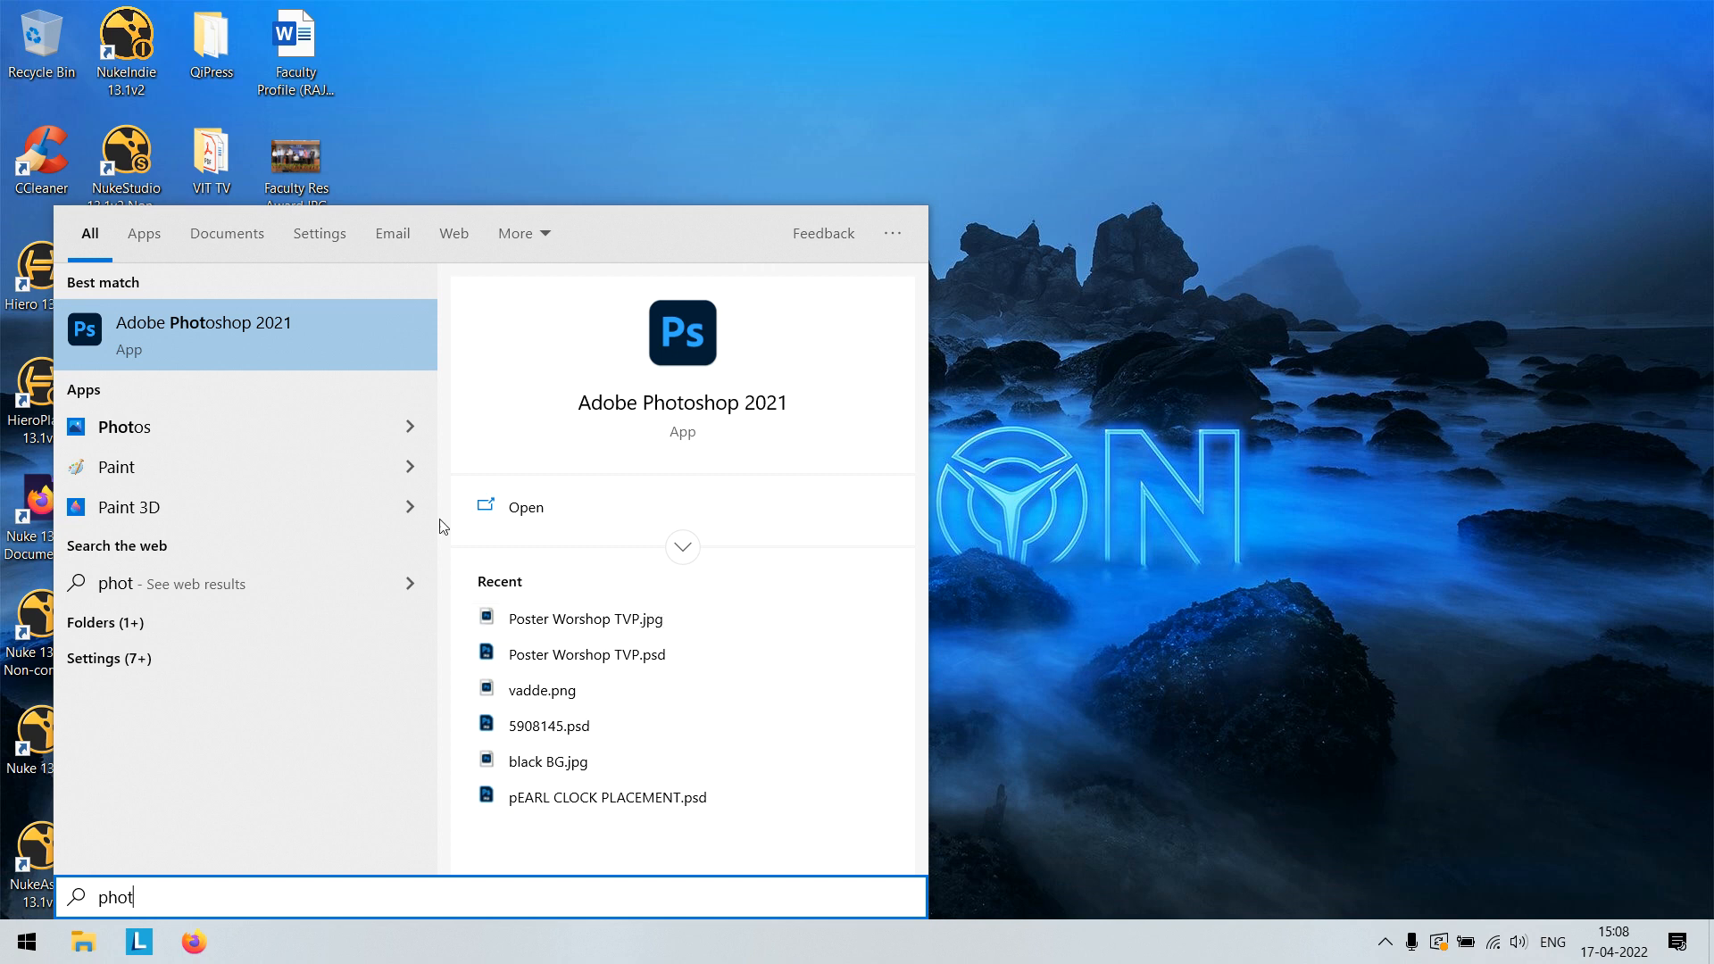
Start Adobe Photoshop 2021 and create a 1920 x 1080 px RGB document at 72 ppi in a floating window
click(296, 341)
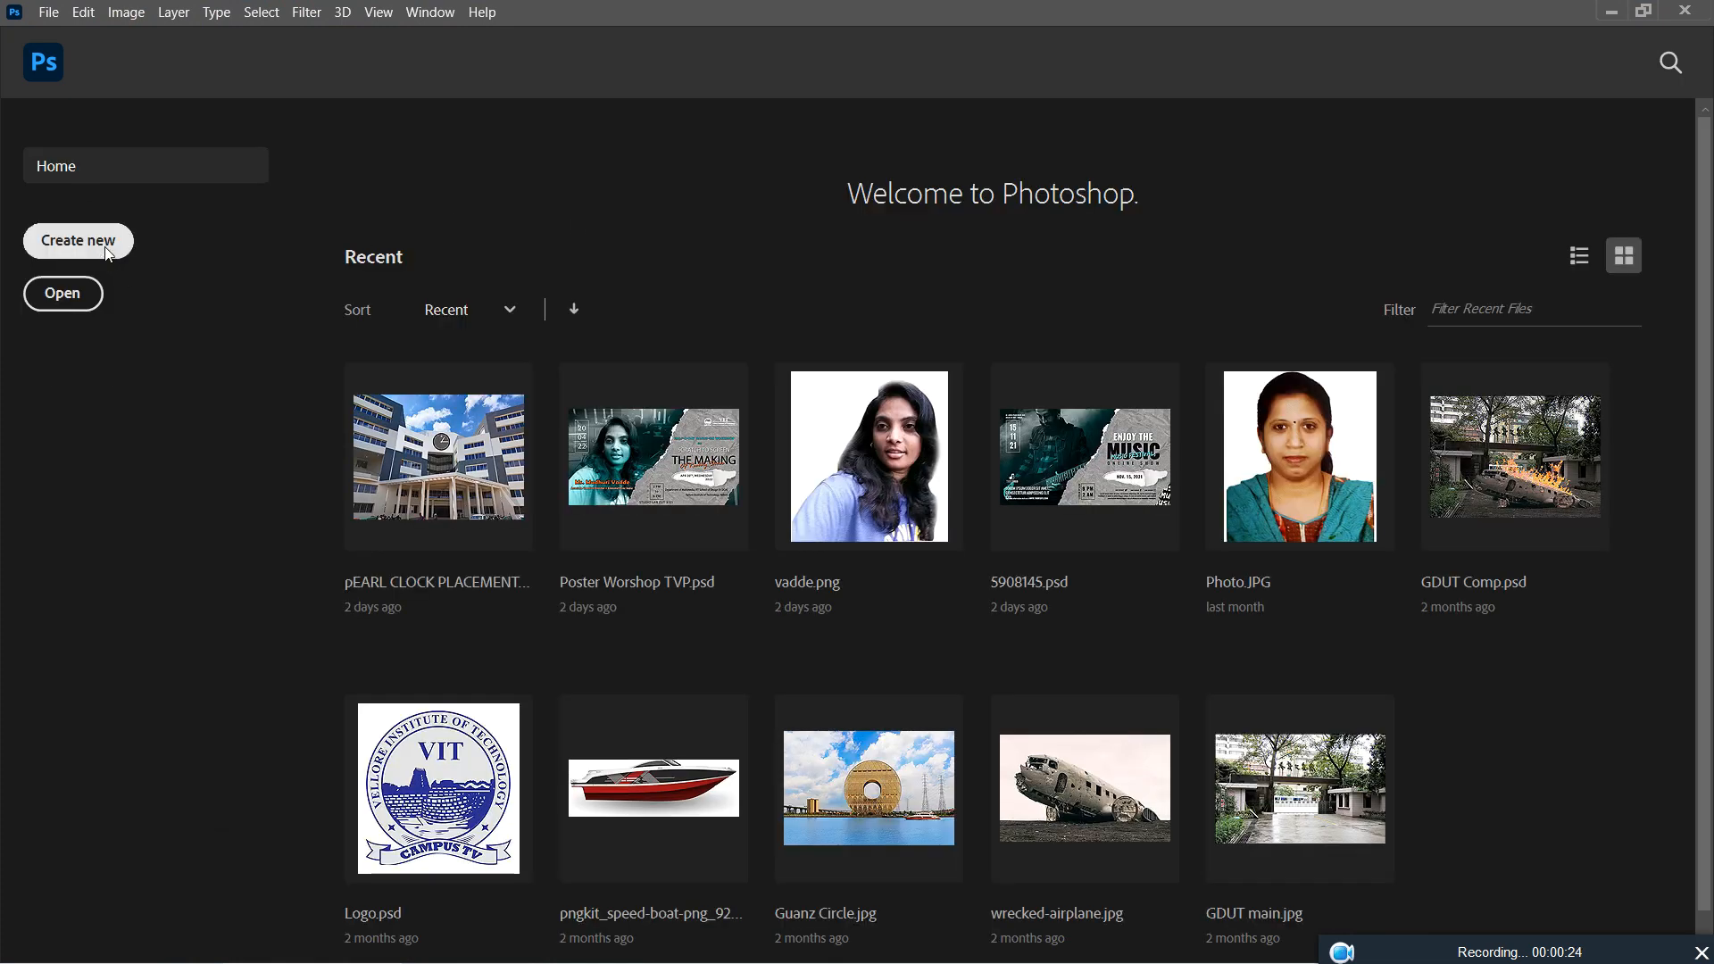
click(78, 241)
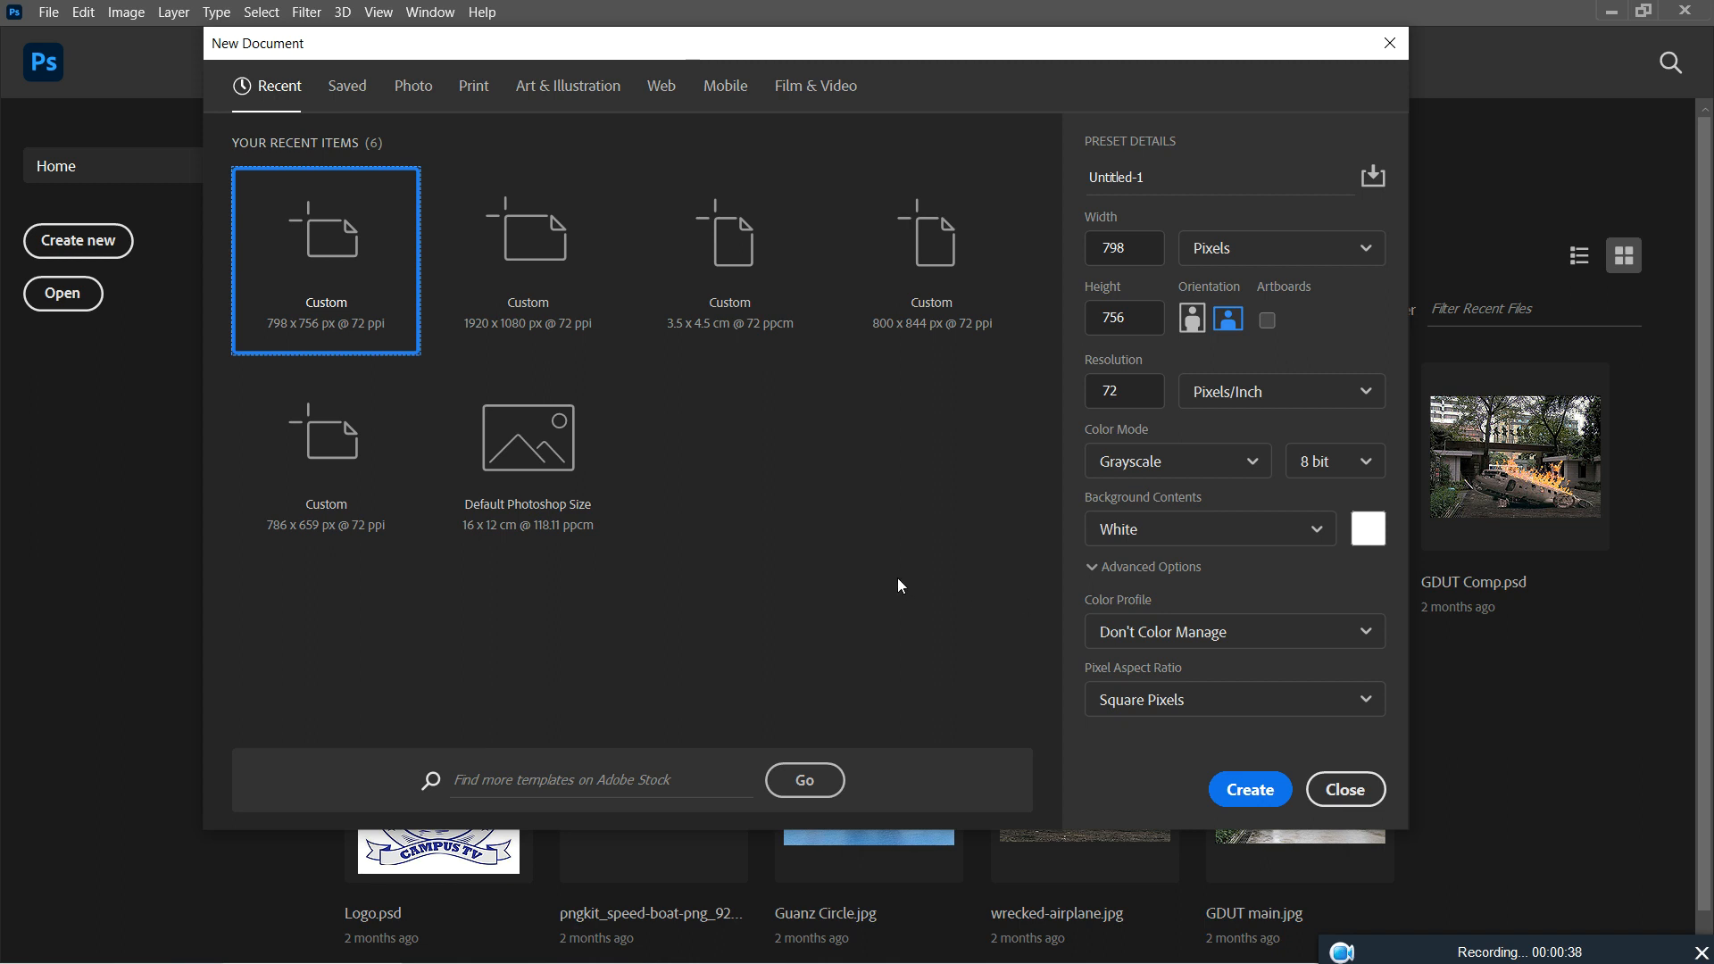
click(516, 225)
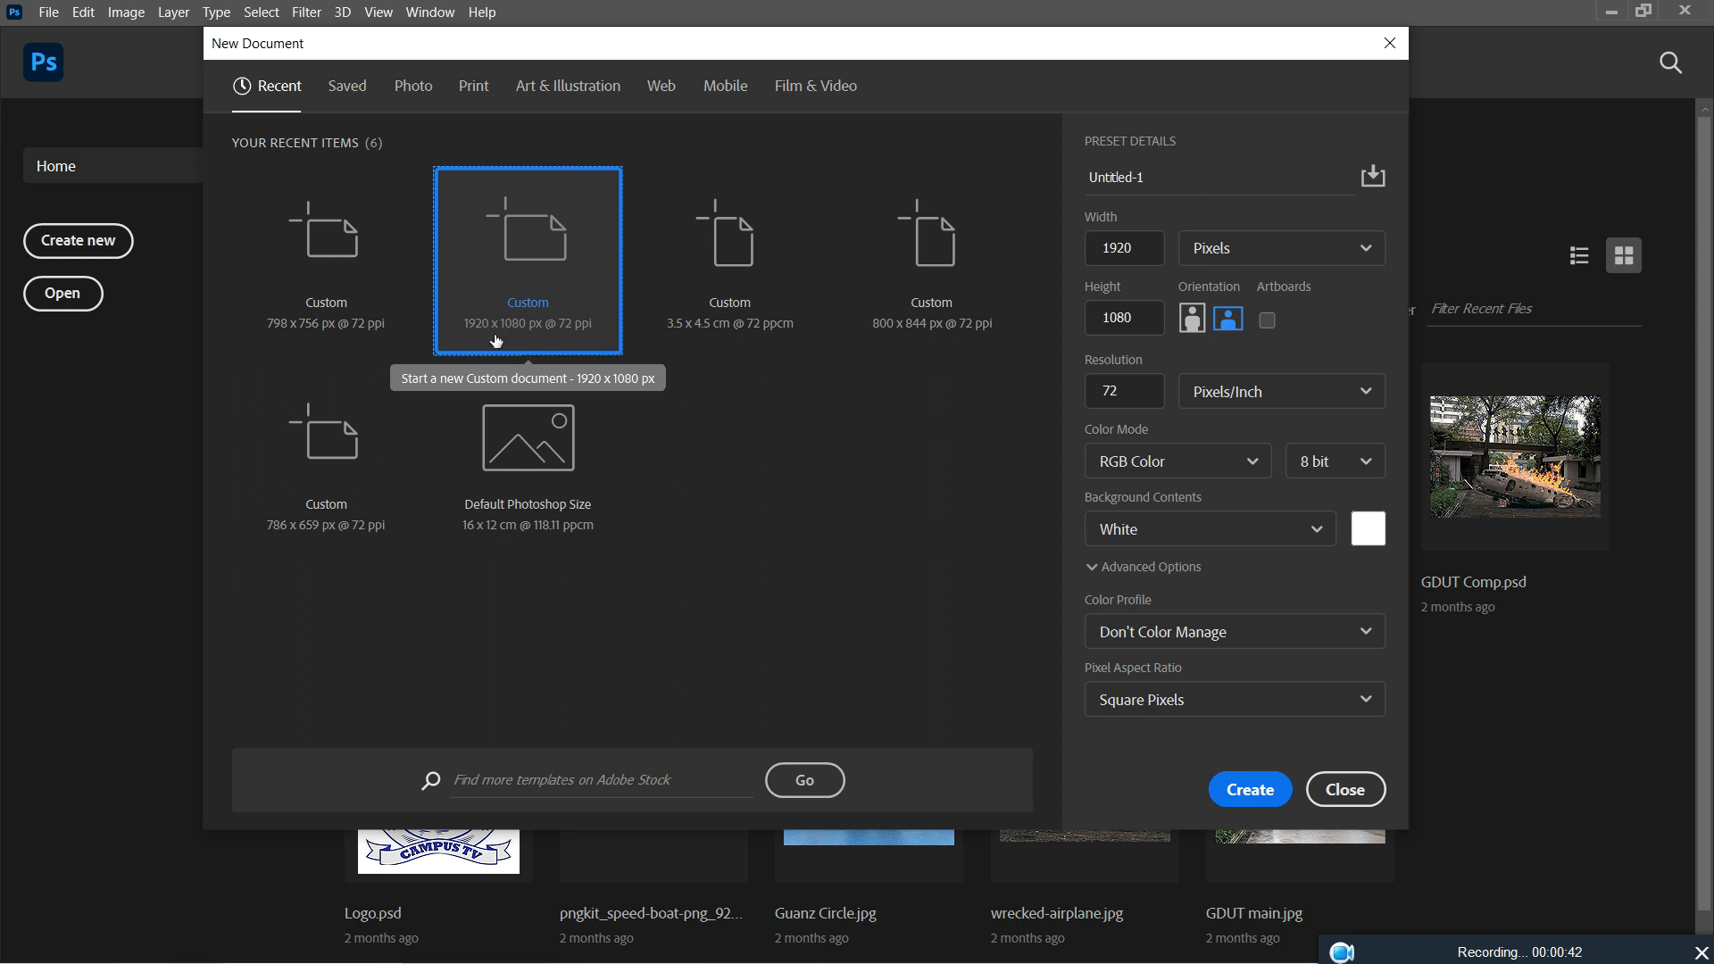
click(1232, 790)
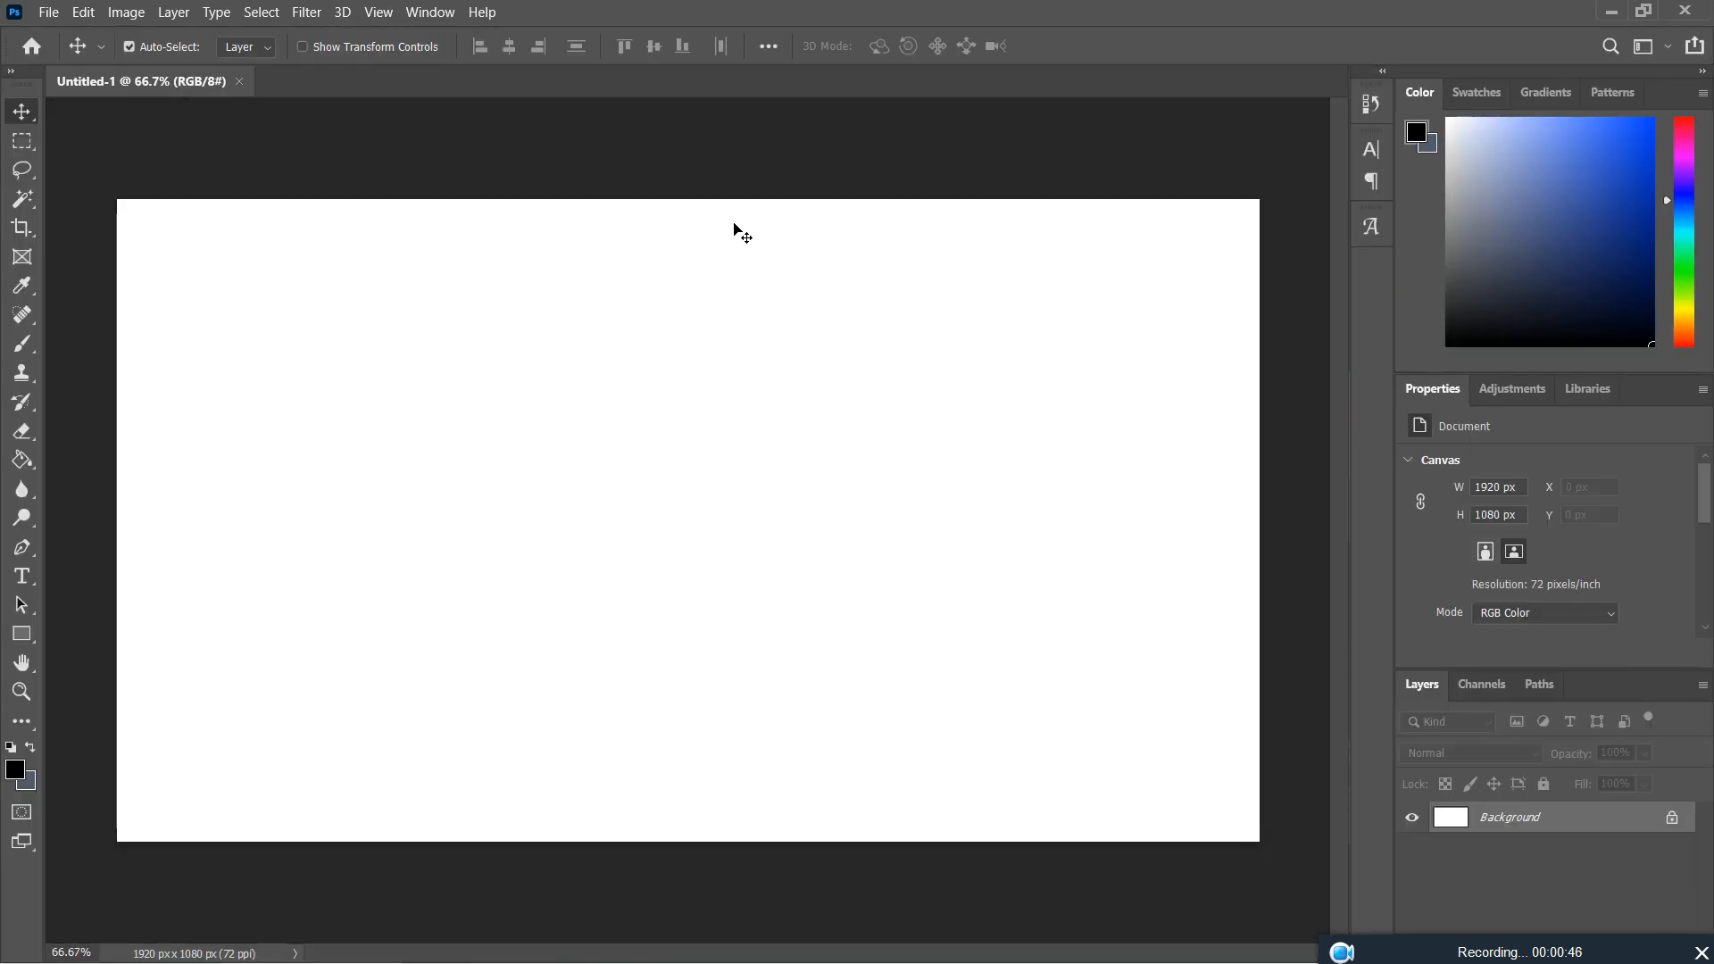
drag(237, 78, 520, 142)
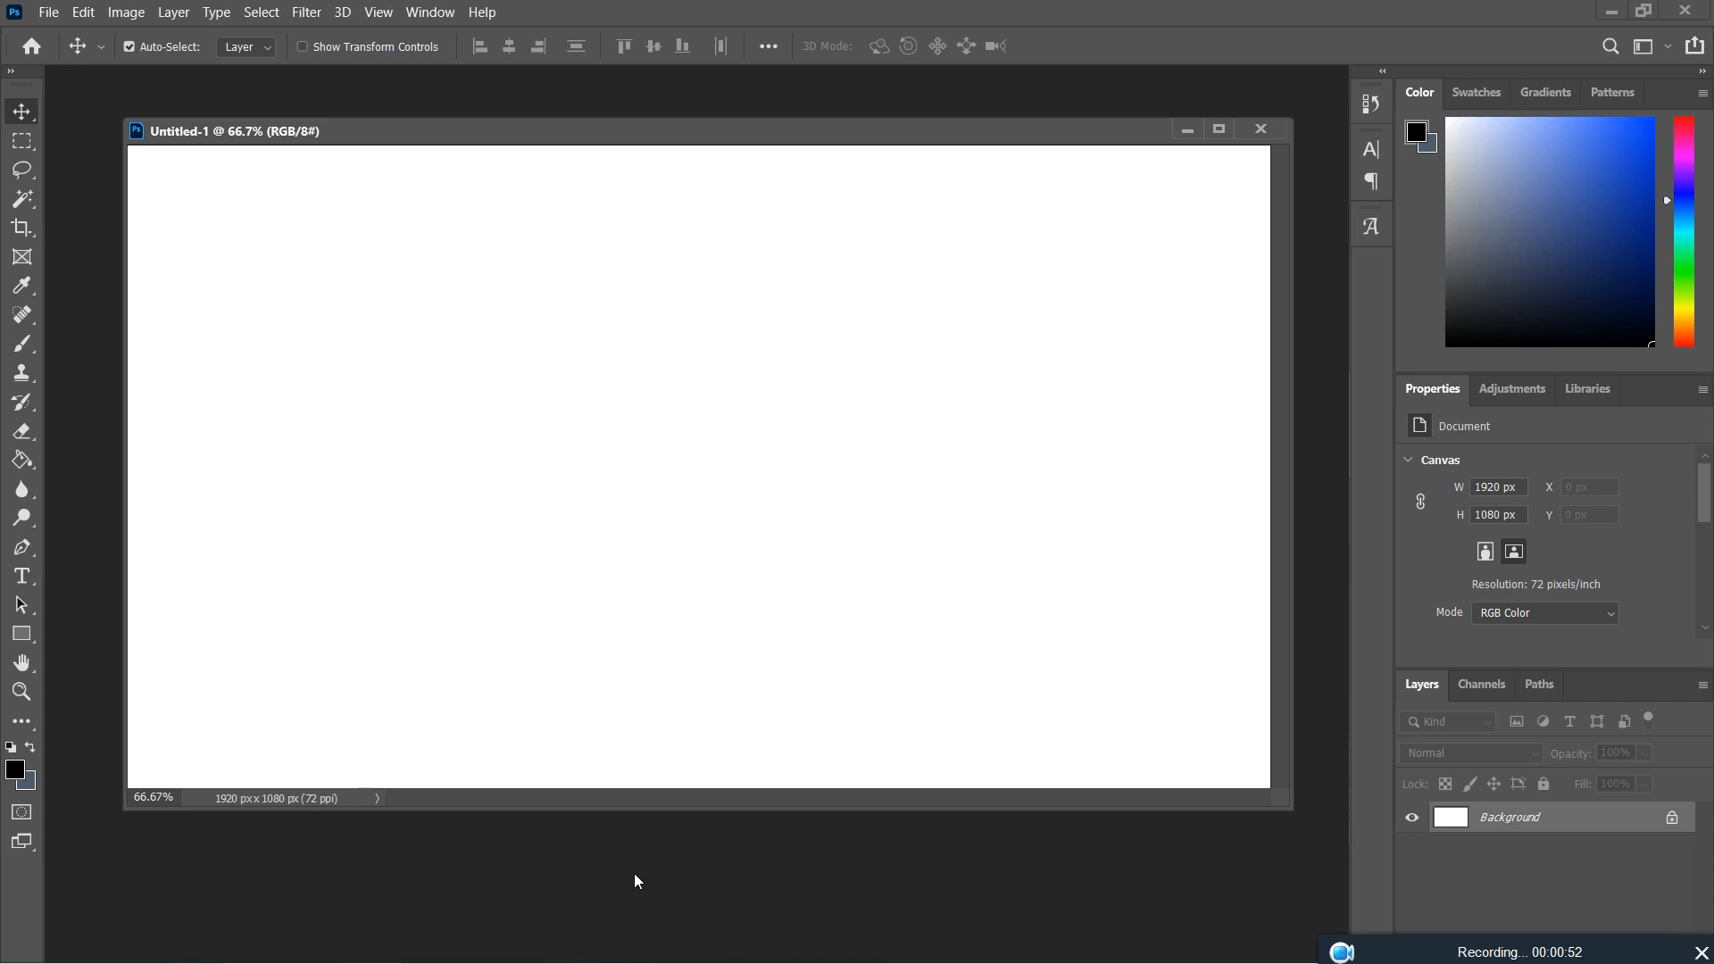
Switch to File Explorer and open the folder China Feb 2022\VFX\Session 2\Photo Edit_Effects\Images on the PROJECTS (G:) drive
key(super+e)
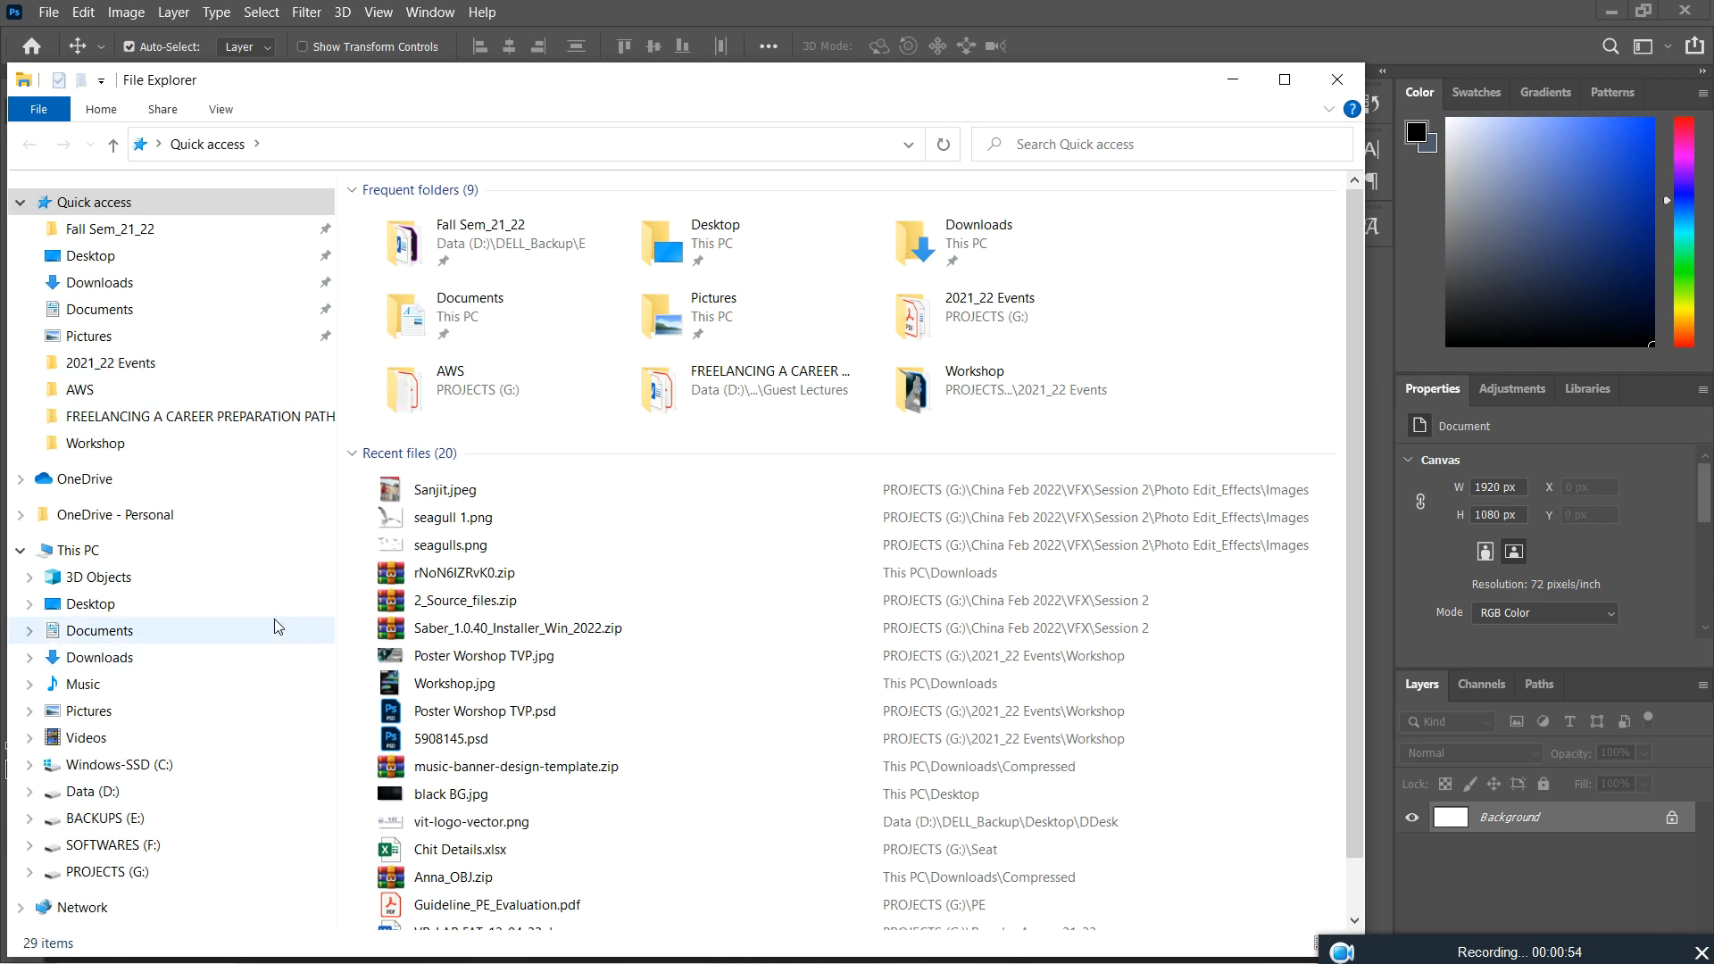
click(102, 871)
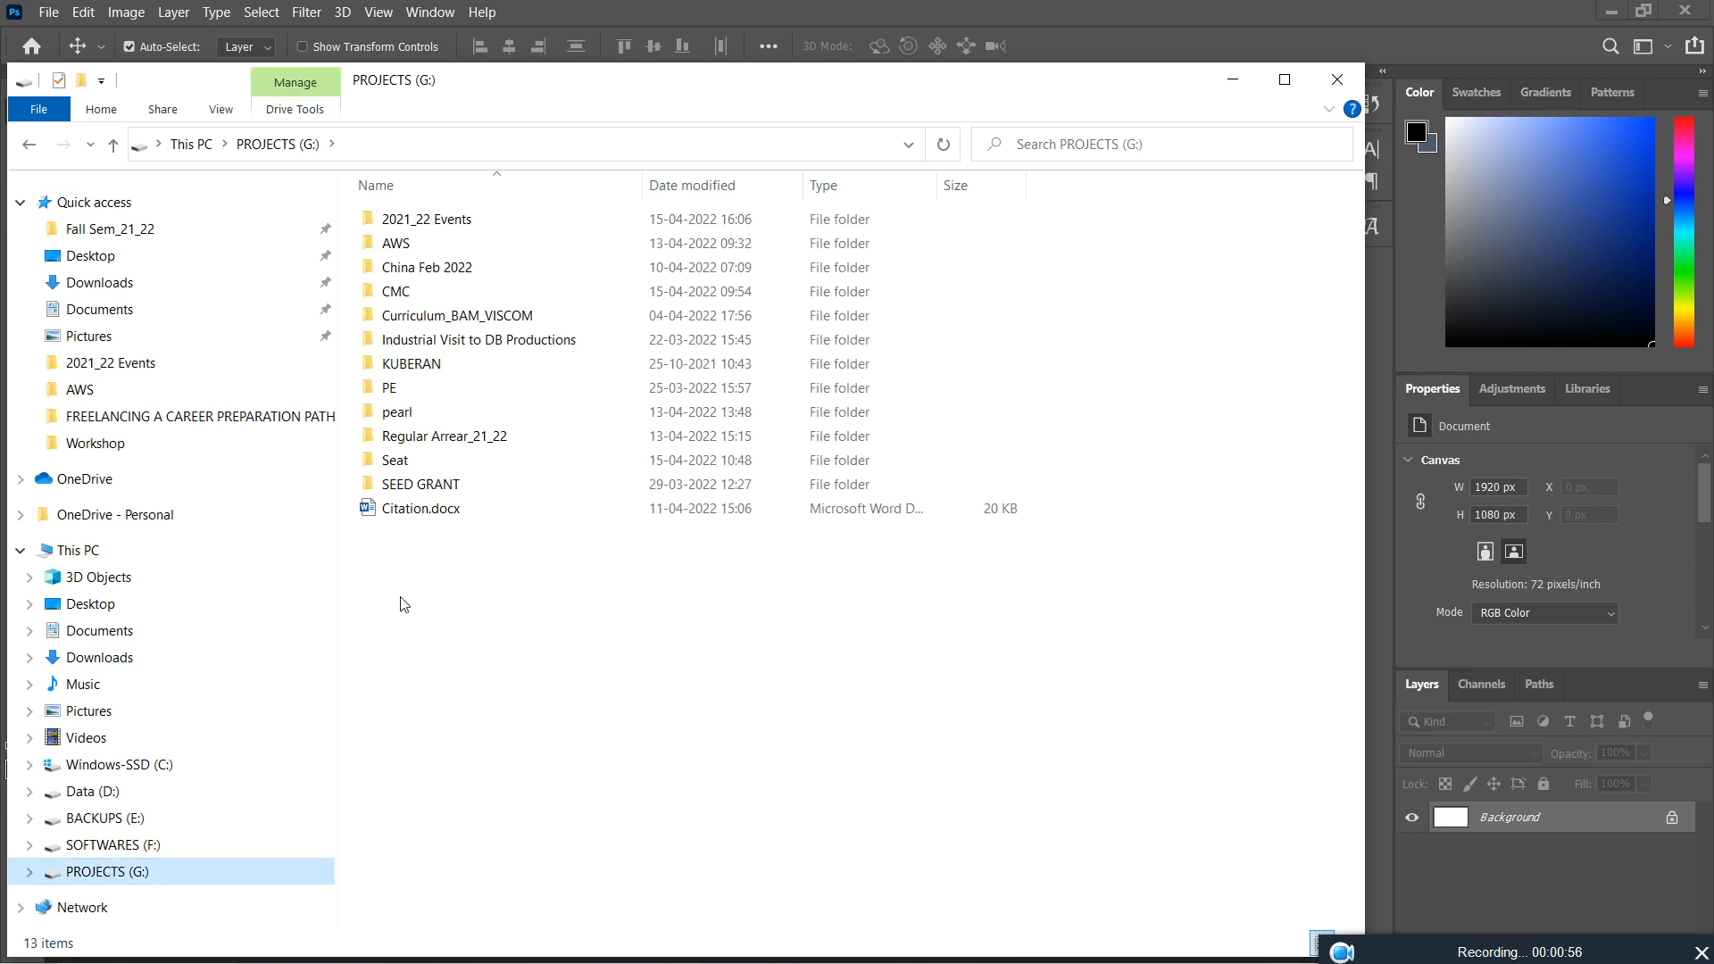
double_click(435, 268)
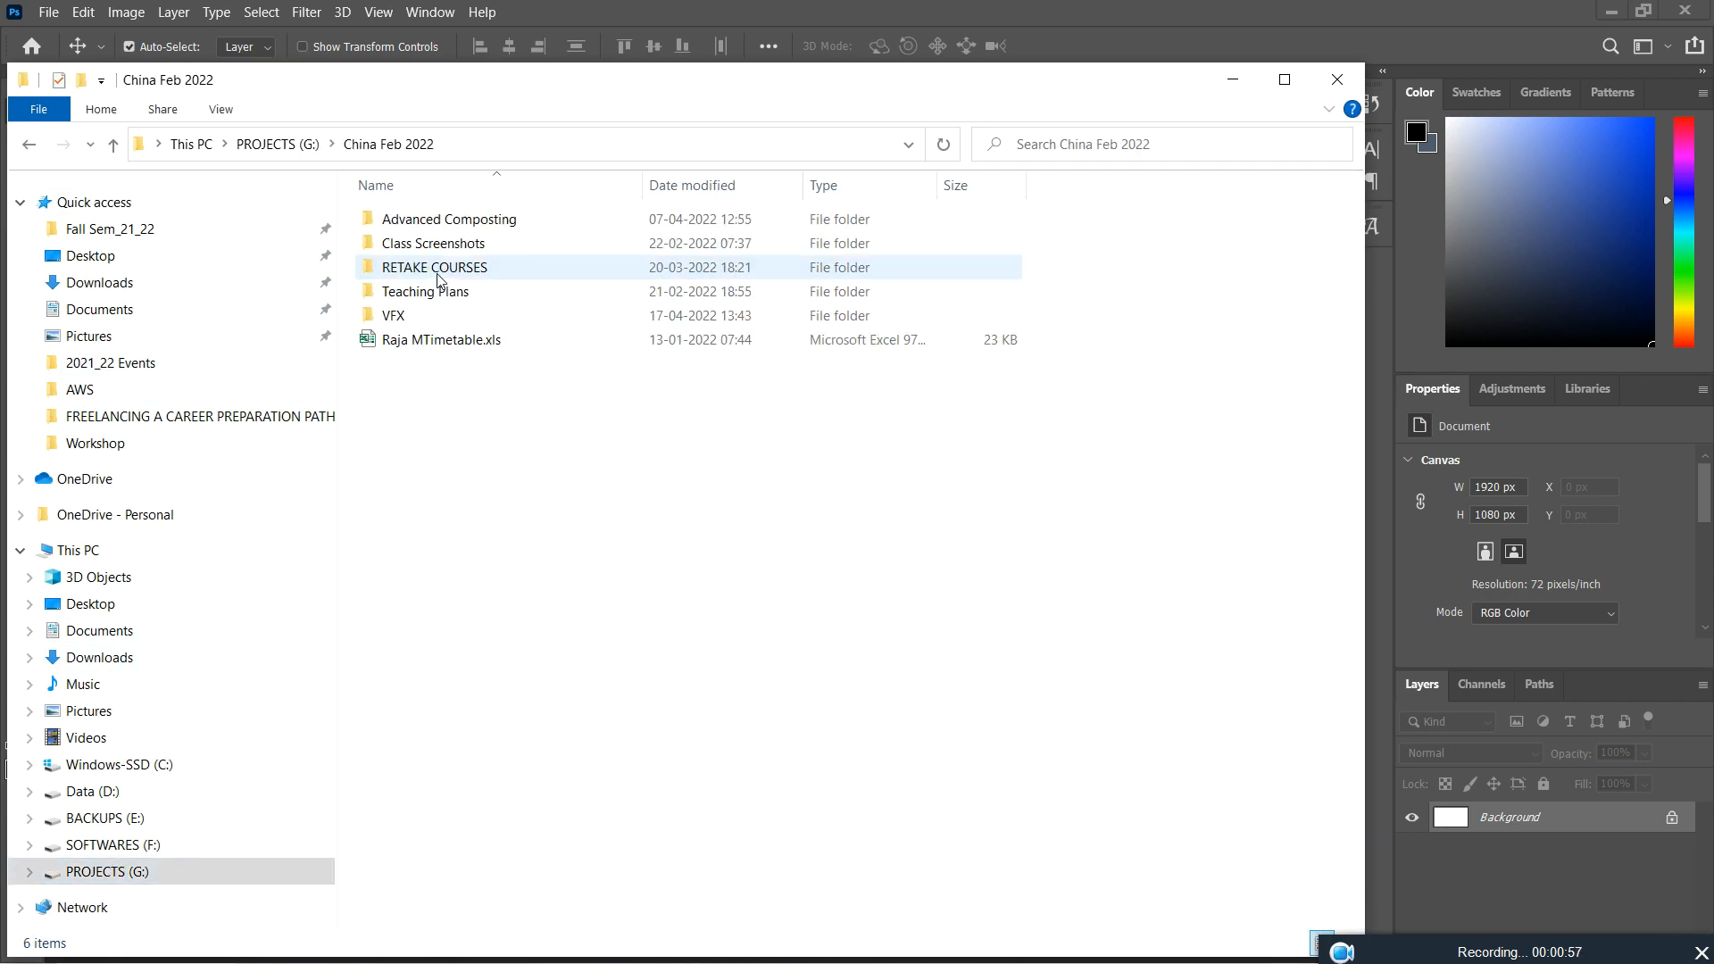
double_click(410, 314)
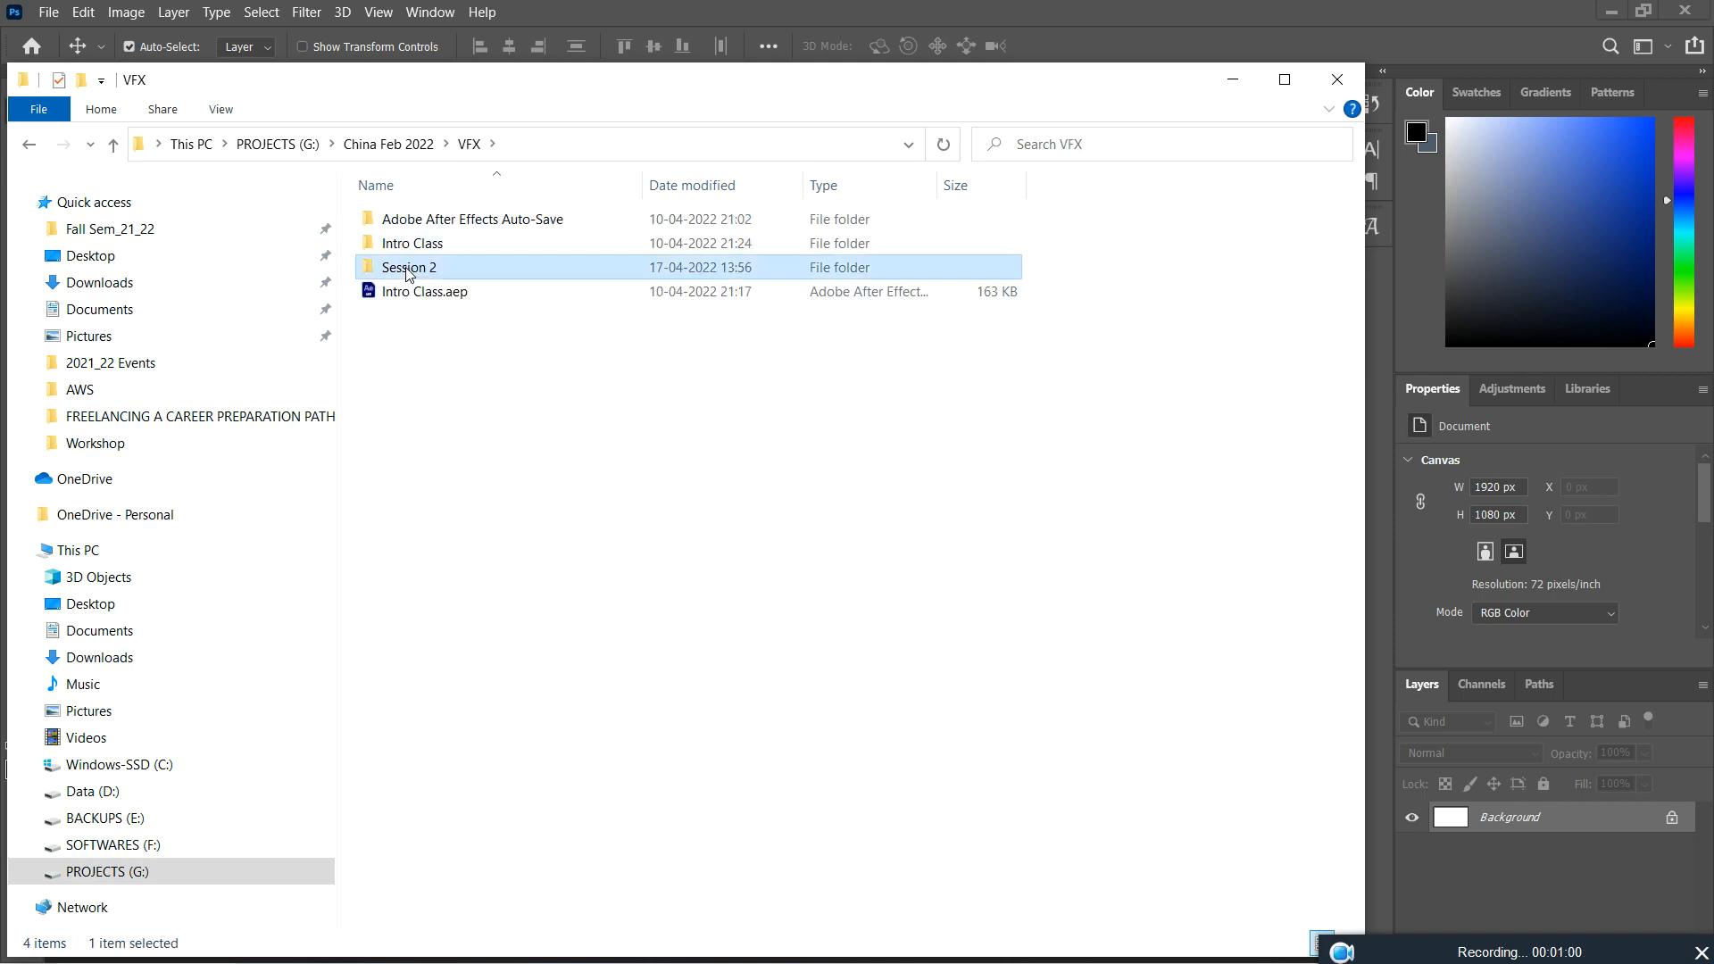
double_click(416, 267)
double_click(427, 230)
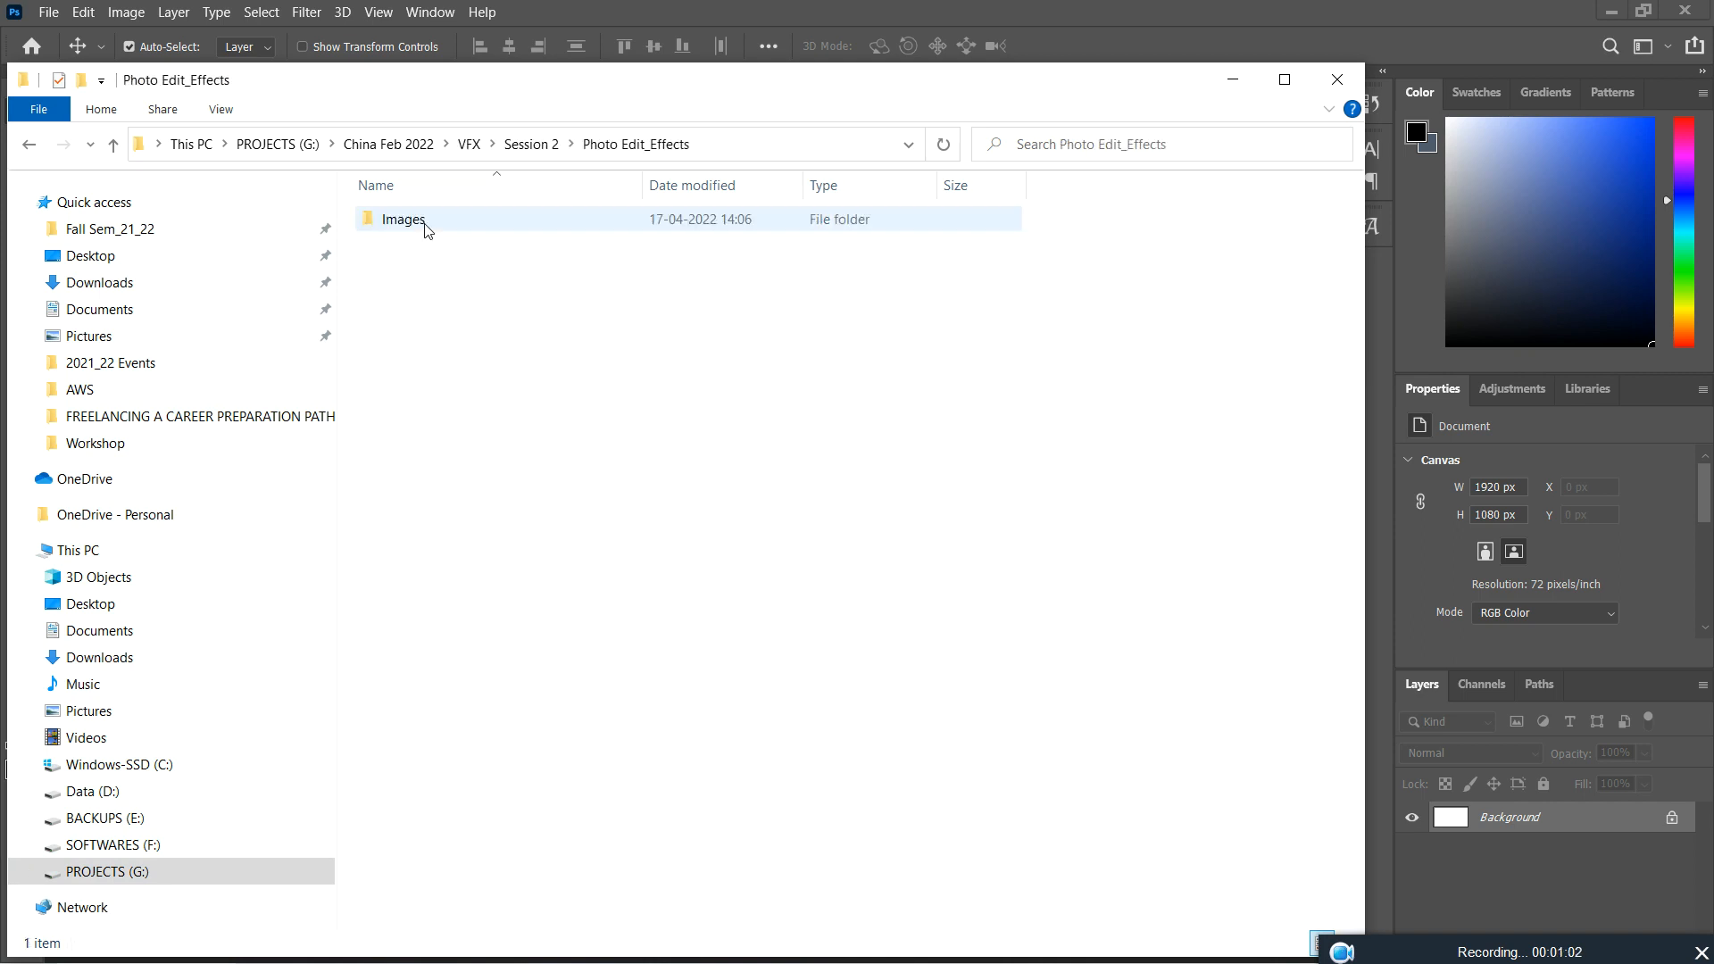
double_click(421, 230)
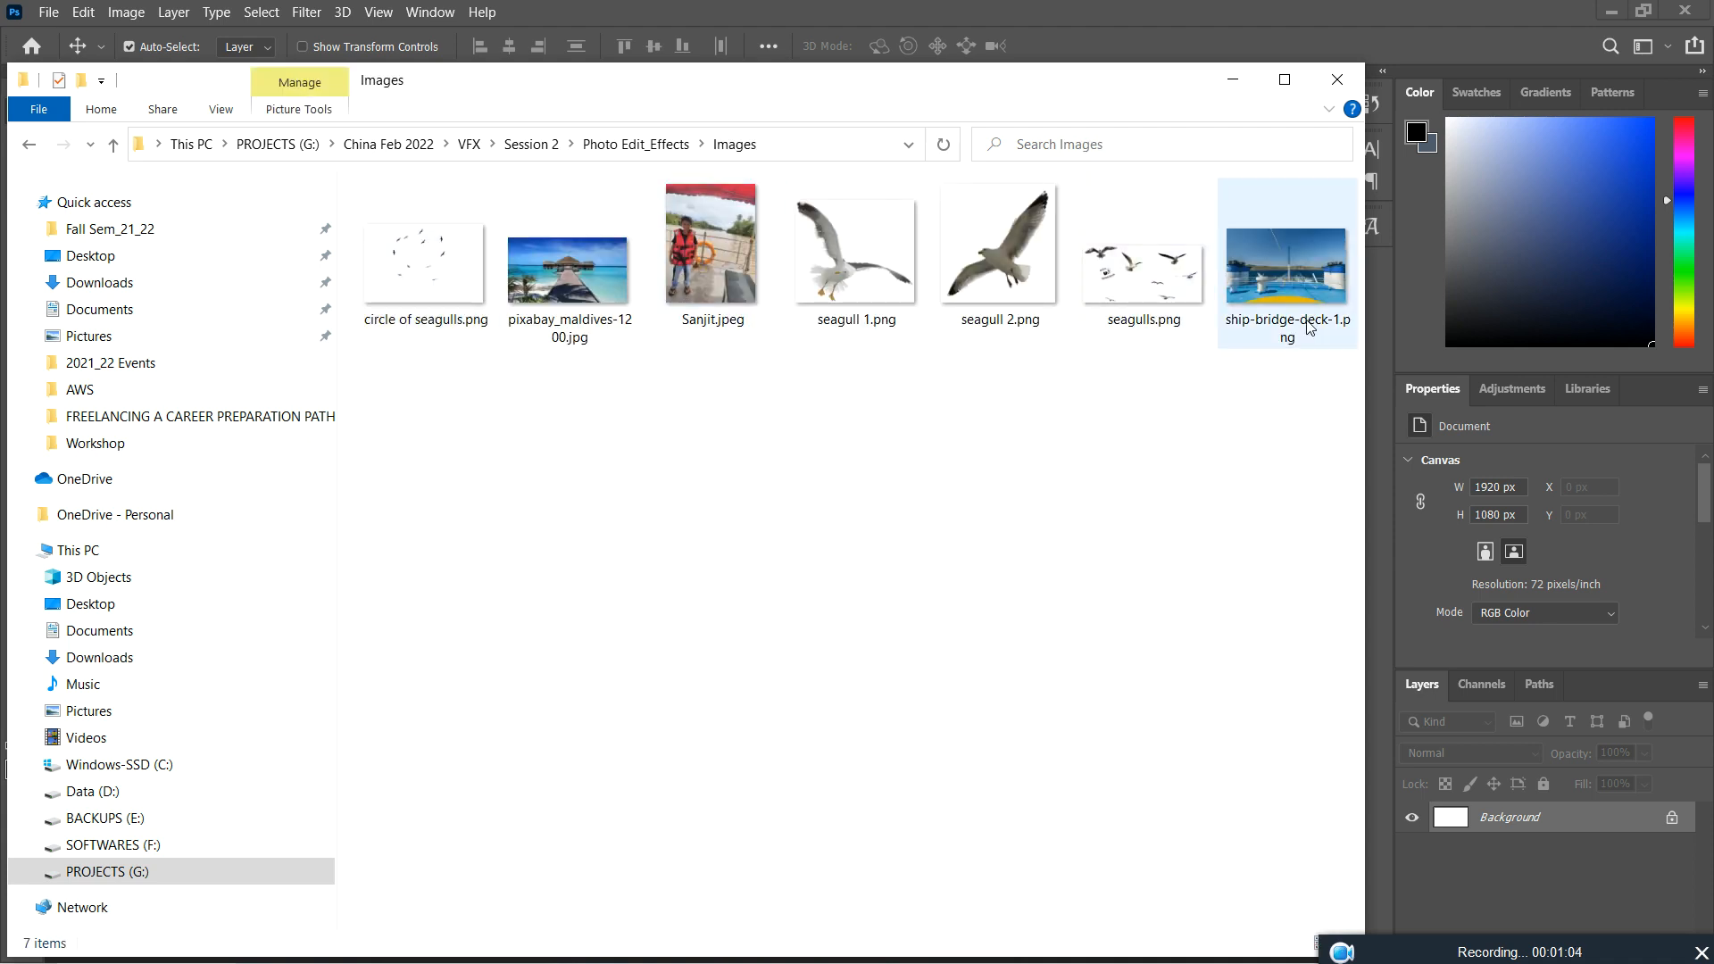
Place ship-bridge-deck-1.png from the Images folder into the blank document at its original size
drag(776, 92, 780, 436)
click(614, 618)
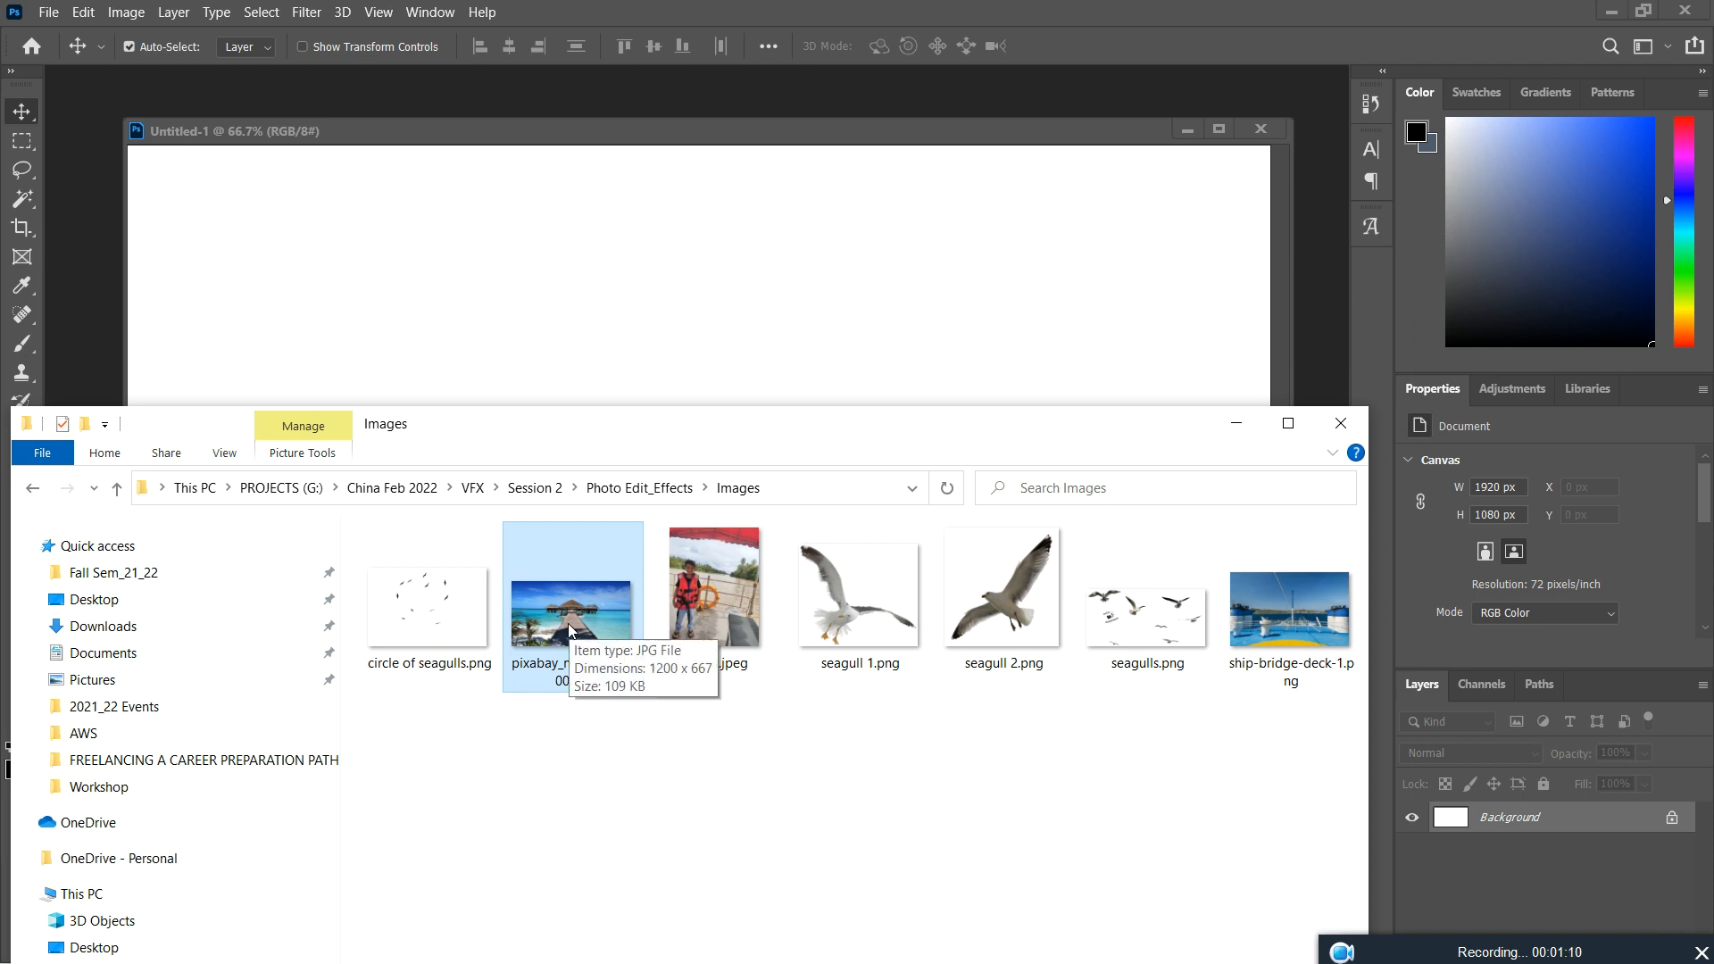
click(1286, 636)
drag(1301, 633, 940, 253)
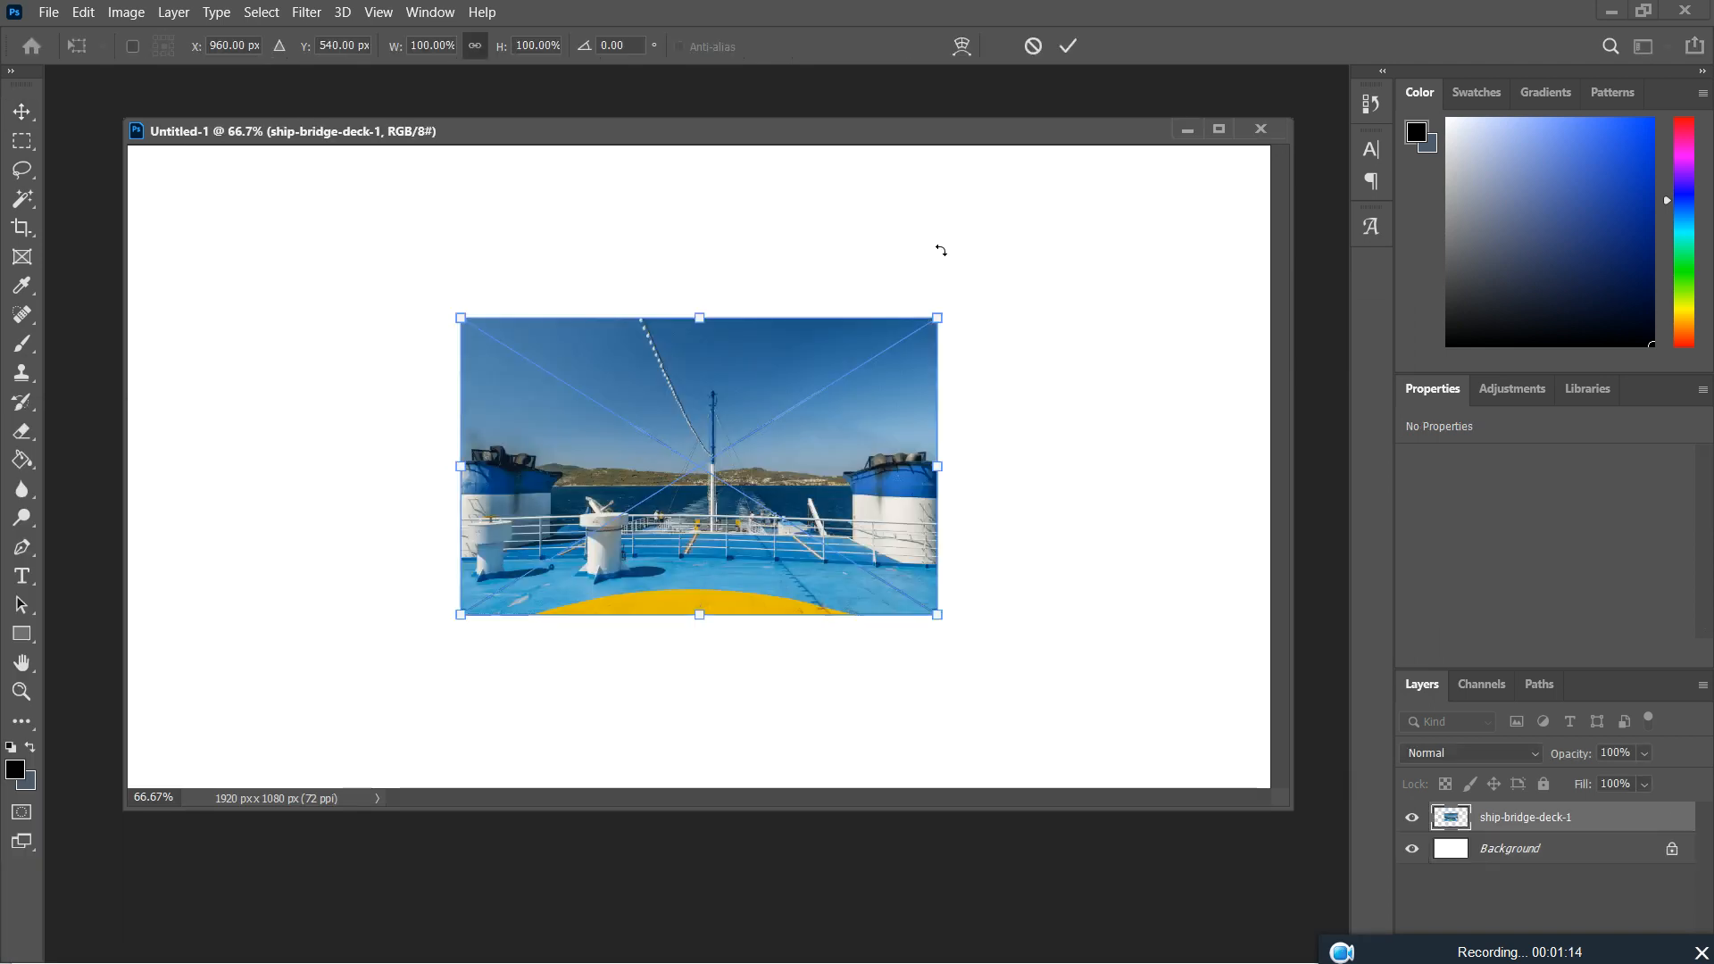
key(Return)
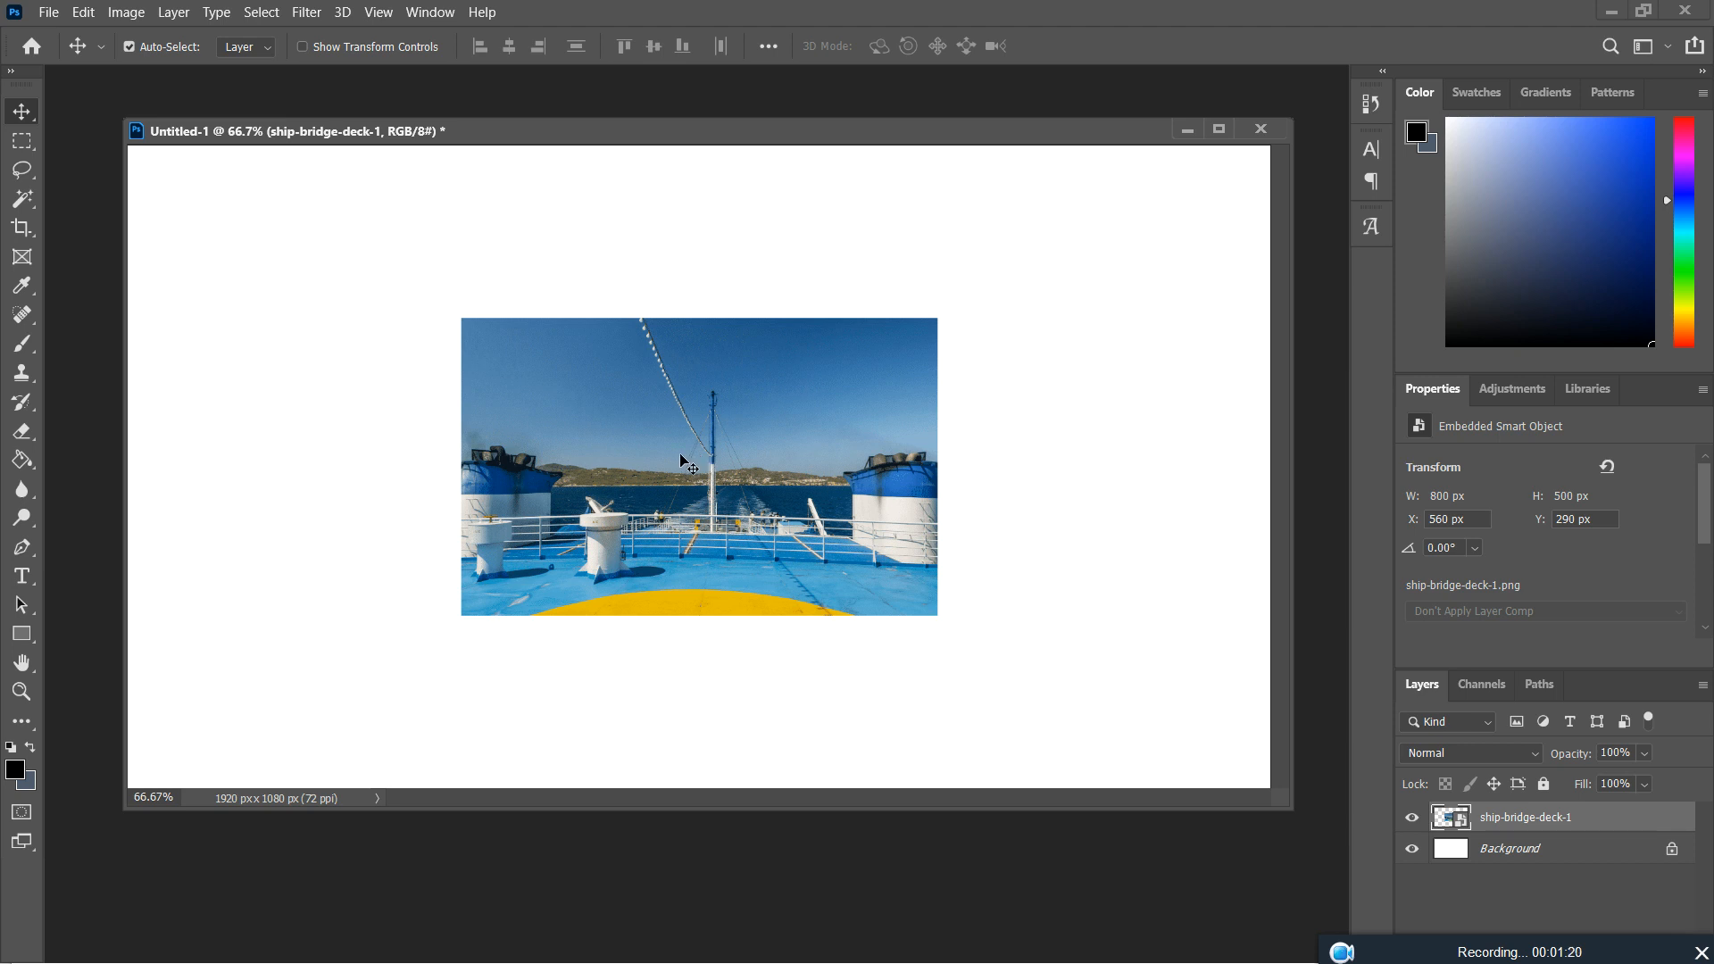
Crop the canvas to the edges of the ship deck image, 800 x 500 px, and rasterize the image's layer
click(24, 232)
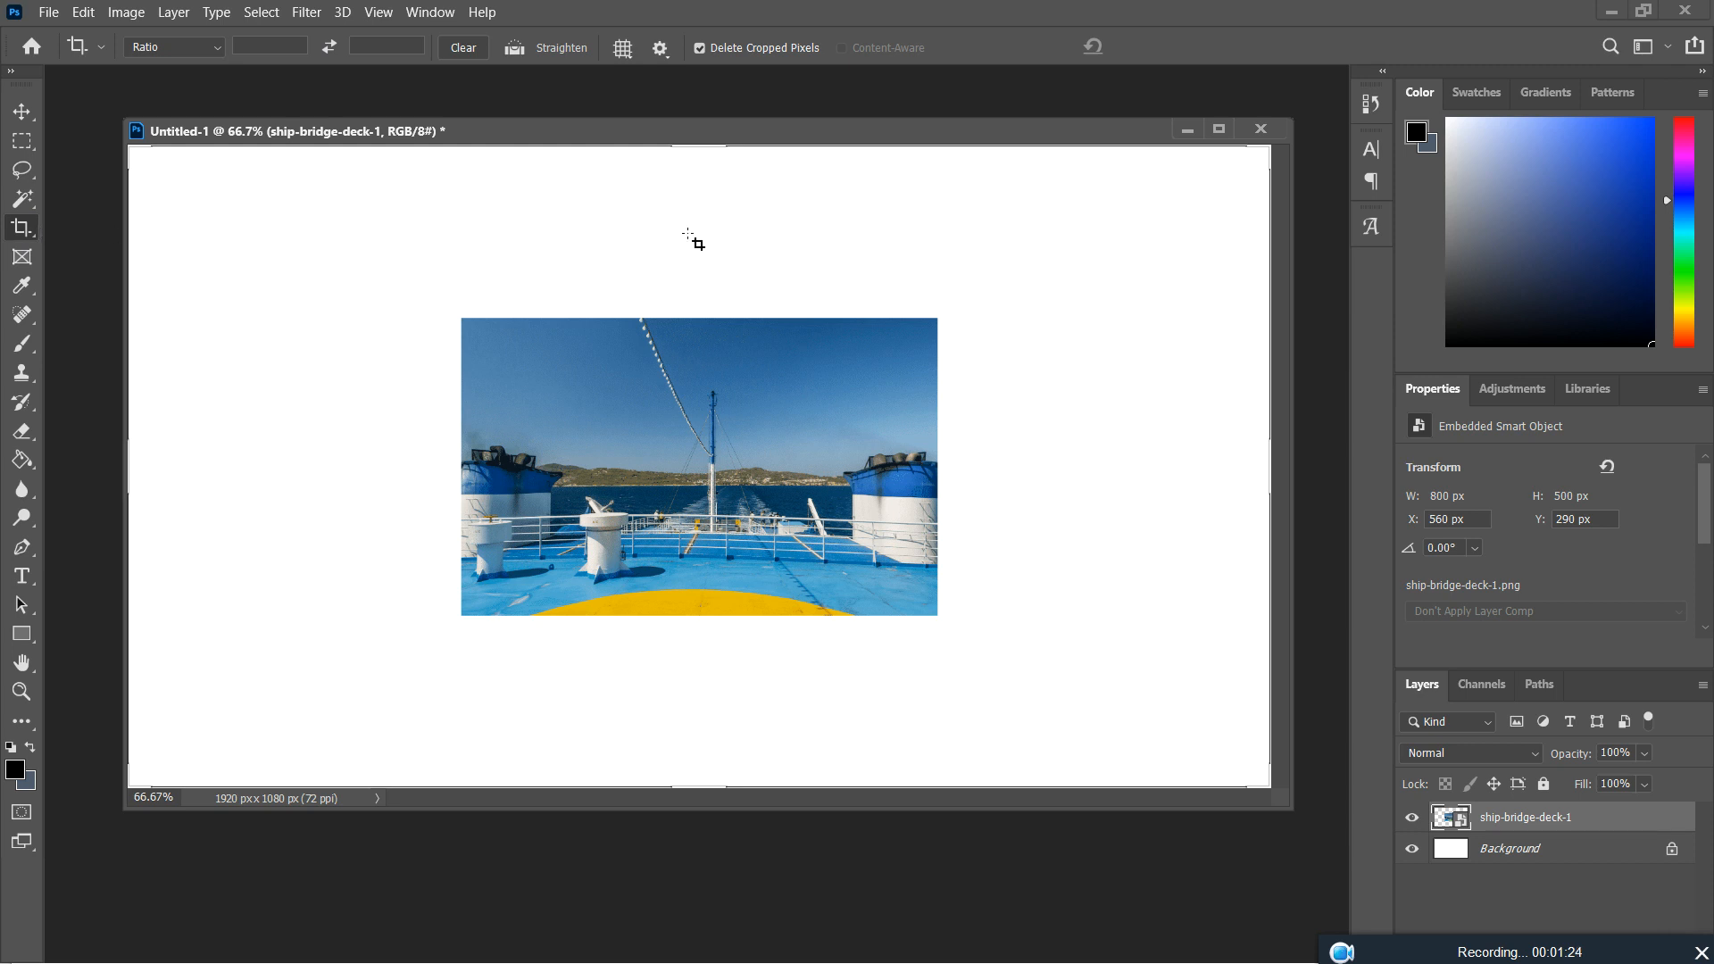
drag(708, 783, 656, 576)
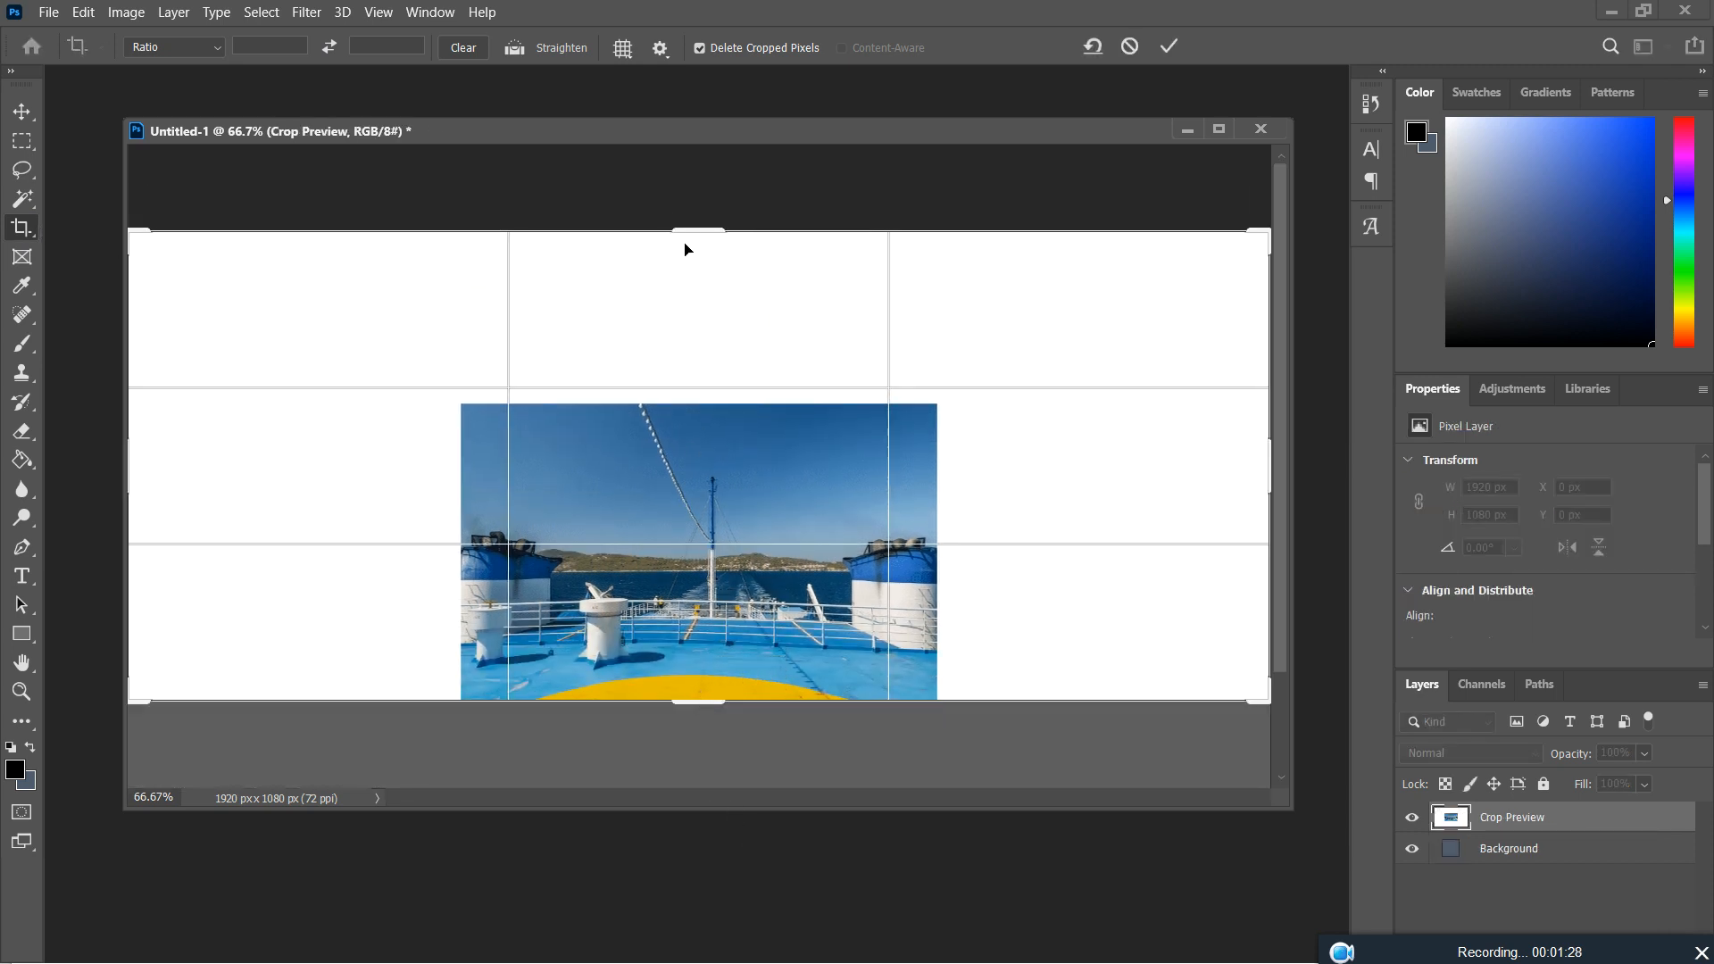
drag(686, 224, 689, 316)
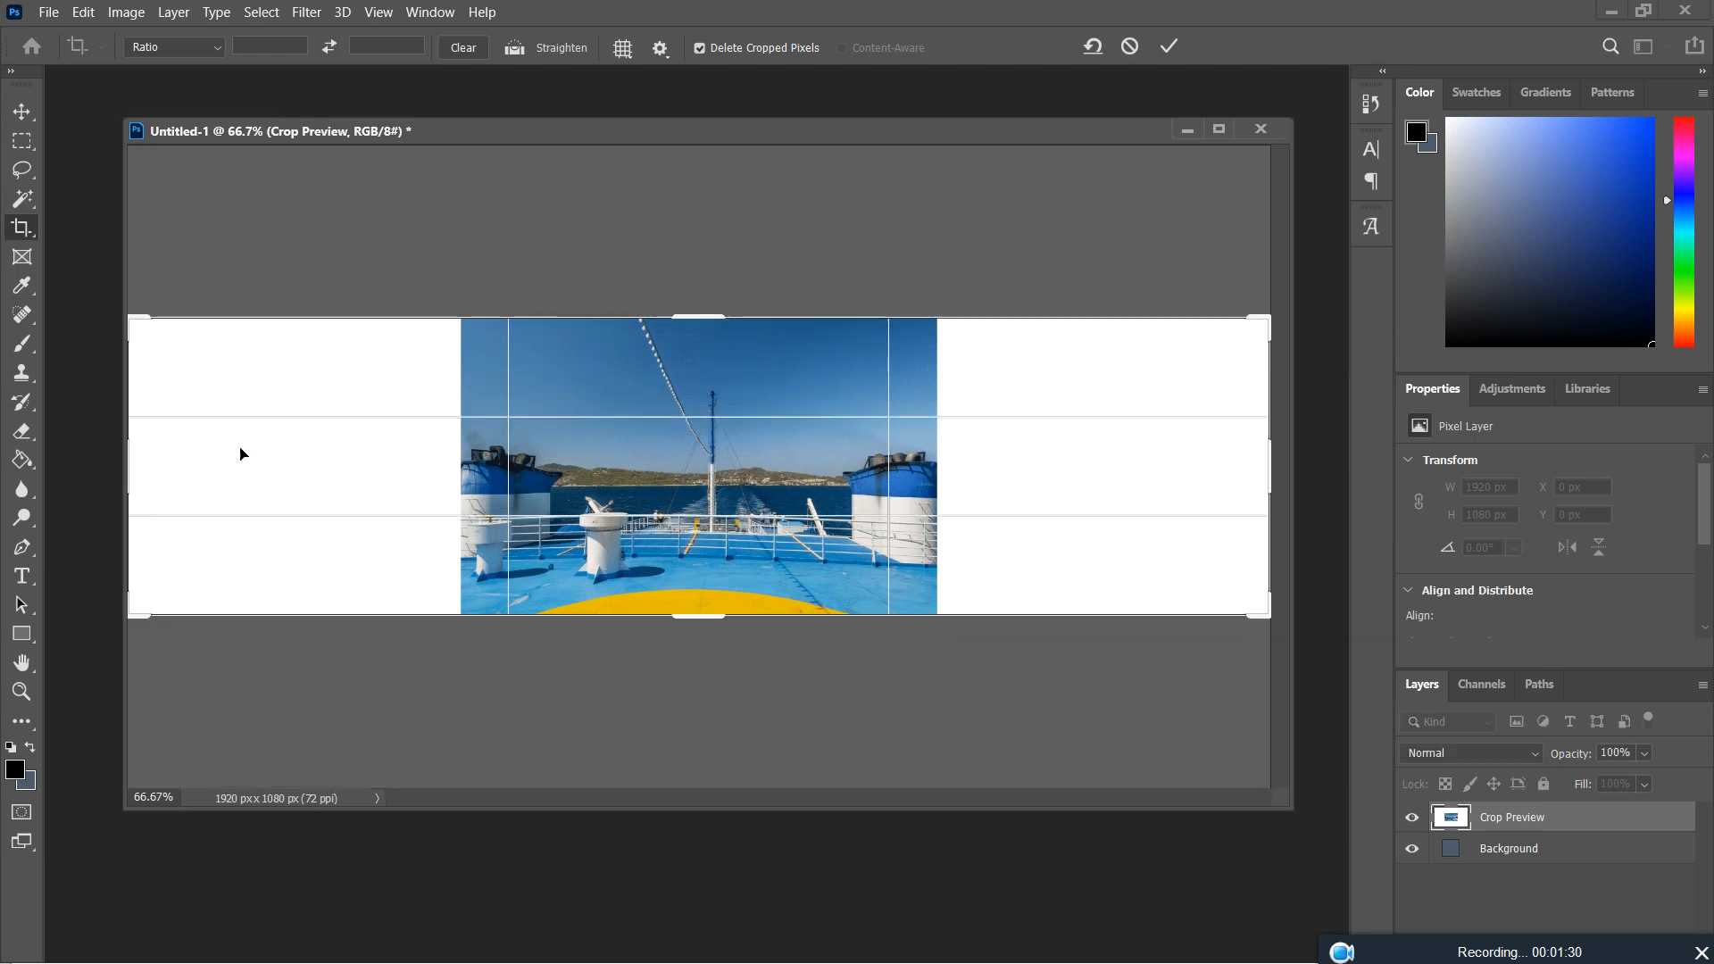
drag(125, 463, 380, 476)
drag(1193, 473, 1024, 483)
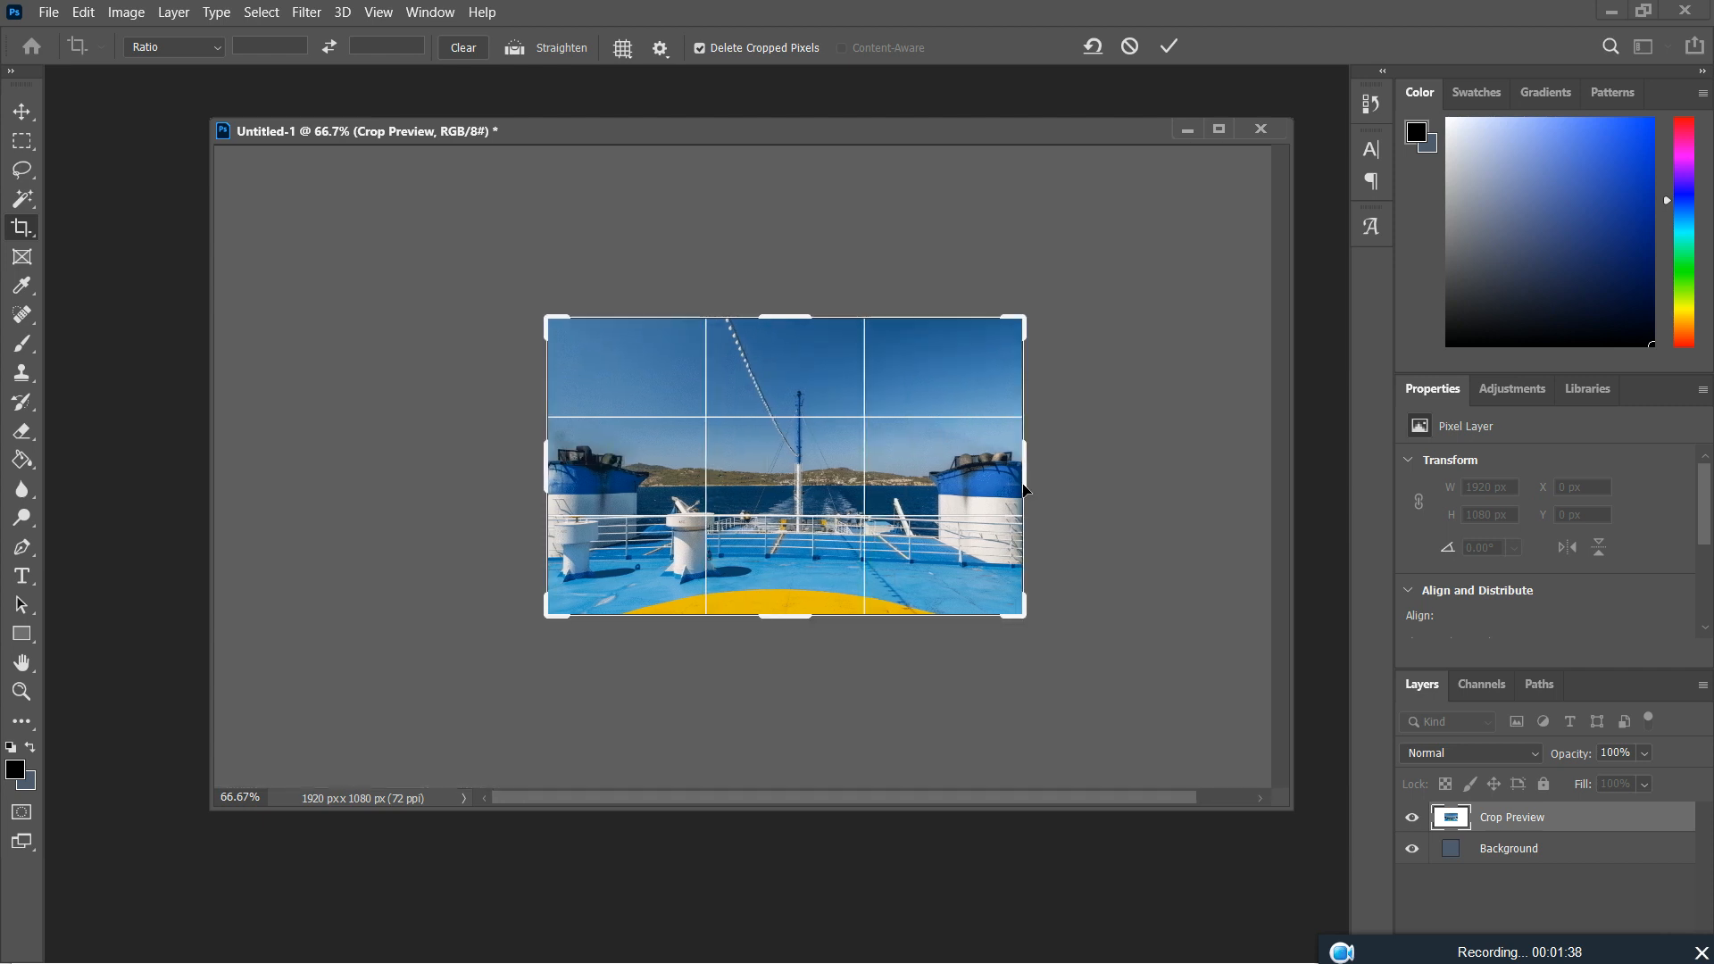
key(Return)
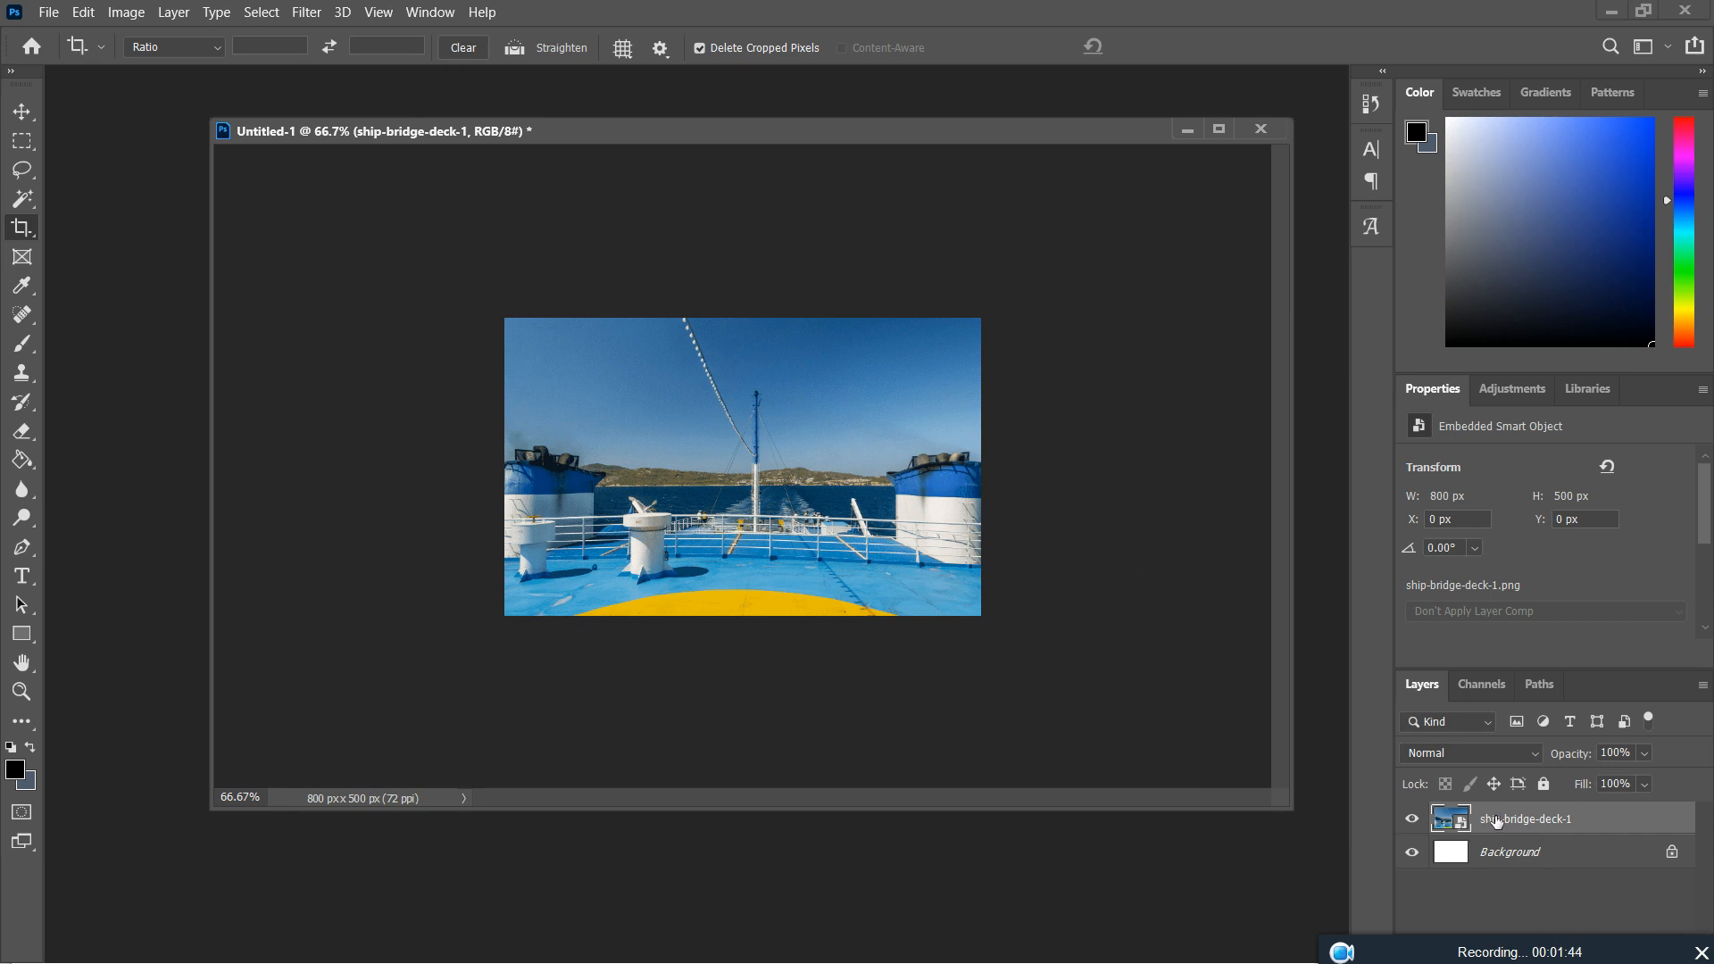
right_click(1497, 821)
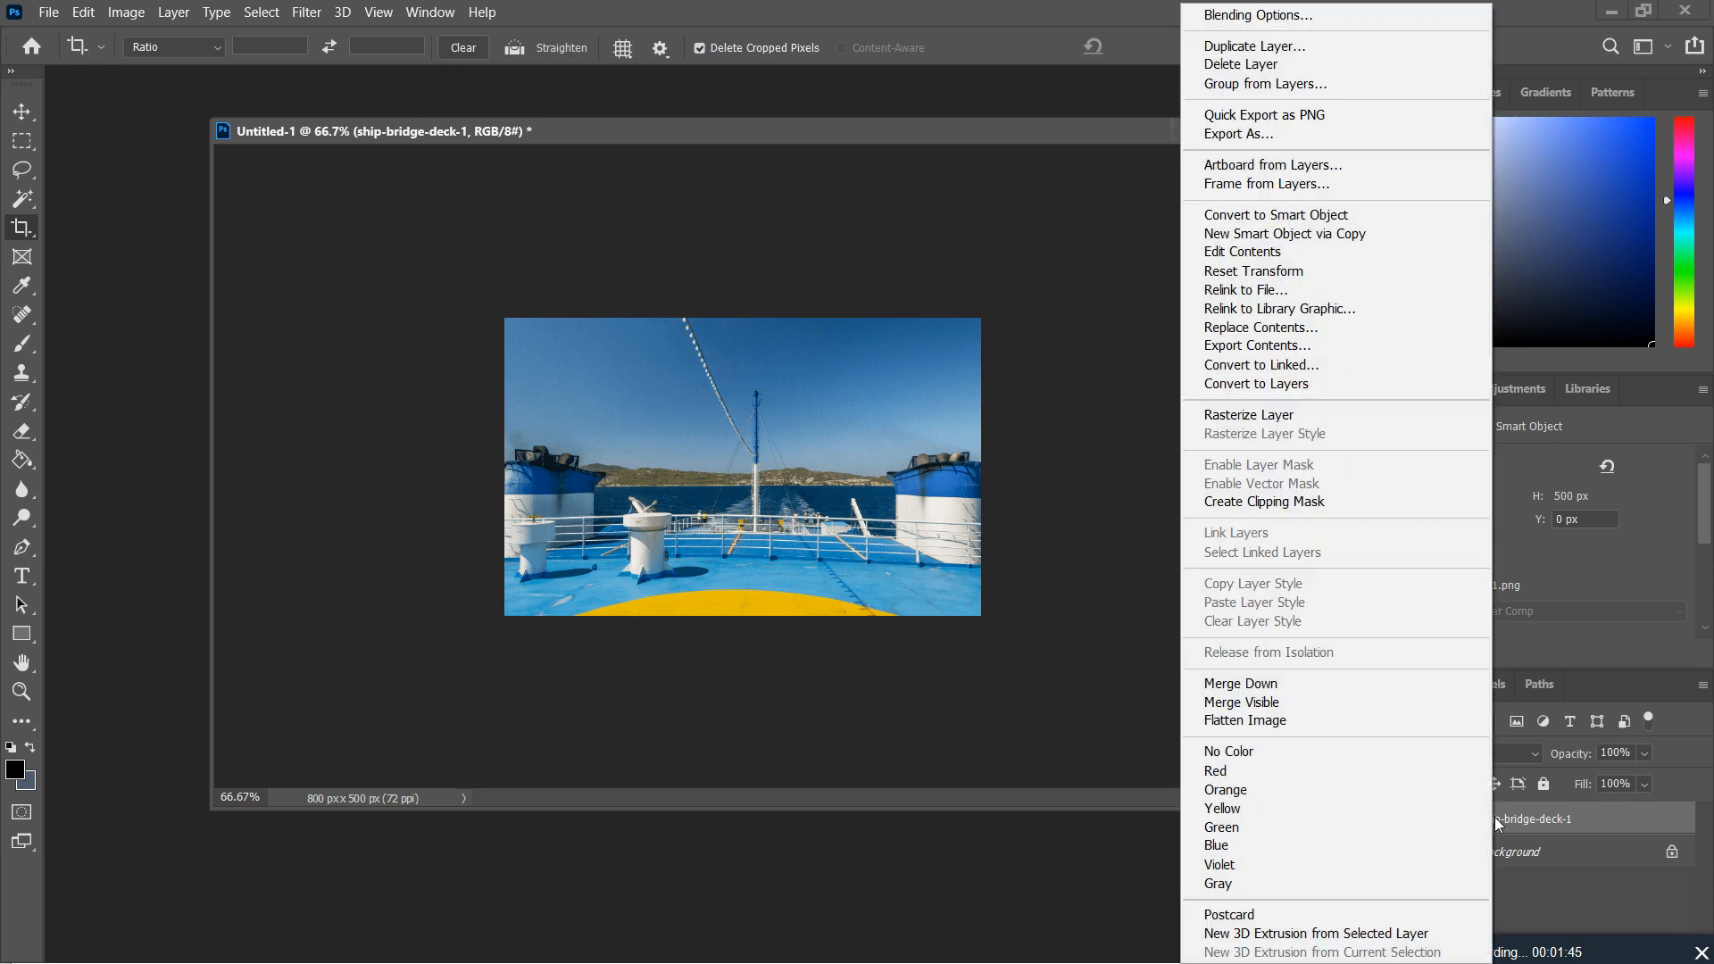
click(1254, 414)
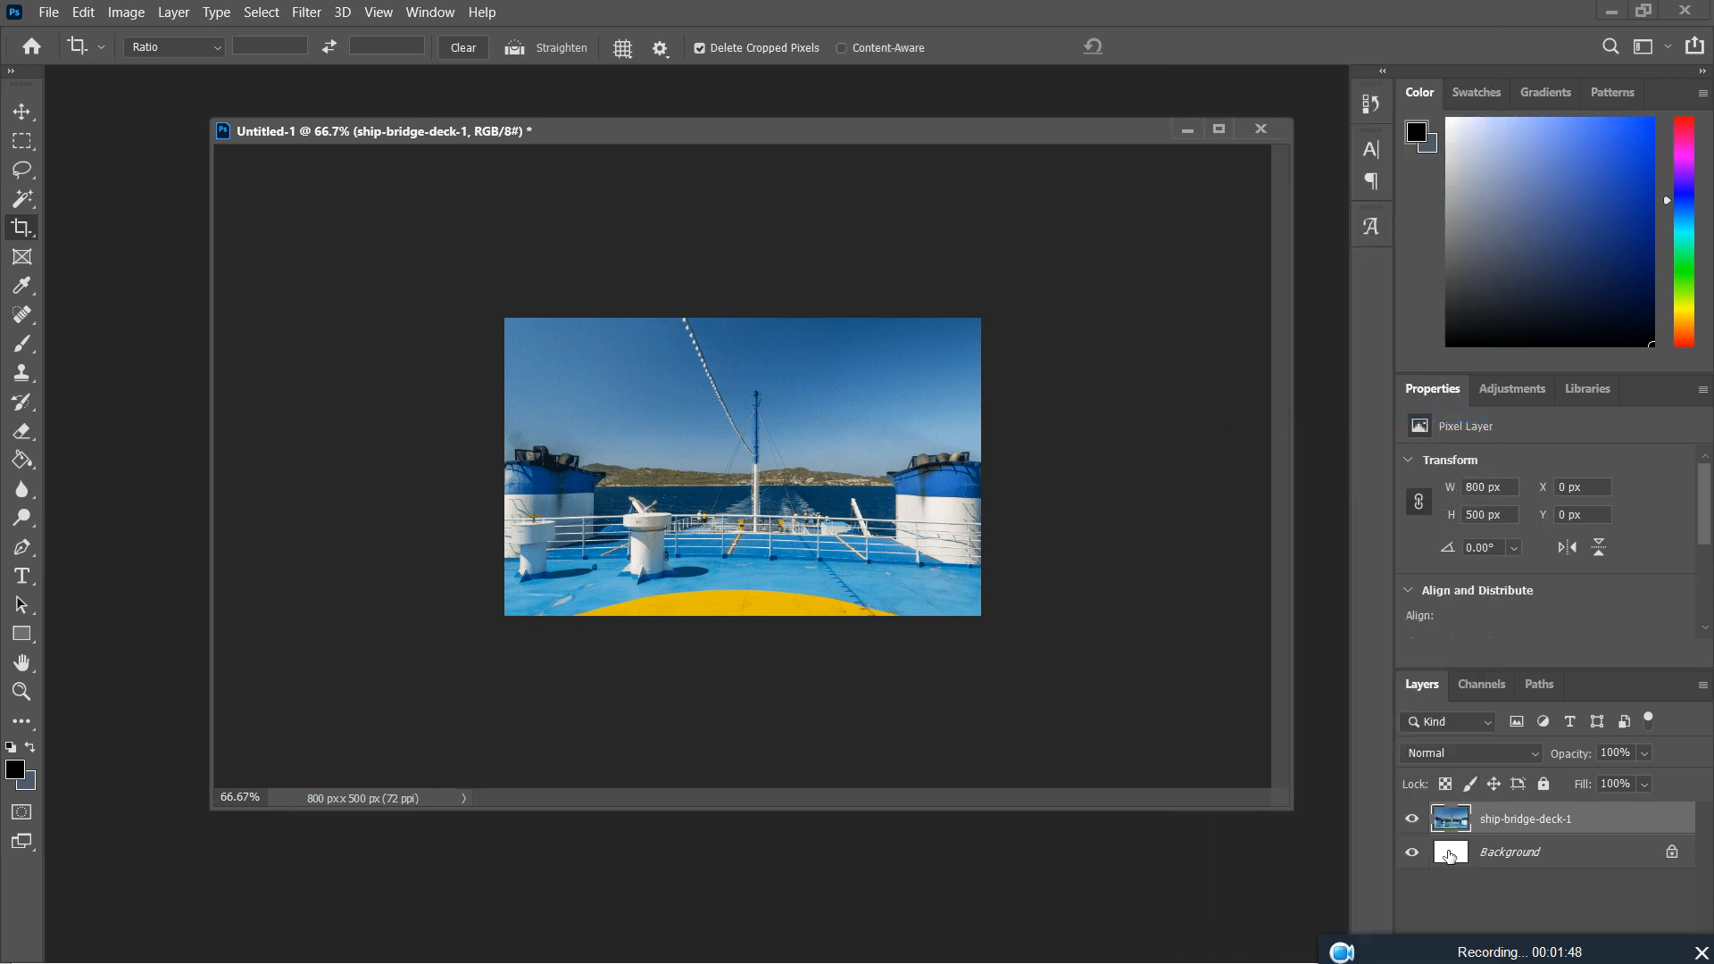
Place the JPEG photo of the boy in the life jacket over the ship deck and rasterize its layer
drag(700, 146, 648, 189)
key(ctrl+plus)
key(ctrl+plus)
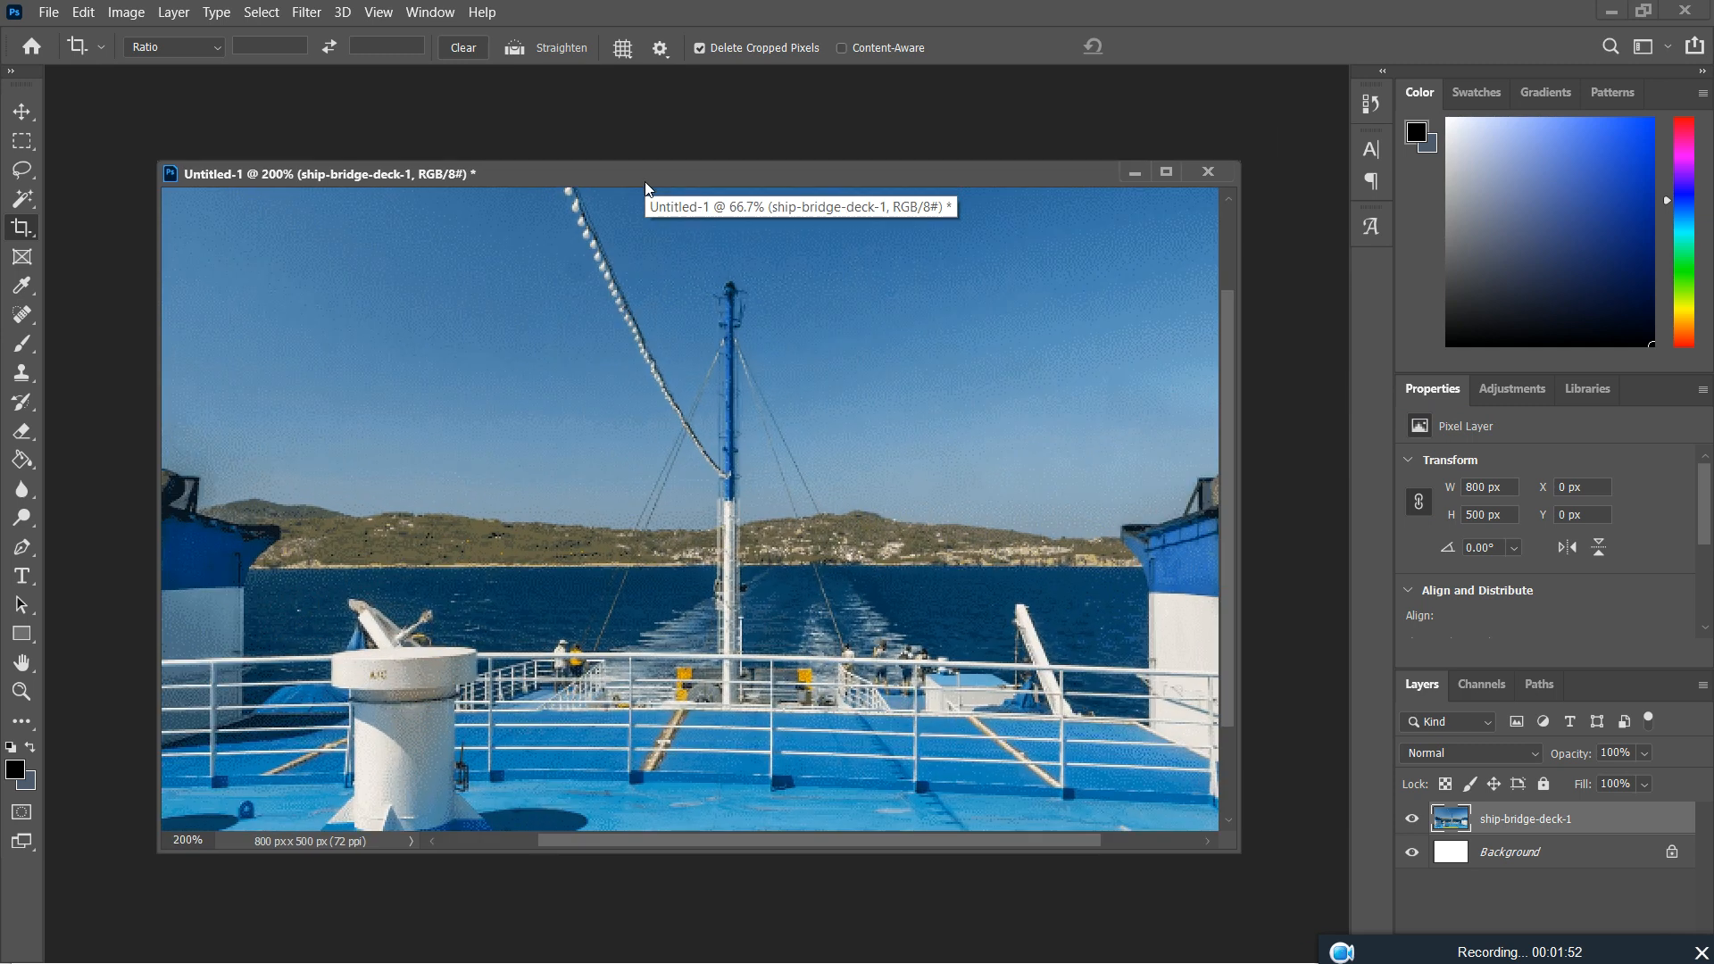
key(ctrl+minus)
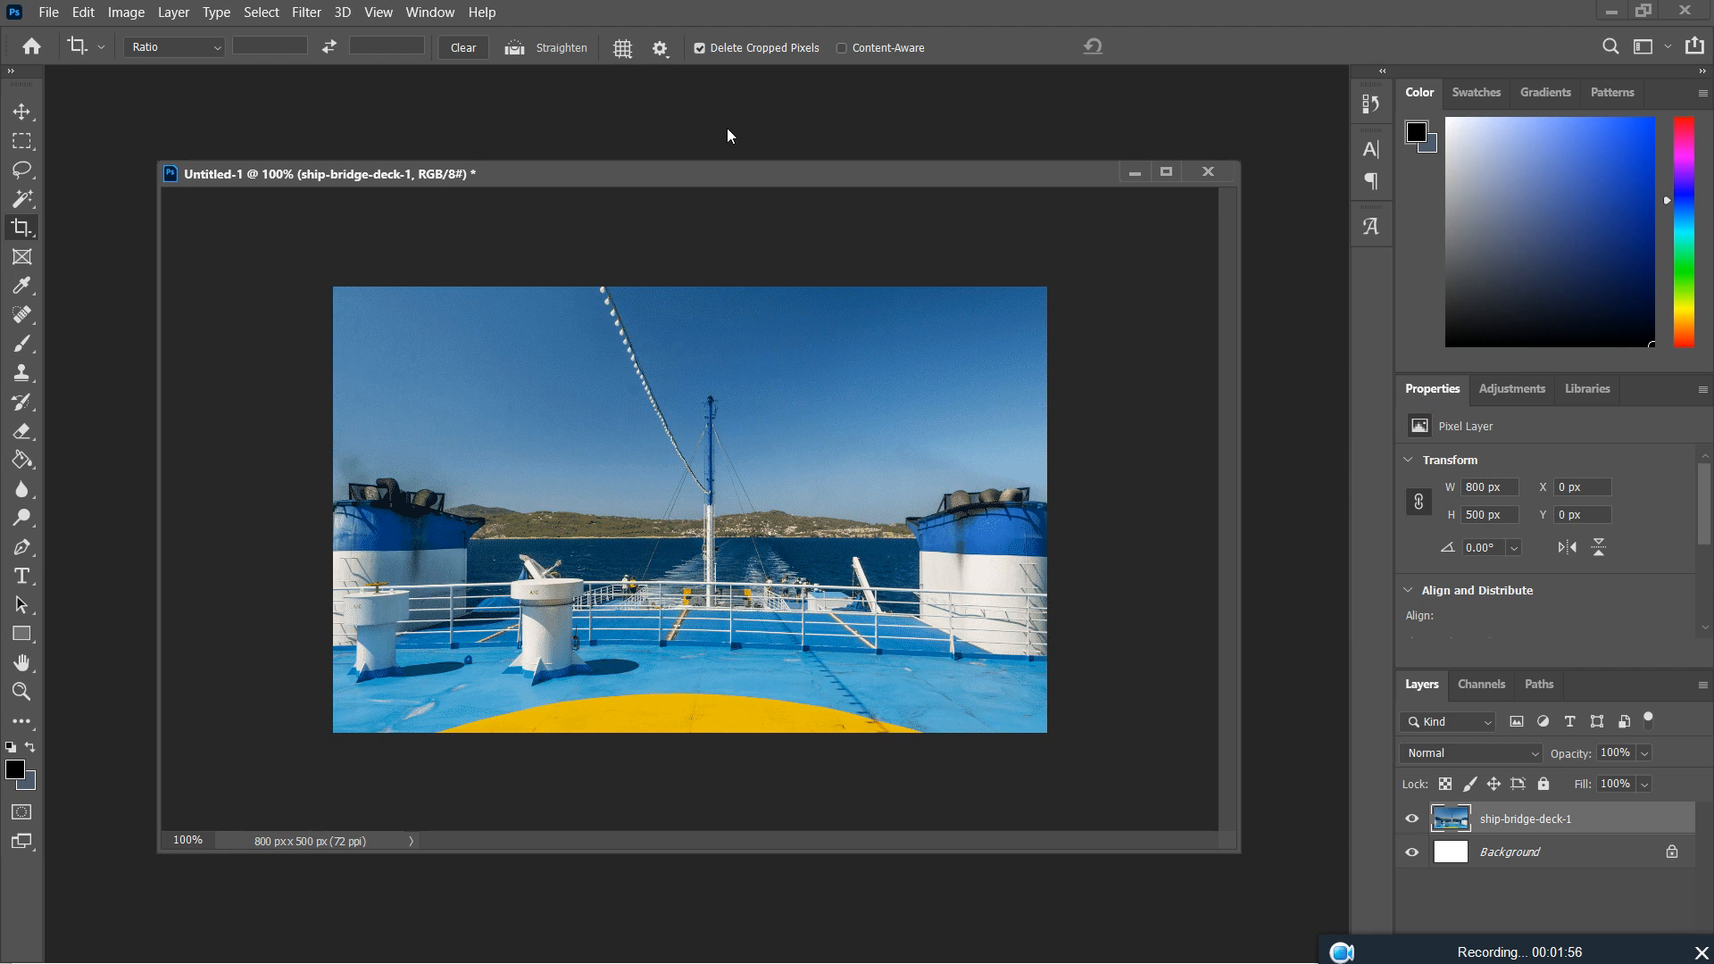
key(alt+Tab)
key(alt+Tab)
drag(714, 589, 779, 390)
key(Return)
key(c)
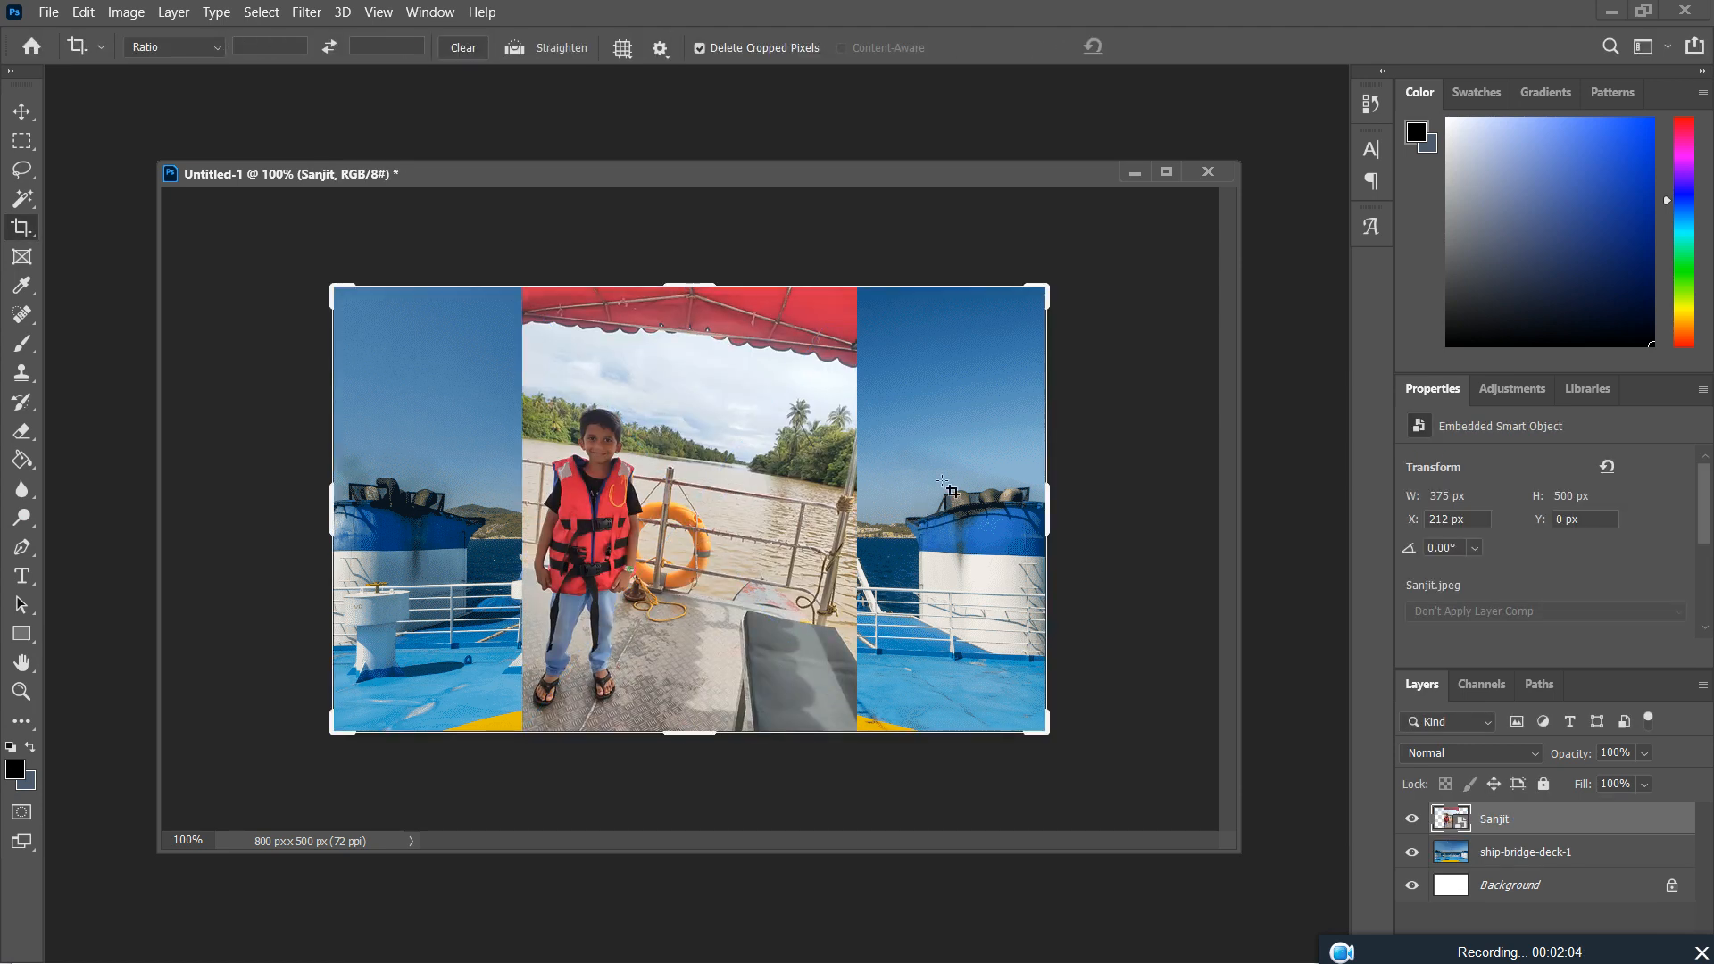
right_click(1491, 823)
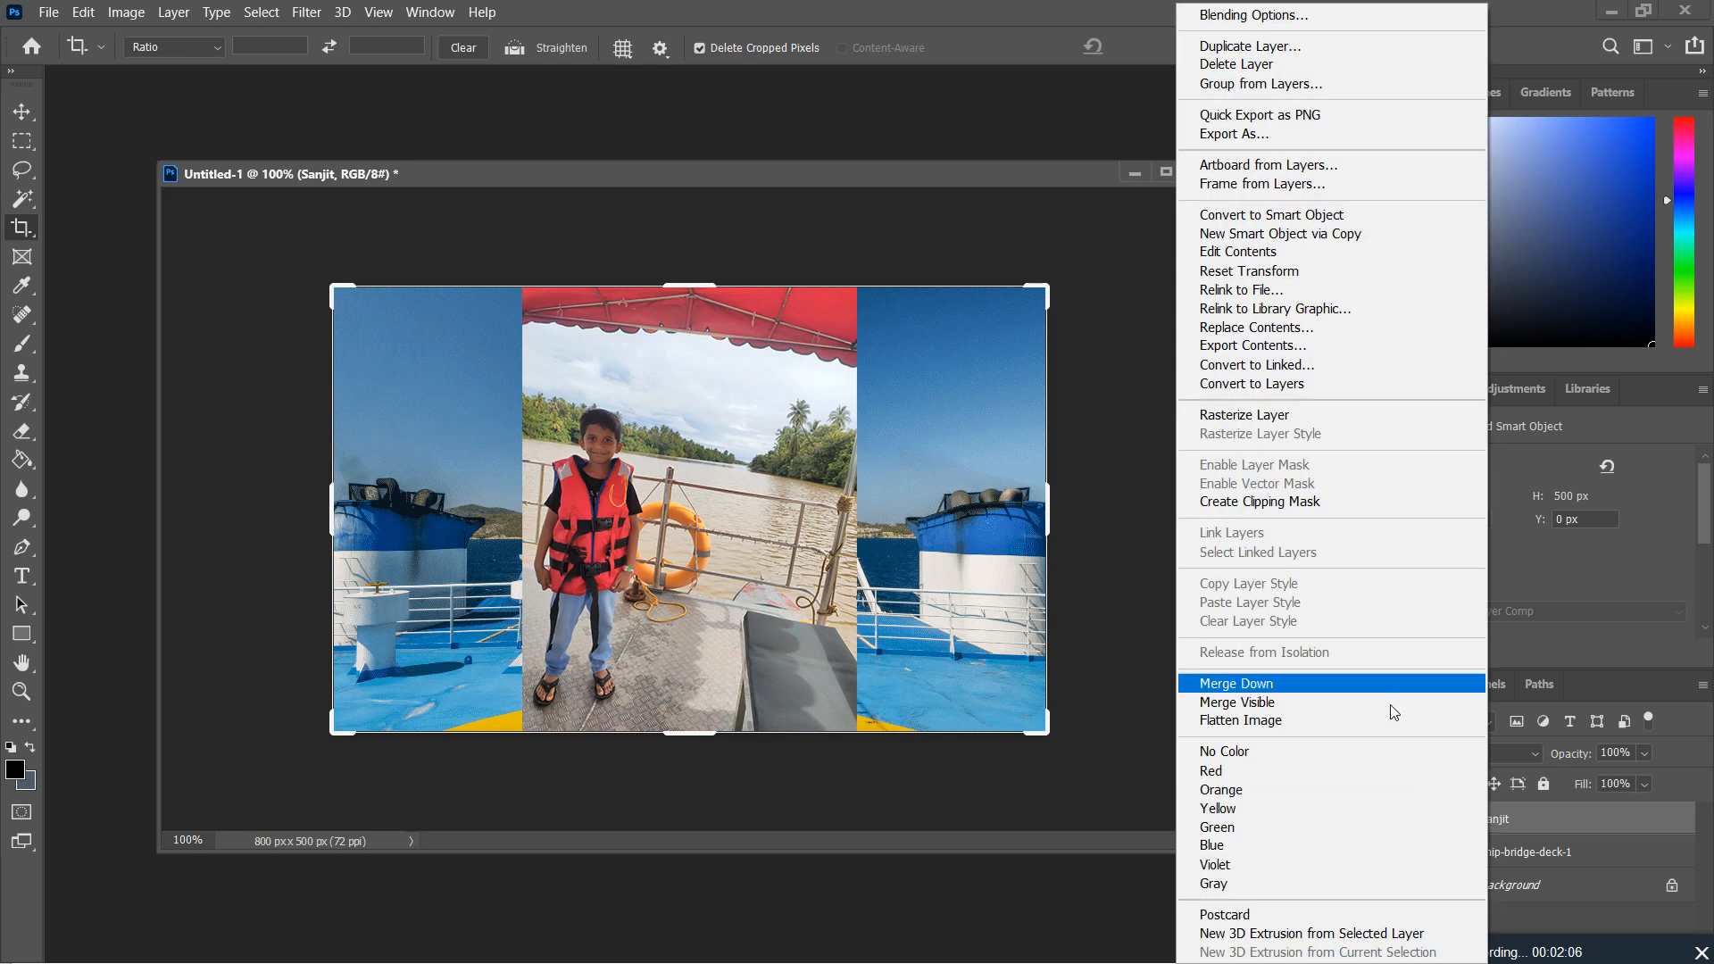
click(1310, 436)
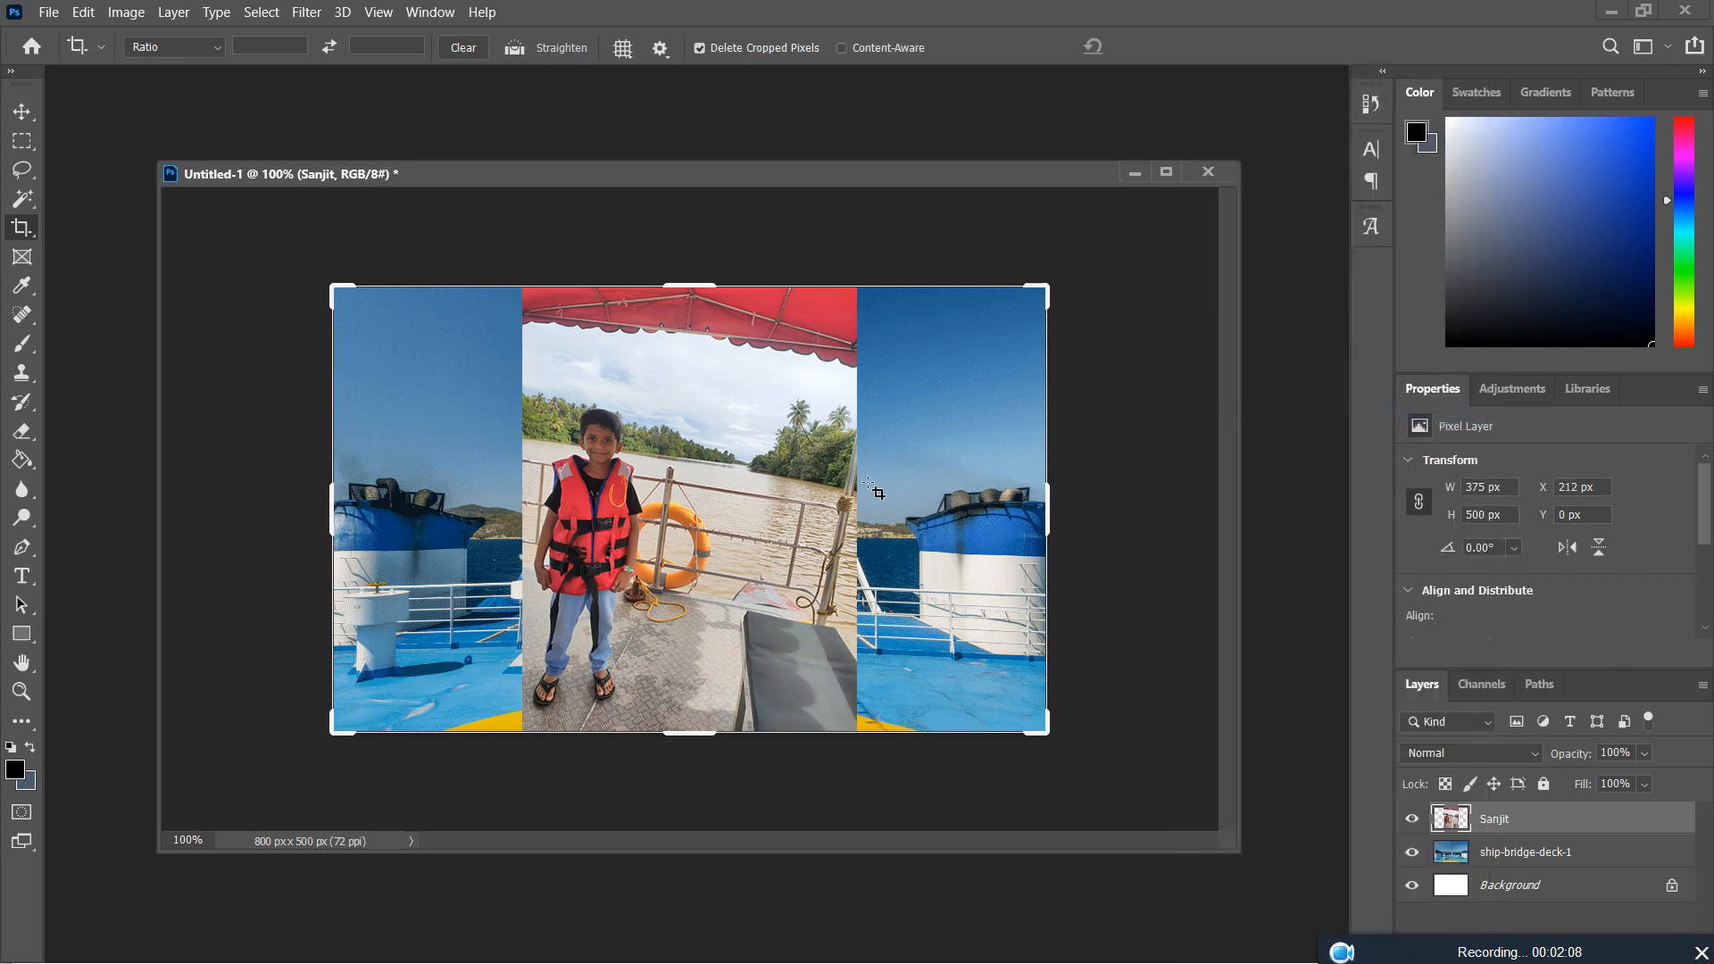
Scale the boy's photo to about 330 x 440 px and move it to about X 341 px, Y 30 px
key(ctrl+t)
drag(855, 732, 815, 678)
key(Return)
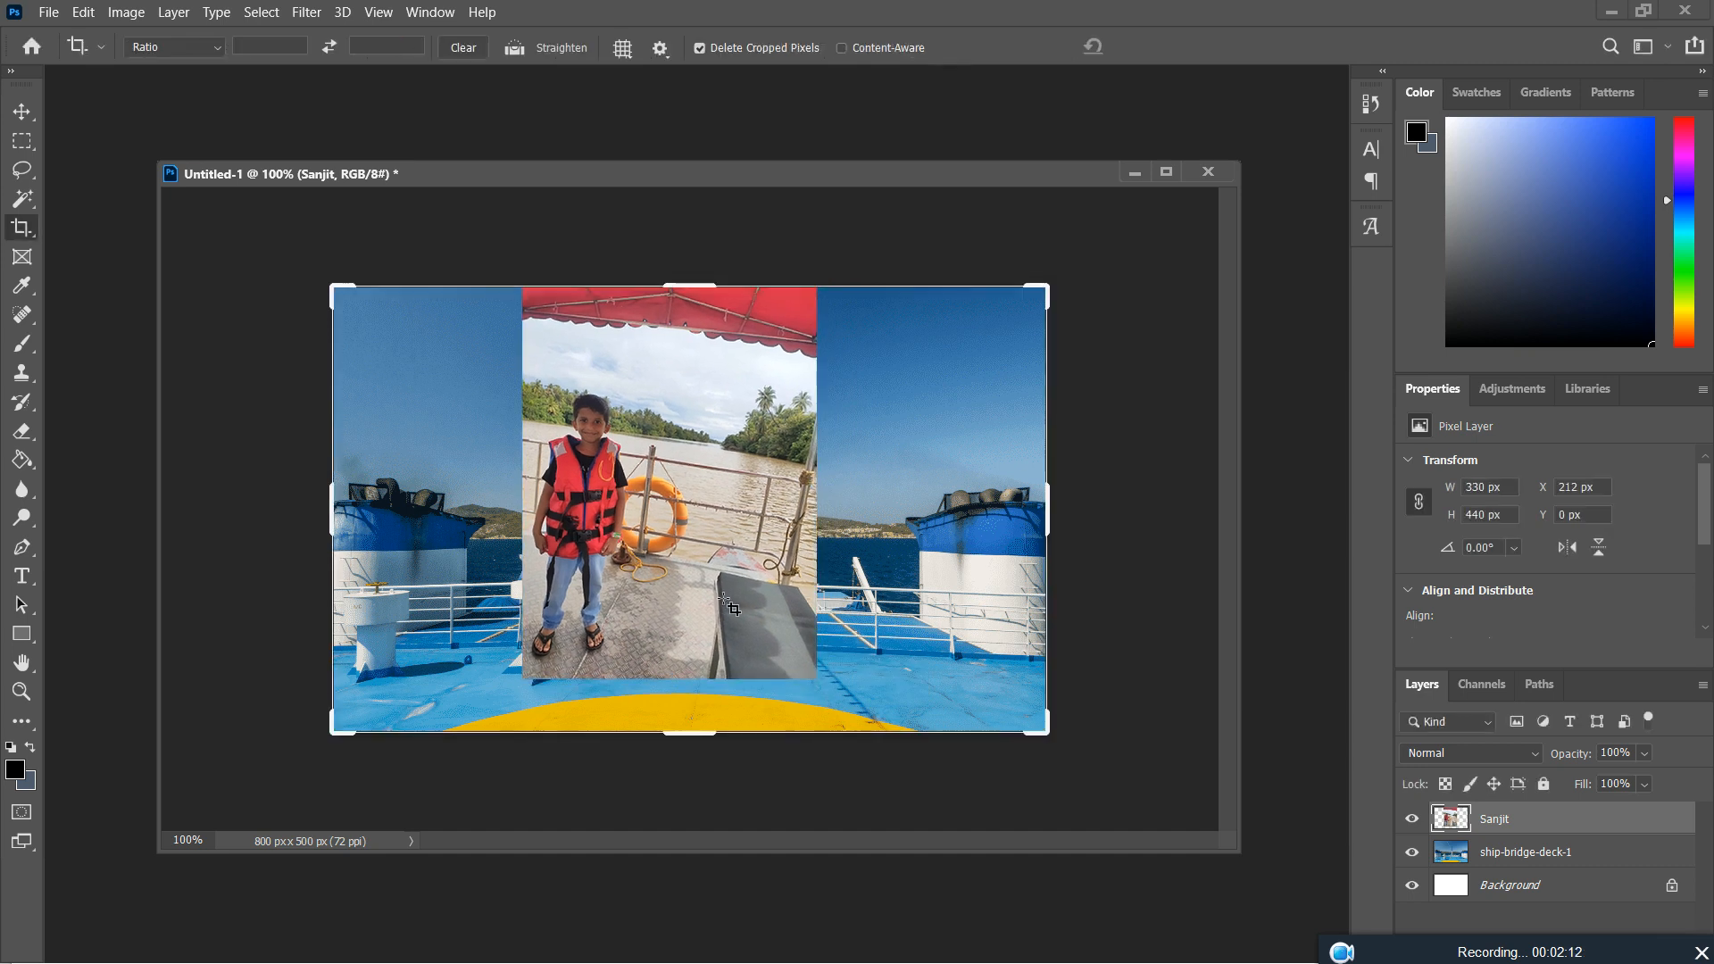
key(v)
drag(709, 503, 824, 530)
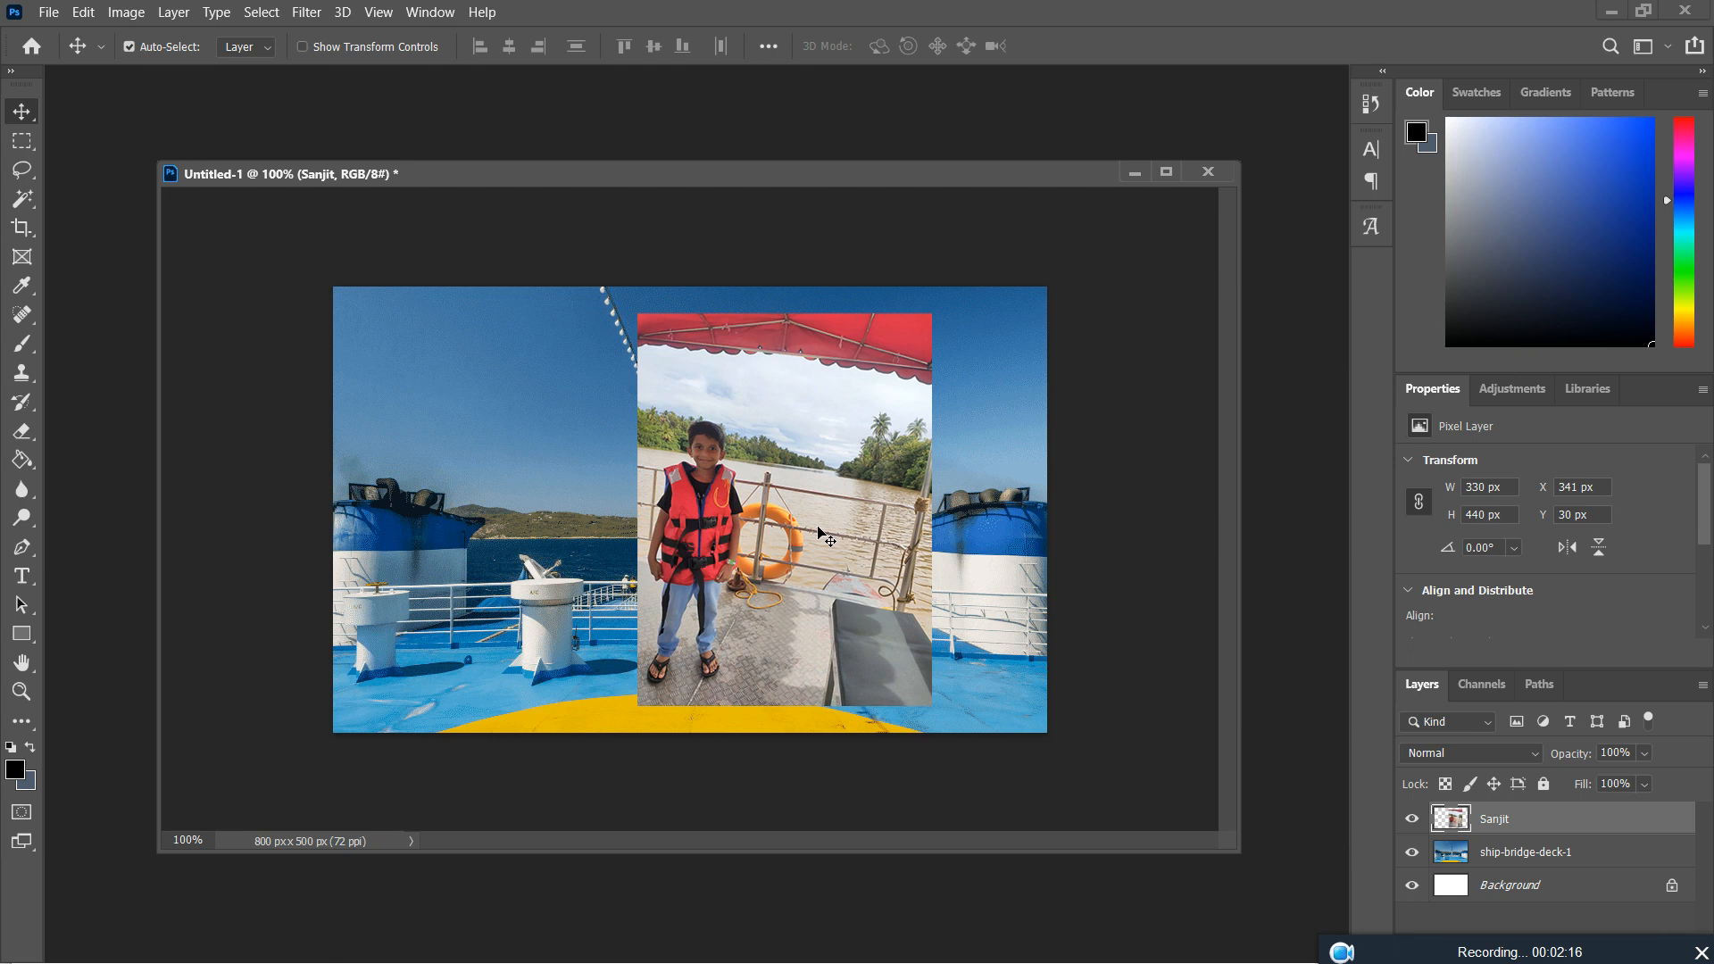
Lower the boy layer's opacity to 36% to check its placement against the deck, and restore it to 100%
click(1644, 754)
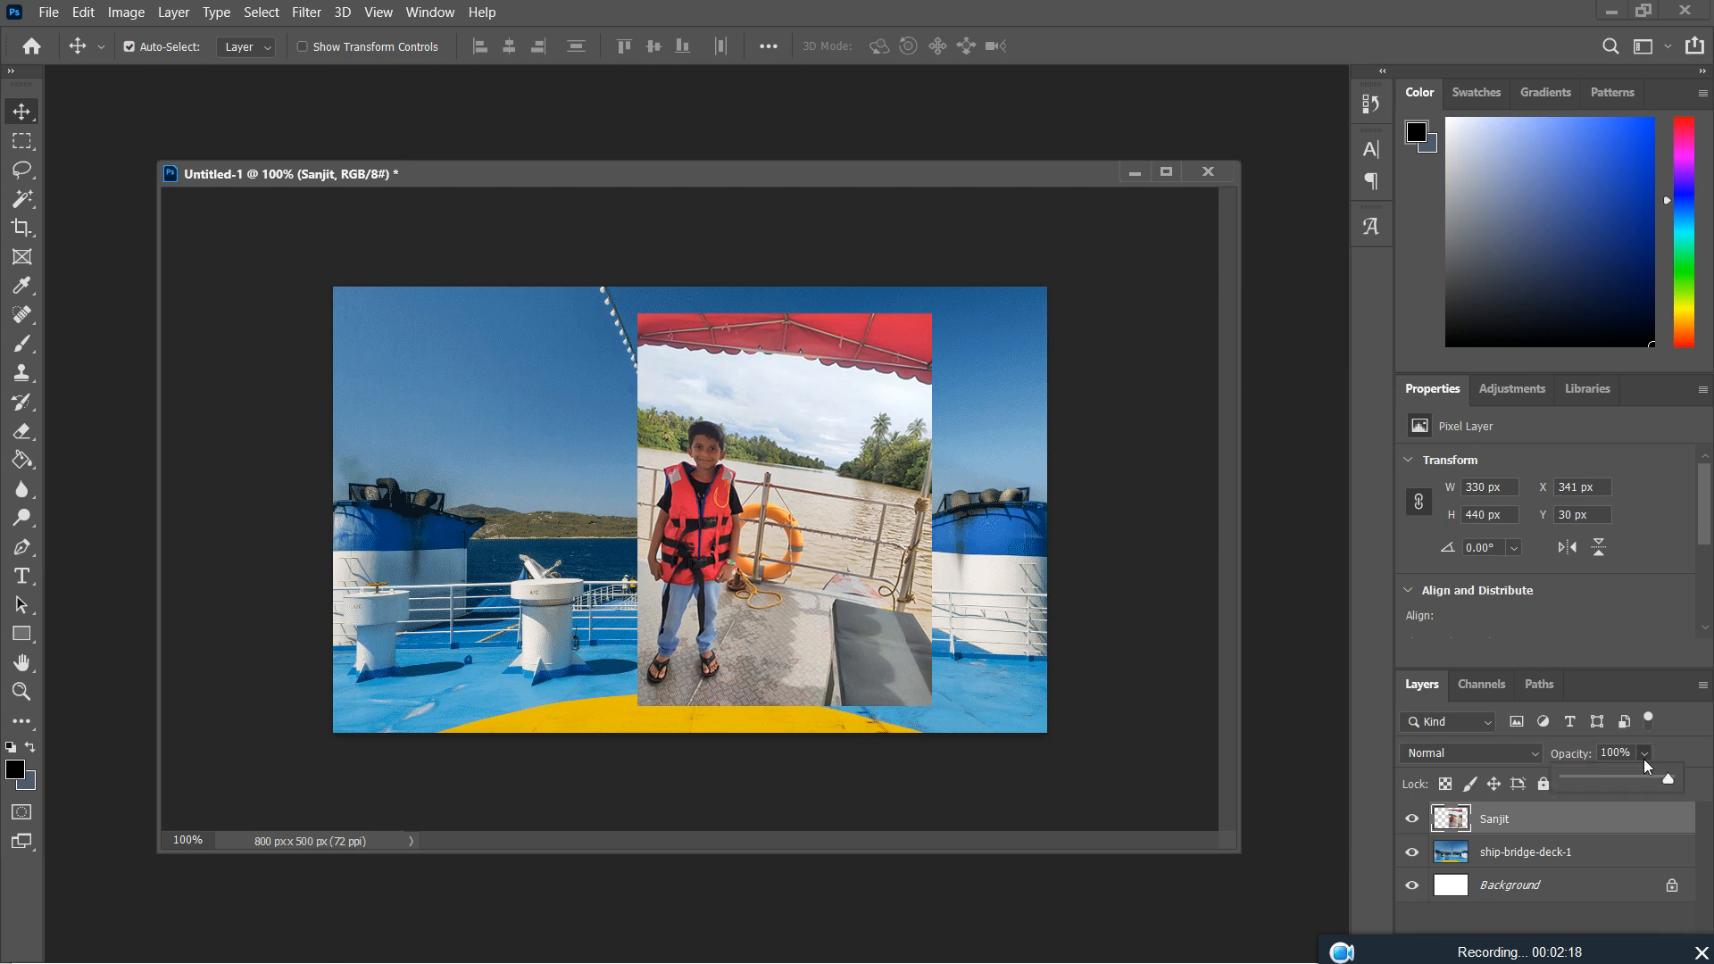
drag(1668, 781, 1604, 777)
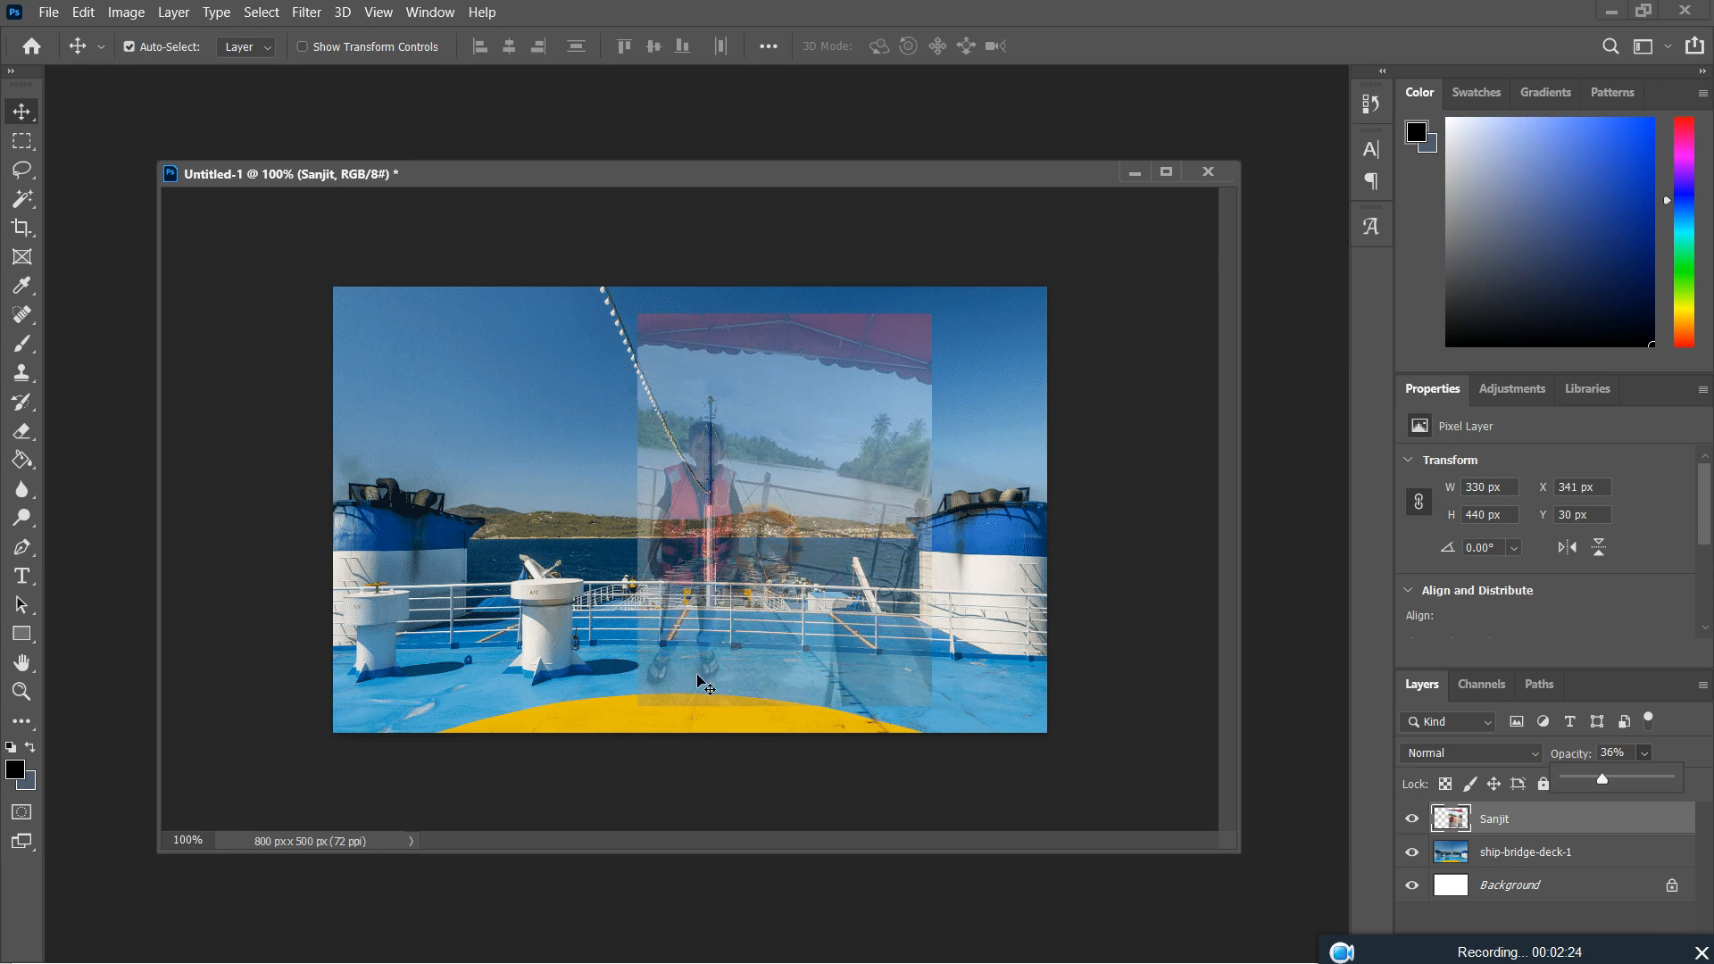
key(ctrl+t)
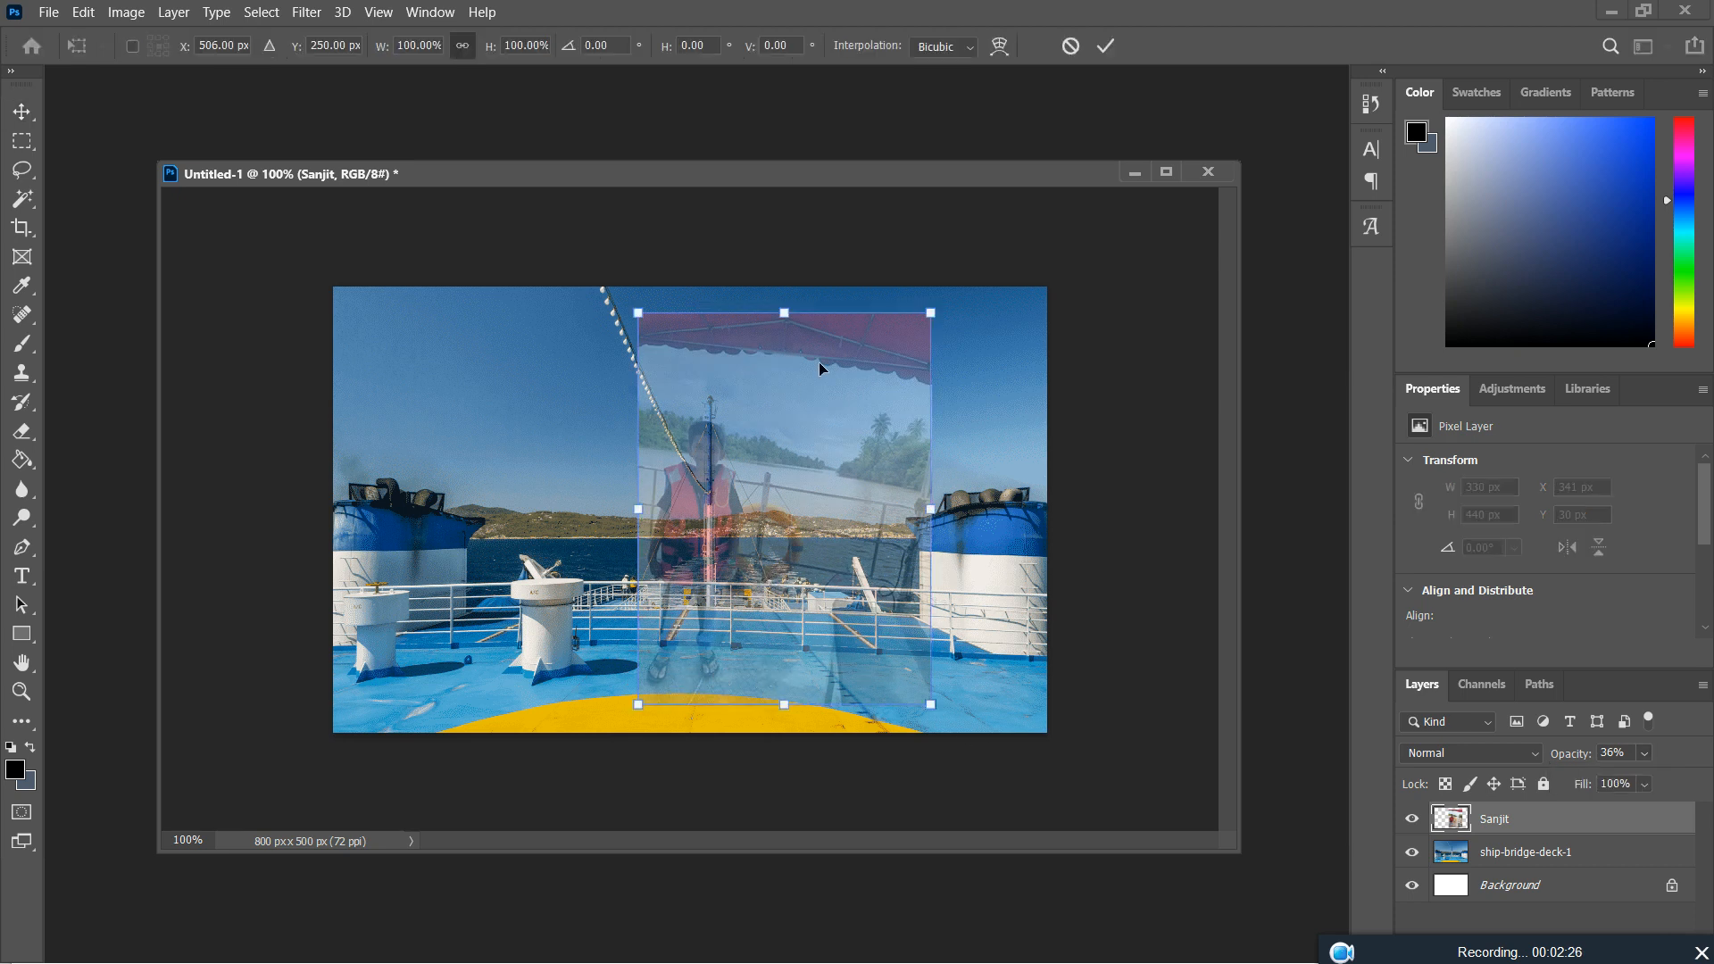
key(Return)
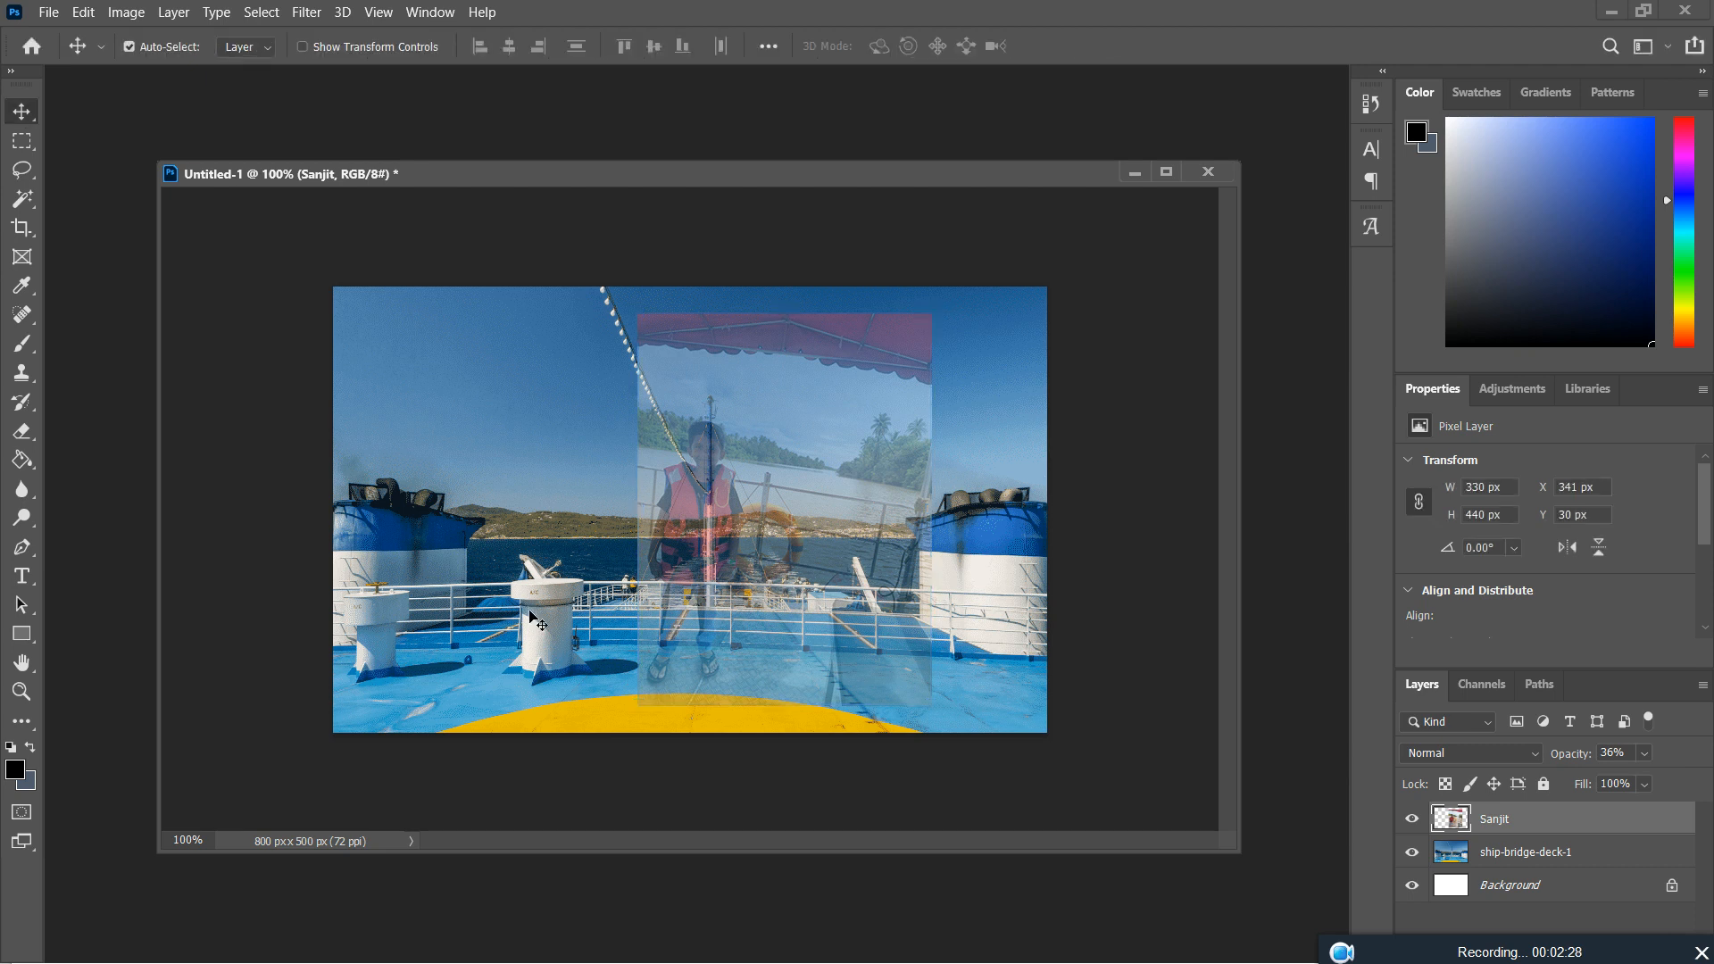
click(1644, 753)
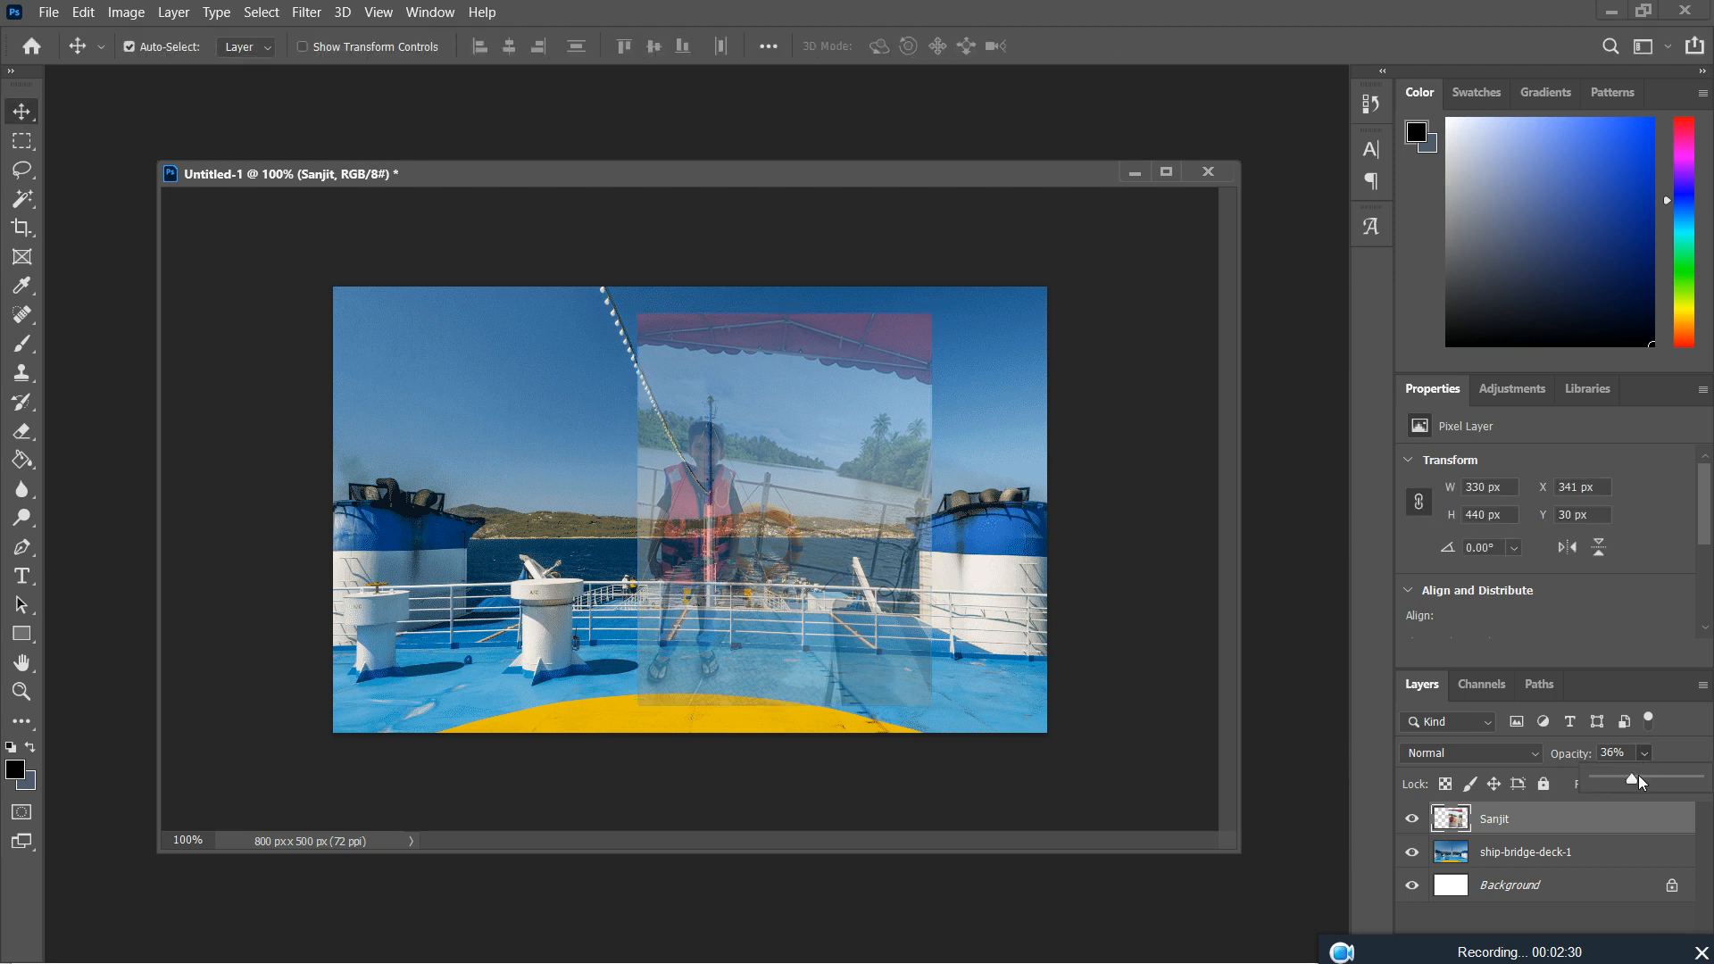
drag(1640, 782, 1710, 795)
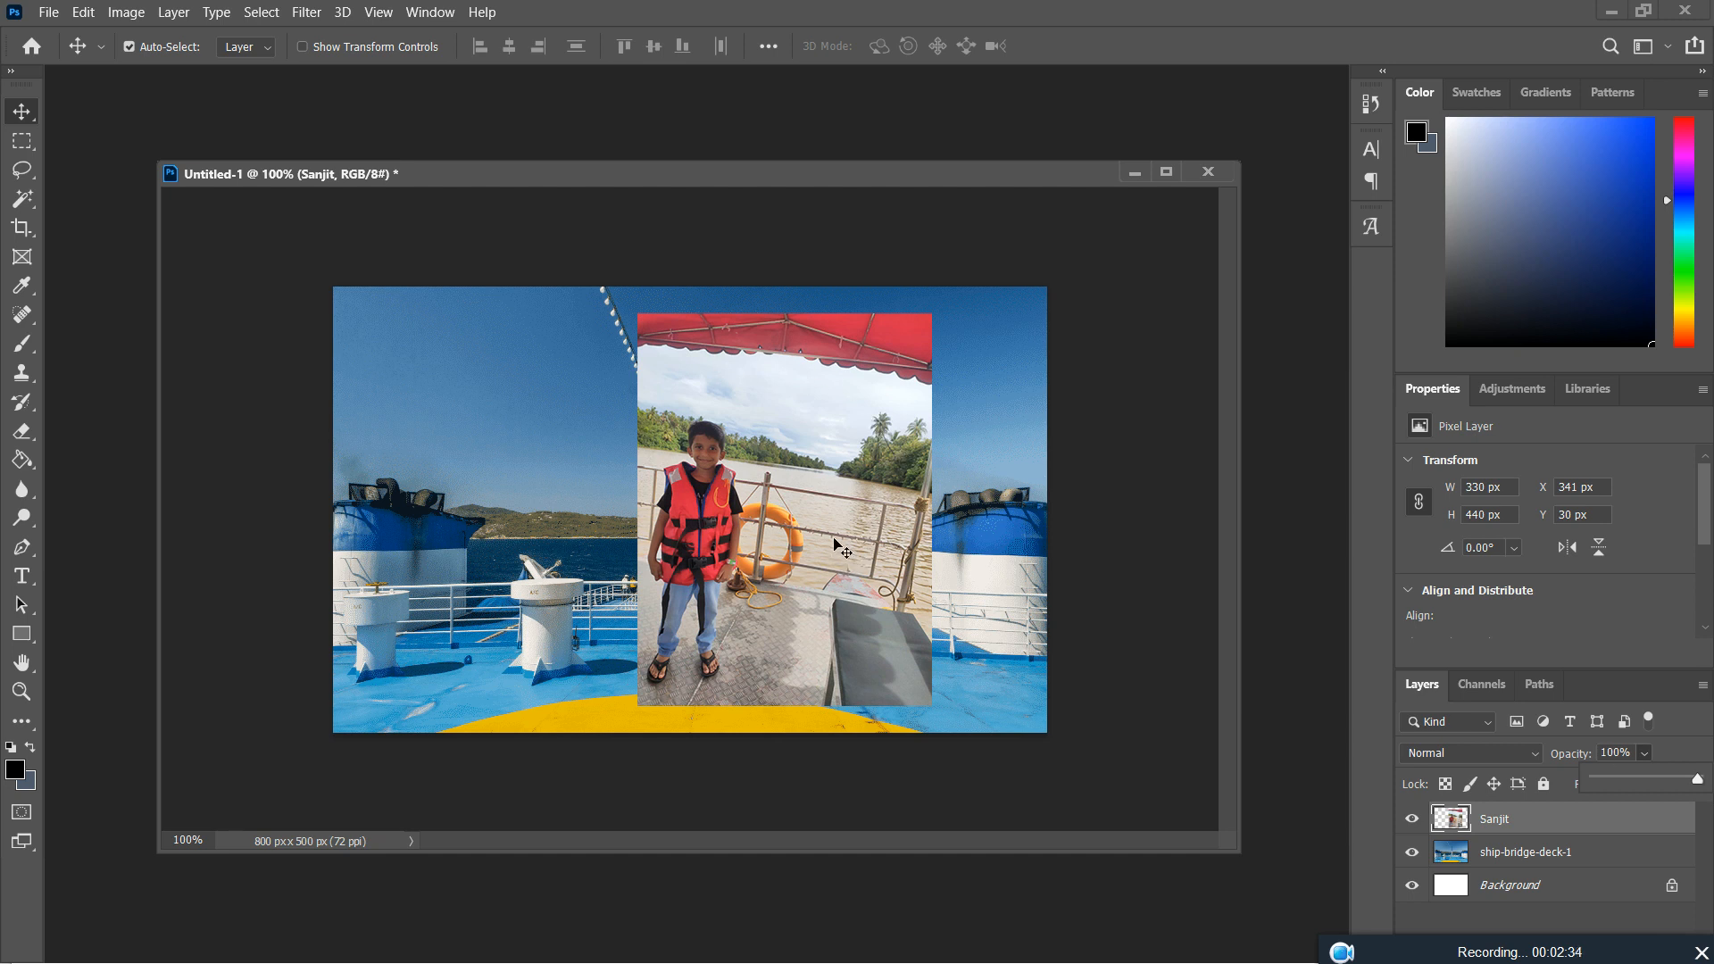
Examine the boy's photo over the ship deck at up to 400% zoom and return to 100%
scroll(842, 547, up, 3)
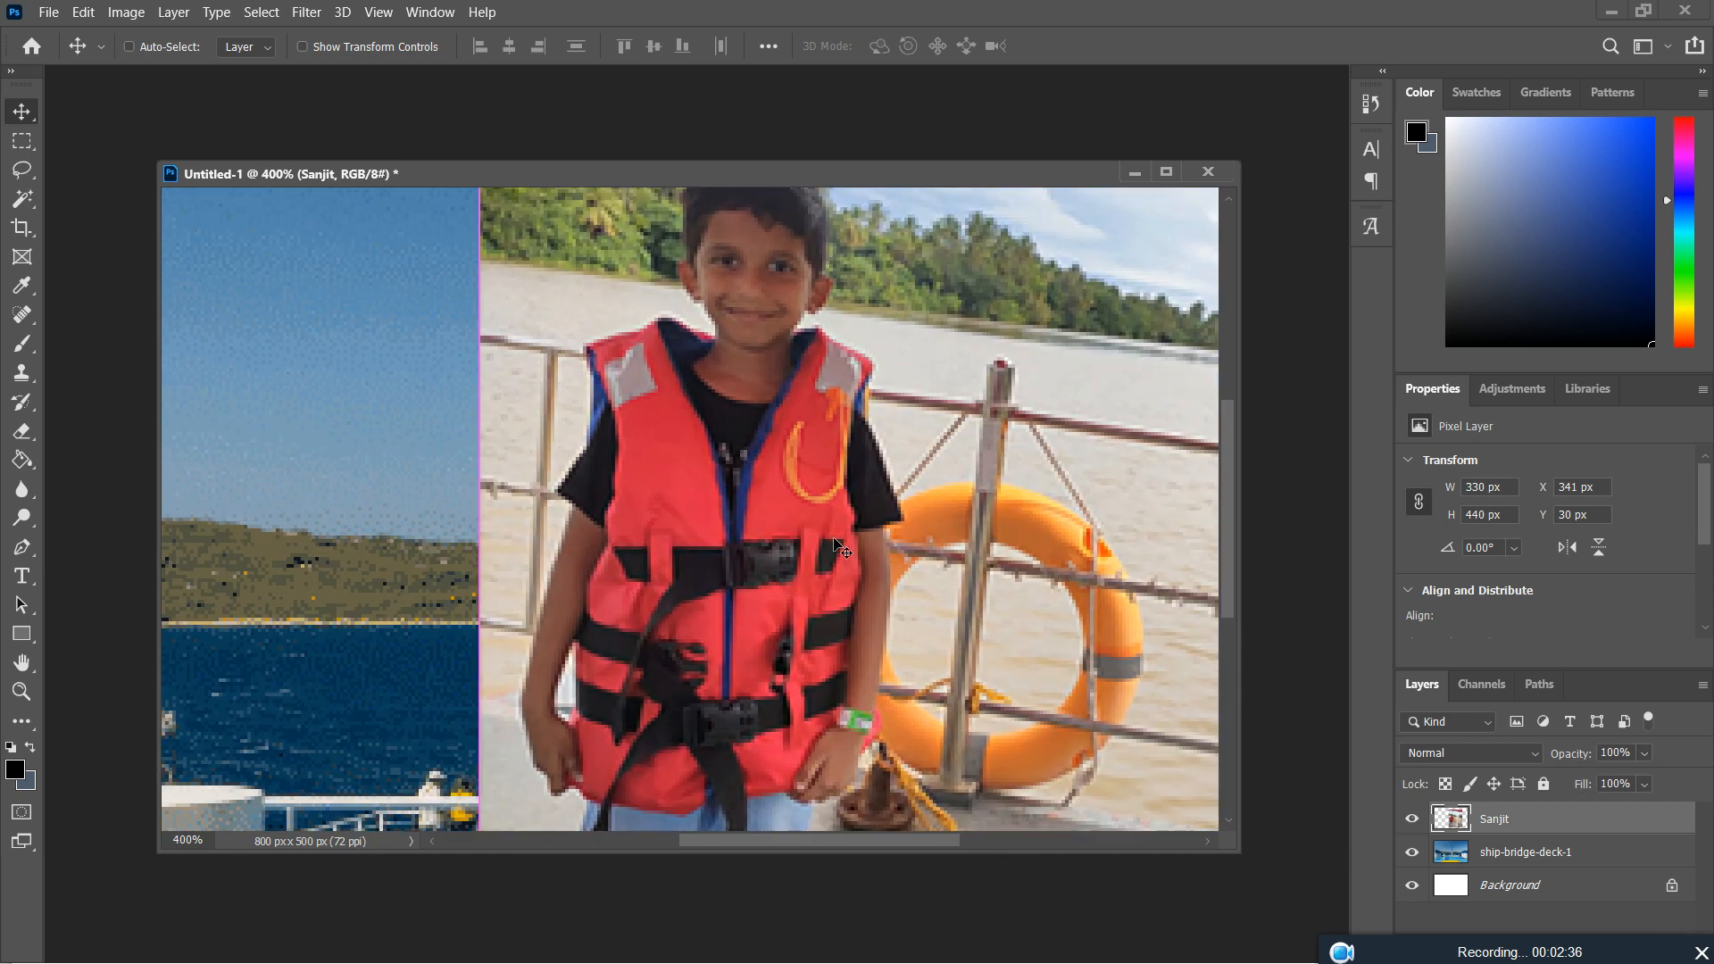
key(ctrl+minus)
key(ctrl+minus)
key(ctrl+minus)
key(ctrl+minus)
key(ctrl+minus)
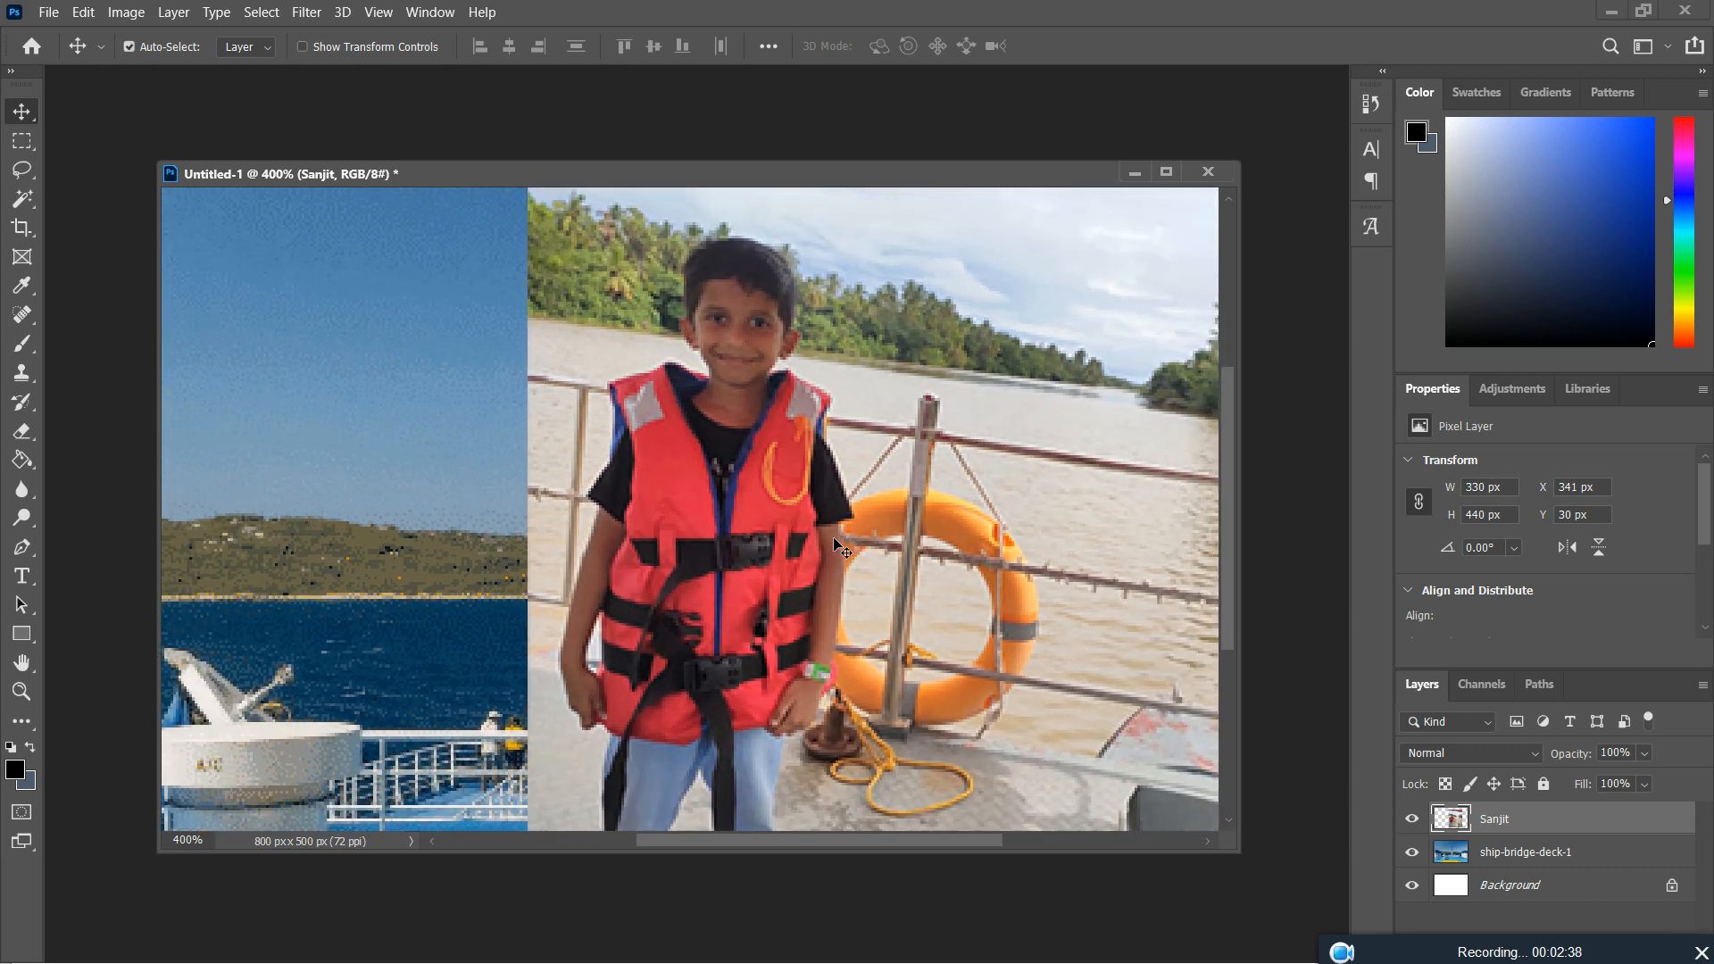
key(ctrl+plus)
key(ctrl+plus)
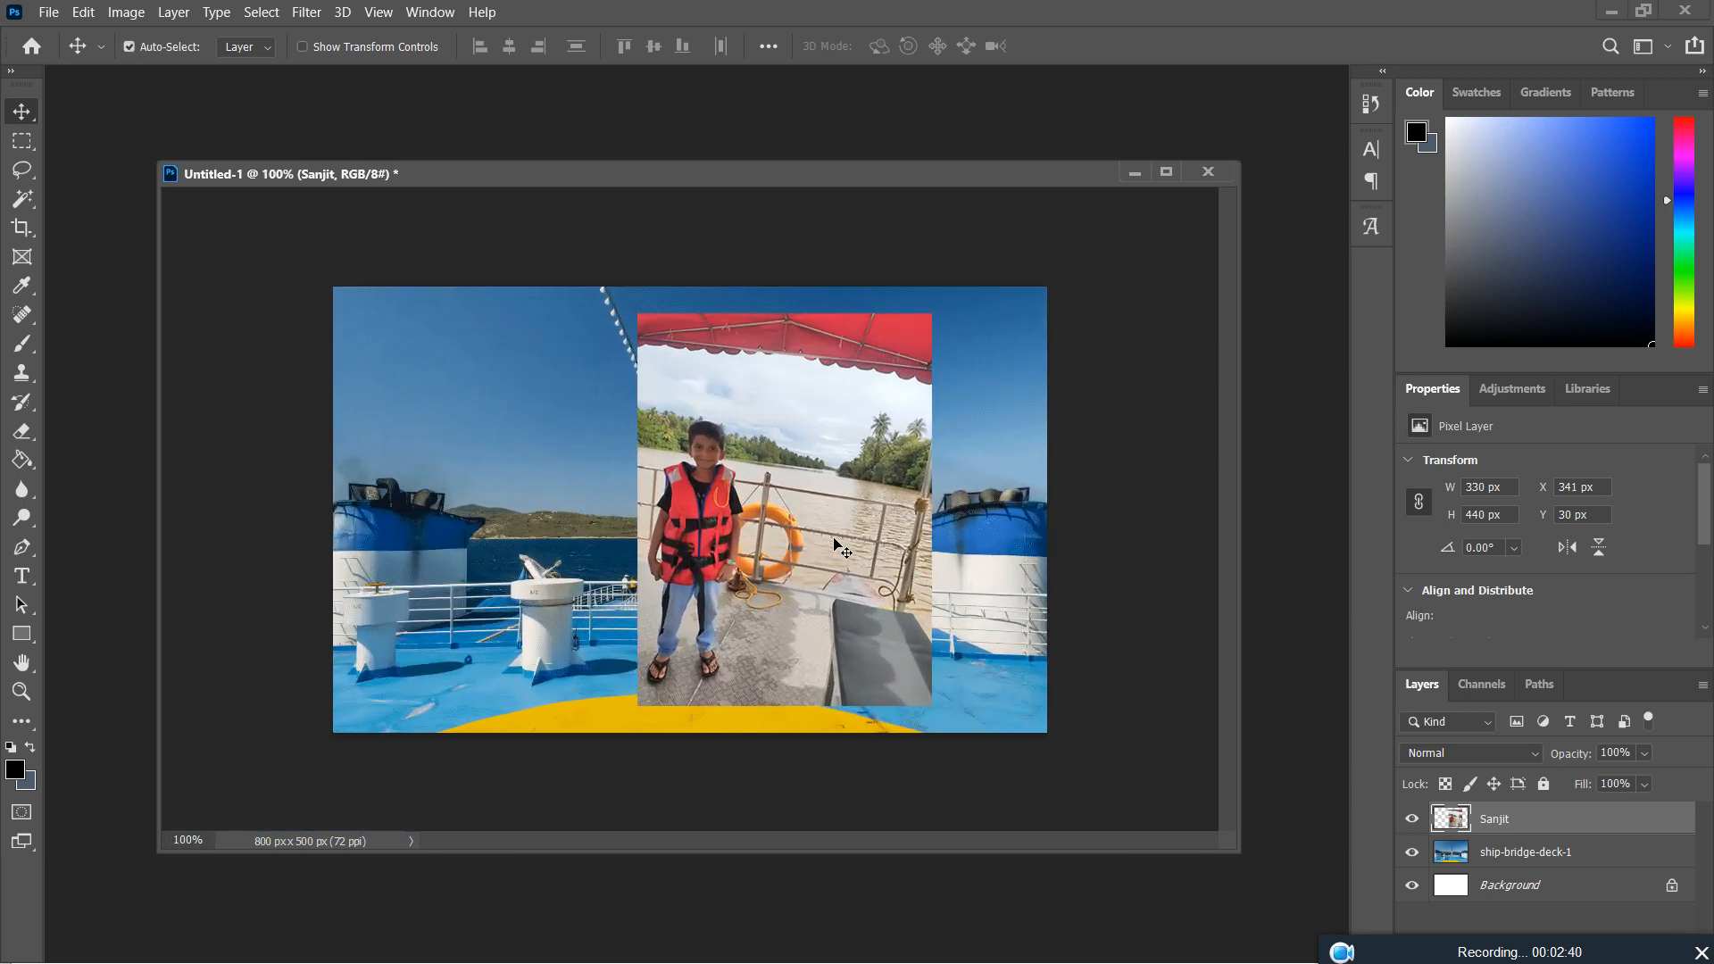
Float the layer list separately and delete the boy photo's layer from the ship deck composite
right_click(825, 537)
click(853, 544)
drag(1437, 692, 1623, 834)
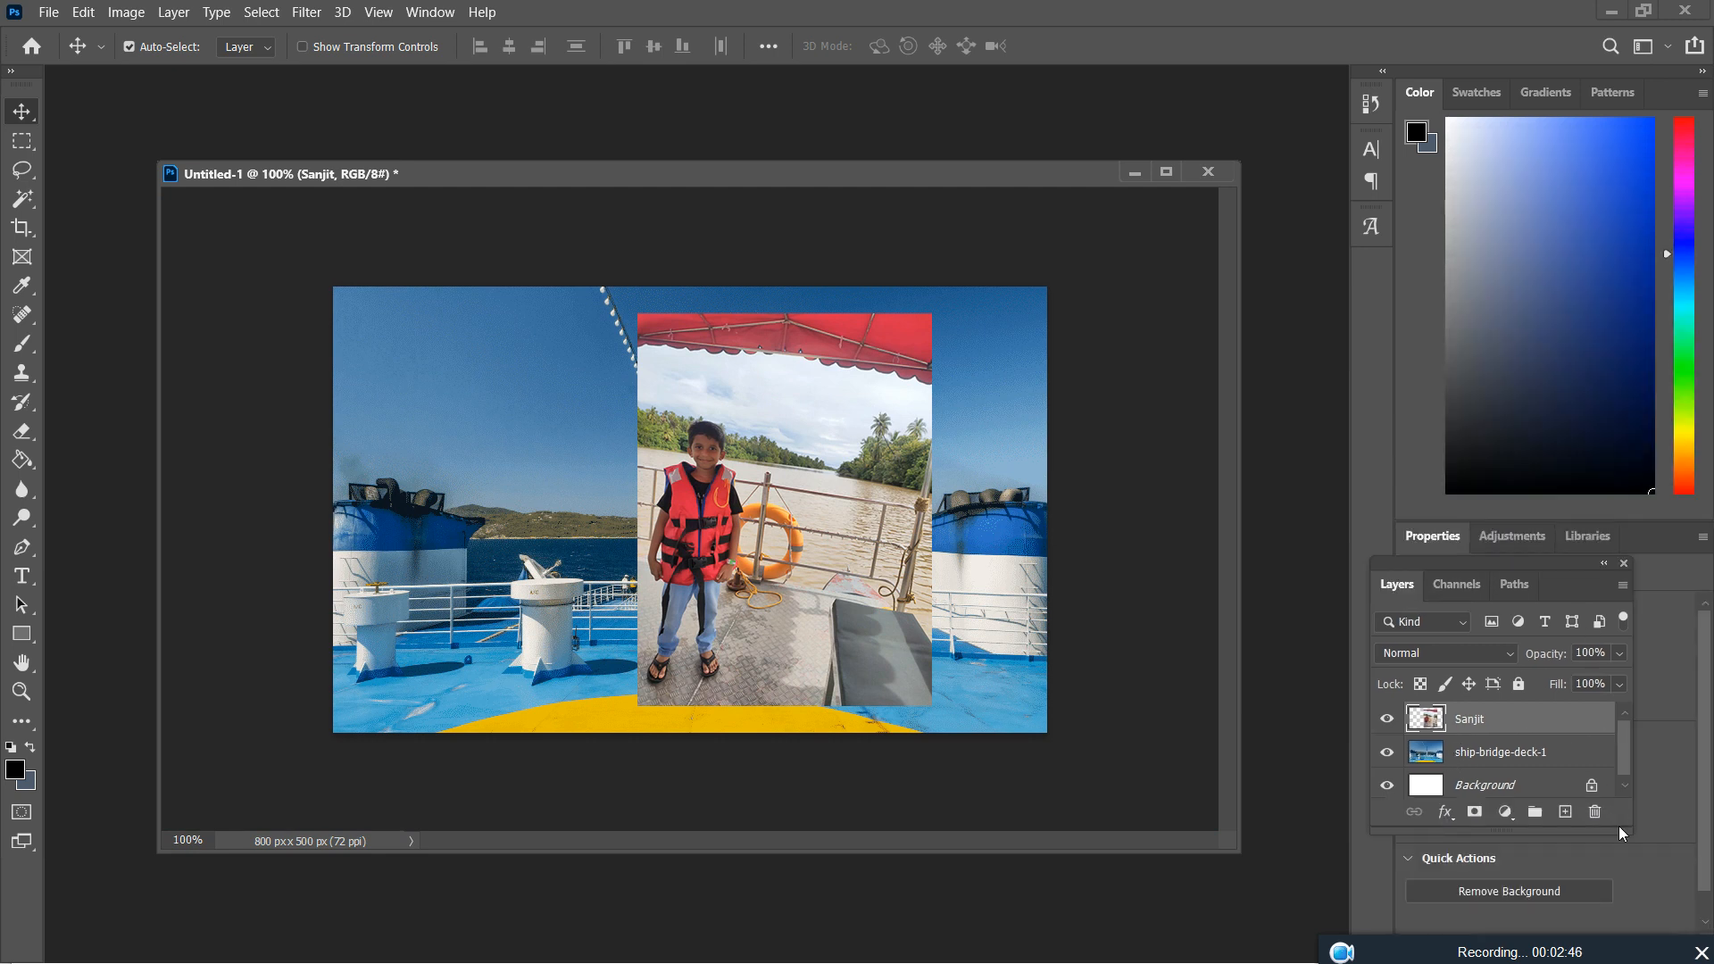
click(1595, 812)
click(796, 383)
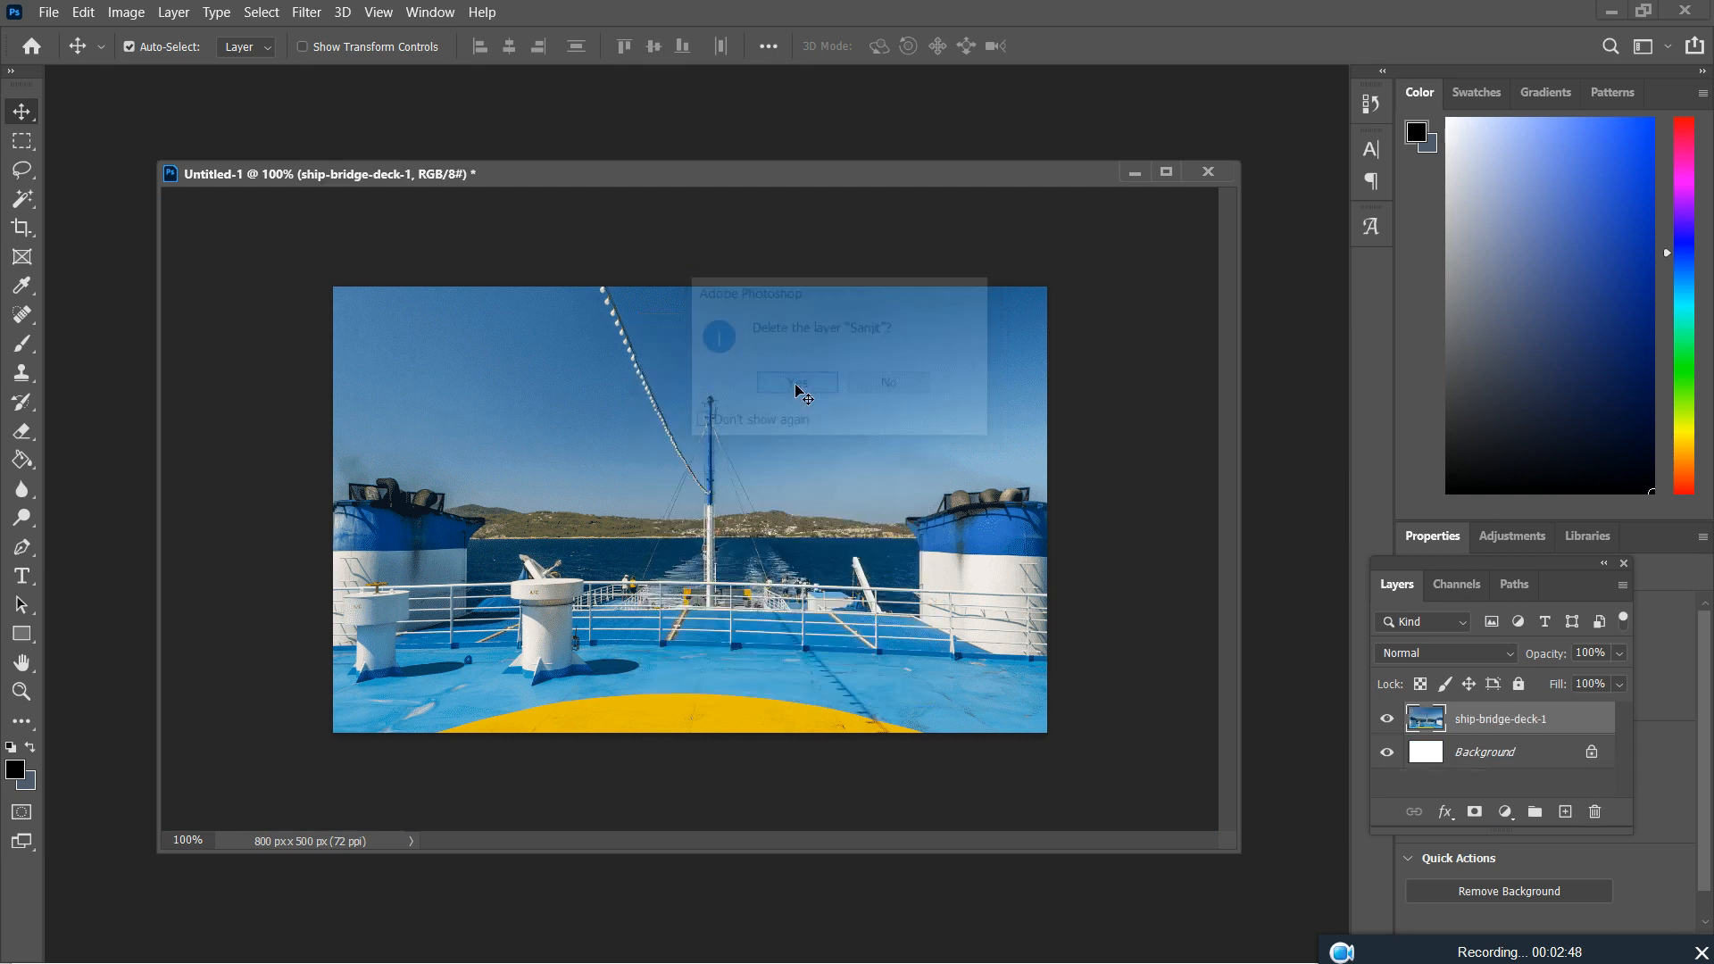
Open the boy's JPEG photo as its own document from the VFX Session 2 Photo Edit_Effects Images folder on drive G
key(ctrl+o)
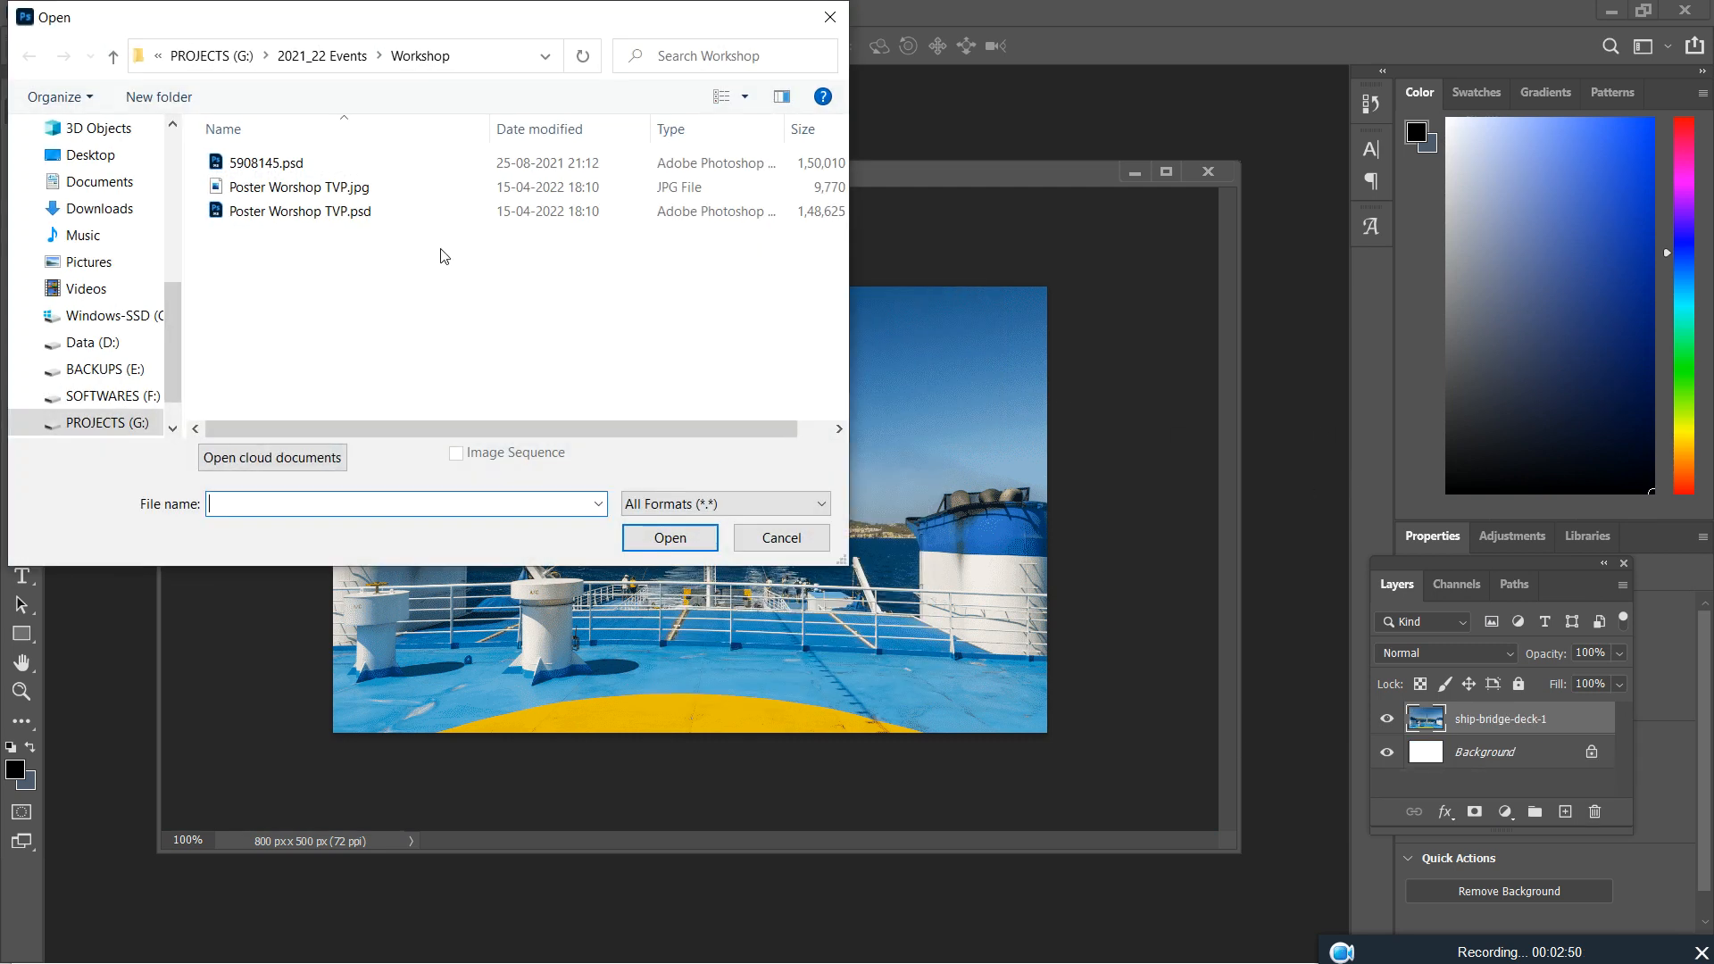
click(323, 56)
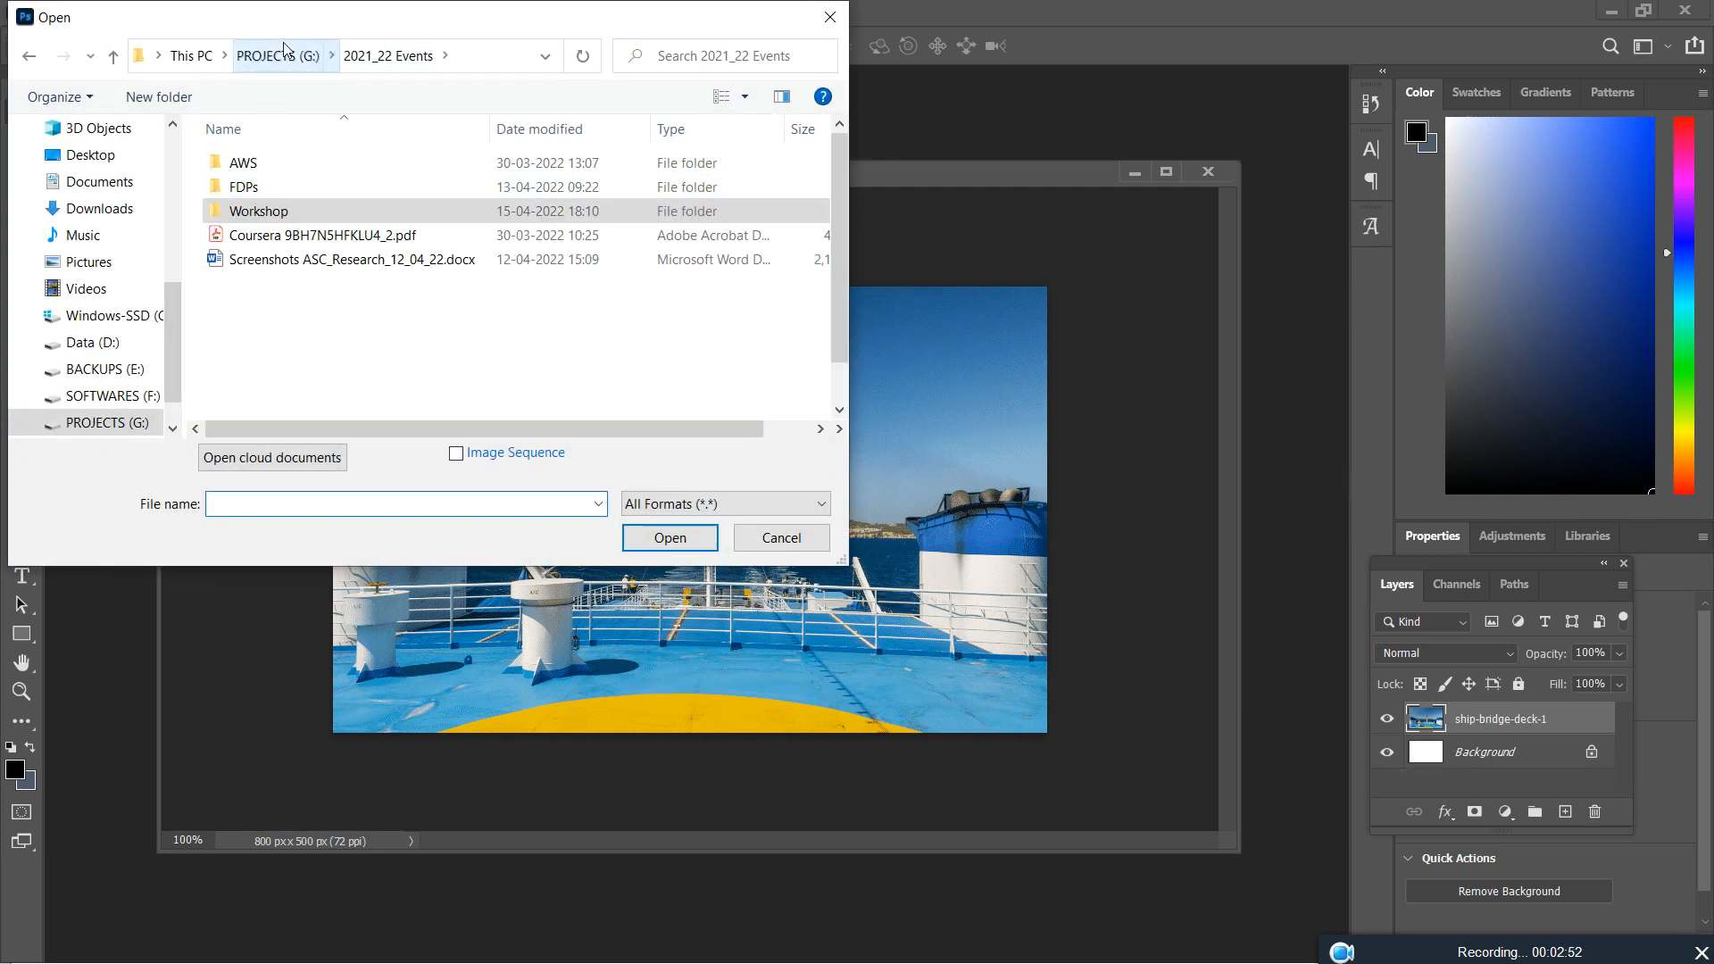
click(284, 52)
double_click(268, 214)
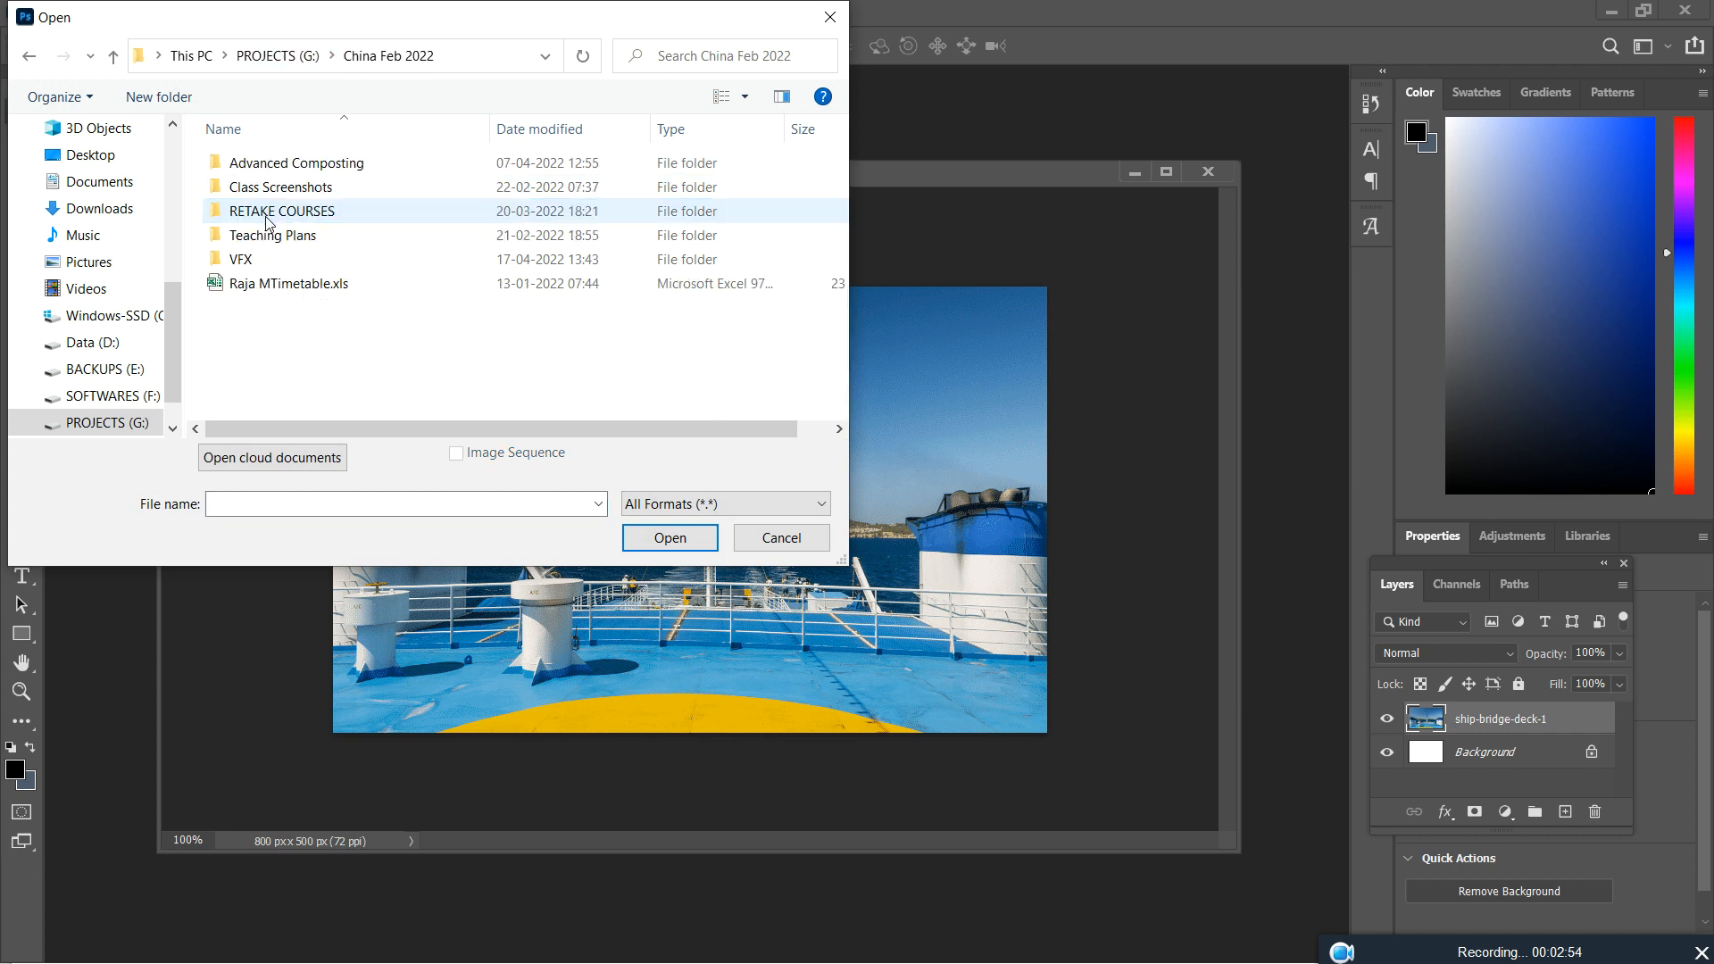
double_click(245, 258)
double_click(264, 216)
double_click(265, 166)
double_click(250, 163)
double_click(518, 187)
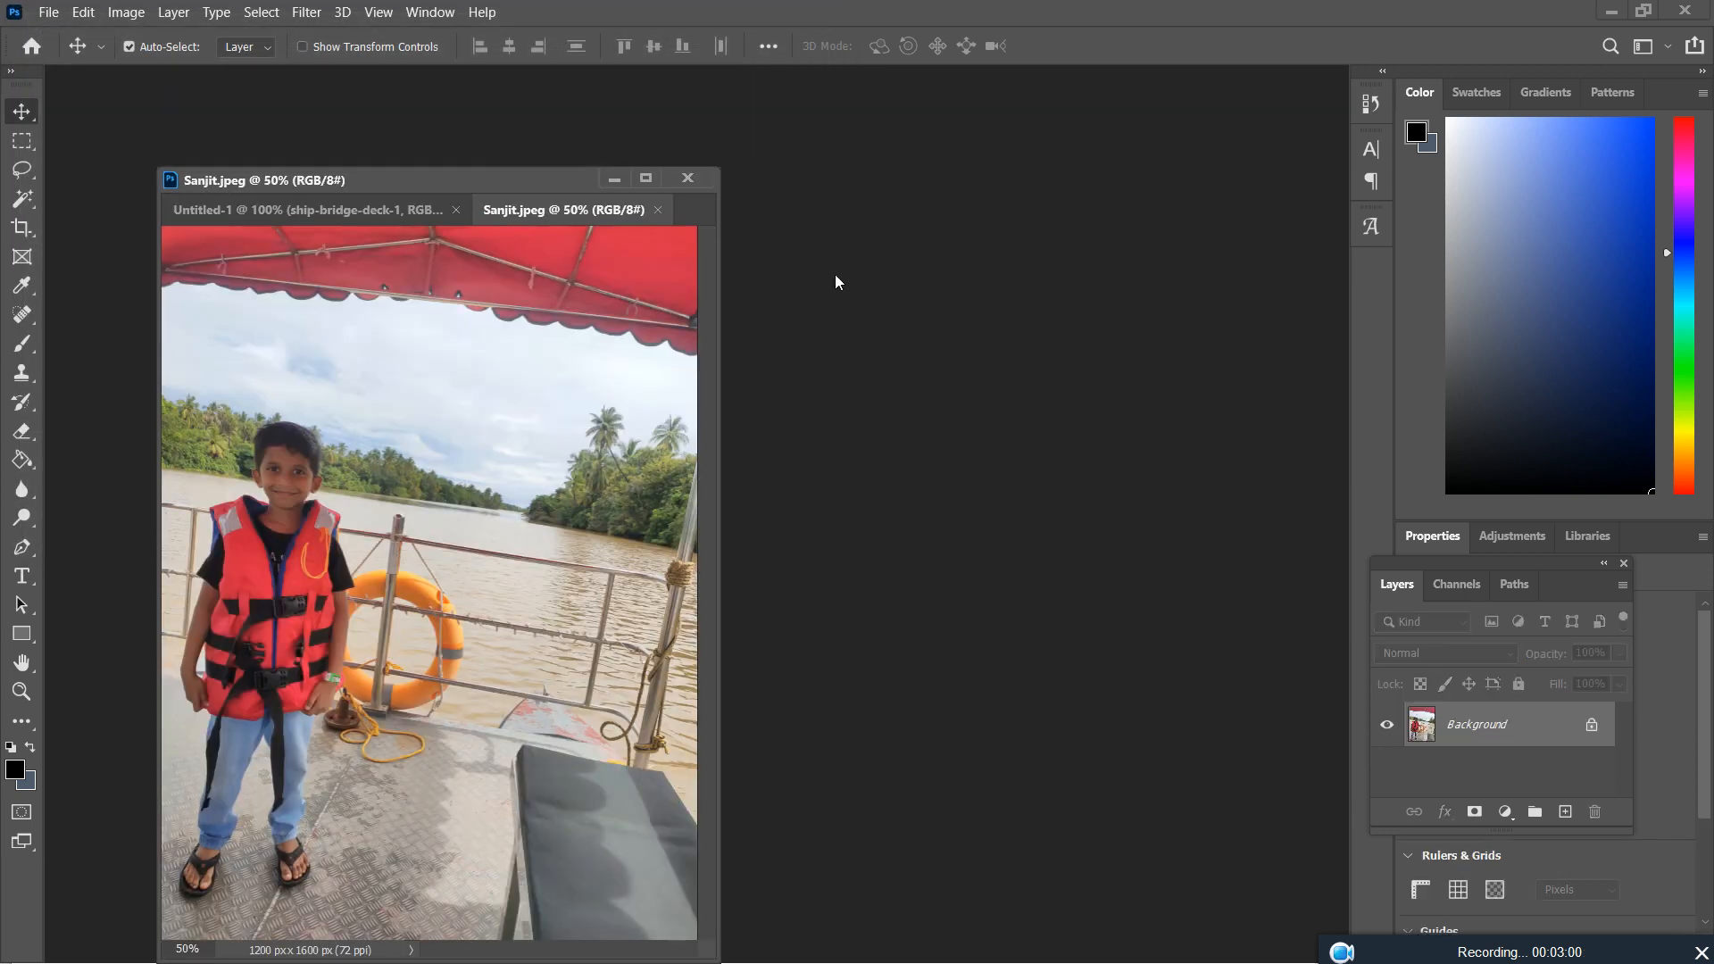
Place the boy's photo in its own window beside the composite and show his face at 200% zoom
drag(574, 211, 912, 167)
key(ctrl+plus)
key(ctrl+plus)
key(ctrl+plus)
drag(910, 325, 1145, 532)
scroll(1144, 530, up, 4)
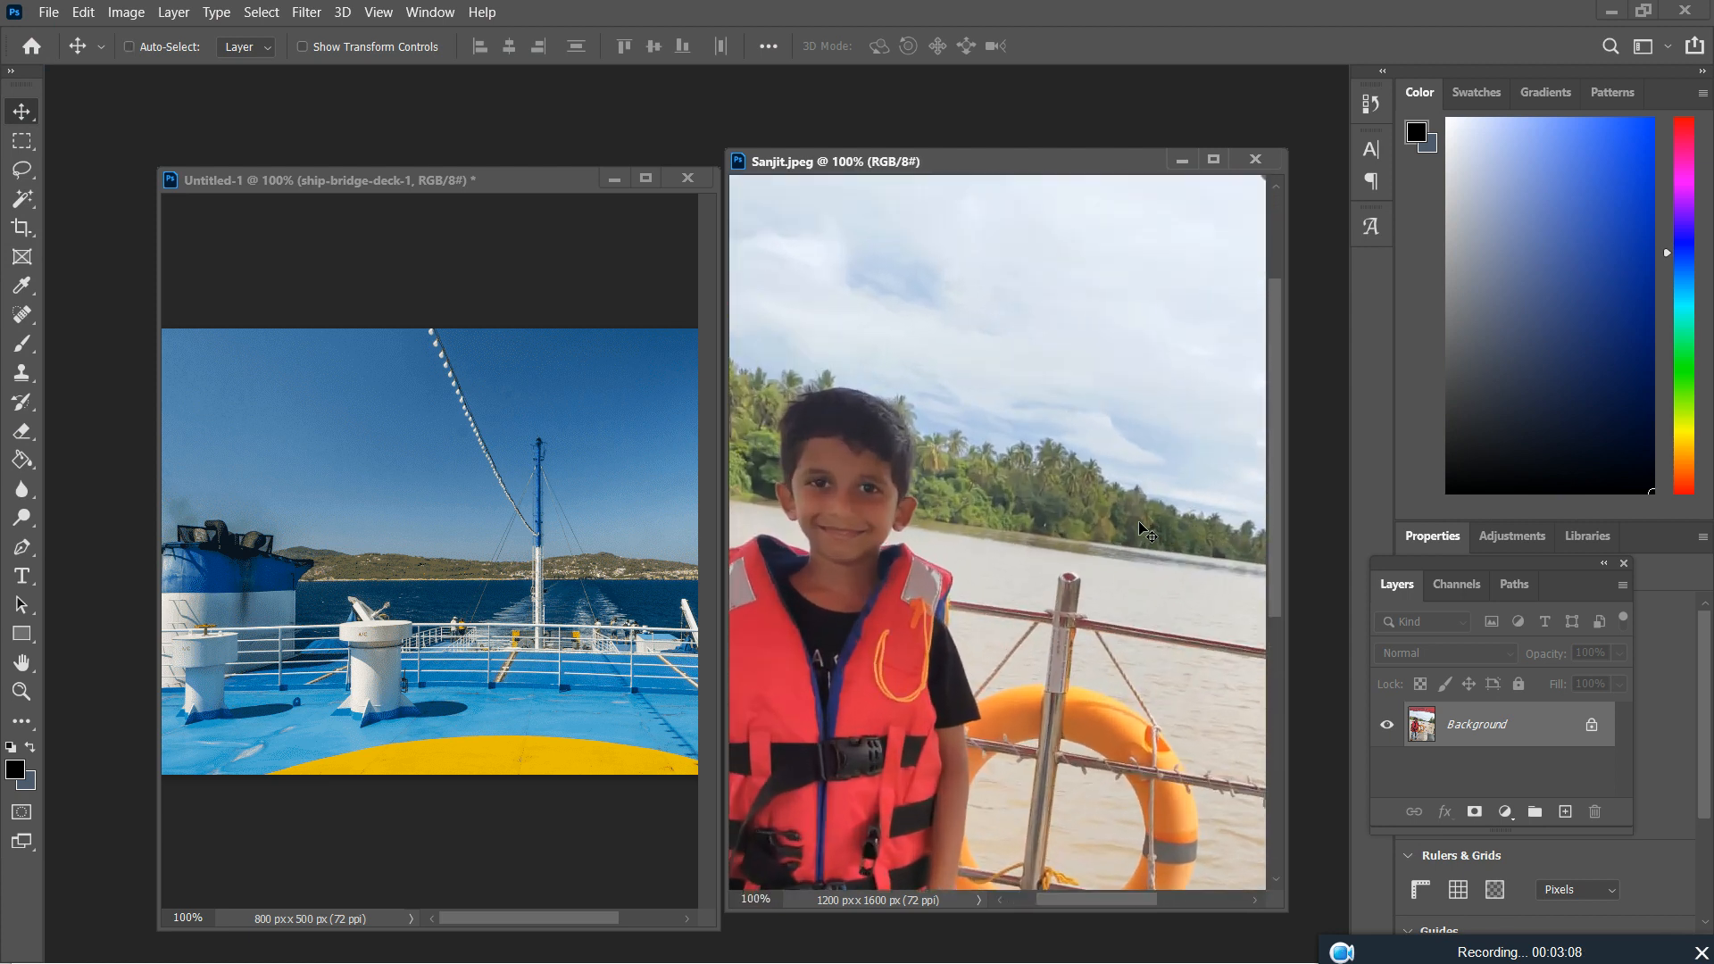
scroll(1144, 530, down, 3)
scroll(1147, 533, up, 2)
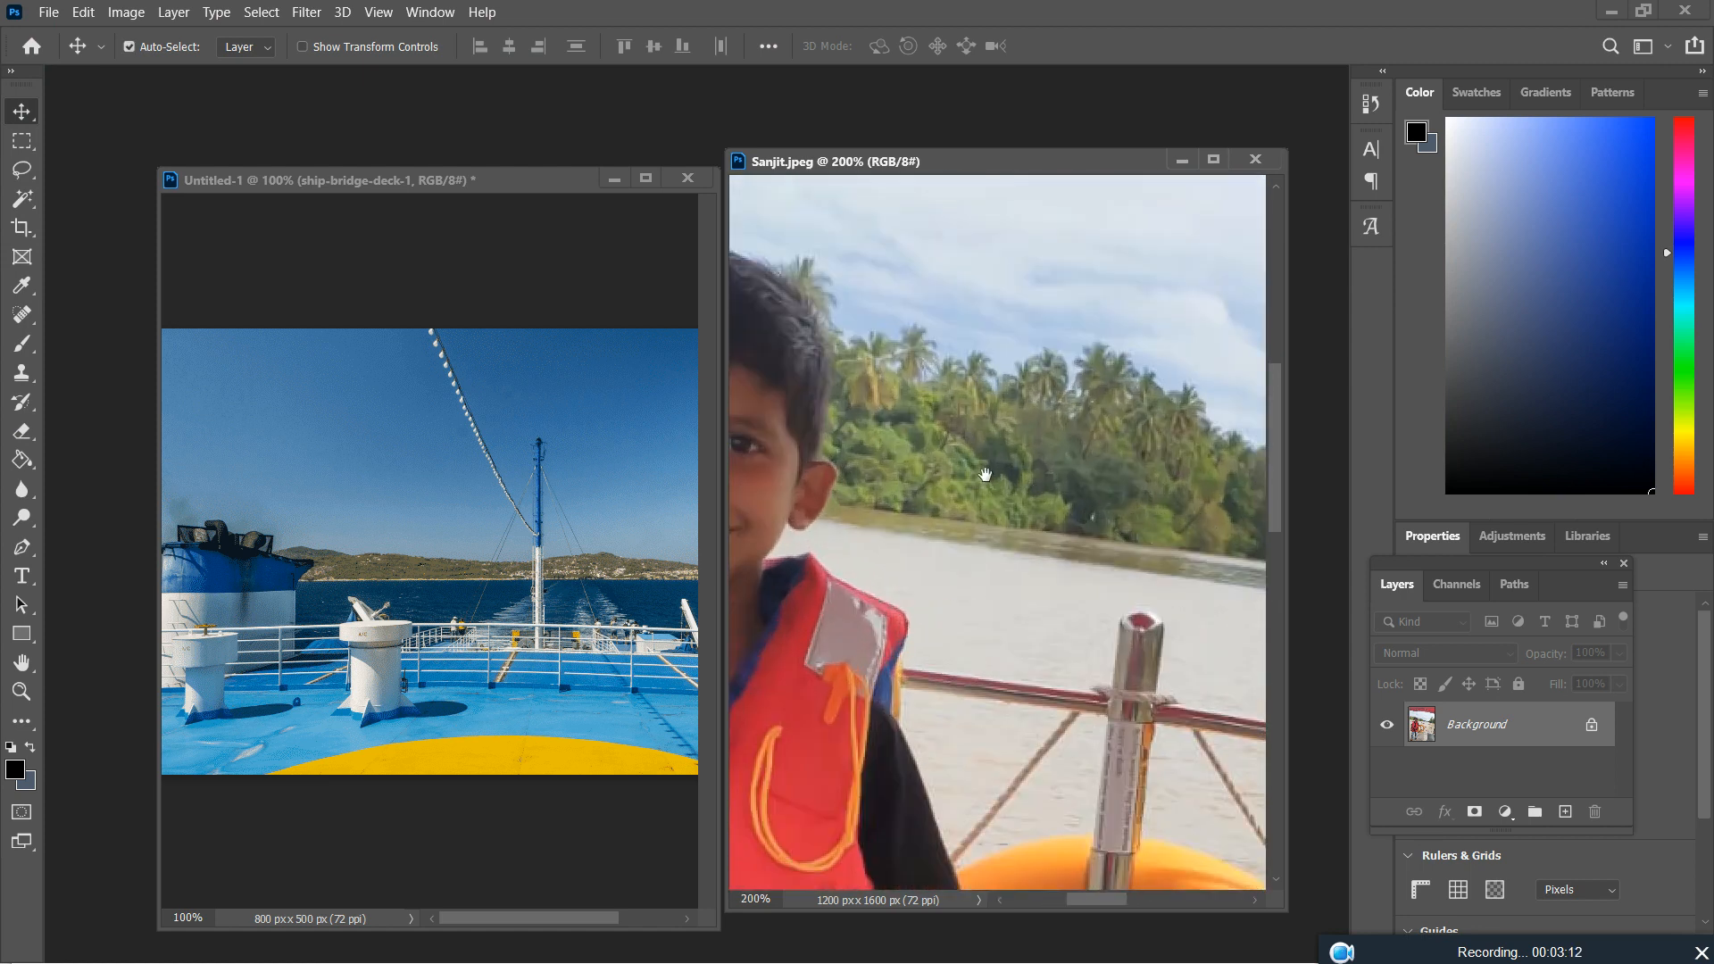
drag(985, 476, 1190, 555)
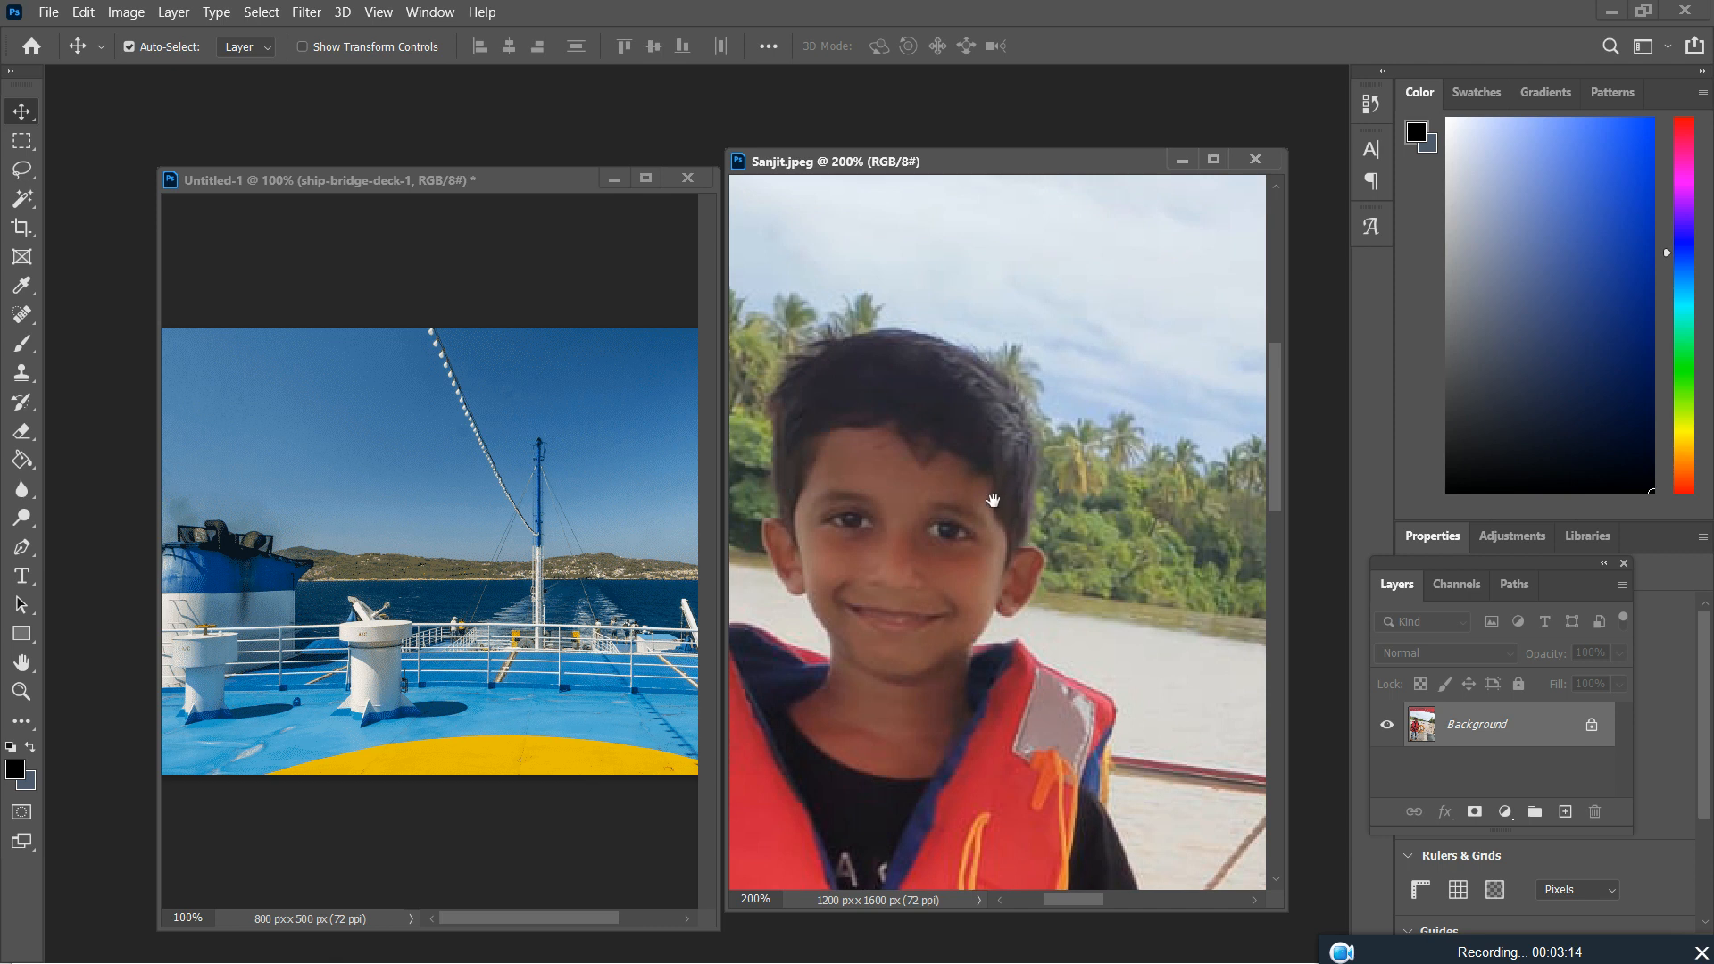
drag(994, 497, 1039, 555)
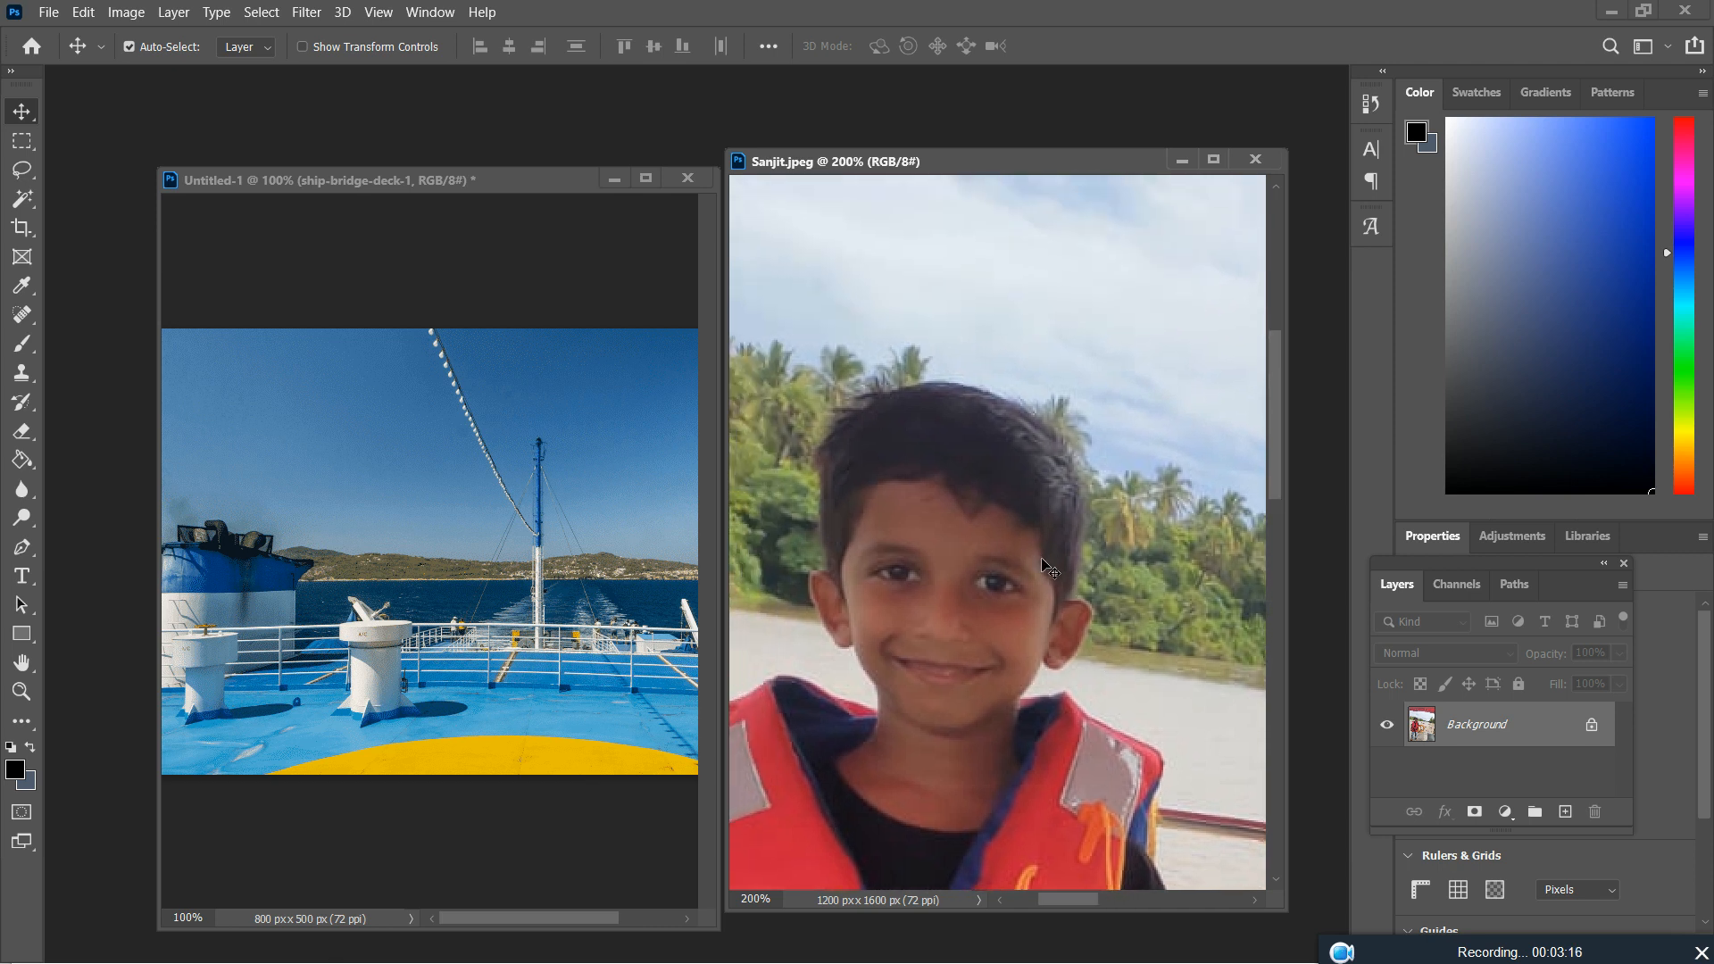
Switch to File Explorer, run QiPress.exe from the Soft folder on drive F, and close the Explorer window
key(super+e)
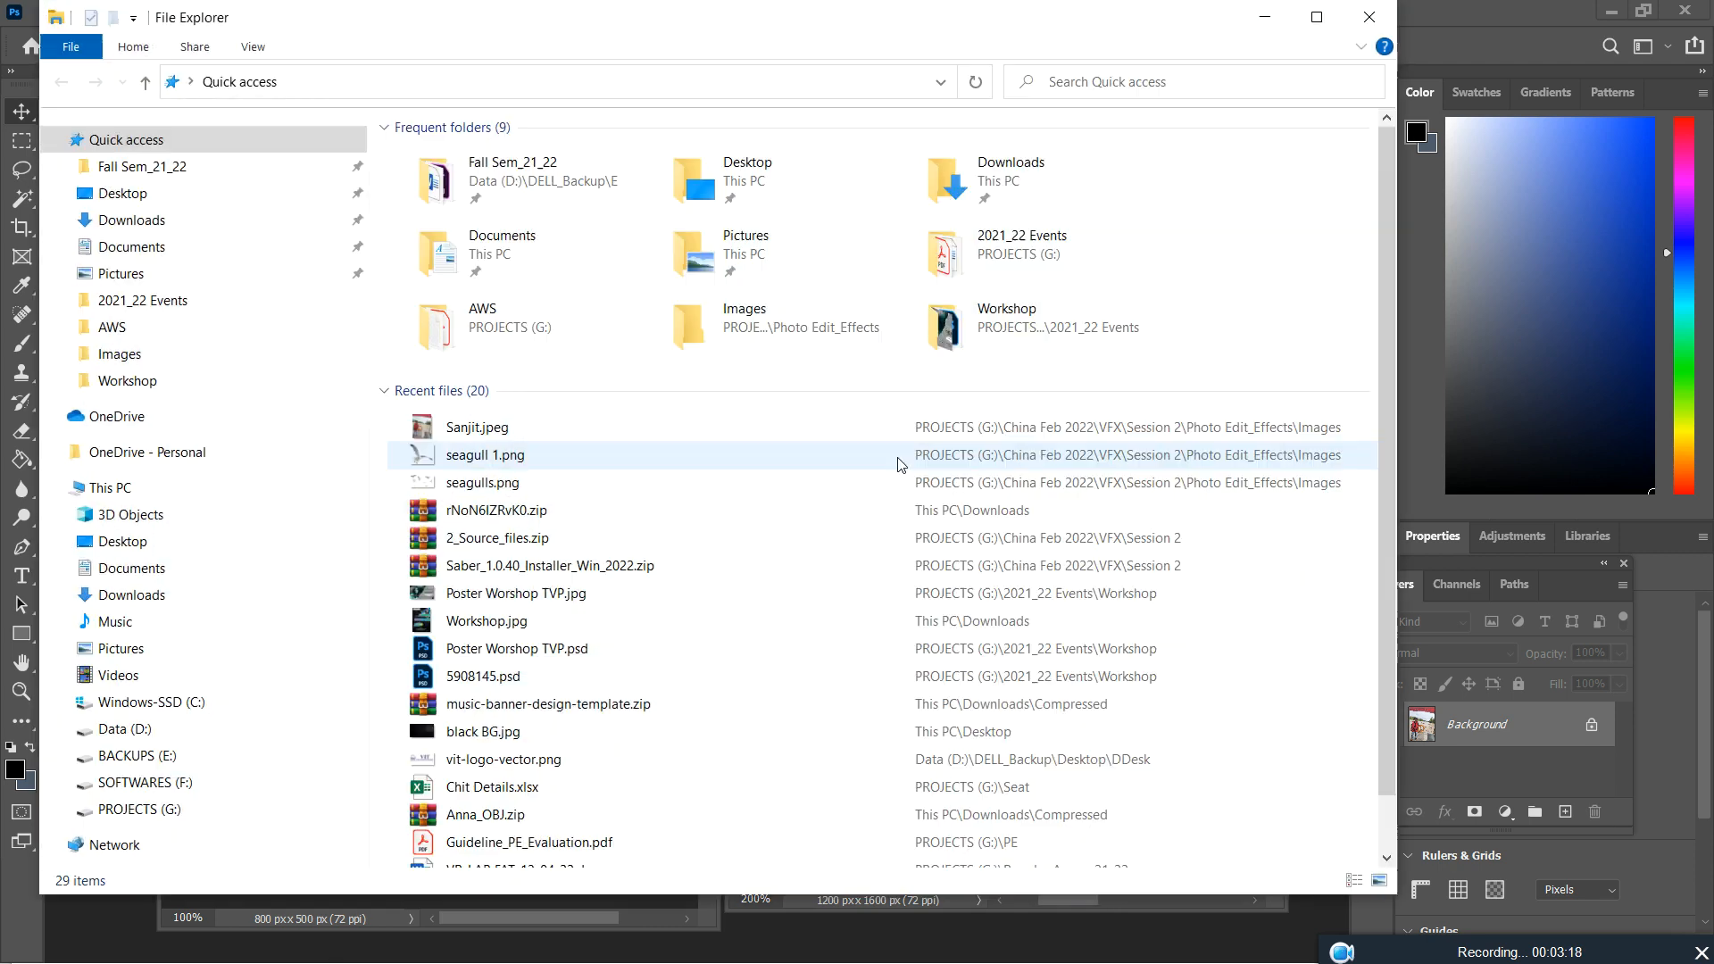
click(176, 786)
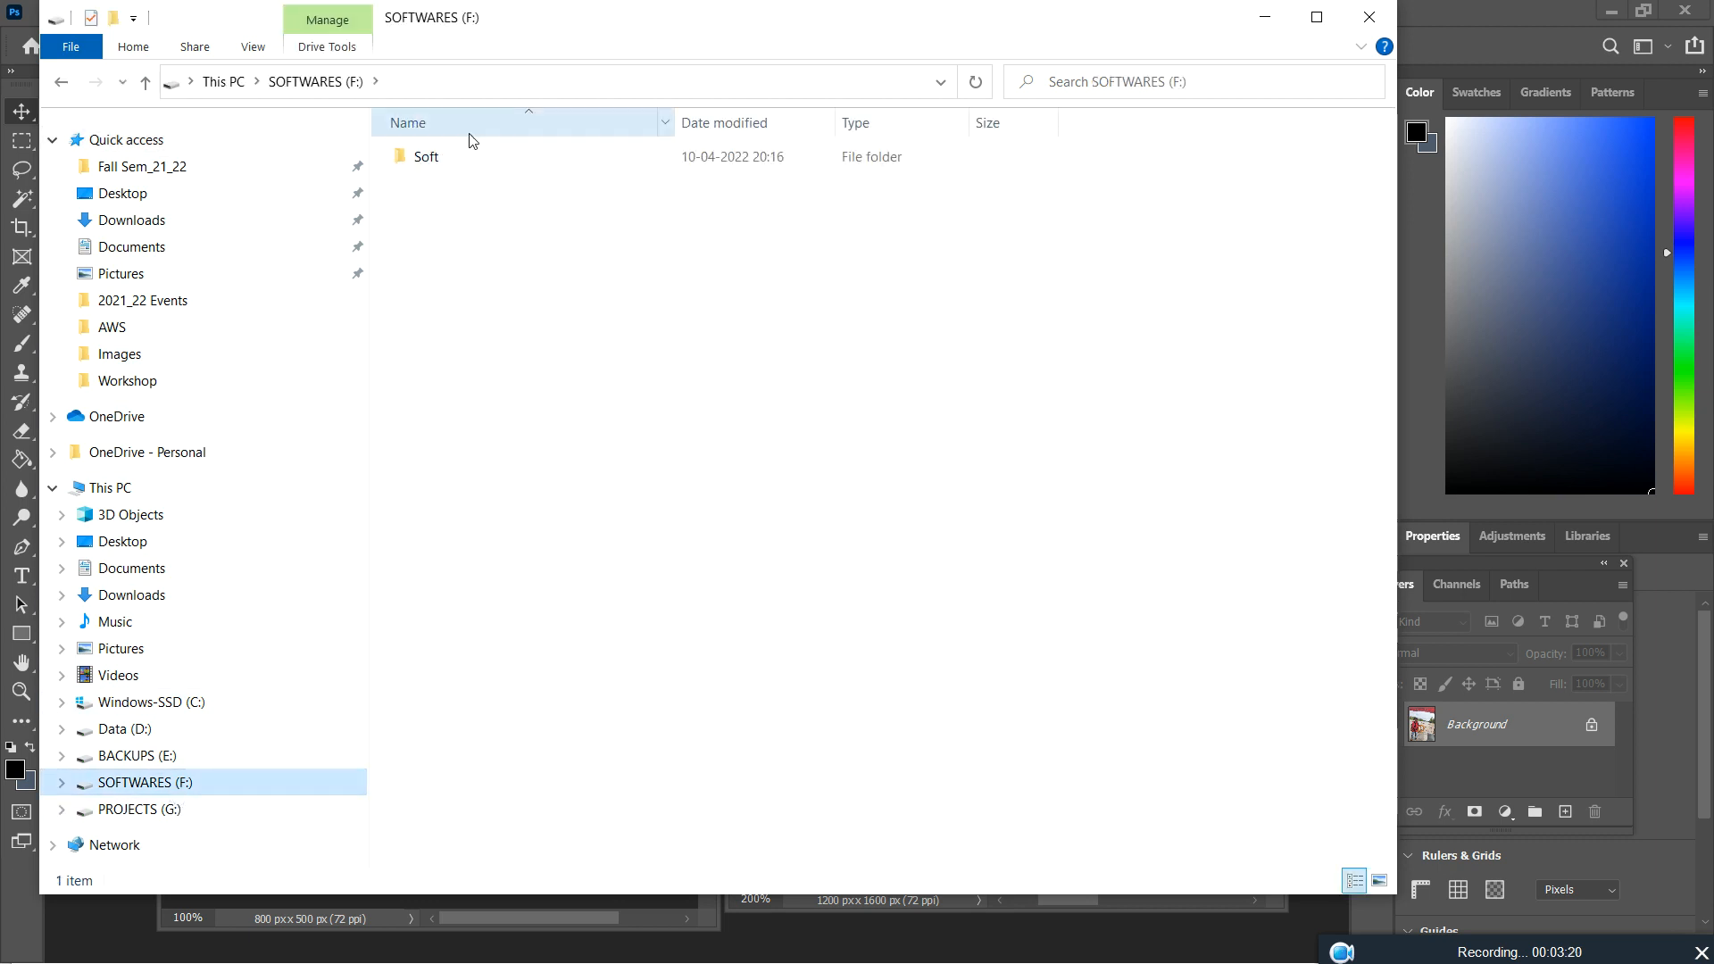
double_click(432, 160)
click(433, 161)
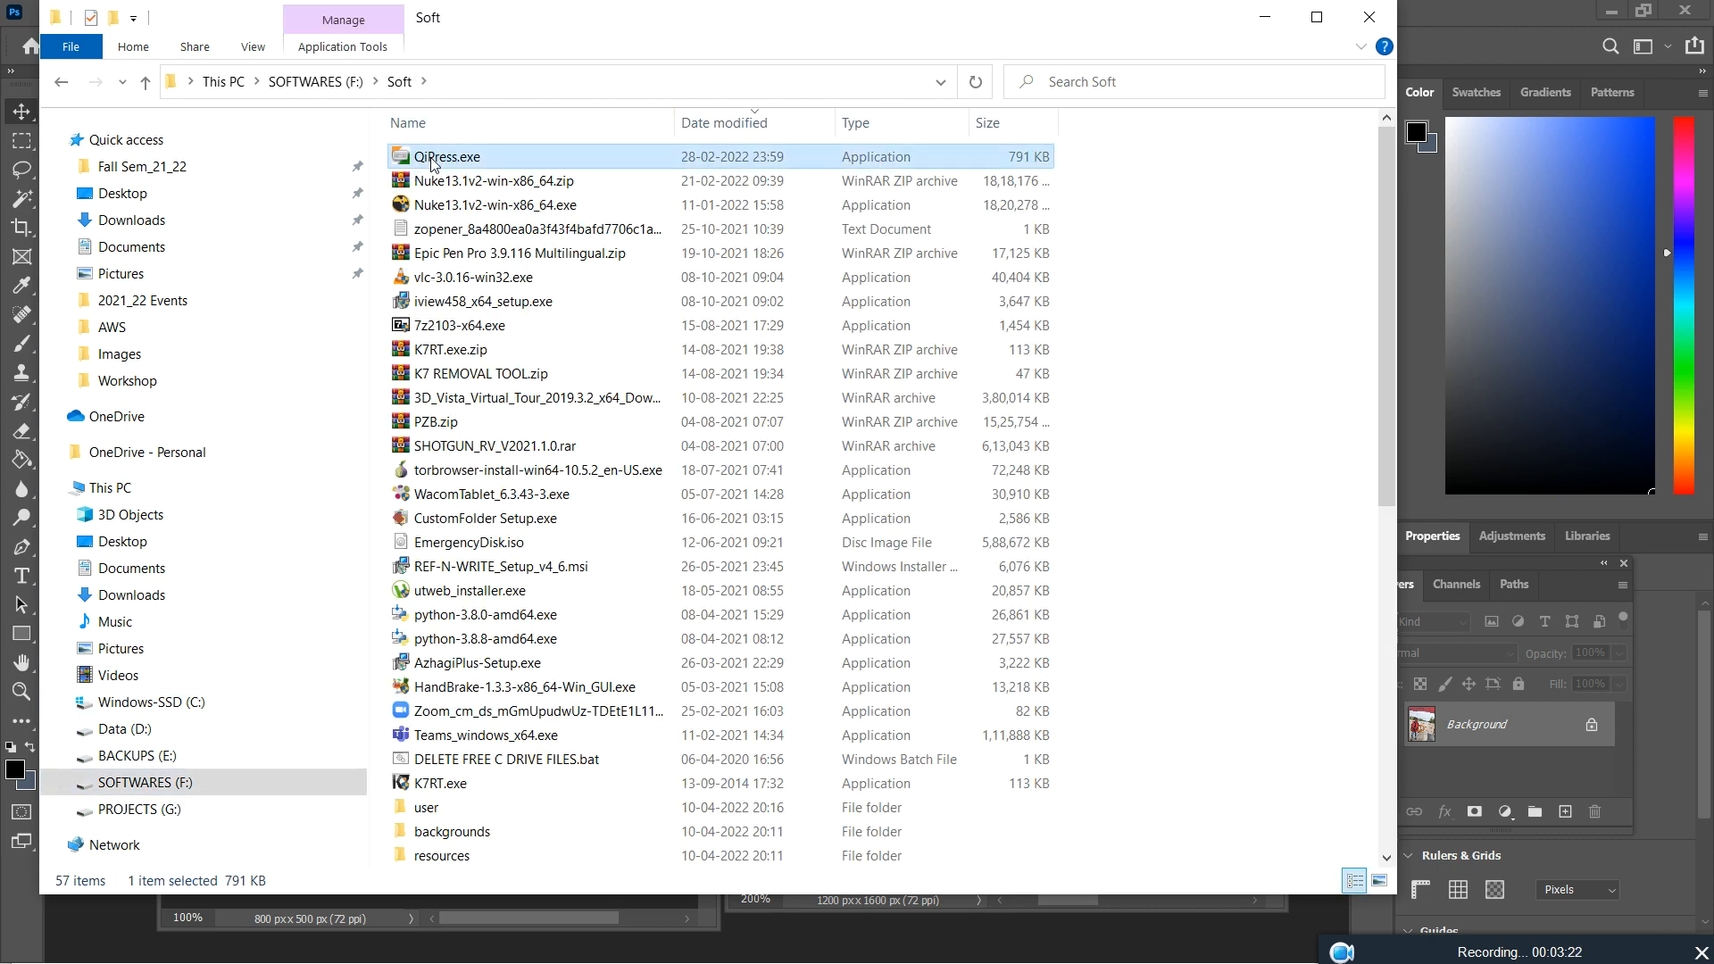
double_click(432, 161)
click(1368, 17)
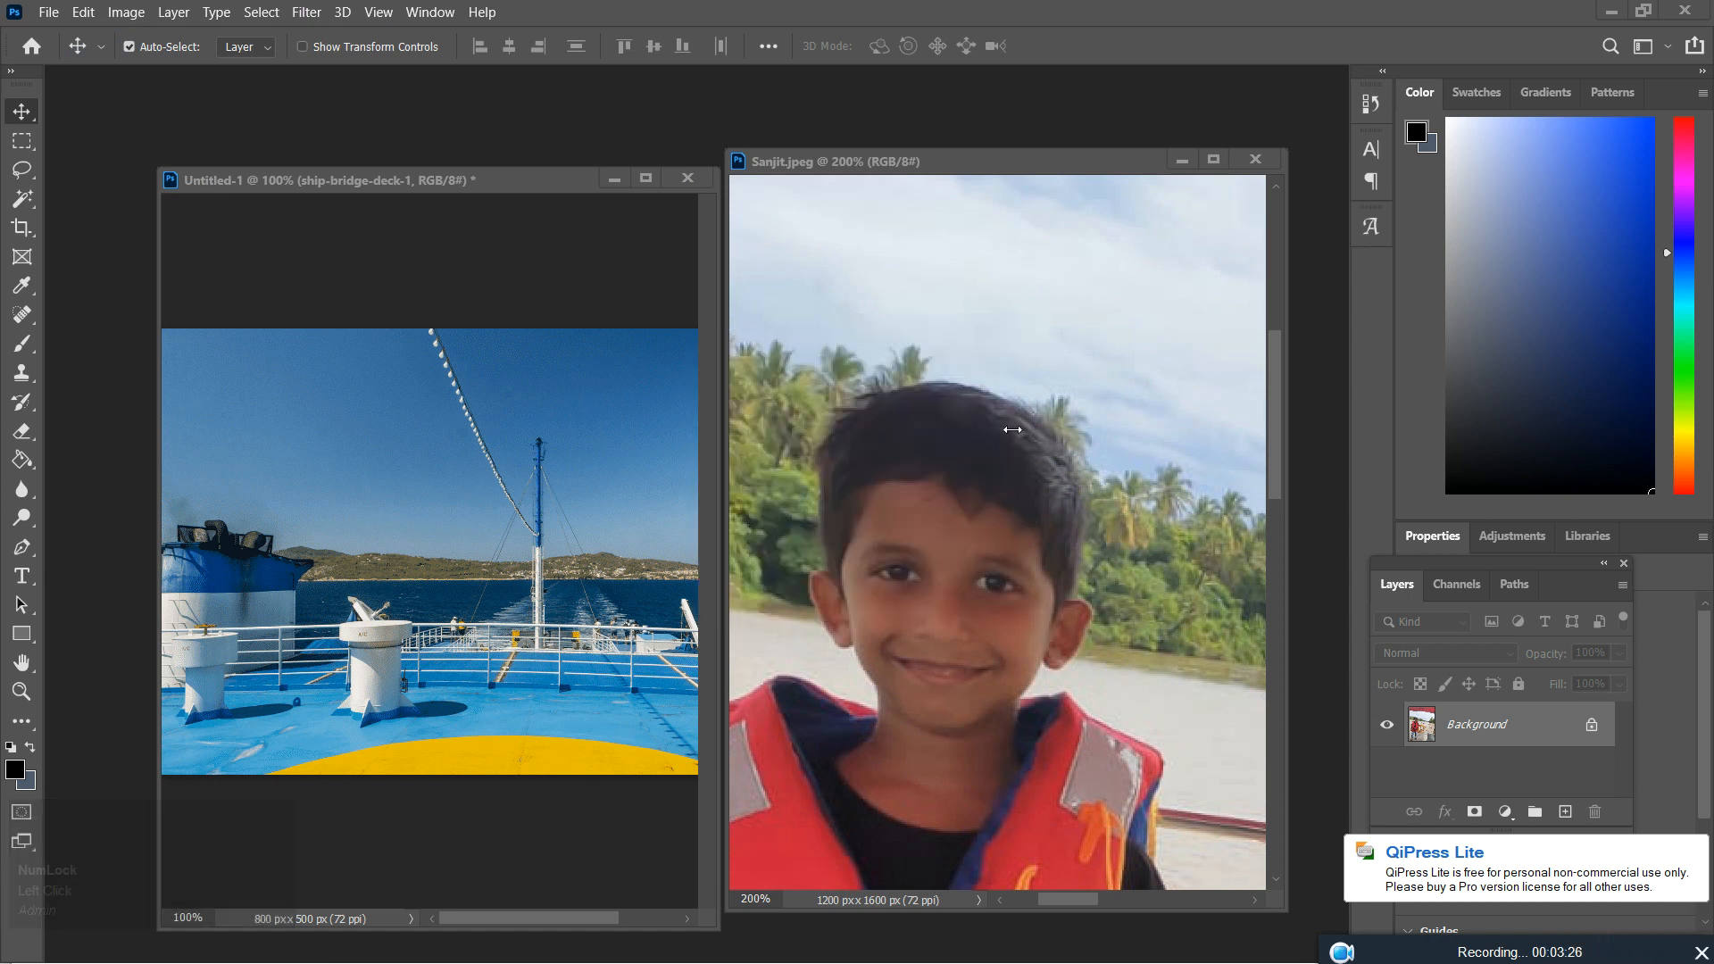
Start a Pen tool path at the top of the boy's hair and trace the hair and ear on the photo's right side
key(p)
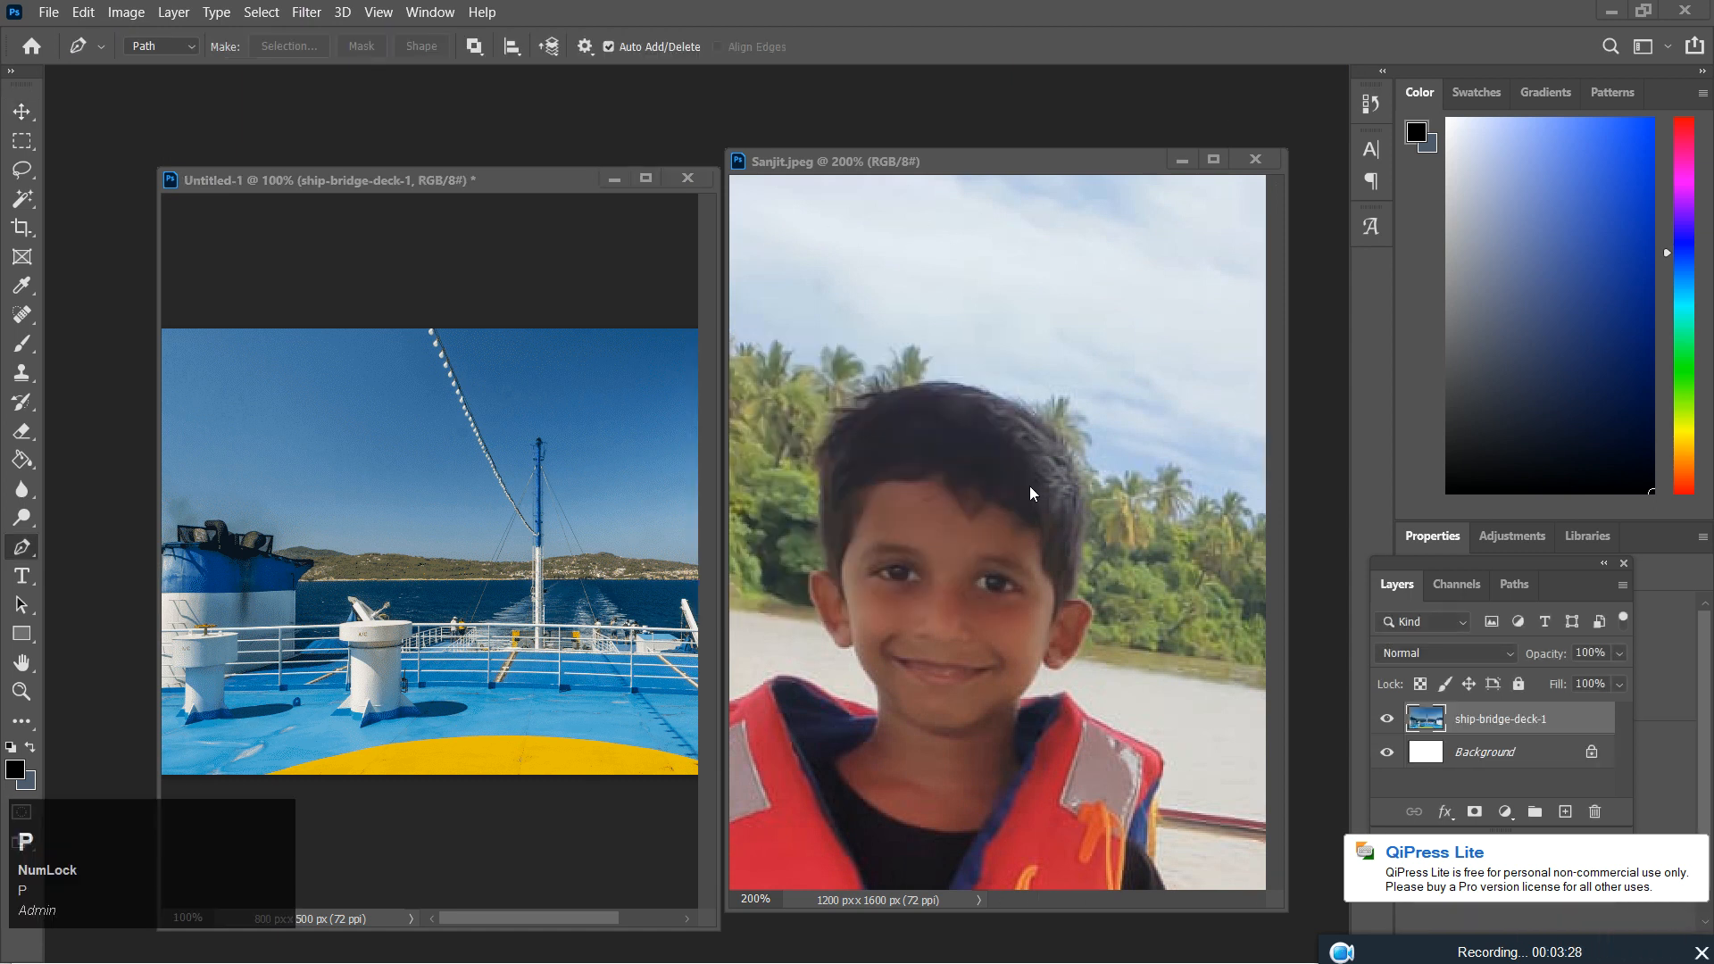
click(919, 165)
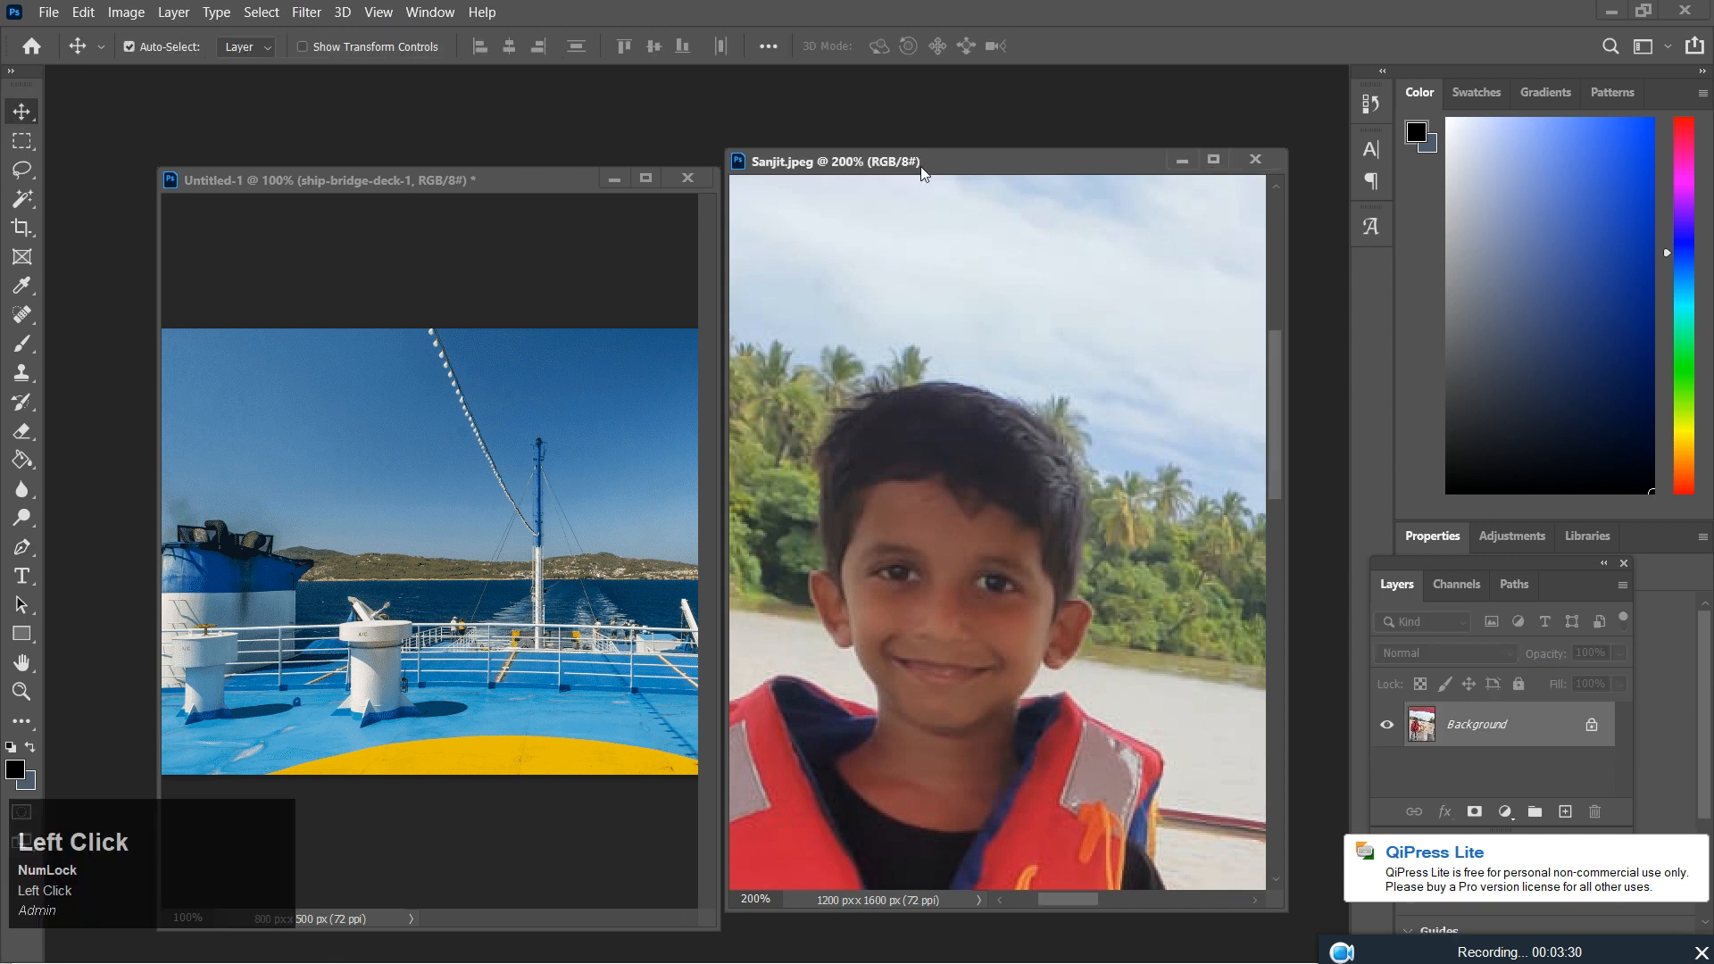
key(p)
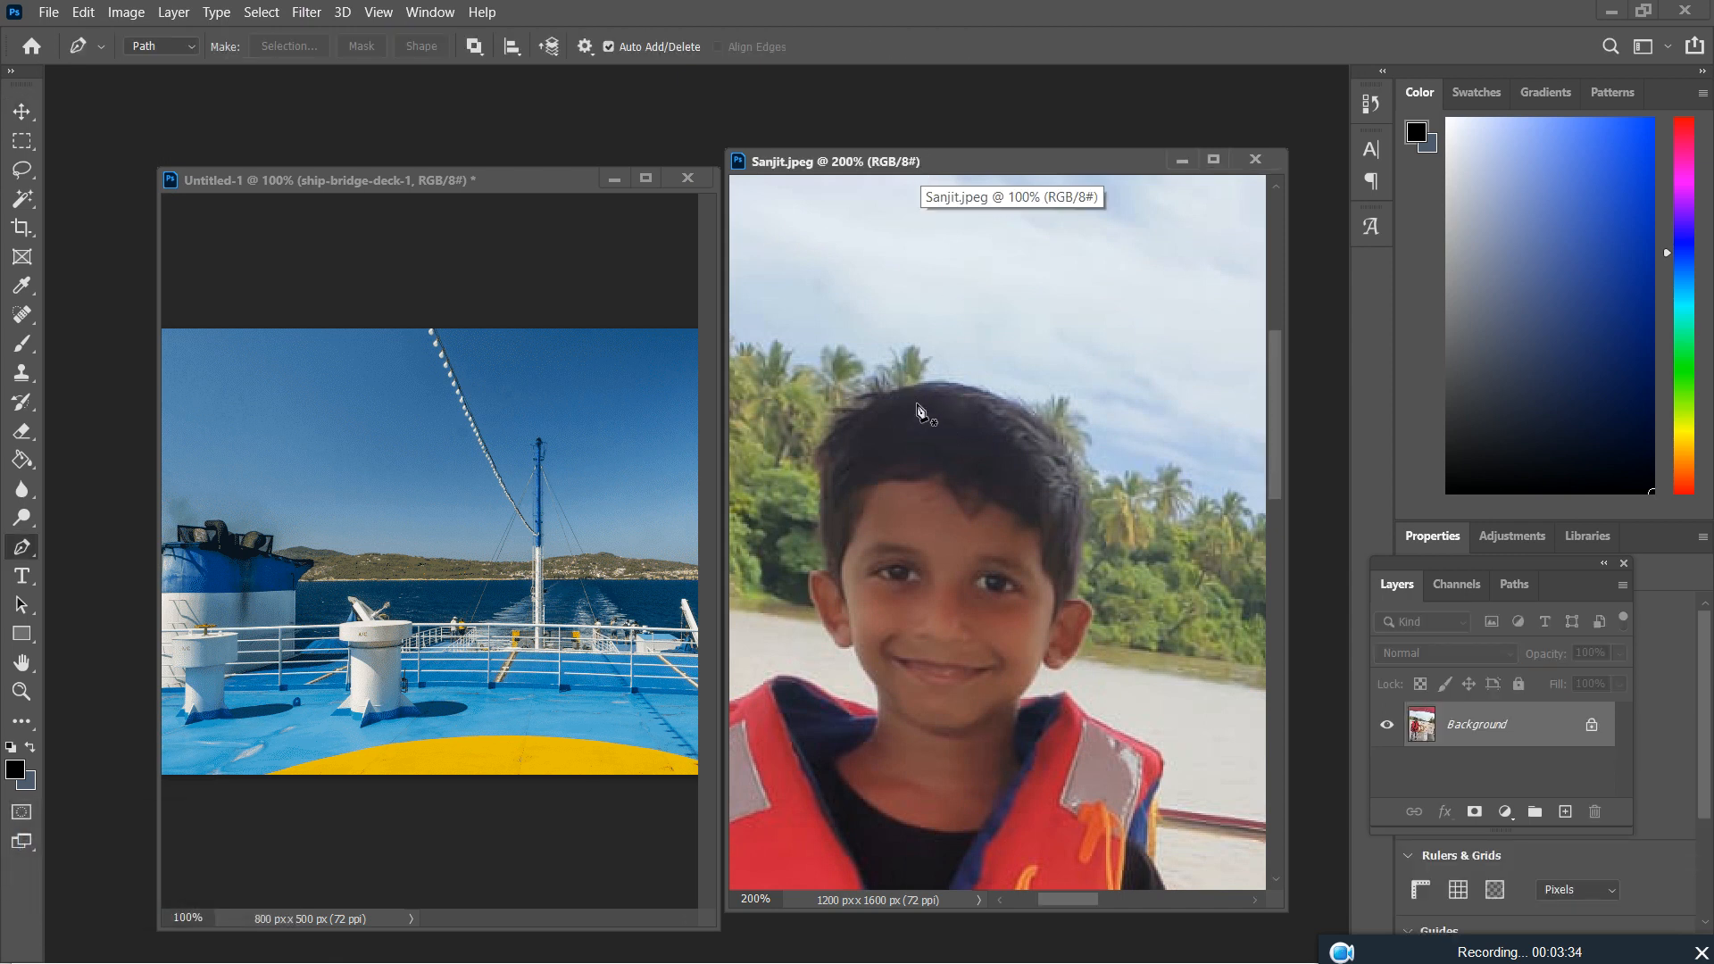
key(ctrl+equal)
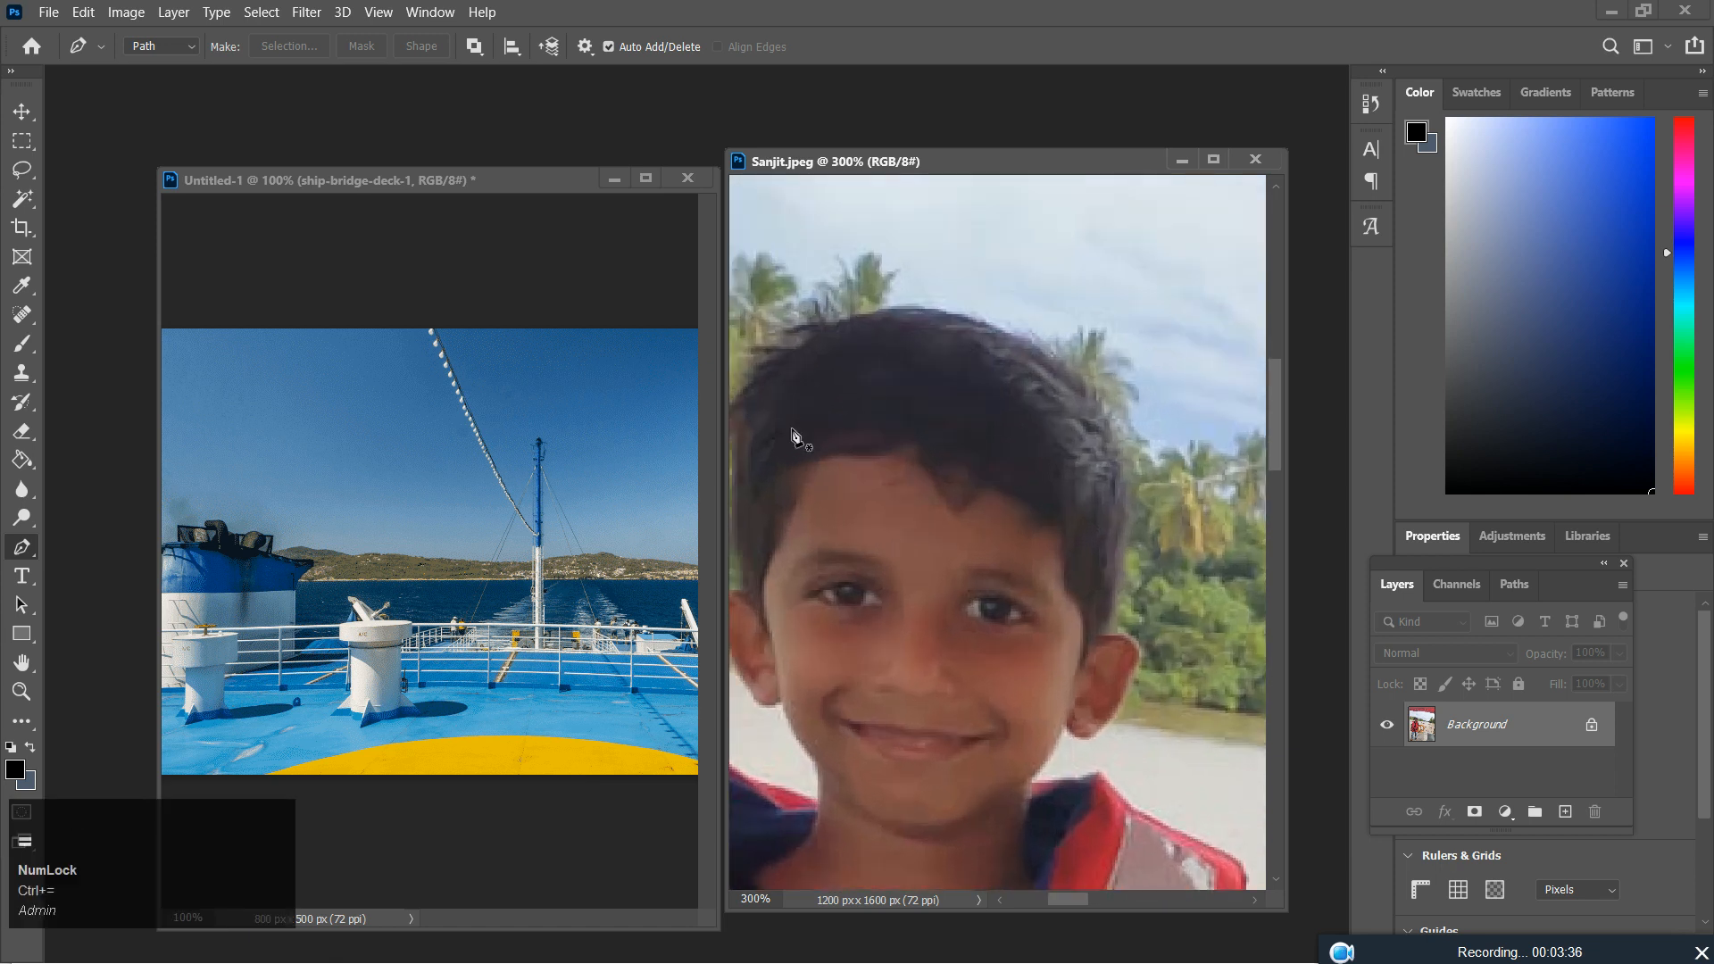
click(847, 319)
drag(954, 309, 1104, 411)
drag(1127, 472, 1129, 498)
drag(1124, 579, 1149, 658)
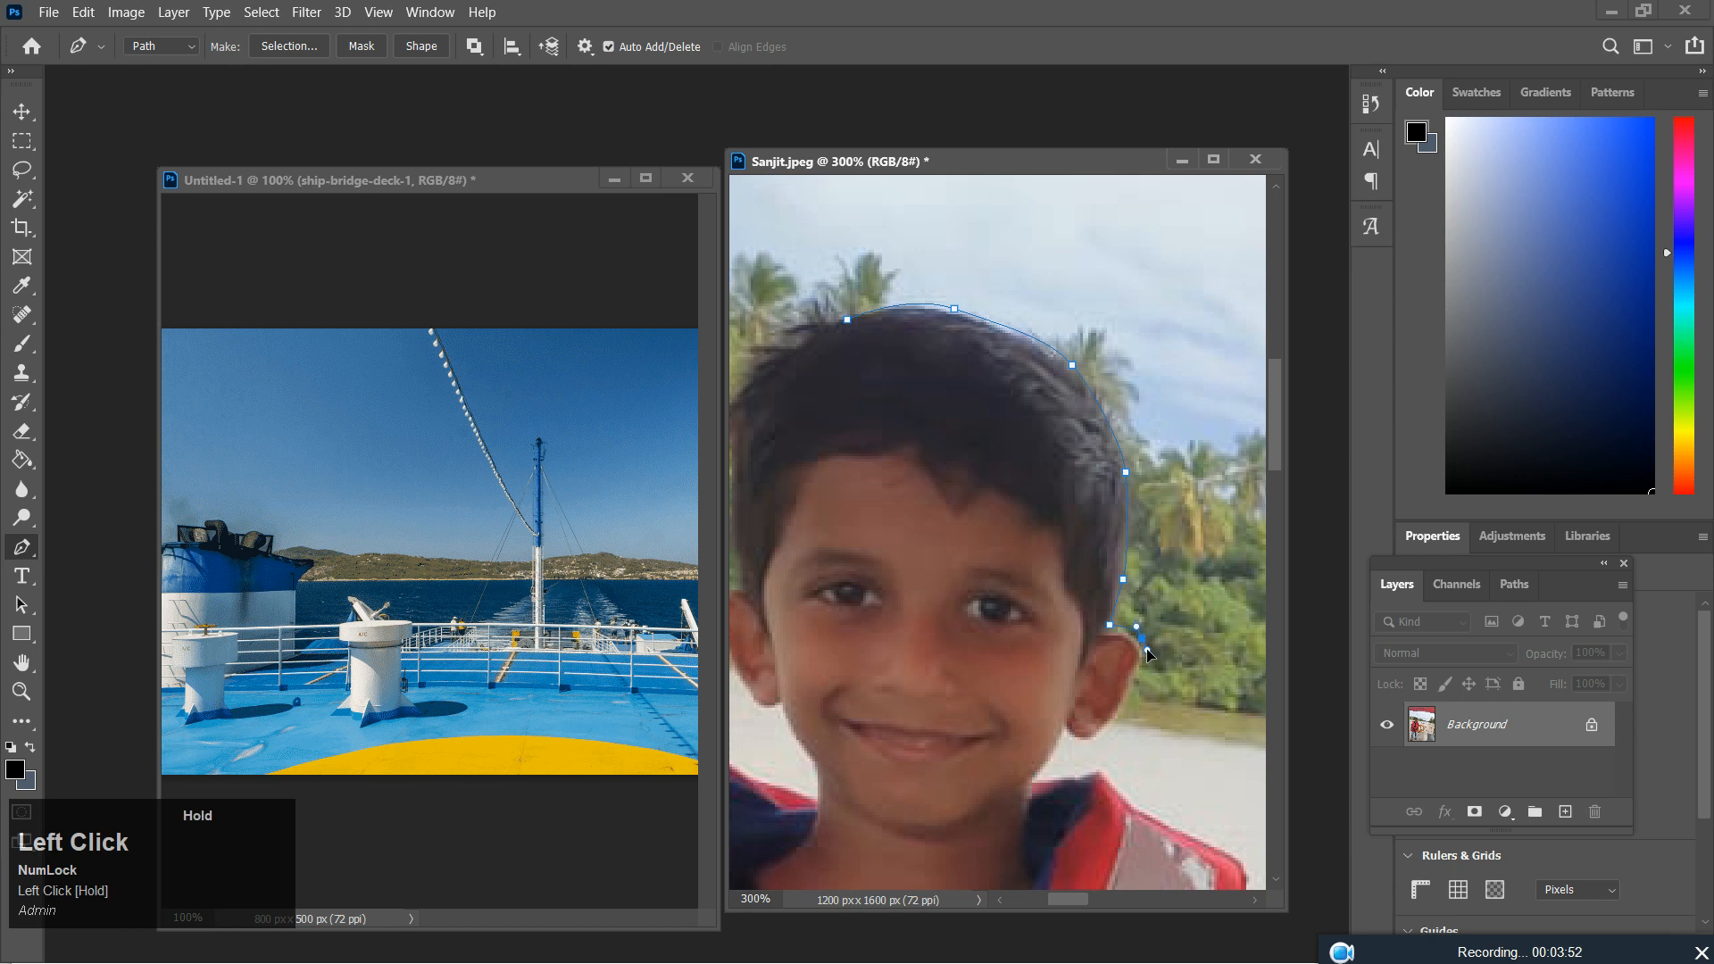
drag(1133, 685, 1112, 726)
drag(1096, 737, 1086, 741)
click(1066, 733)
Continue the path along the life jacket's shoulder and around the black sleeve to its hem
drag(1055, 752, 992, 448)
key(space)
drag(1002, 570, 1014, 598)
drag(1037, 657, 1042, 676)
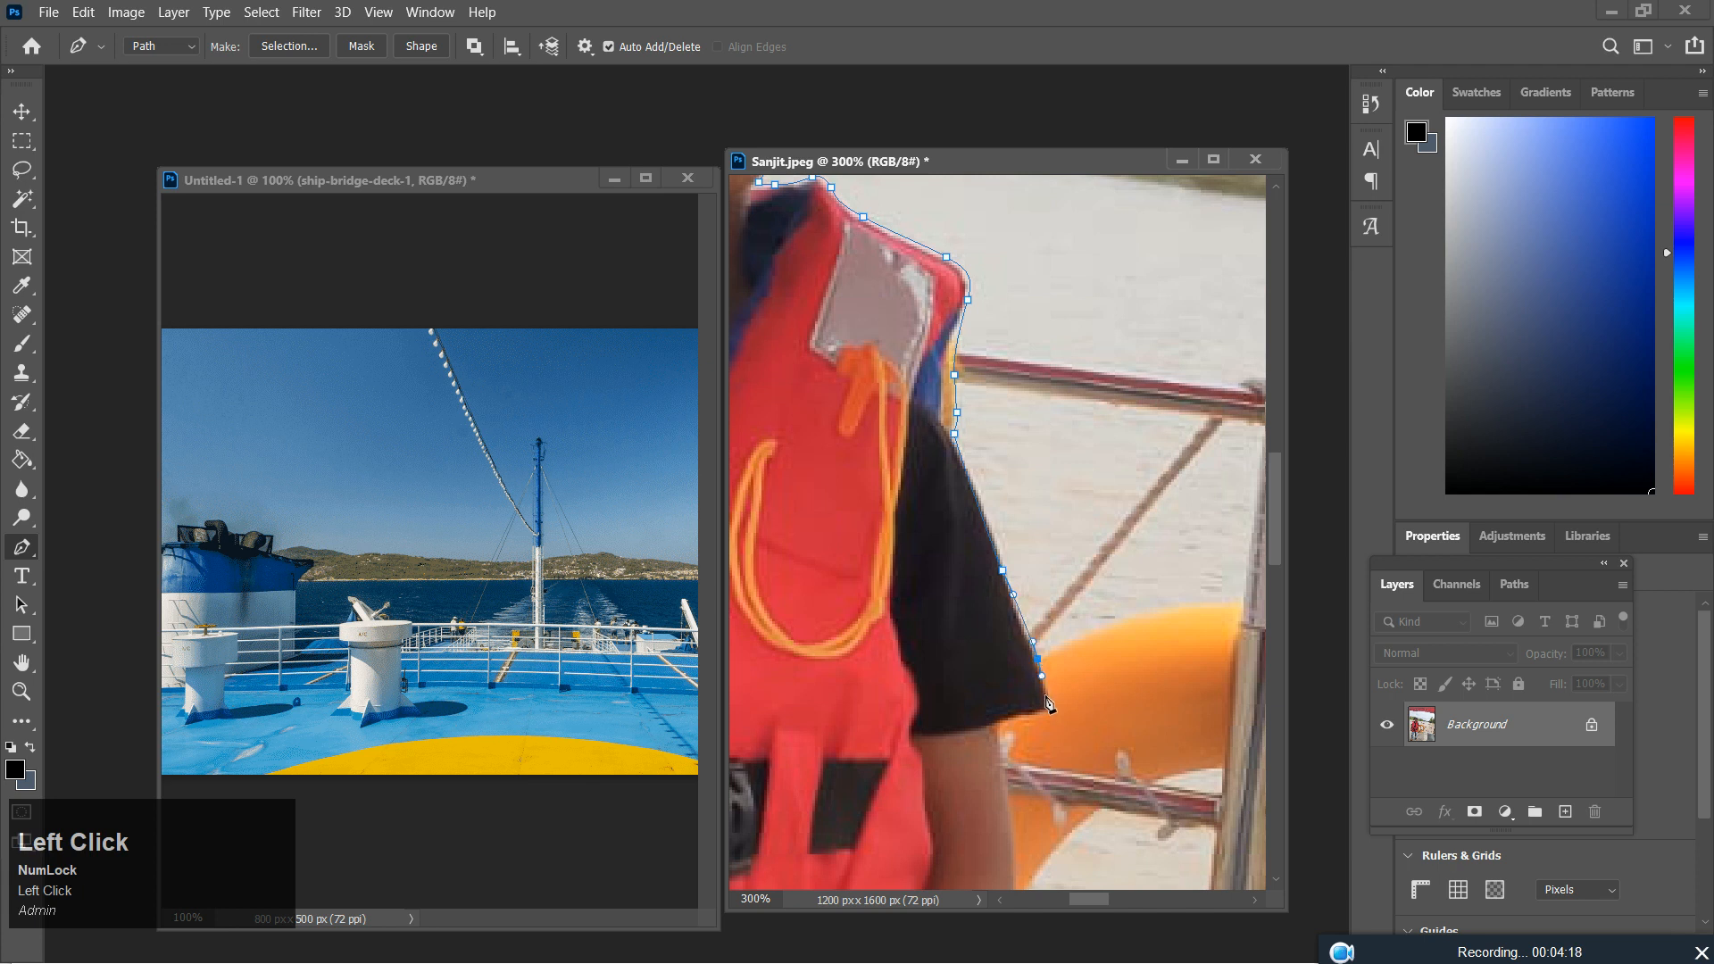
click(1001, 722)
Extend the path down the outer edge of the boy's arm to the wristband
drag(1010, 748, 1014, 413)
drag(1016, 484, 1017, 509)
drag(1011, 579, 1011, 596)
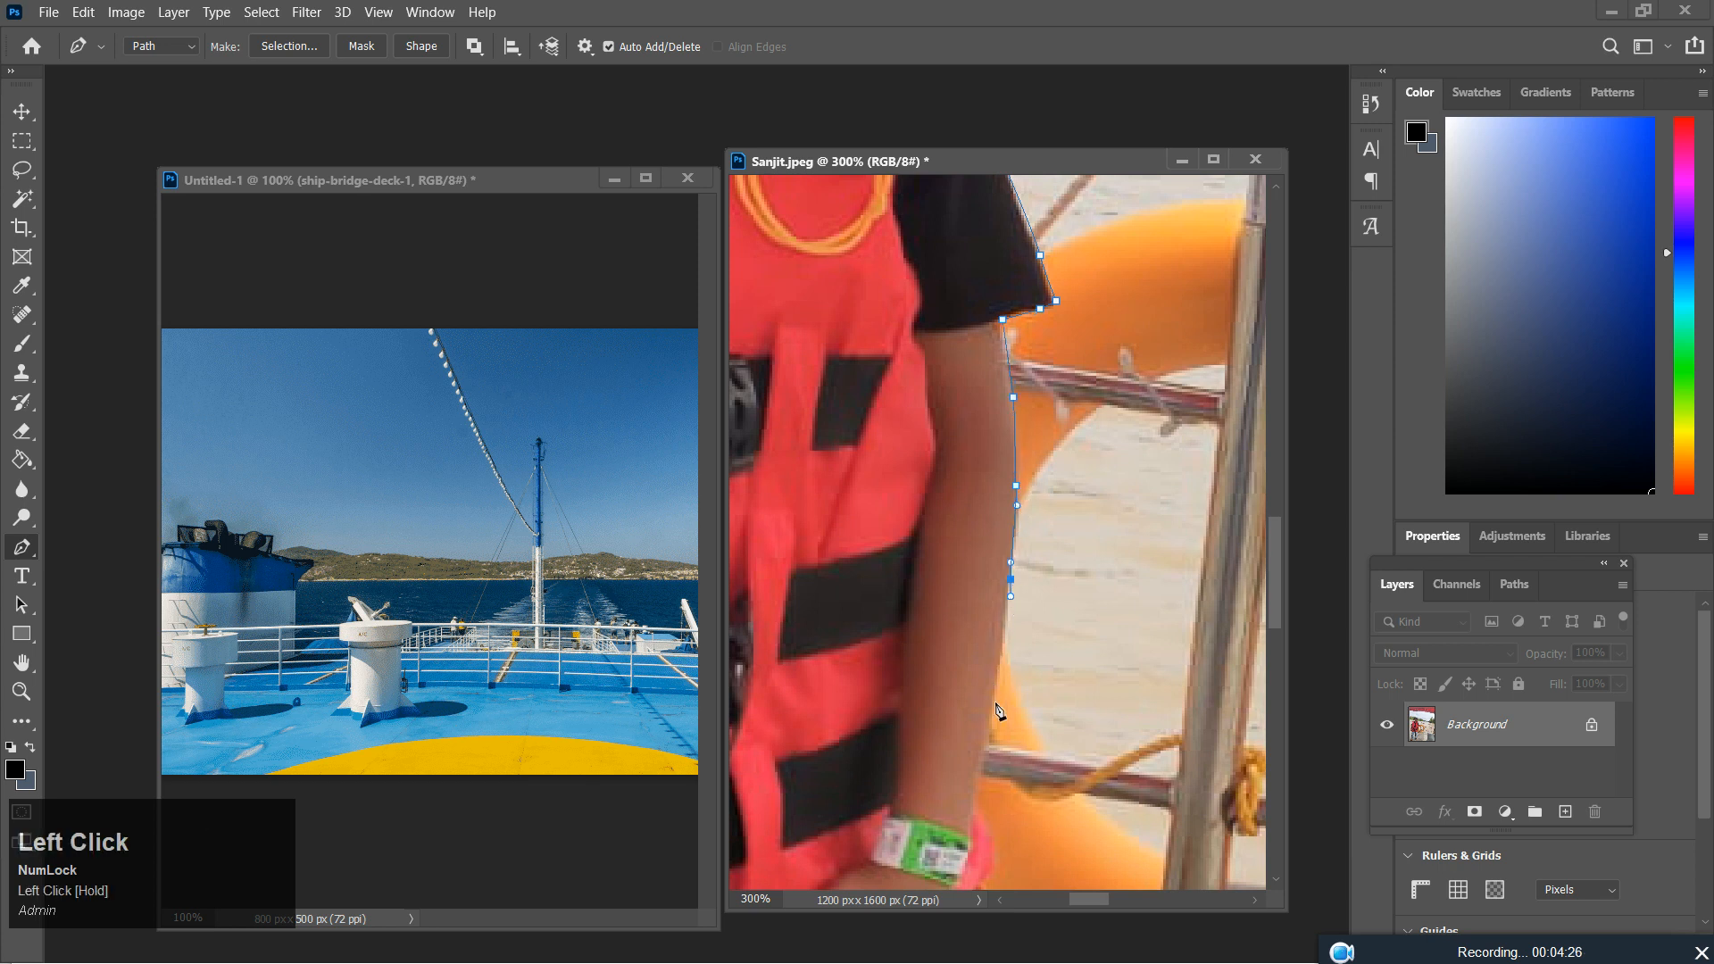
drag(998, 712, 1014, 475)
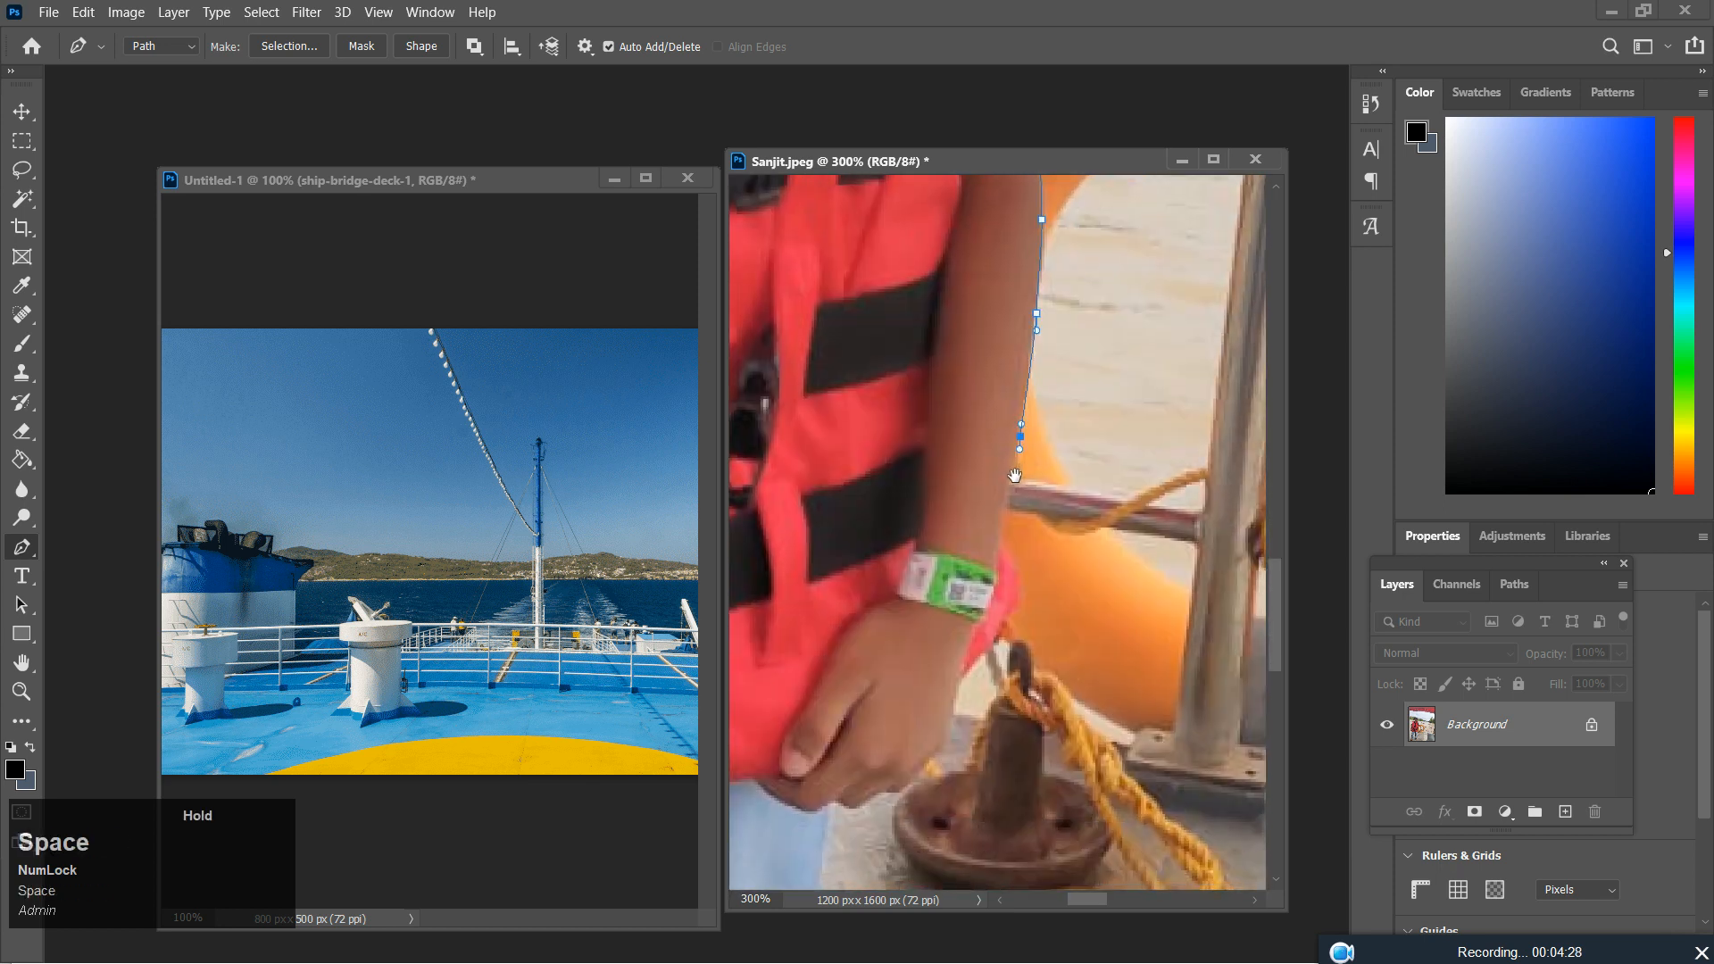
click(1008, 527)
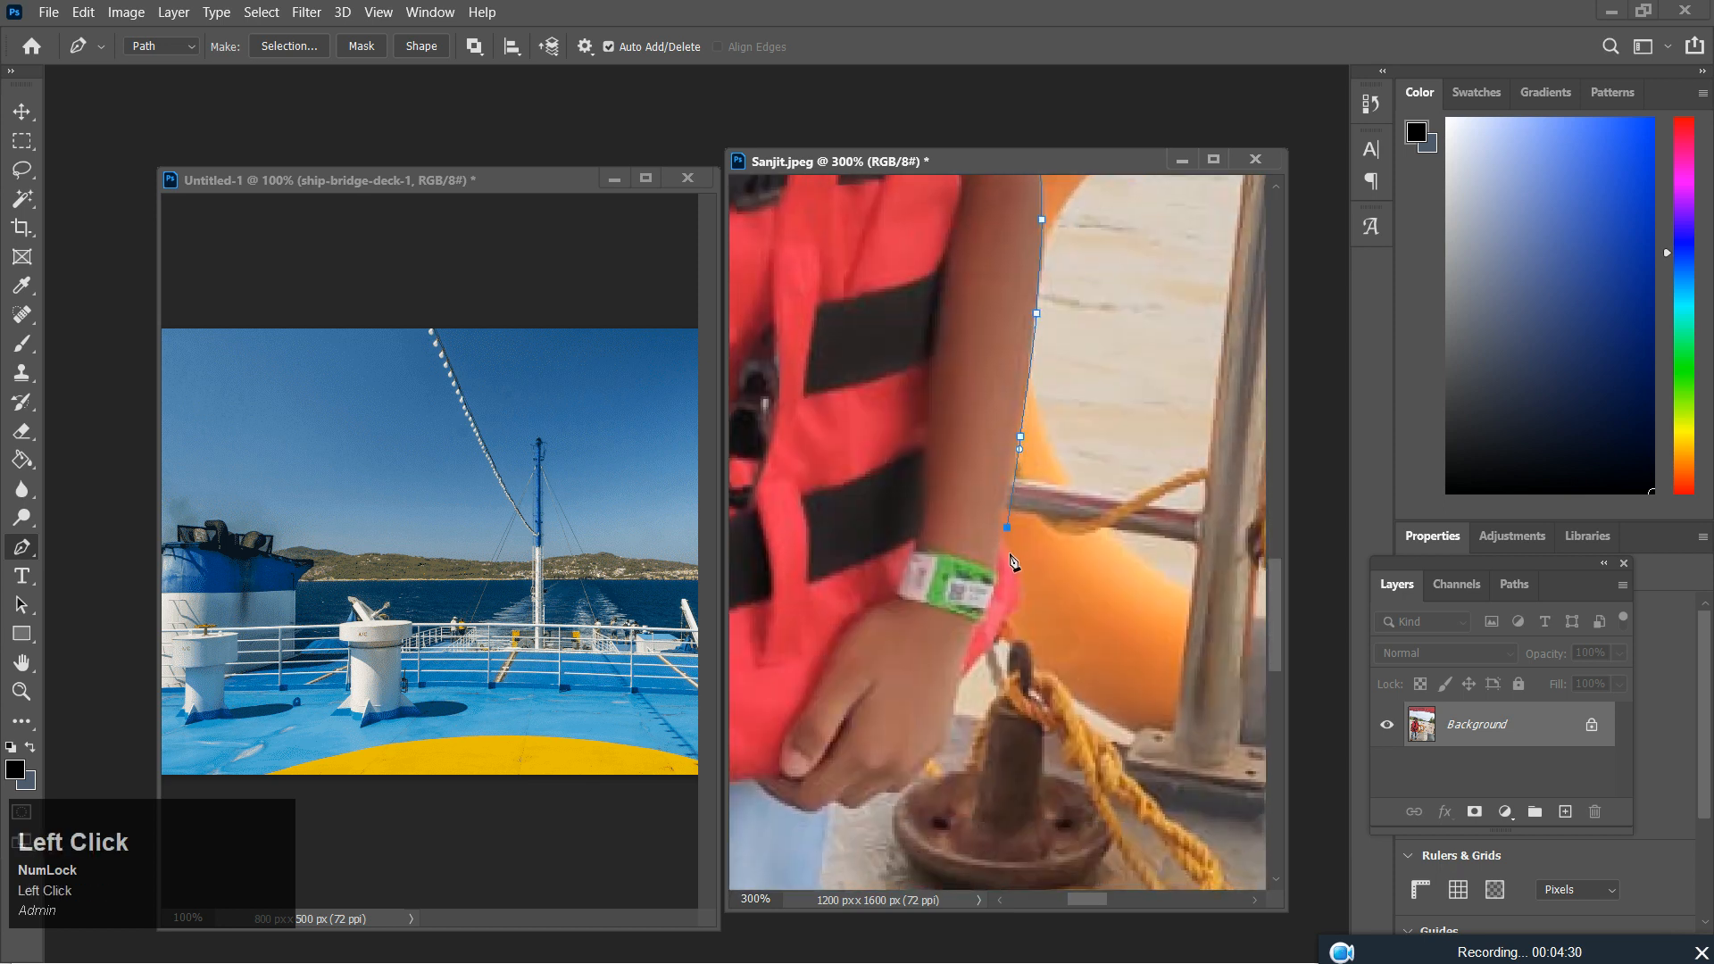
Trace the path around the life jacket's lower edge and the boy's hand, undoing and redoing a misplaced point
click(993, 637)
click(964, 677)
drag(988, 657, 1171, 387)
drag(1141, 445, 1118, 509)
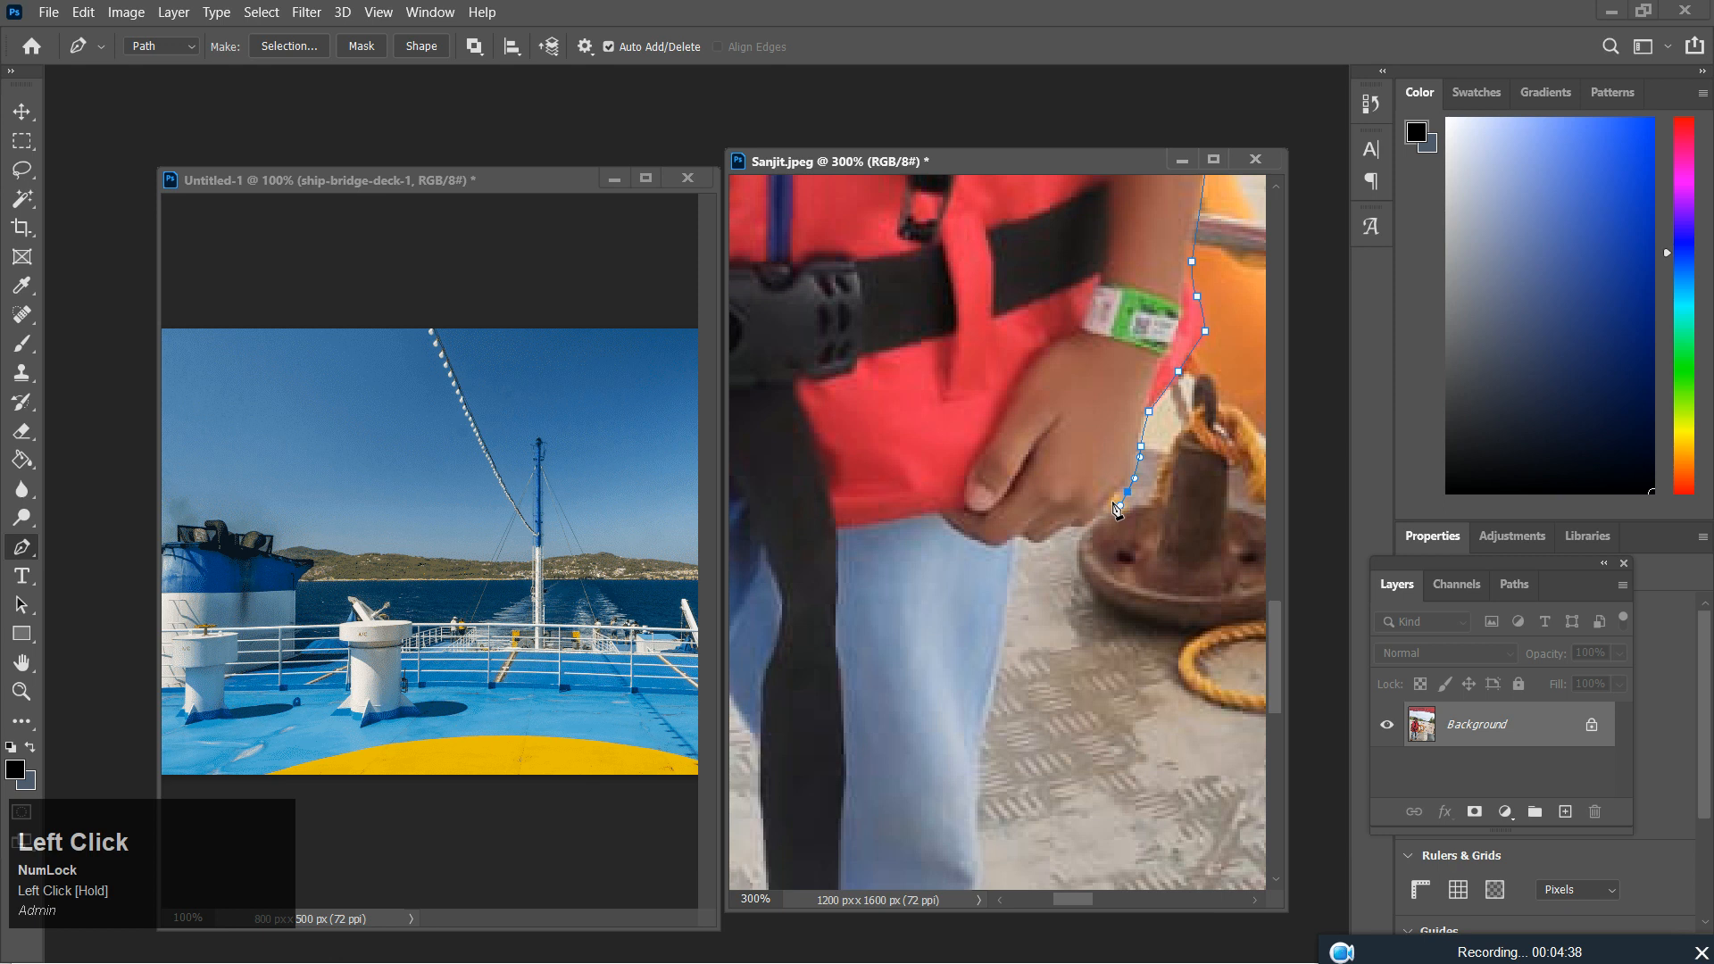
key(ctrl+z)
drag(1124, 483, 998, 441)
Carry the path from the hand down the trouser leg's outer edge to the ankle cuff
click(1018, 540)
drag(986, 509, 973, 642)
drag(968, 723, 1027, 606)
key(space)
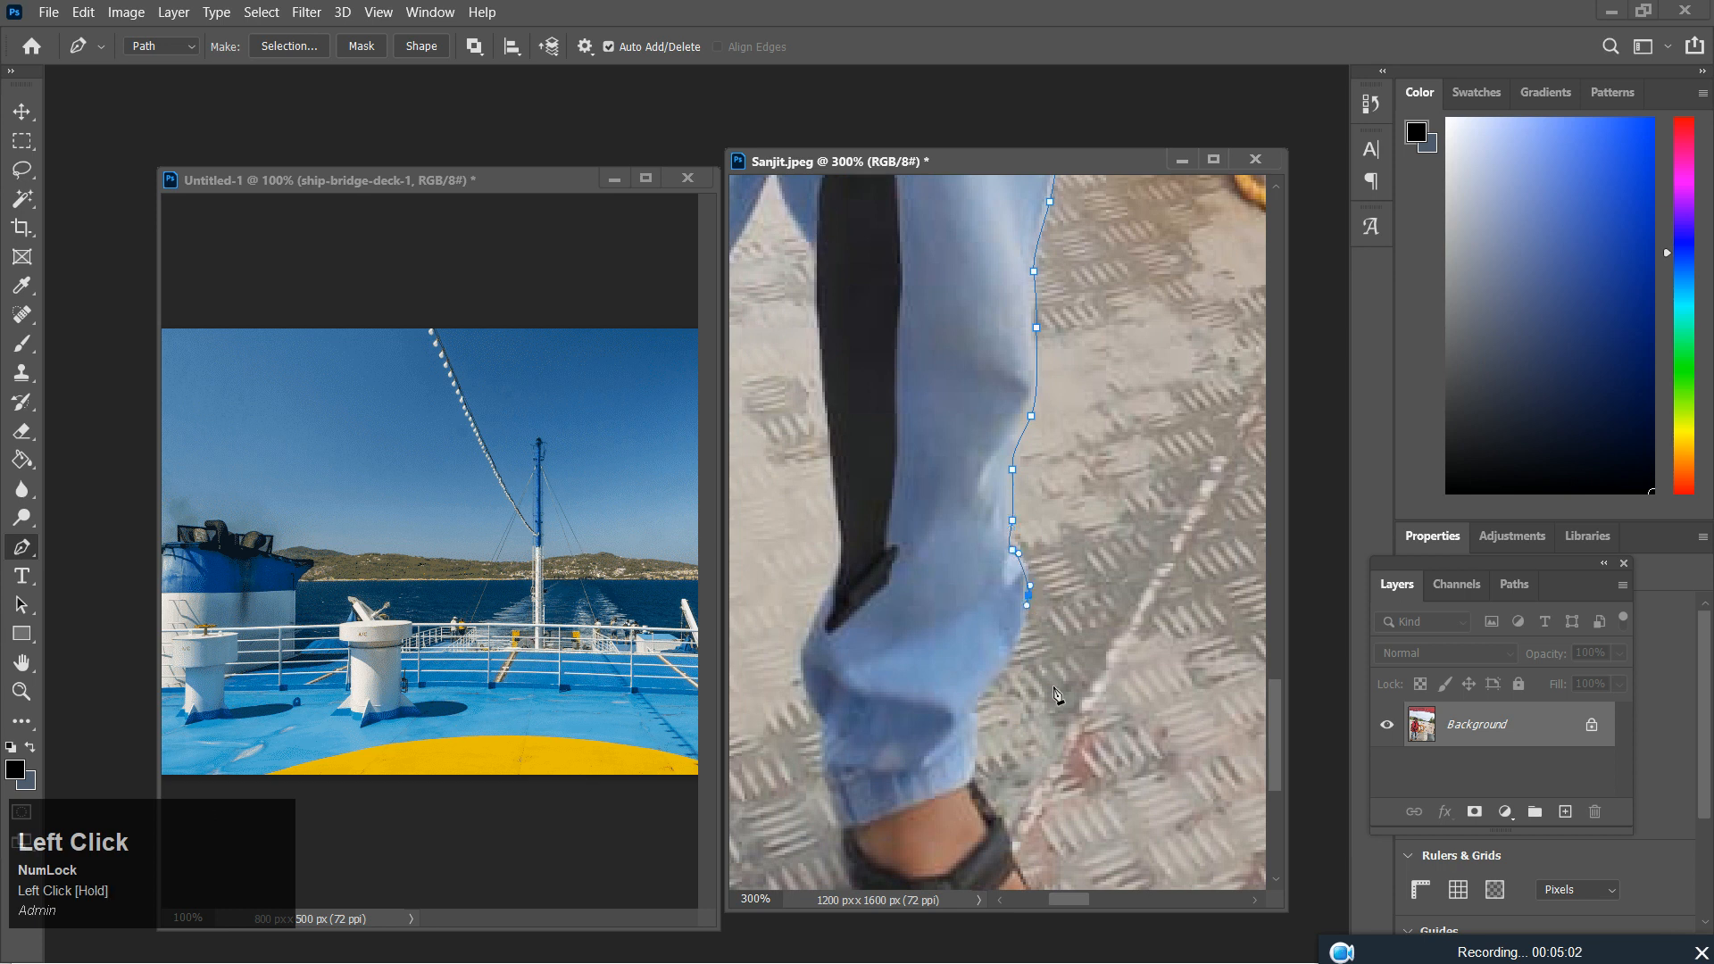
click(1016, 650)
drag(997, 676, 1005, 606)
Trace the path around the first foot's sandal and back up to the inner ankle
key(space)
key(space)
drag(1033, 665, 1059, 544)
key(space)
drag(961, 598, 1102, 564)
key(space)
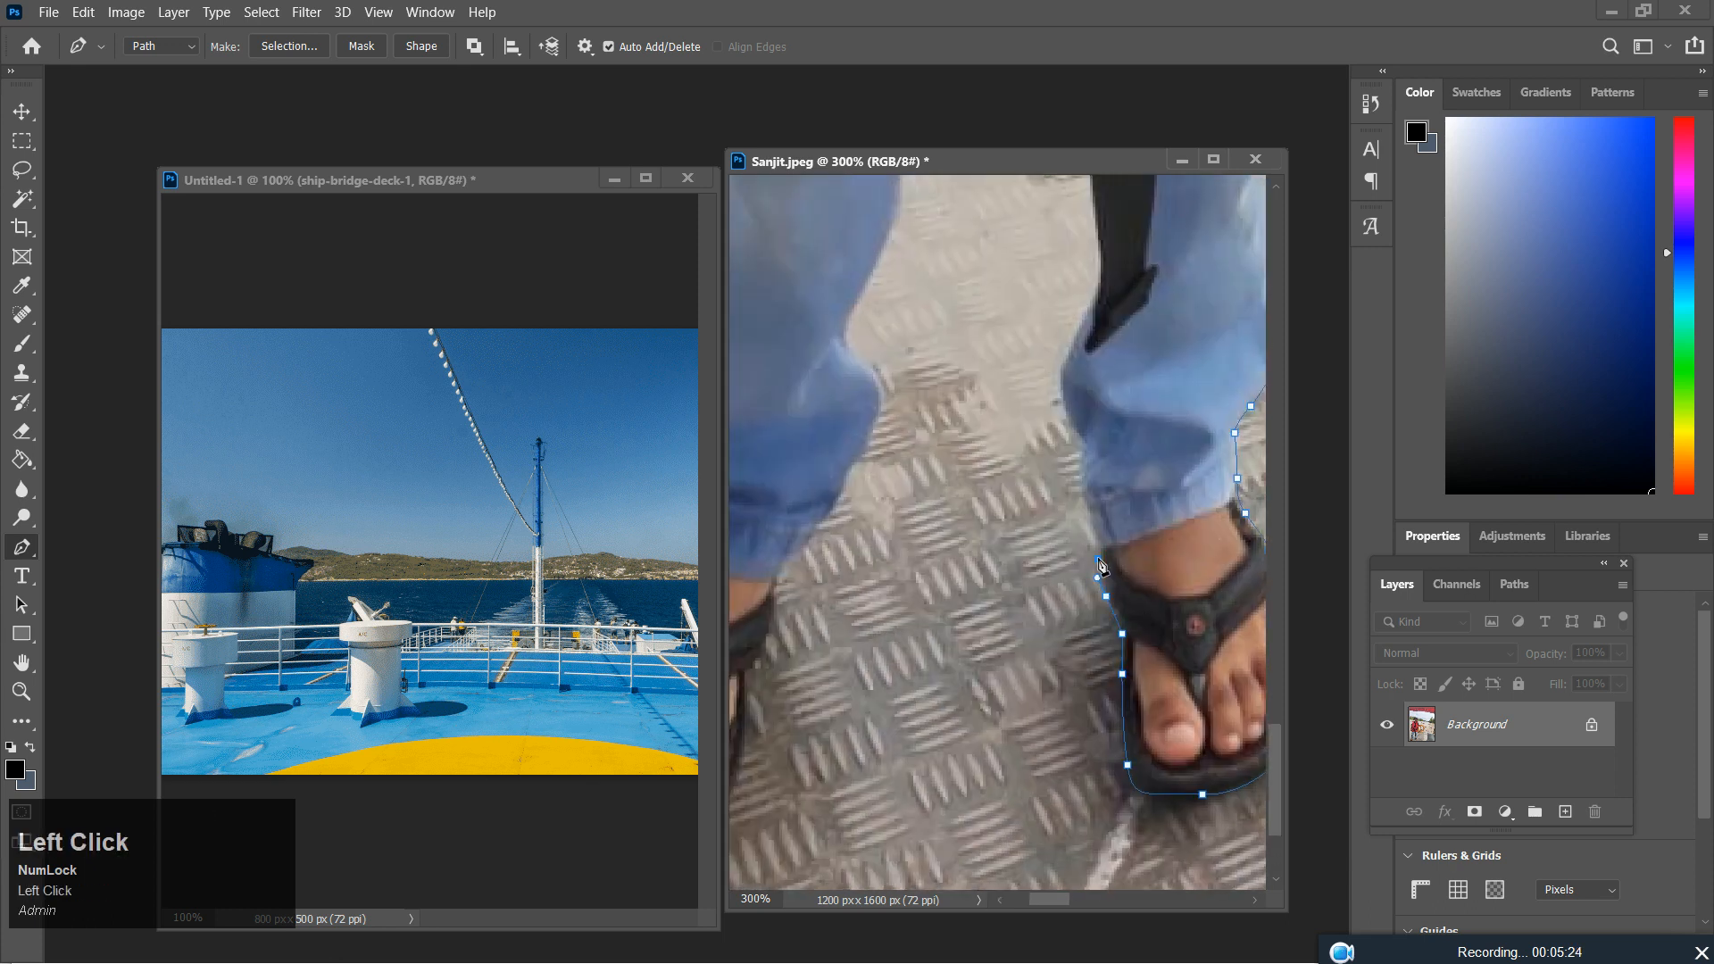
Trace the path up the inner cuff and along the hanging black strap to the point where the legs meet
drag(1079, 482, 1058, 388)
drag(1082, 317, 942, 698)
key(space)
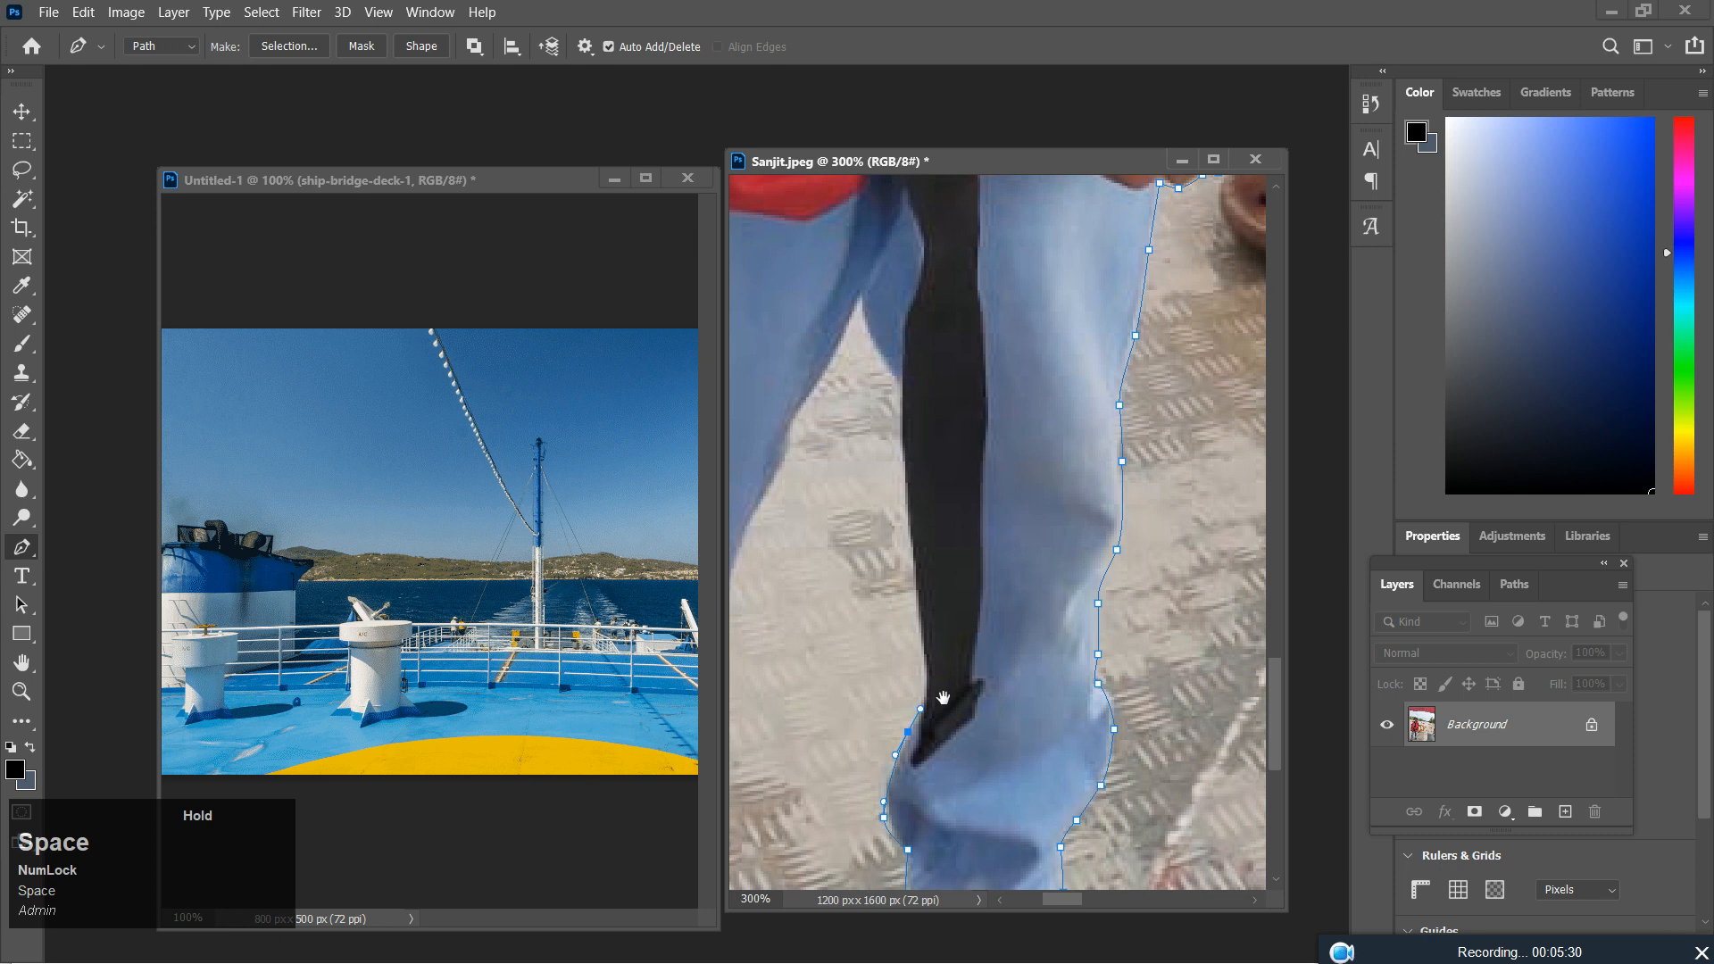
drag(920, 638, 912, 576)
drag(897, 438, 900, 426)
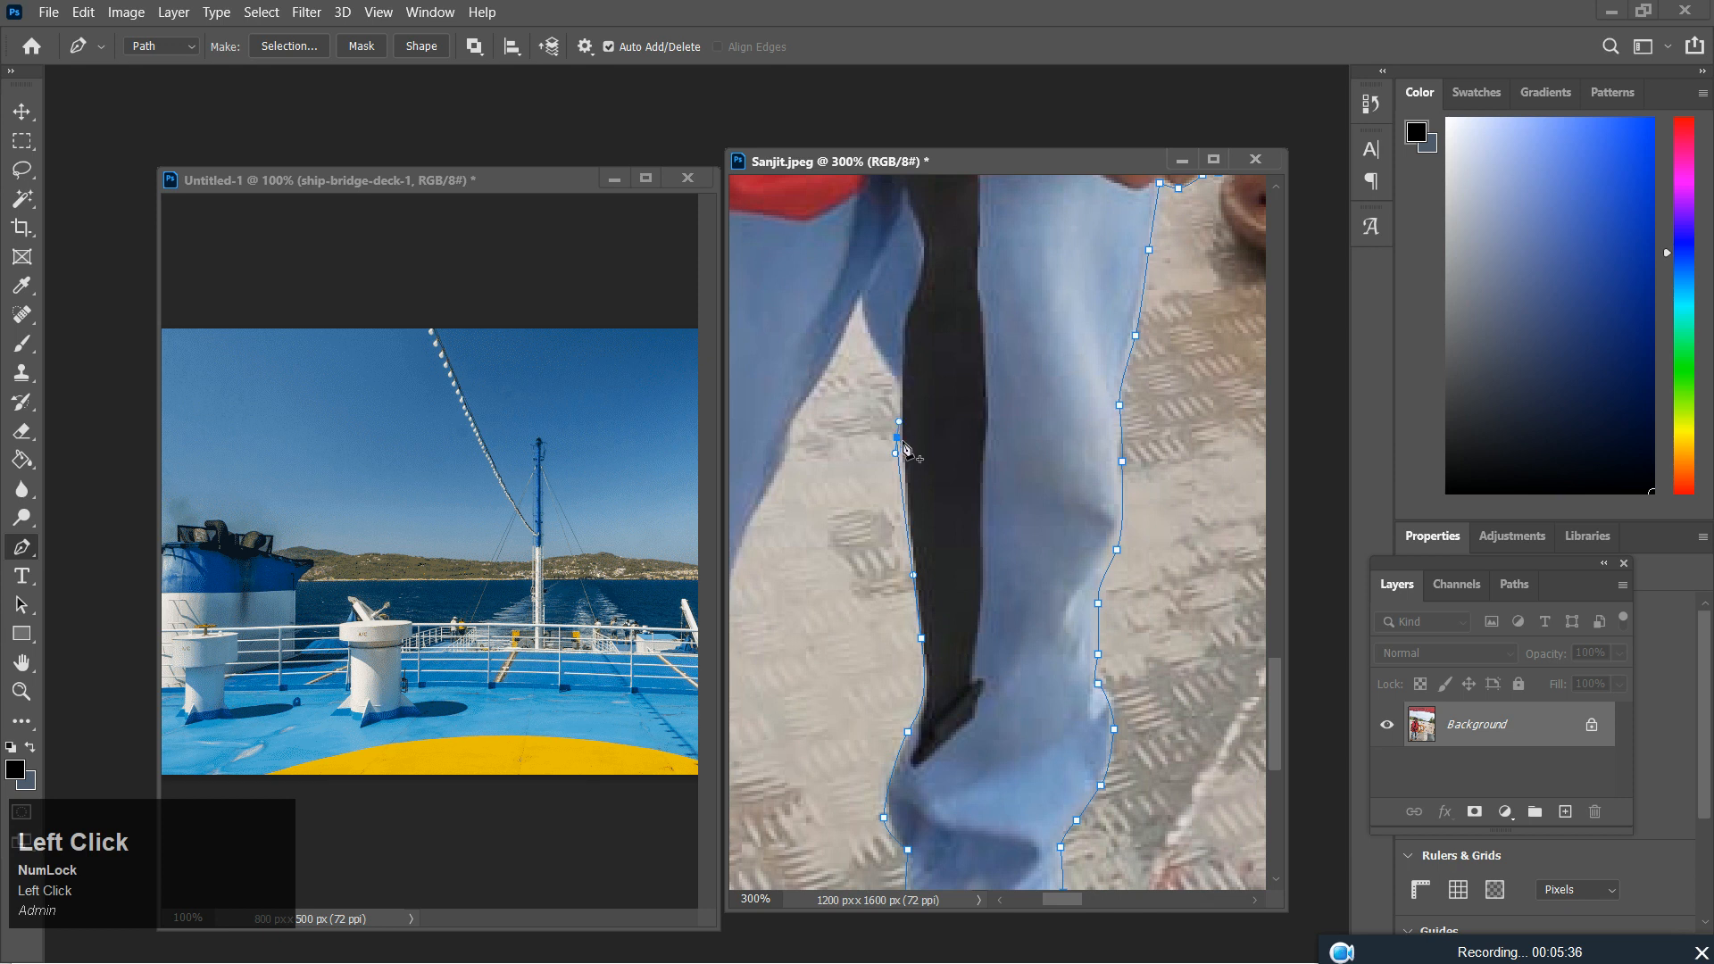
key(ctrl+z)
drag(902, 456, 902, 447)
click(899, 389)
drag(873, 347, 872, 346)
click(858, 303)
Continue the path down the inner edge of the second trouser leg to its cuff
key(space)
drag(842, 439, 995, 399)
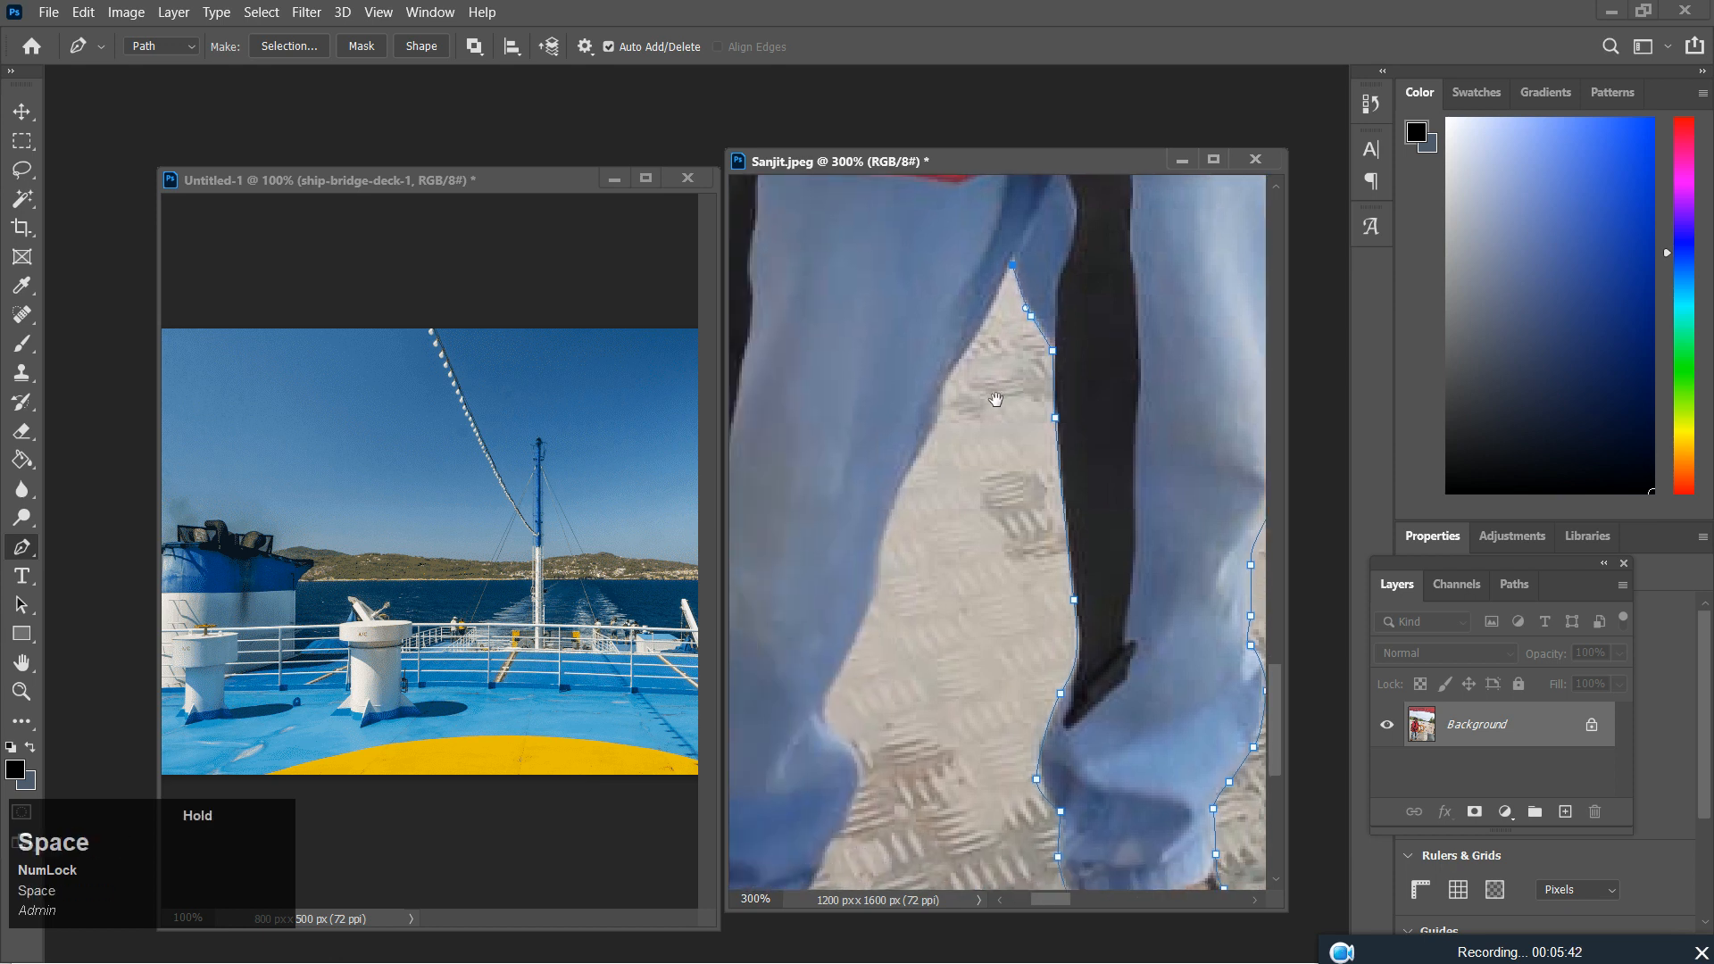
drag(970, 343, 946, 390)
click(935, 432)
drag(905, 482, 914, 560)
key(space)
key(space)
click(934, 510)
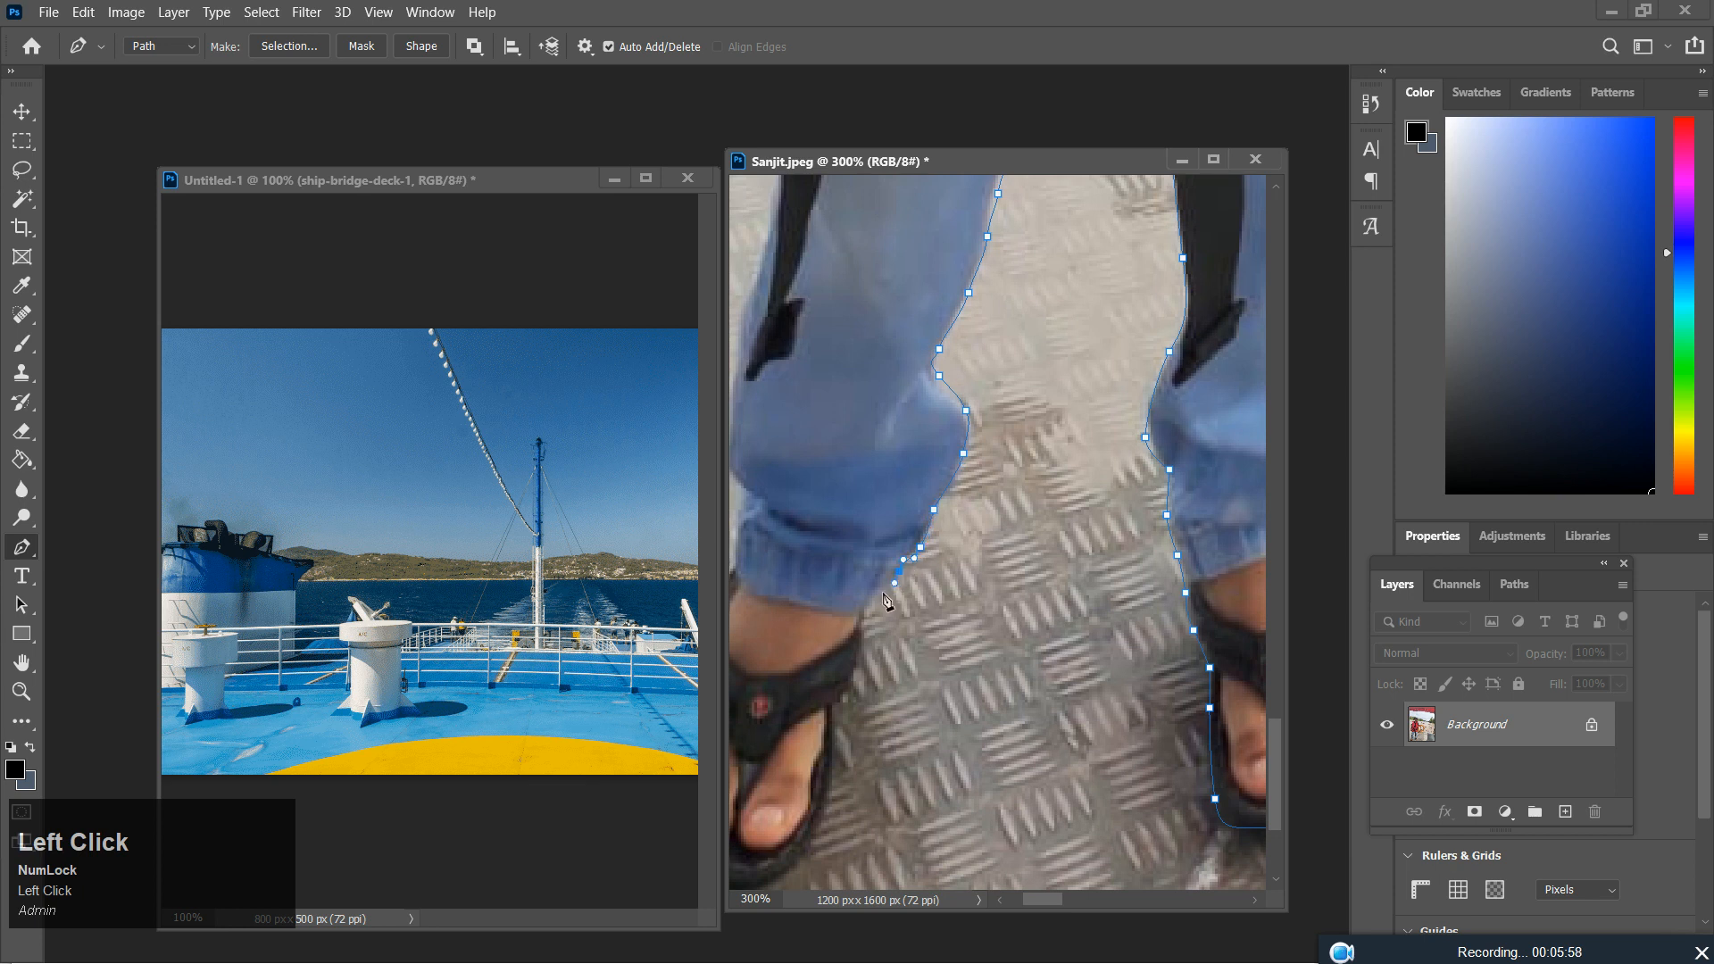
Trace the path around the second foot's sandal and up to the outer ankle
key(space)
drag(861, 658, 894, 514)
click(907, 493)
drag(894, 584, 904, 631)
key(space)
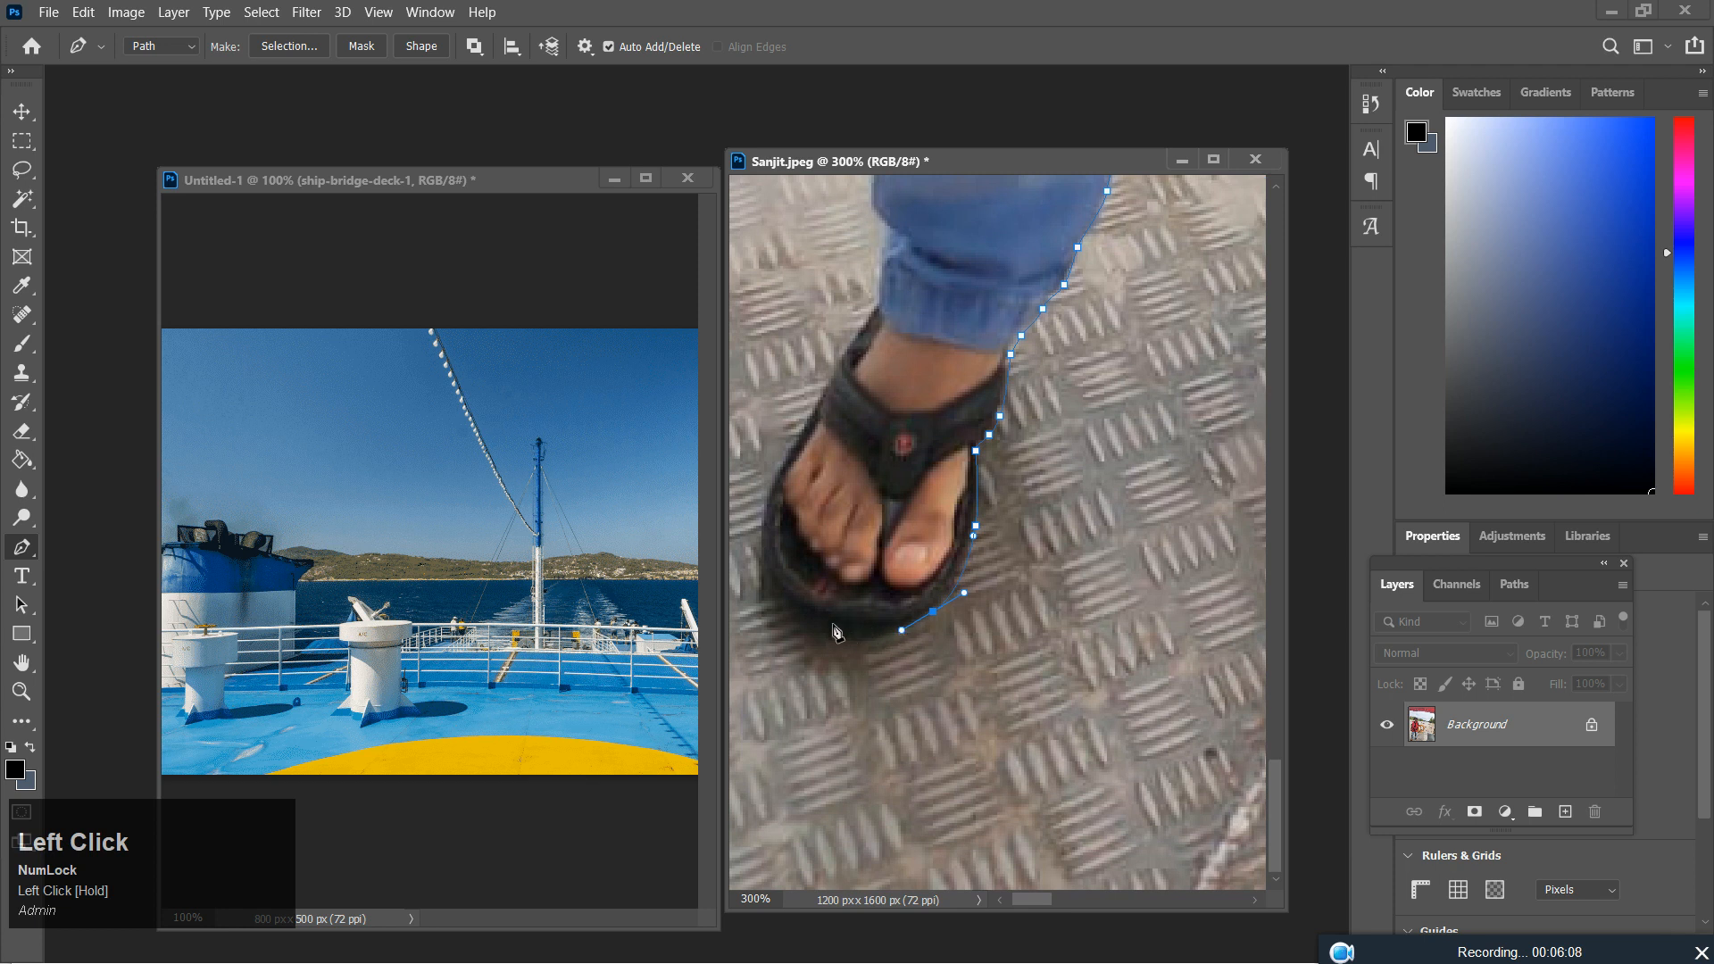
drag(815, 625, 783, 604)
drag(761, 527, 802, 425)
drag(842, 360, 880, 547)
Continue the path around the outer side of the sandal and up over the trouser cuff to the lower leg
key(space)
click(883, 500)
drag(869, 443, 873, 418)
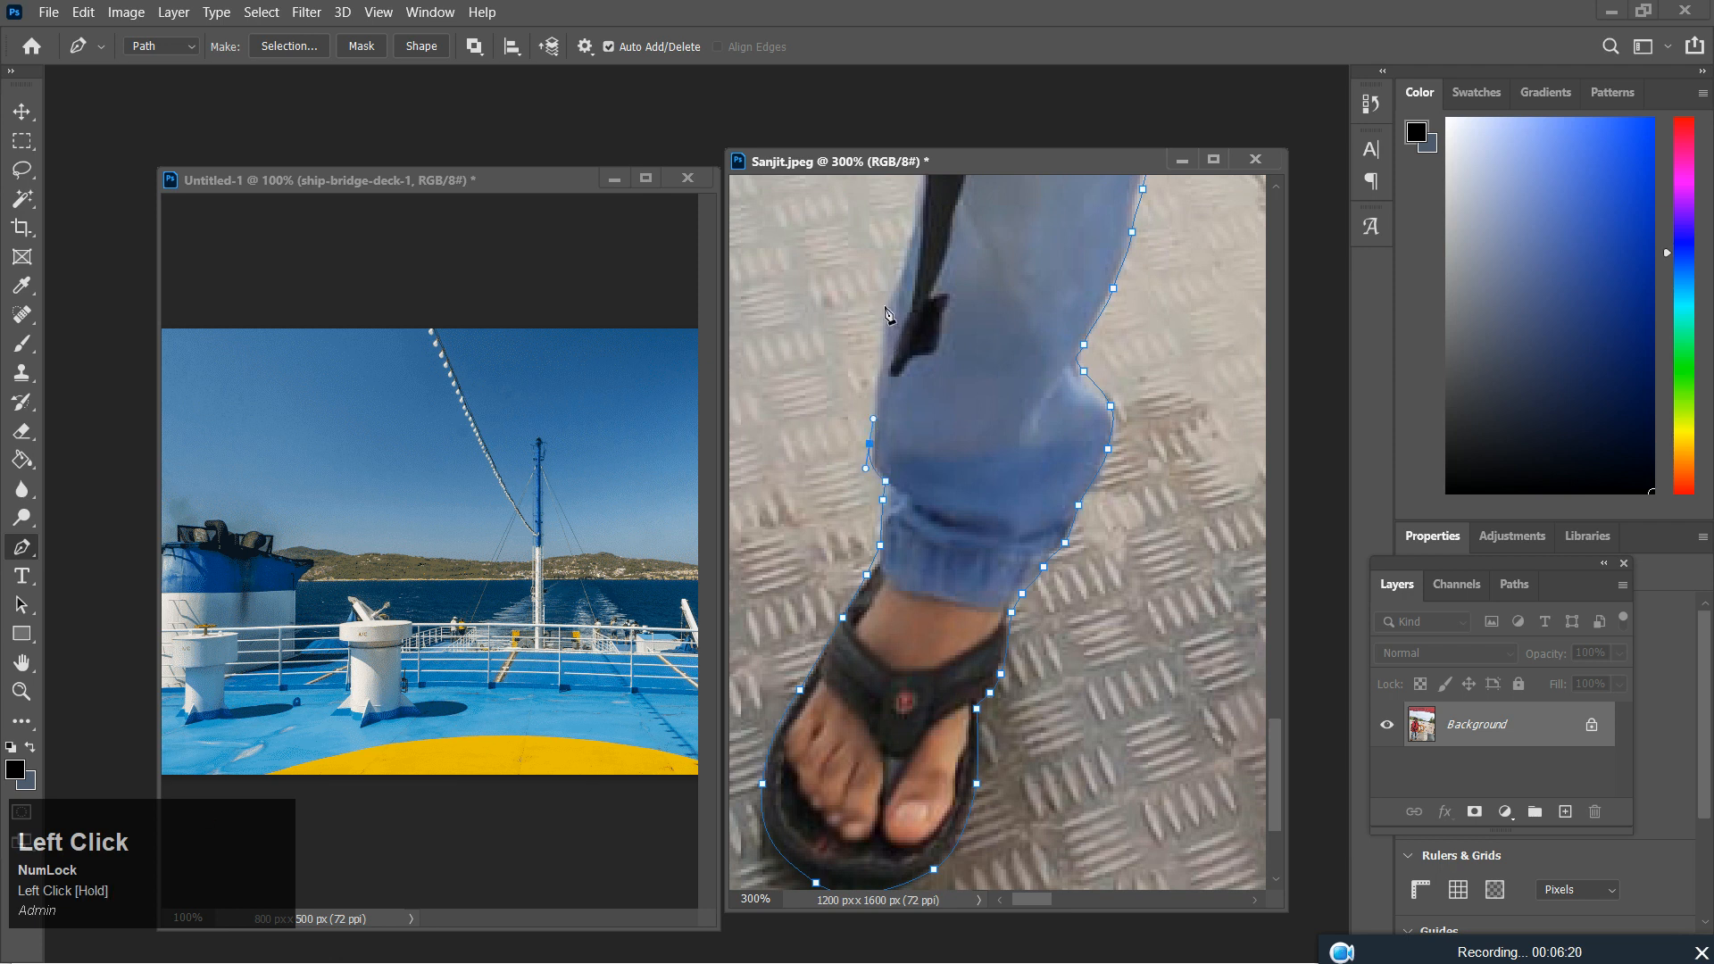
Trace the path up the outer edge of the trouser leg, past the black strap, towards the life jacket's hem
key(space)
drag(887, 315, 854, 399)
click(856, 328)
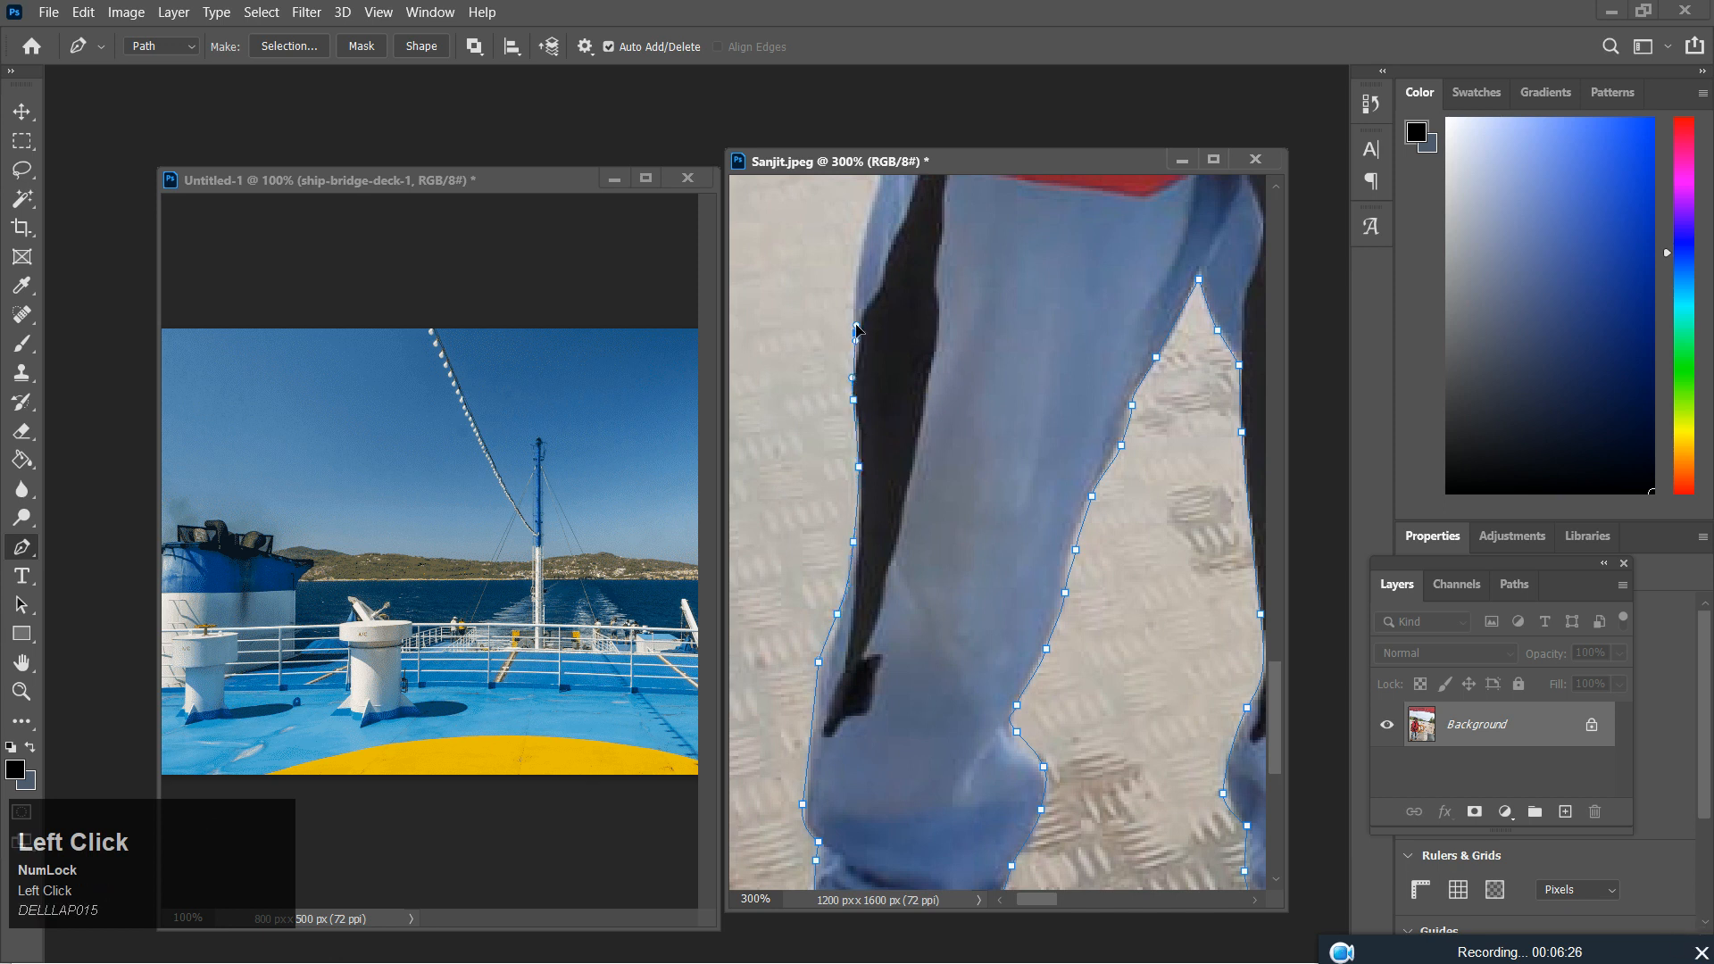
key(space)
drag(894, 328, 979, 576)
drag(952, 461, 958, 441)
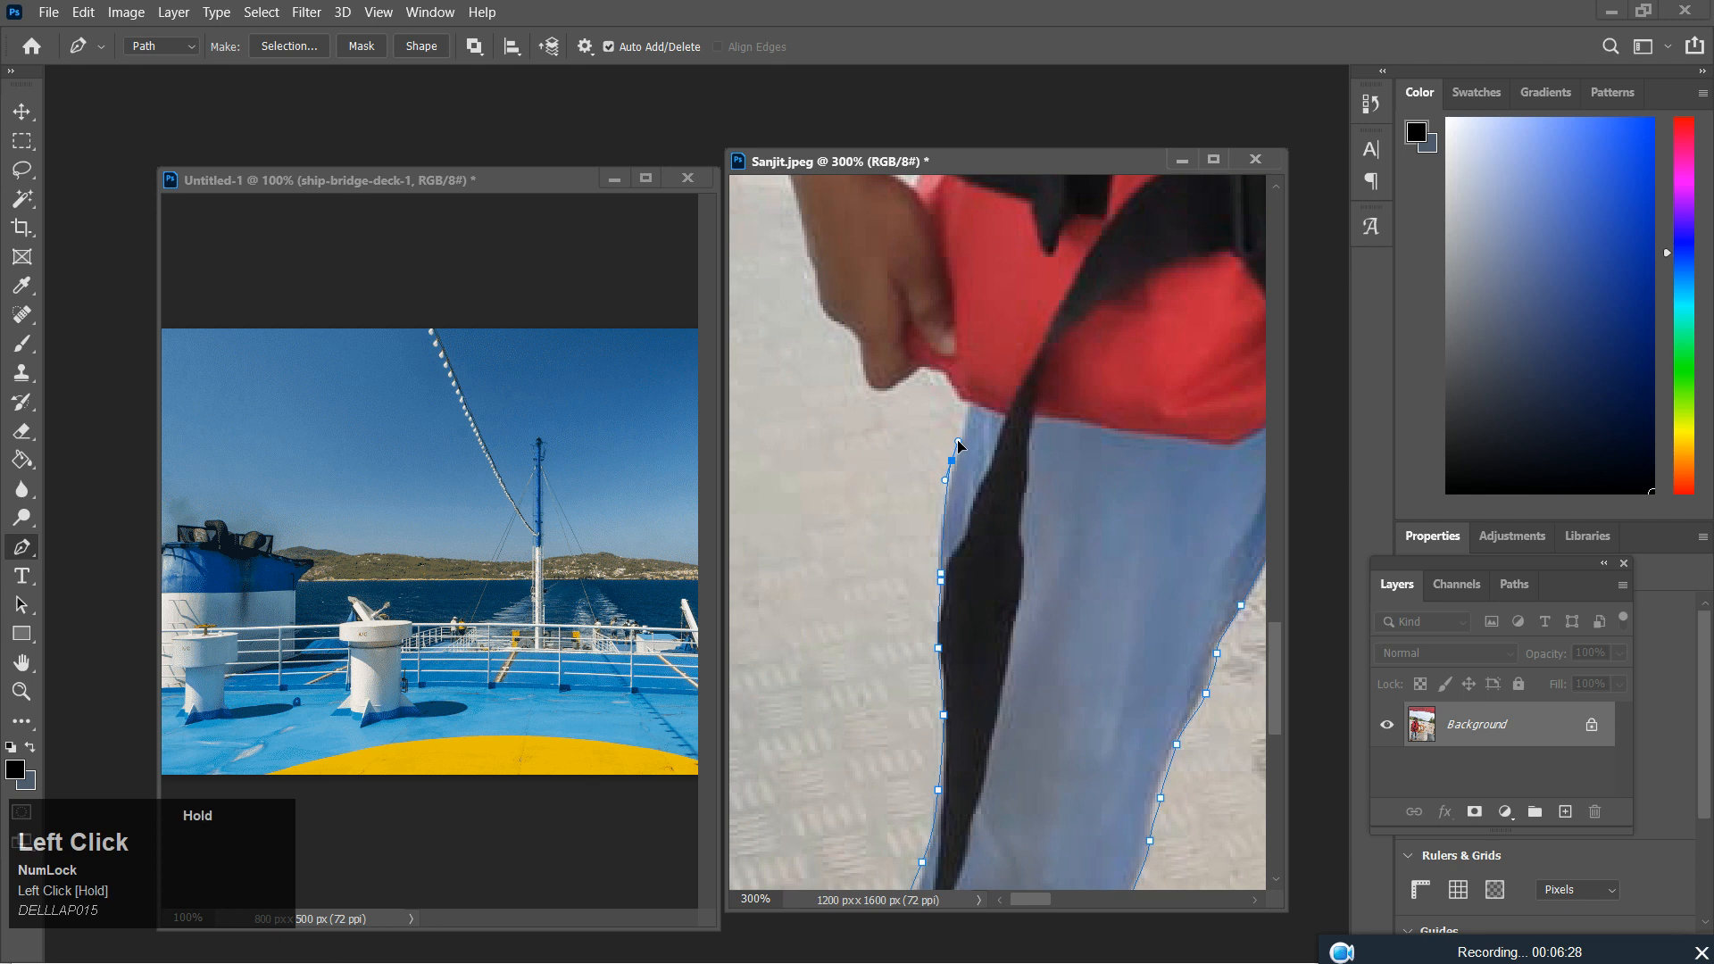
Trace the path along the jacket's lower edge, around the hand and up the outer forearm
click(963, 407)
click(892, 382)
drag(871, 389, 875, 615)
key(space)
key(space)
key(space)
drag(879, 506, 884, 493)
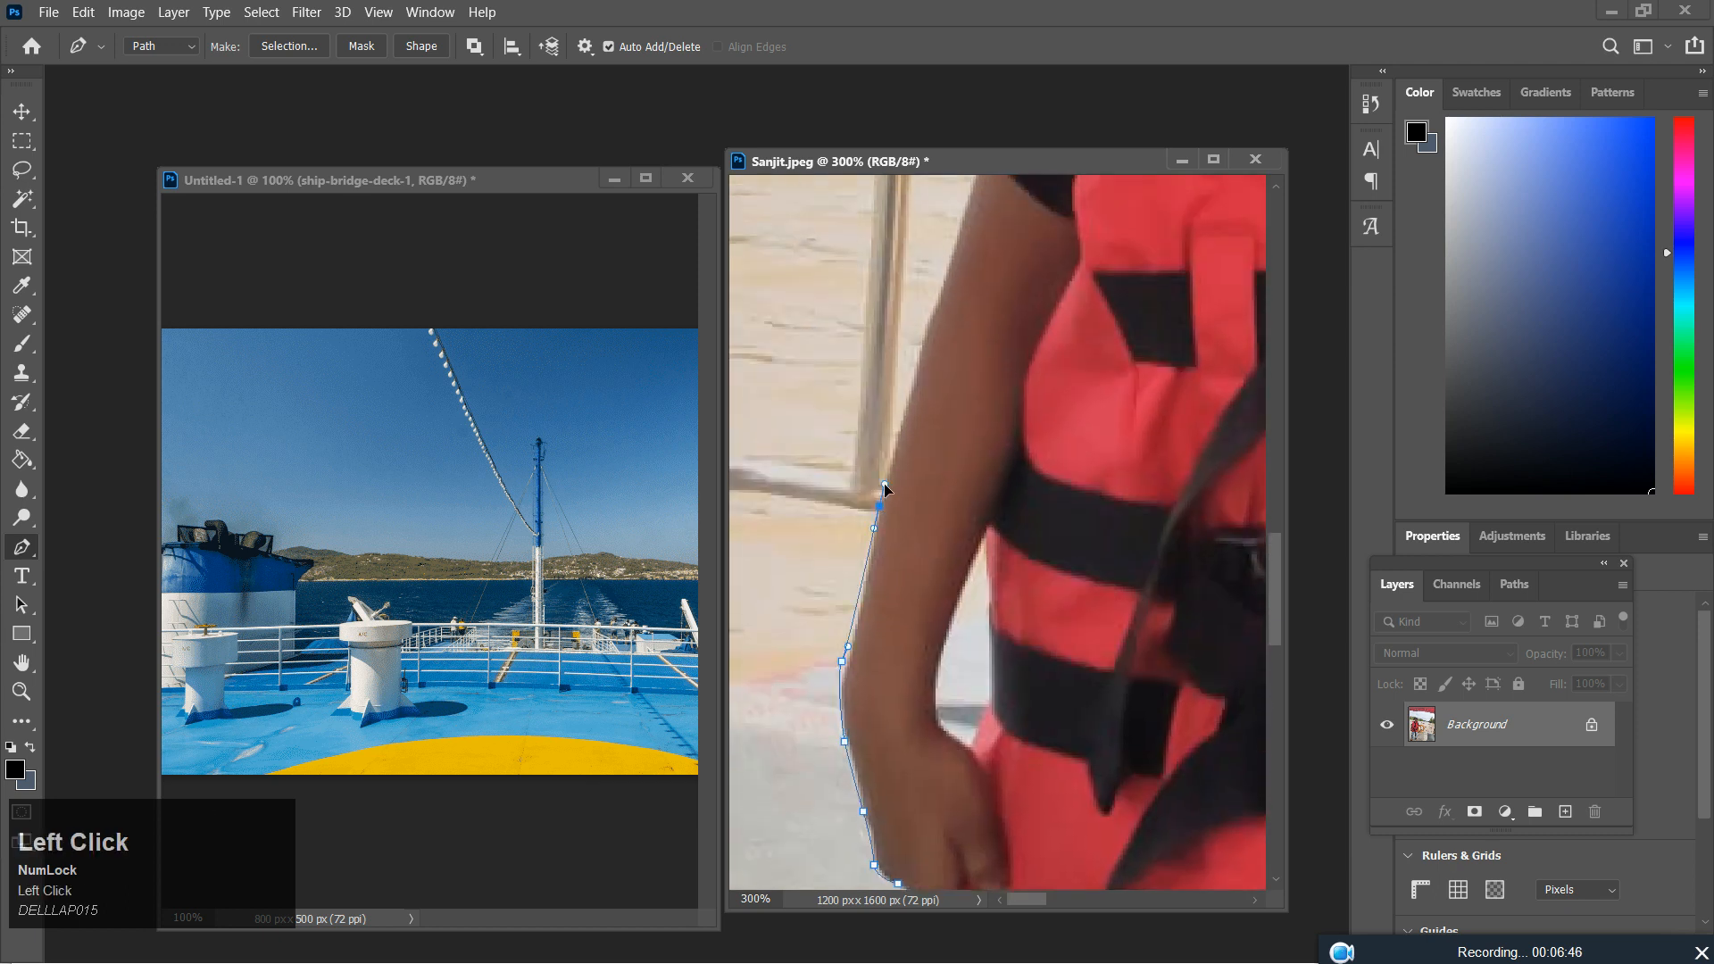
Continue the path up the outer upper arm and around the lower corner of the black sleeve
drag(909, 390, 916, 354)
key(space)
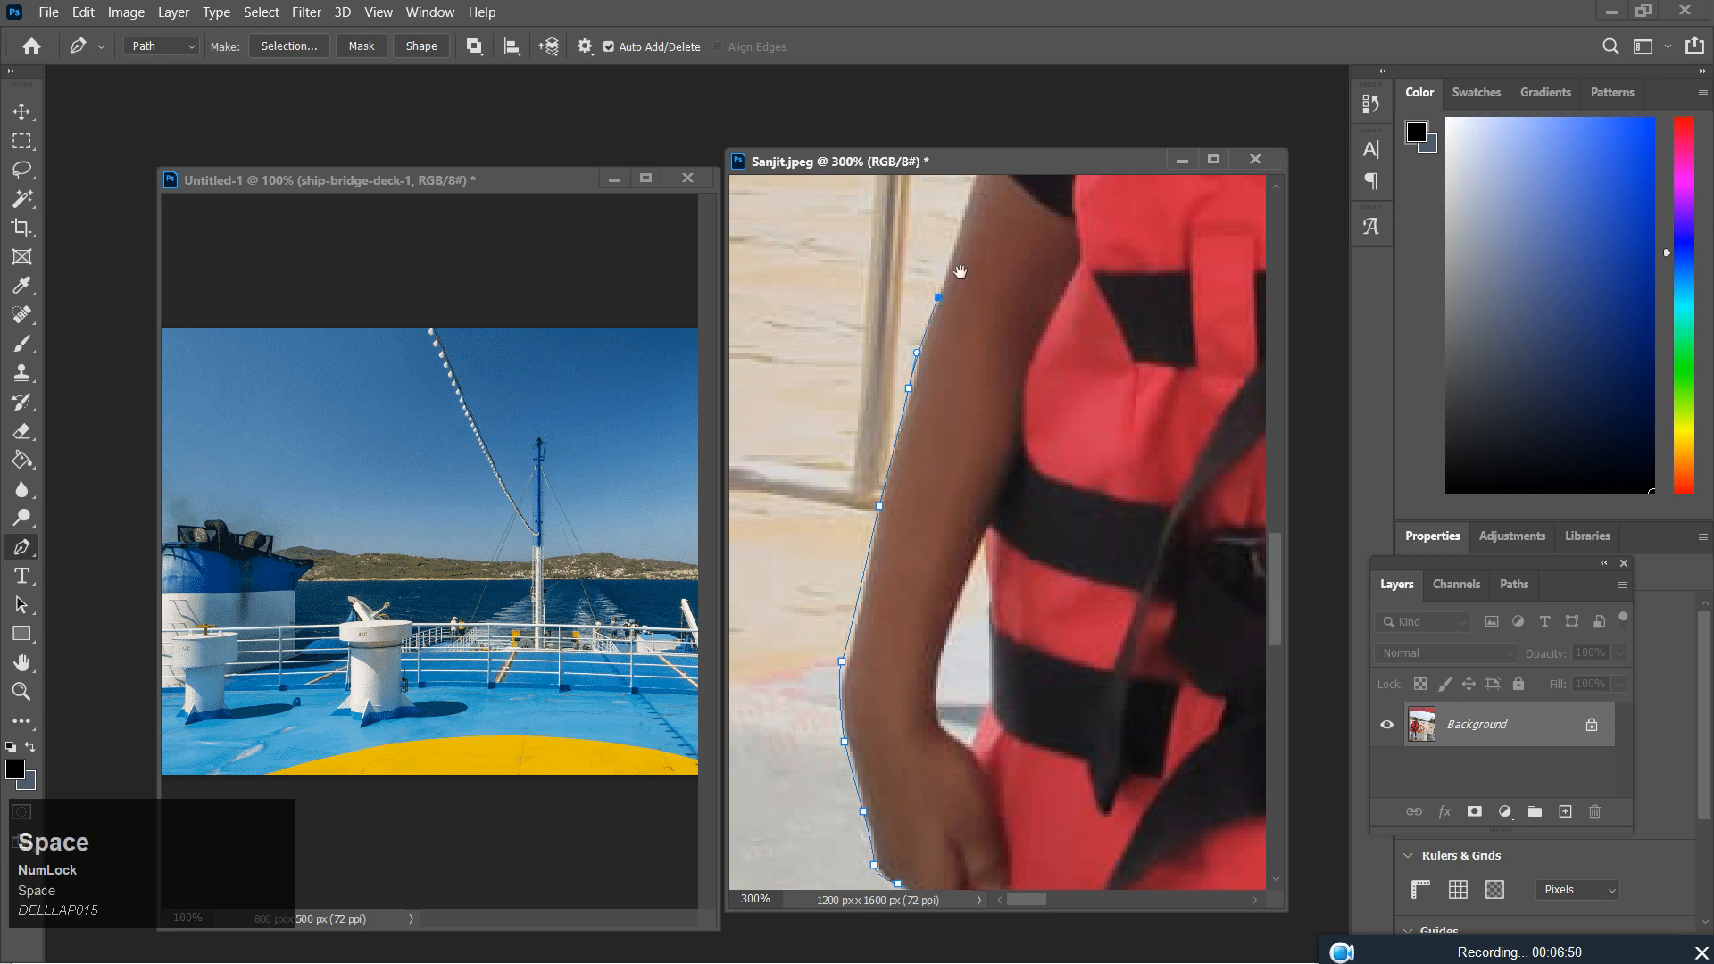
drag(941, 302, 933, 497)
click(944, 460)
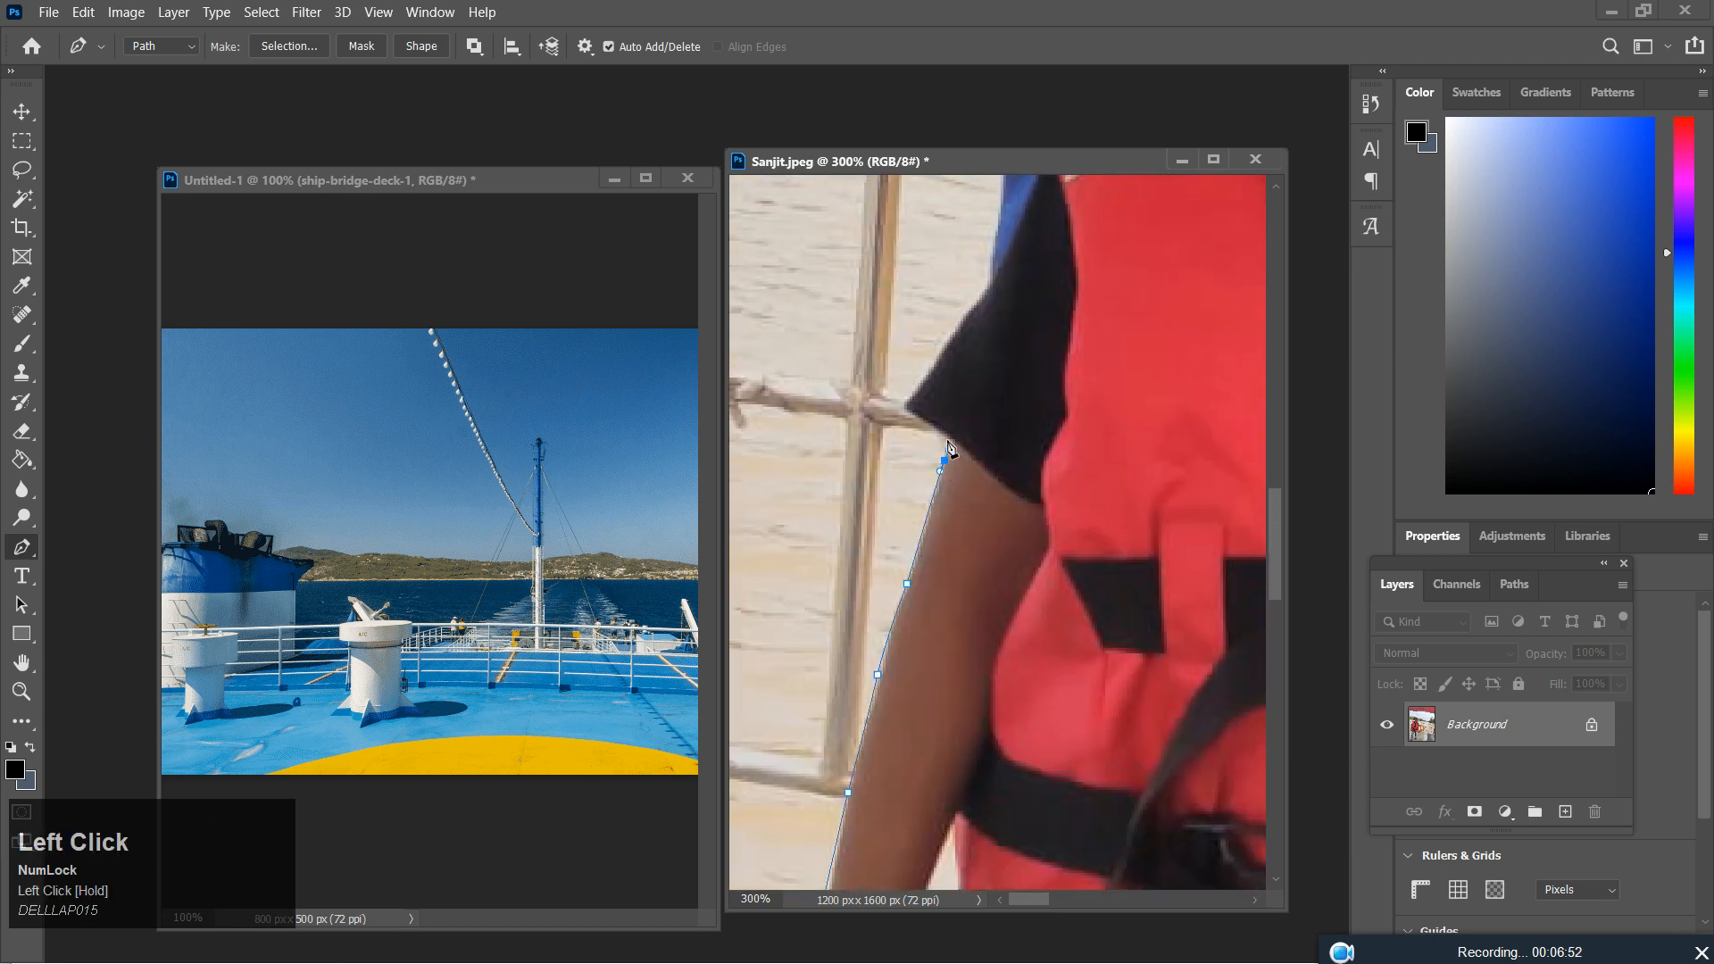
drag(941, 437, 892, 585)
click(907, 409)
key(space)
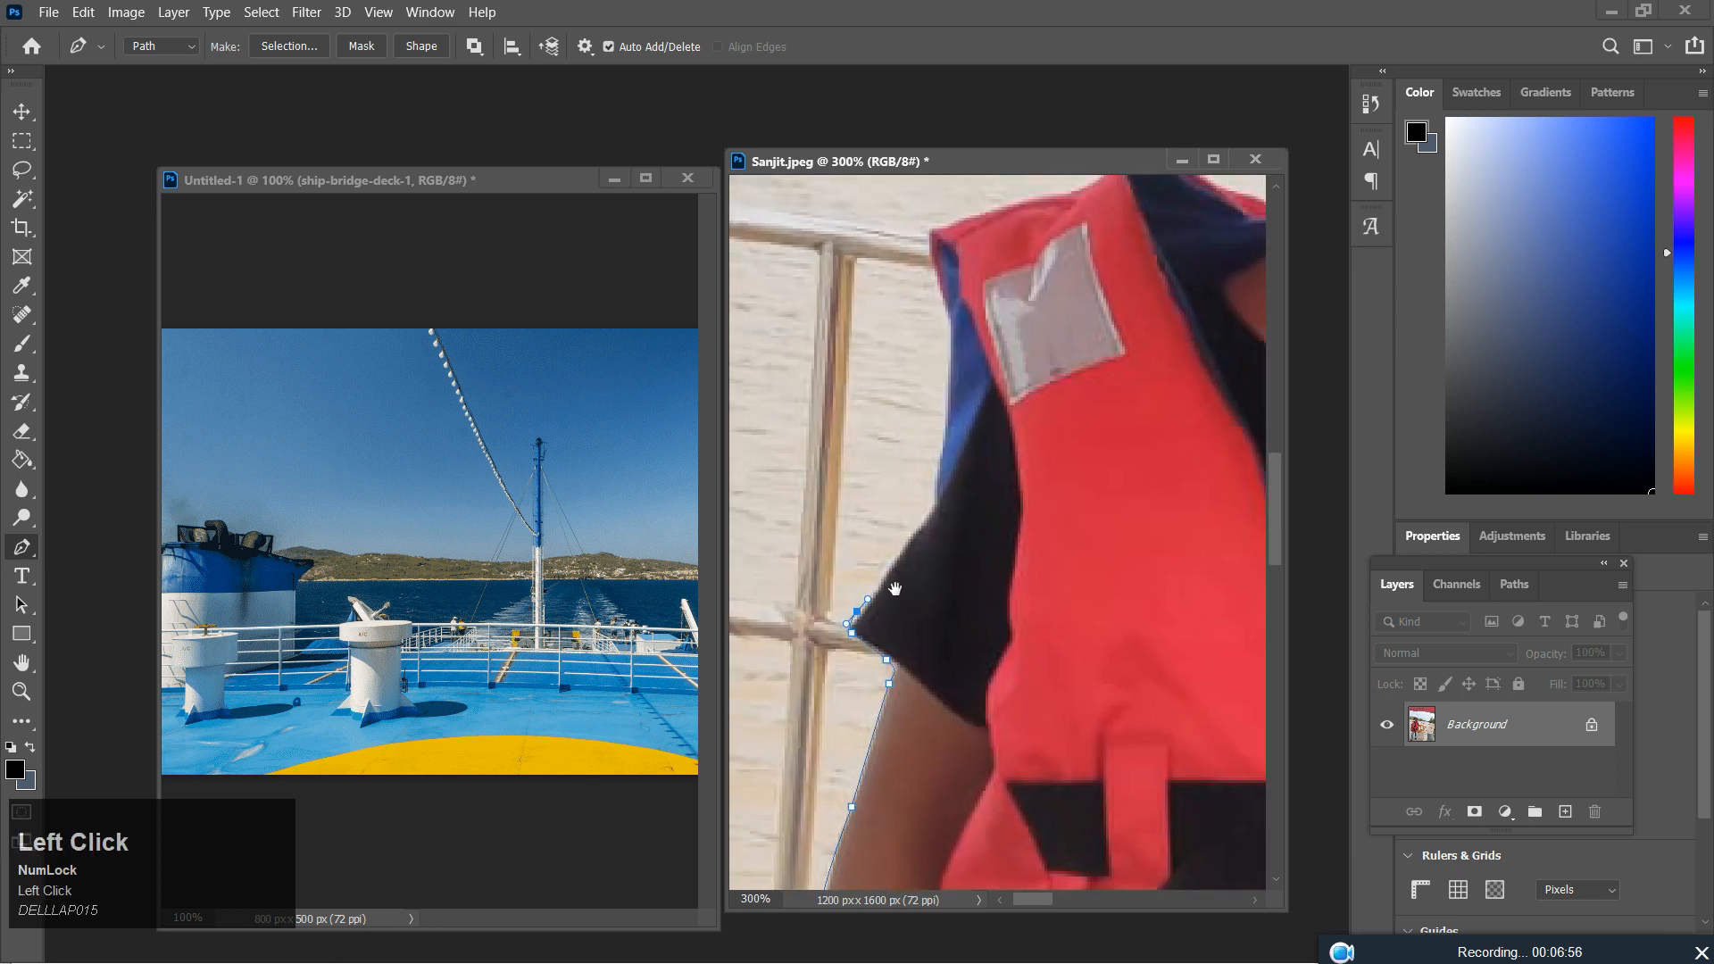
Trace the path up the sleeve's outer edge and along the blue side of the life jacket
click(912, 536)
click(936, 498)
click(942, 454)
click(946, 325)
key(space)
drag(939, 310, 917, 579)
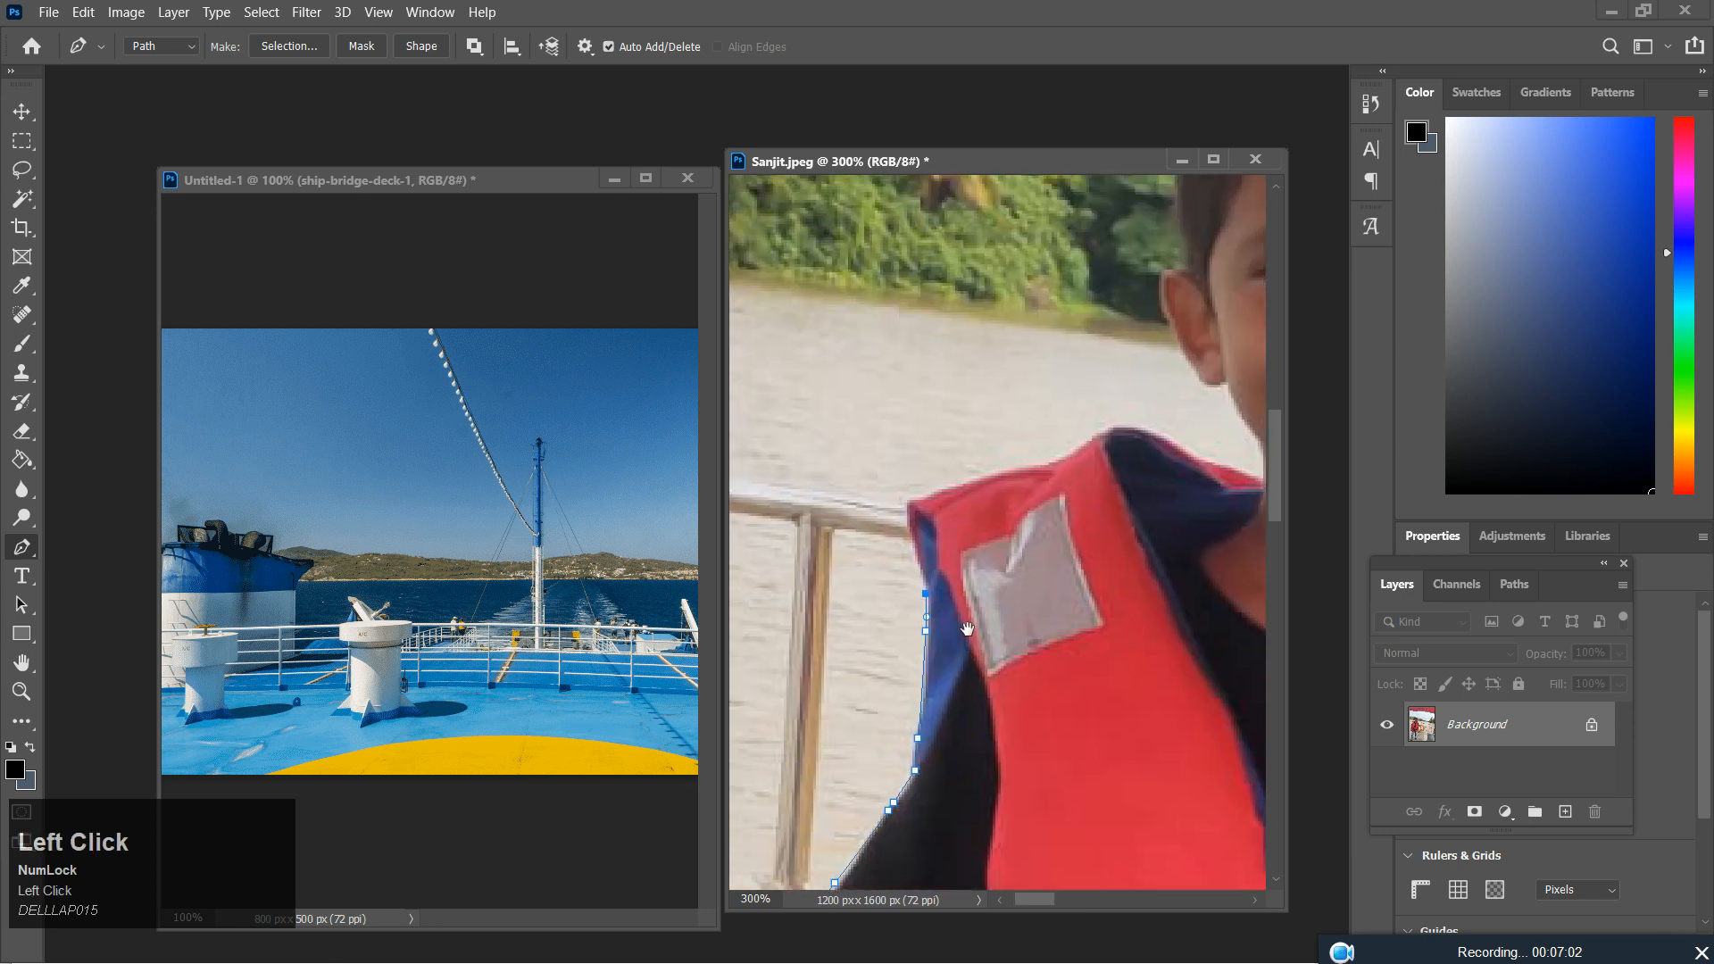
Trace the path around the life jacket's shoulder corner and along its upper edge to the collar peak
click(909, 532)
click(909, 499)
click(929, 492)
click(963, 481)
click(1020, 467)
click(1049, 462)
drag(1087, 441, 1127, 423)
key(space)
drag(1146, 499, 893, 483)
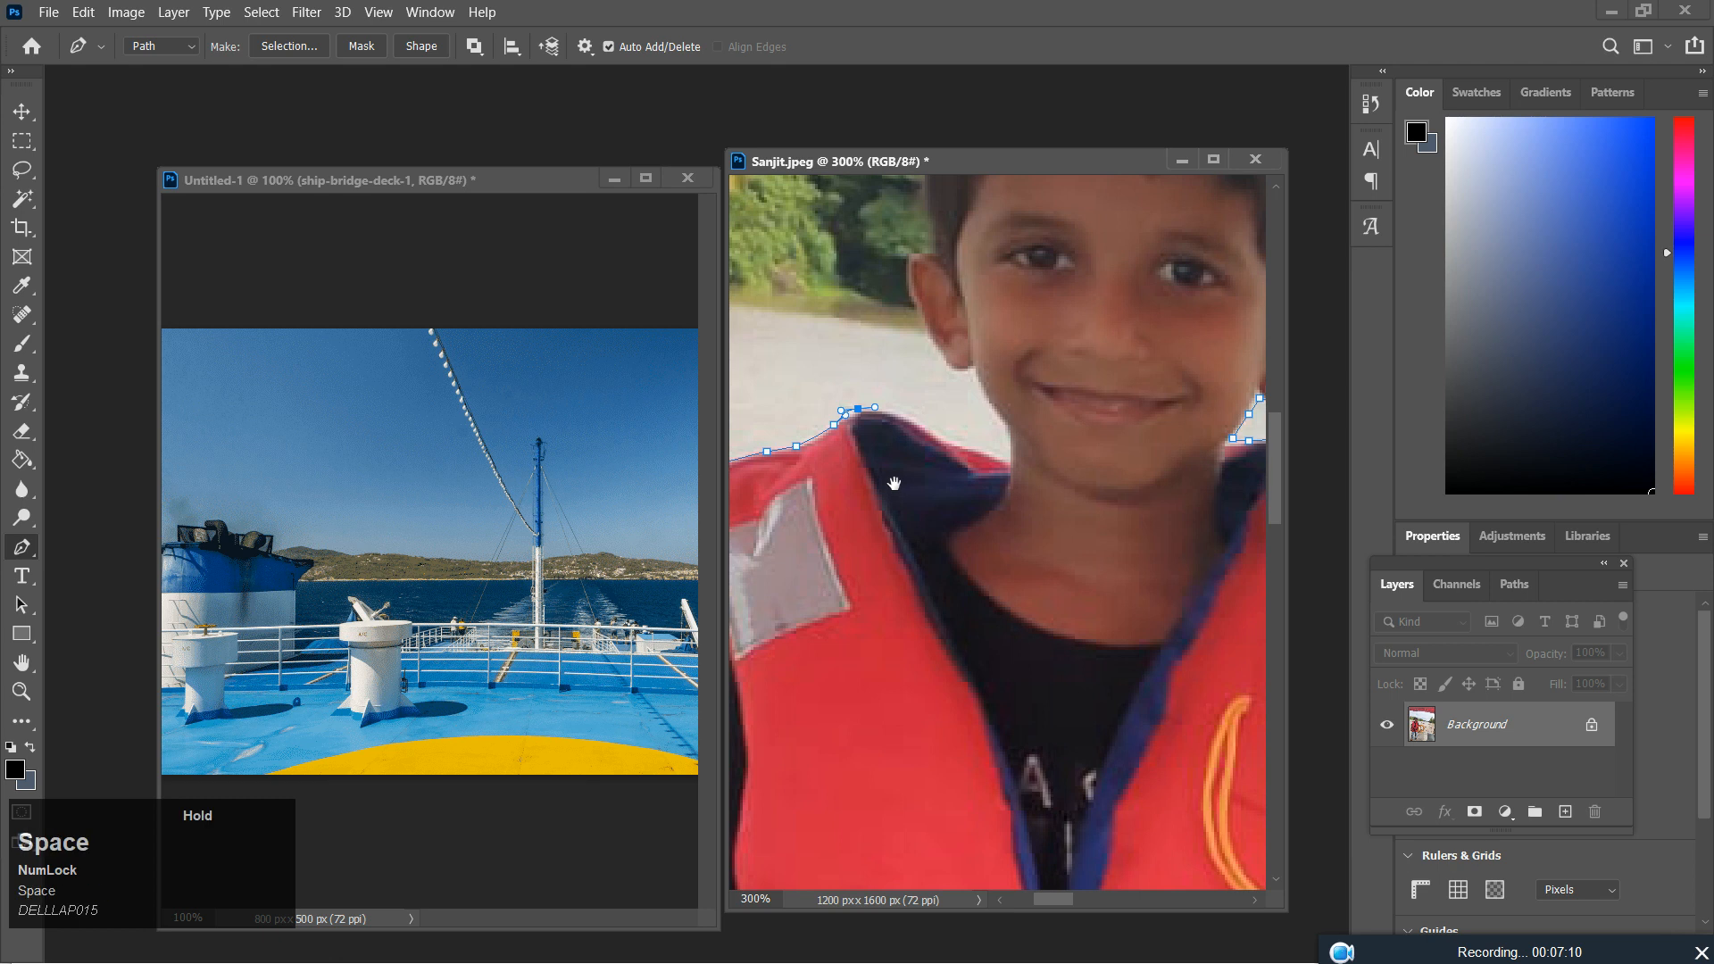
Continue the path down the collar to the neck and up the jaw to the base of the ear
click(919, 422)
click(952, 441)
click(978, 450)
click(1006, 458)
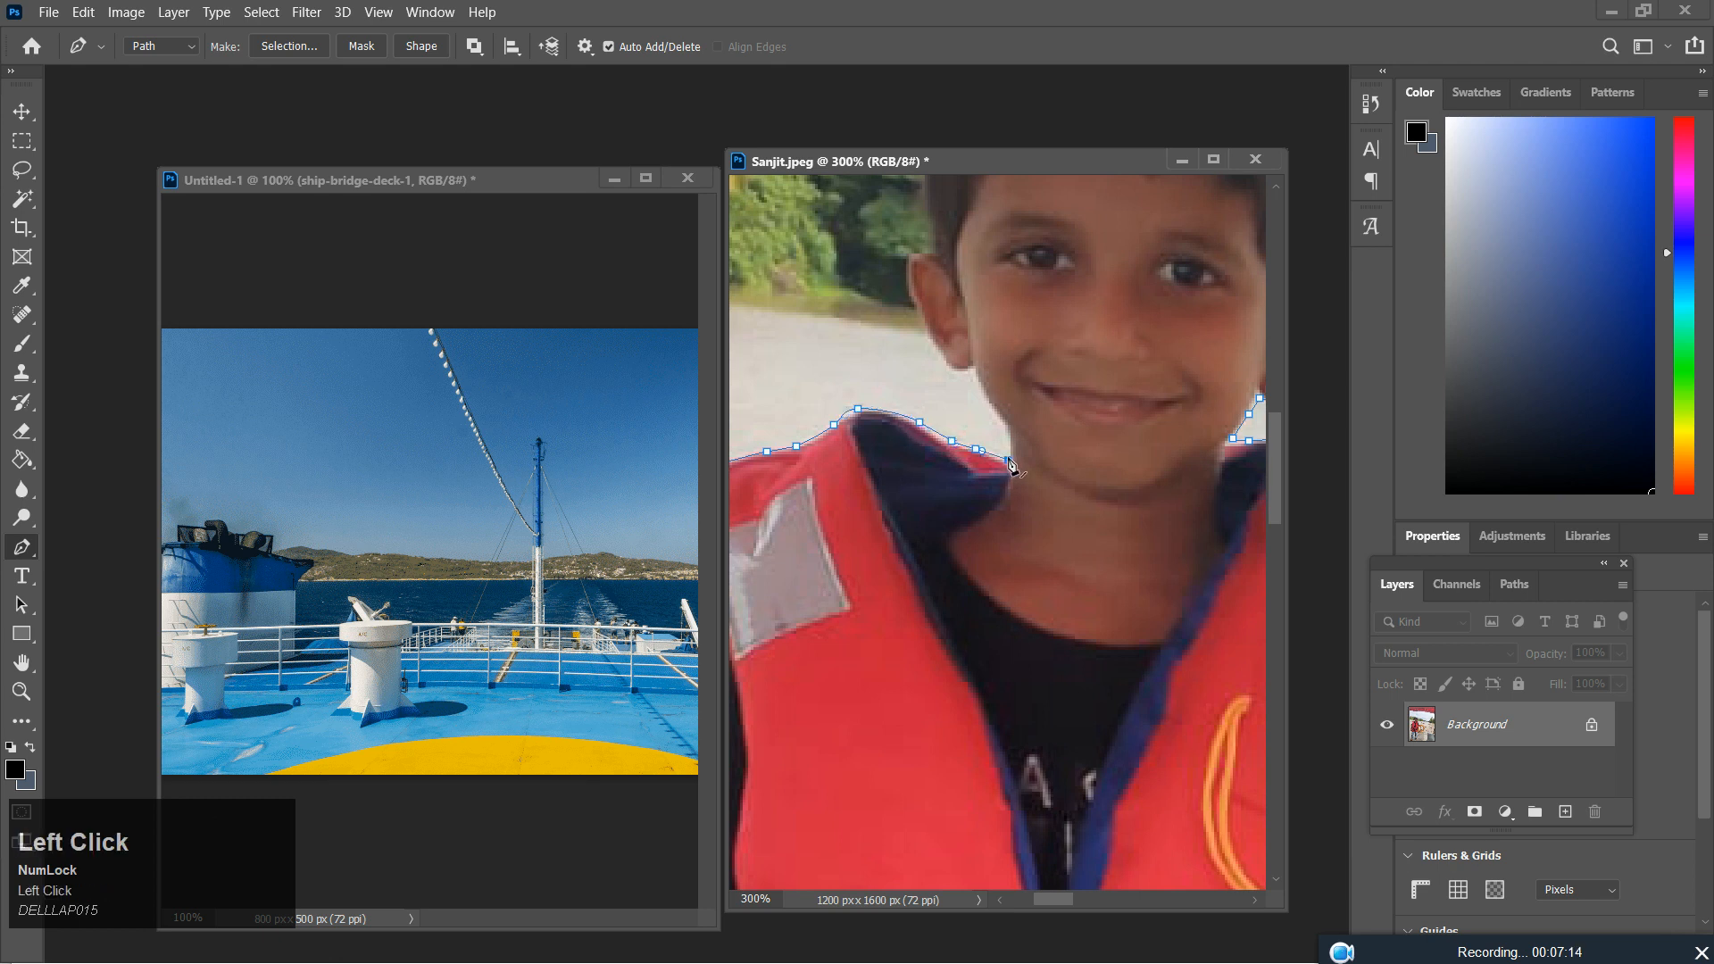
click(993, 410)
key(space)
drag(968, 403, 992, 551)
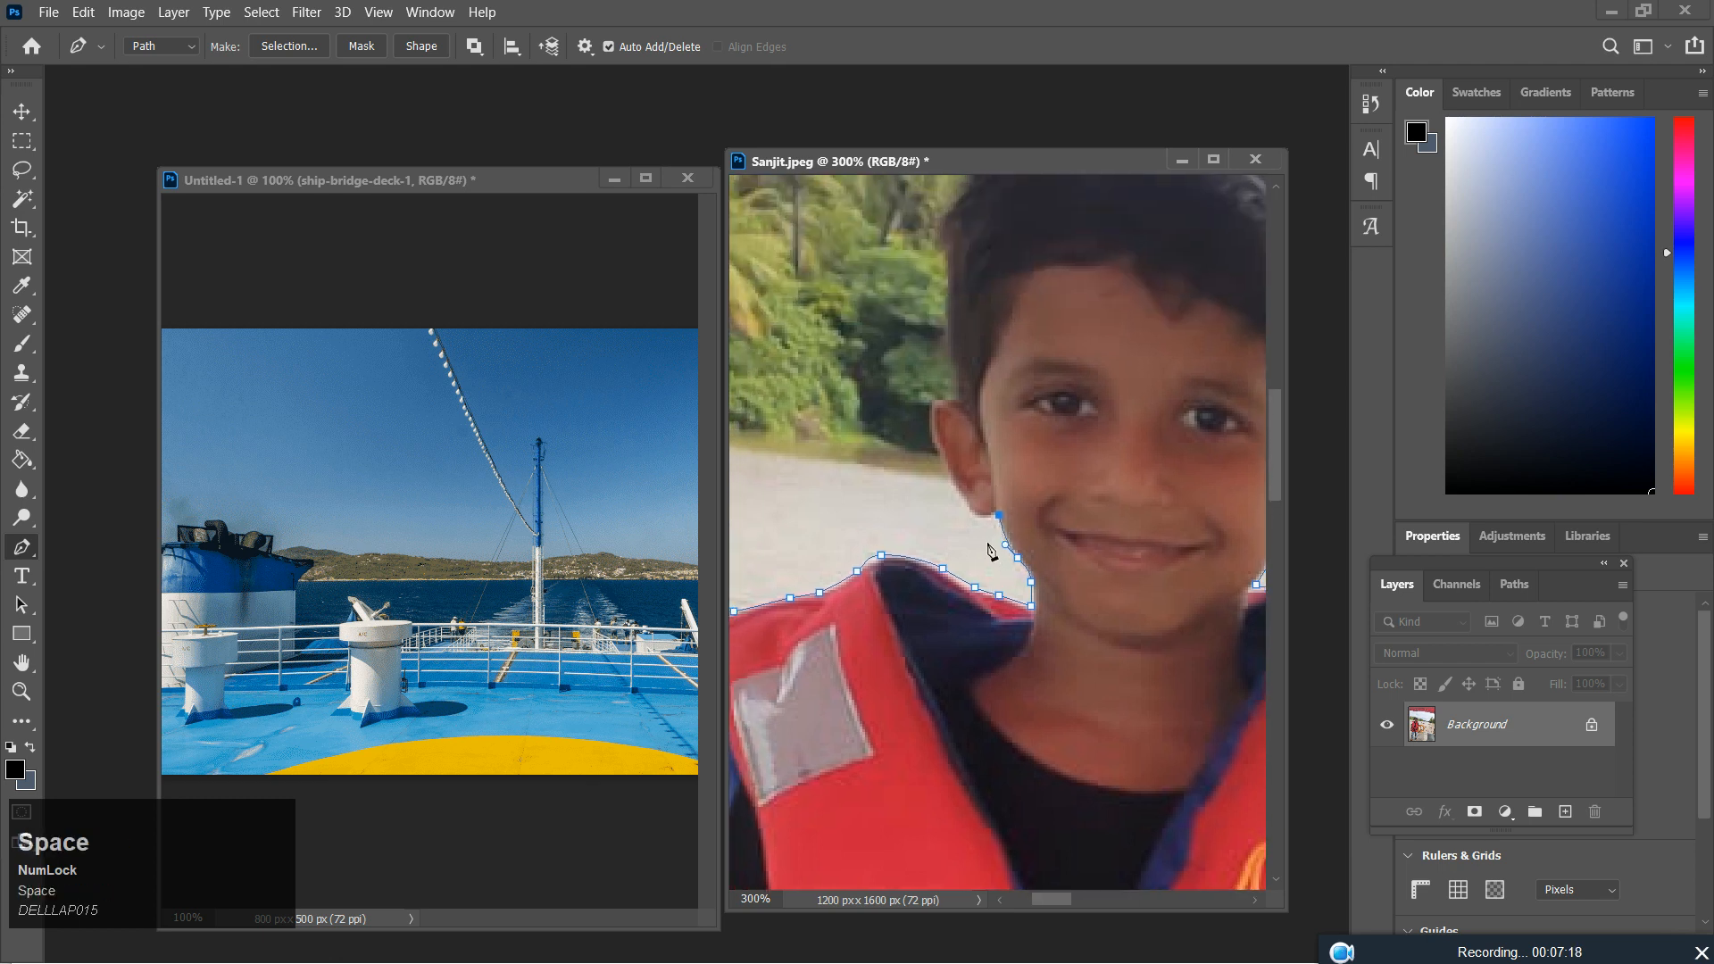
Trace the path around the ear and up the side of the hair
click(963, 514)
drag(963, 513, 946, 466)
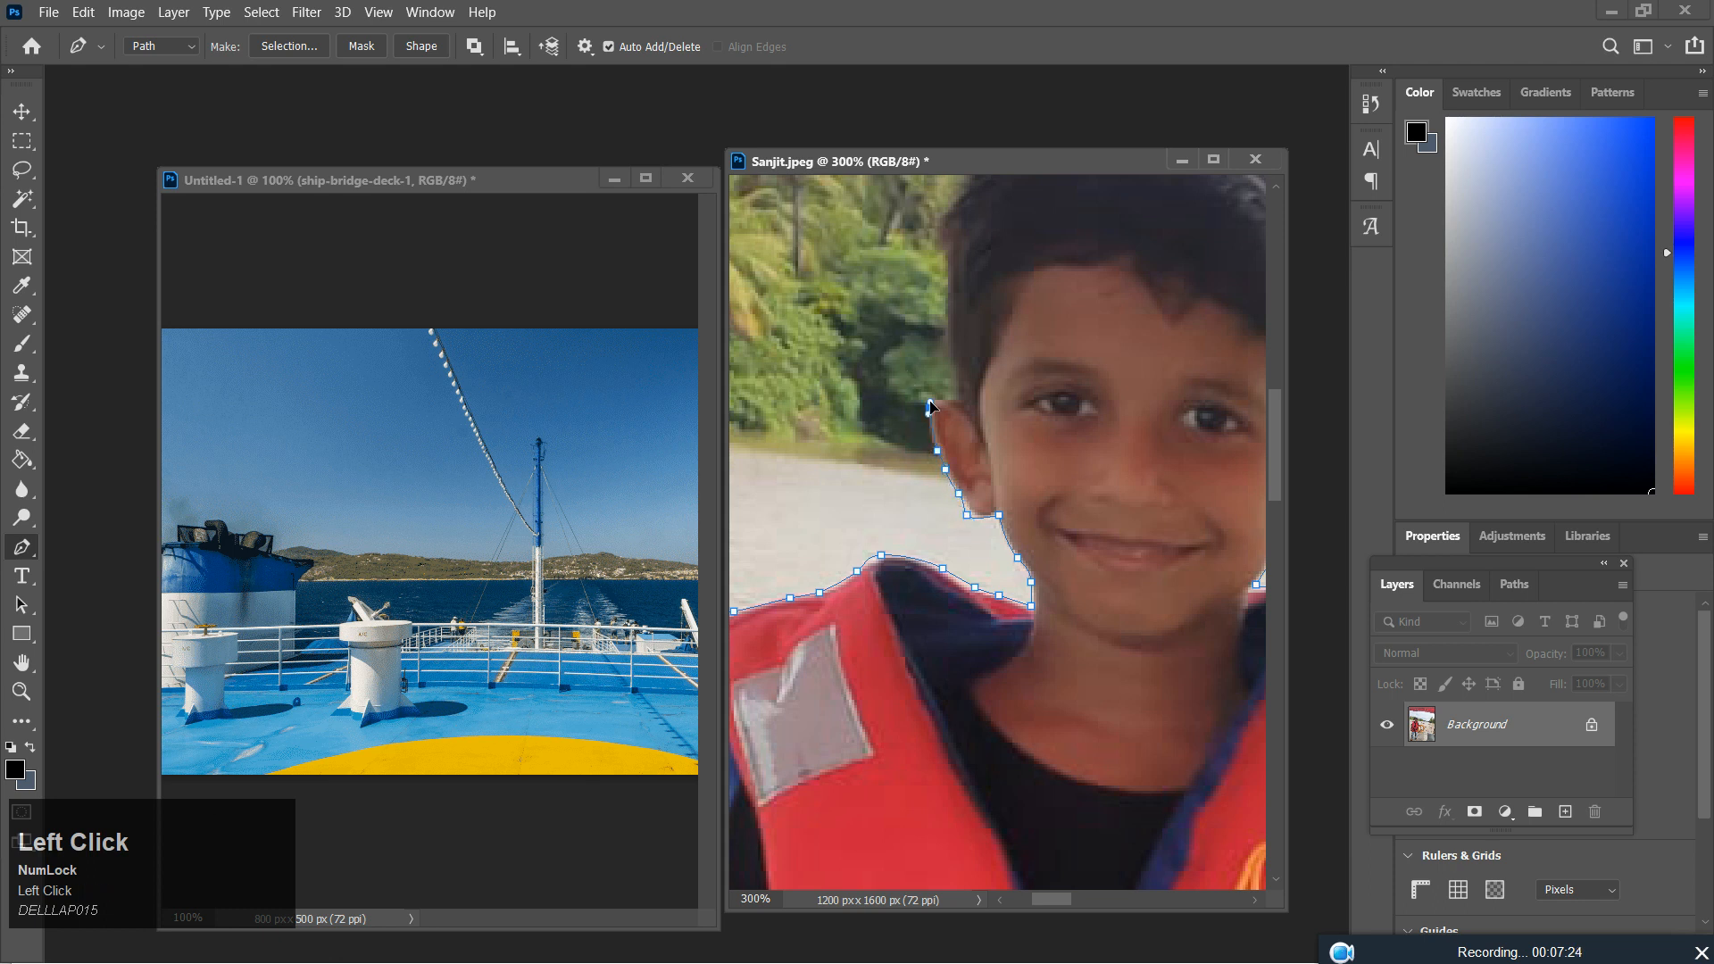
drag(943, 397, 963, 389)
drag(947, 325, 967, 552)
key(space)
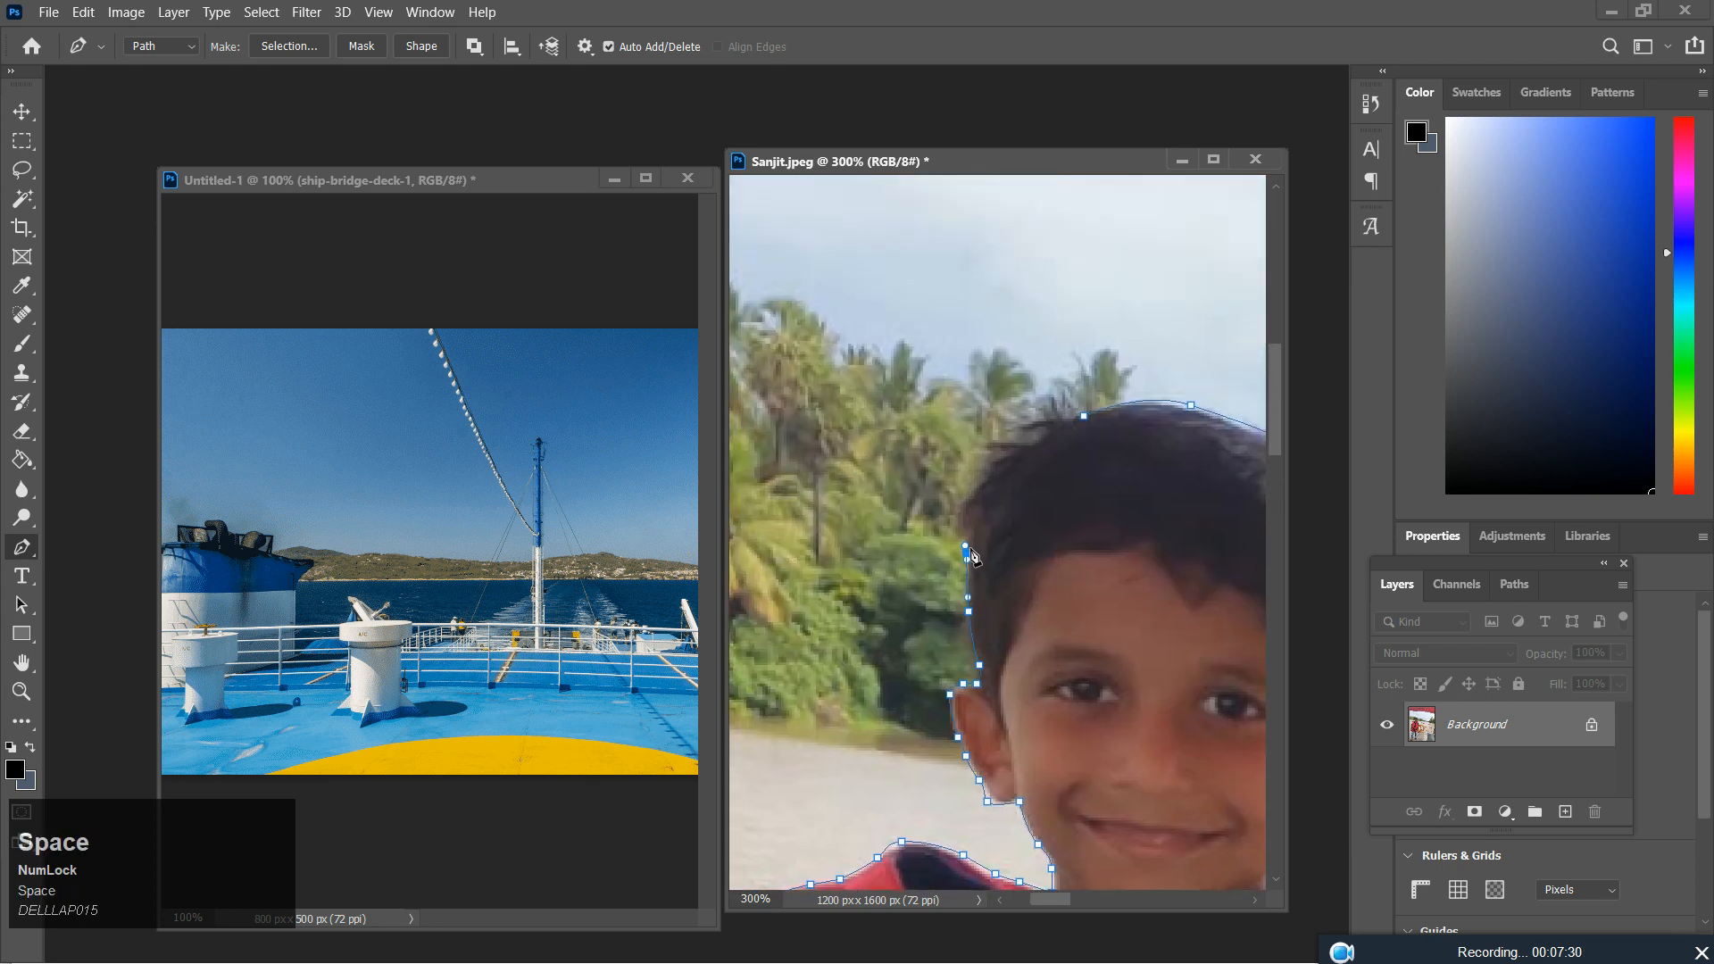
Trace the path over the upper curve of the hair and close it at its starting anchor point
click(961, 516)
click(975, 487)
click(1003, 459)
click(1034, 438)
click(1082, 417)
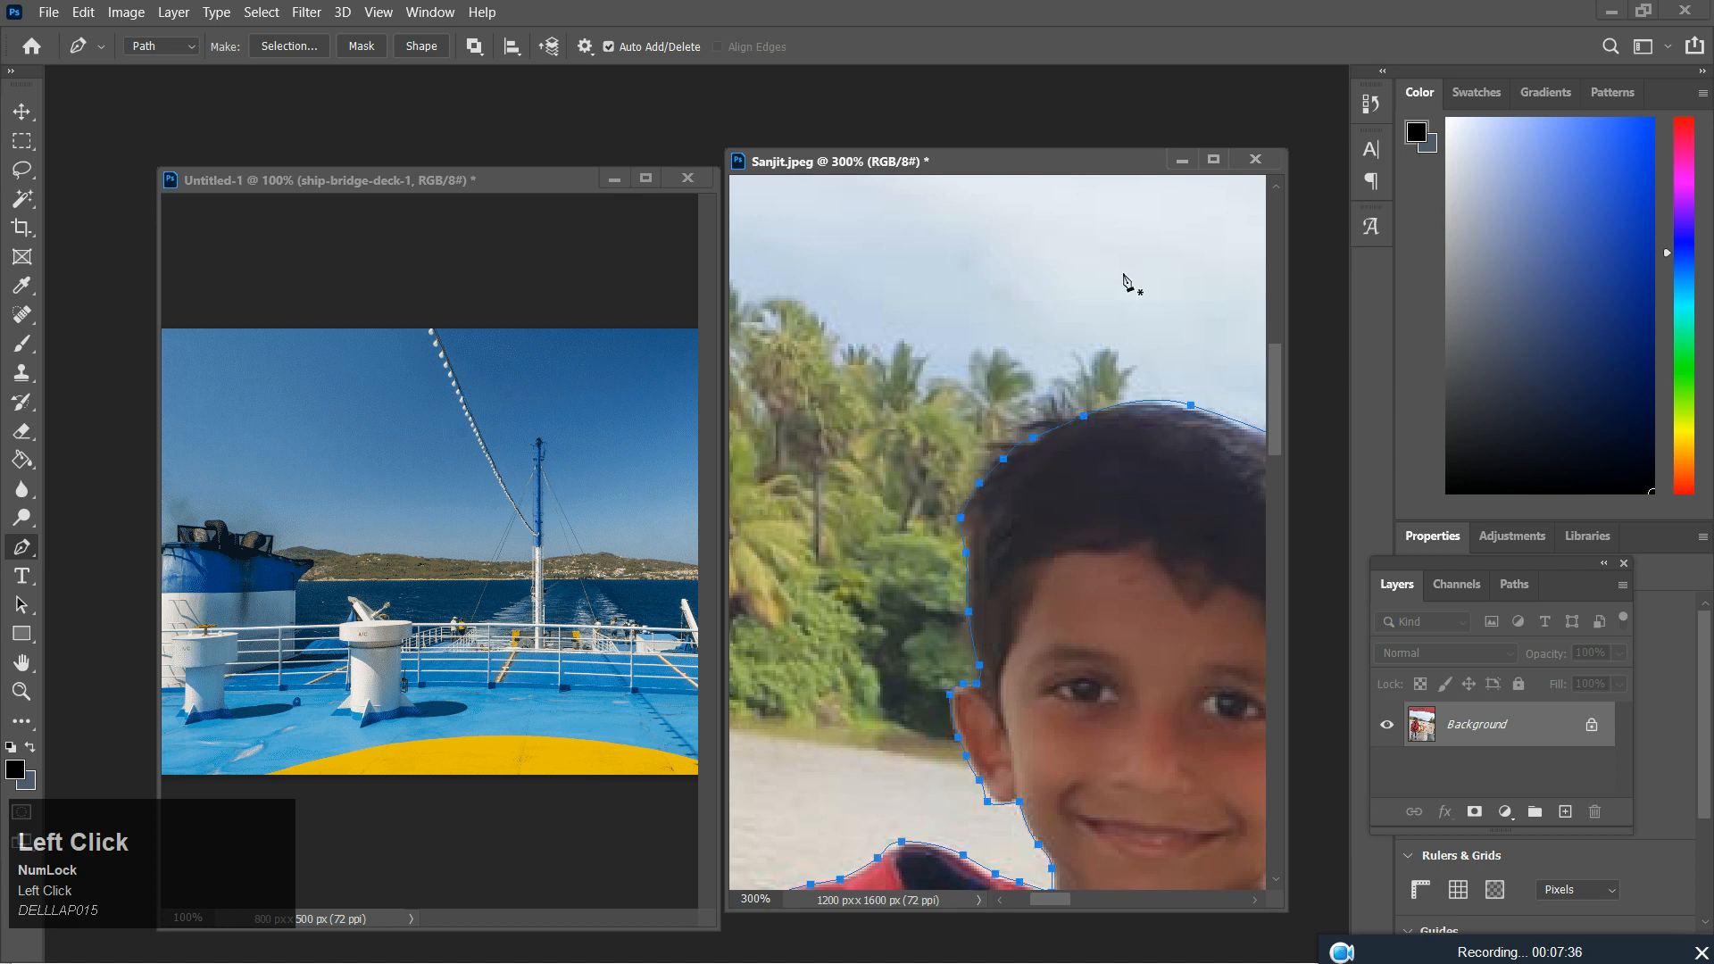
scroll(1094, 263, right, 2)
scroll(1036, 386, down, 1)
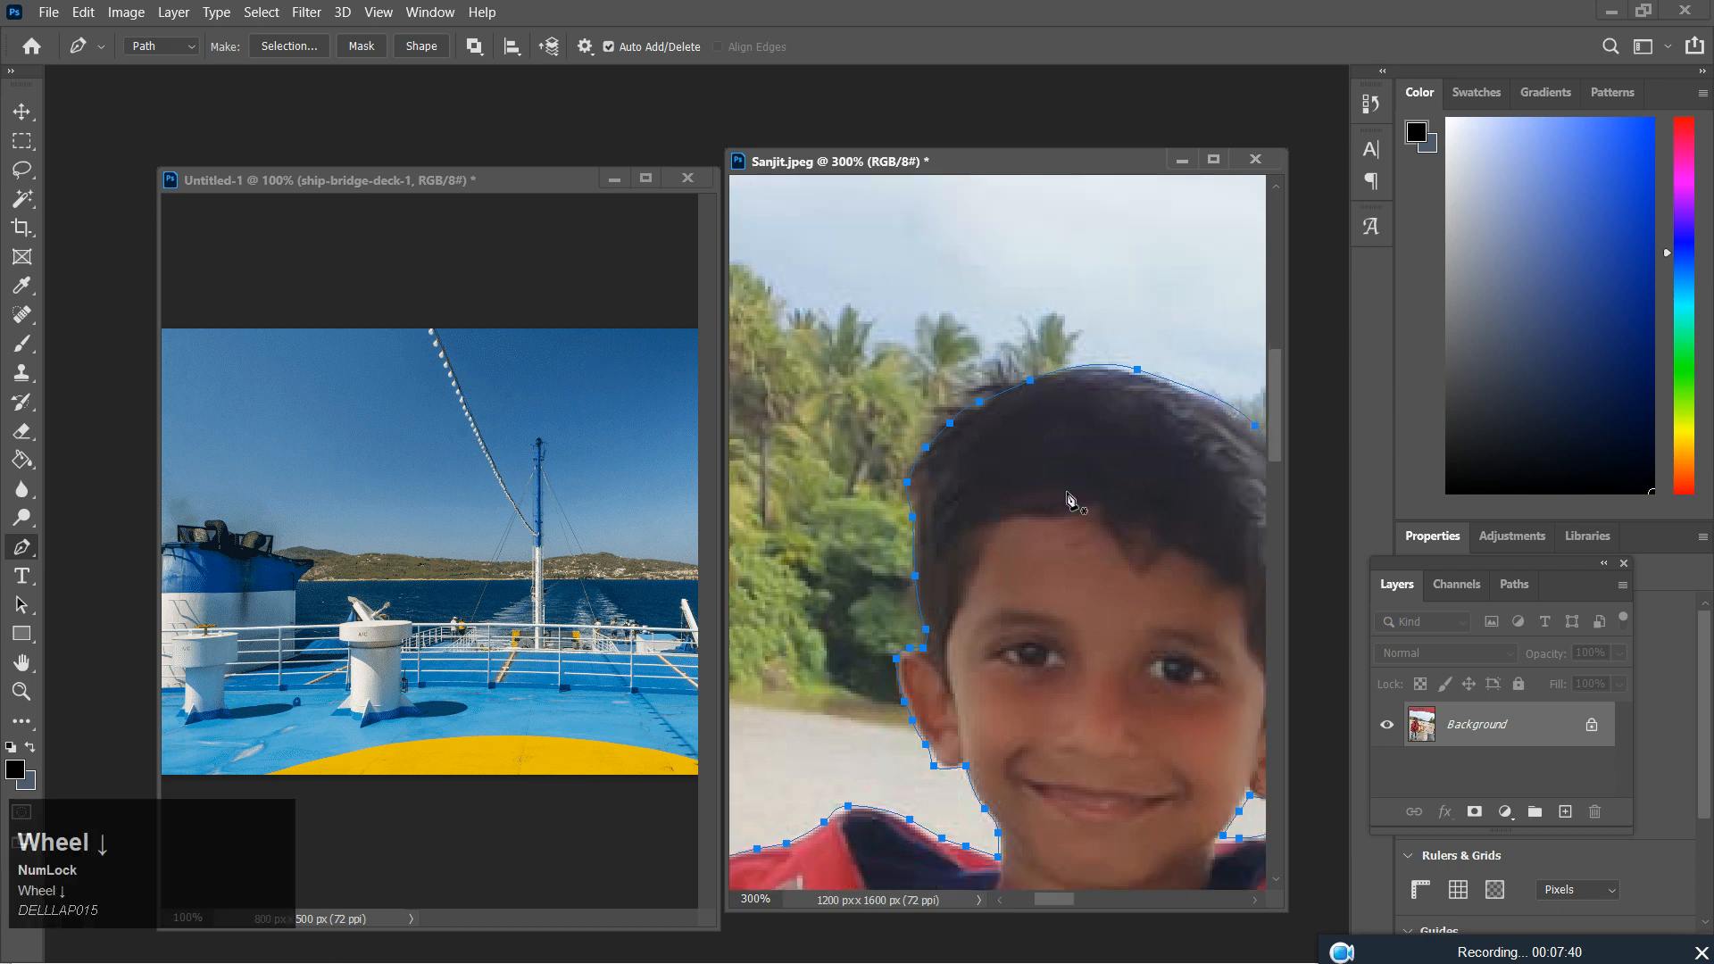
Load the work path around the boy as a selection and return to the layer list
click(1508, 584)
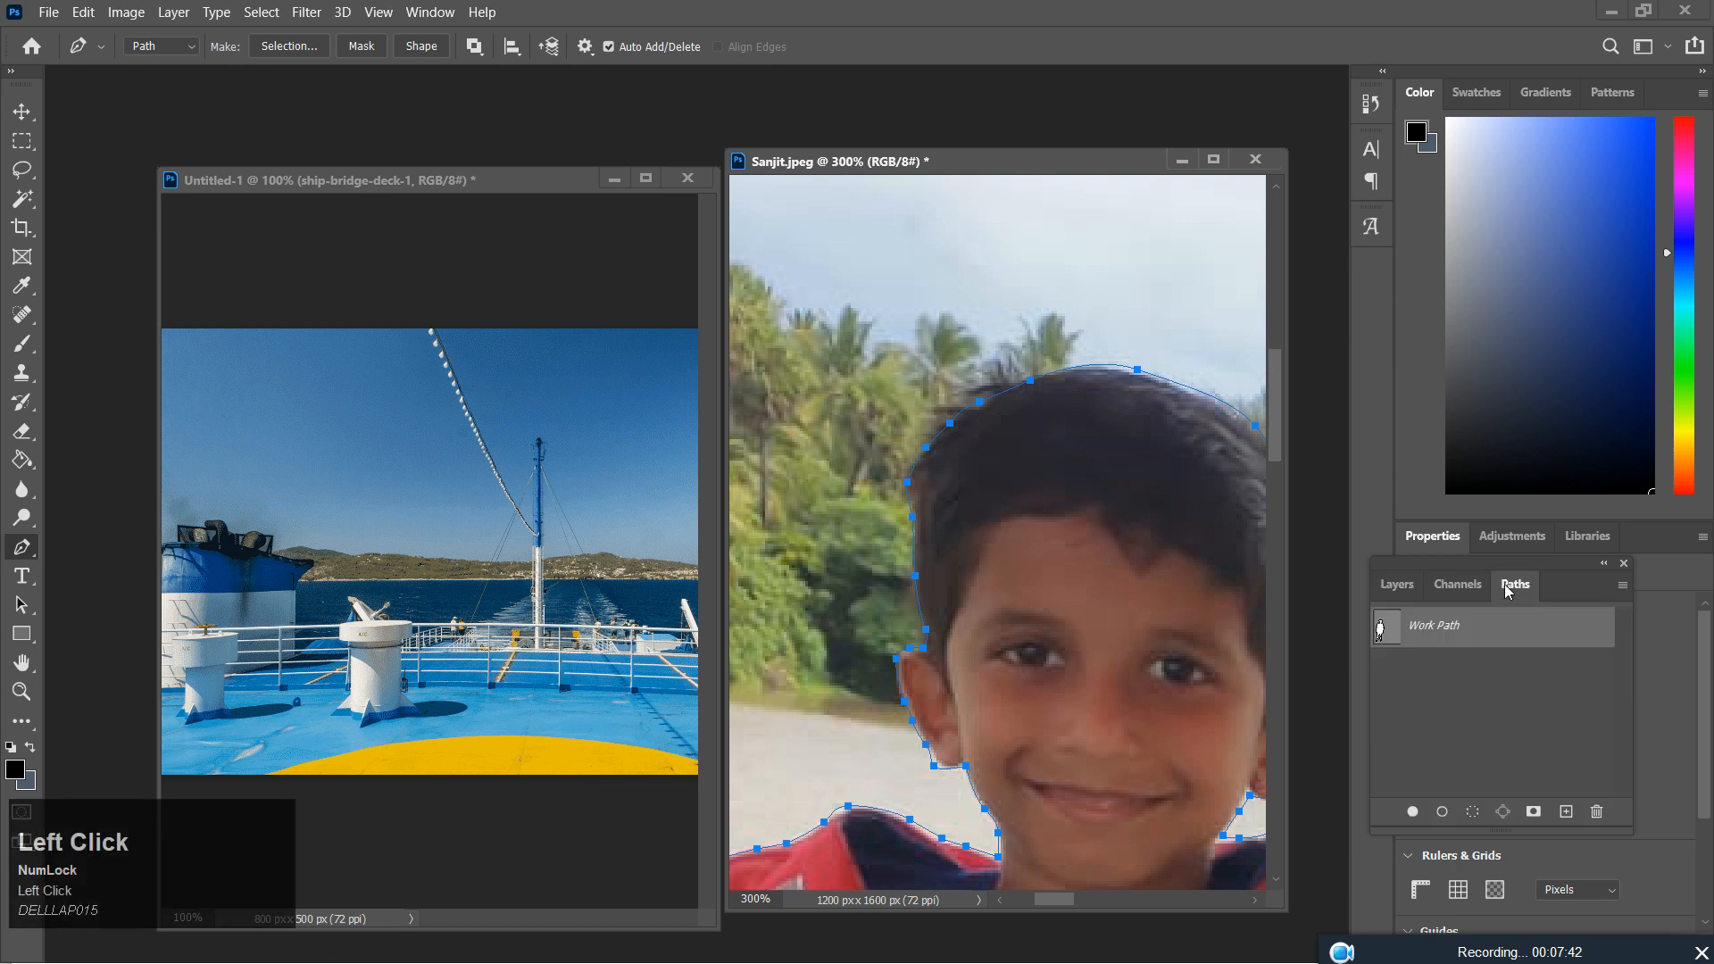
ctrl+click(1382, 630)
click(1394, 587)
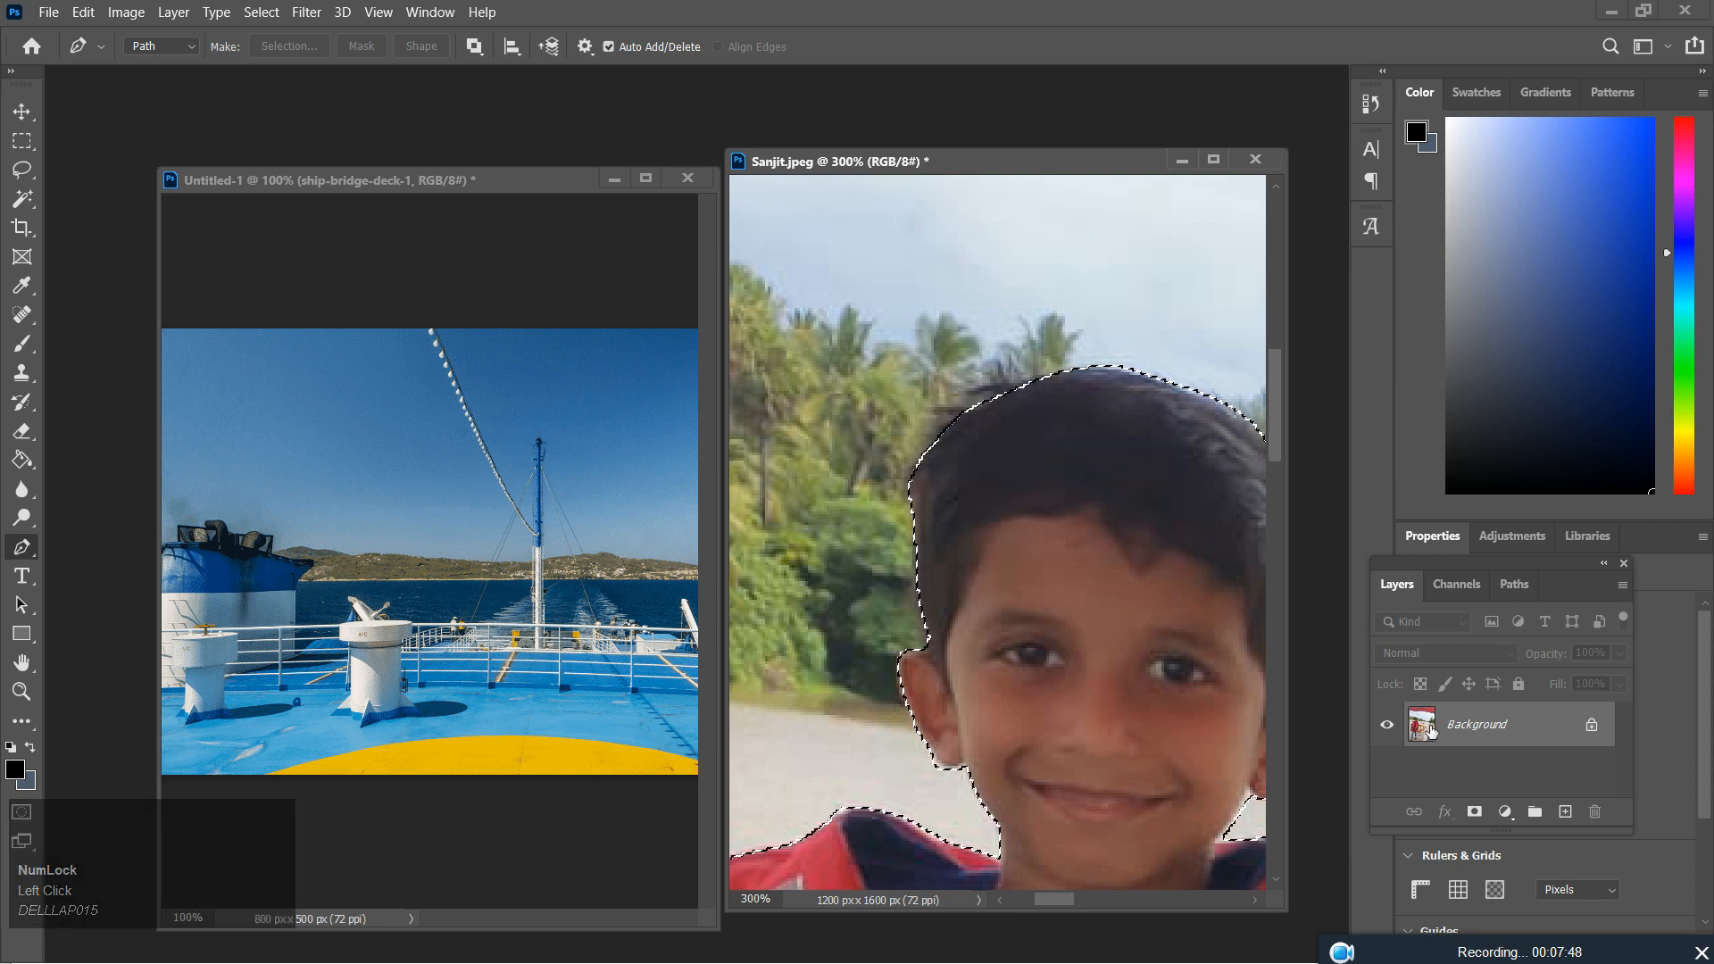
Feather the selection around the boy with a radius of 1.5 pixels
key(shift)
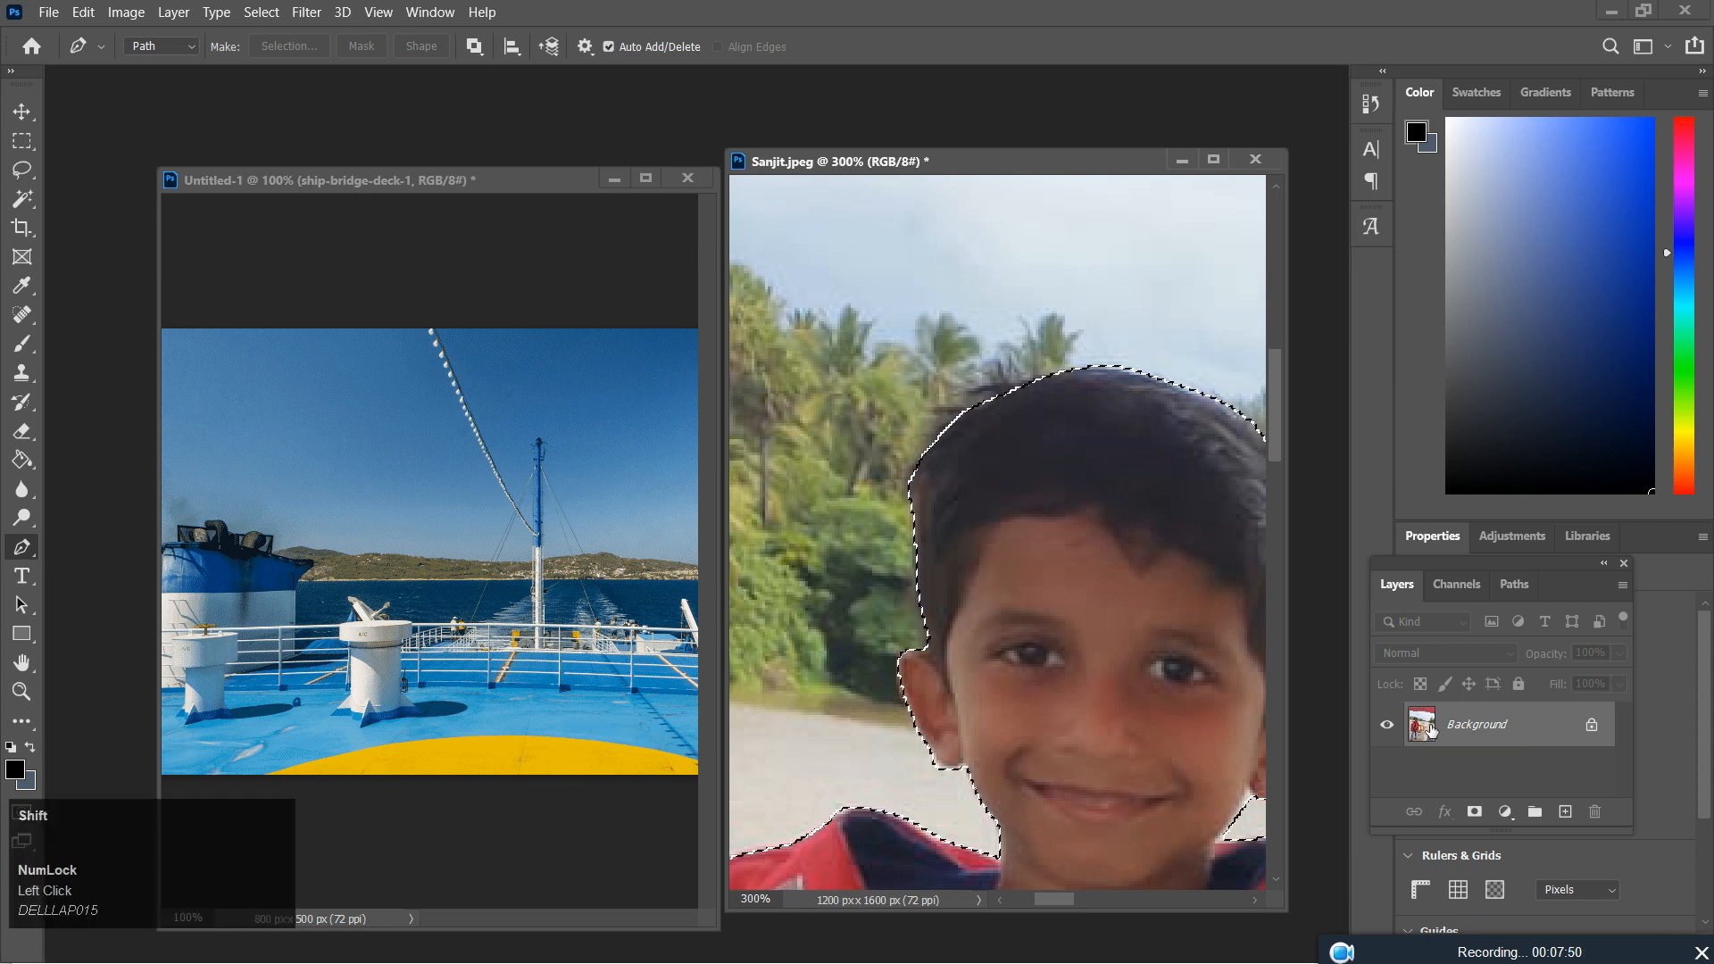
key(shift+F6)
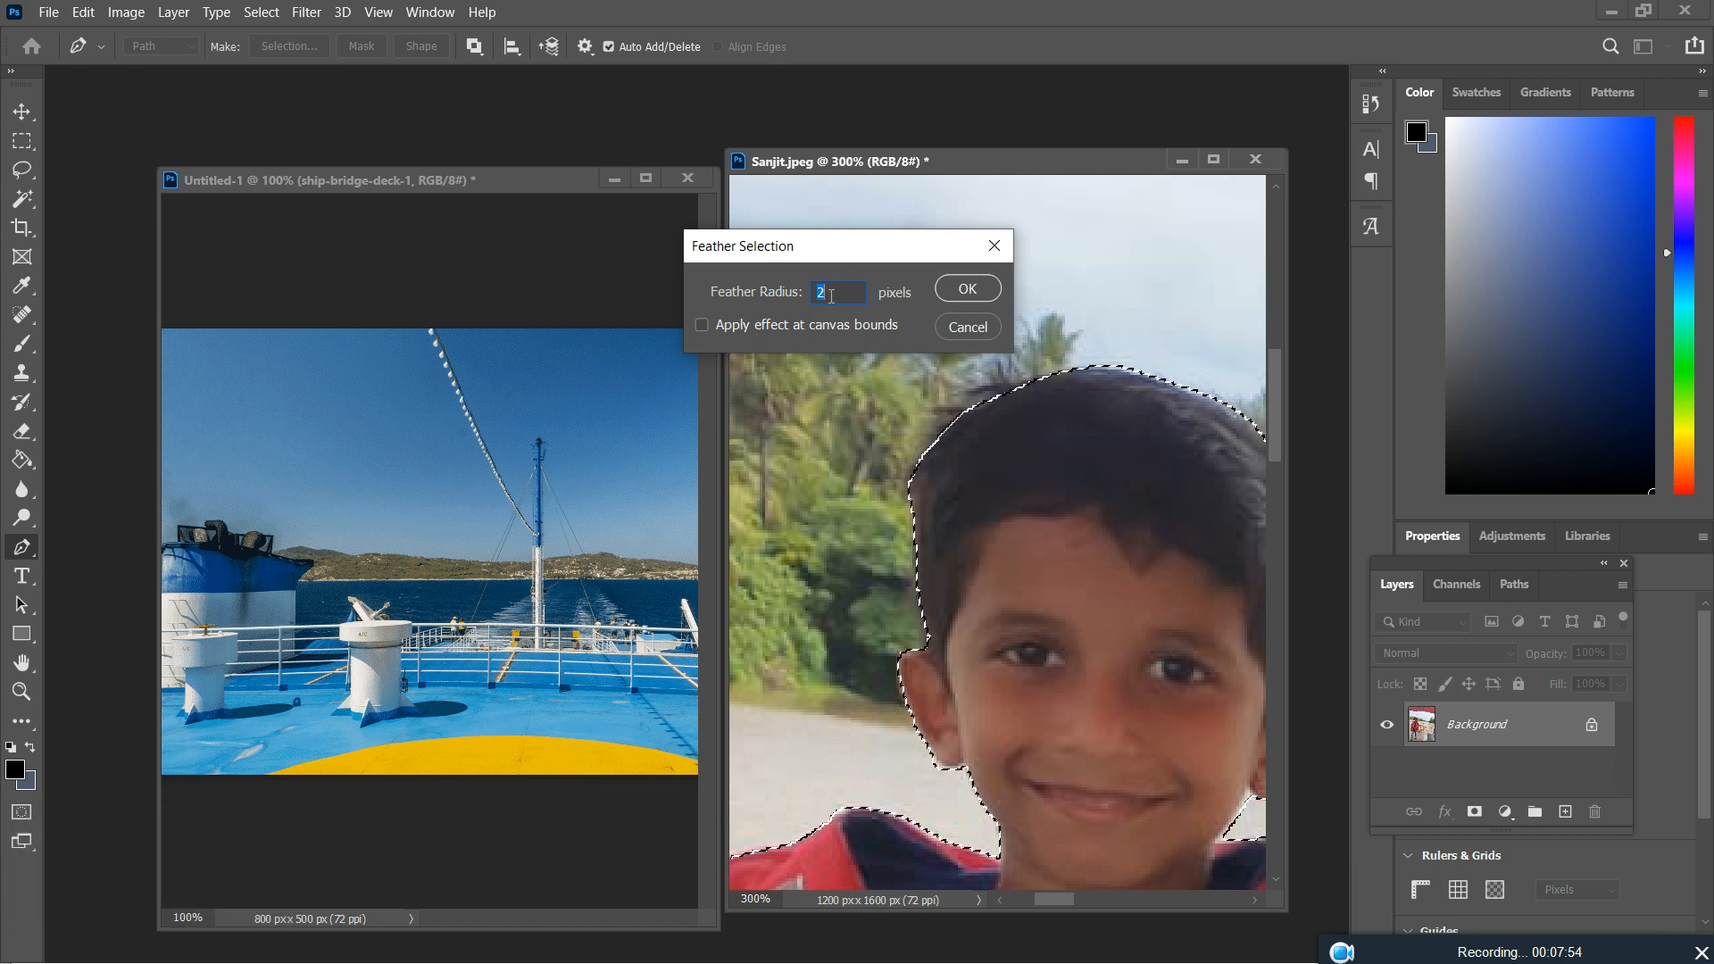
text(1.5)
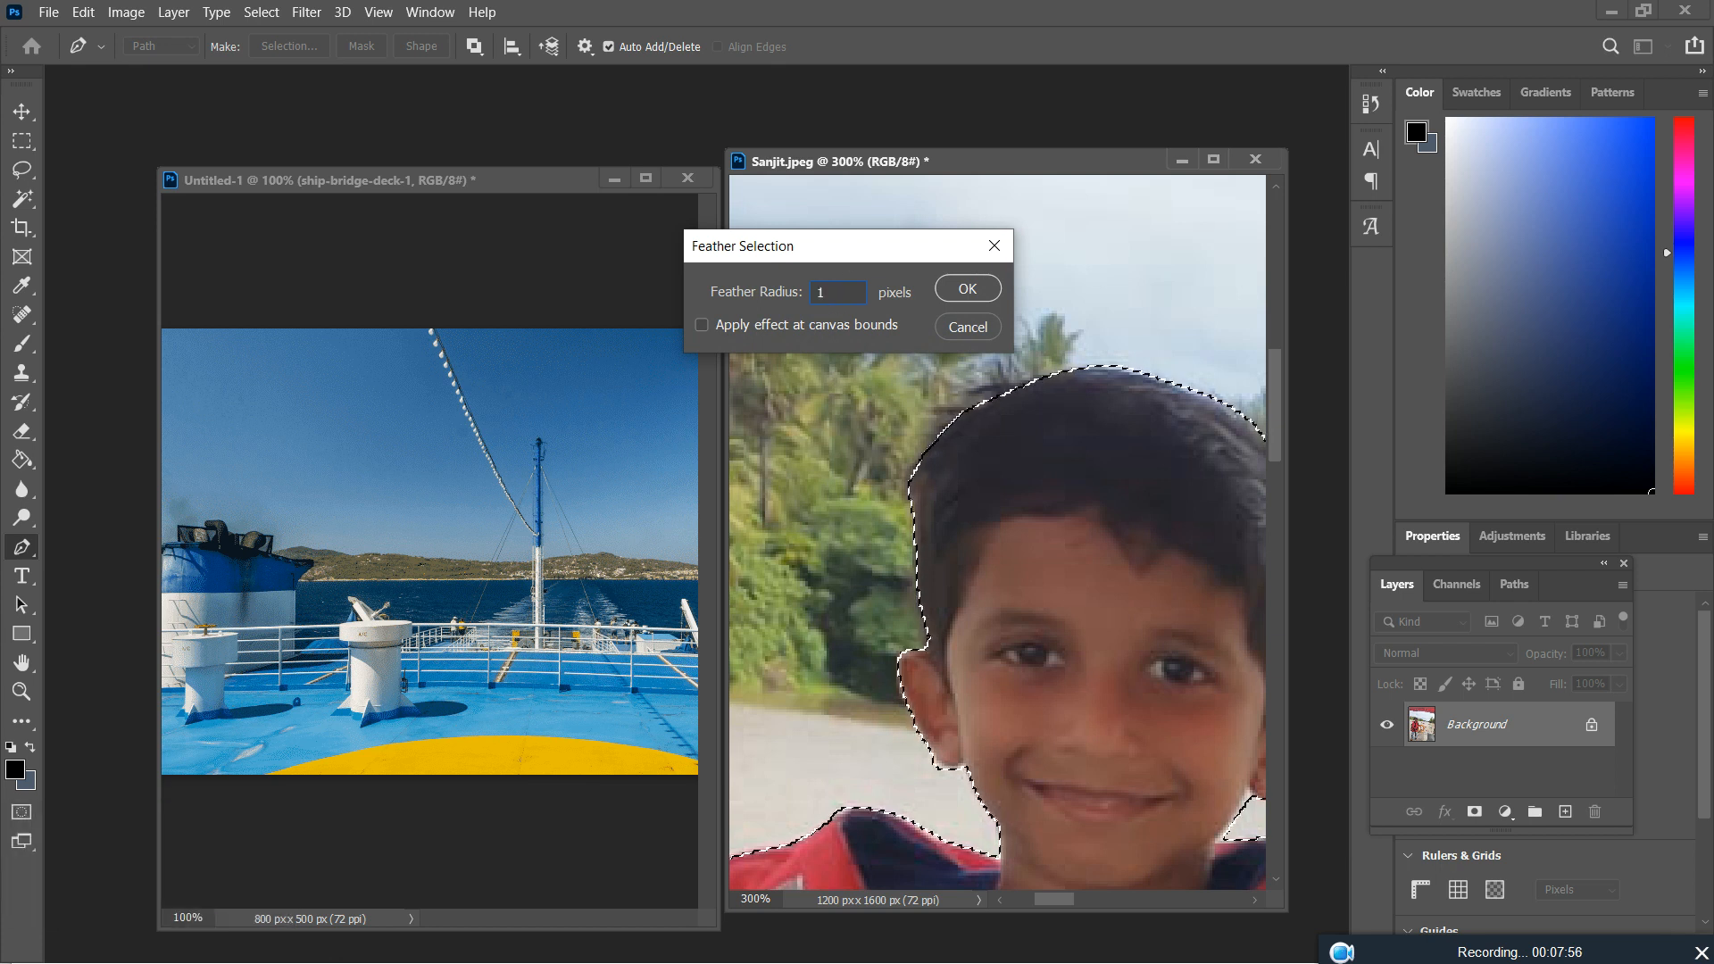
click(967, 288)
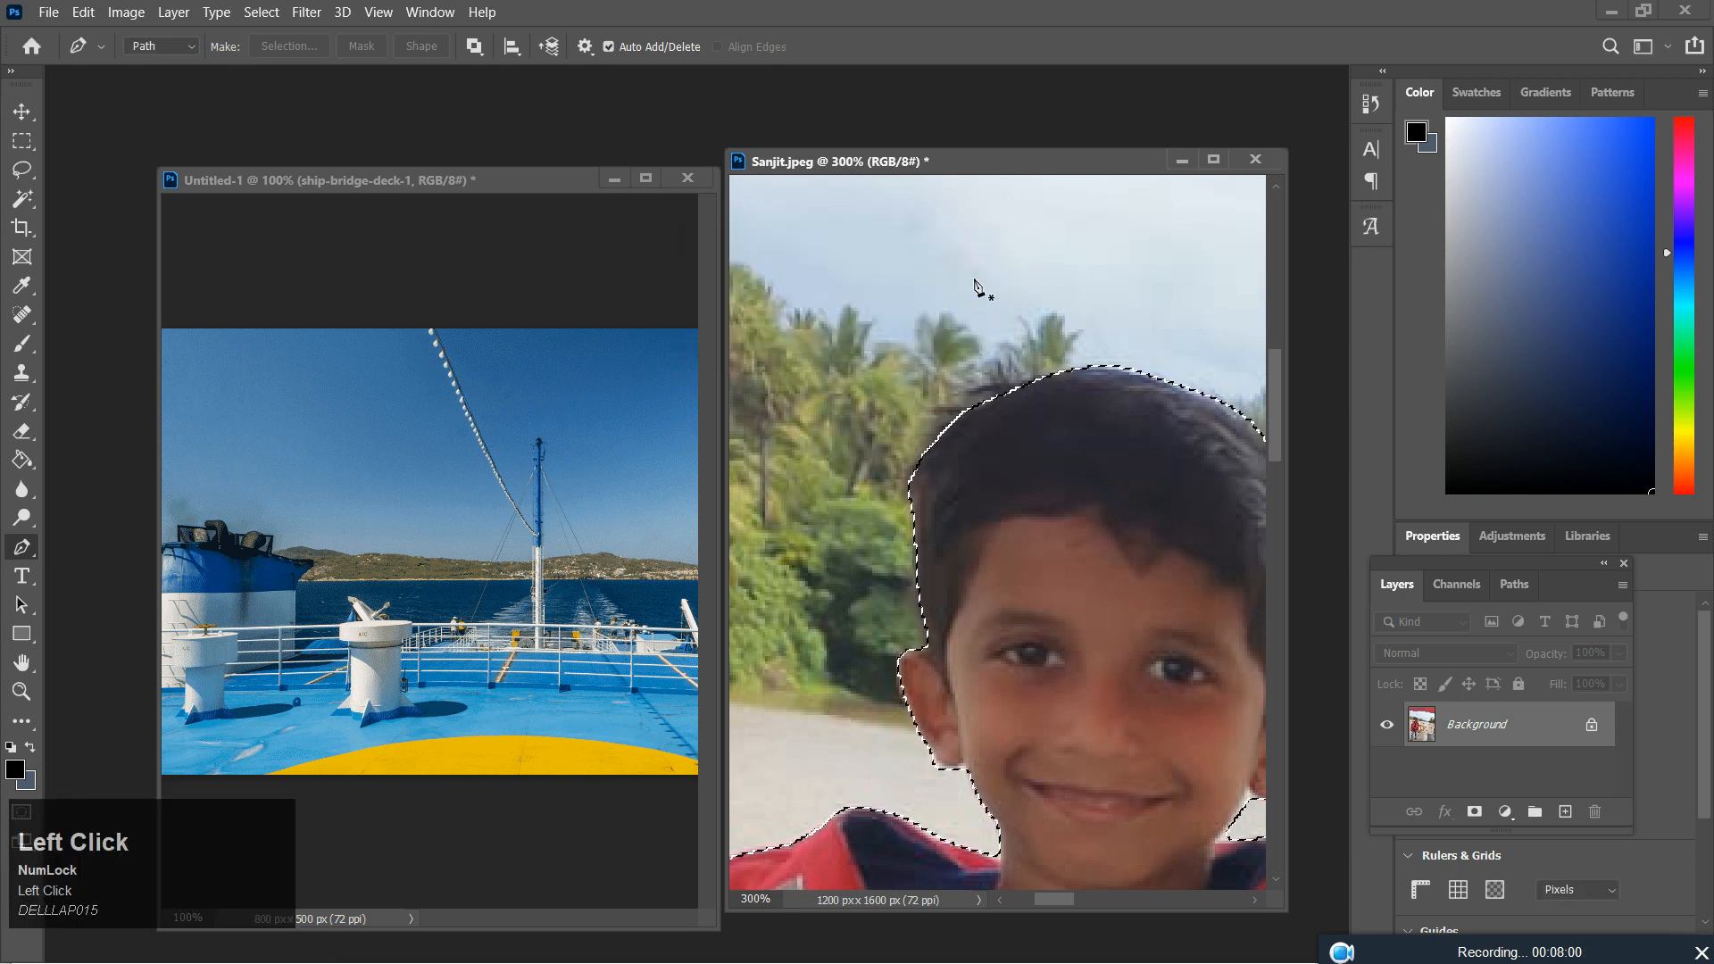
Copy the selected boy onto a new layer and hide the original Background layer
key(ctrl+c)
key(ctrl+v)
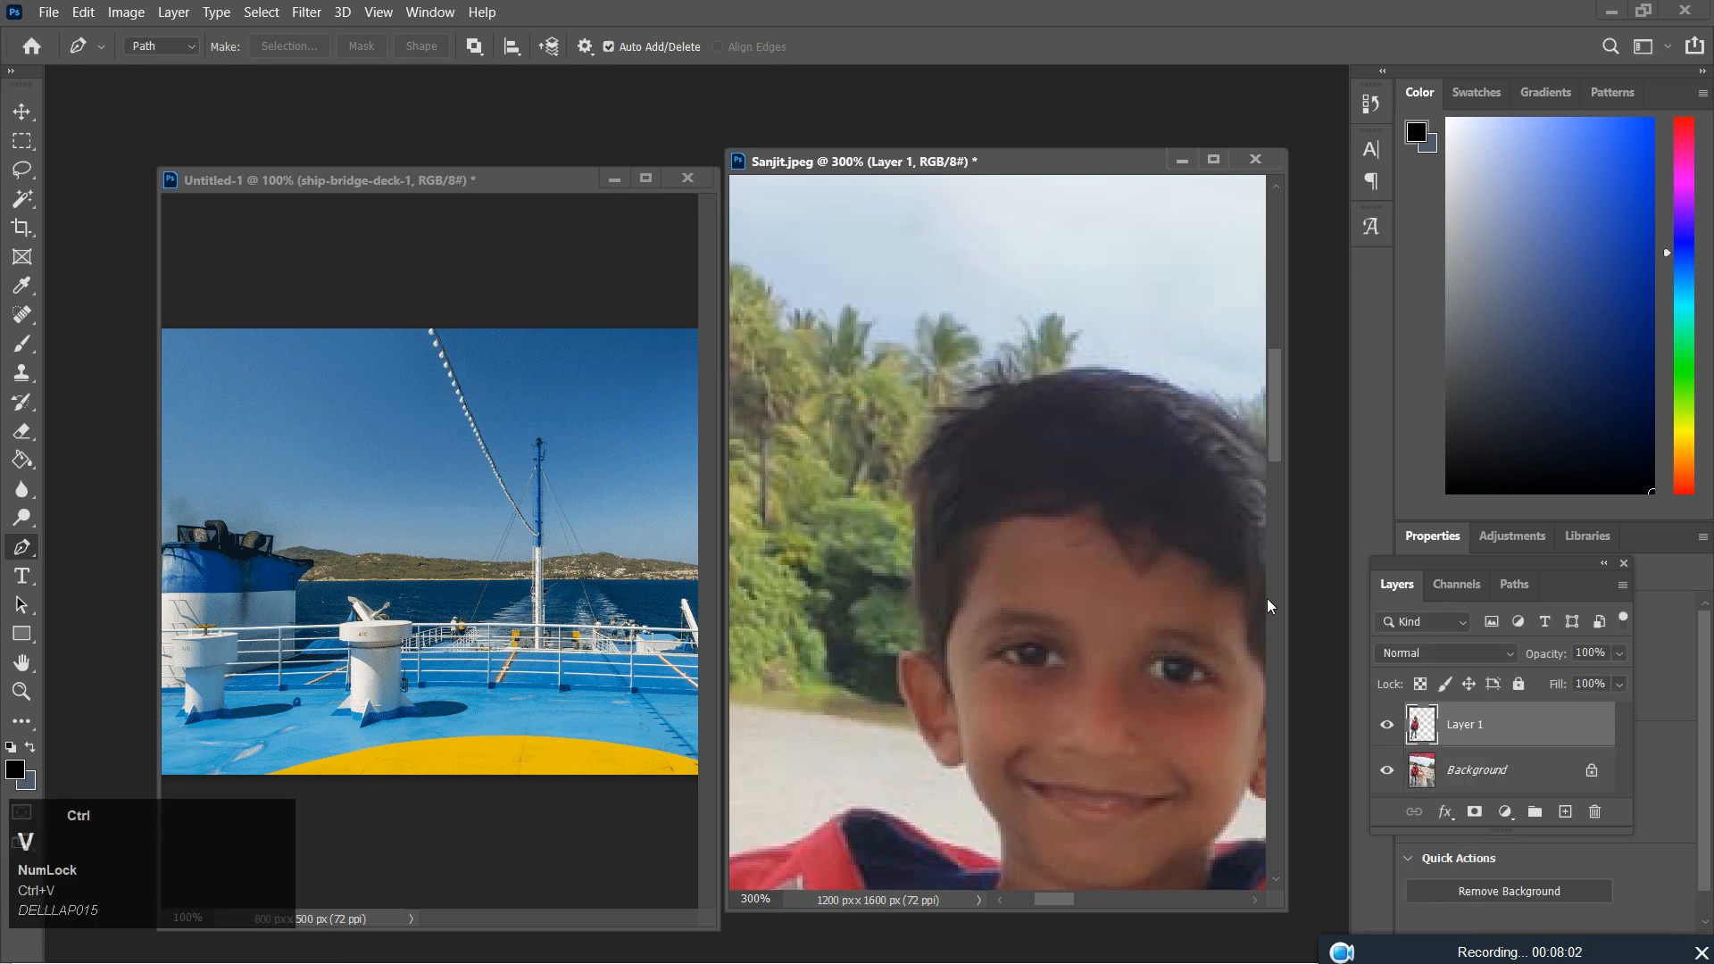
click(1386, 771)
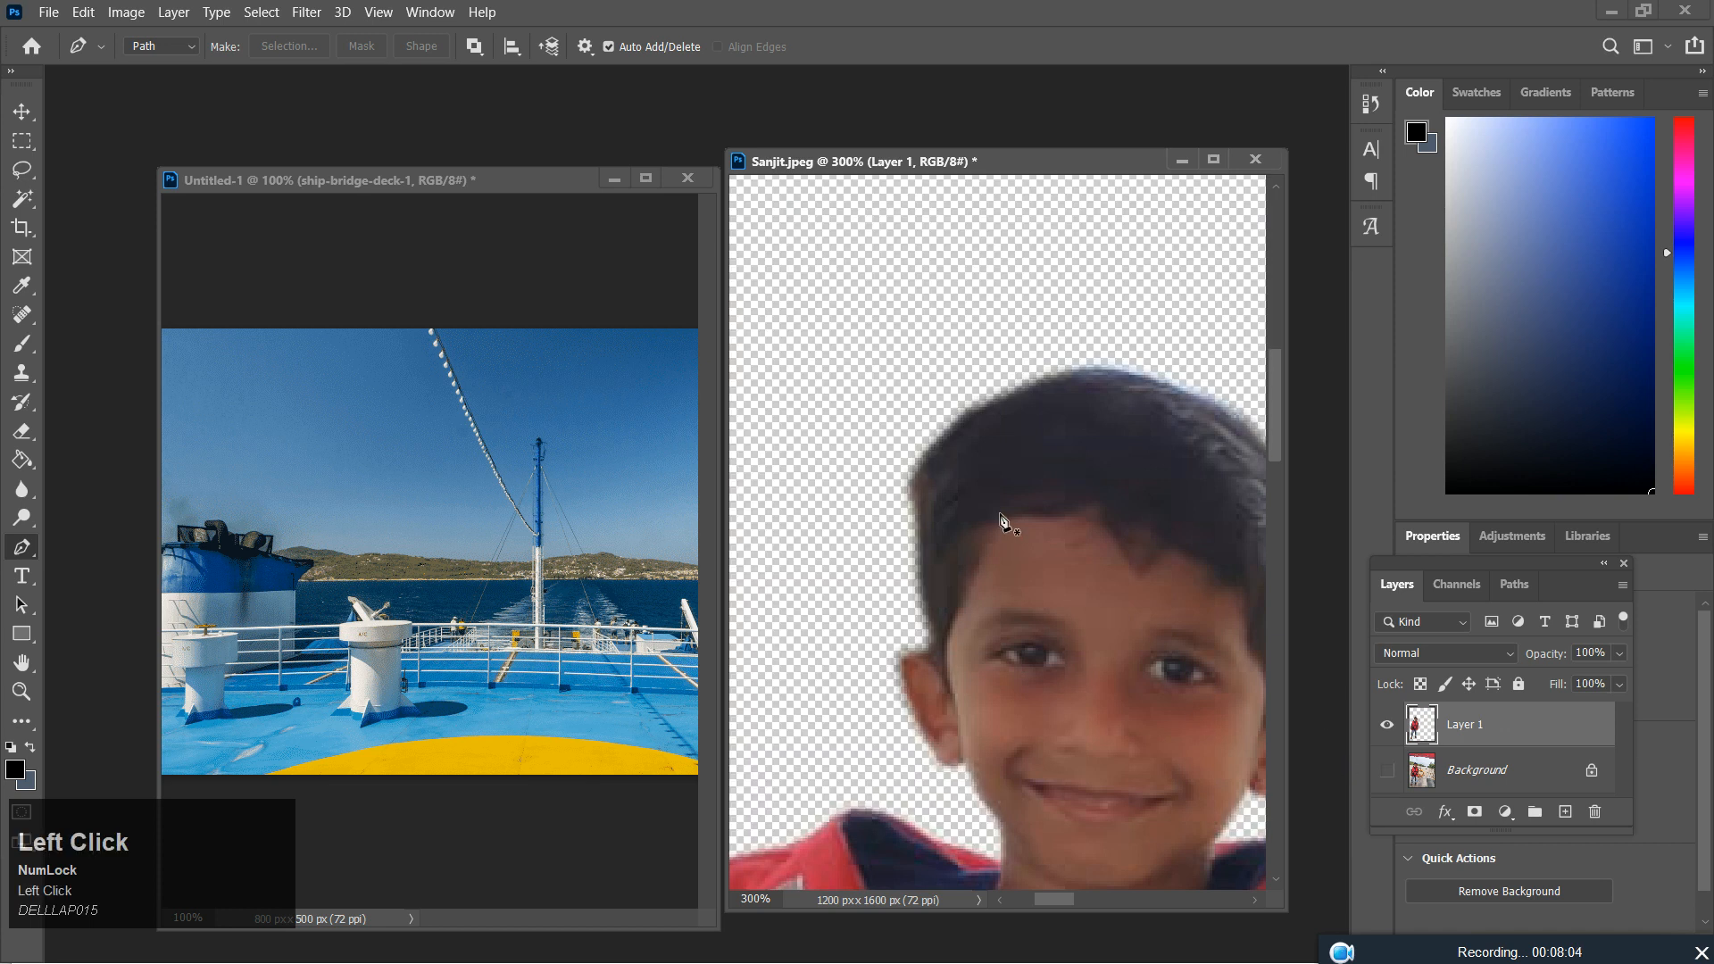
key(ctrl+minus)
key(ctrl+minus)
key(ctrl+minus)
key(ctrl+minus)
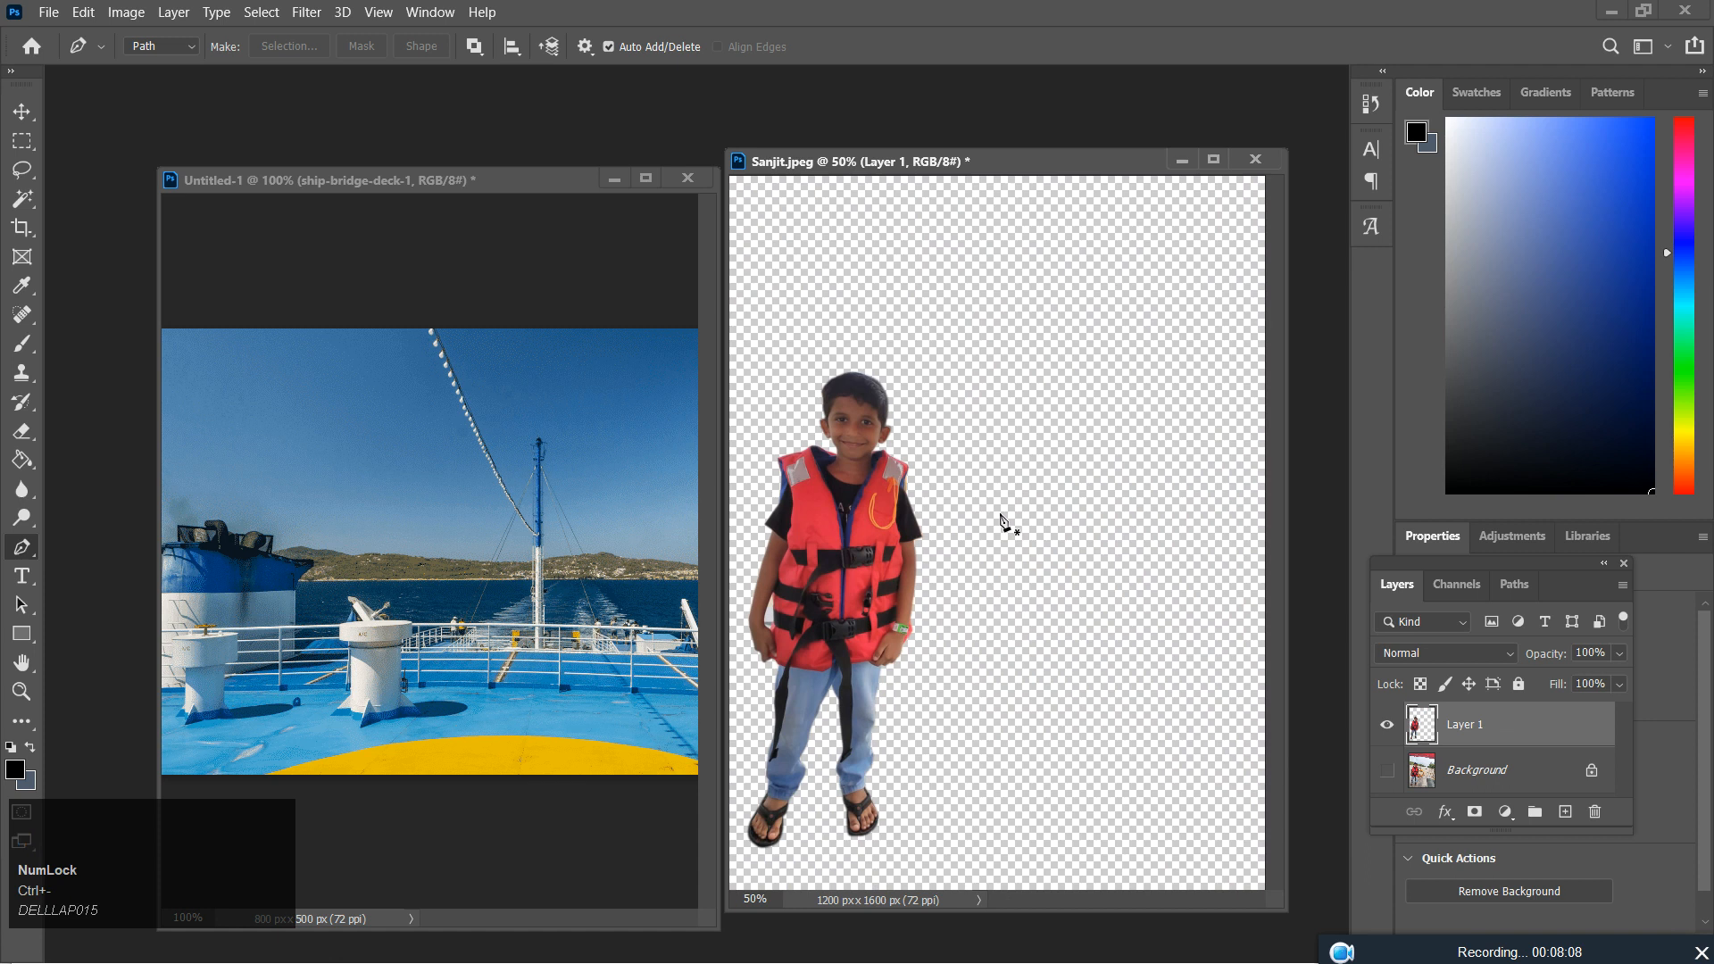
Save the cutout document as a Photoshop PSD file with its layers in the Images folder
click(22, 111)
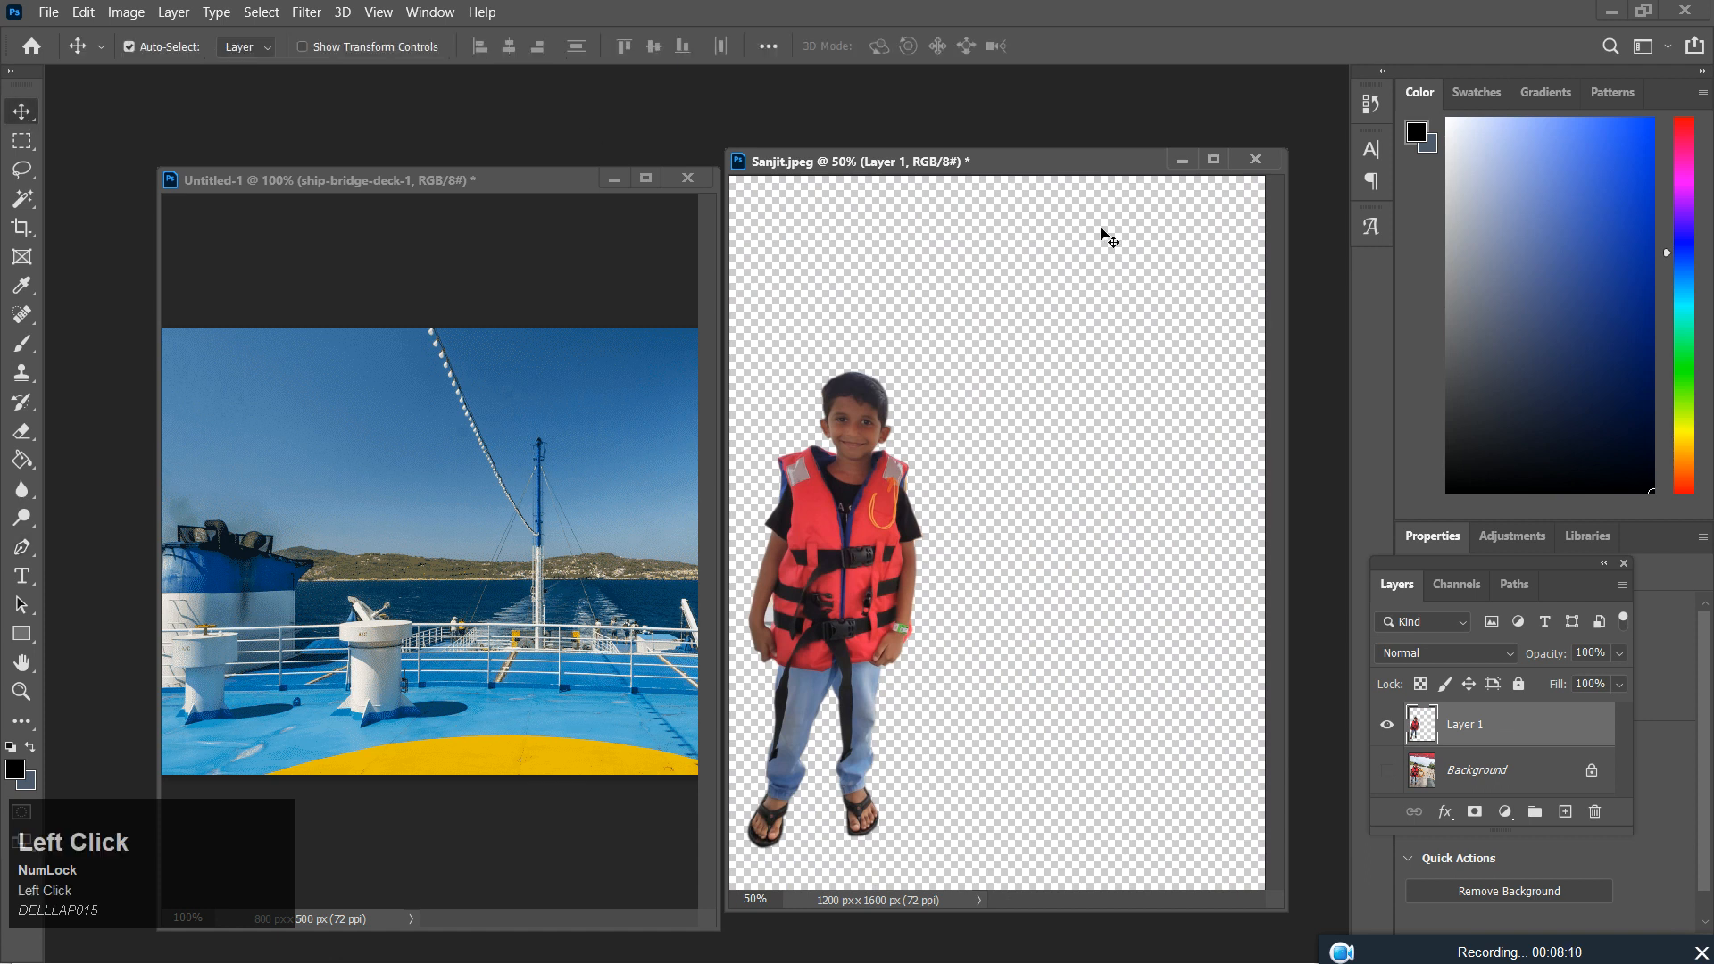
drag(902, 161, 957, 172)
click(48, 13)
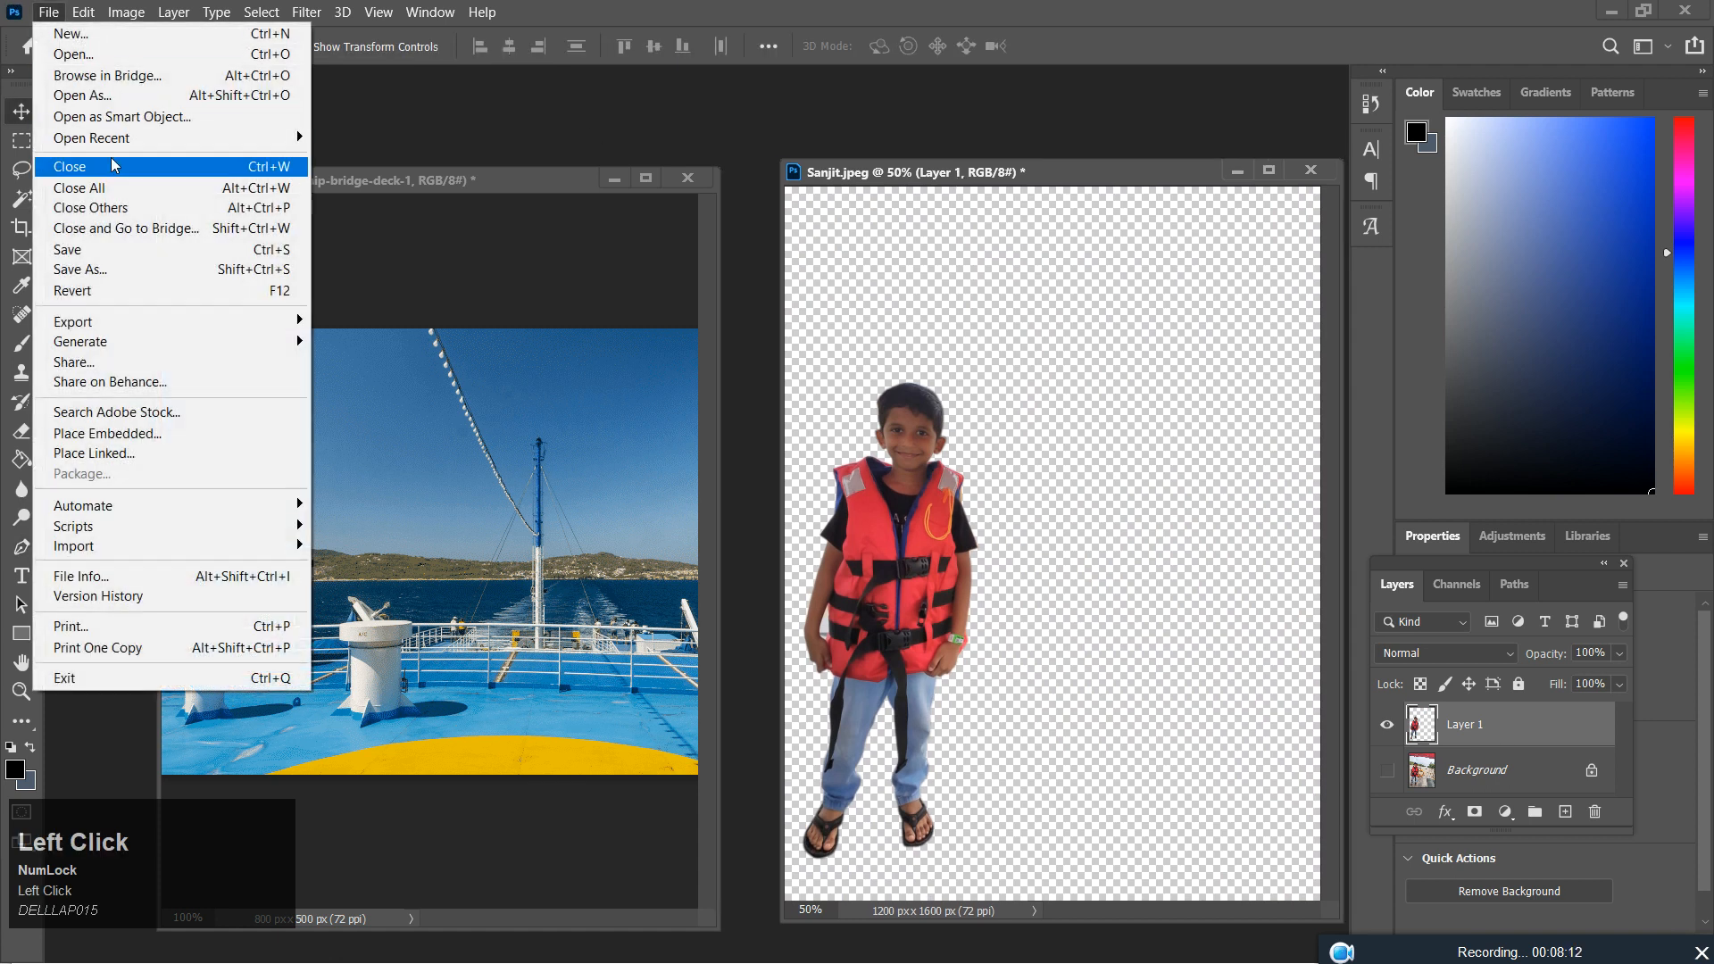
click(137, 273)
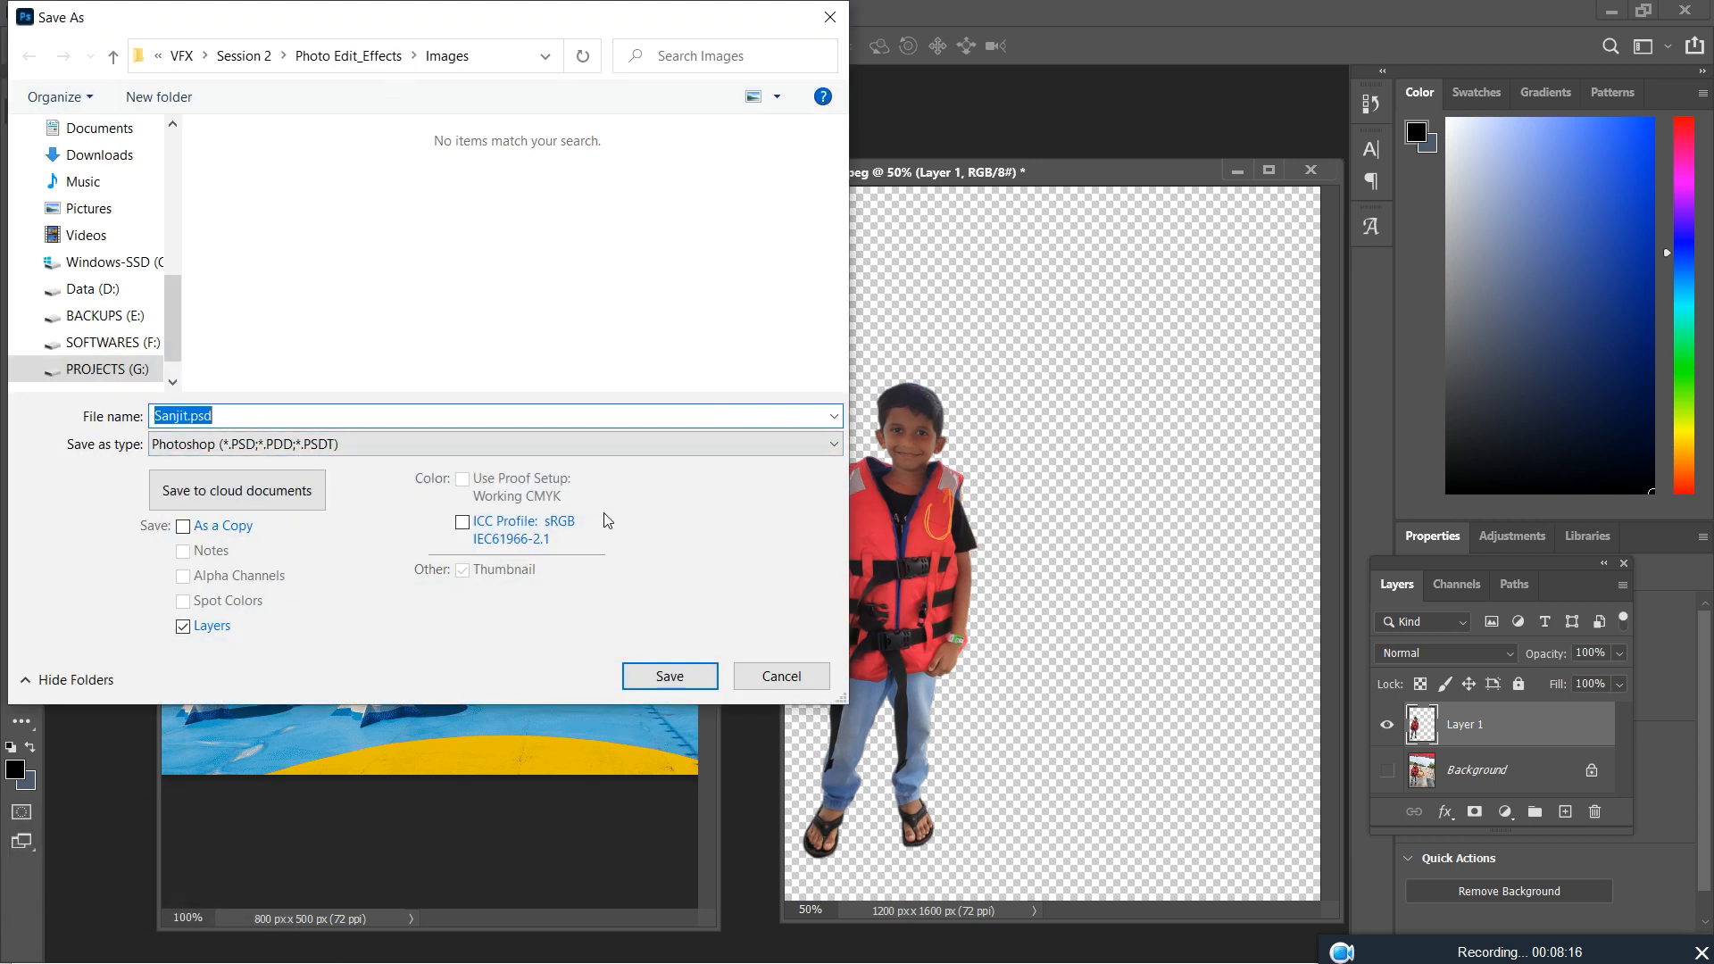
click(697, 680)
click(1109, 256)
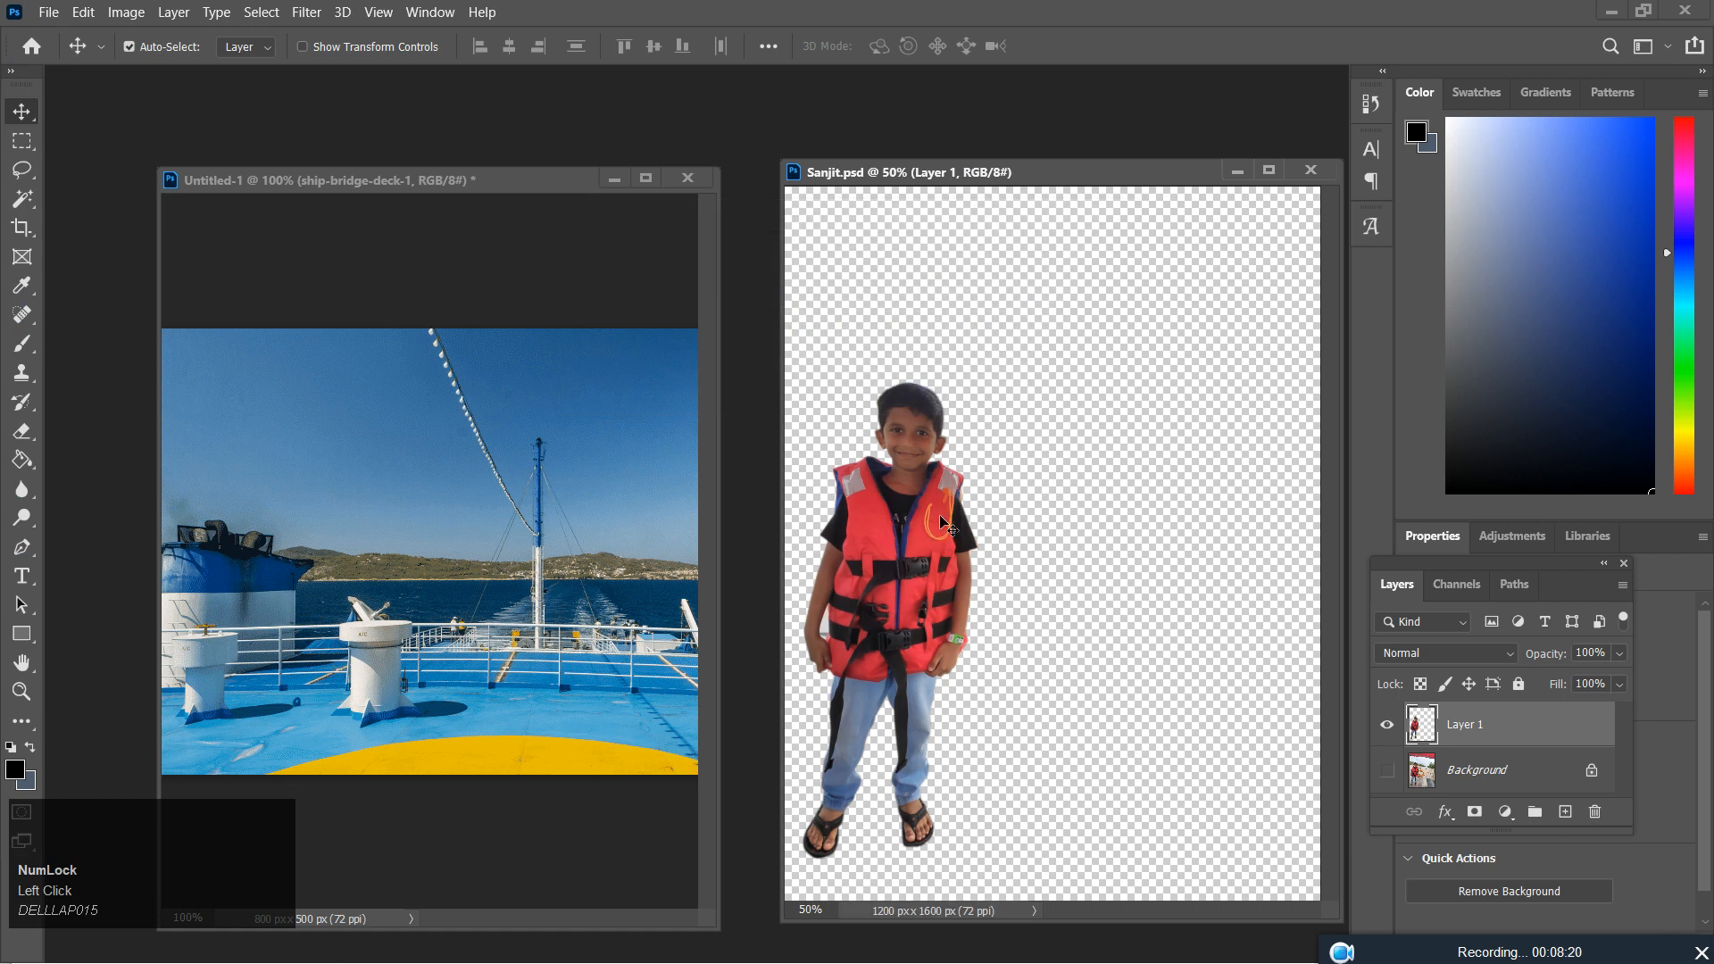
Copy the cut-out boy into the ship deck document with the Move tool and scale him down to about 30%
drag(915, 545, 500, 496)
key(ctrl+t)
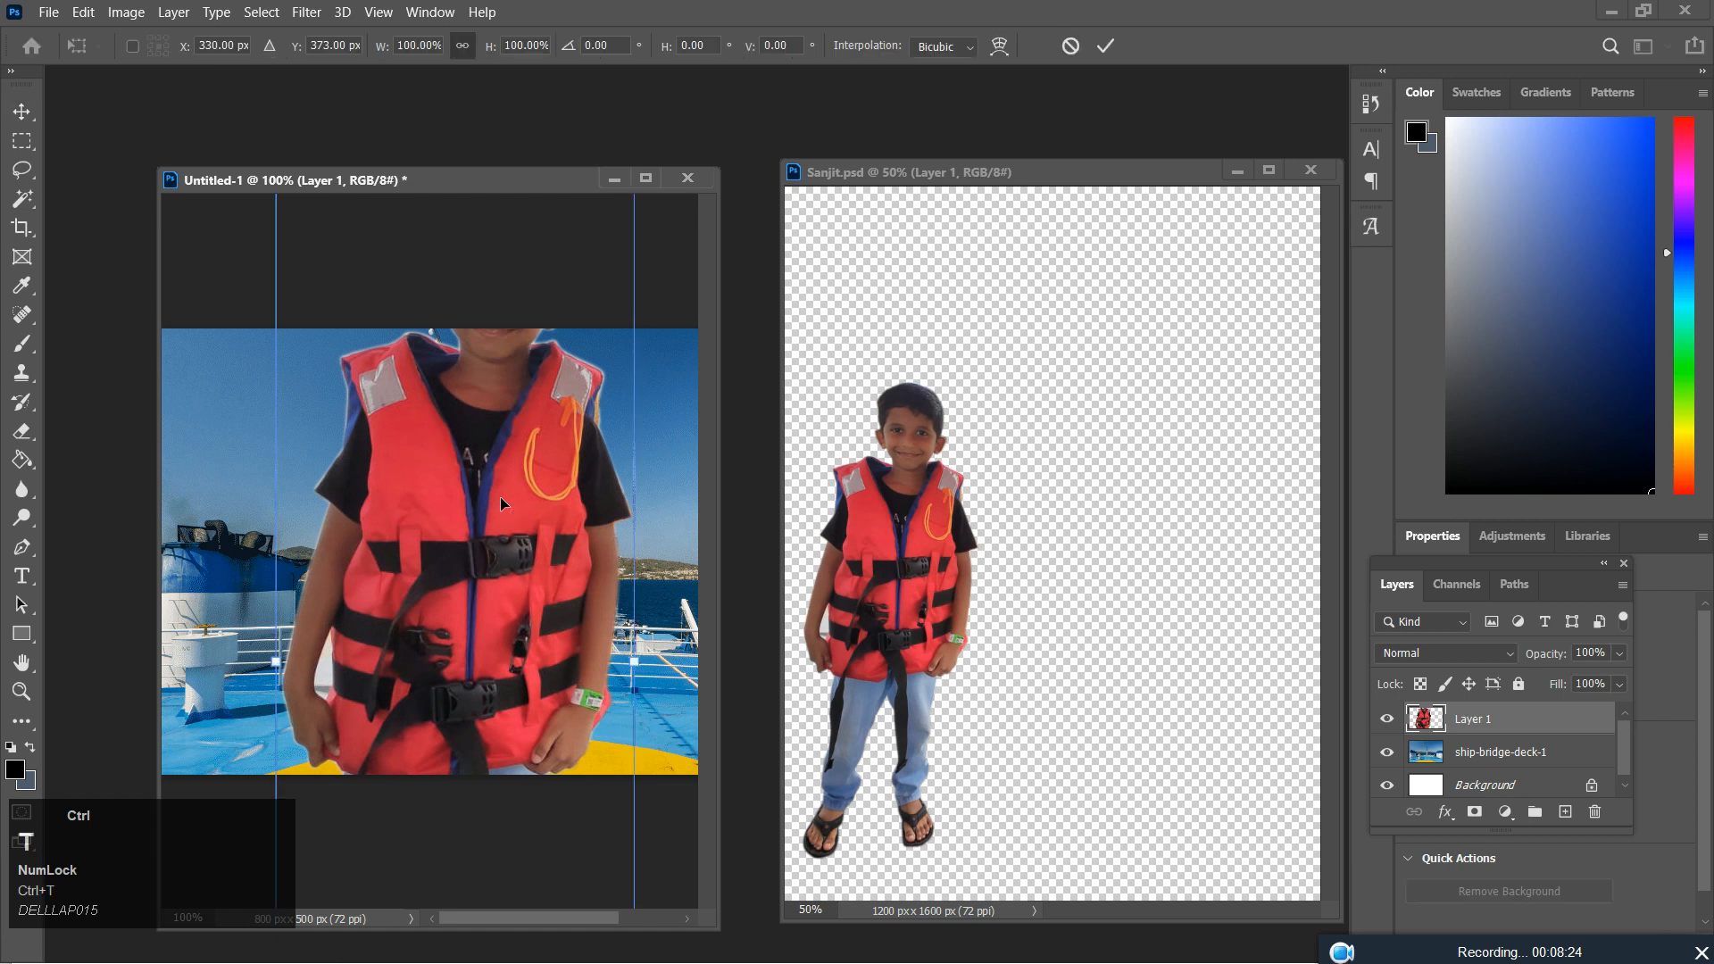
key(ctrl+minus)
key(ctrl+minus)
key(ctrl+minus)
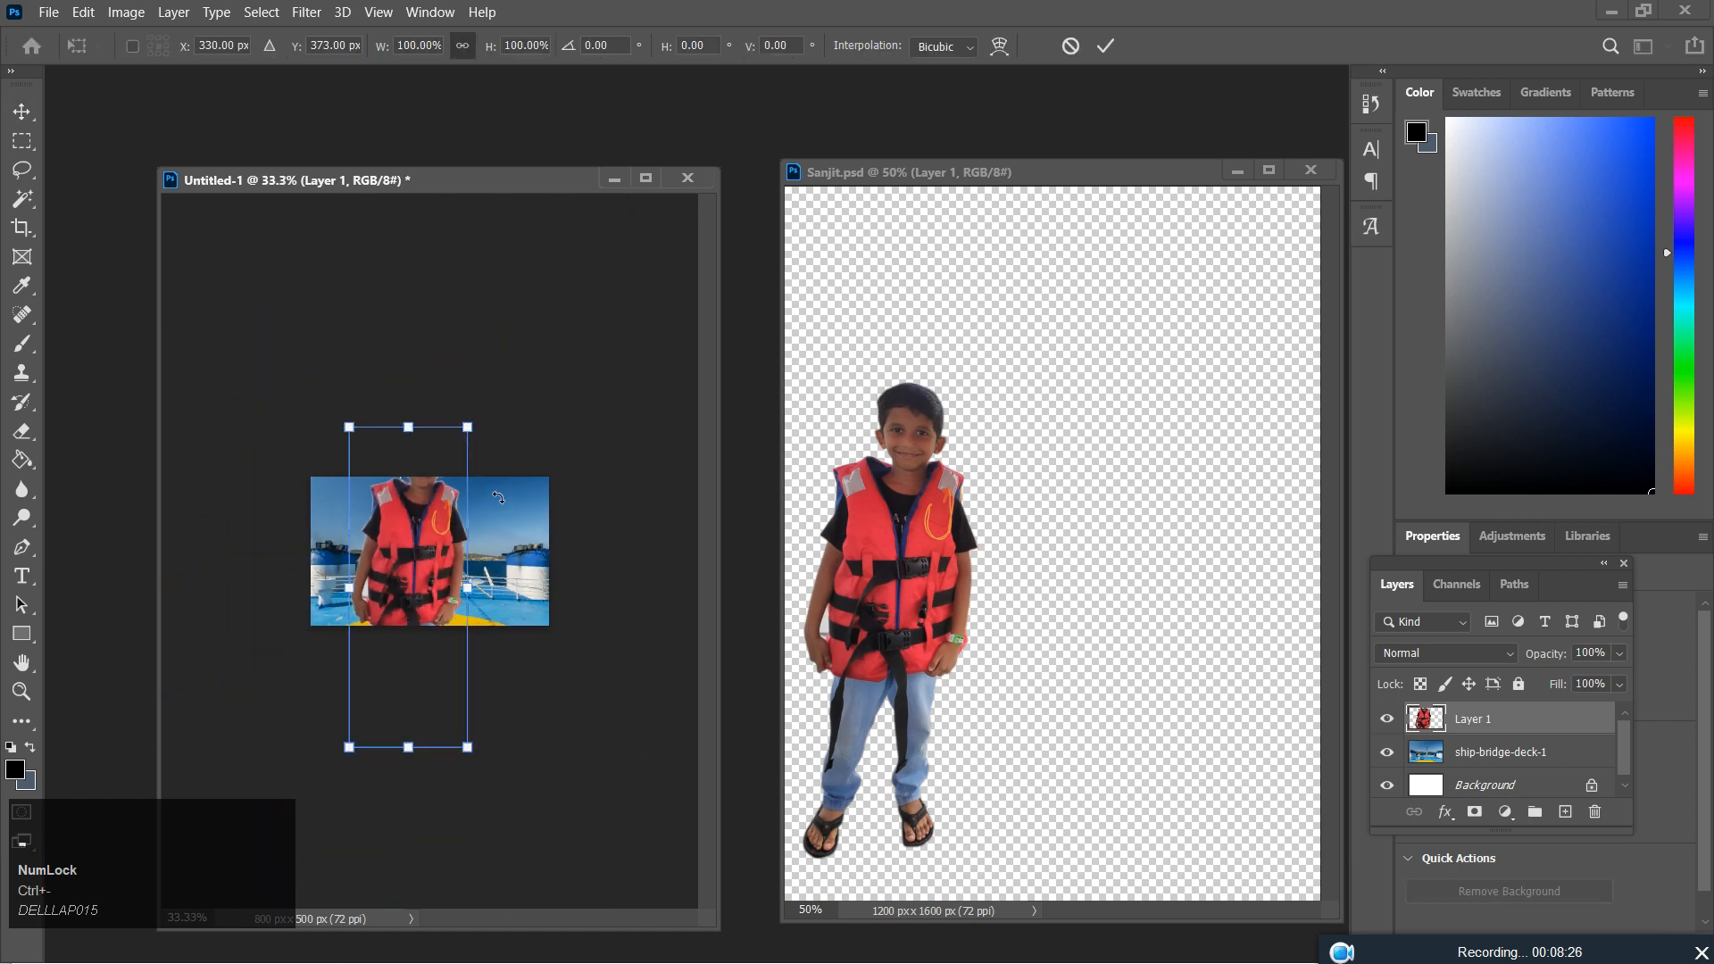
drag(349, 426, 446, 563)
Scale the boy proportionally to 16.86% and position him standing on the yellow deck area in front of the mast
key(ctrl+equal)
key(ctrl+equal)
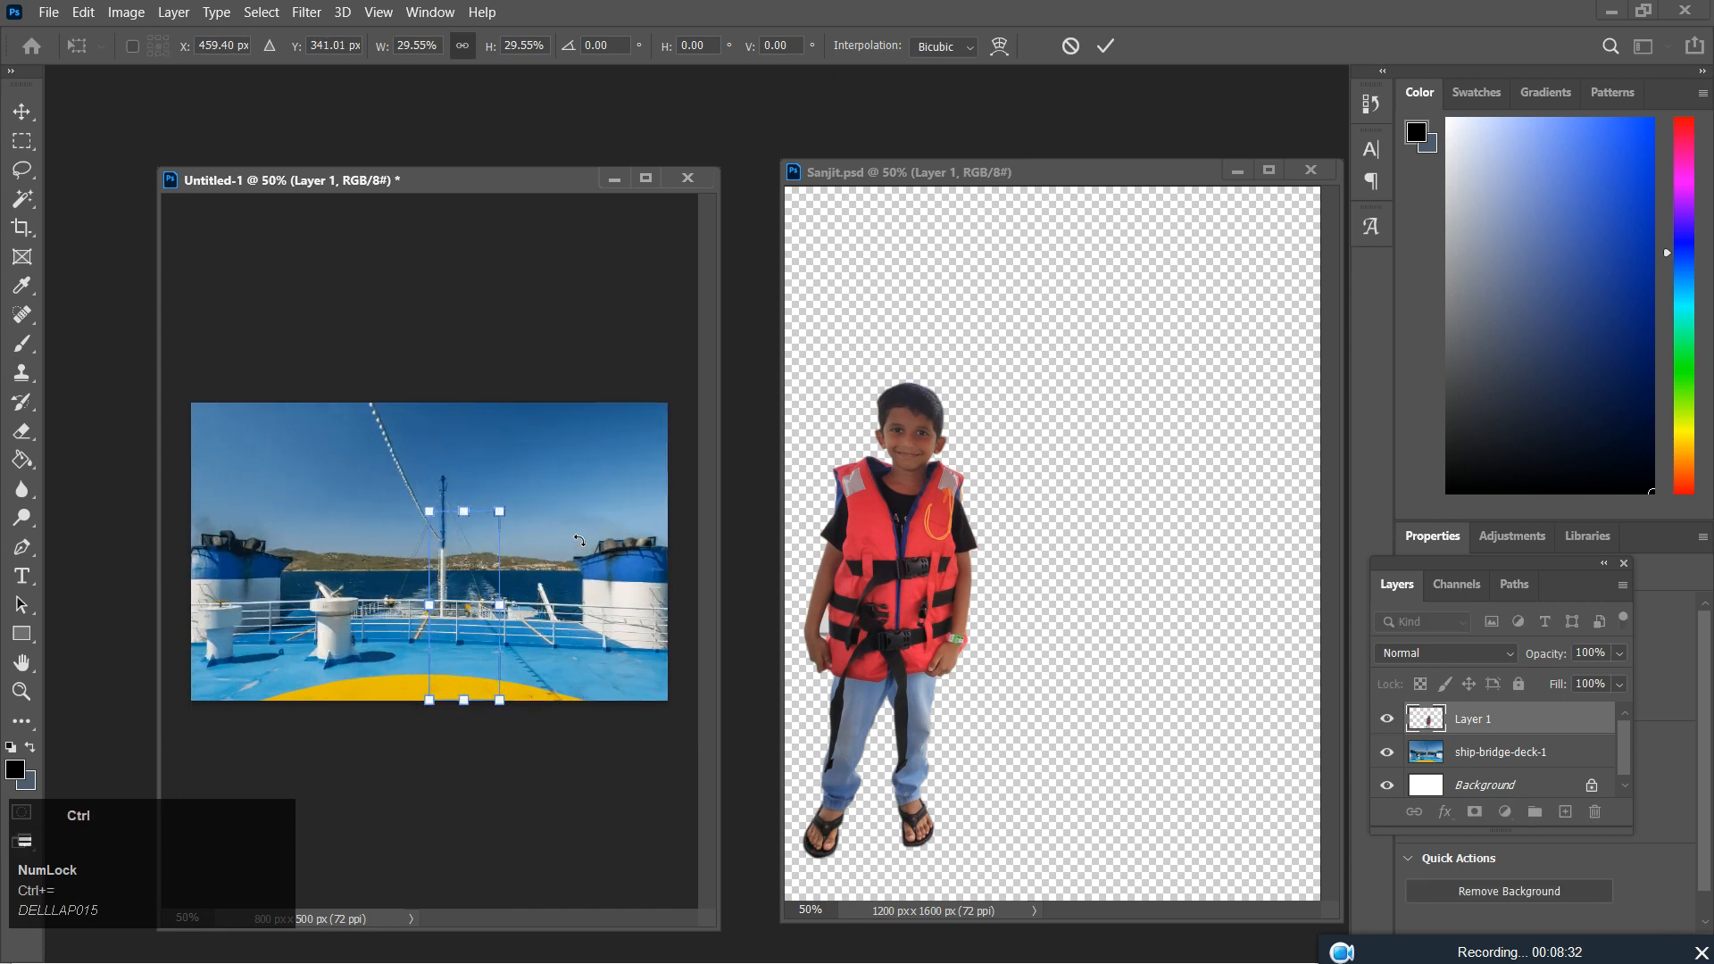
key(ctrl+equal)
drag(474, 607, 474, 583)
drag(536, 468, 532, 533)
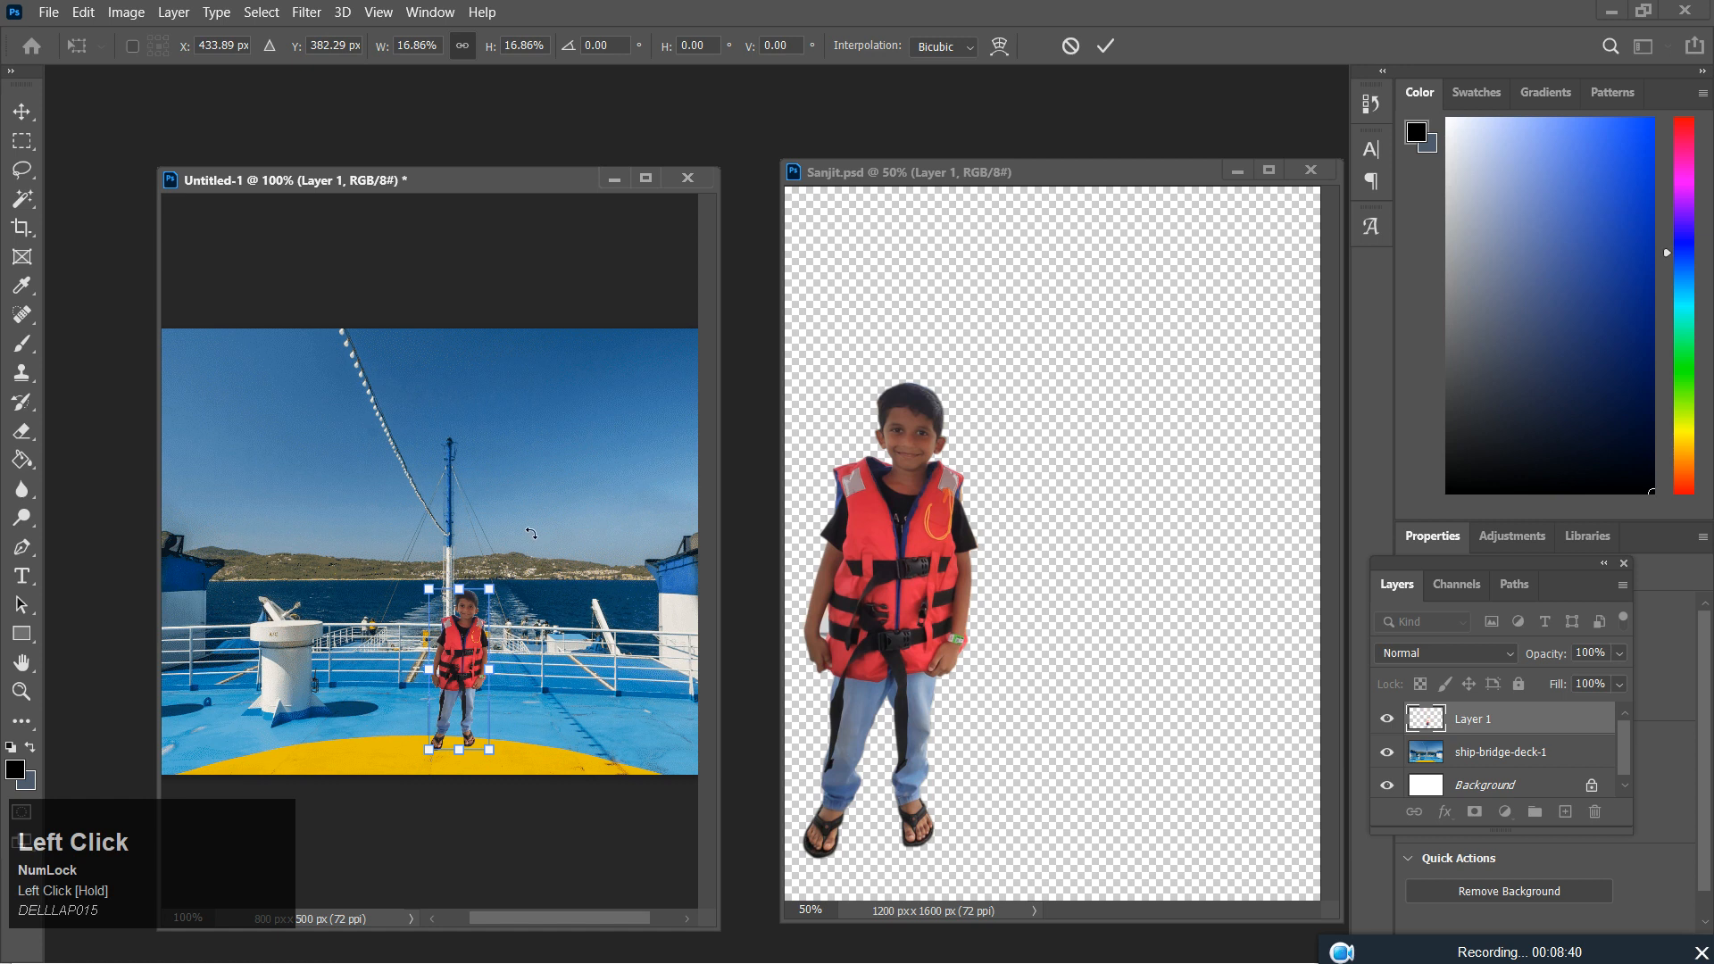
key(Return)
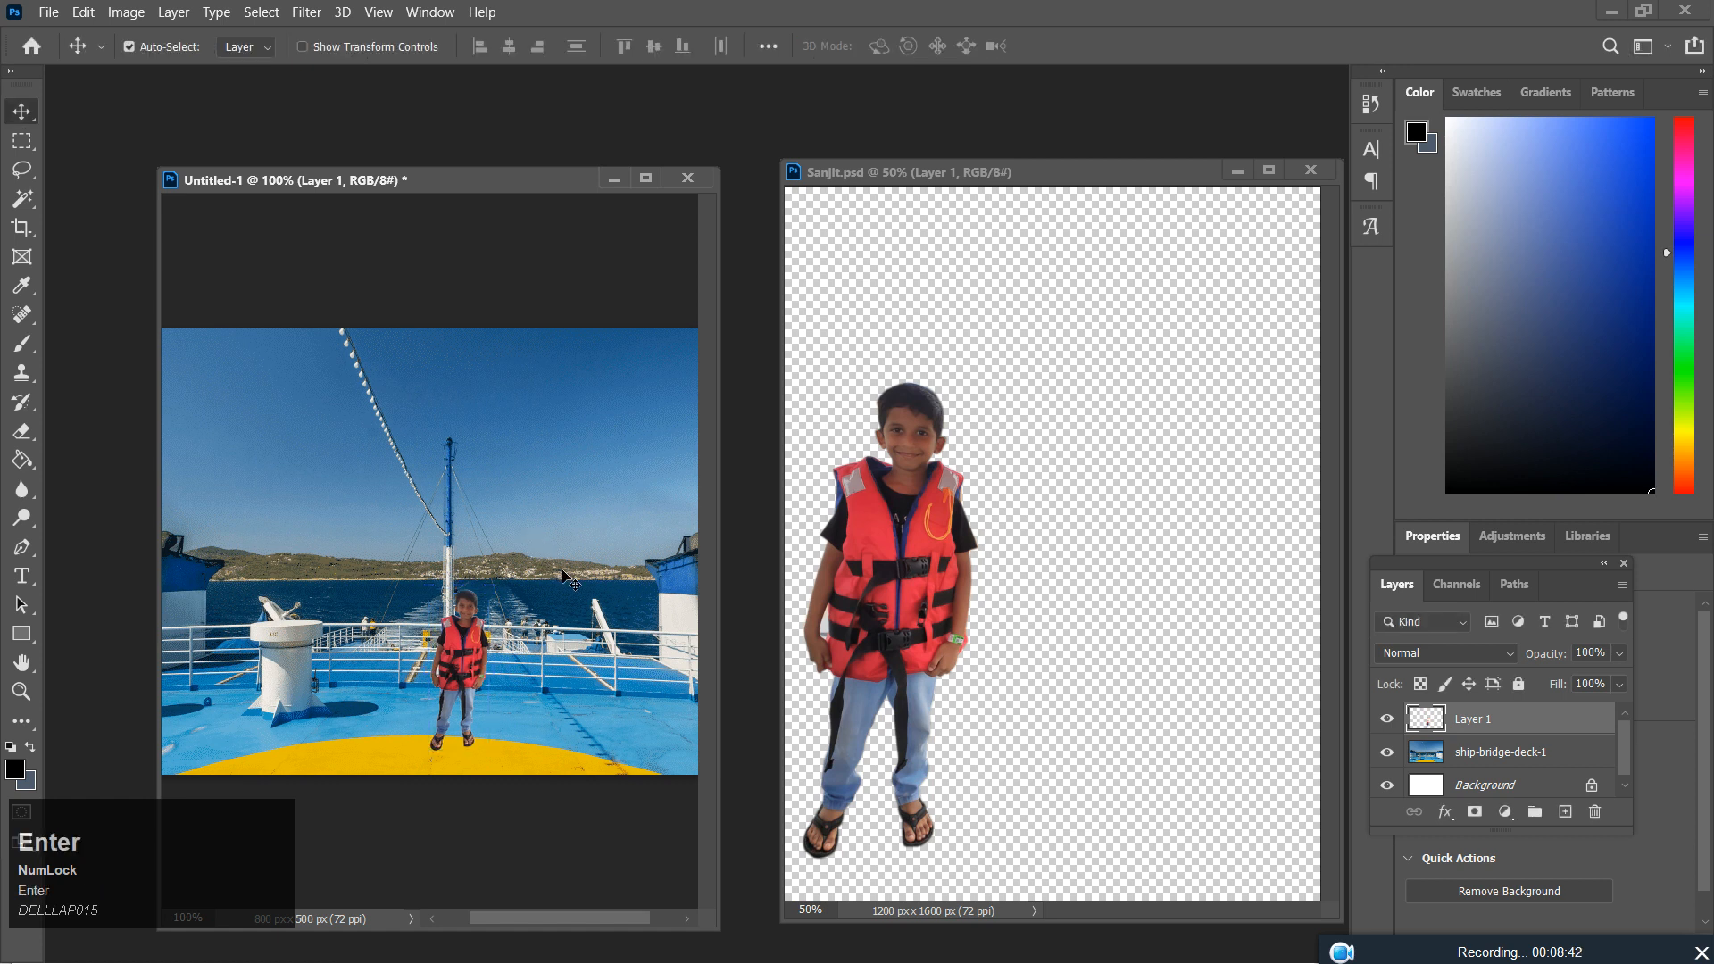
mouse_move(471, 654)
mouse_down()
mouse_move(493, 634)
mouse_move(459, 644)
mouse_up()
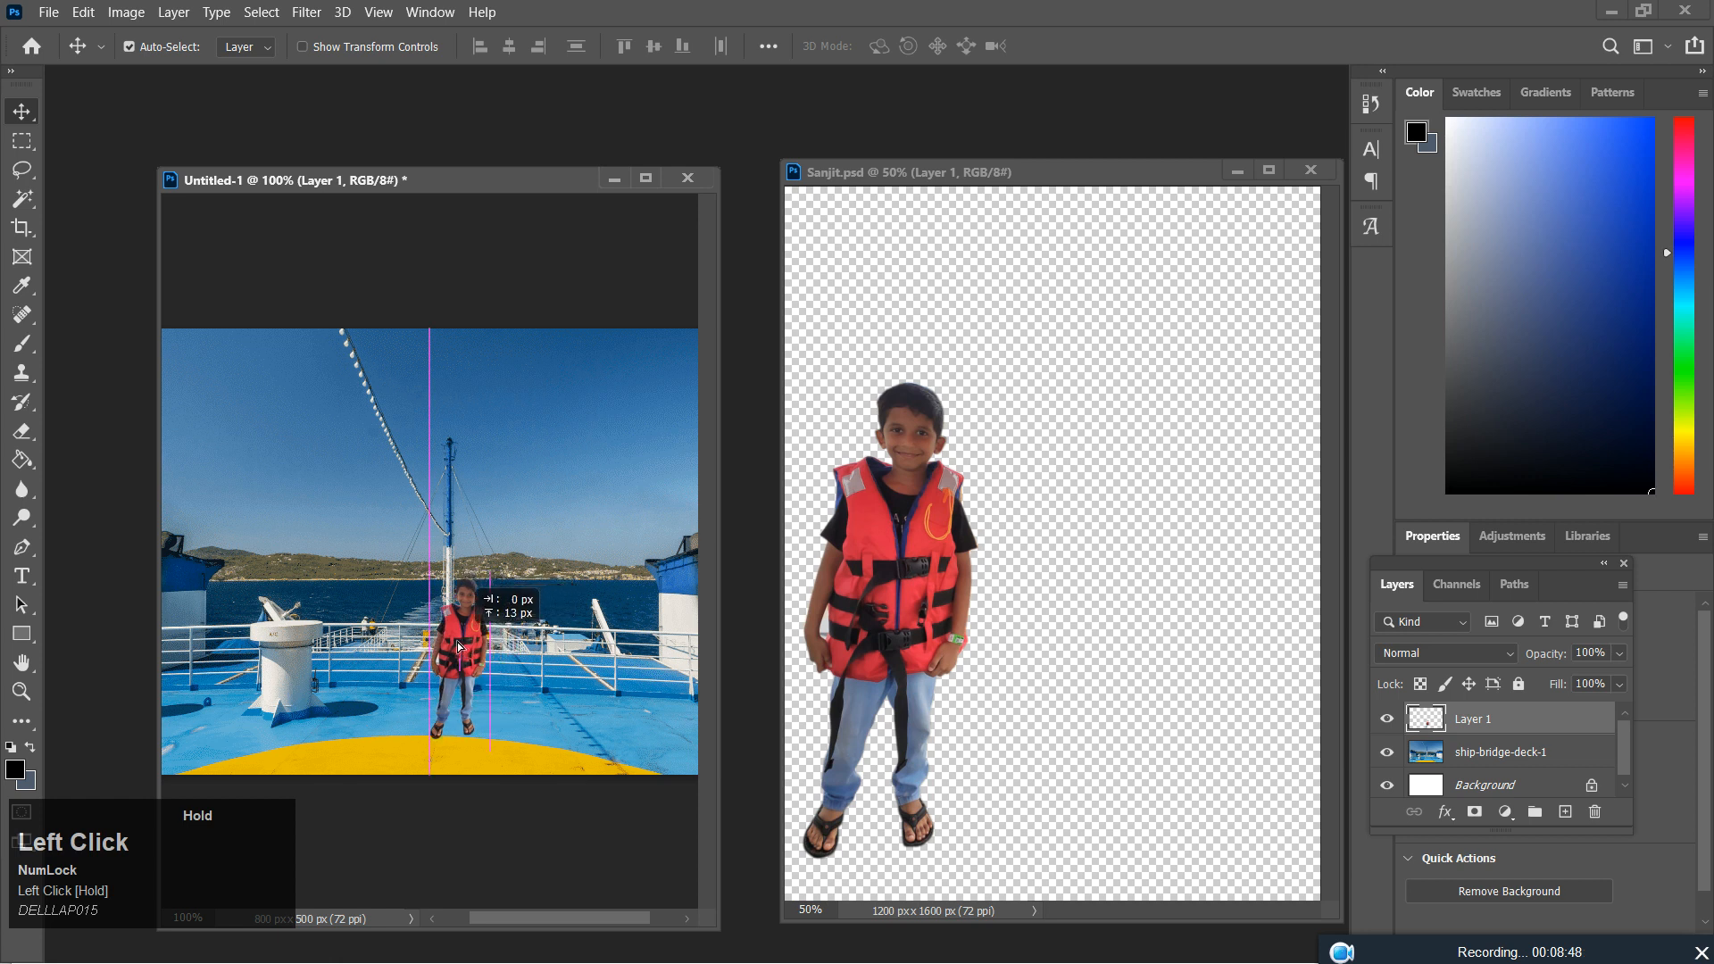
drag(459, 644, 455, 653)
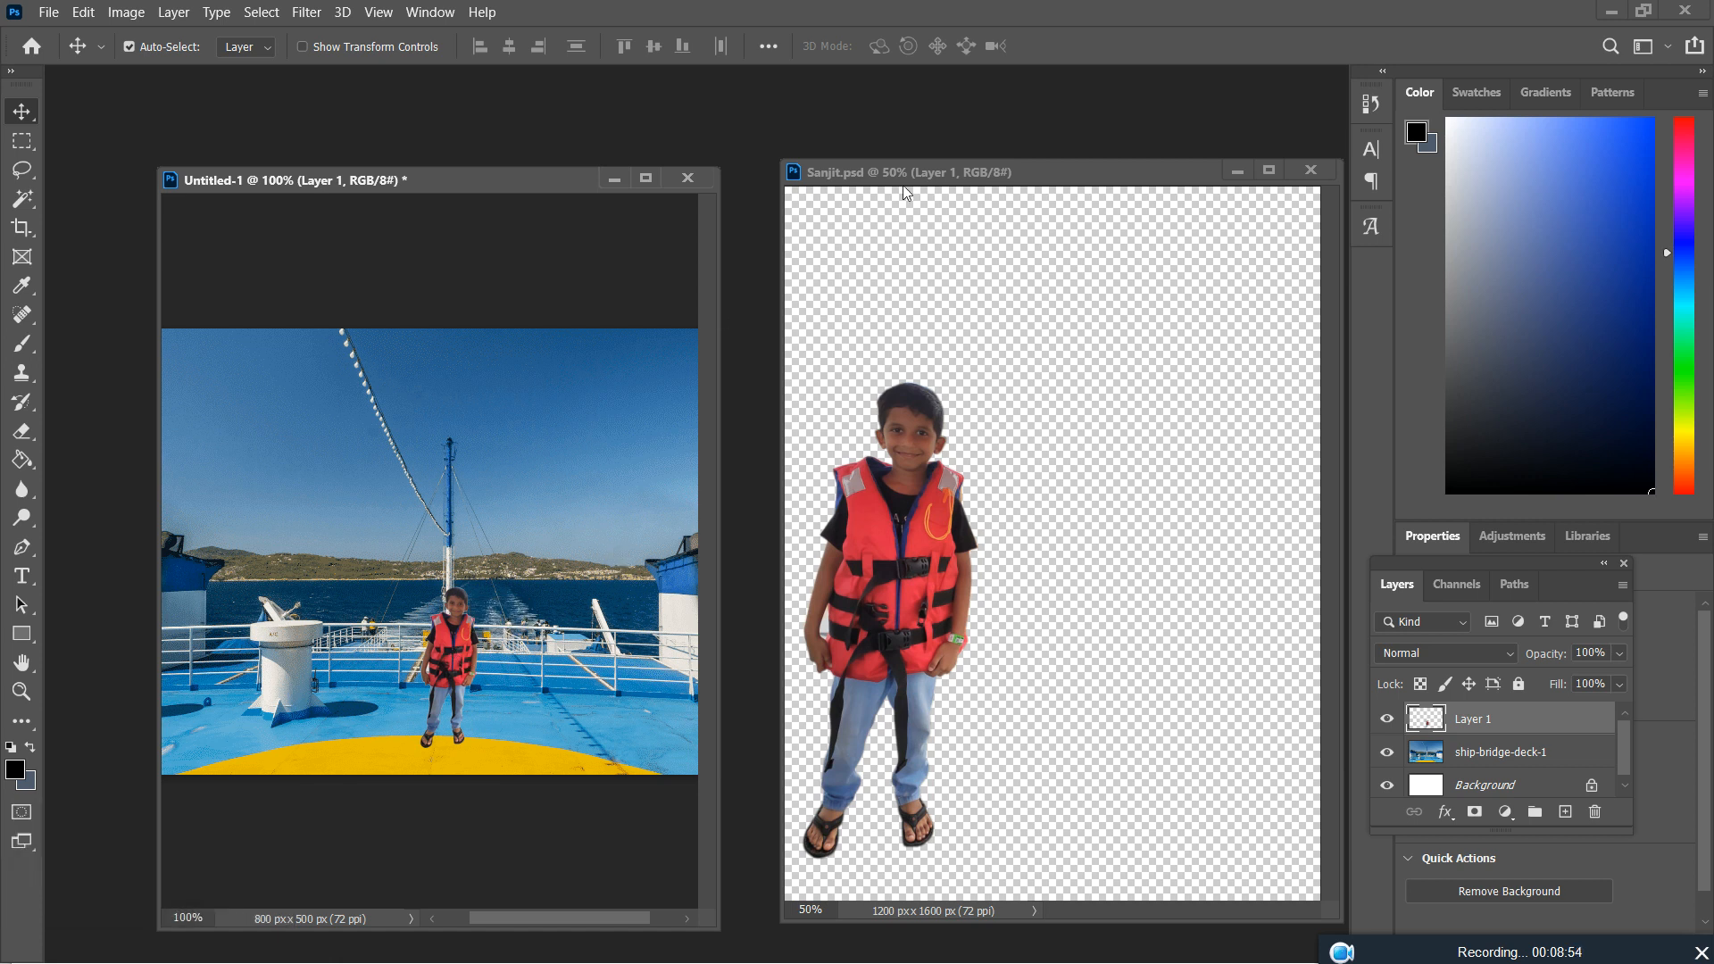
Minimize the cutout document and move the ship deck composite's window to the middle of the workspace
click(1235, 166)
drag(479, 183, 777, 151)
key(ctrl+equal)
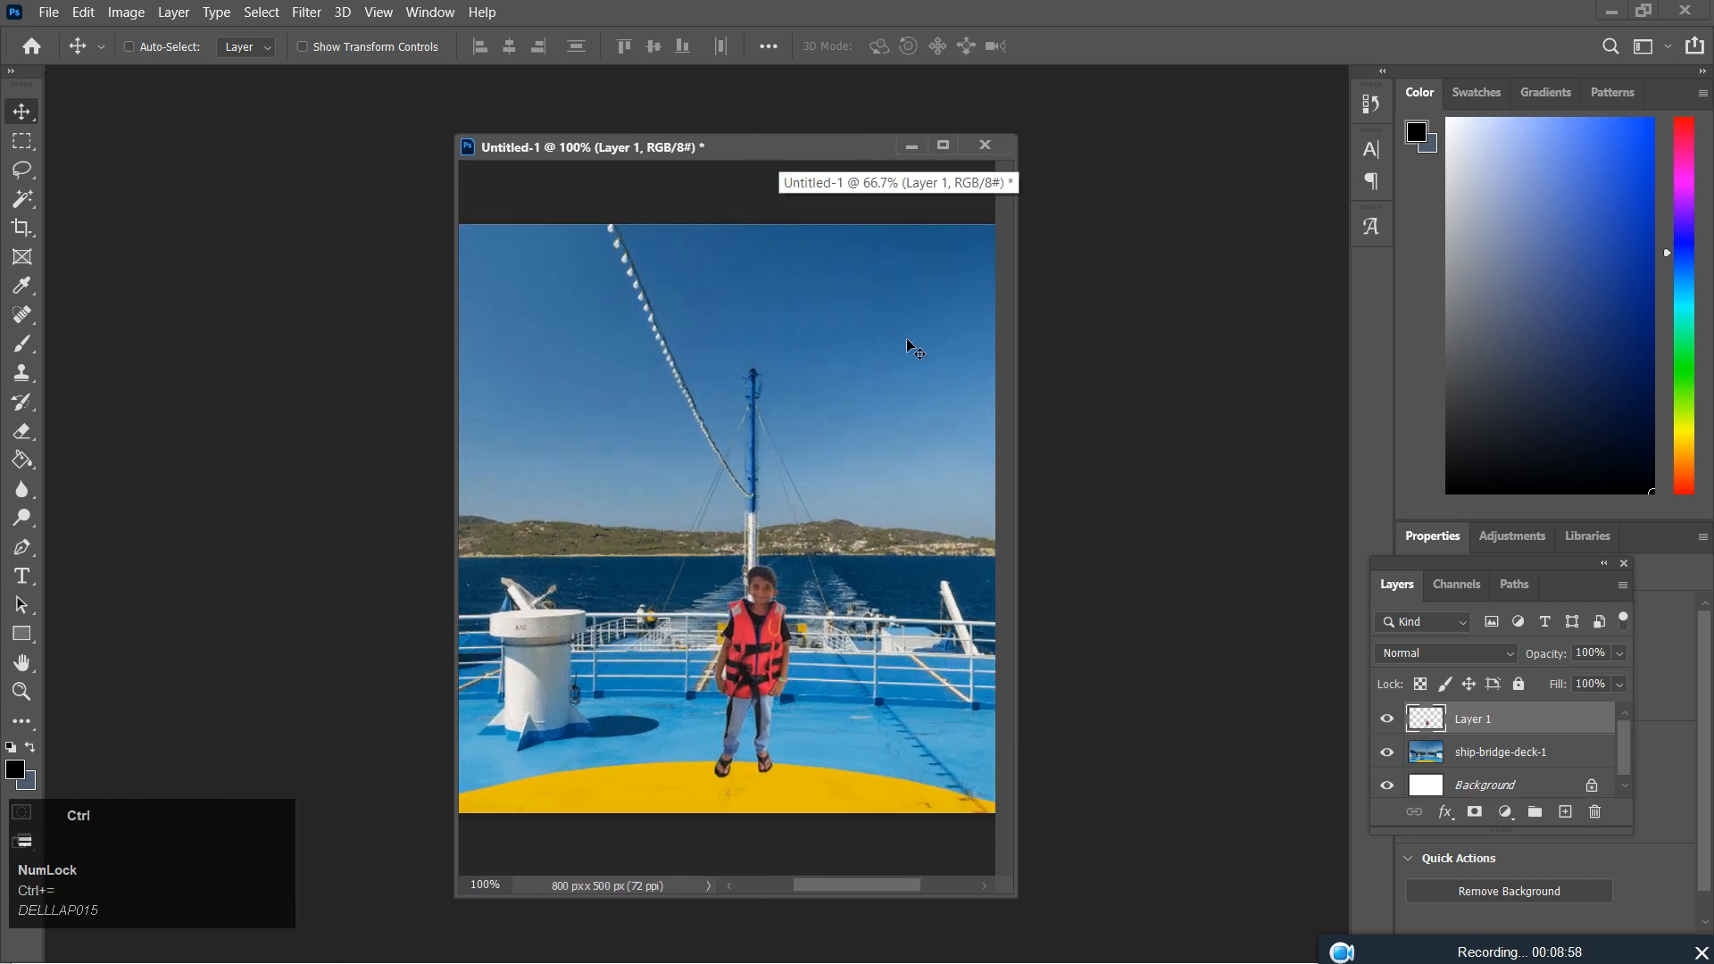
key(ctrl+minus)
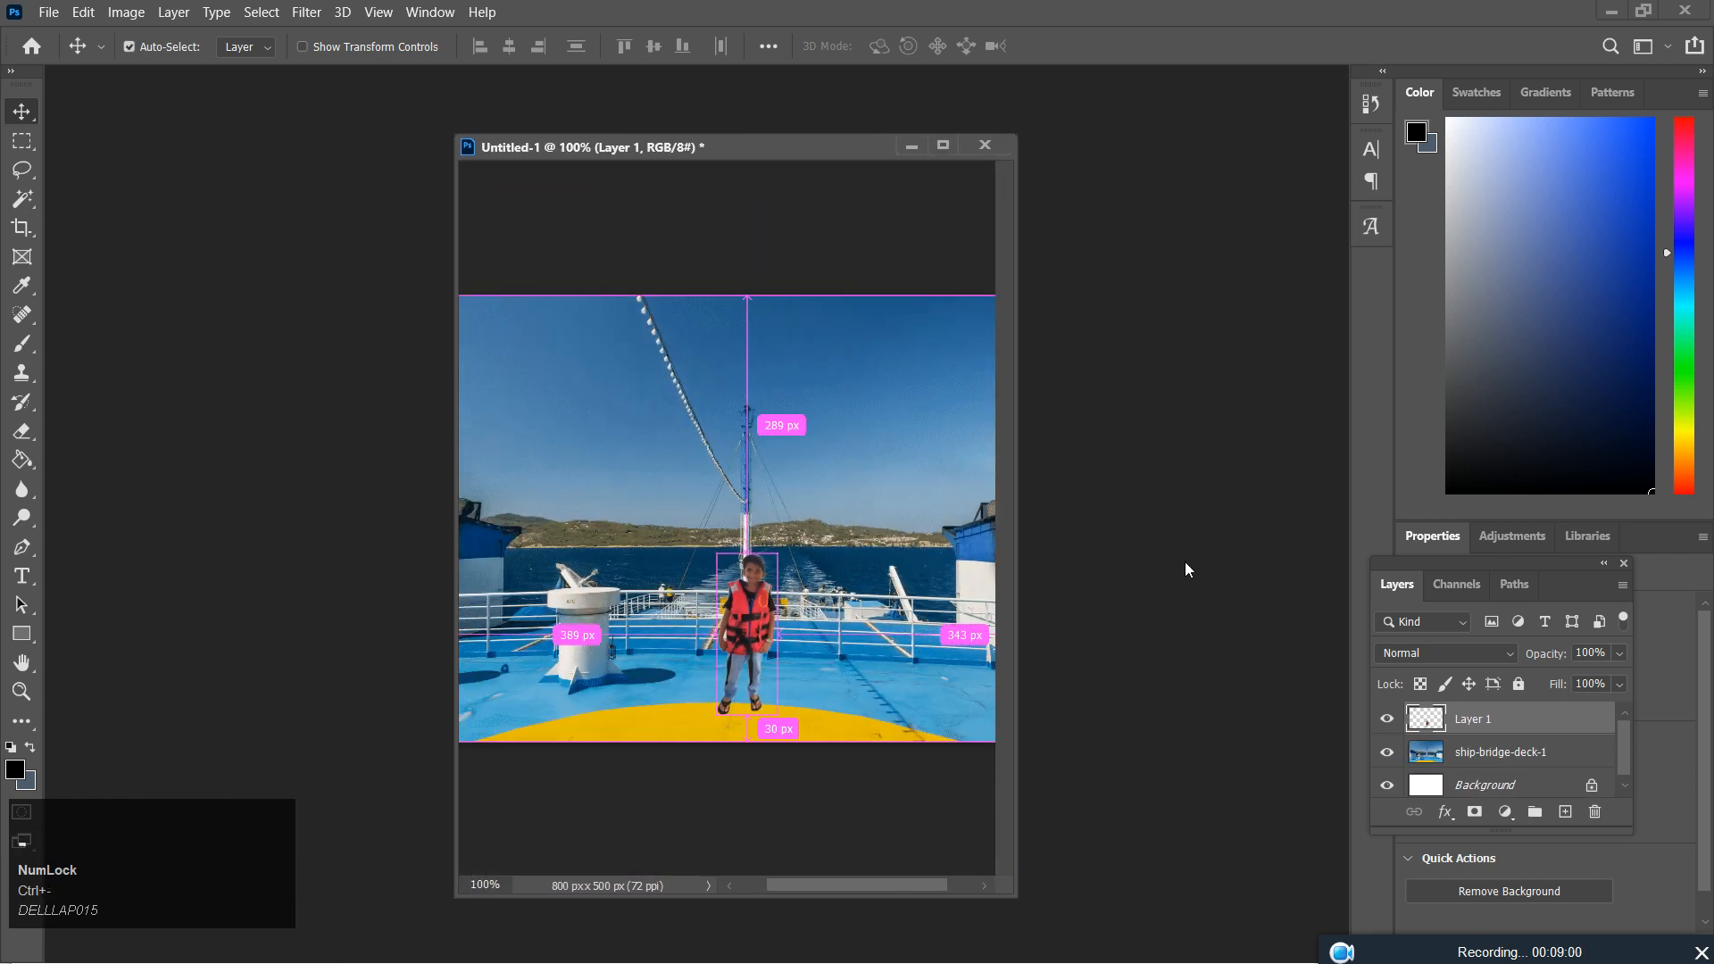
Save the ship deck composite as a JPEG named Pic1.jpg in the Images folder
key(ctrl+shift)
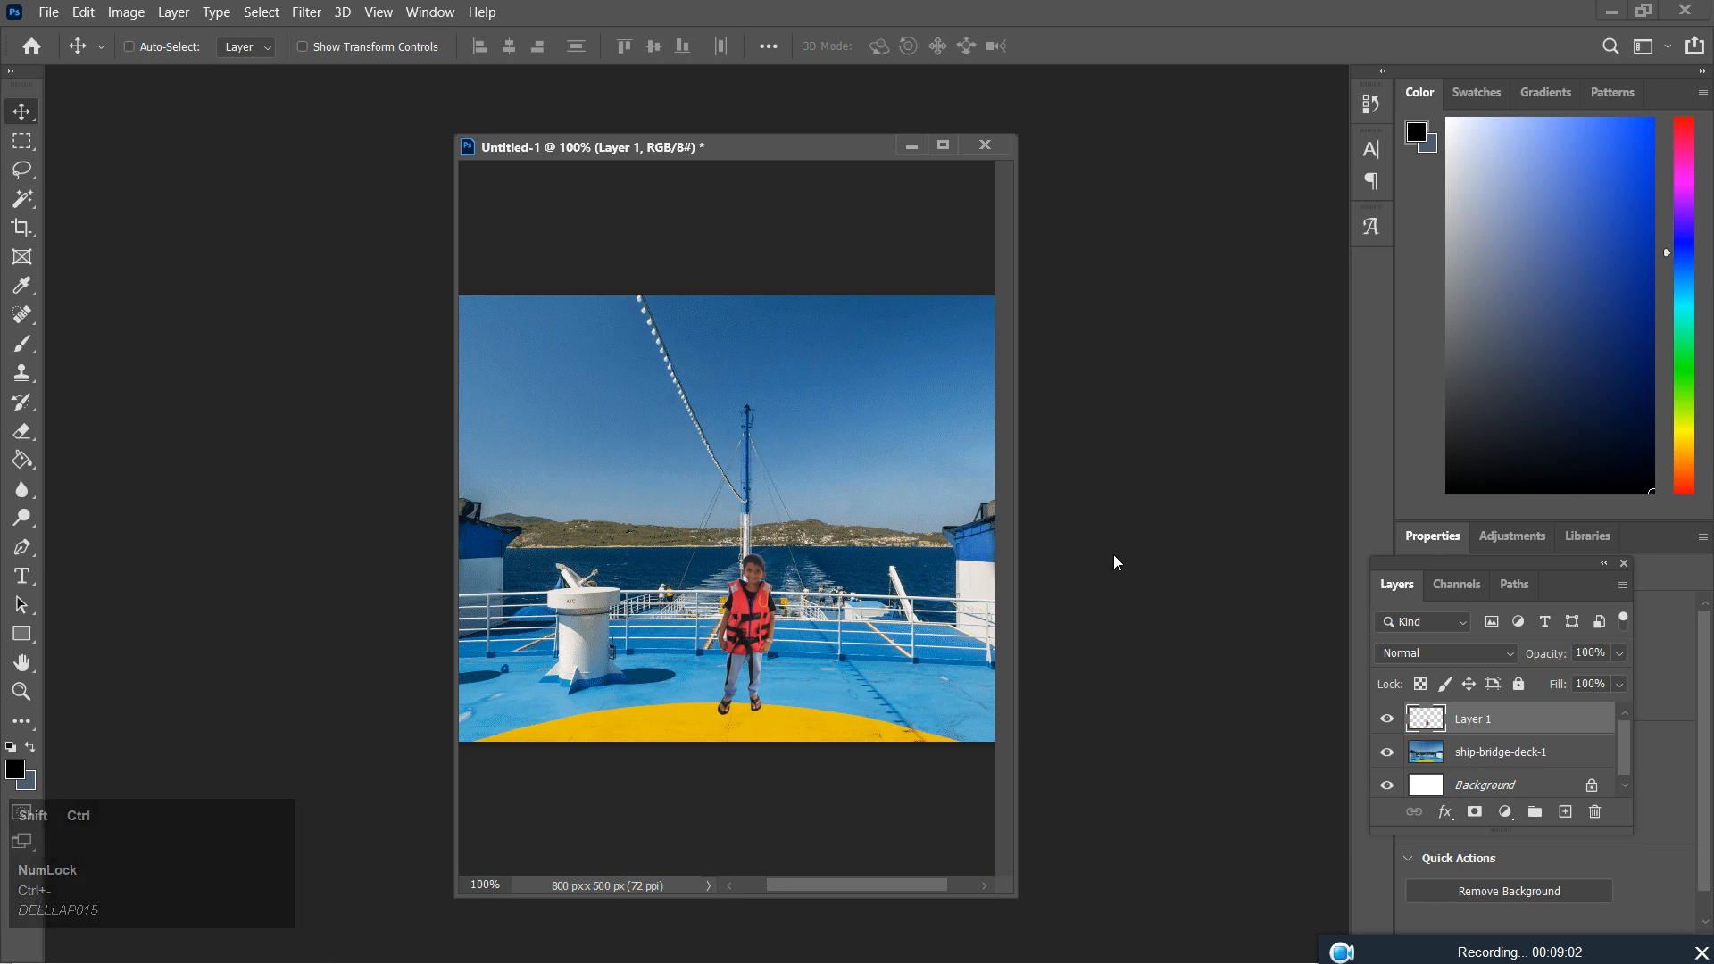
key(ctrl+shift+s)
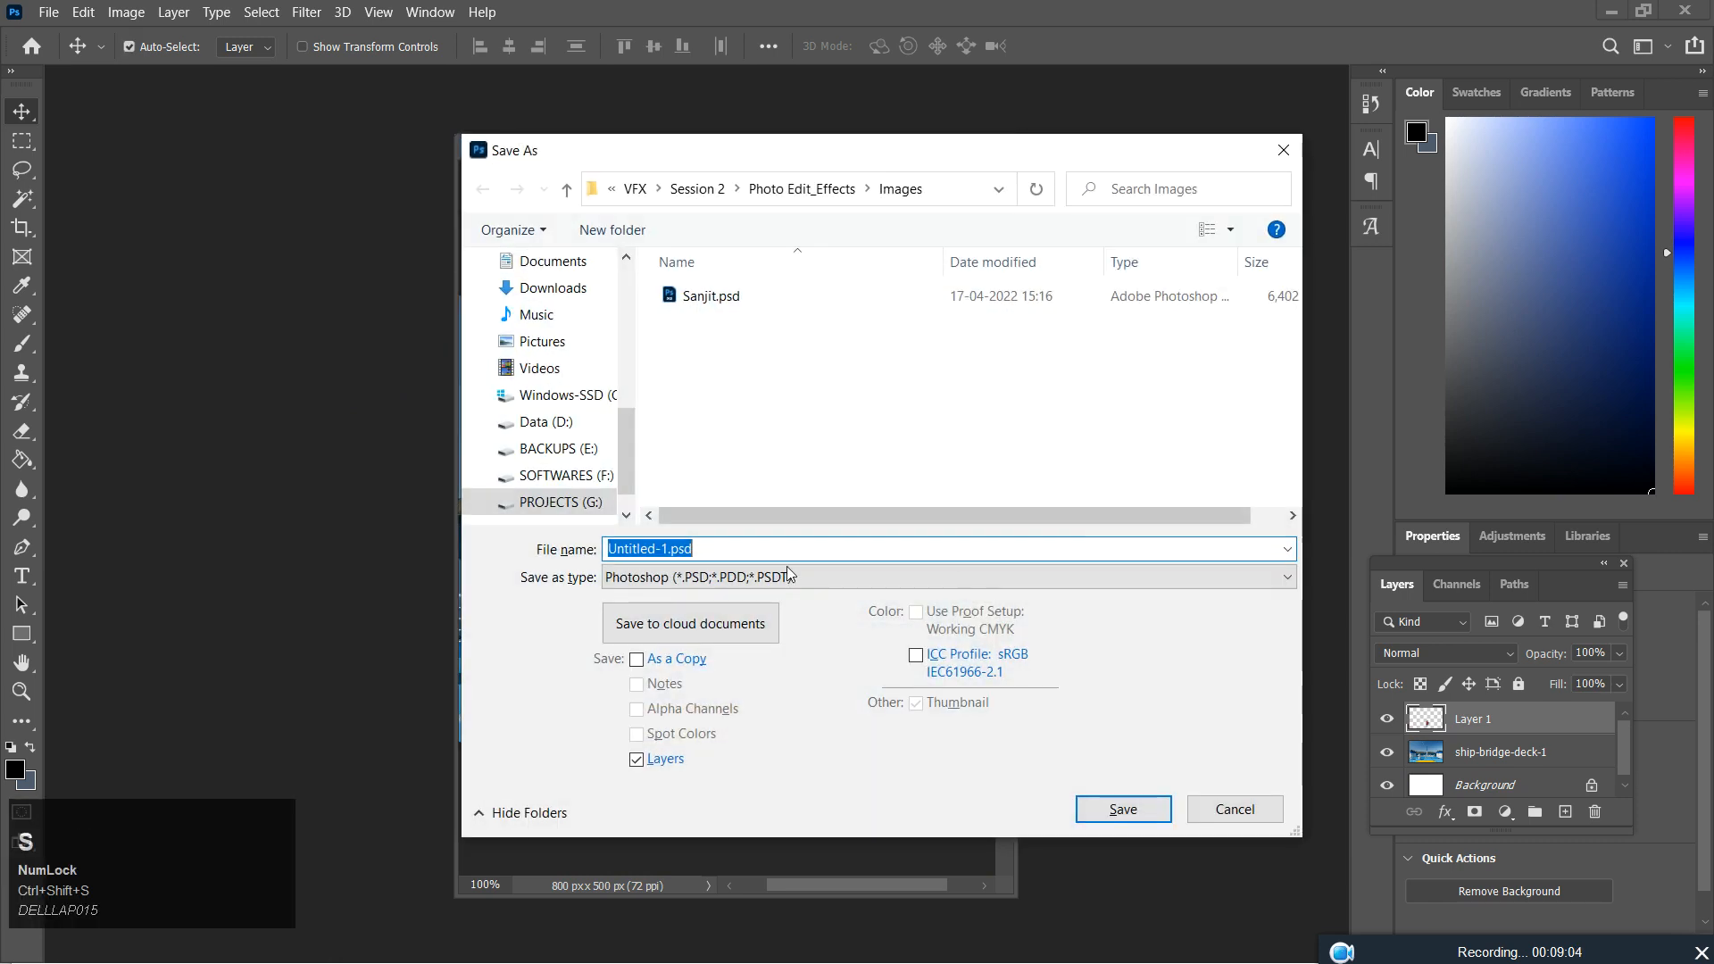
click(705, 578)
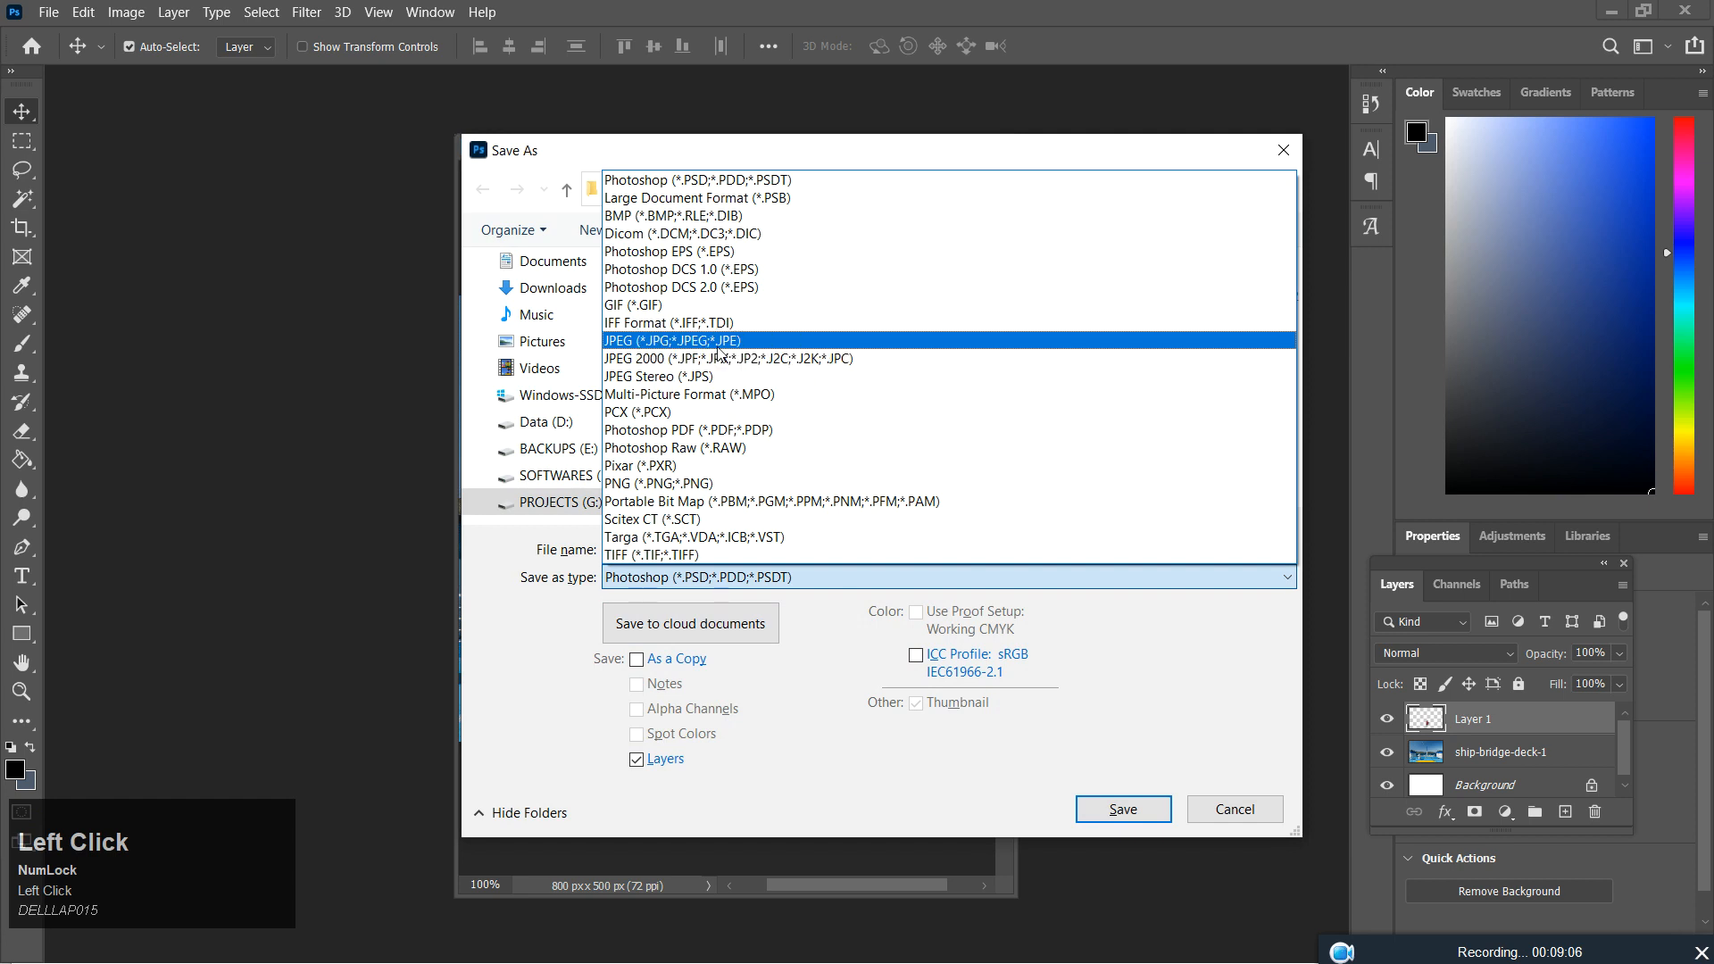
click(722, 342)
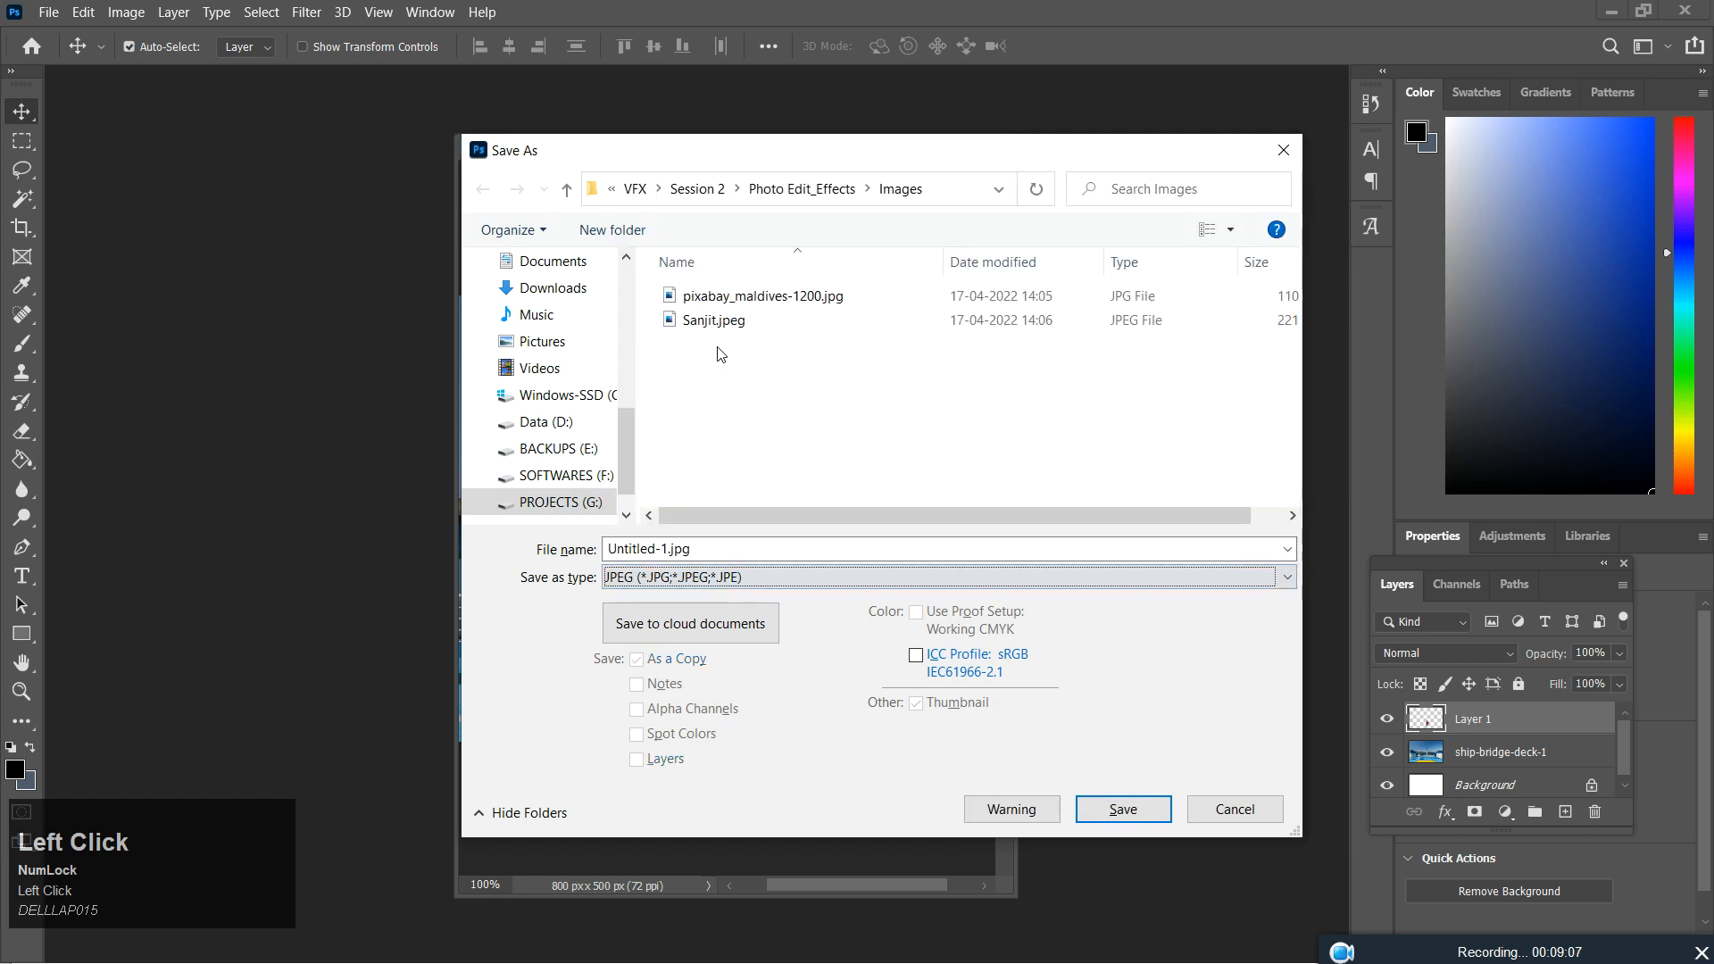
click(742, 547)
click(675, 548)
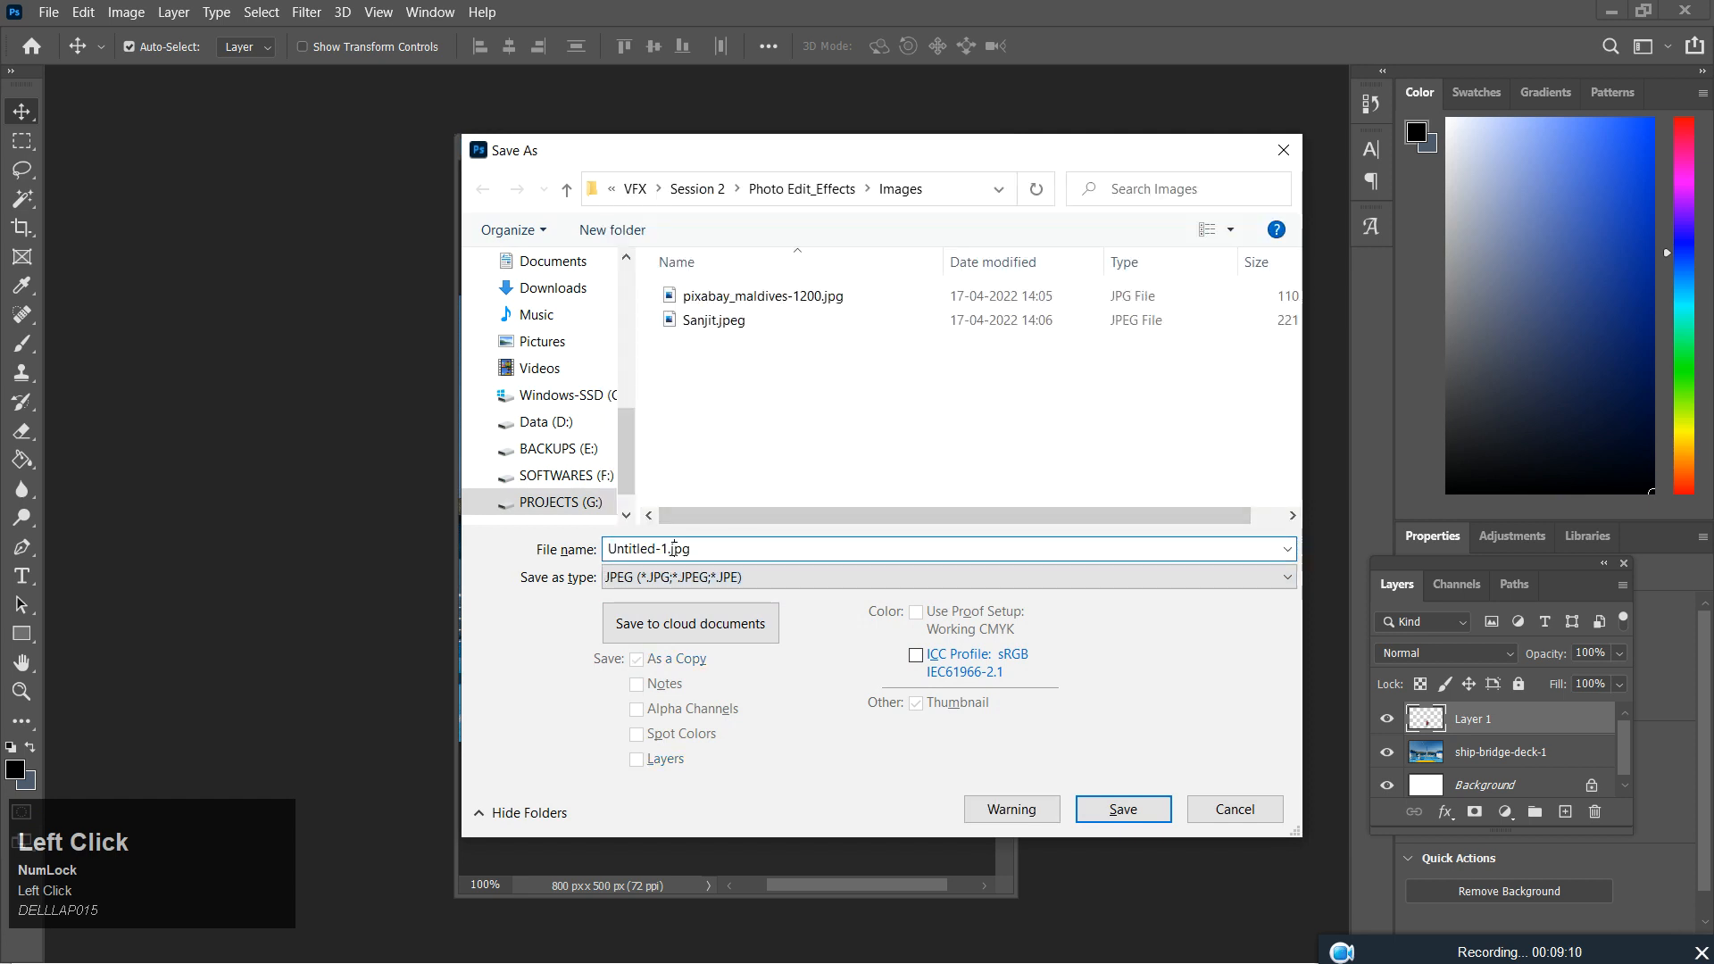
drag(666, 548, 536, 567)
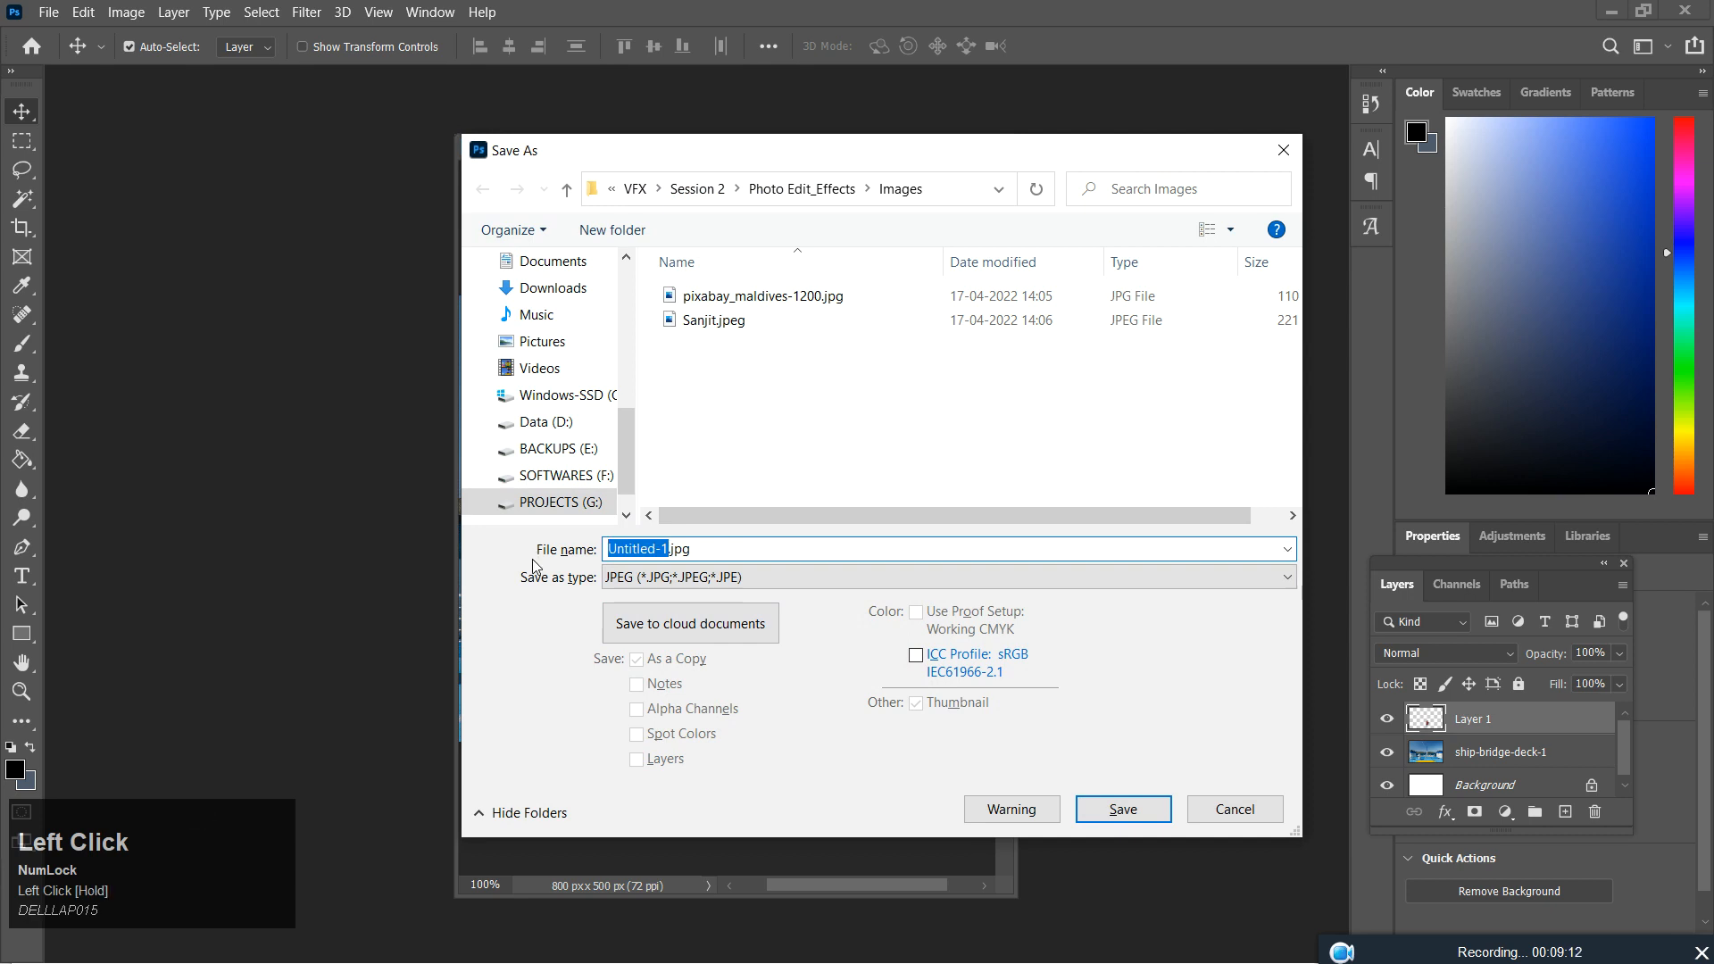
text(Pic1)
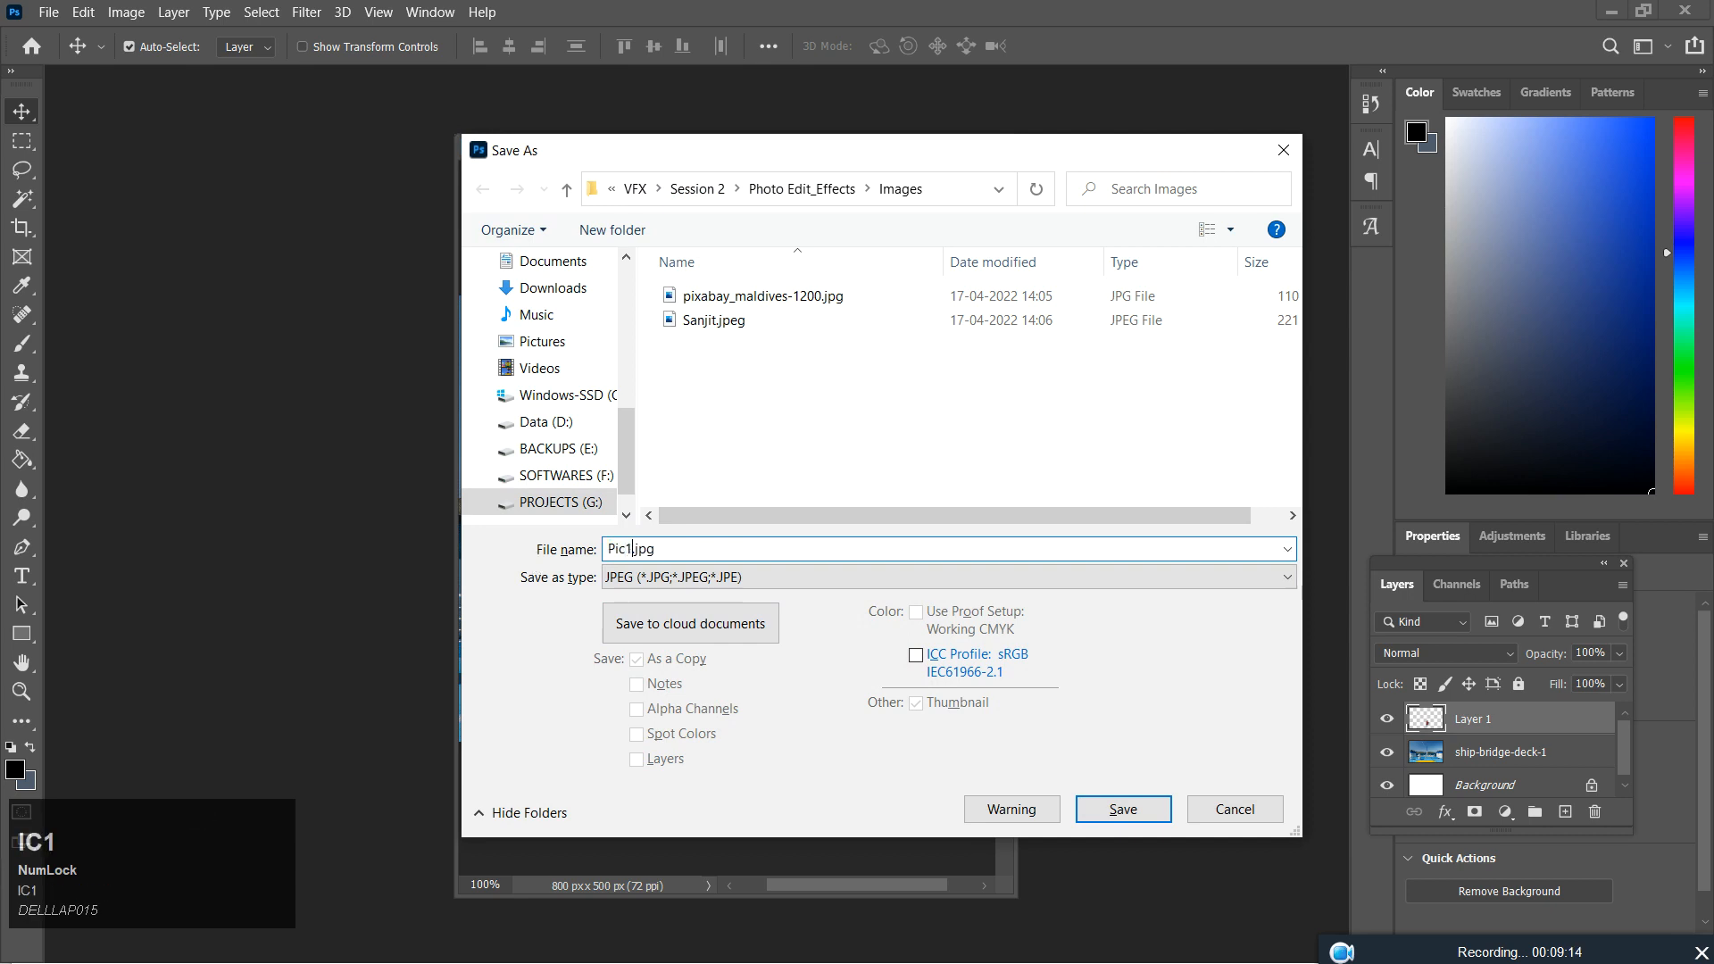
click(1120, 809)
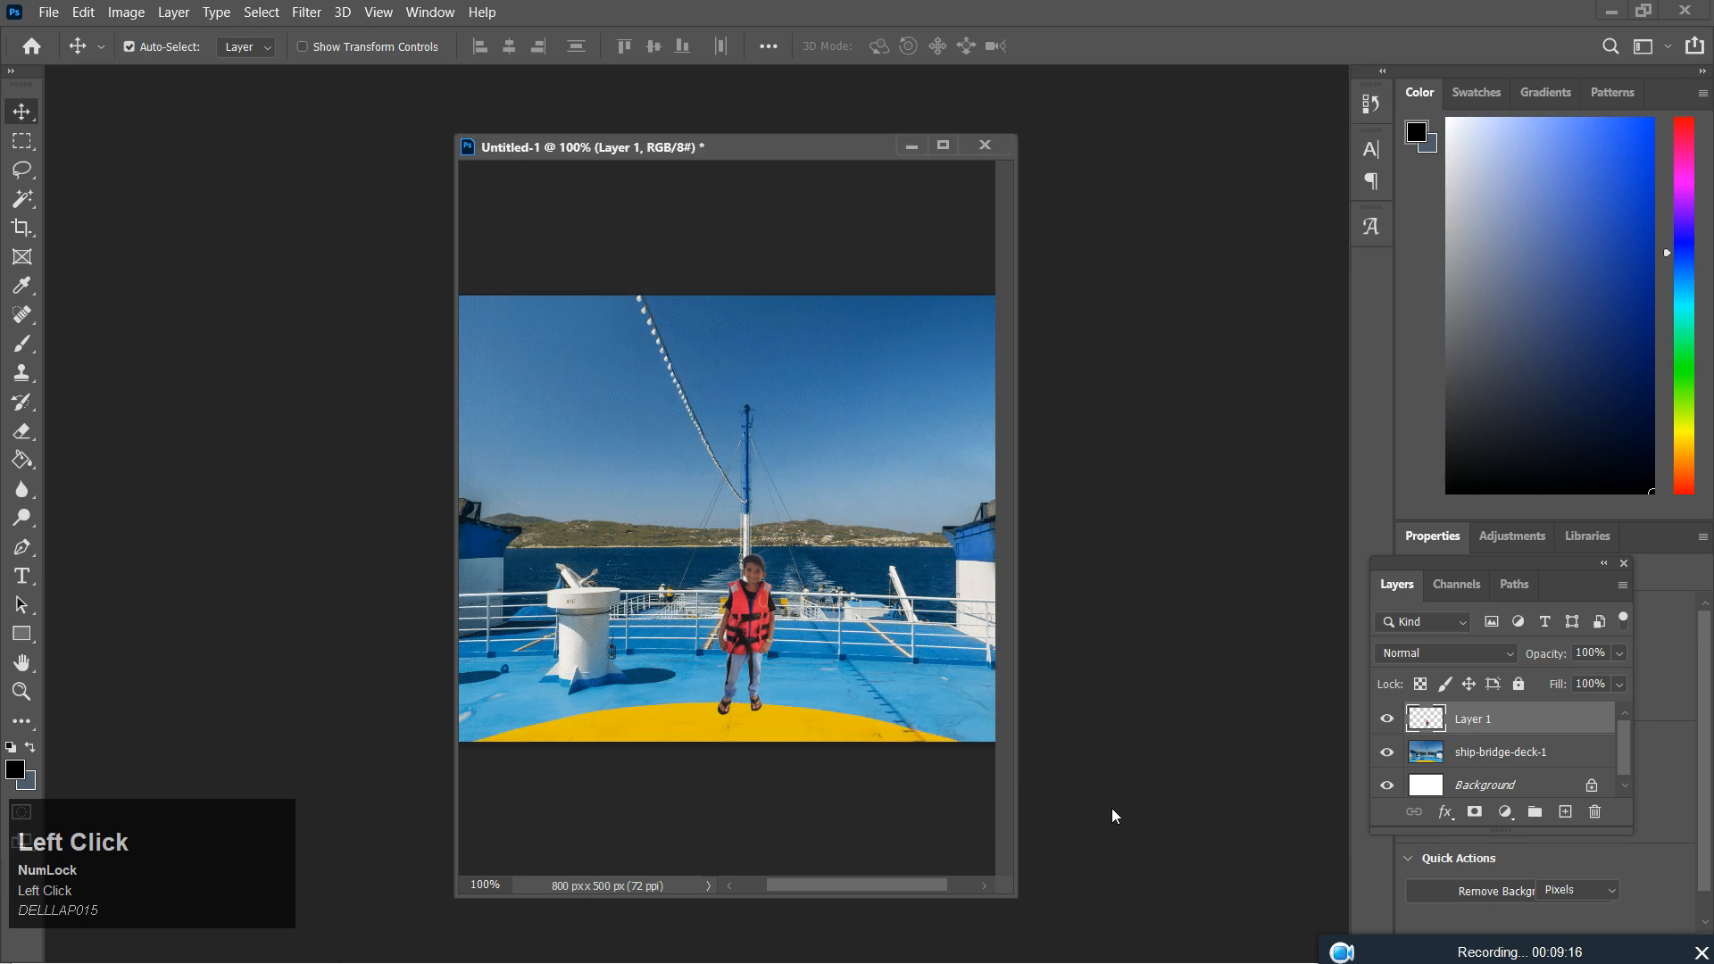
click(979, 216)
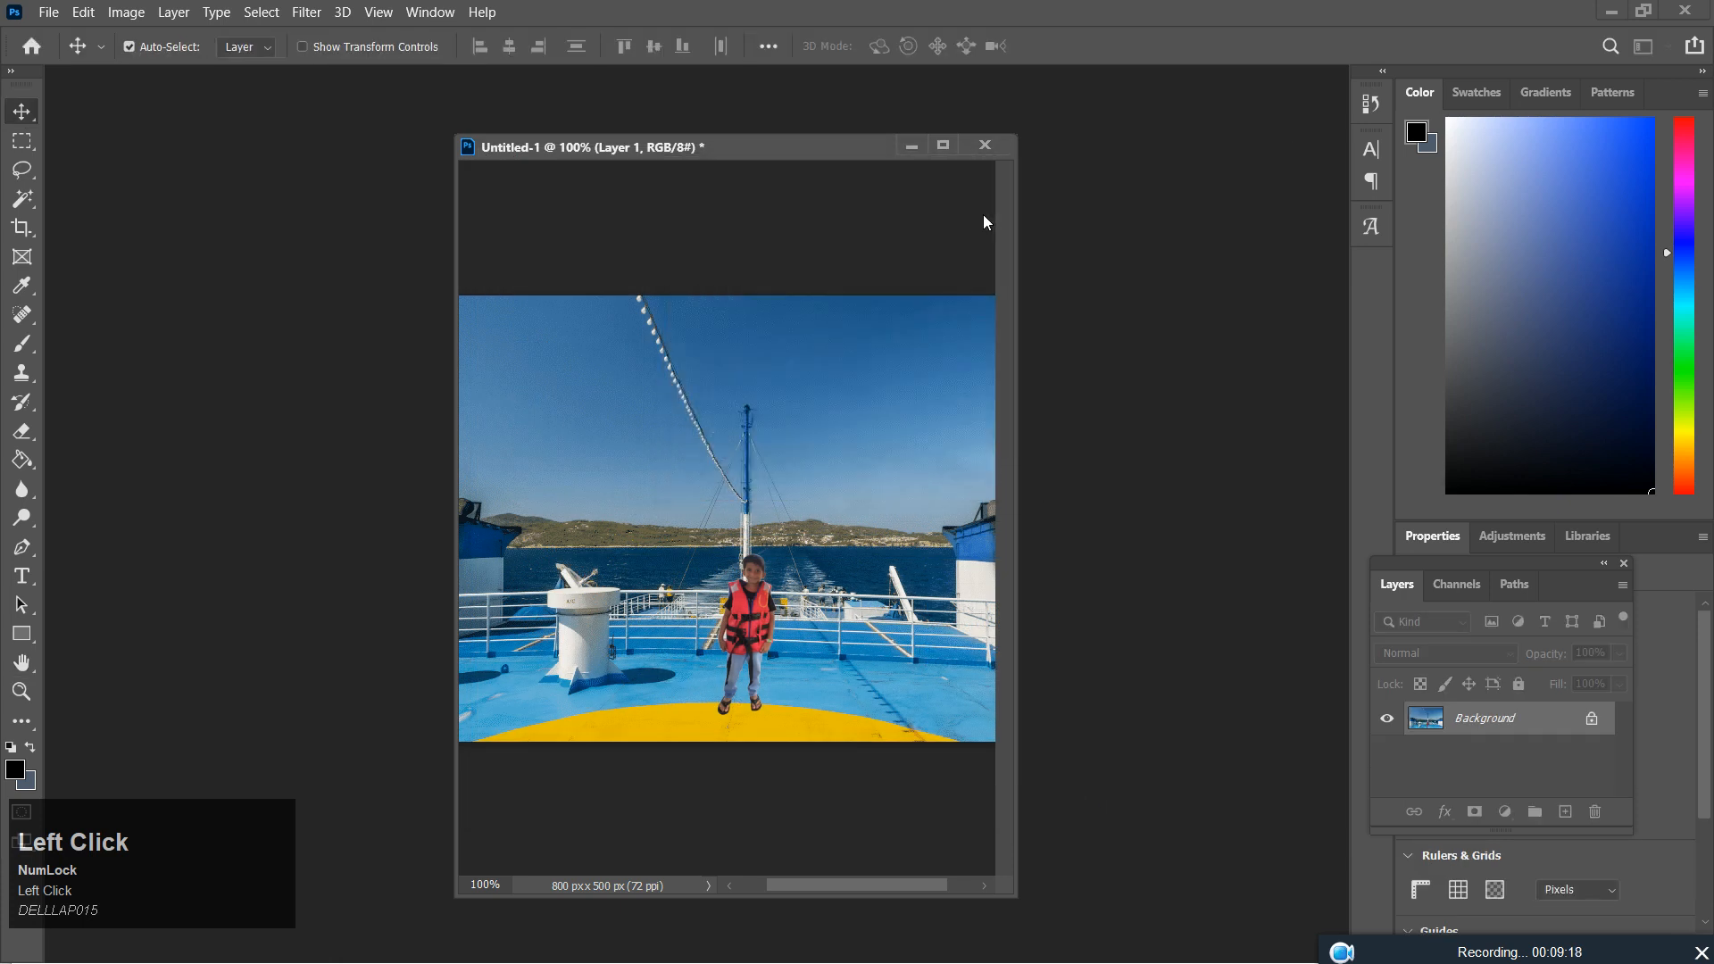
Widen the composite's window to show the full canvas and hide the ship-bridge-deck-1 and Background layers
drag(1015, 329, 1211, 340)
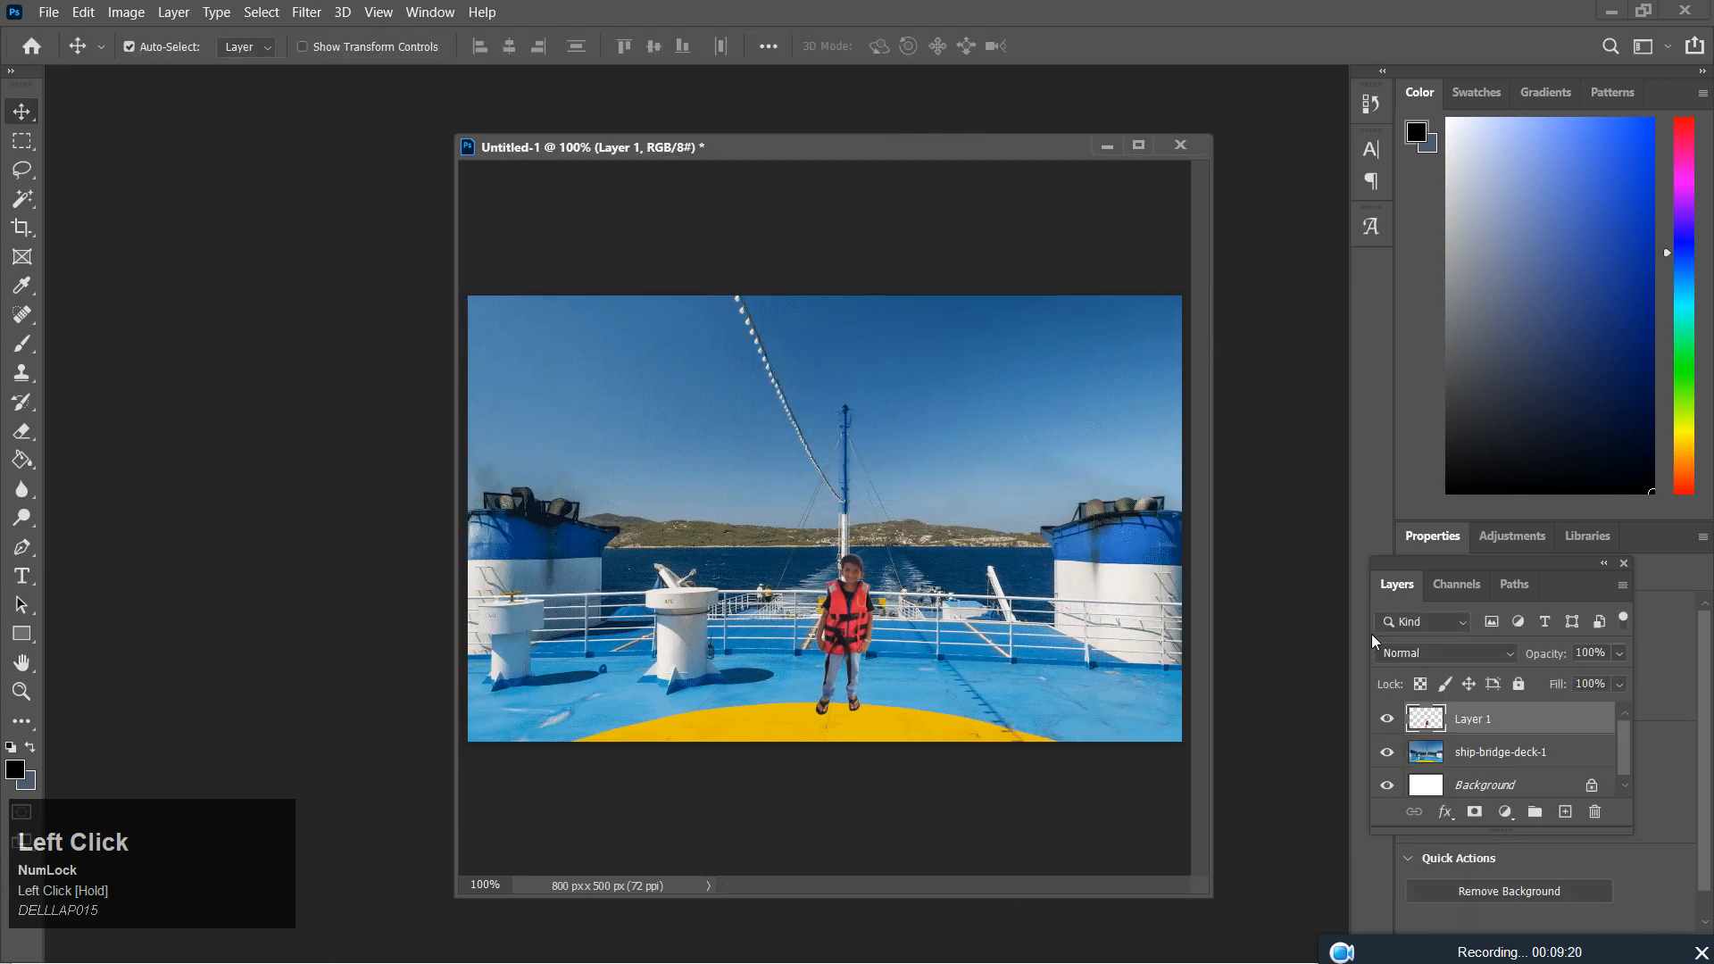
click(1387, 755)
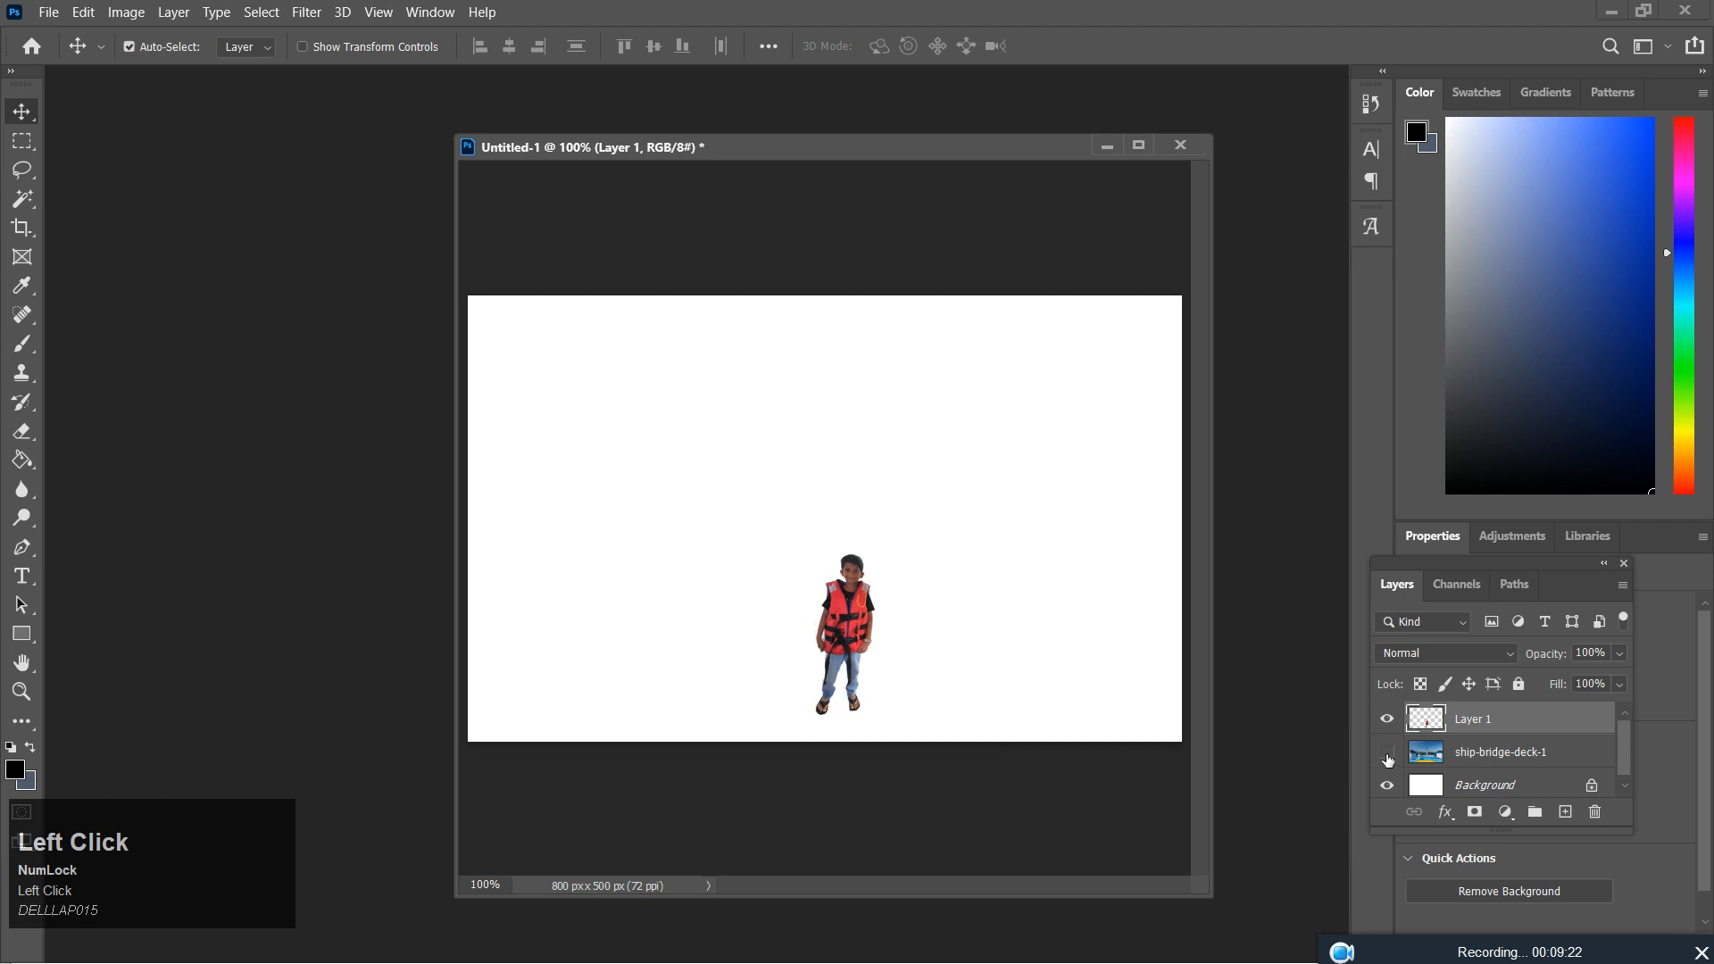
click(1387, 786)
Open pixabay_maldives-1200.jpg from the Images folder and copy it into the composite document as a new layer
drag(846, 157, 466, 168)
double_click(1041, 625)
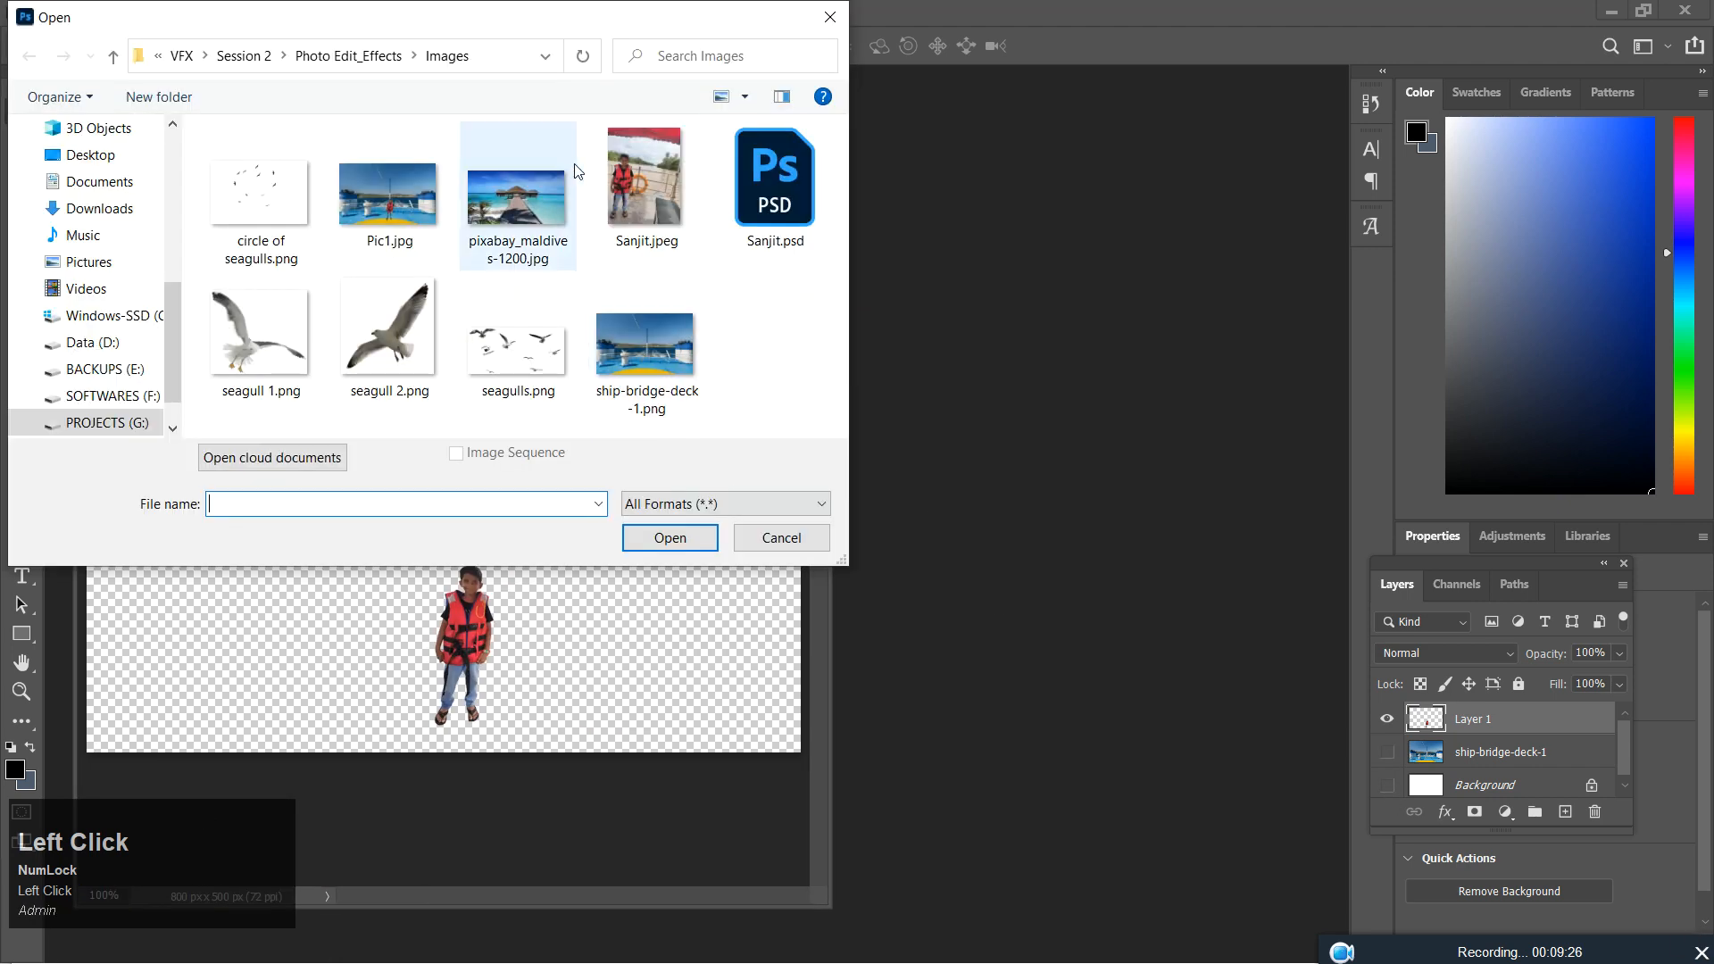
double_click(482, 211)
drag(548, 198, 1027, 375)
drag(1036, 593, 428, 420)
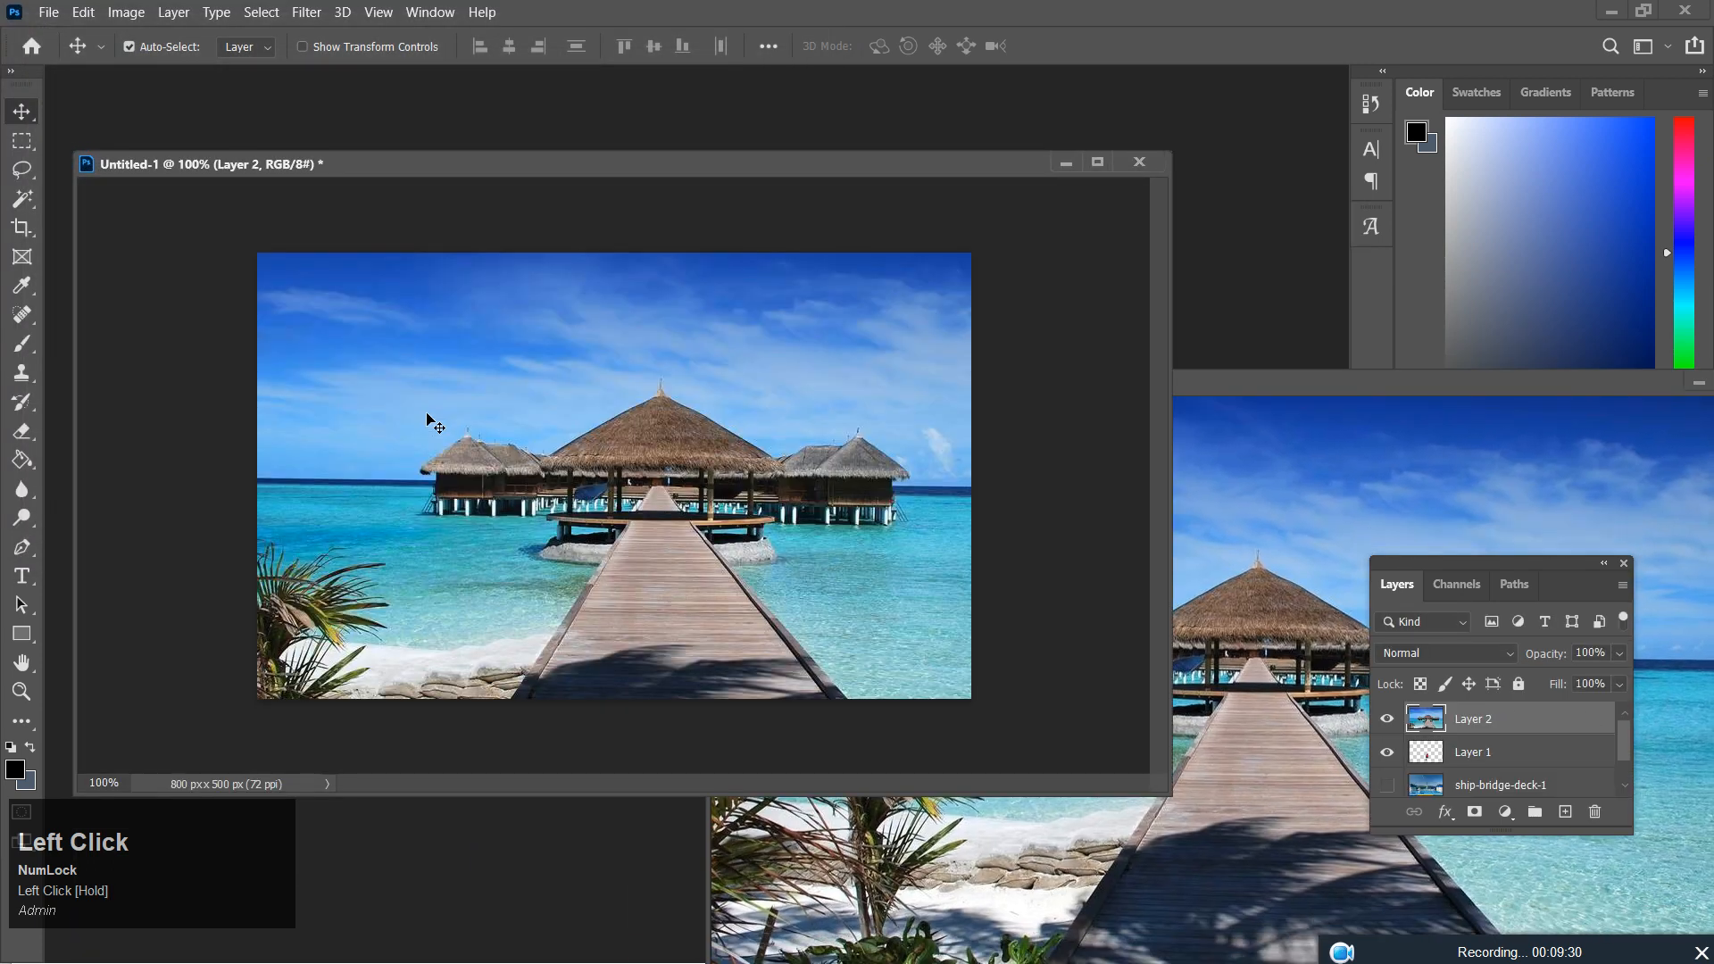
Scale the Maldives image down slightly to fit the canvas, reposition it, and place its layer below the boy's layer
key(ctrl+t)
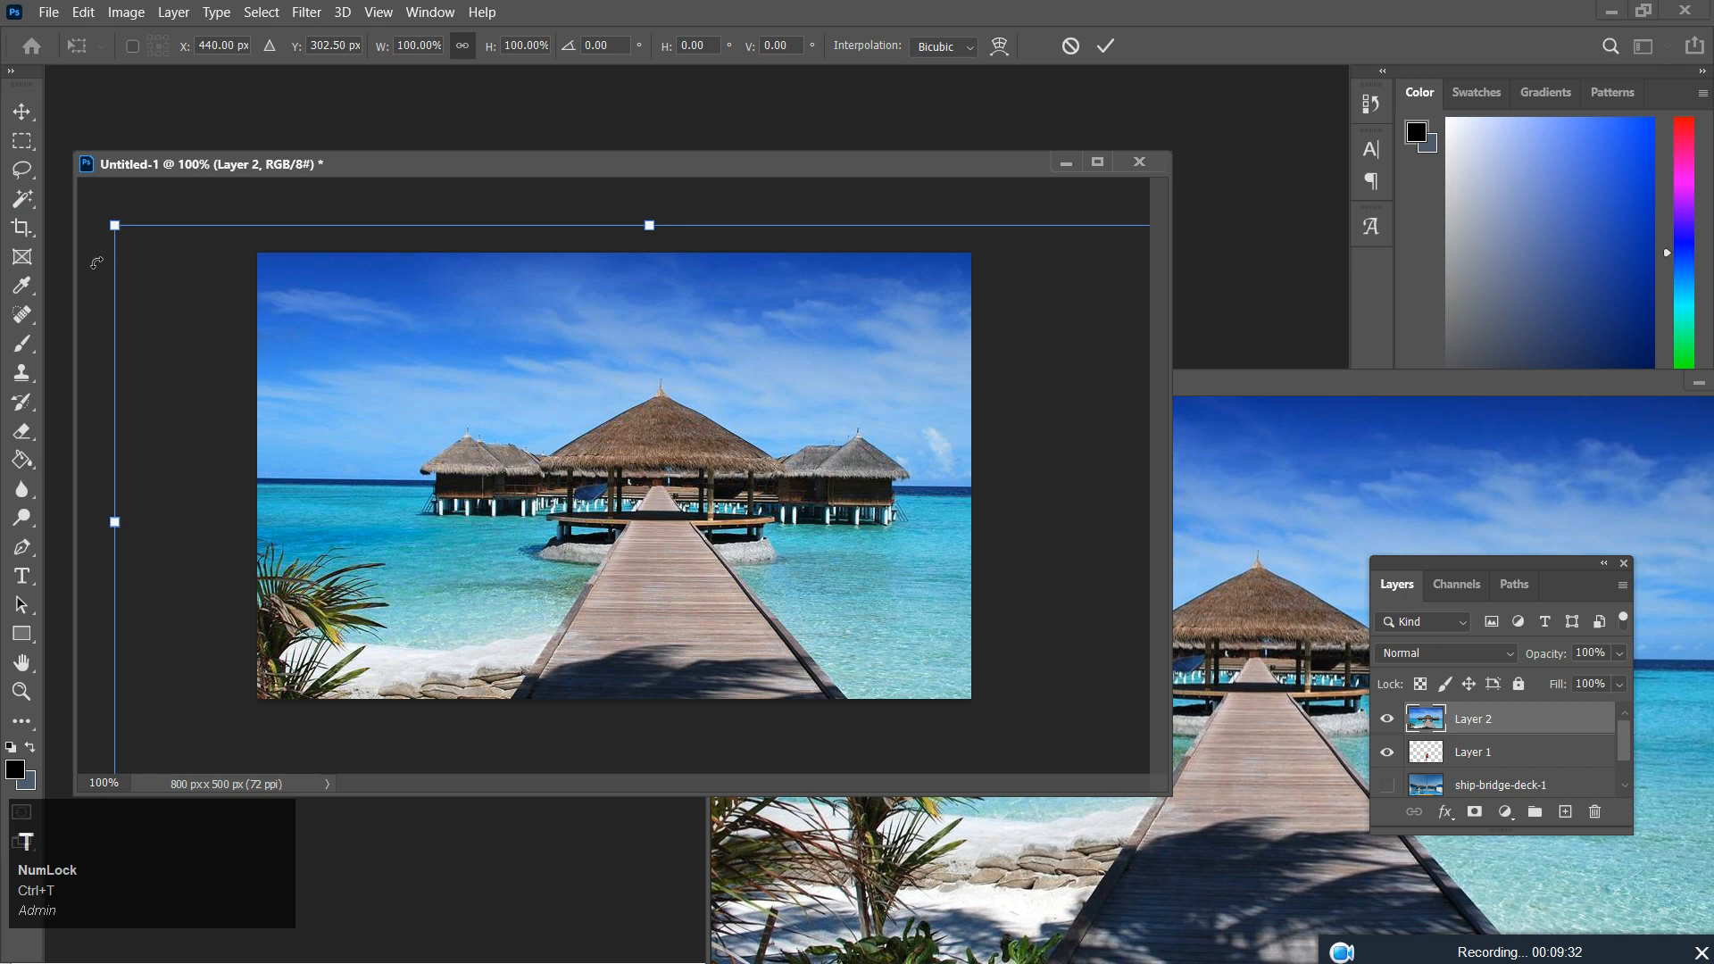
drag(119, 229, 202, 313)
drag(626, 526, 522, 435)
key(Return)
drag(1482, 719, 1485, 773)
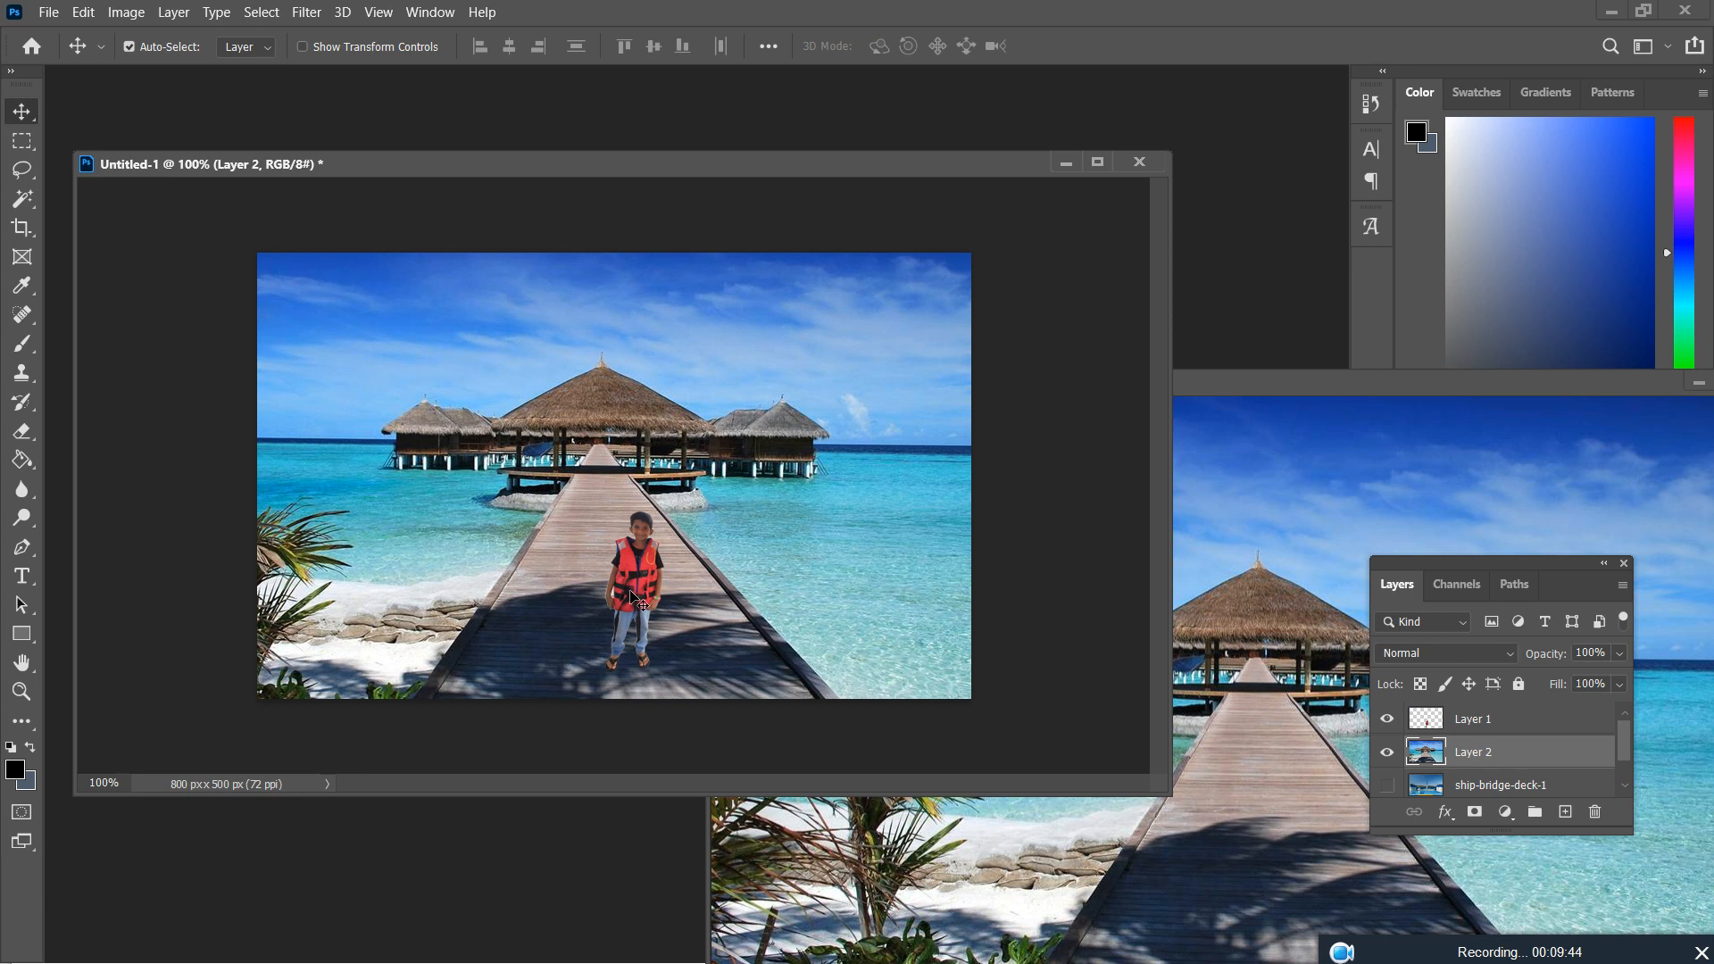
Try moving the boy farther up the wooden walkway toward the thatched hut
drag(637, 597, 607, 500)
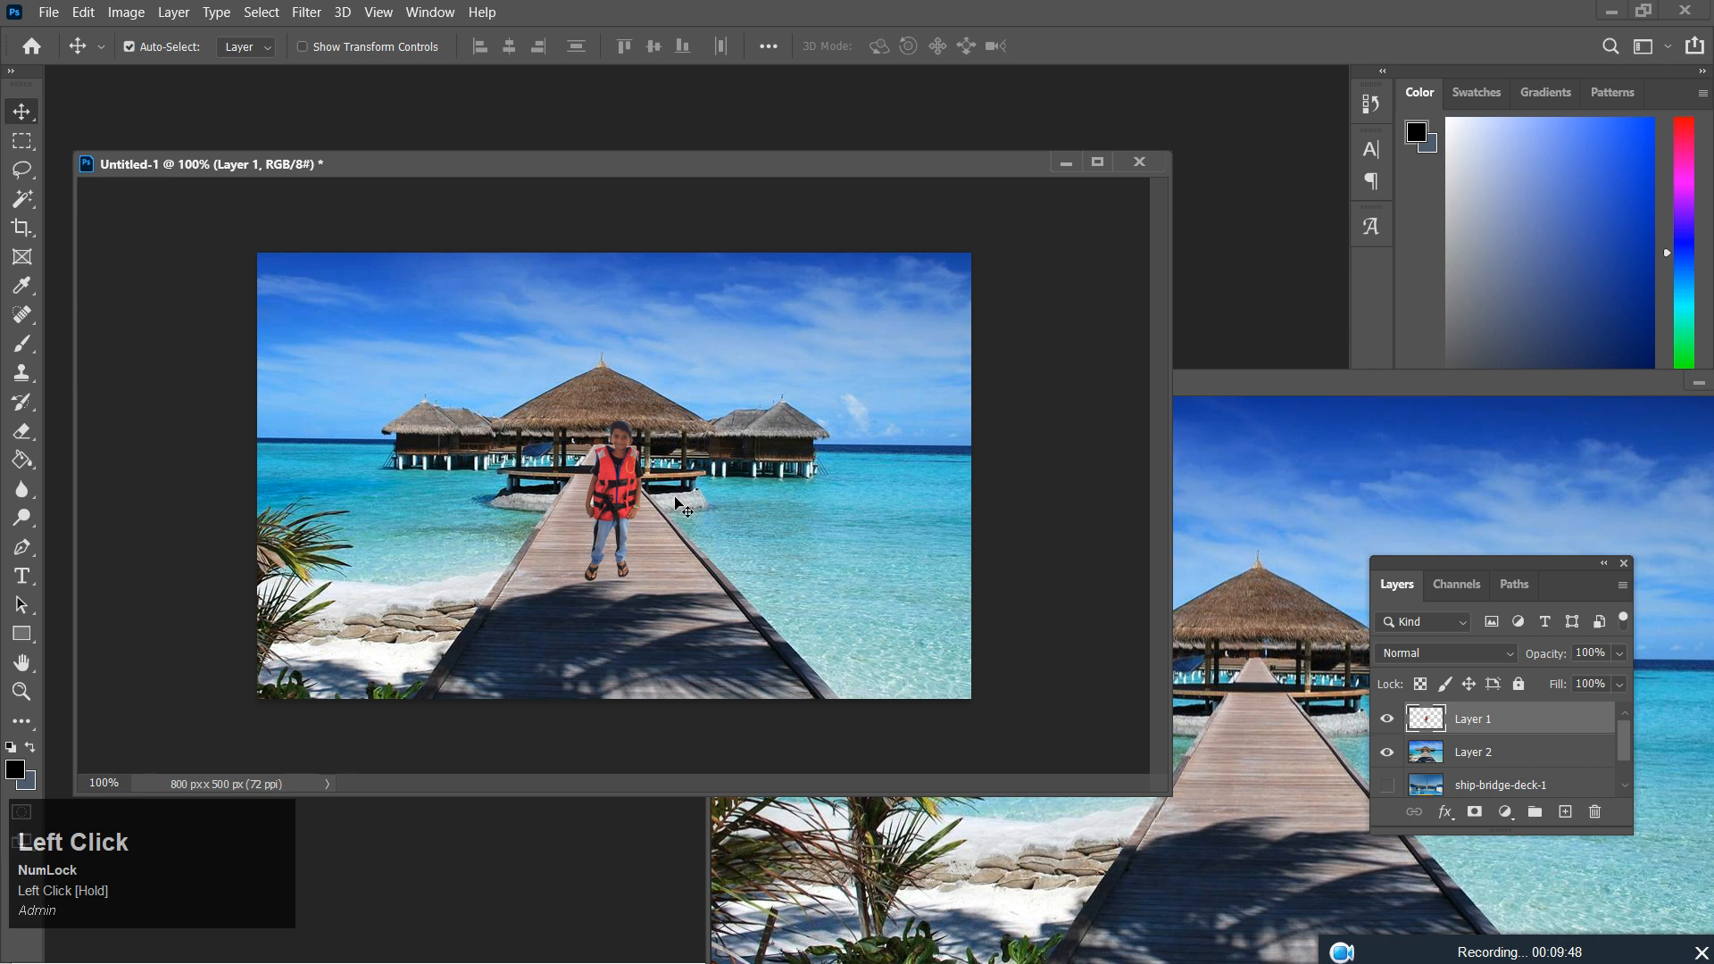
key(ctrl)
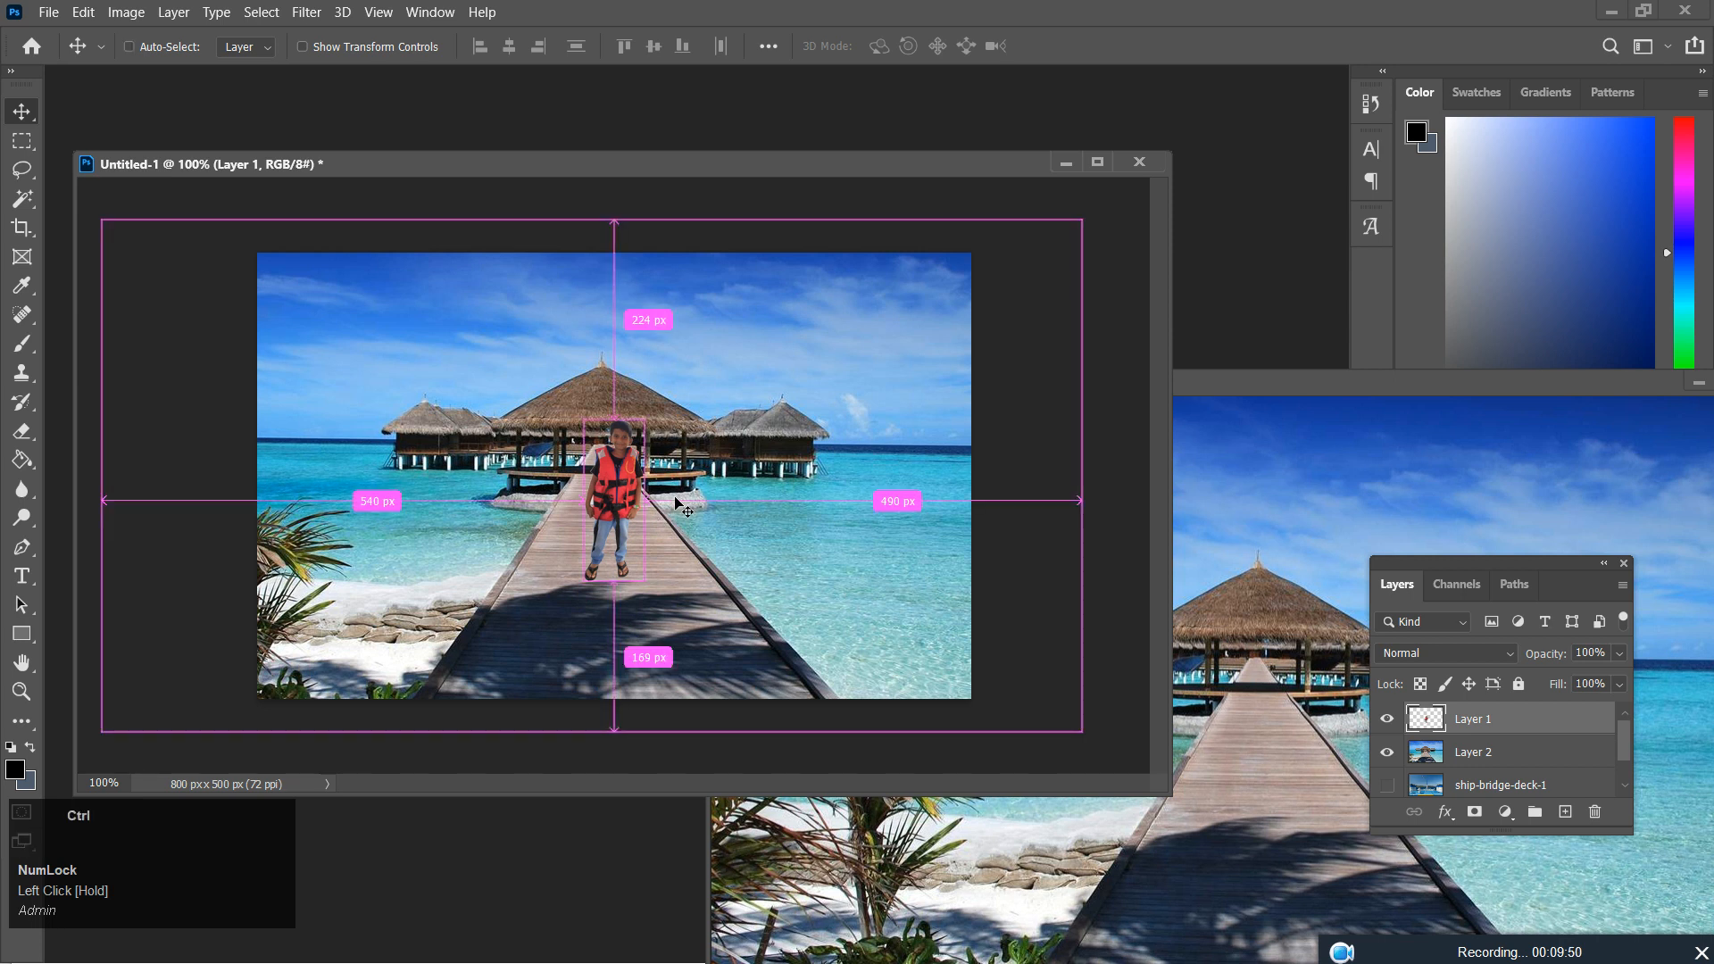
key(ctrl+z)
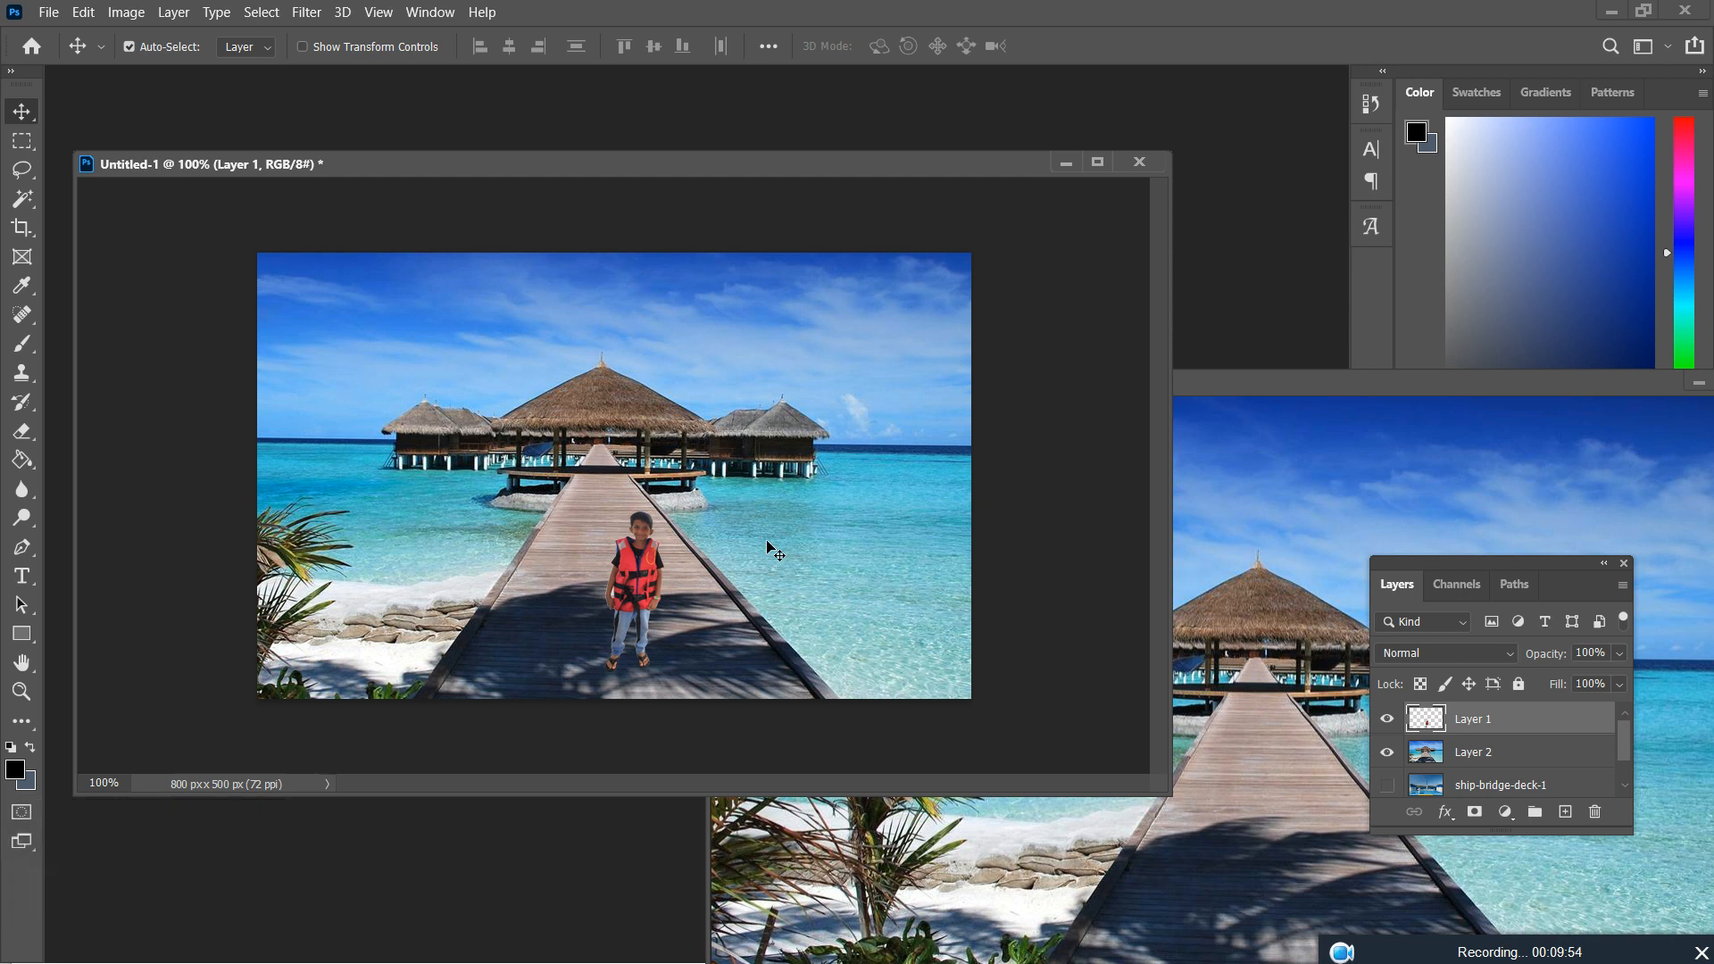
Examine the boy's cutout edges and size against the walkway, both close up and in the whole composition
key(ctrl+plus)
key(ctrl+plus)
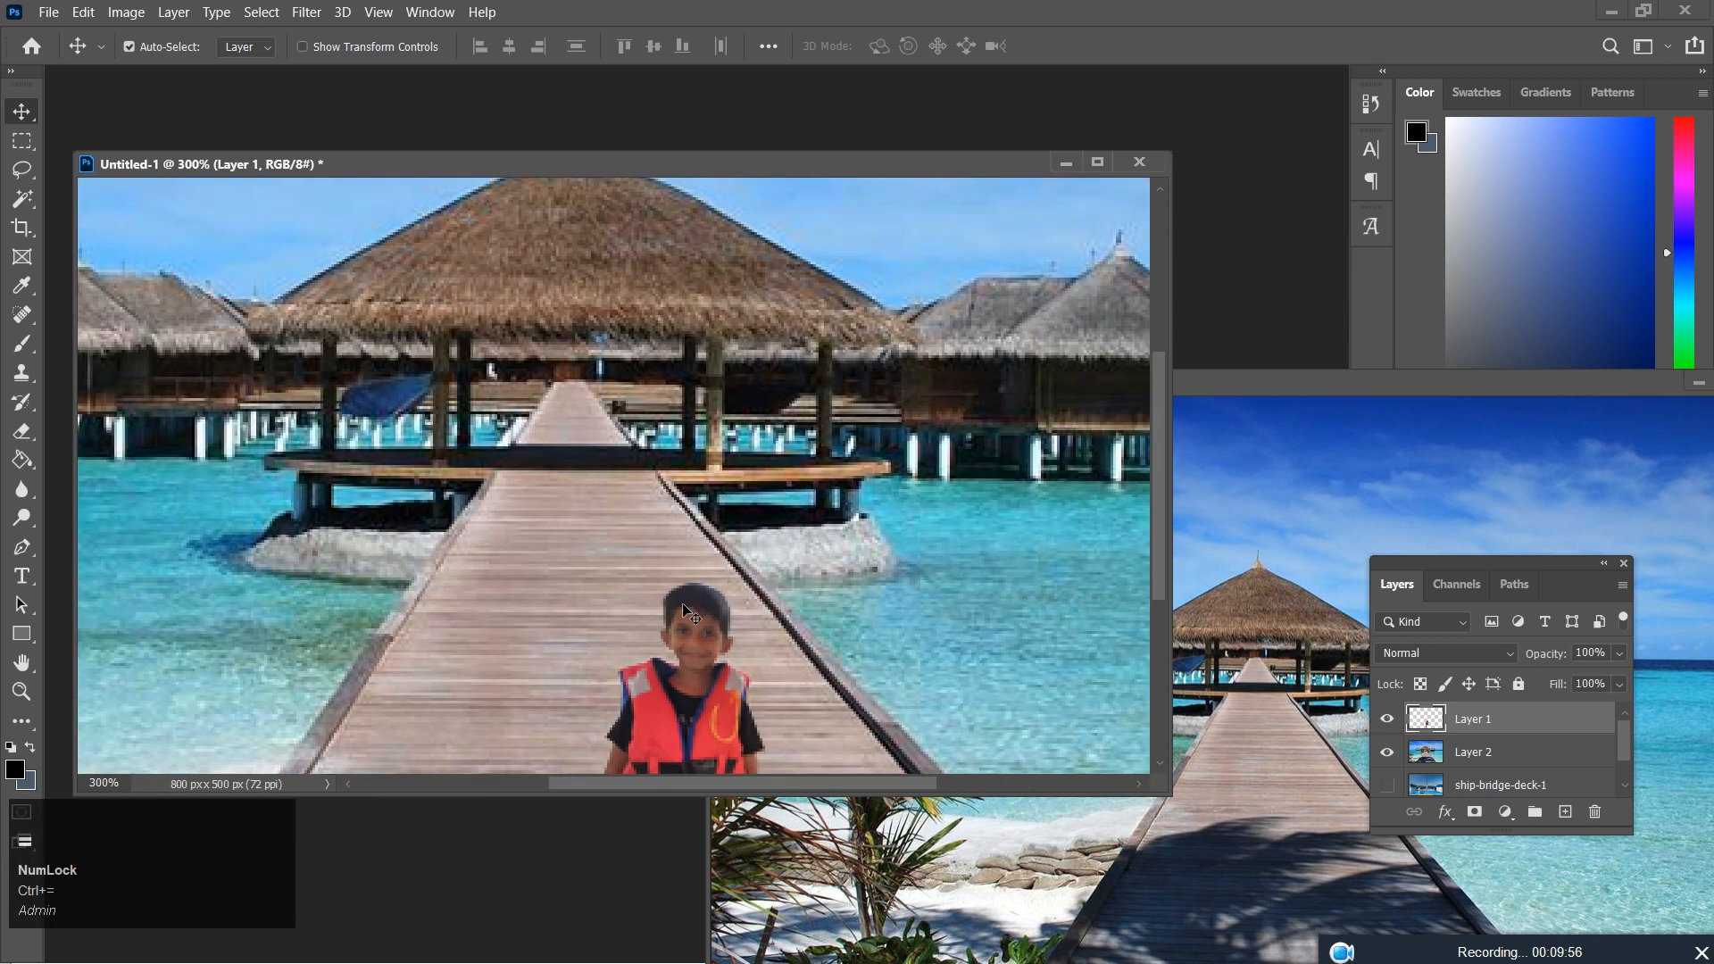
drag(720, 616, 710, 237)
key(space)
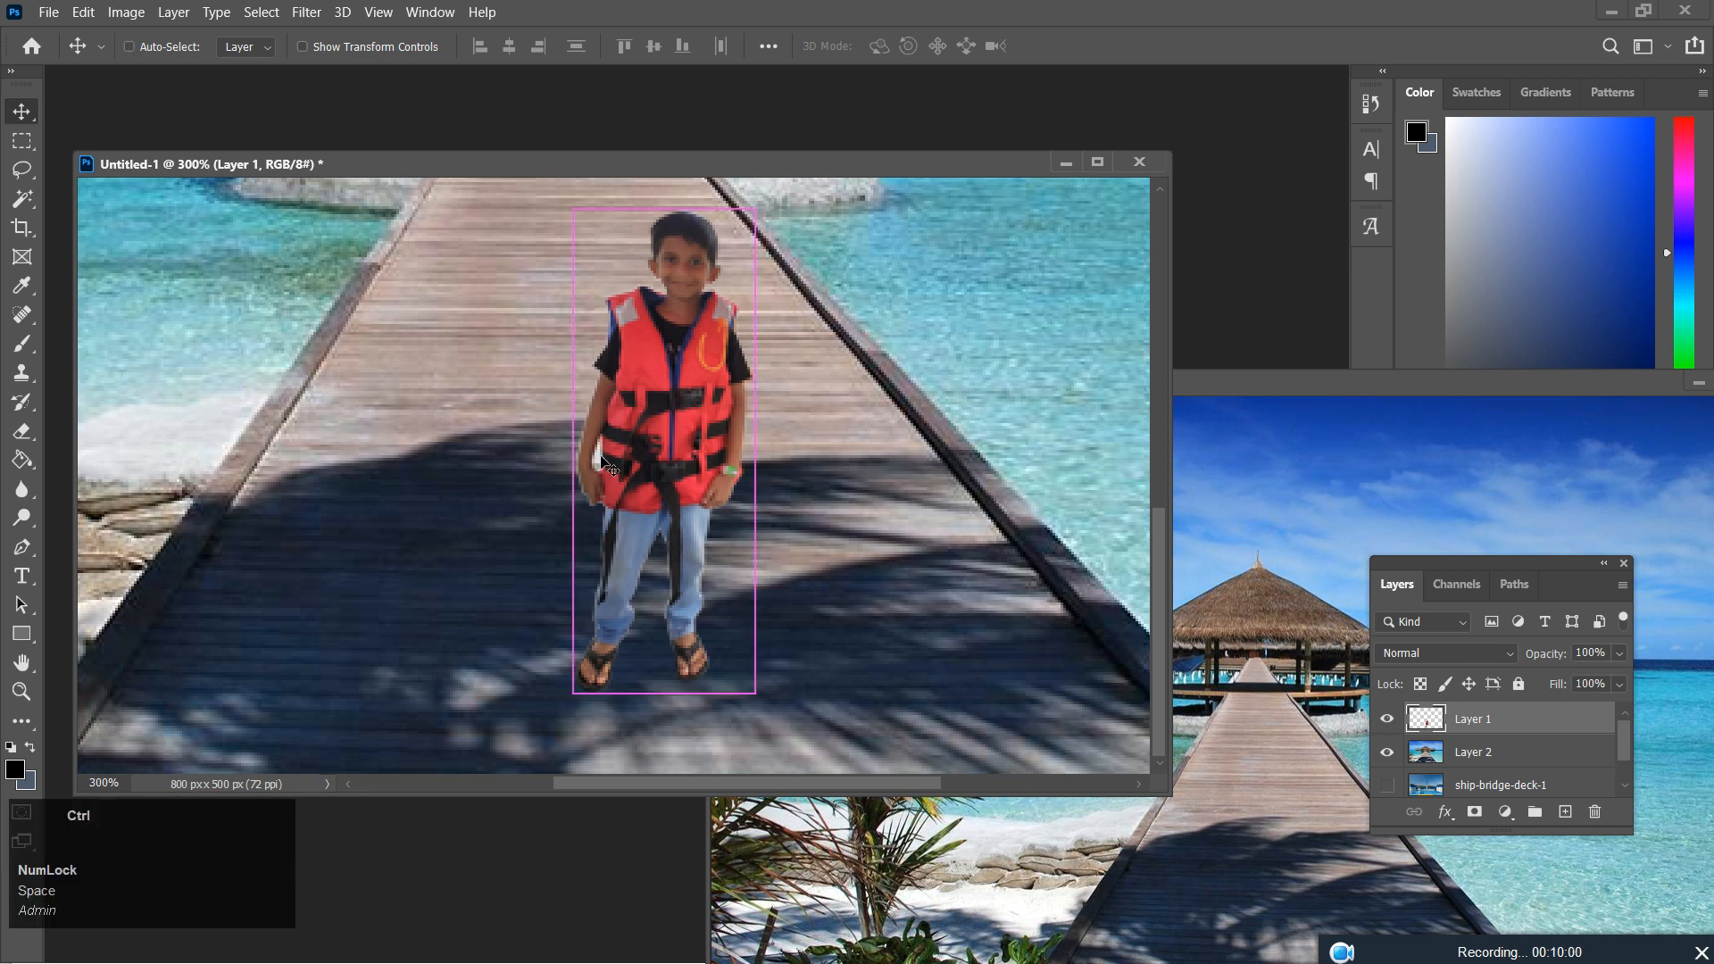
key(ctrl+minus)
key(ctrl+minus)
key(ctrl+minus)
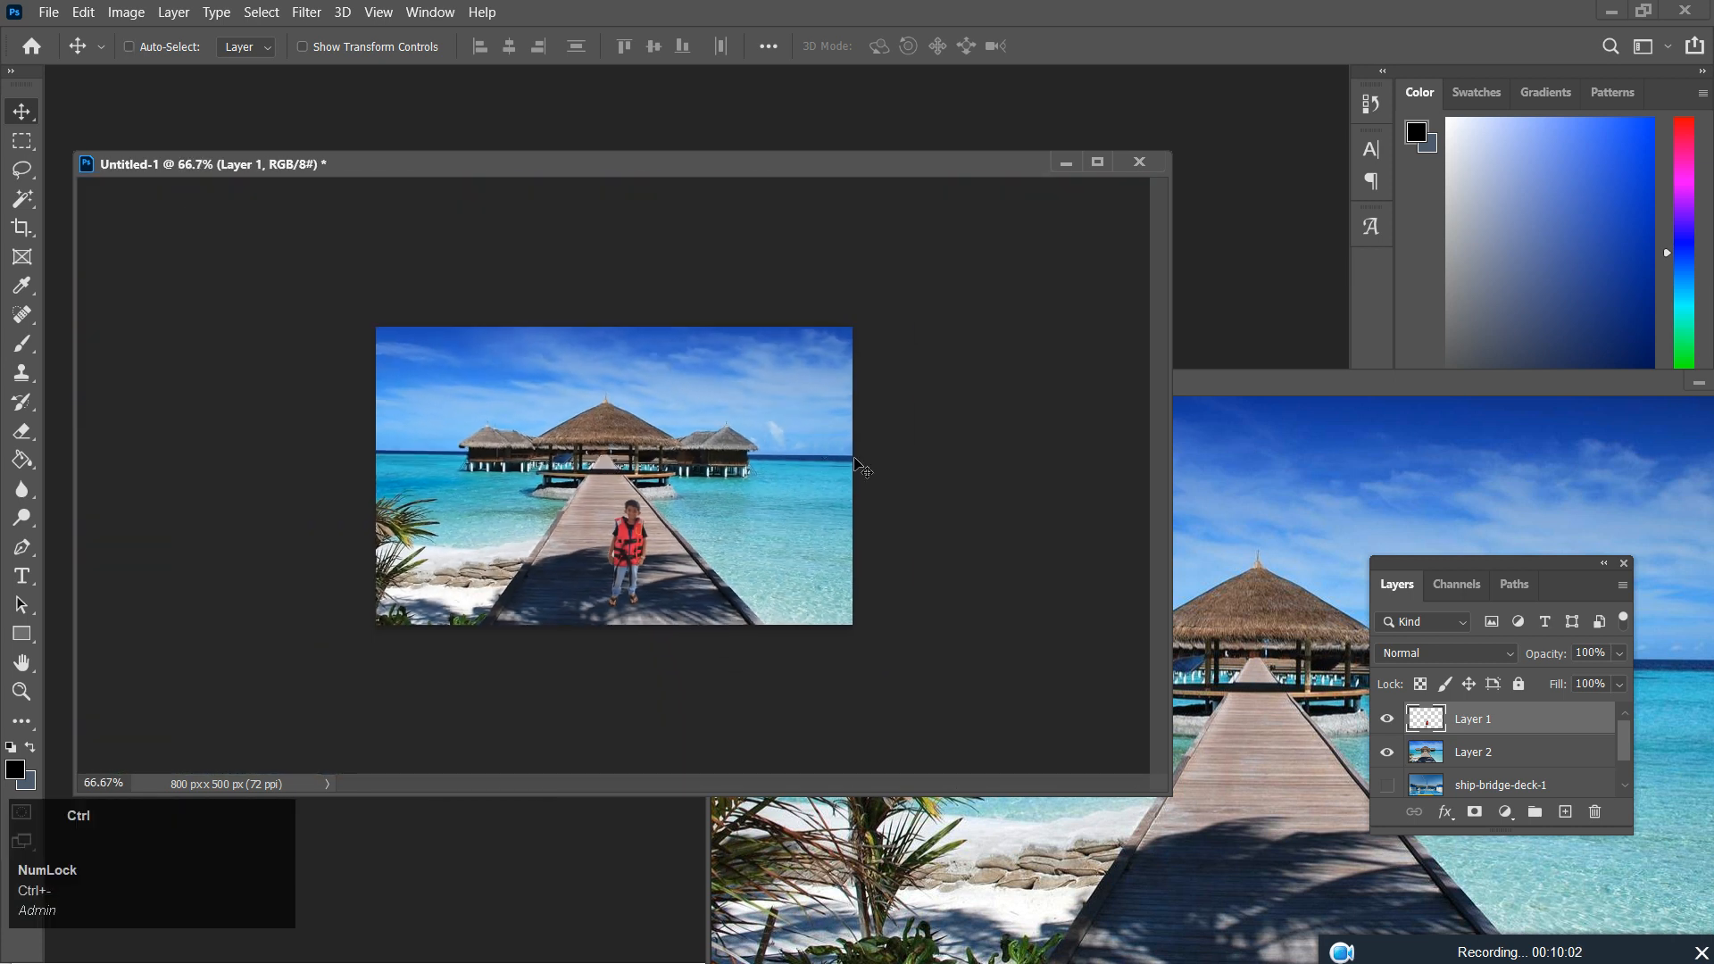
key(ctrl+equal)
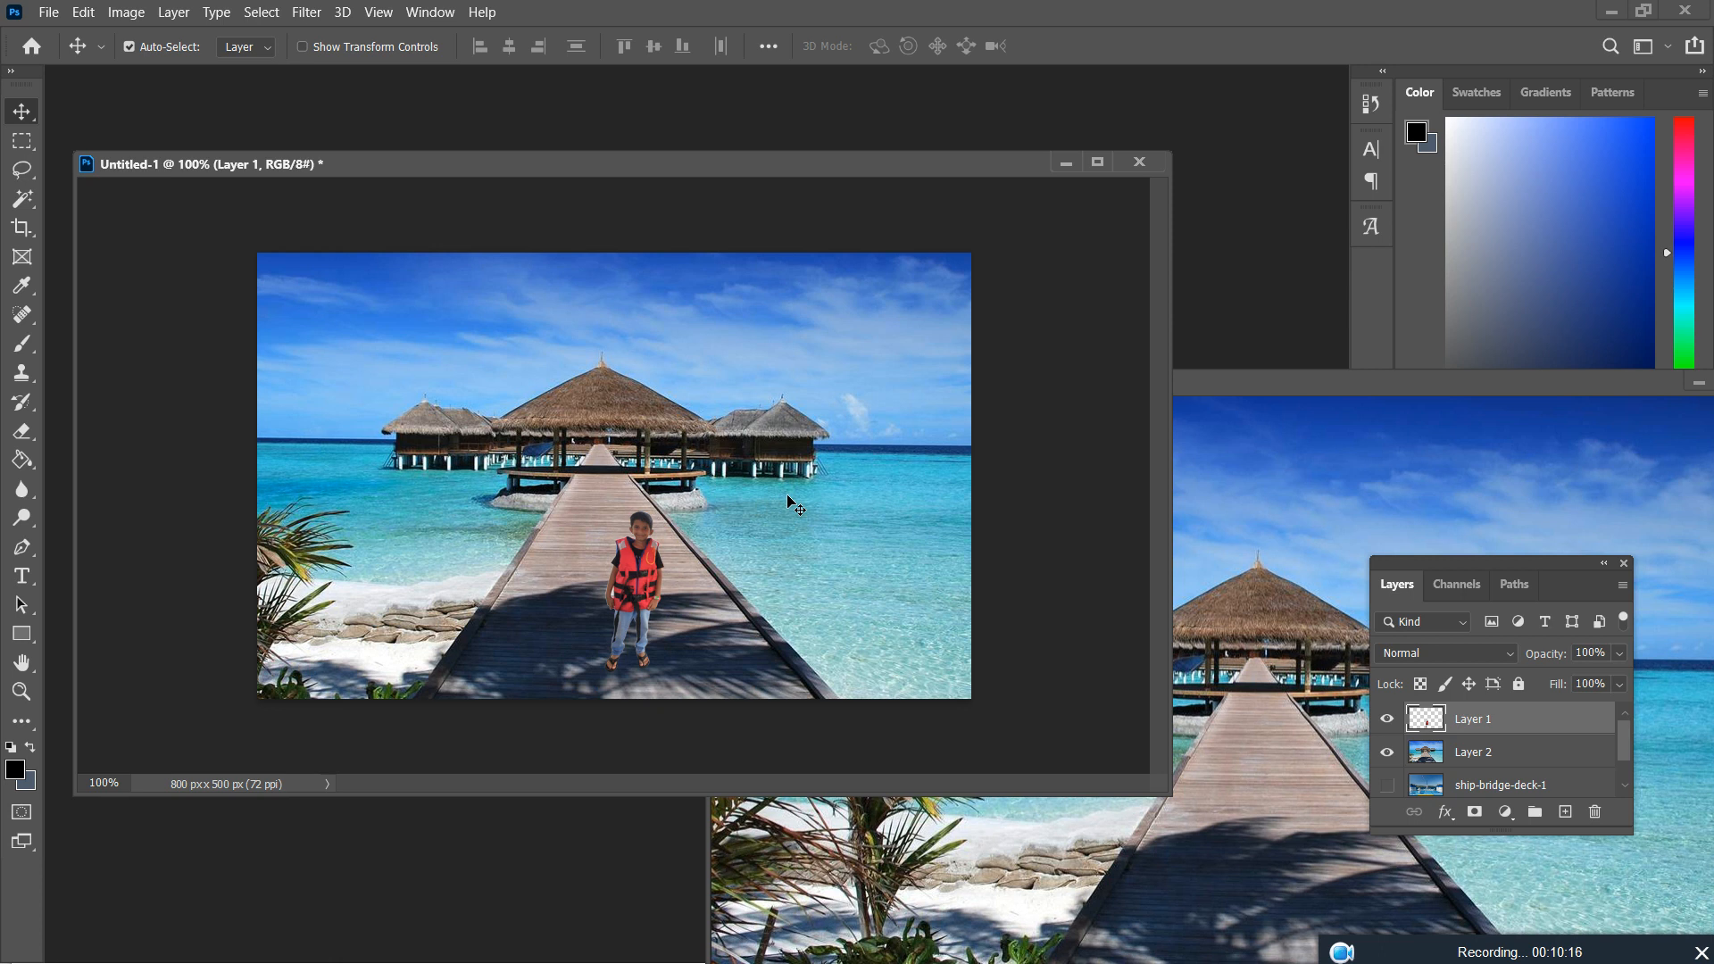
Move the boy up the walkway near the thatched hut and scale him proportionally to 66.04%
drag(652, 579, 723, 465)
key(ctrl+t)
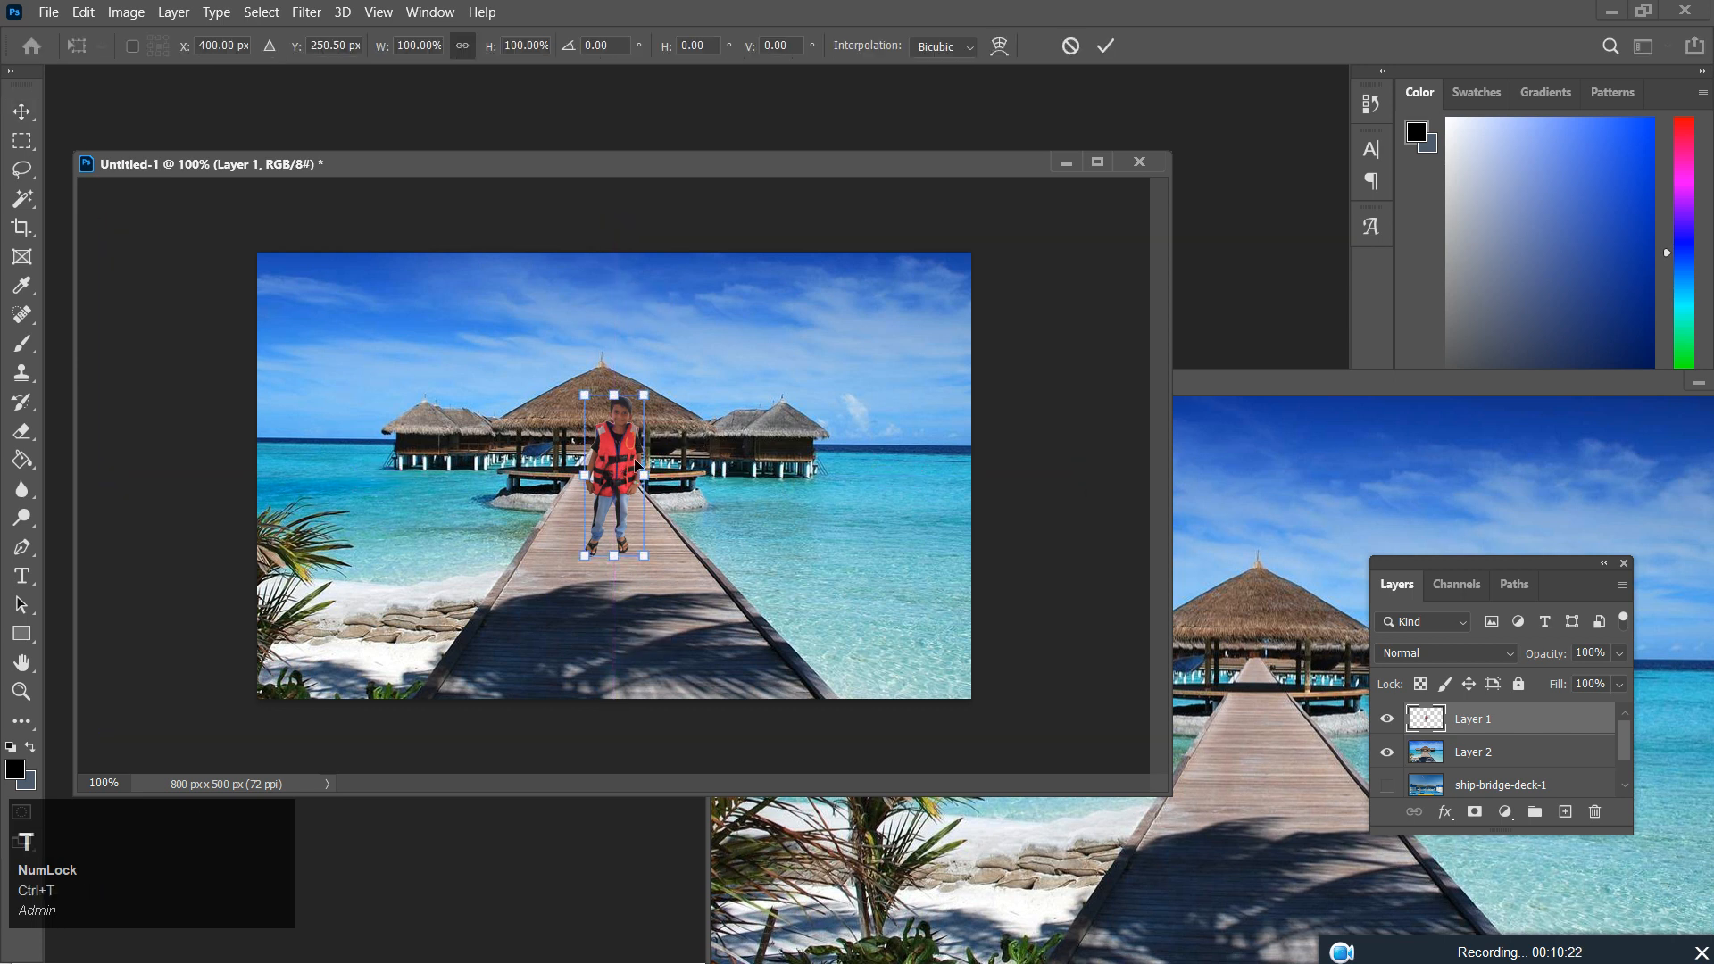
drag(644, 394, 626, 451)
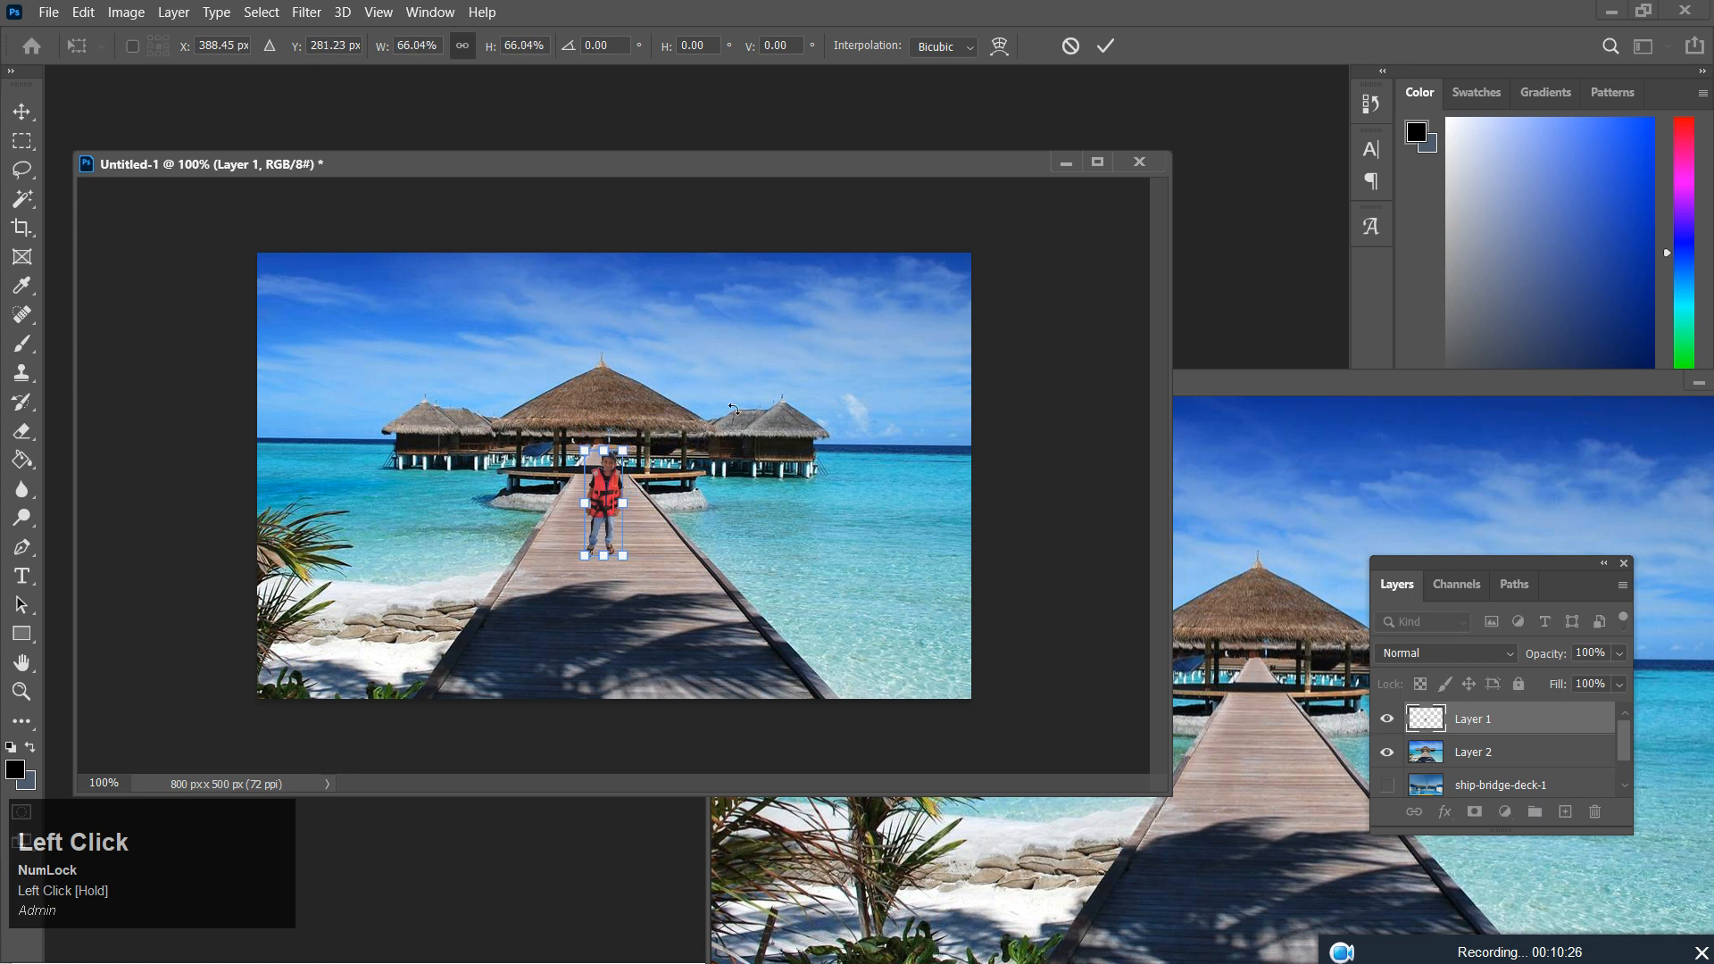
key(Return)
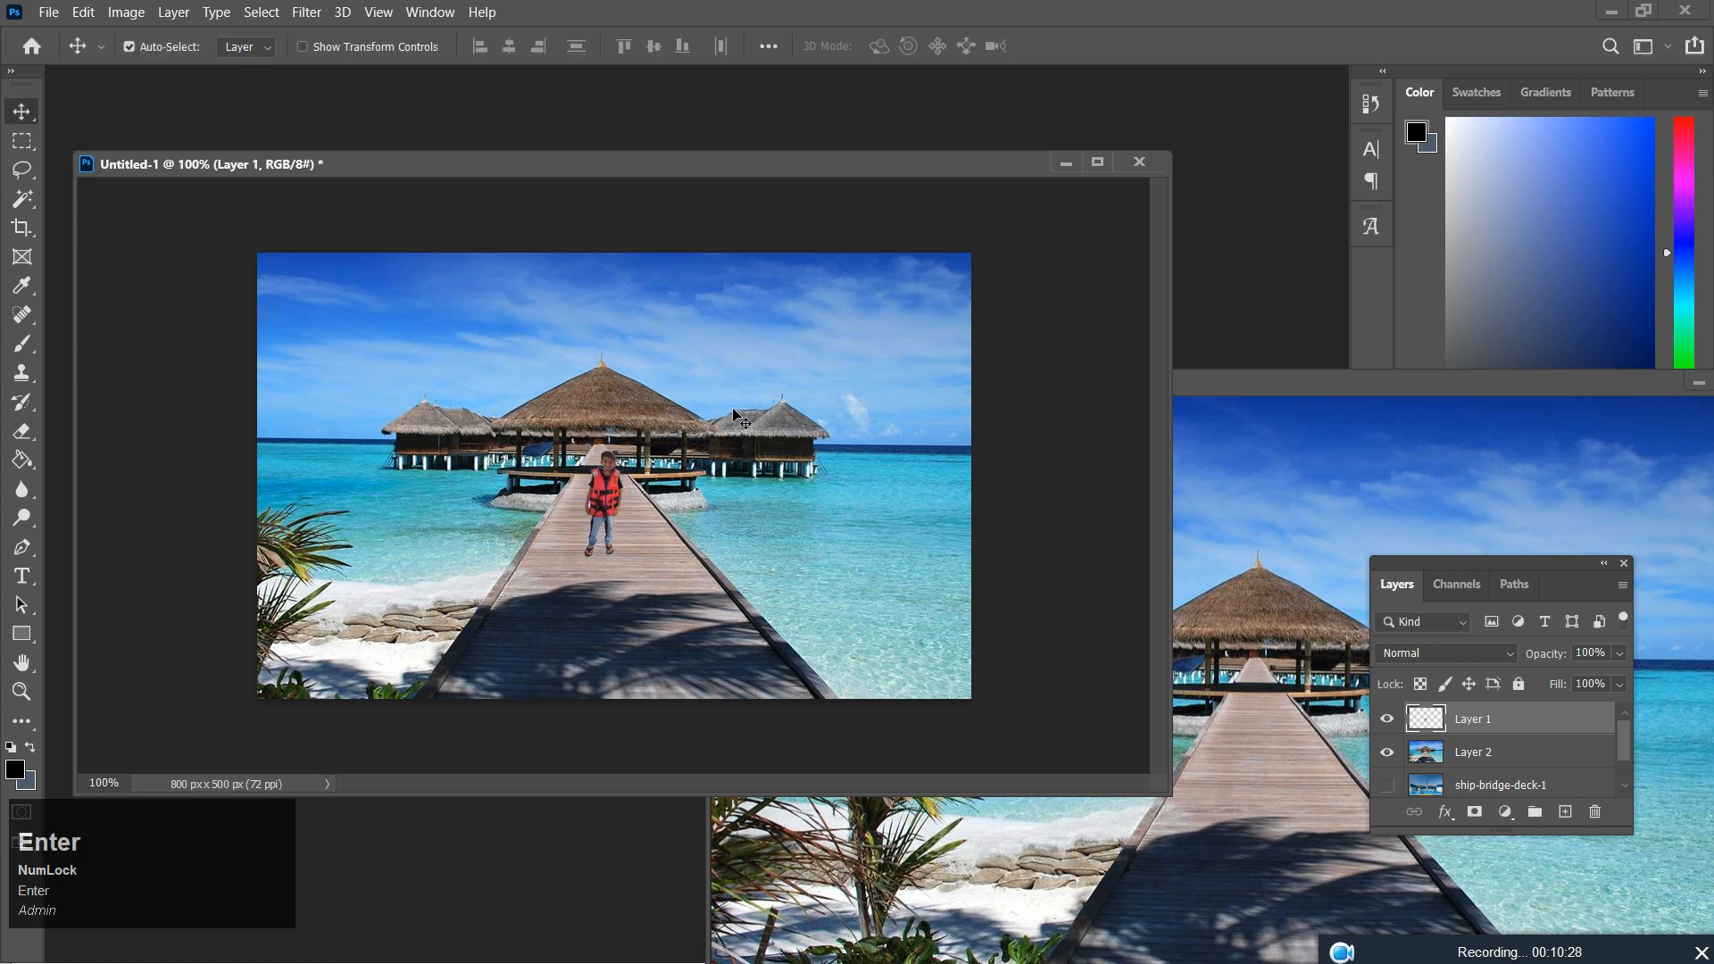
Nudge the boy about 12 px down along the walkway
key(Down)
key(Down)
key(Down)
key(Down)
key(Down)
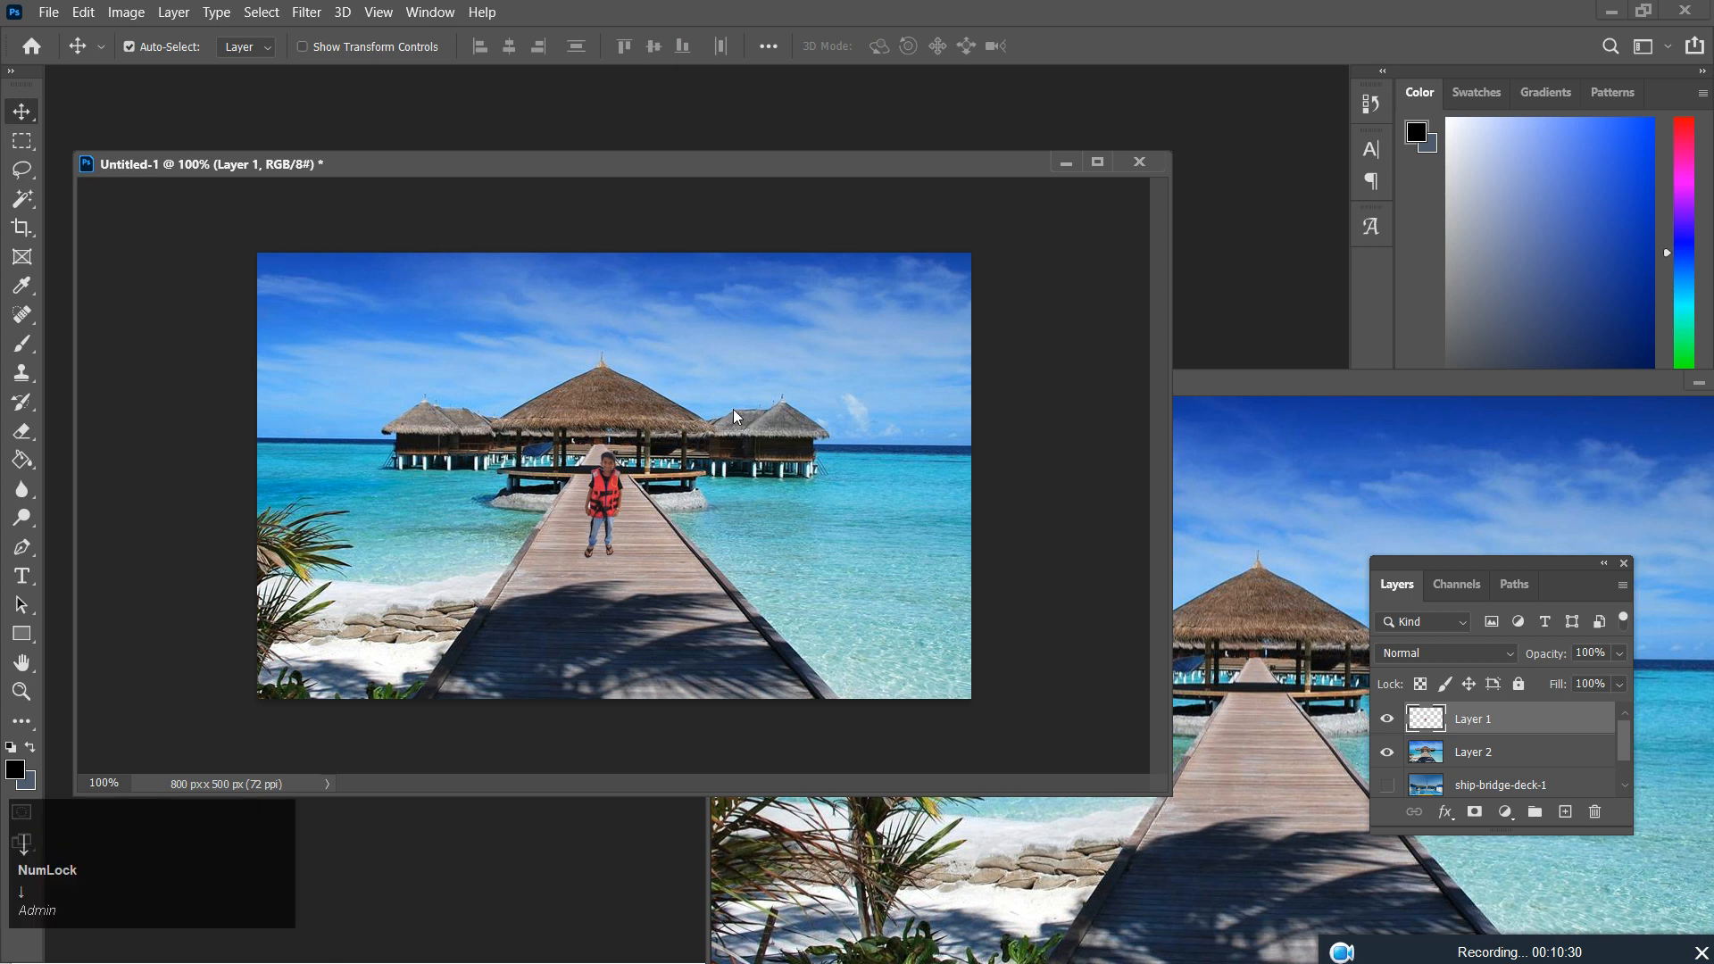
key(Down)
key(Down)
key(Down)
key(Down)
key(Down)
key(Down)
key(Down)
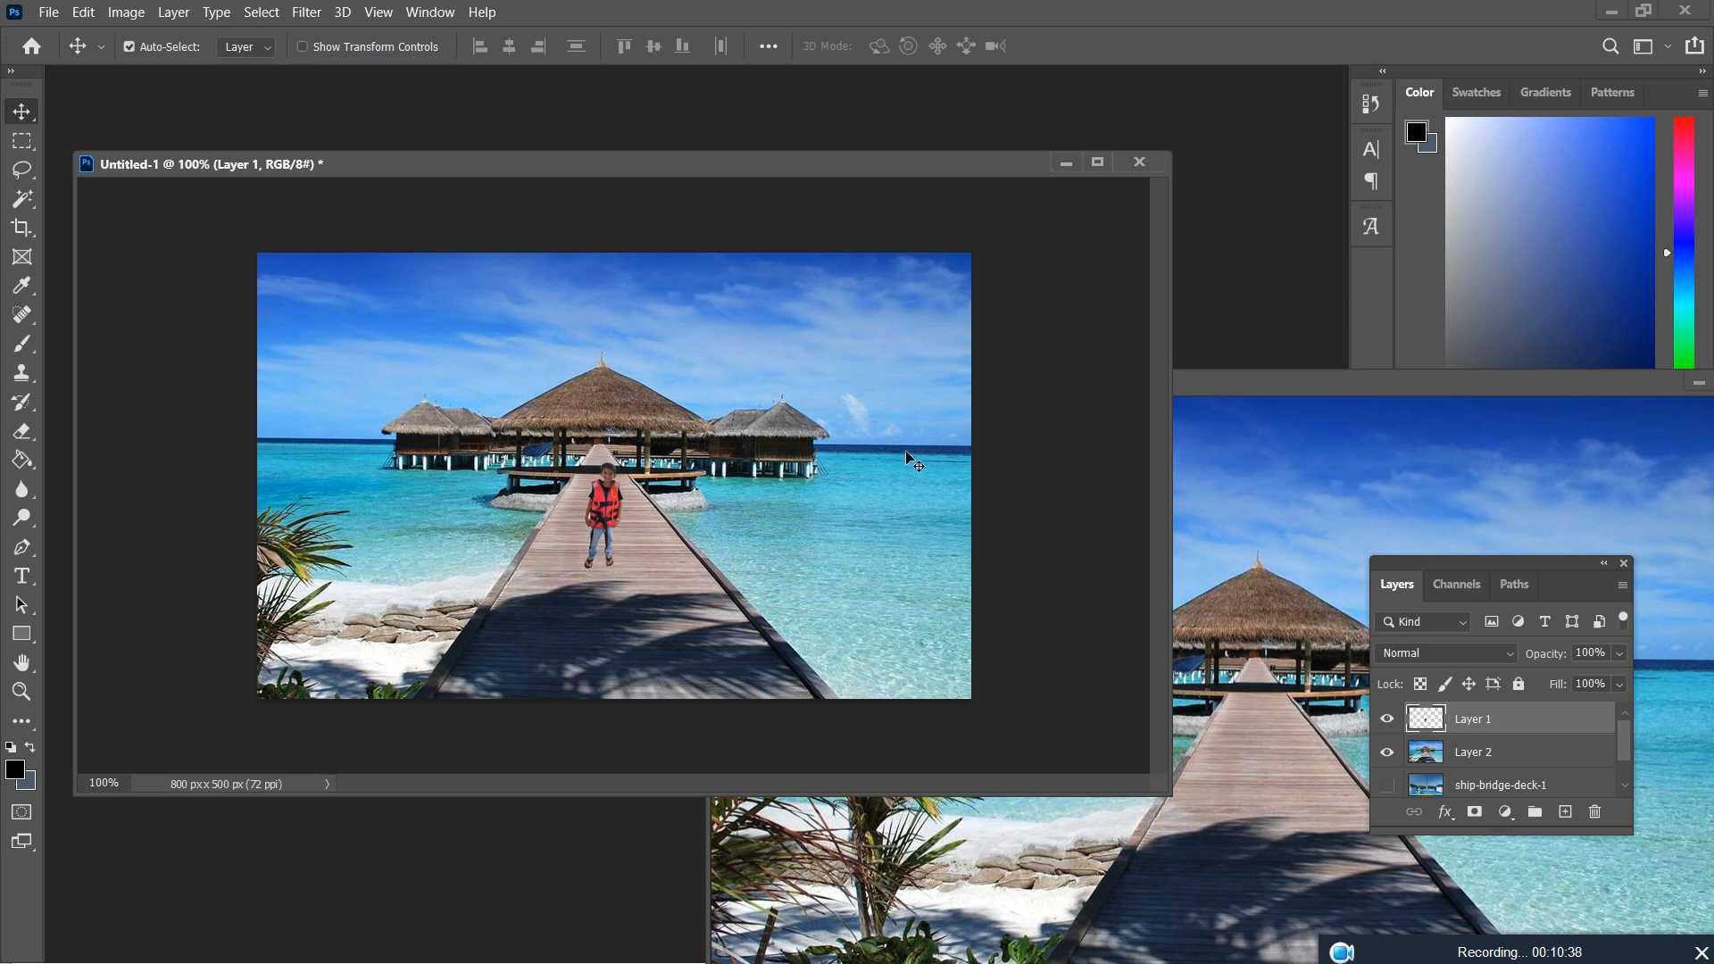
Save the composite as a Photoshop file named Edit.psd with its layers in the Images folder
click(183, 168)
key(ctrl+s)
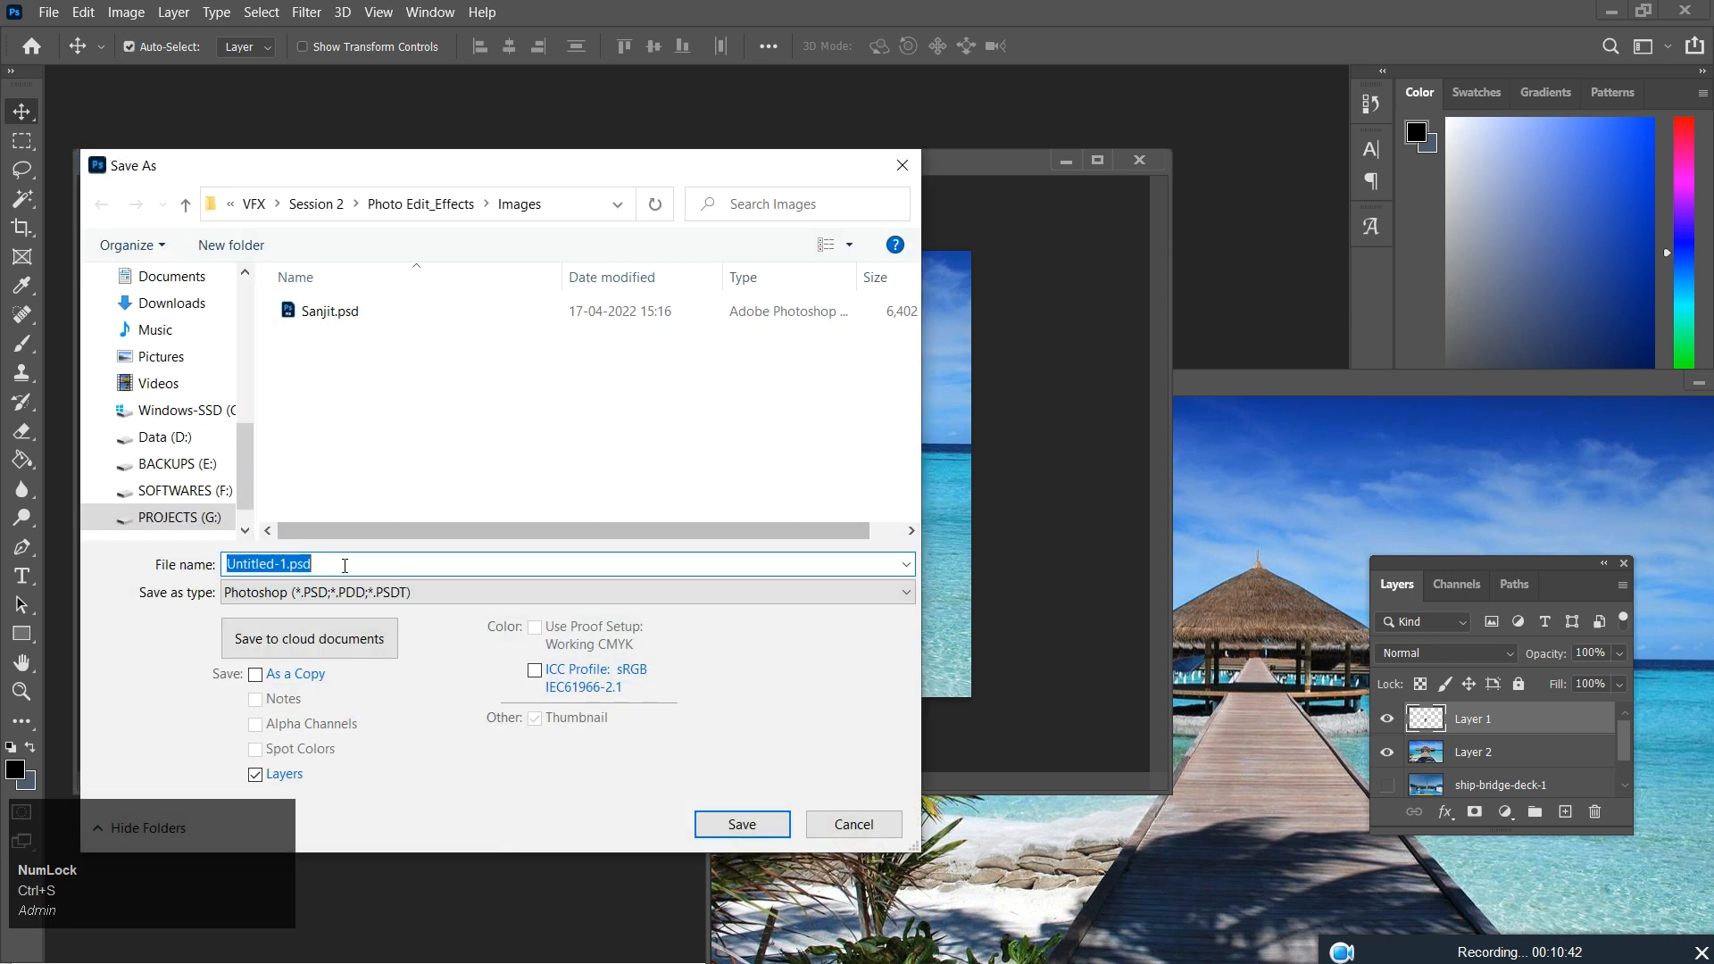
drag(286, 563, 183, 576)
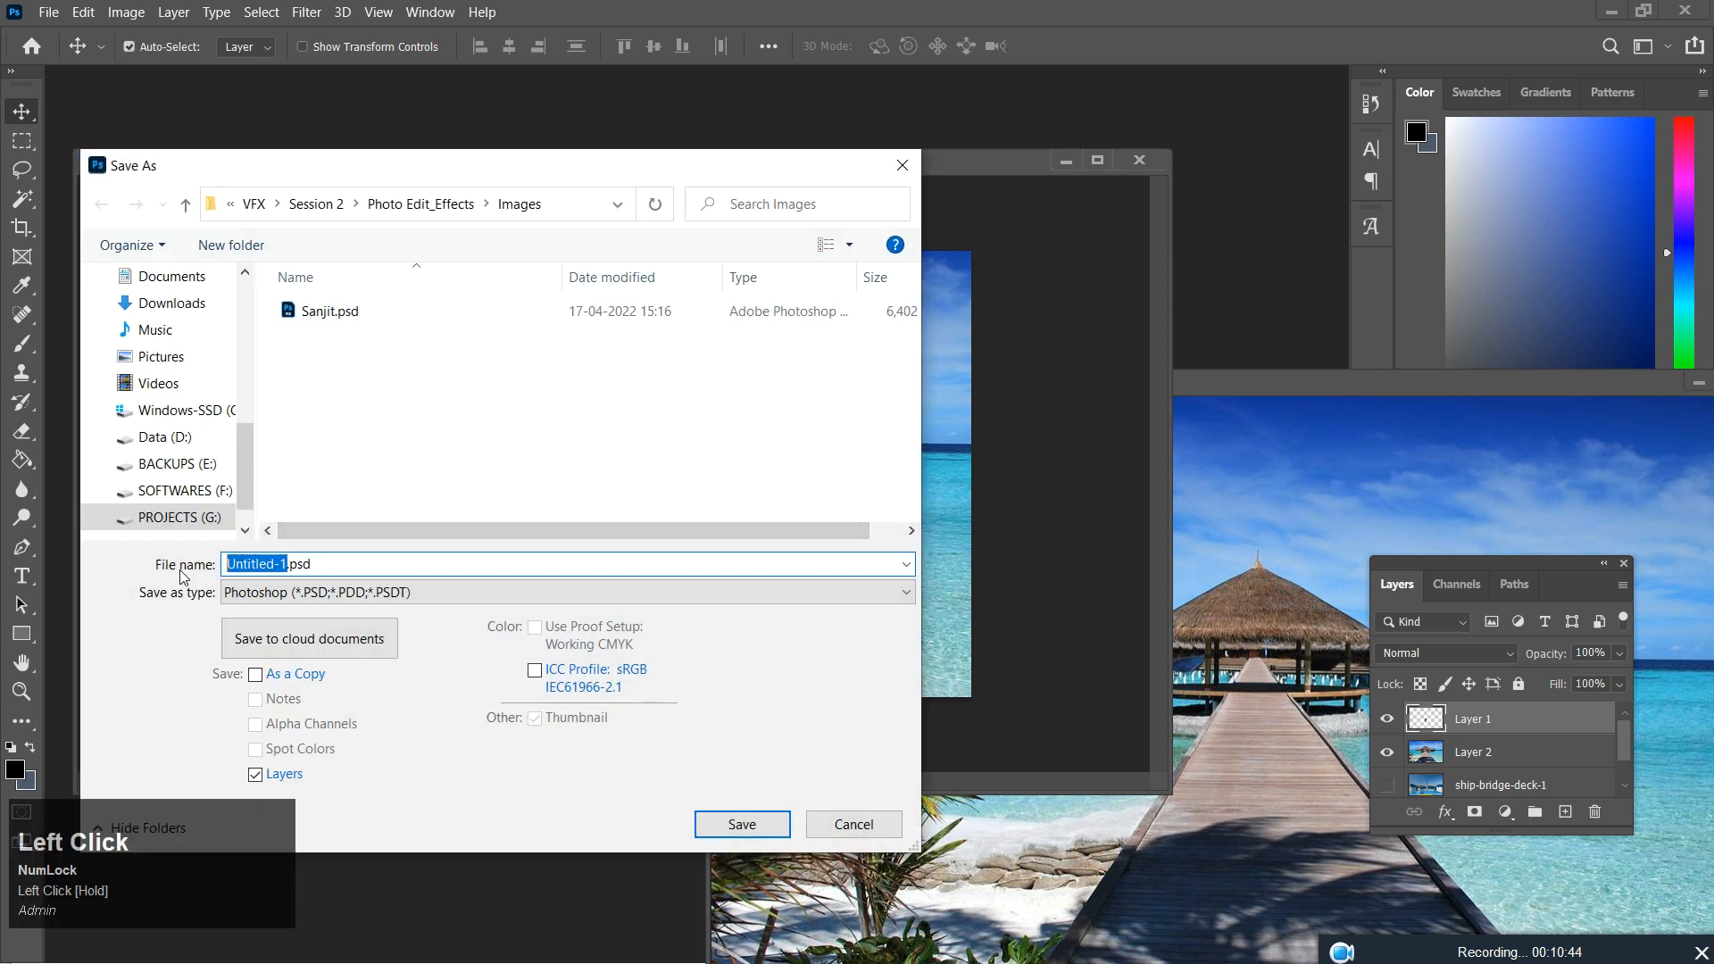
text(Edit)
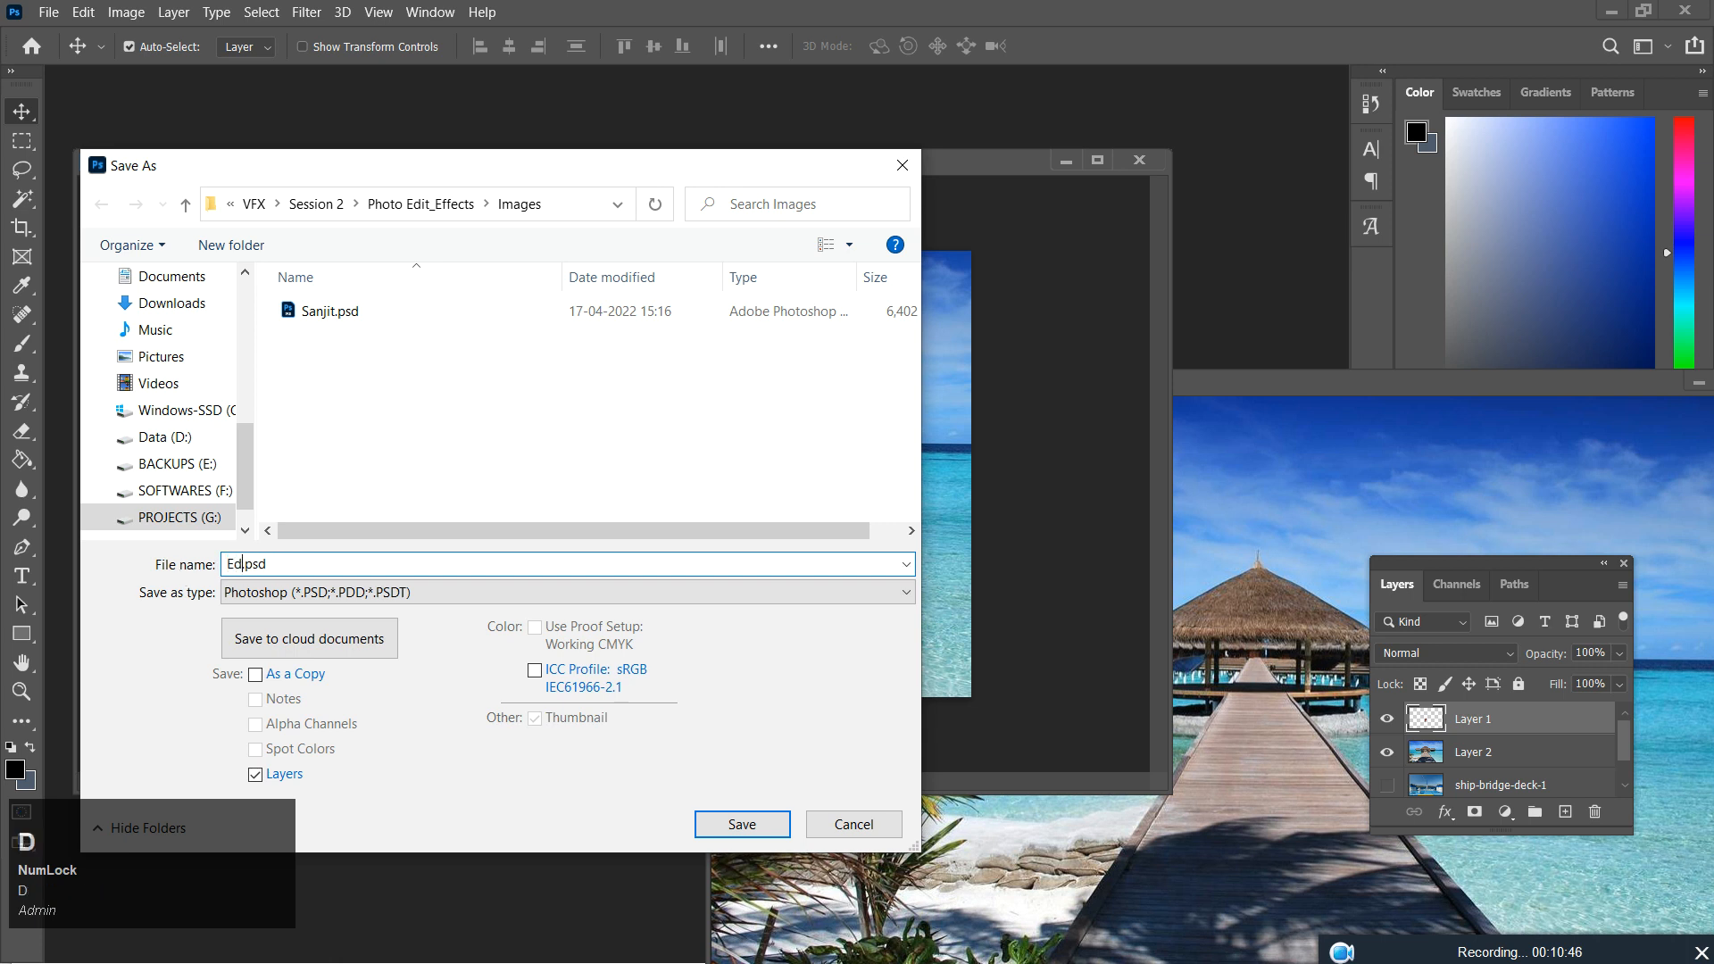
click(742, 824)
click(1110, 268)
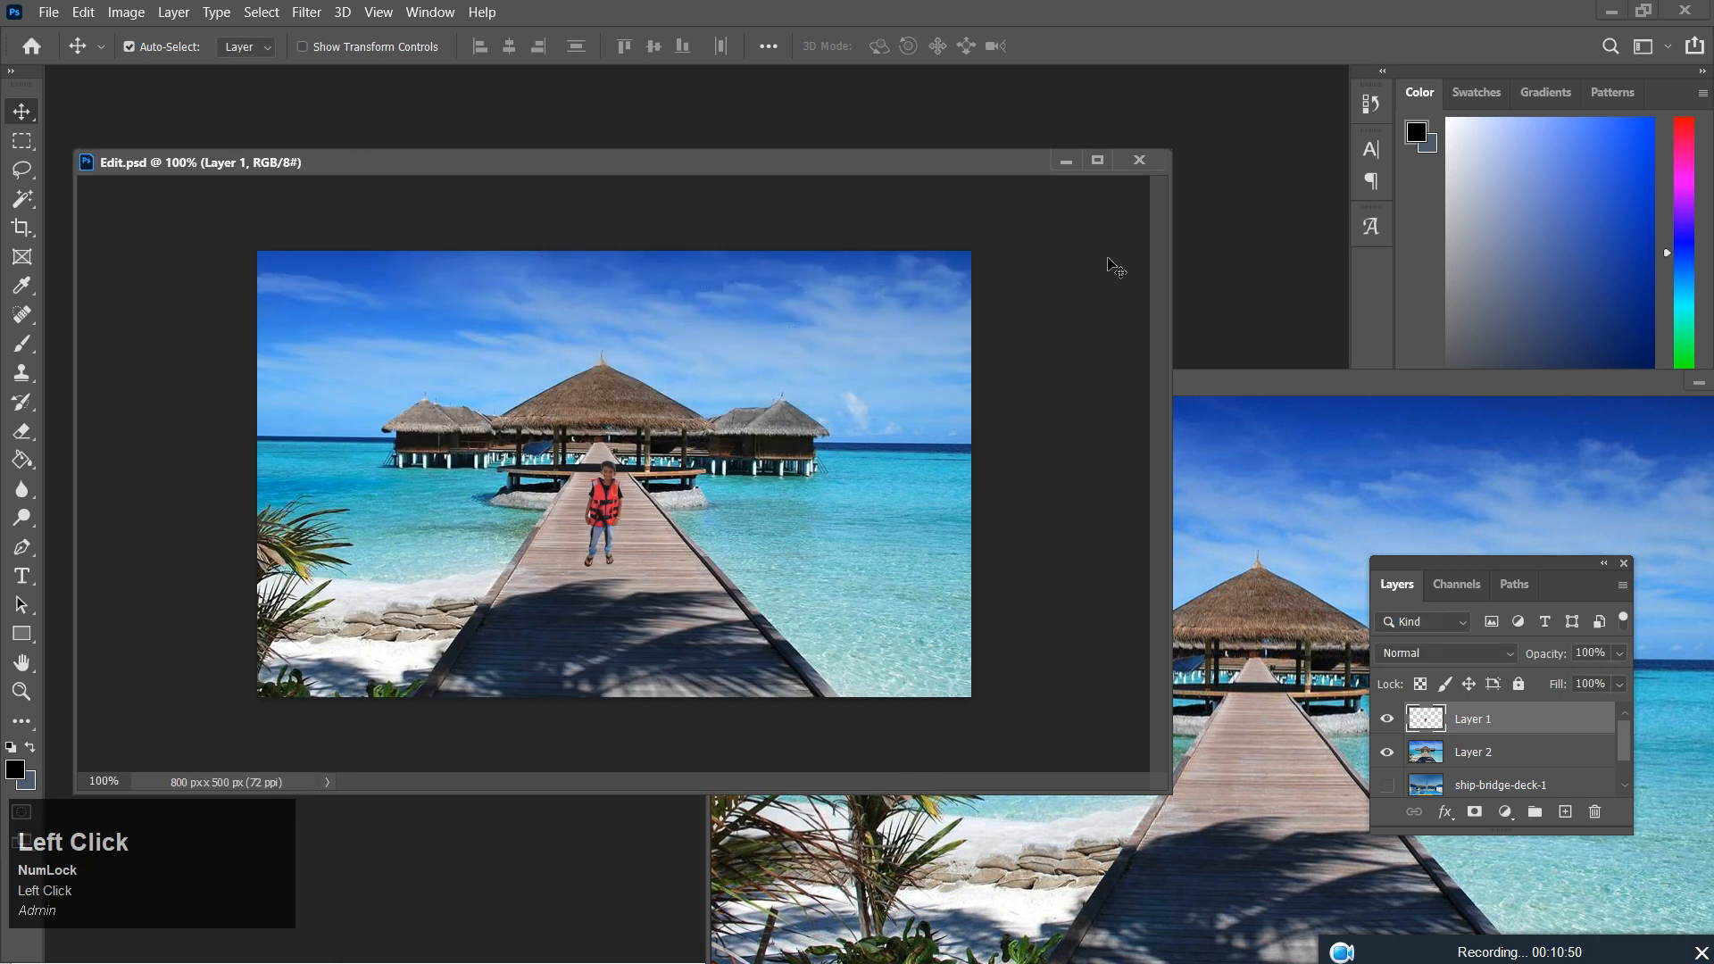
Launch Adobe After Effects 2021 and start a new project
key(super)
text(afer)
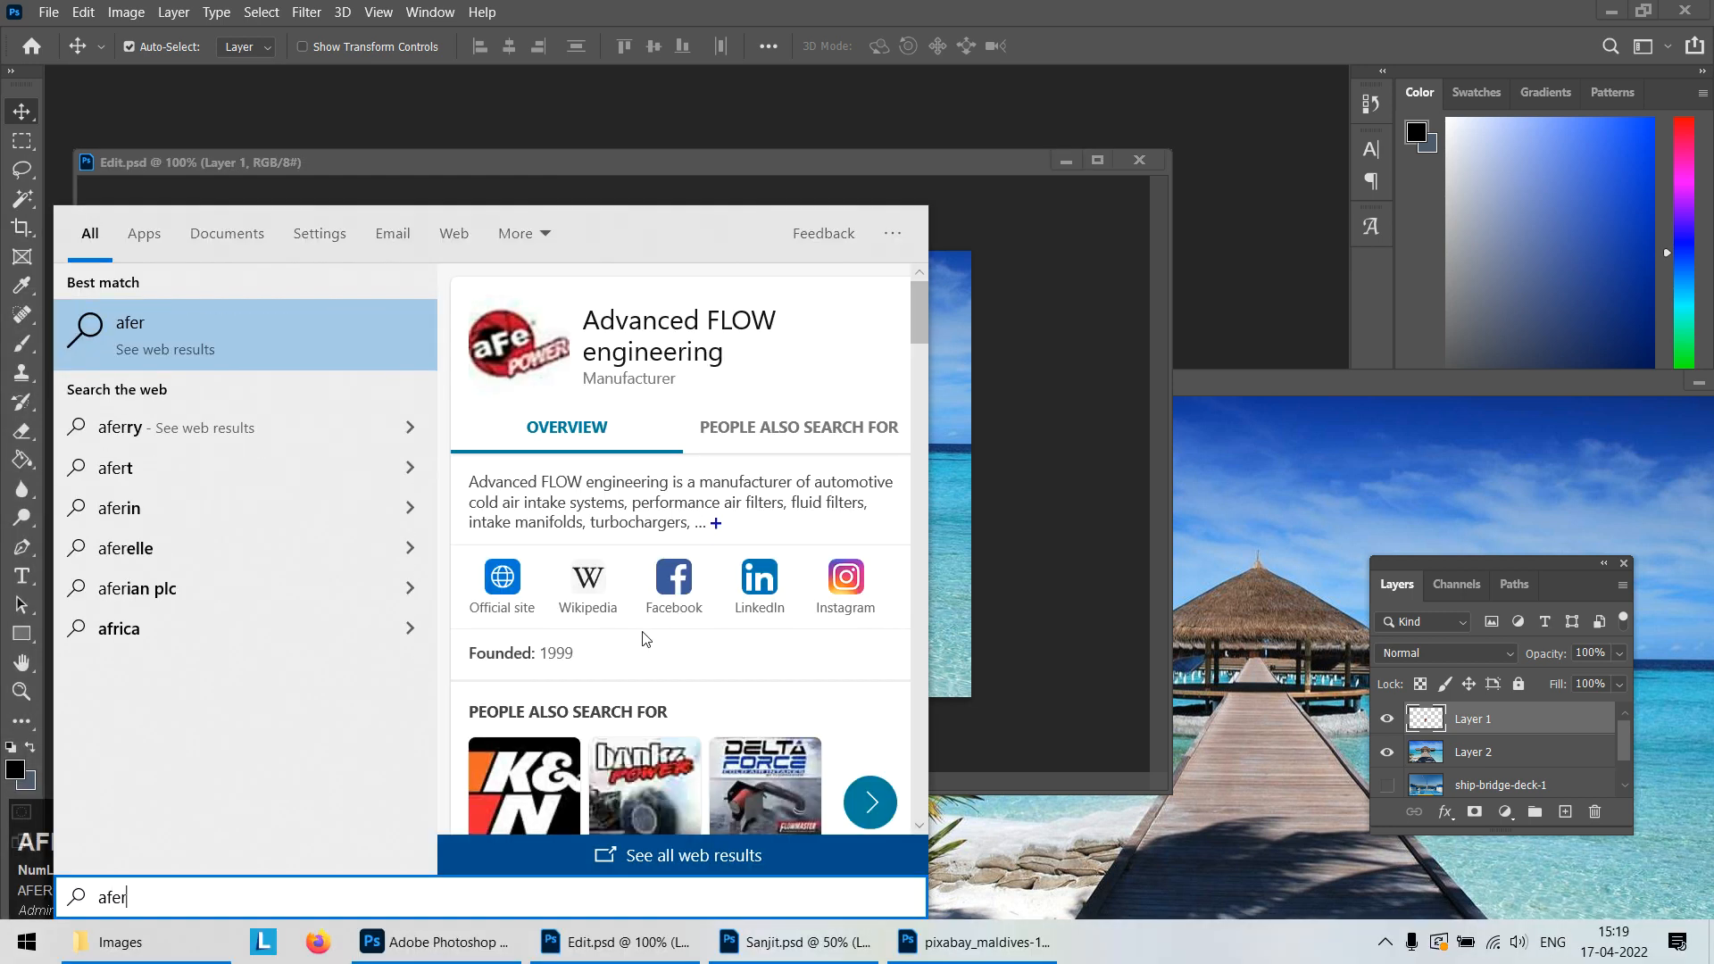
key(BackSpace)
key(BackSpace)
text(ter)
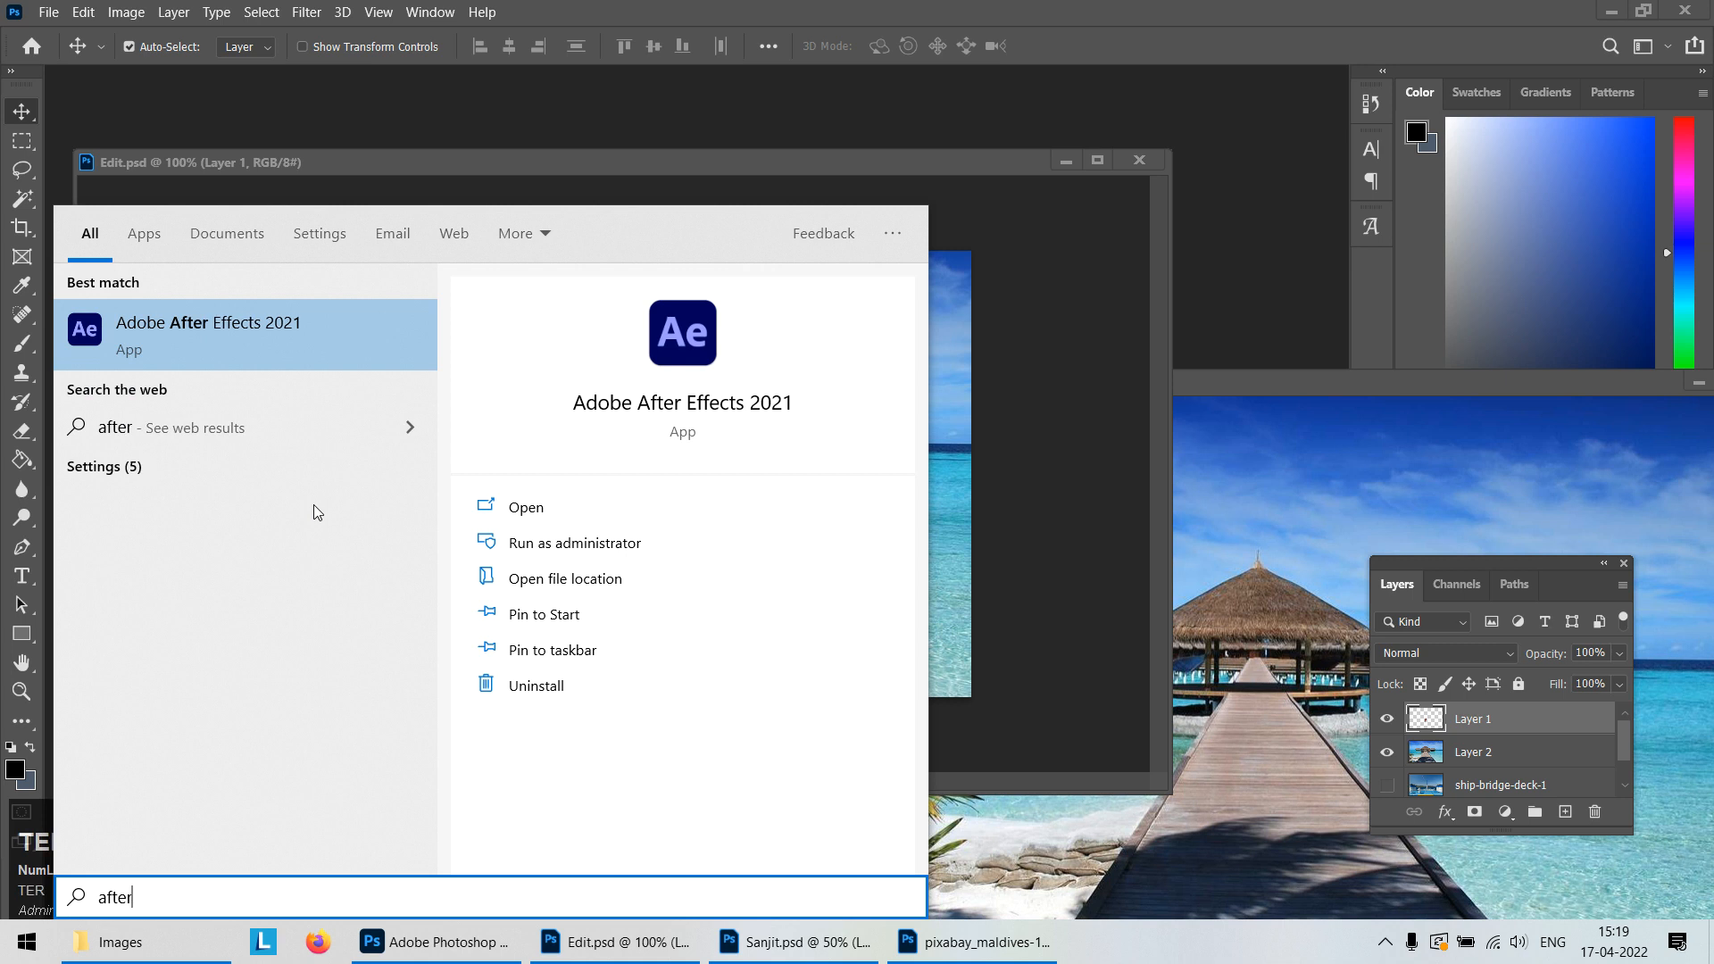
click(278, 331)
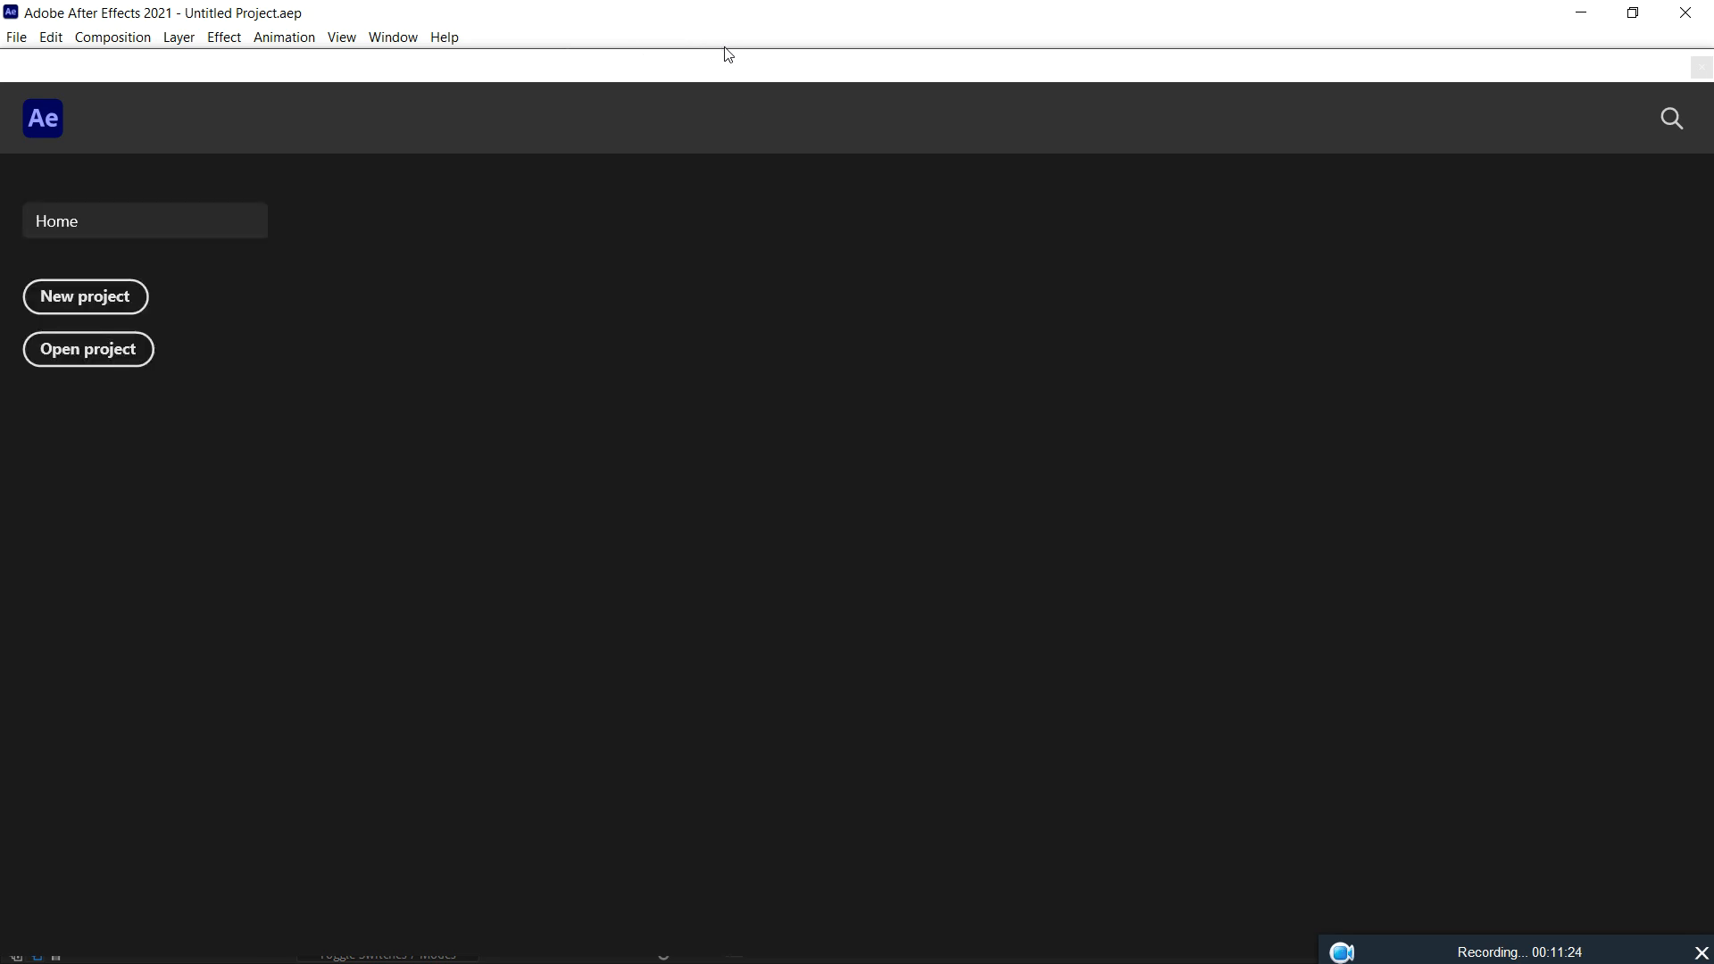
click(104, 303)
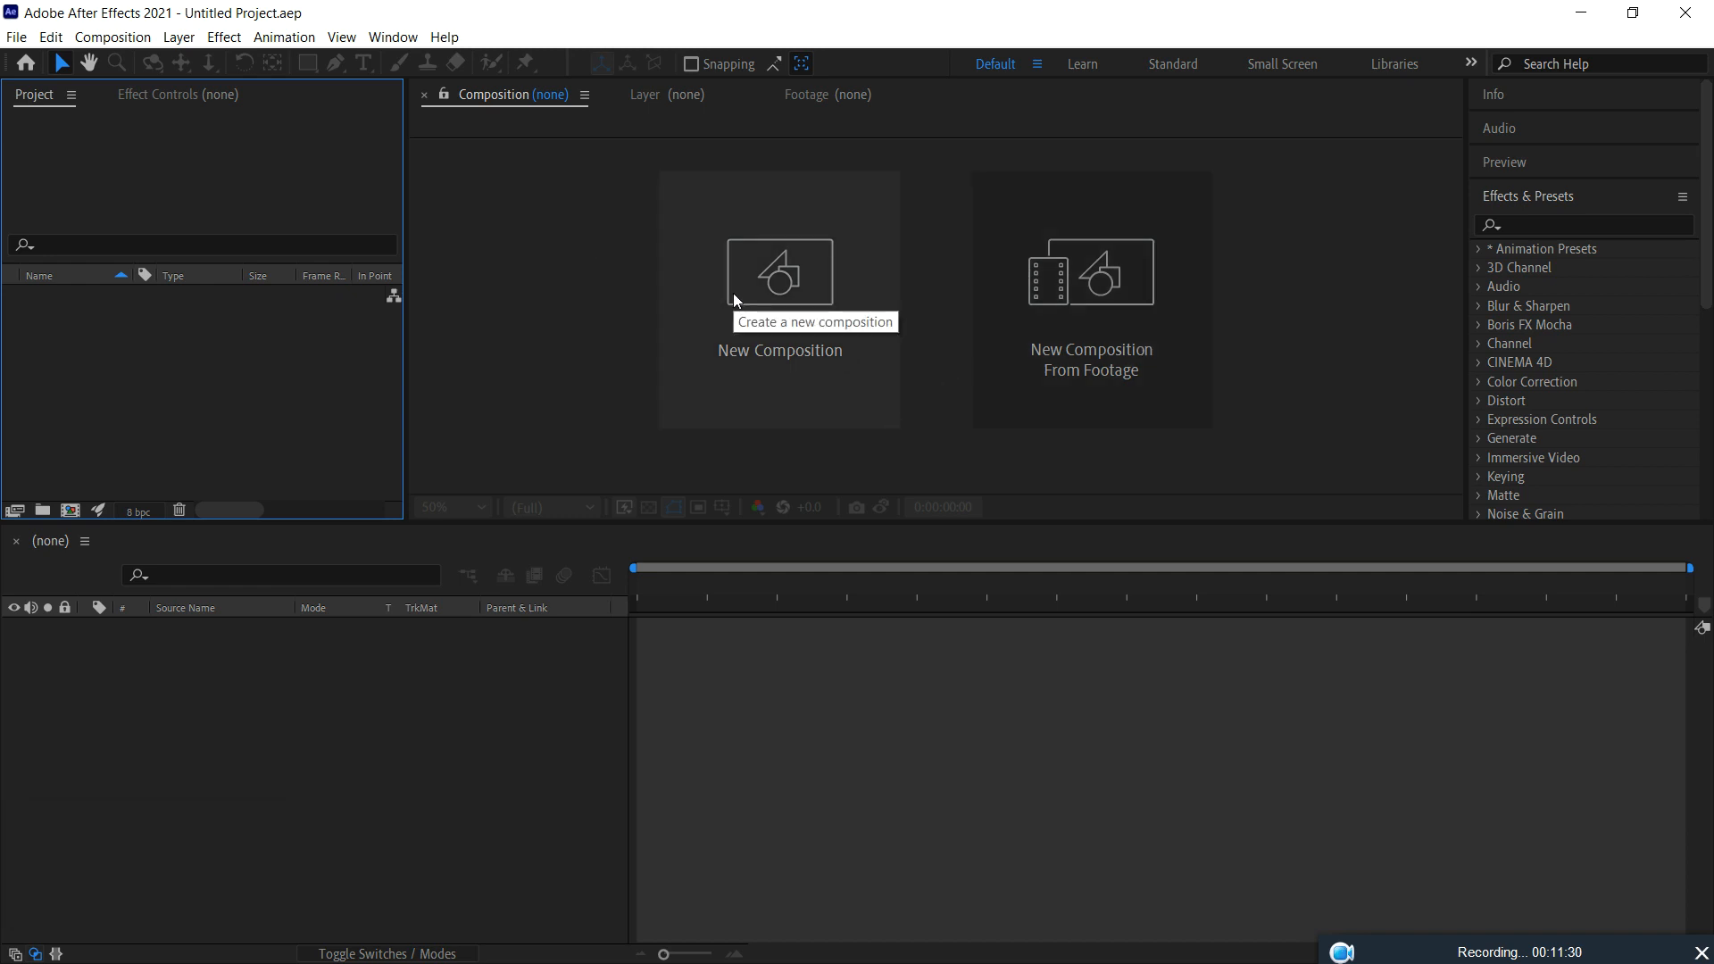
Import Edit.psd from the Images folder as Composition - Retain Layer Sizes with editable layer styles, and open the Edit composition
click(223, 413)
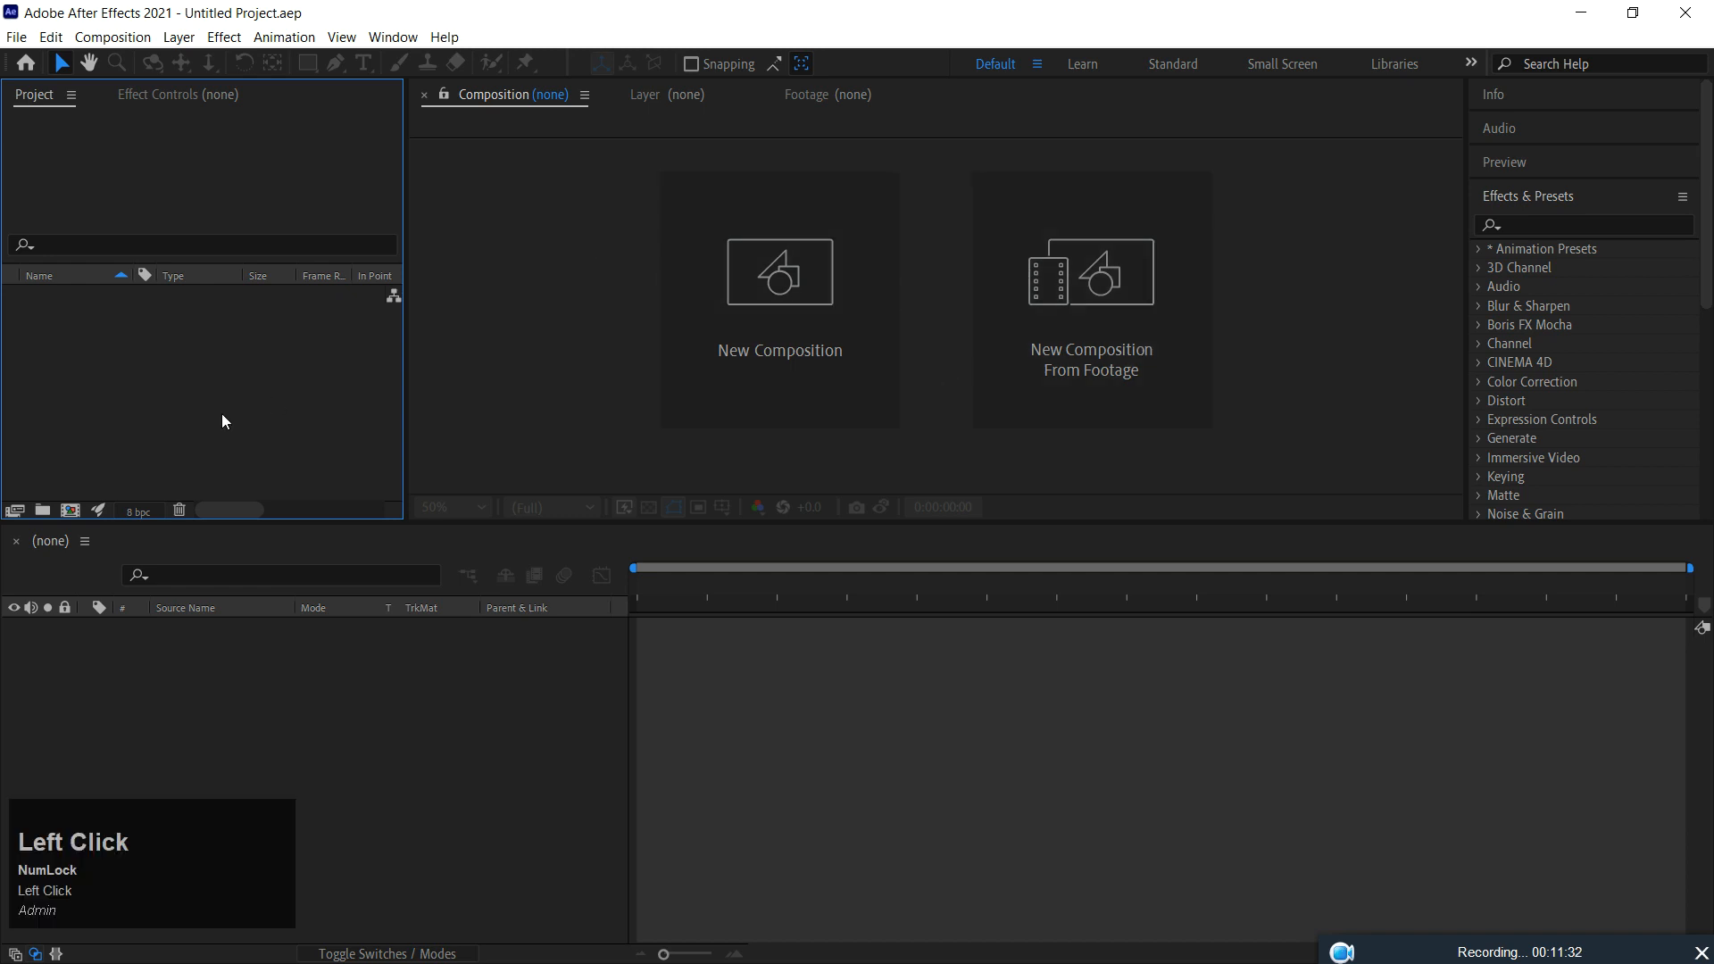
key(ctrl+i)
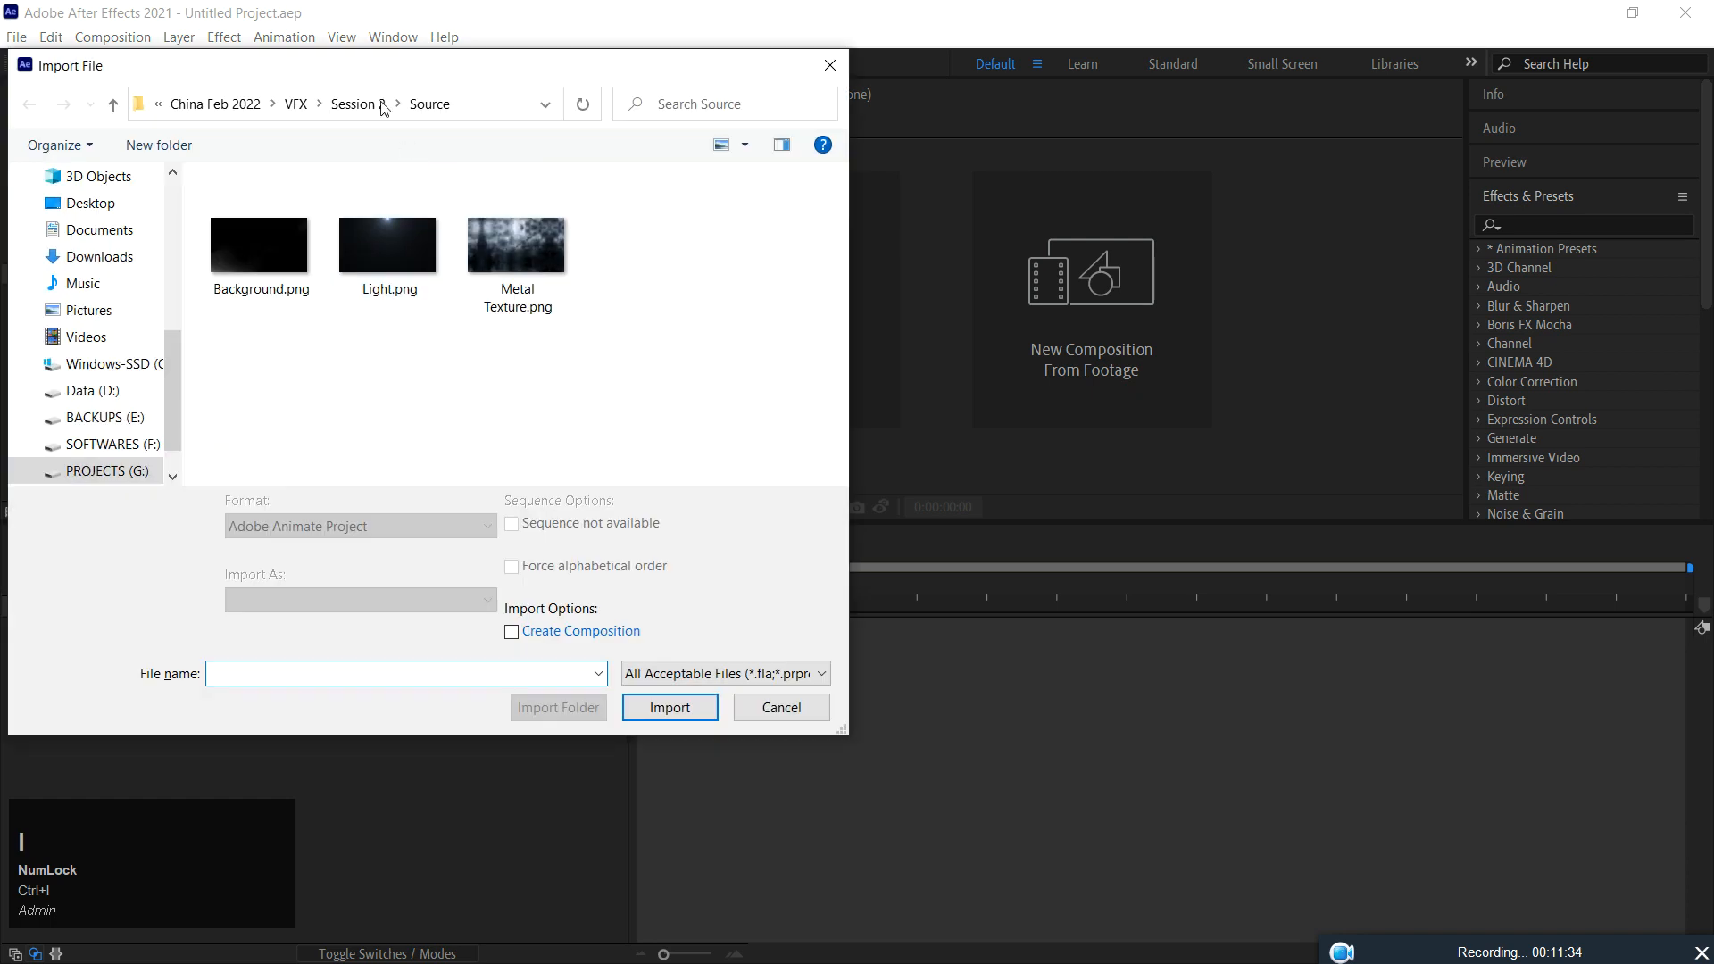
click(295, 103)
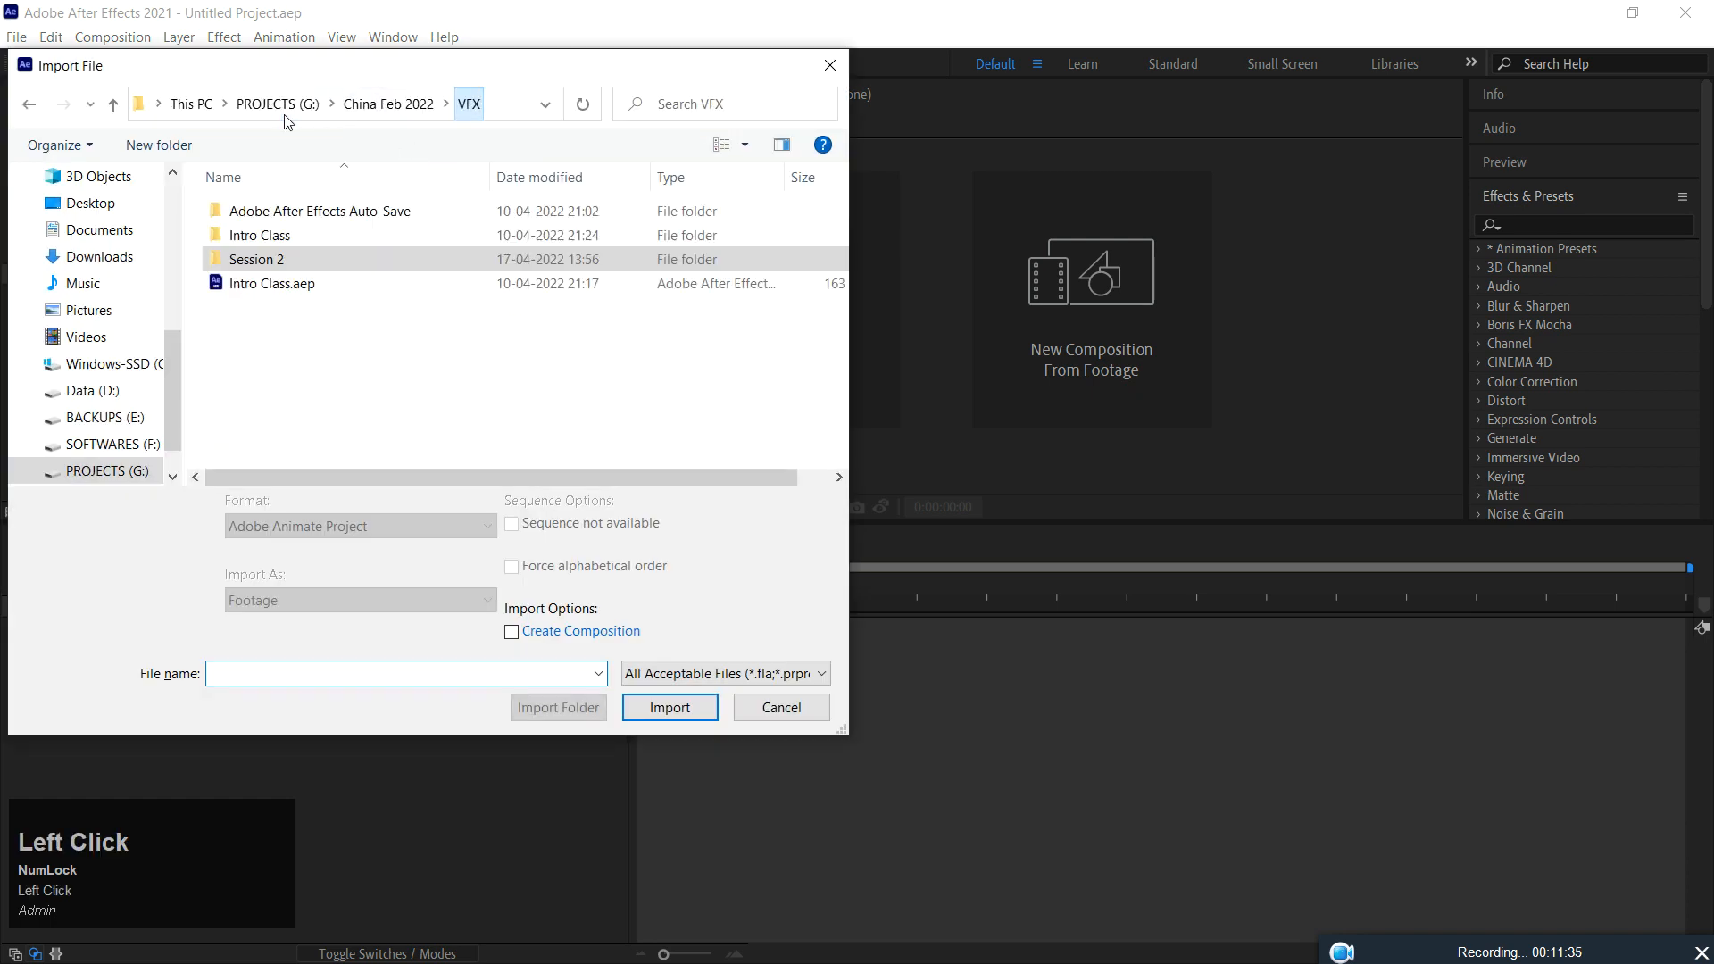
double_click(259, 261)
double_click(263, 212)
click(268, 220)
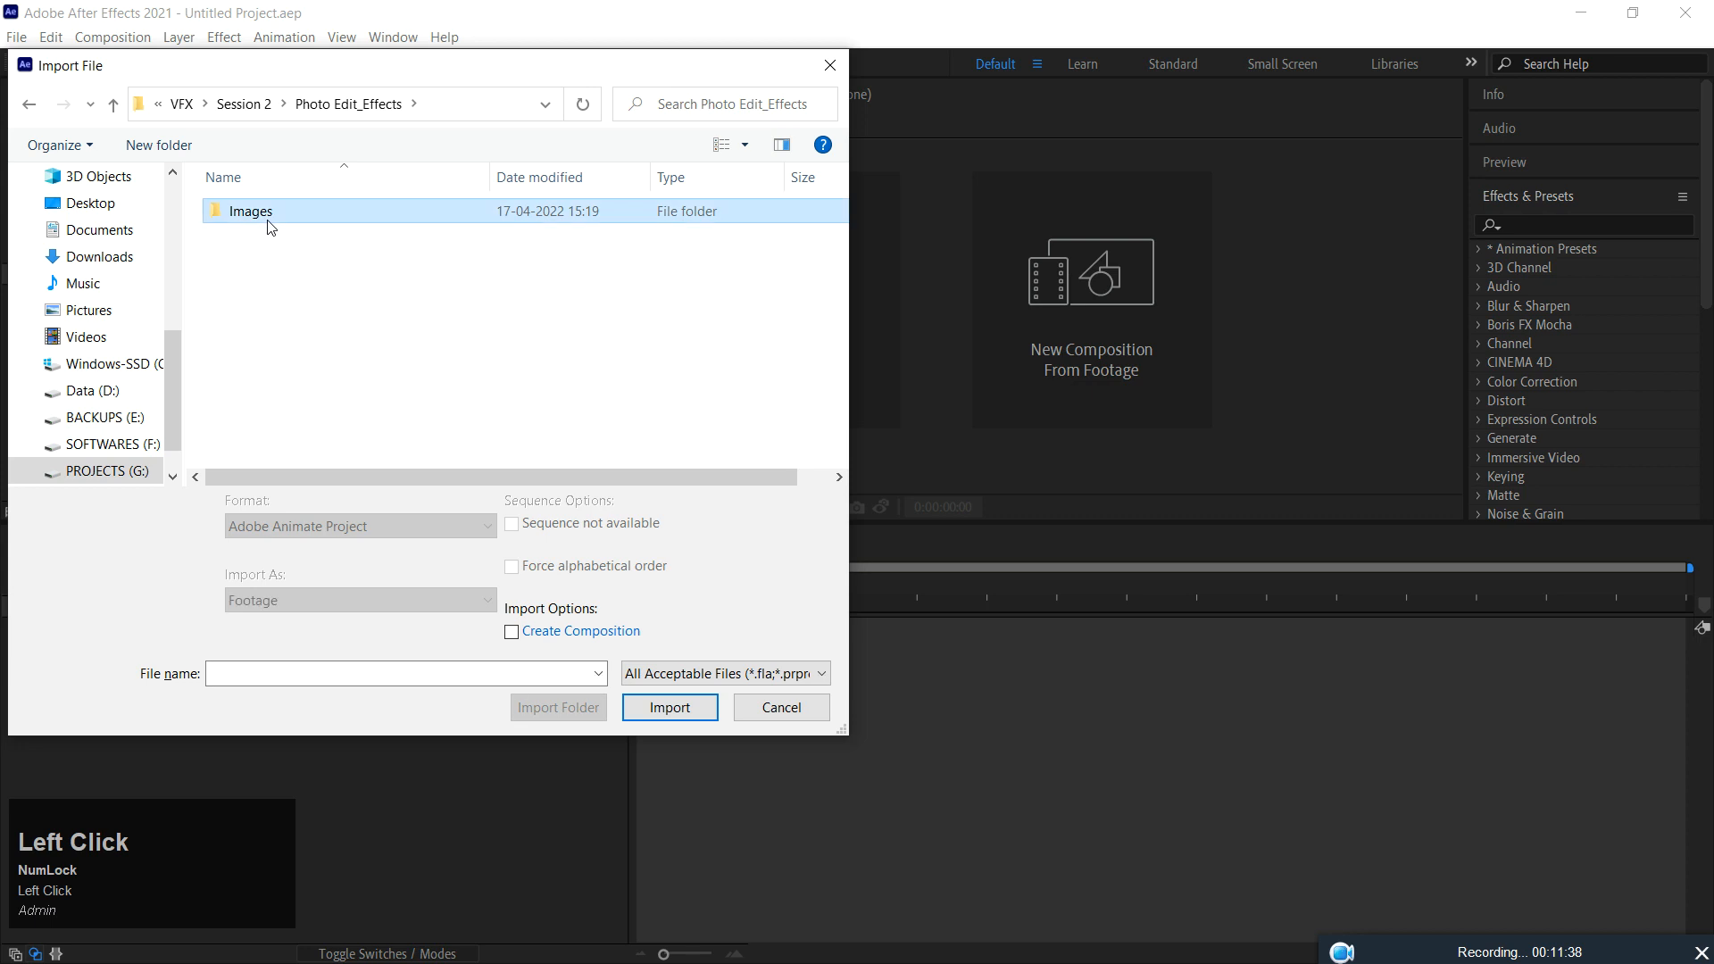
double_click(268, 220)
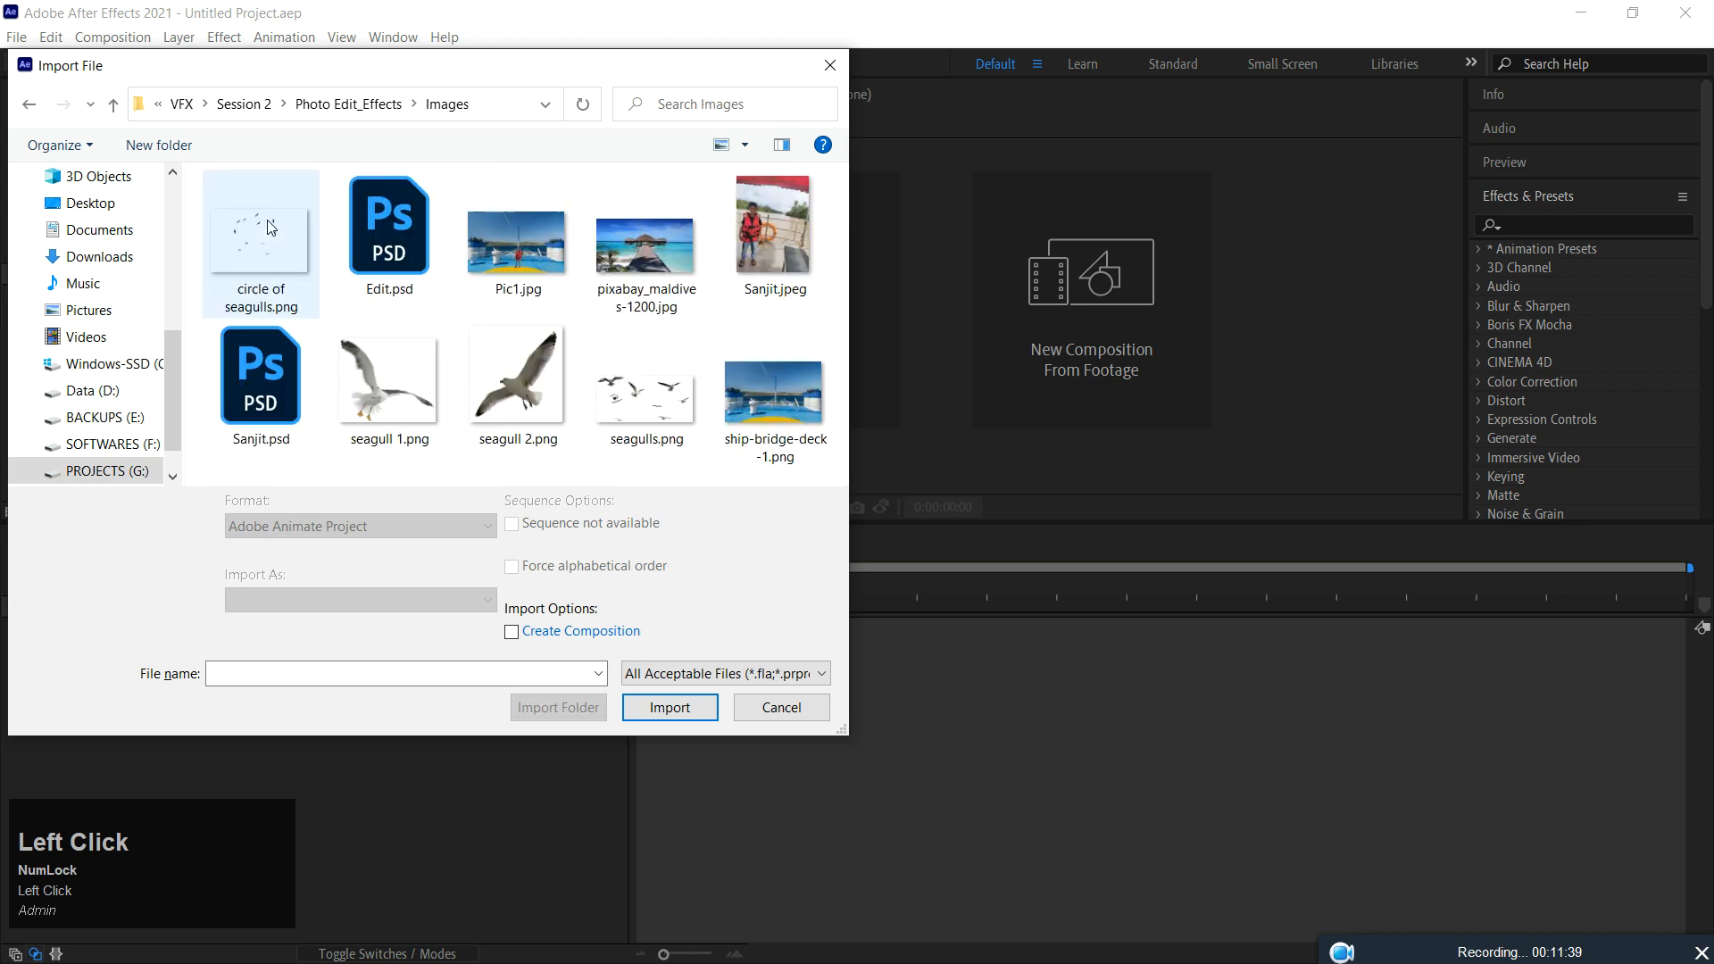
click(386, 234)
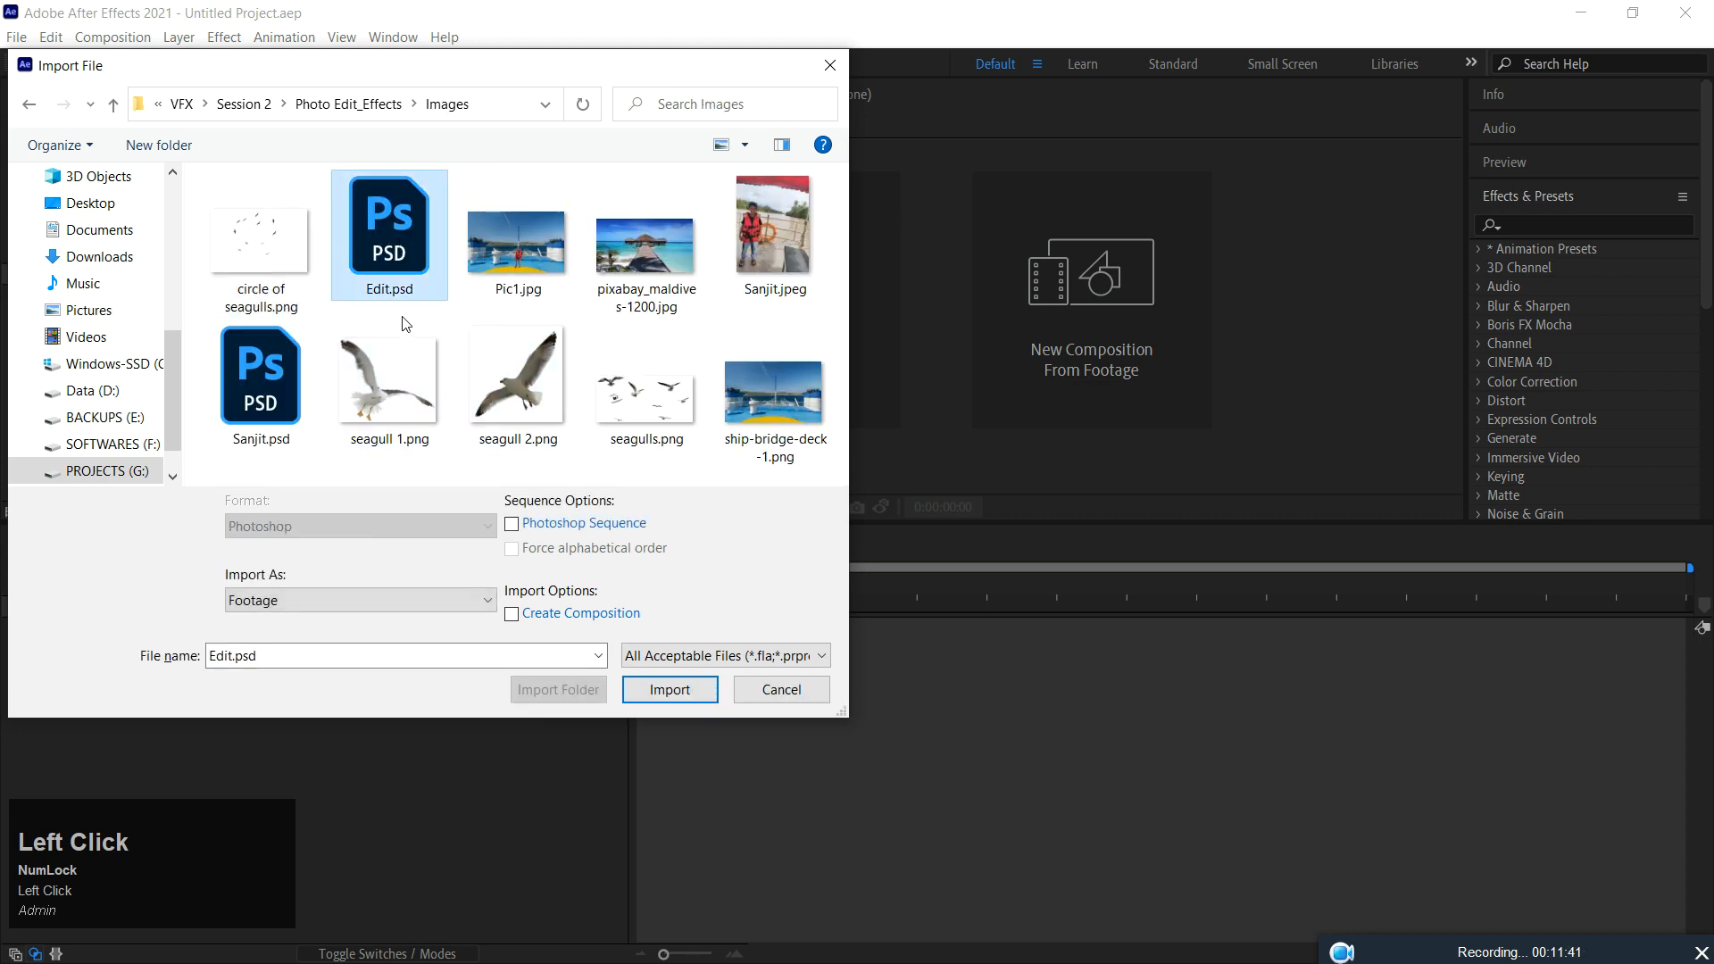
double_click(408, 237)
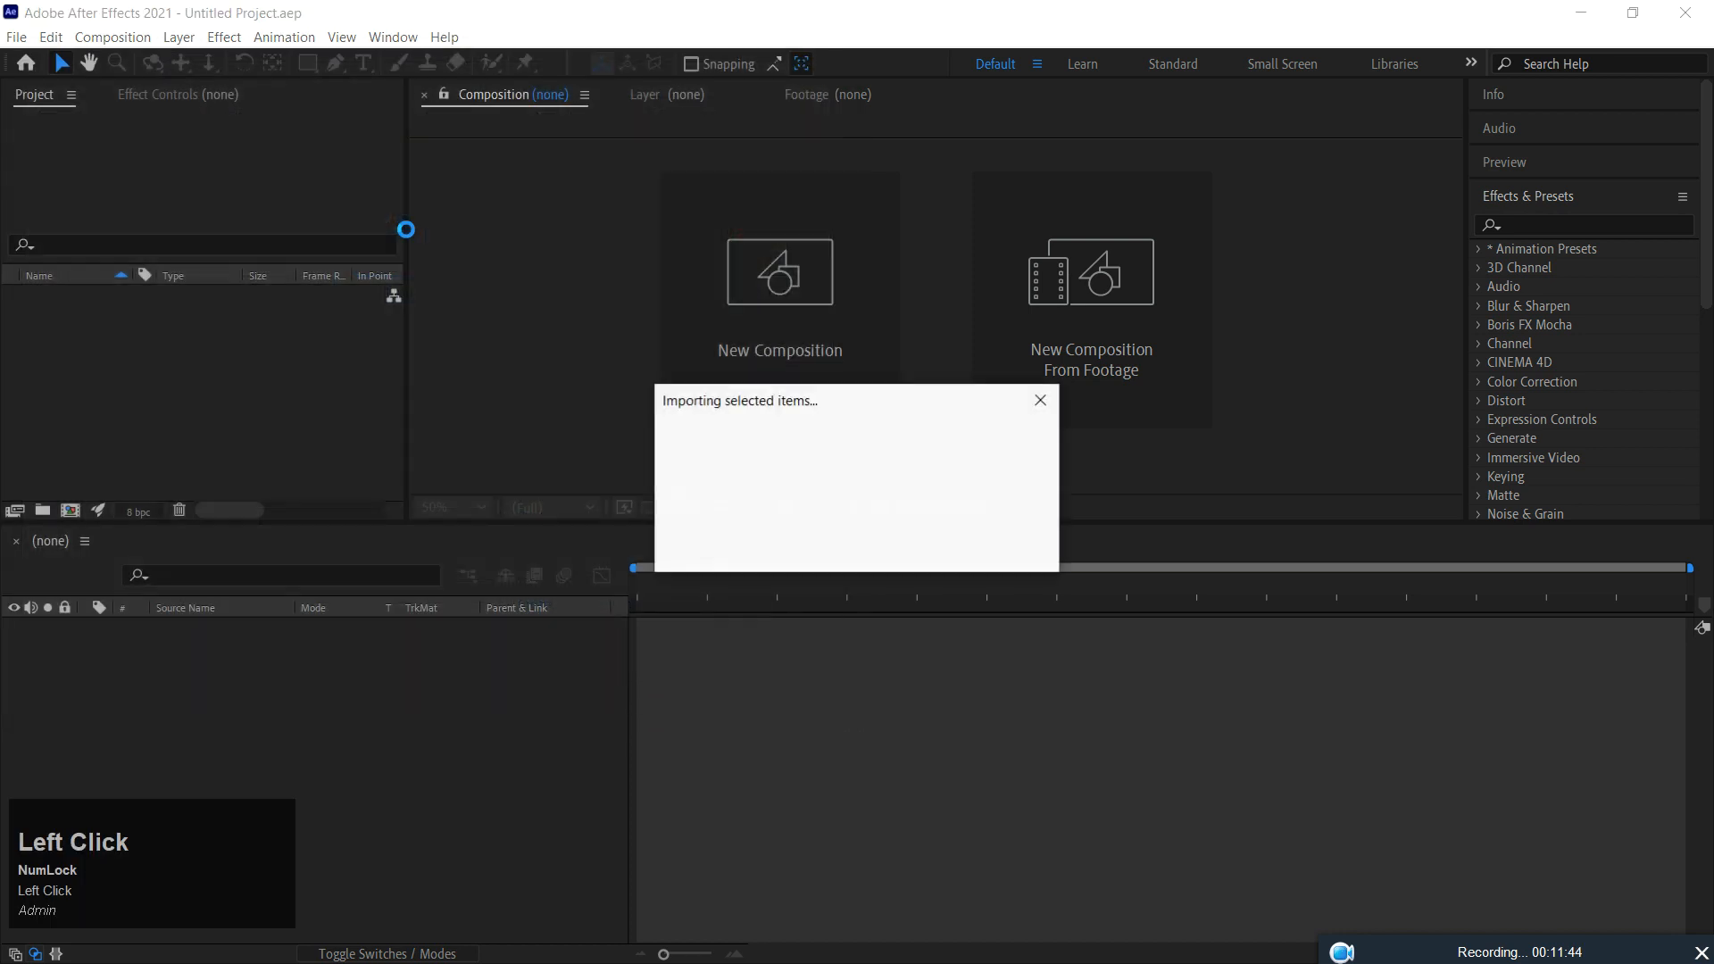
click(899, 371)
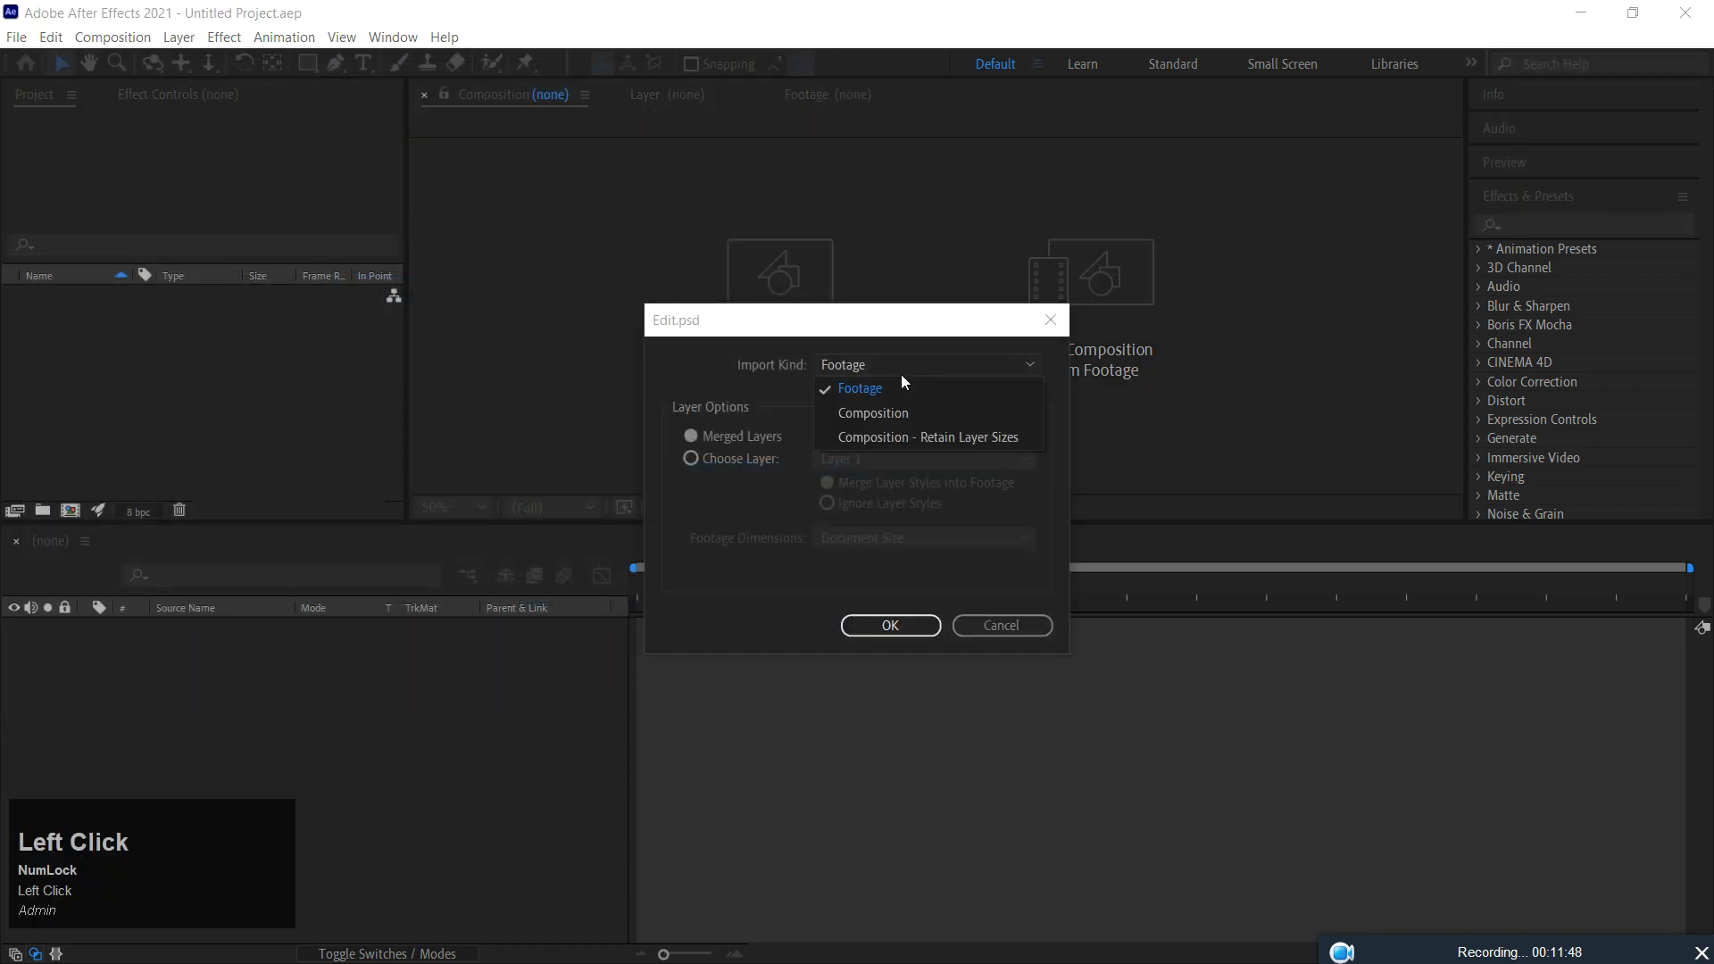
click(977, 437)
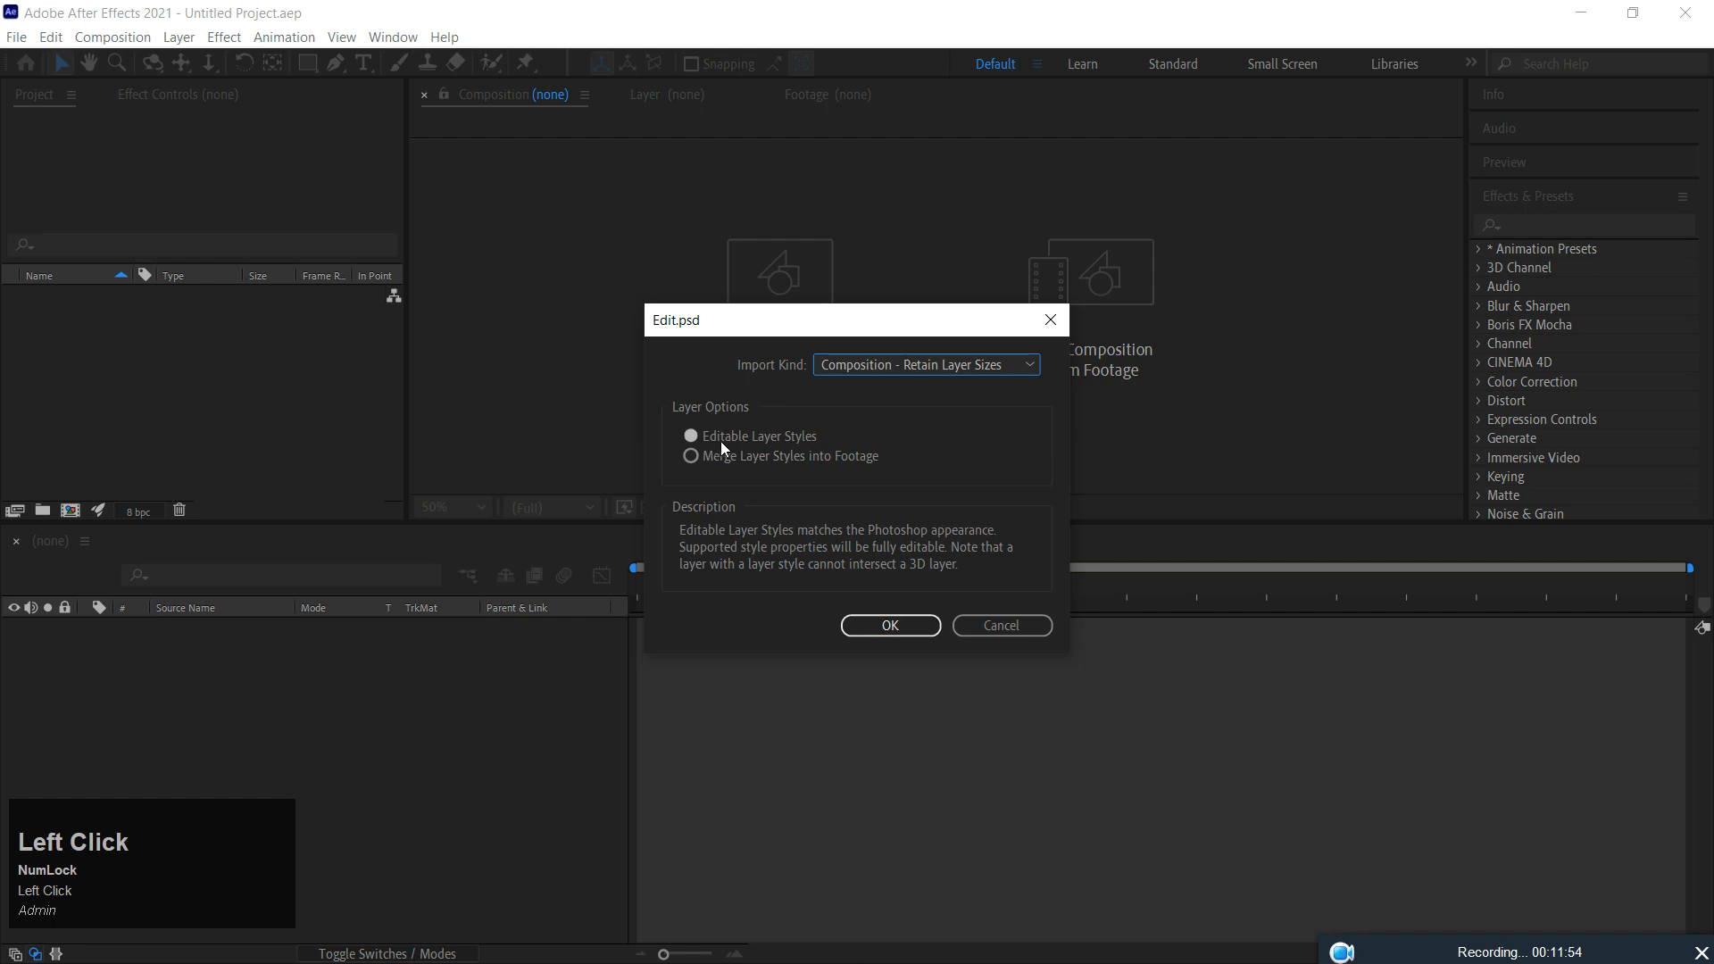
click(891, 625)
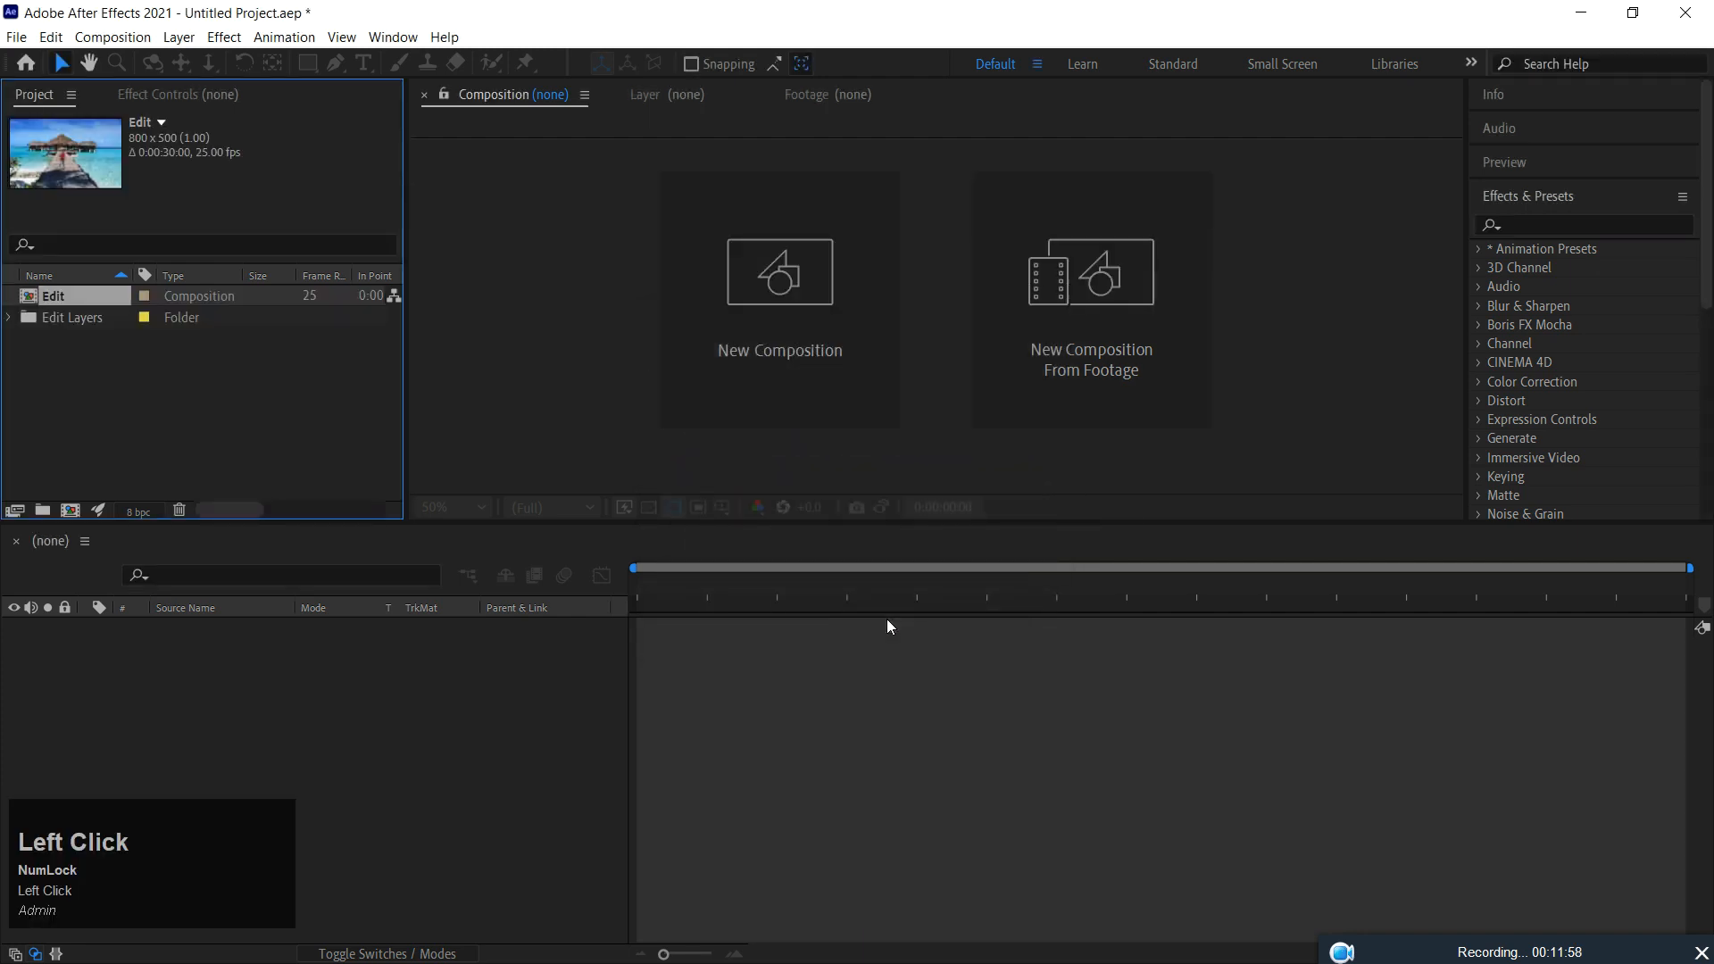
double_click(33, 302)
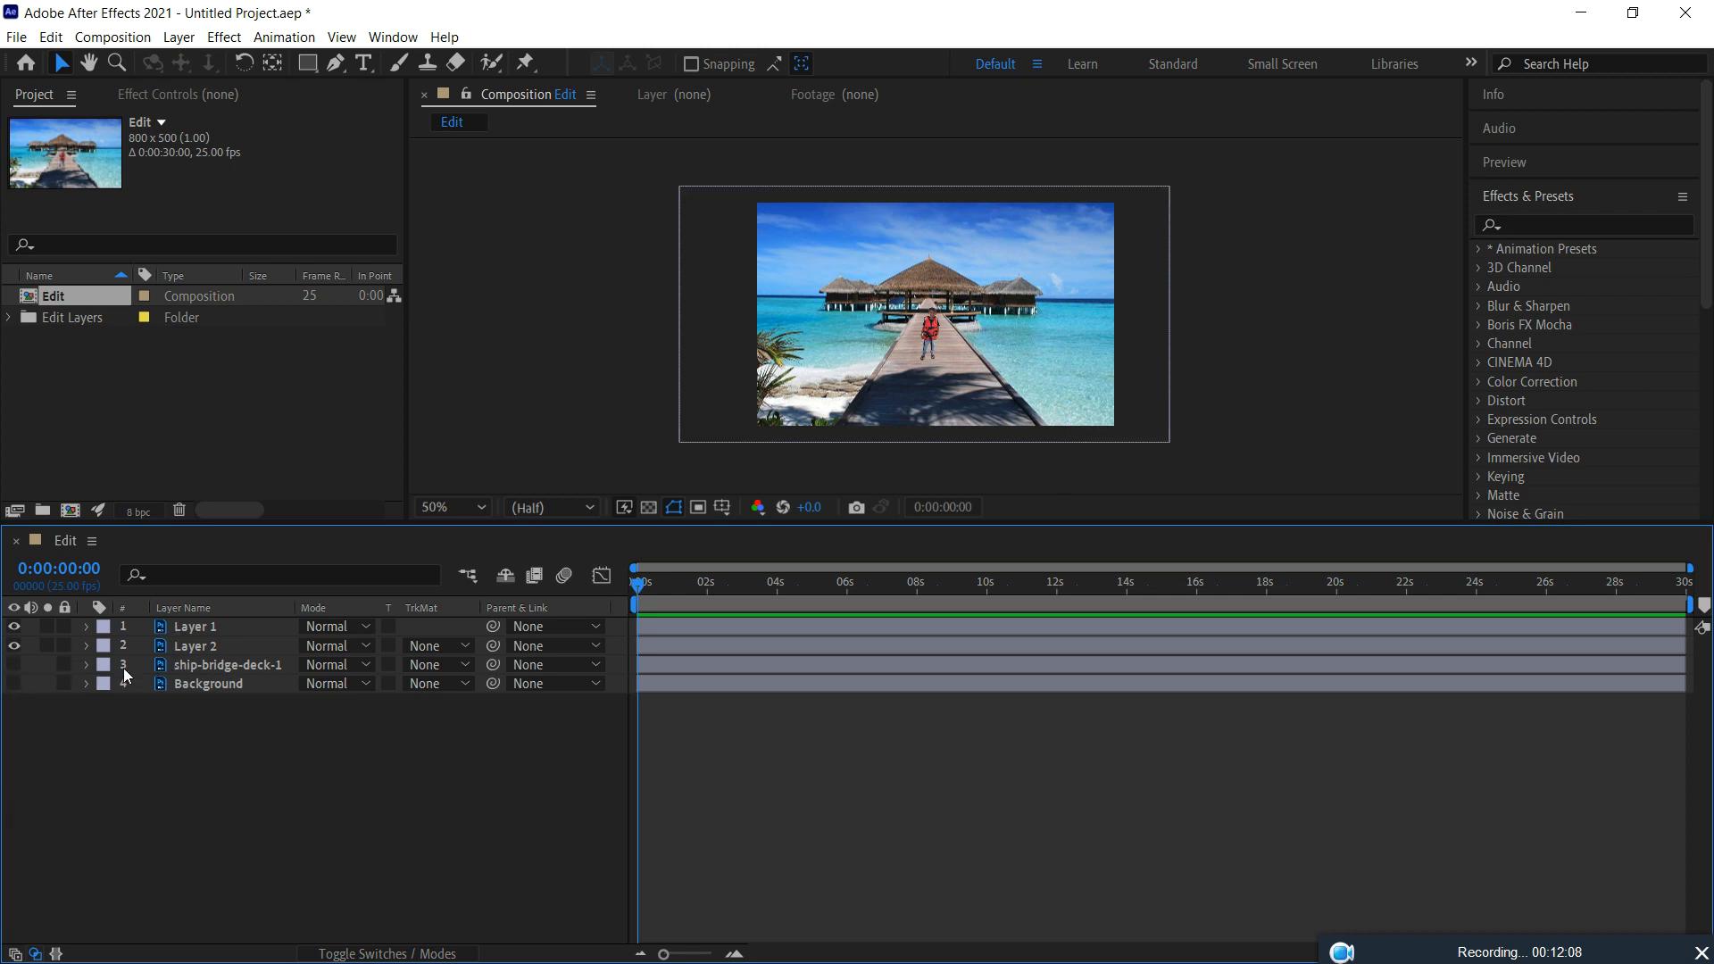
Delete the hidden Background and ship-bridge-deck-1 layers from the Edit composition
click(17, 676)
click(205, 670)
click(206, 684)
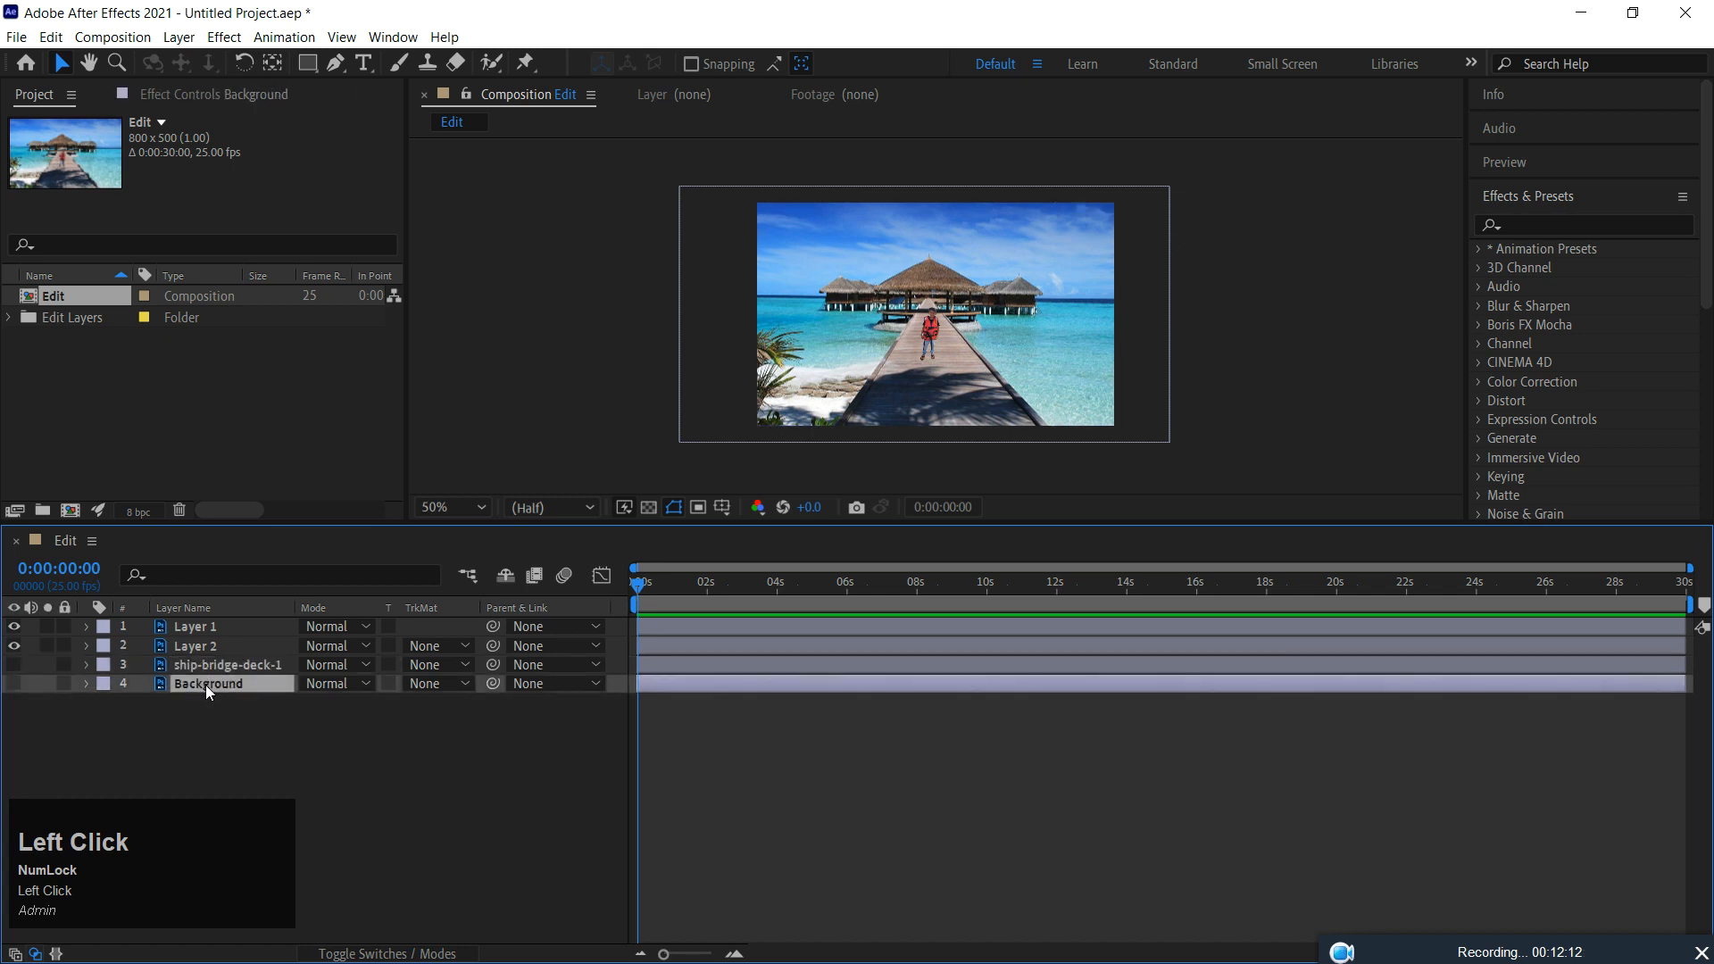
key(Delete)
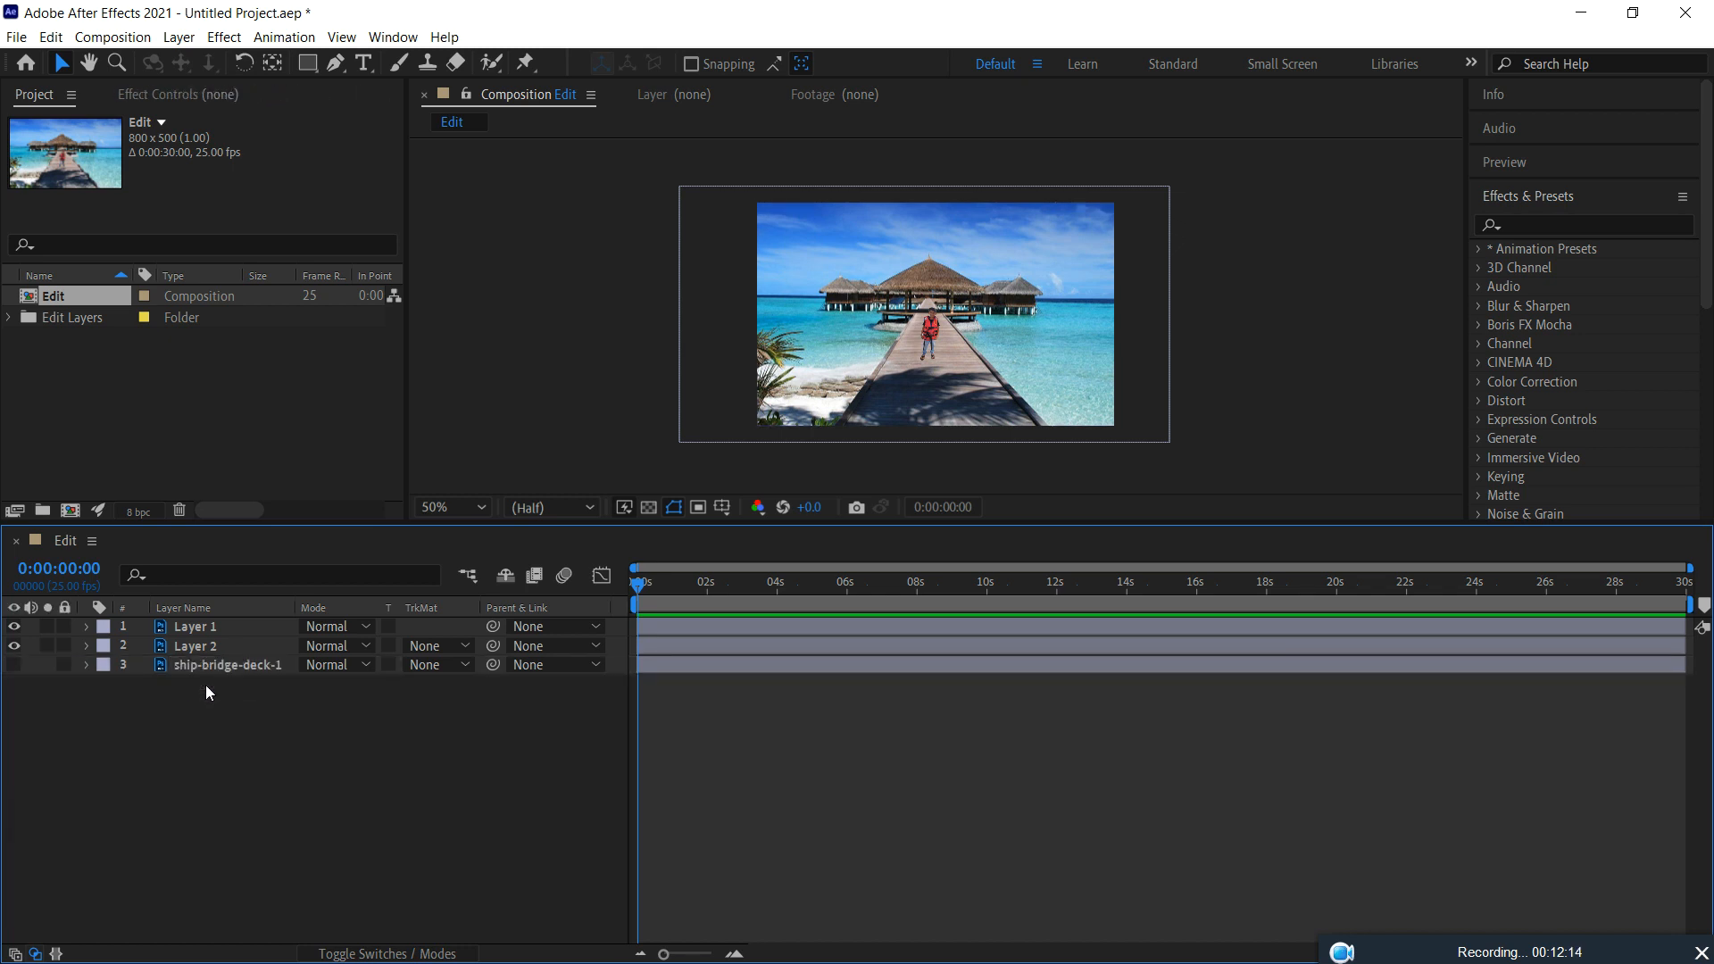
click(213, 669)
key(Delete)
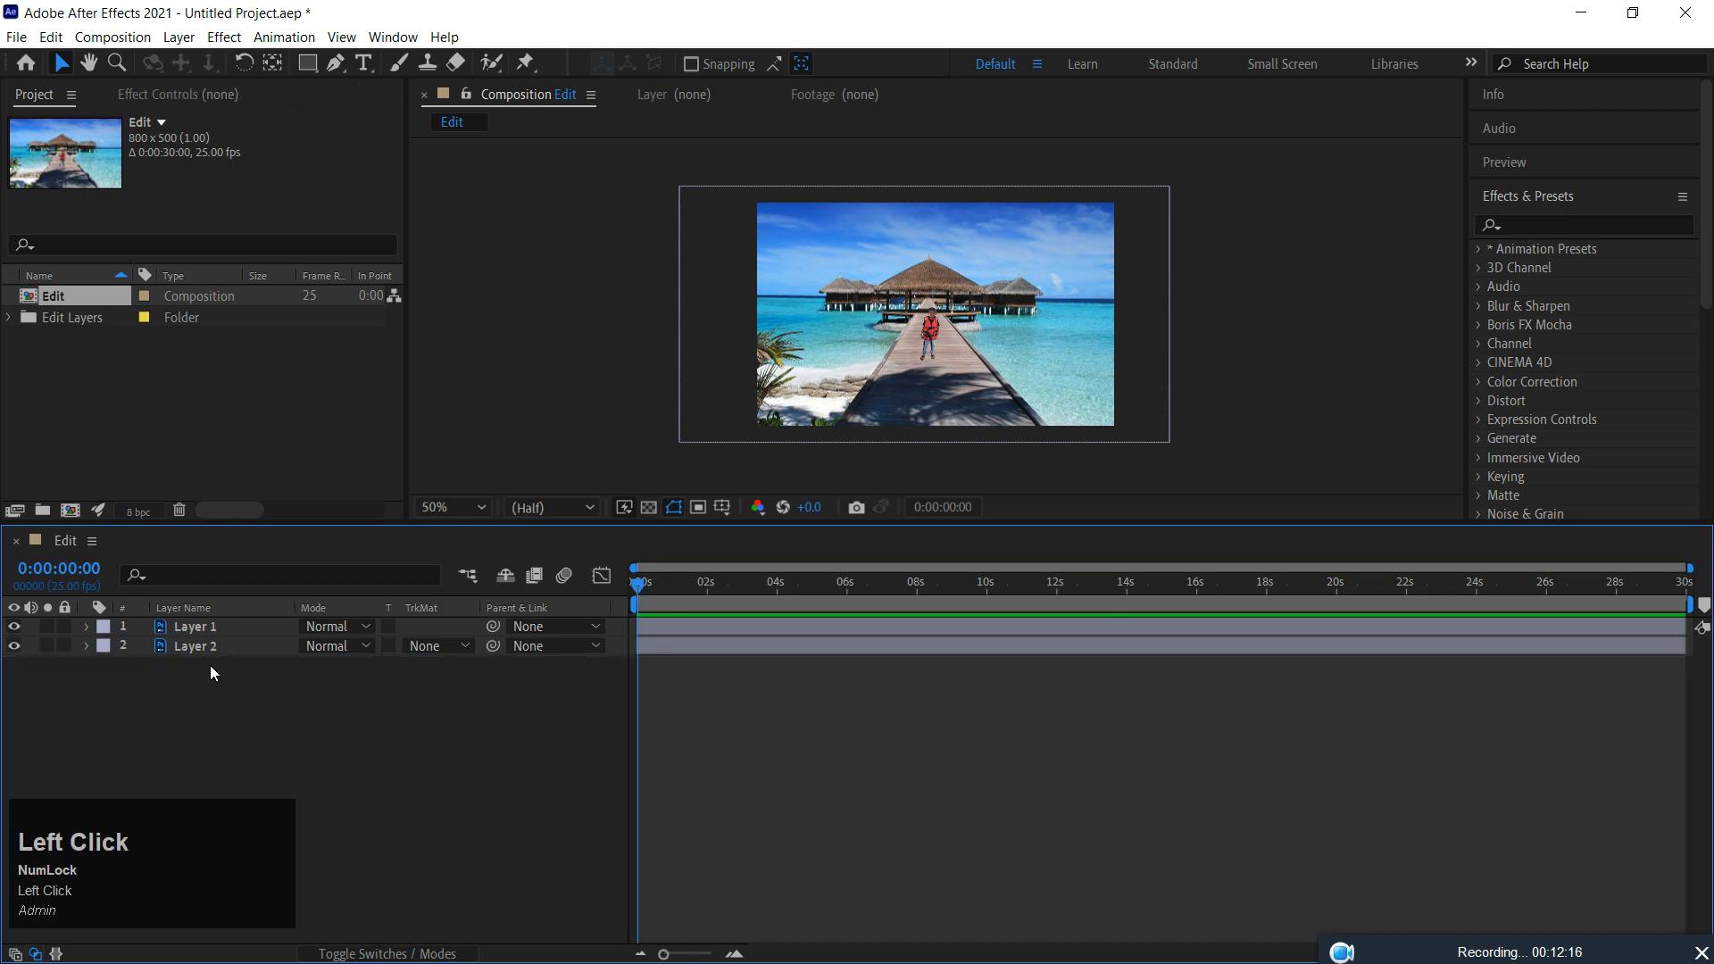
Toggle the visibility of Layer 1 and Layer 2 in turn to check what each one contains
click(14, 627)
click(14, 626)
click(15, 645)
click(14, 645)
Switch to Edit.psd in Photoshop and rename Layer 1 as Boy
key(alt+Tab)
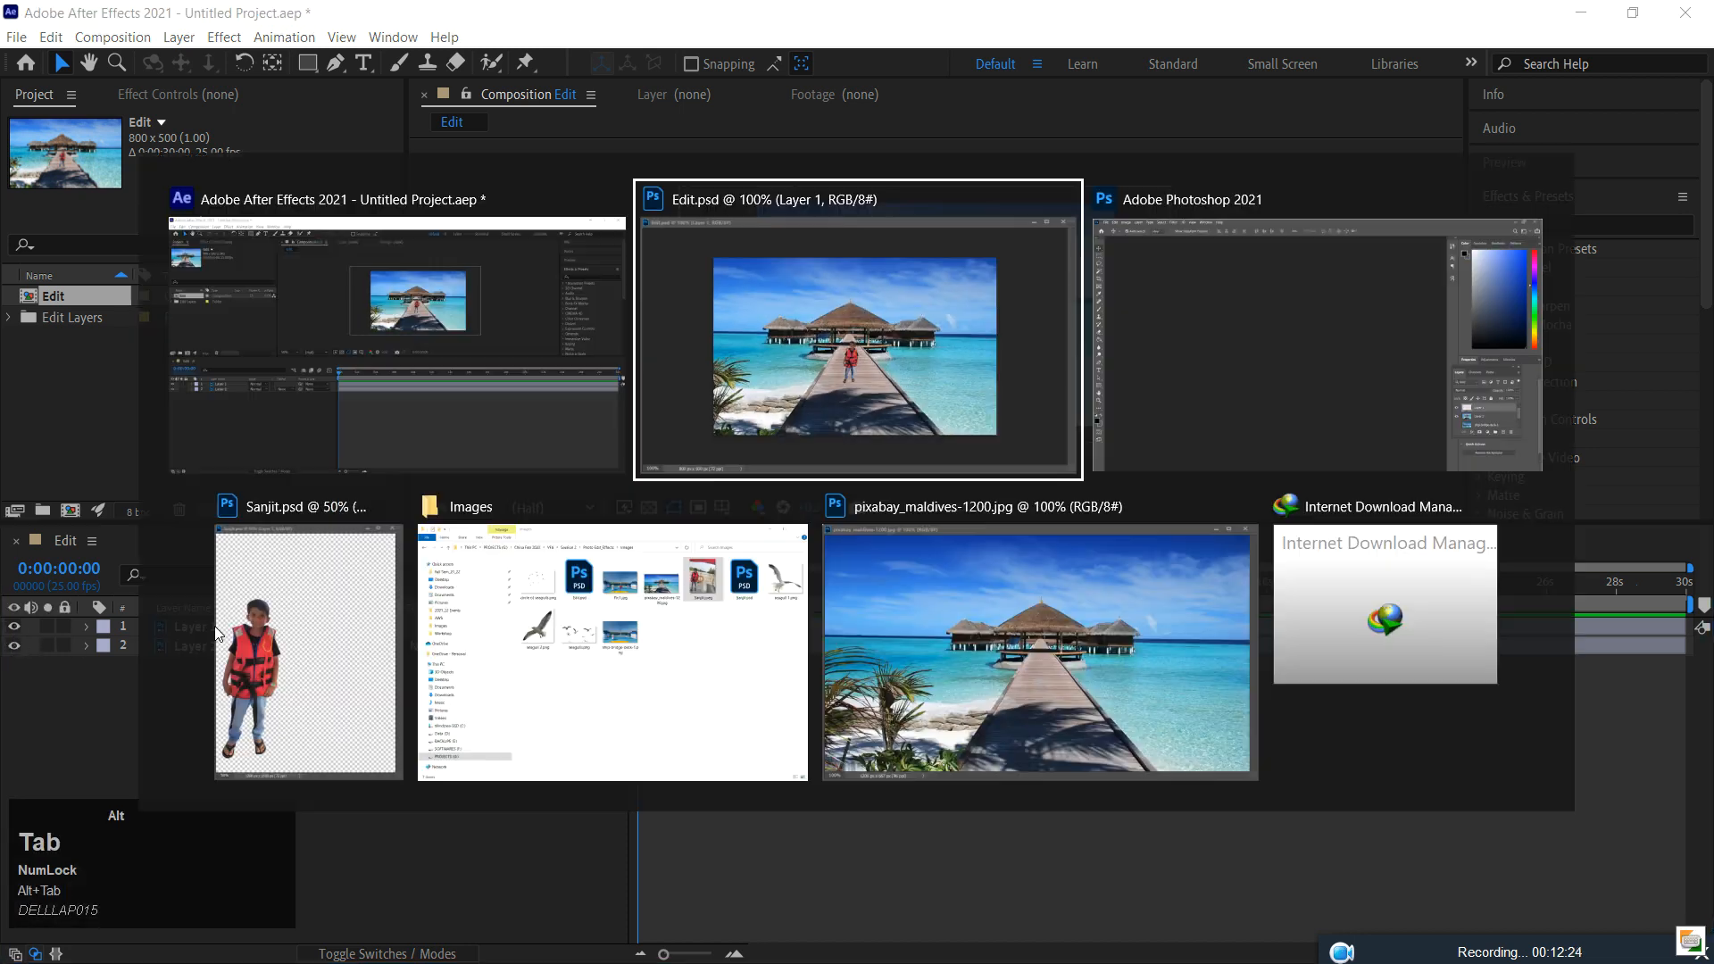
key(alt+Tab)
click(1319, 440)
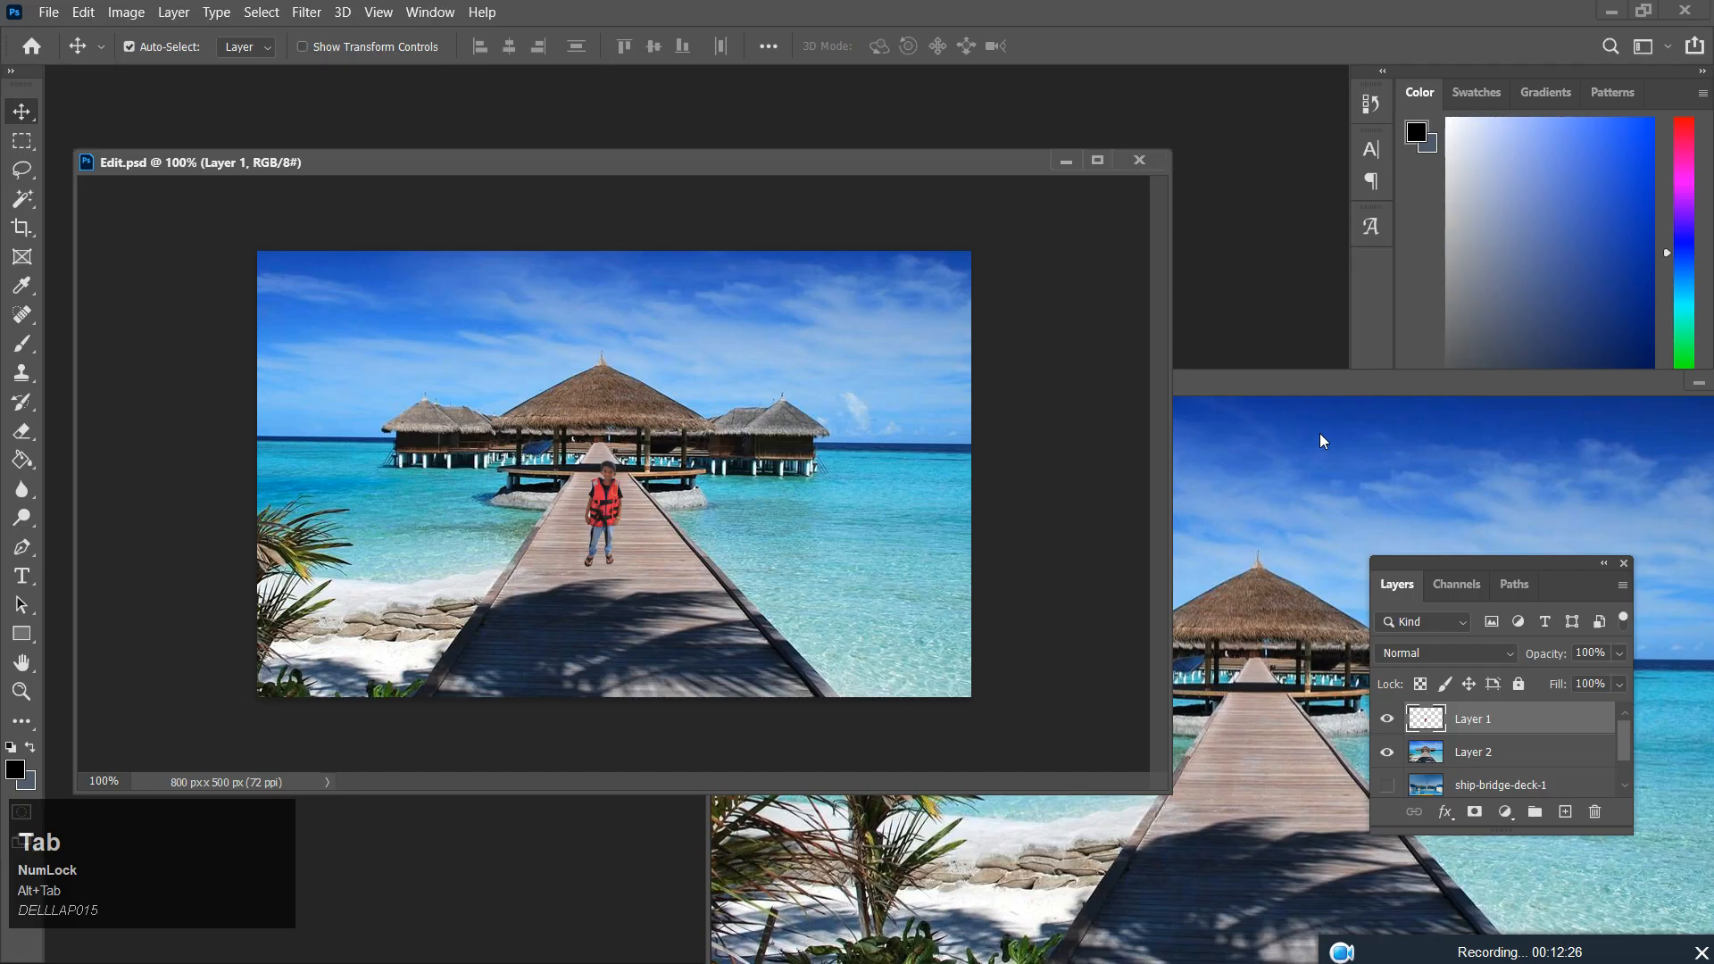
double_click(1475, 719)
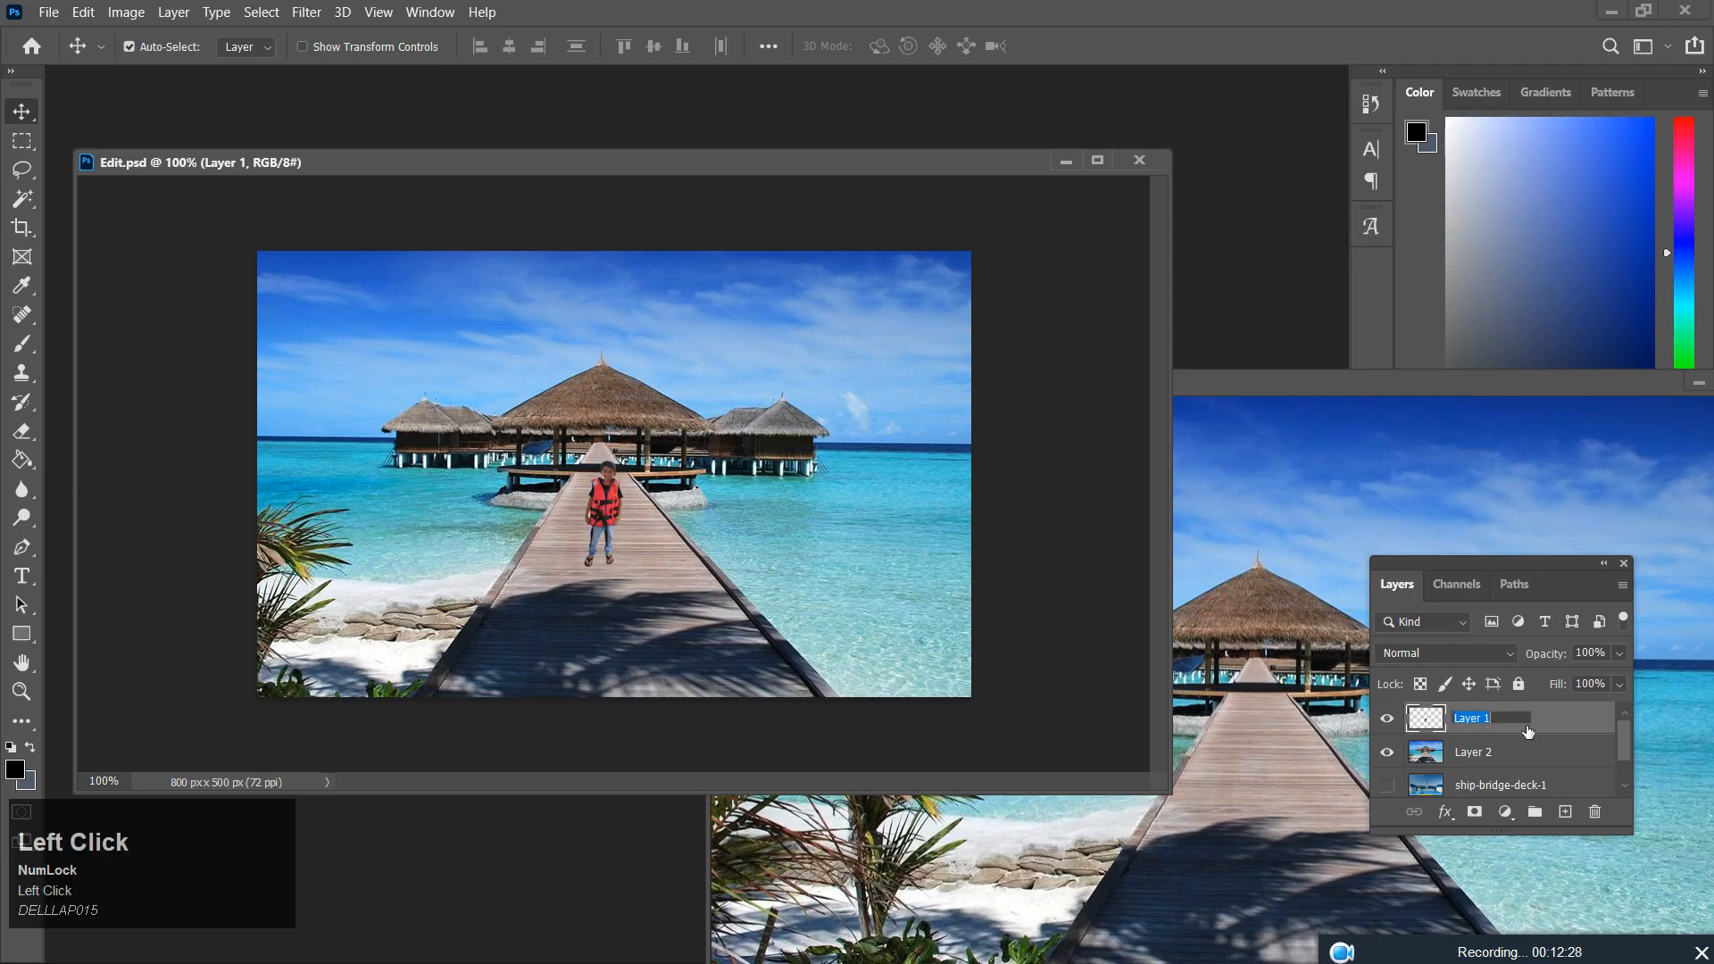
text(Boy)
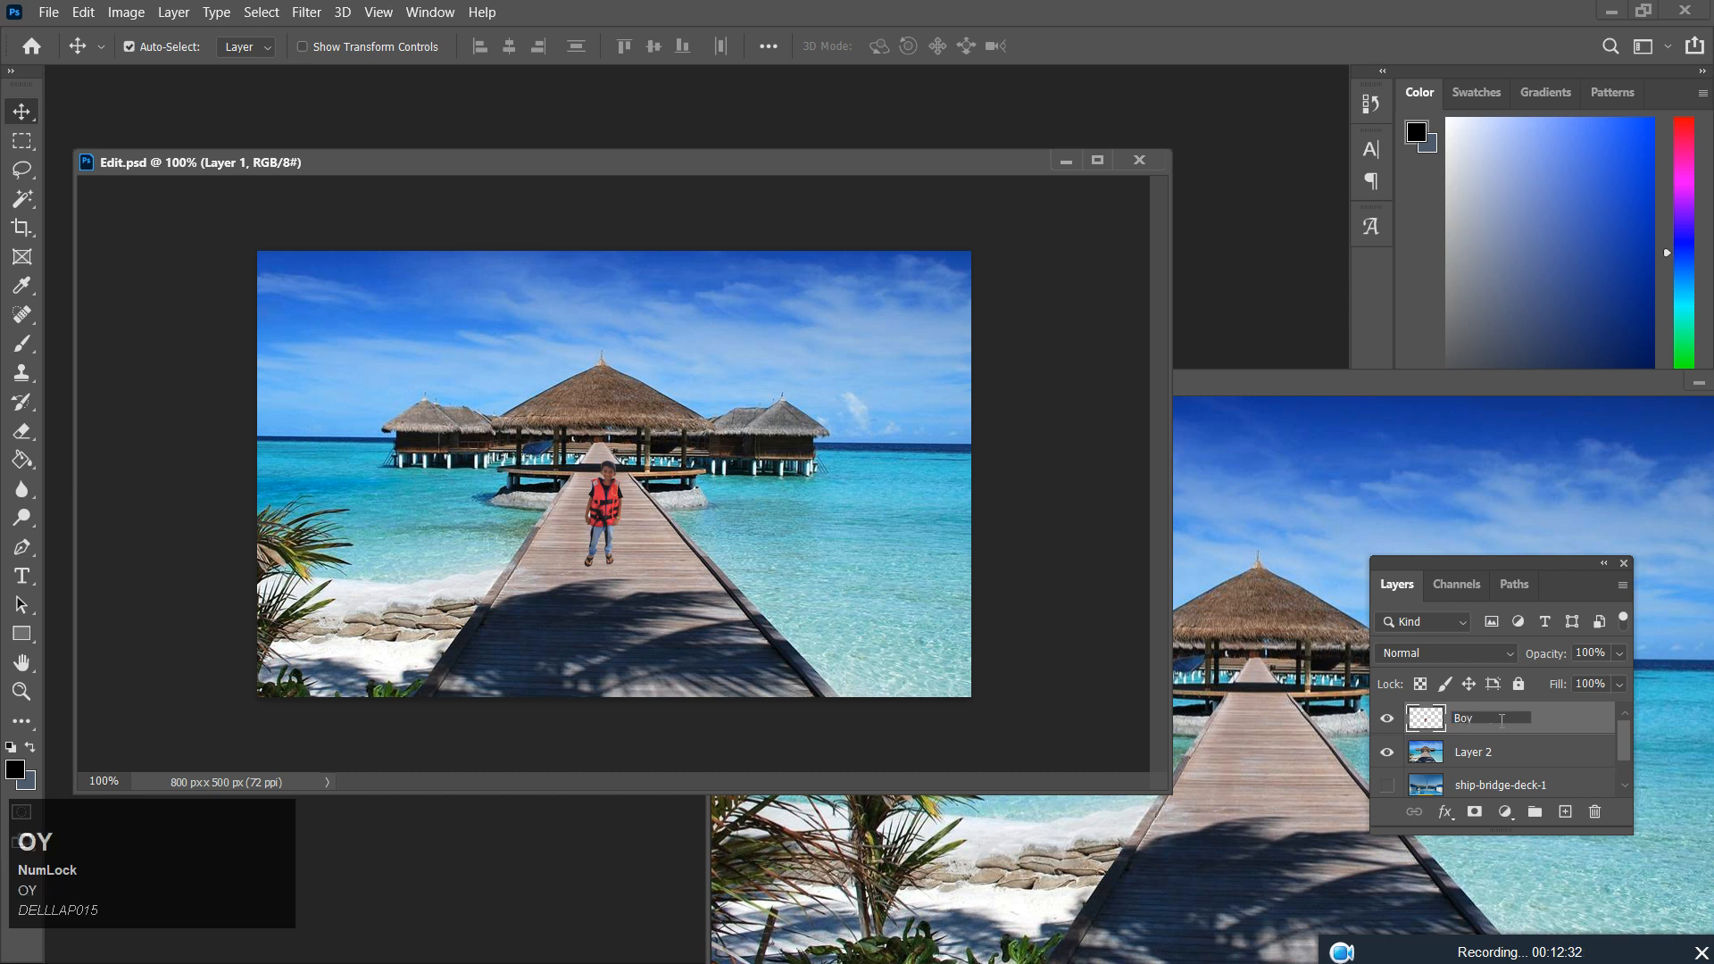
key(Return)
Rename Layer 2 as BG and save Edit.psd
double_click(1482, 752)
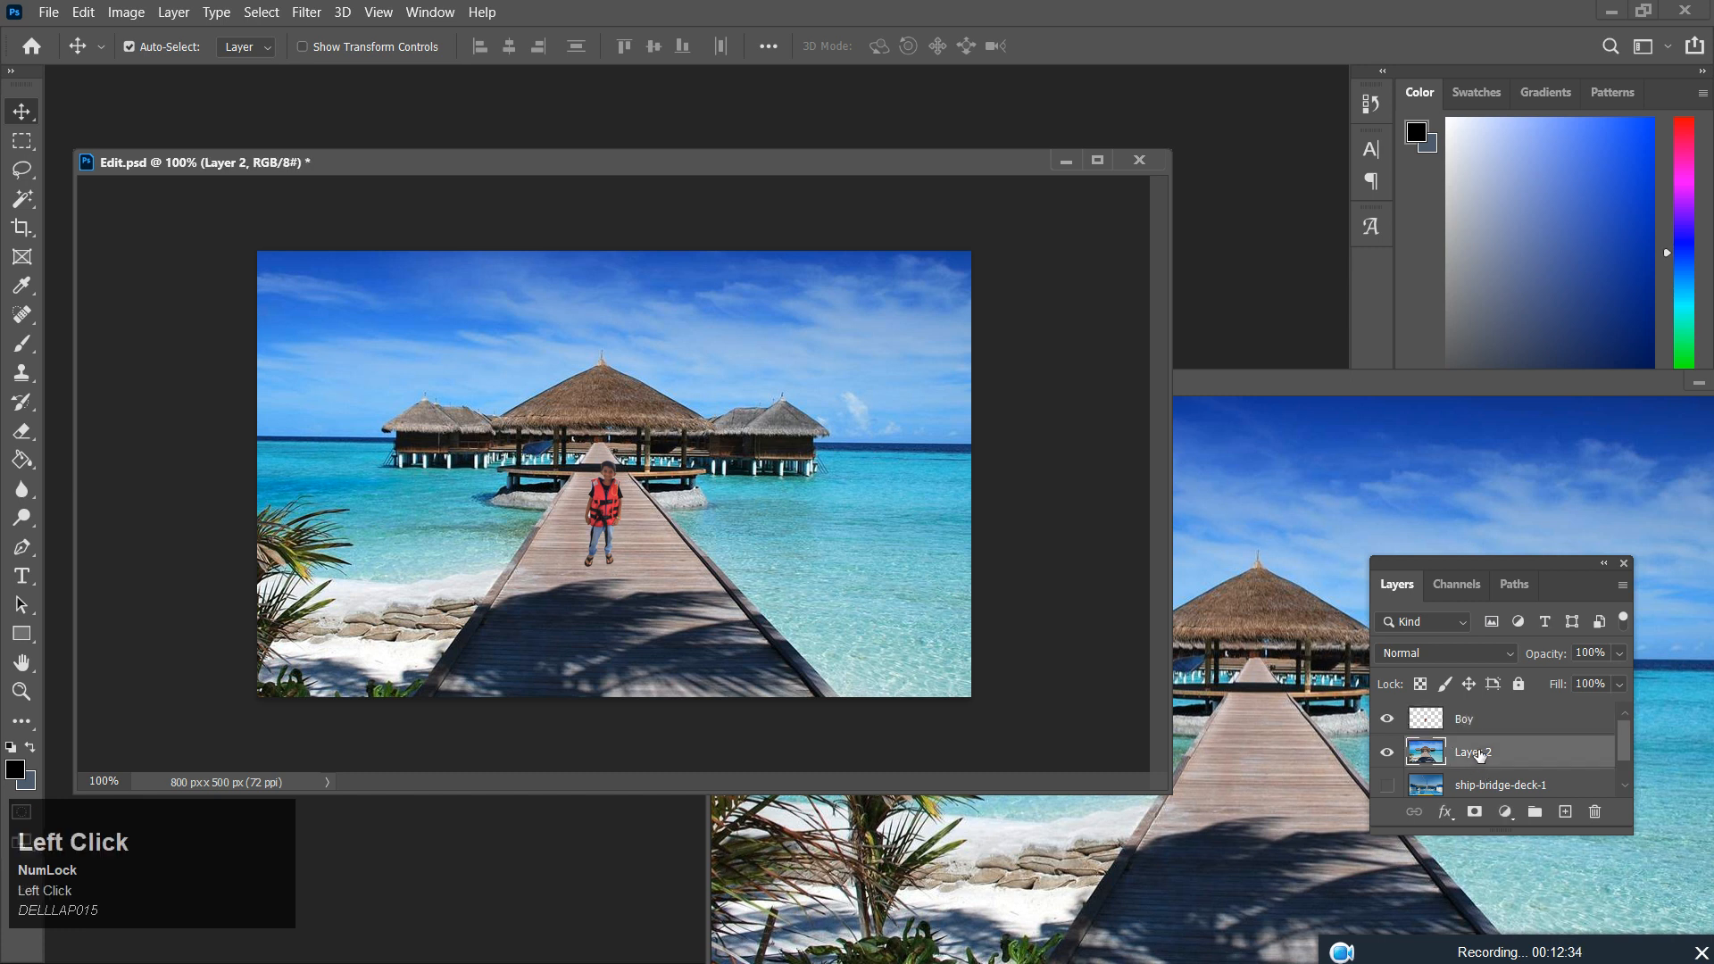
text(BG)
key(Return)
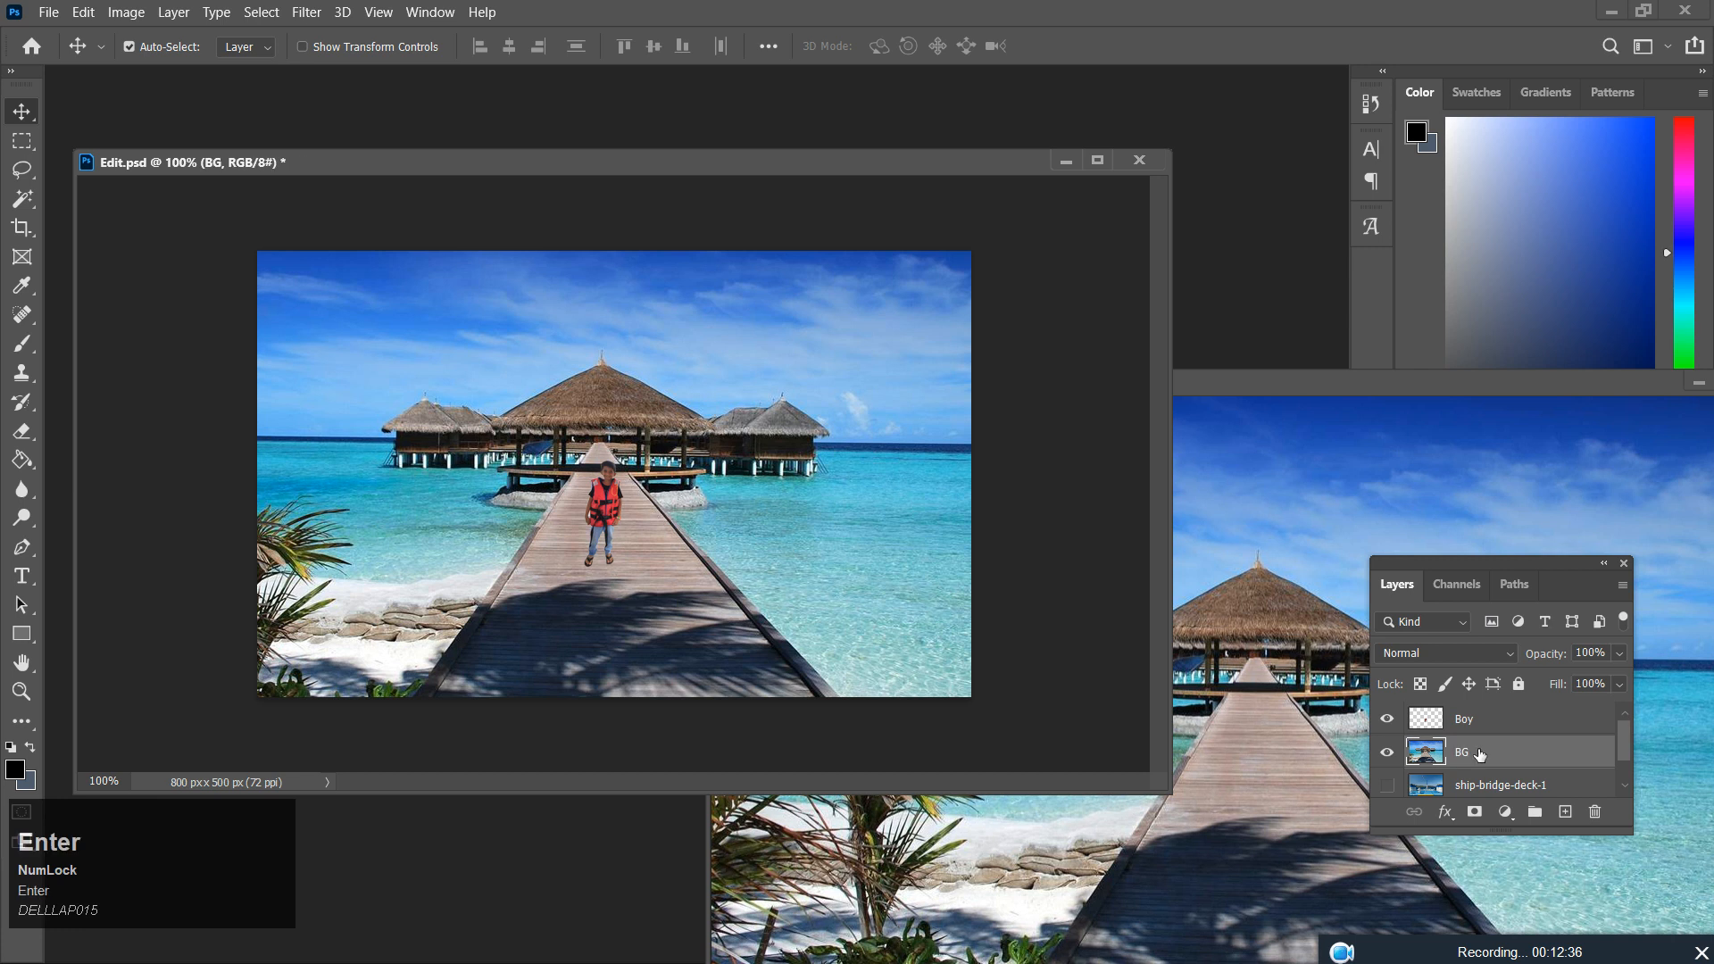
key(ctrl+s)
Switch back to the untitled project in After Effects
key(alt+Tab)
key(alt+Tab)
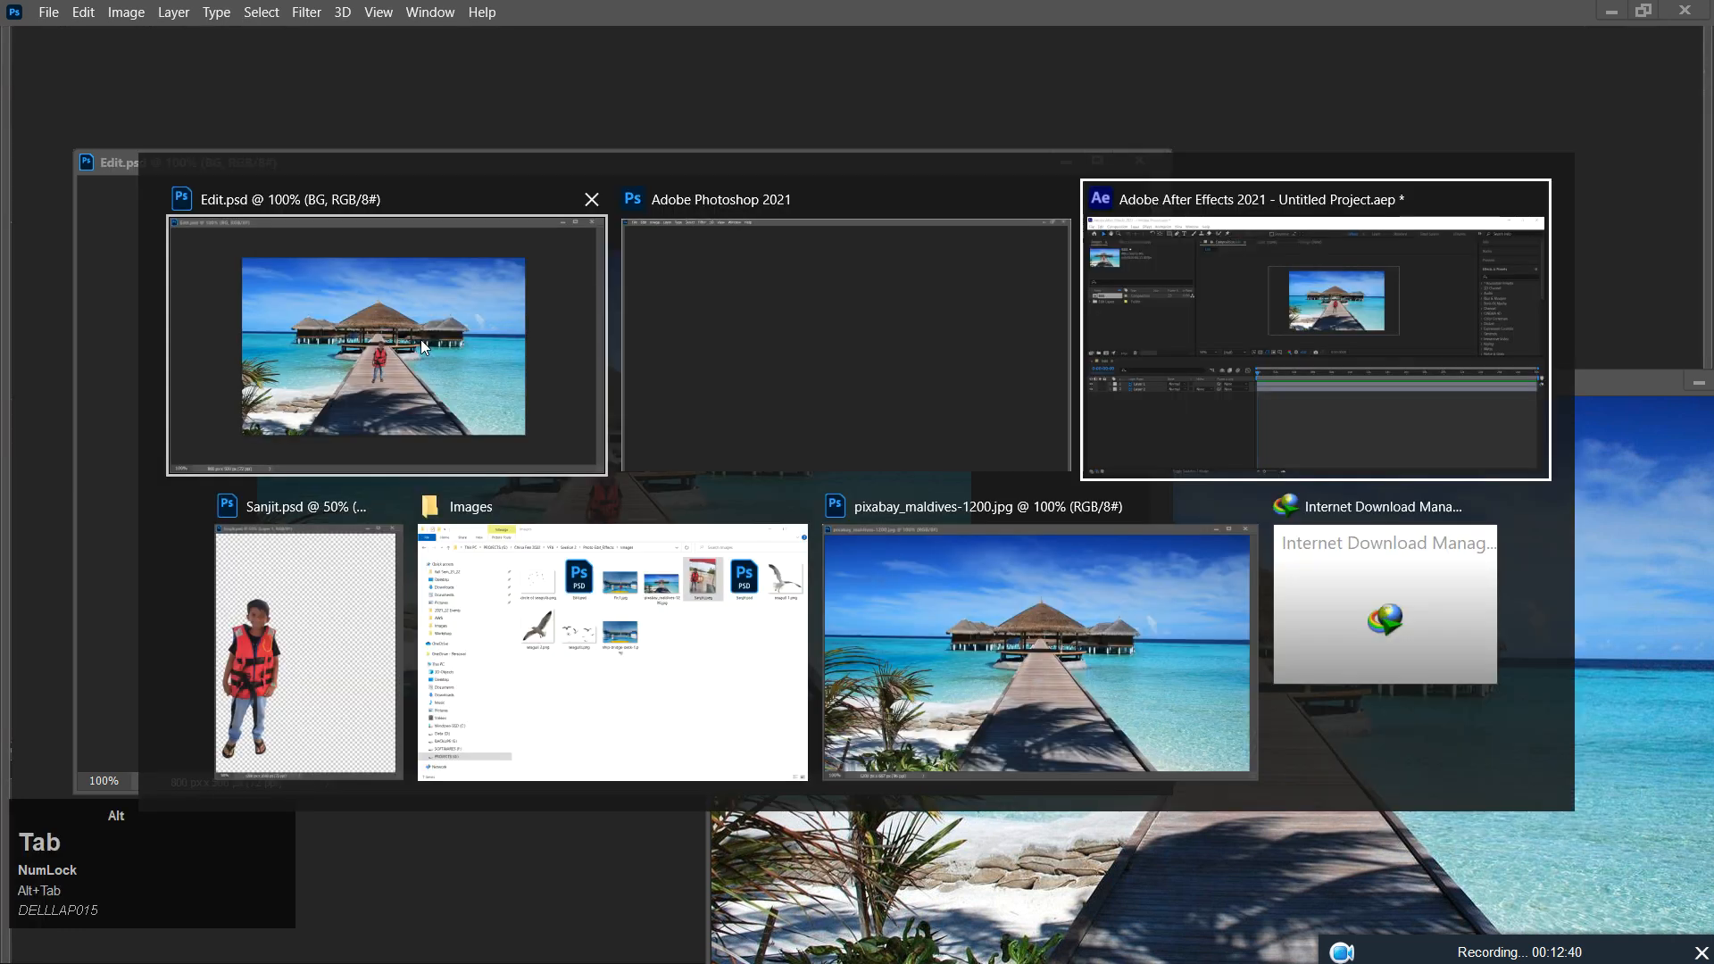
key(alt+Tab)
key(alt+Tab)
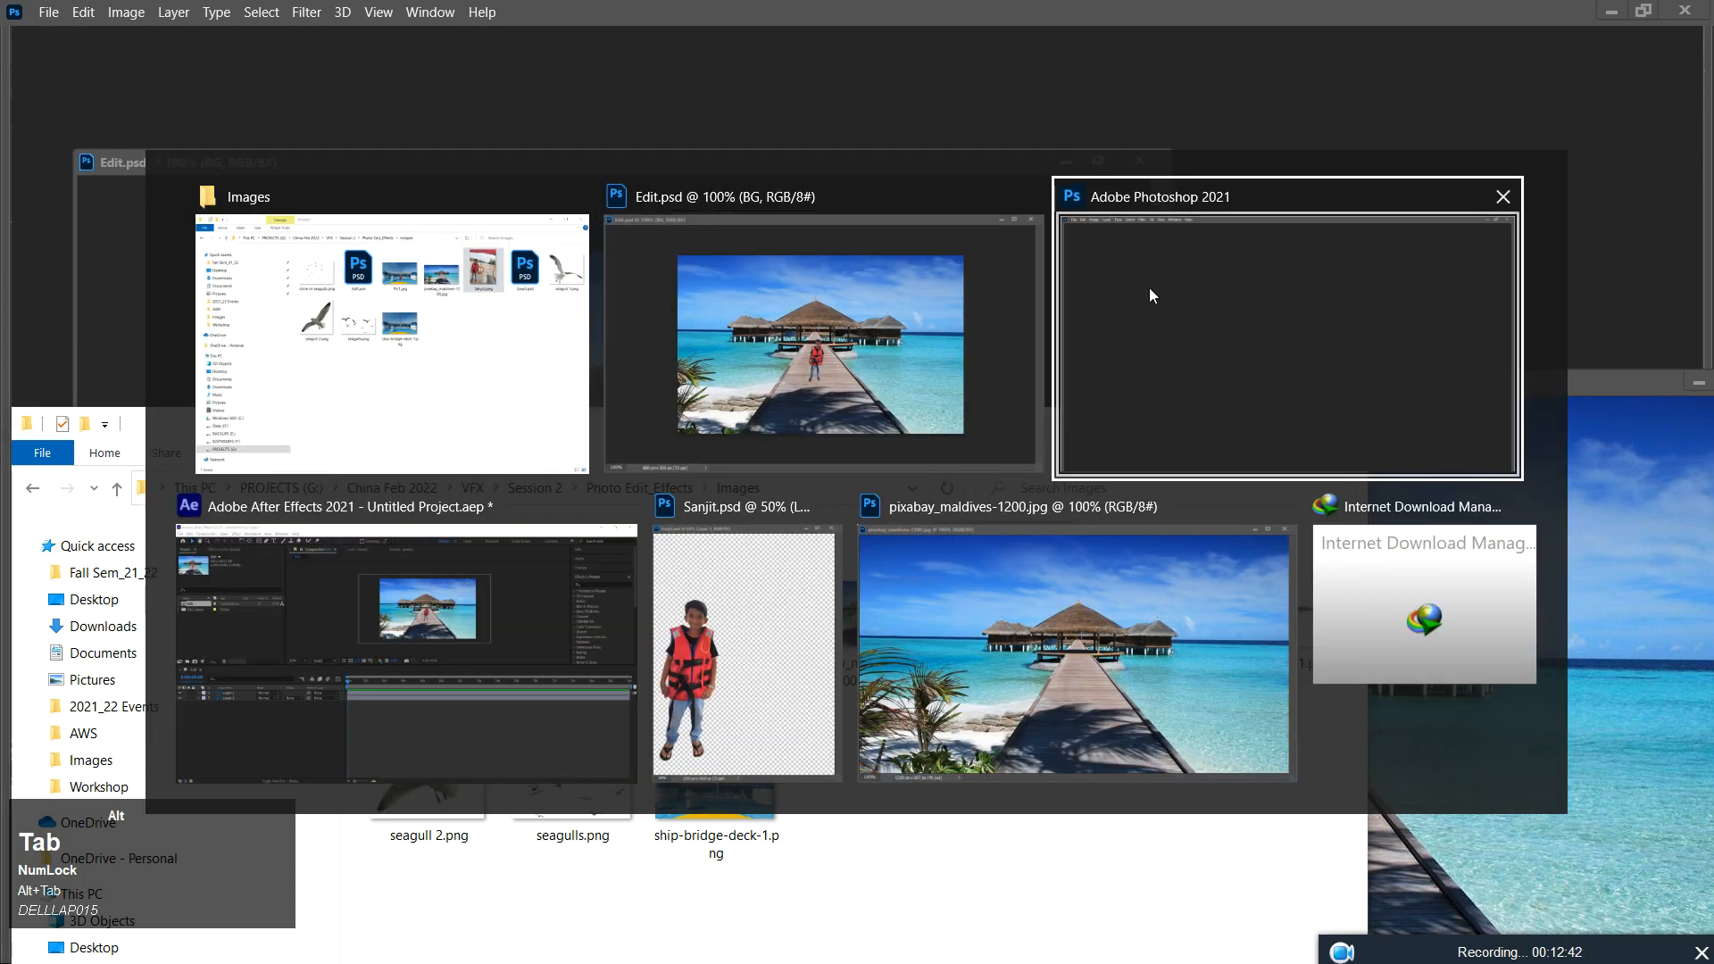
click(503, 600)
click(191, 413)
Examine the commands available for the Edit composition and its timeline for a way to reload the source file
click(38, 298)
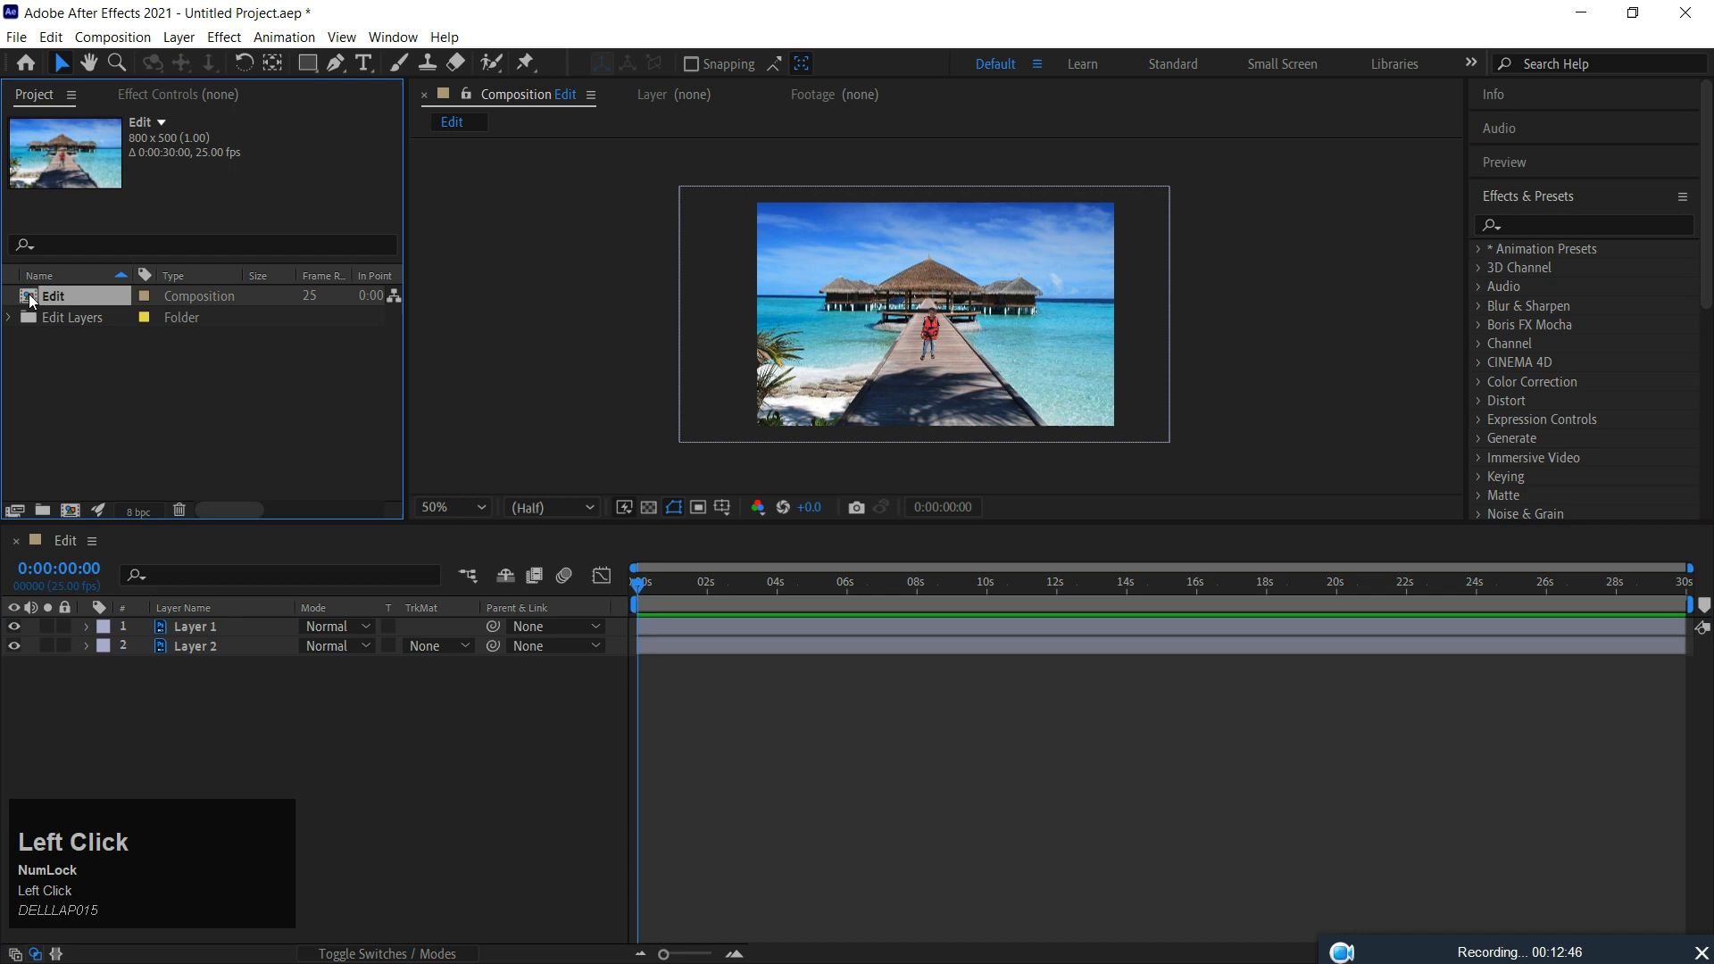
right_click(34, 301)
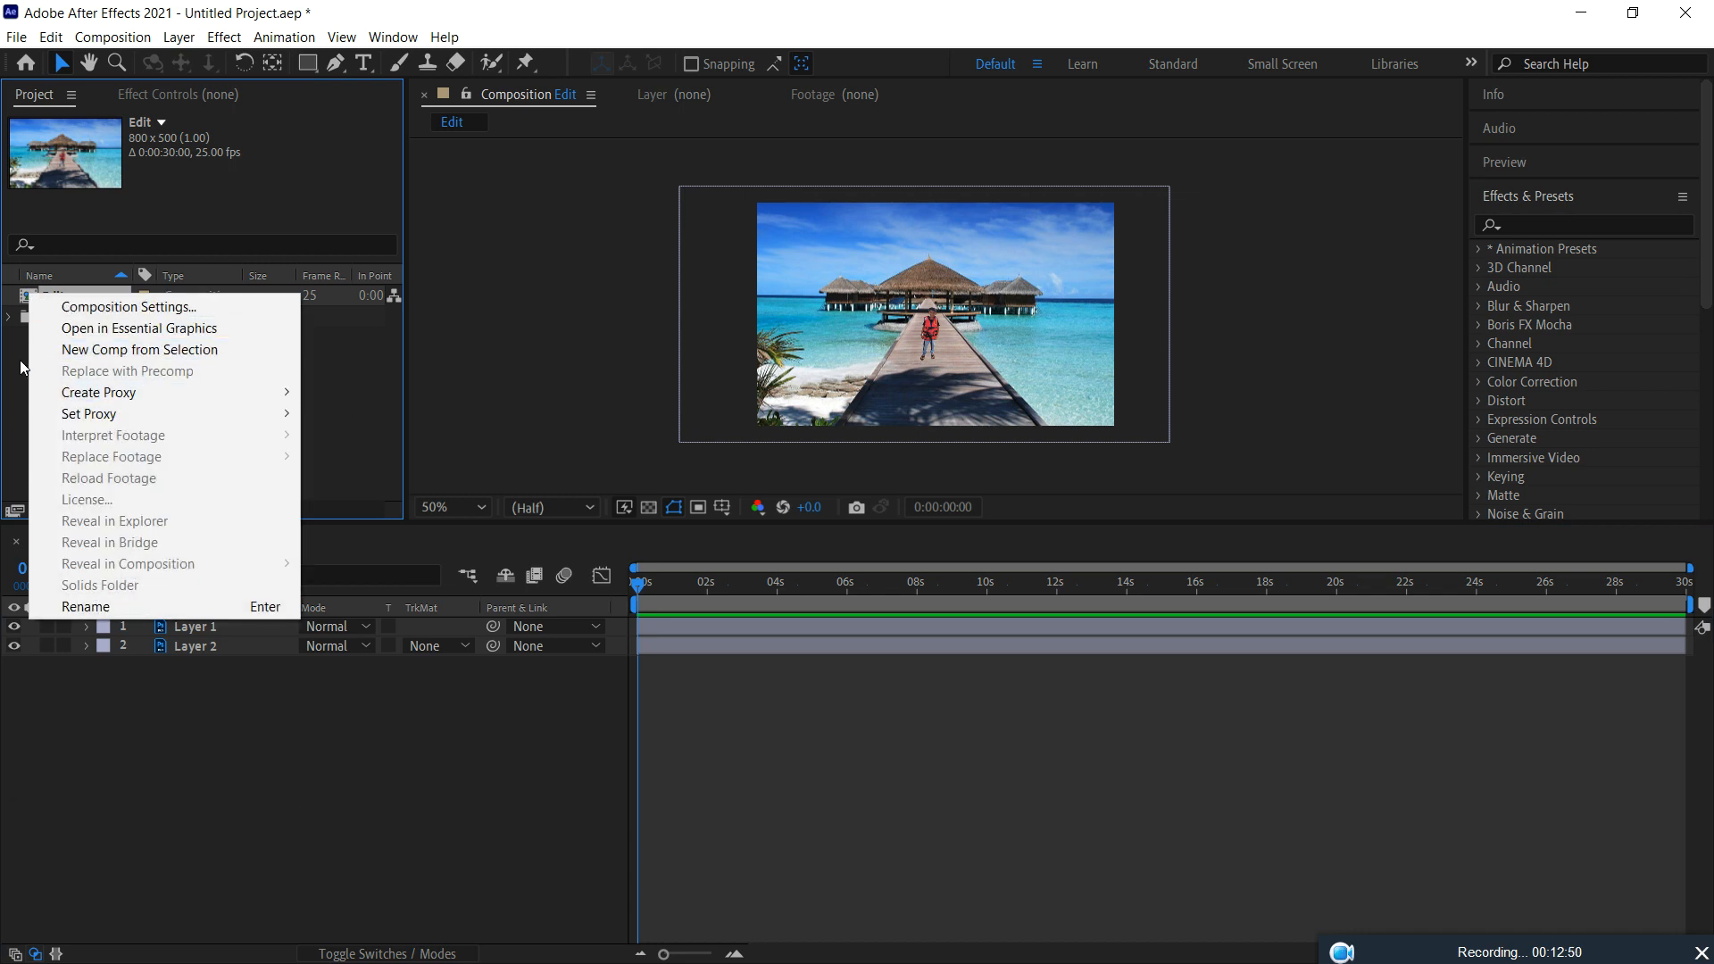
click(24, 370)
click(36, 301)
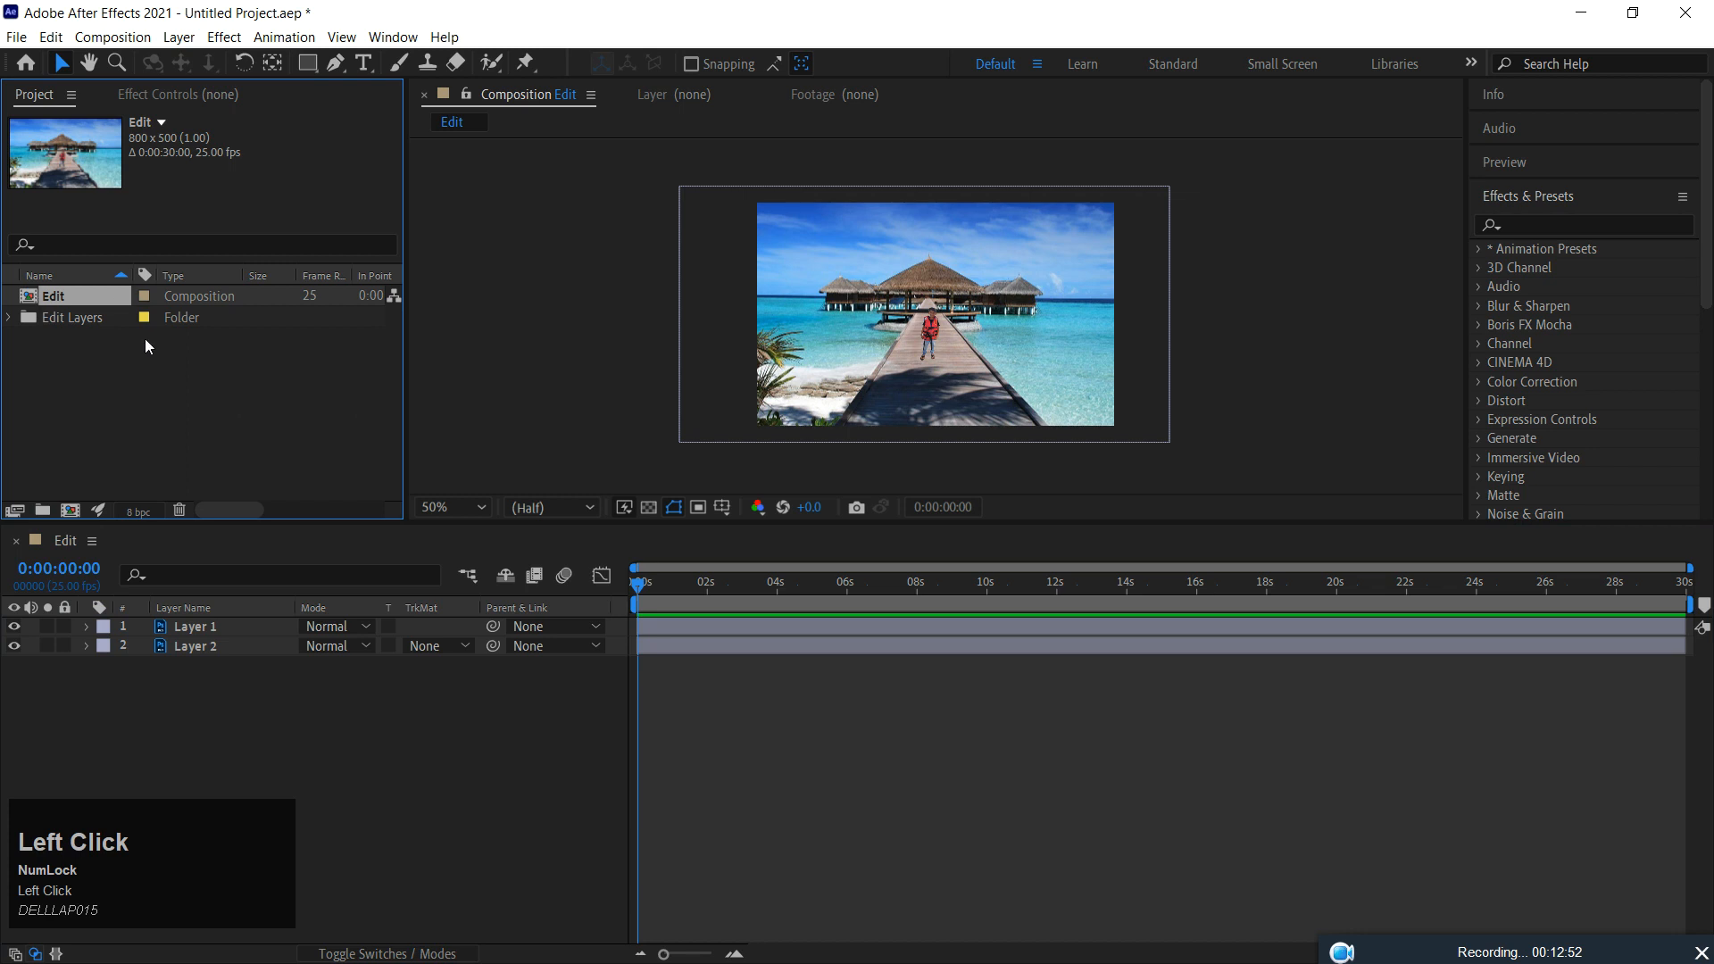
double_click(34, 299)
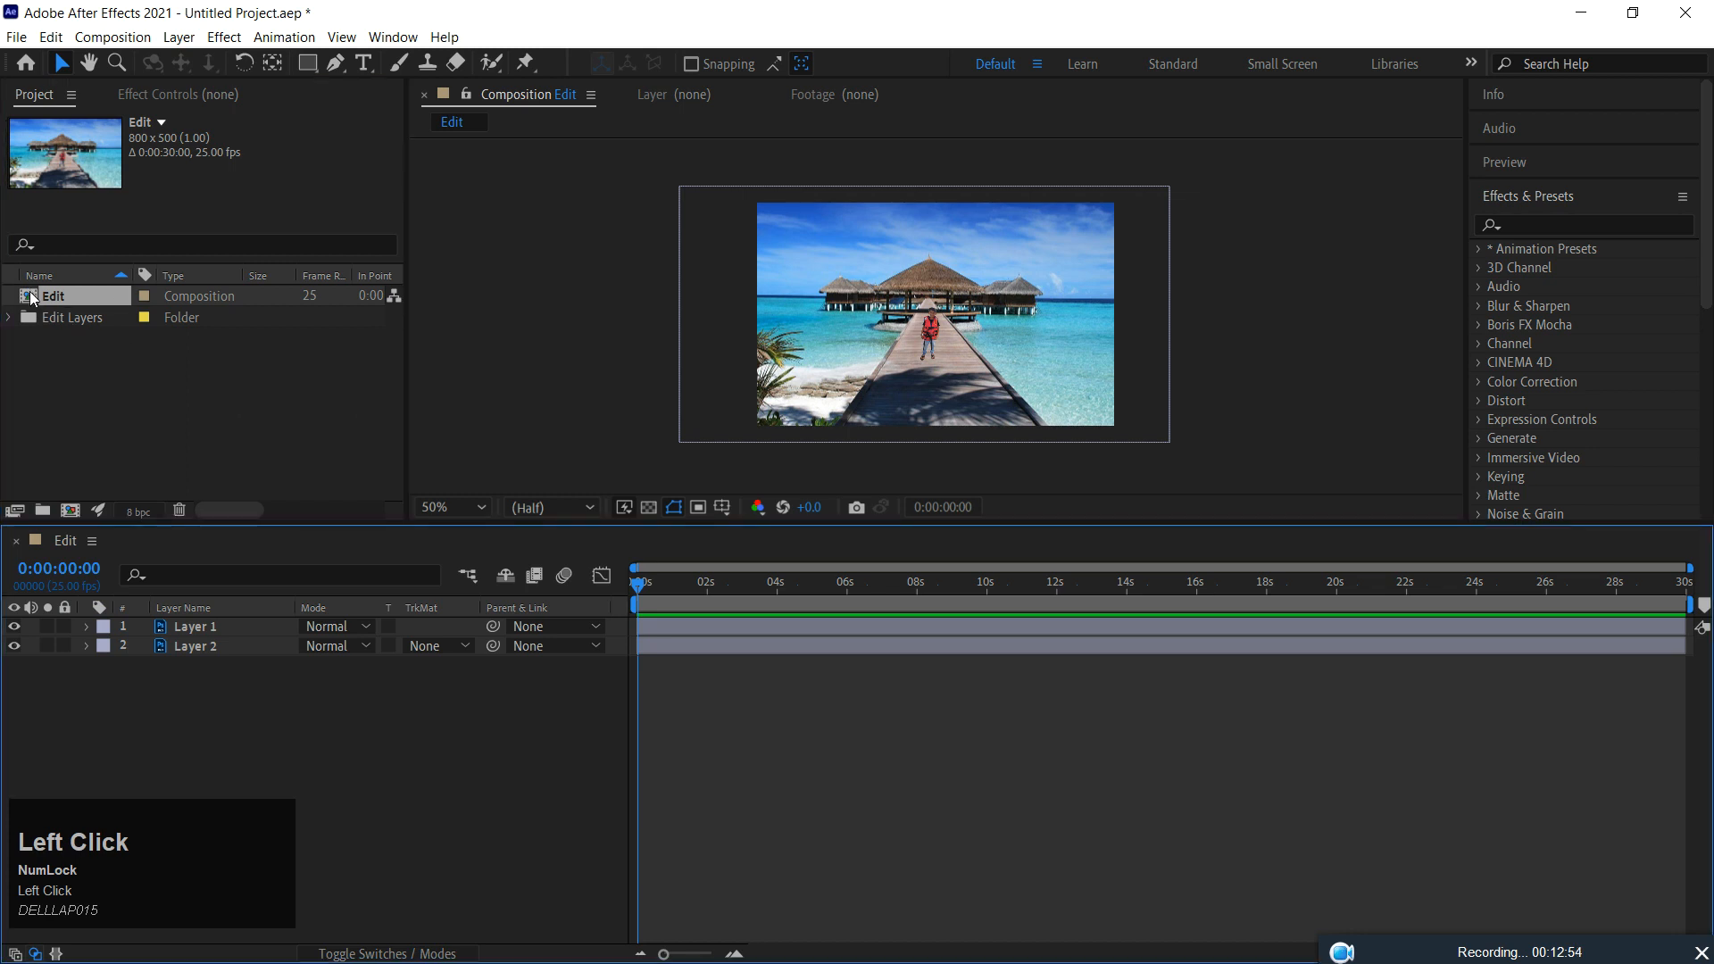
right_click(241, 698)
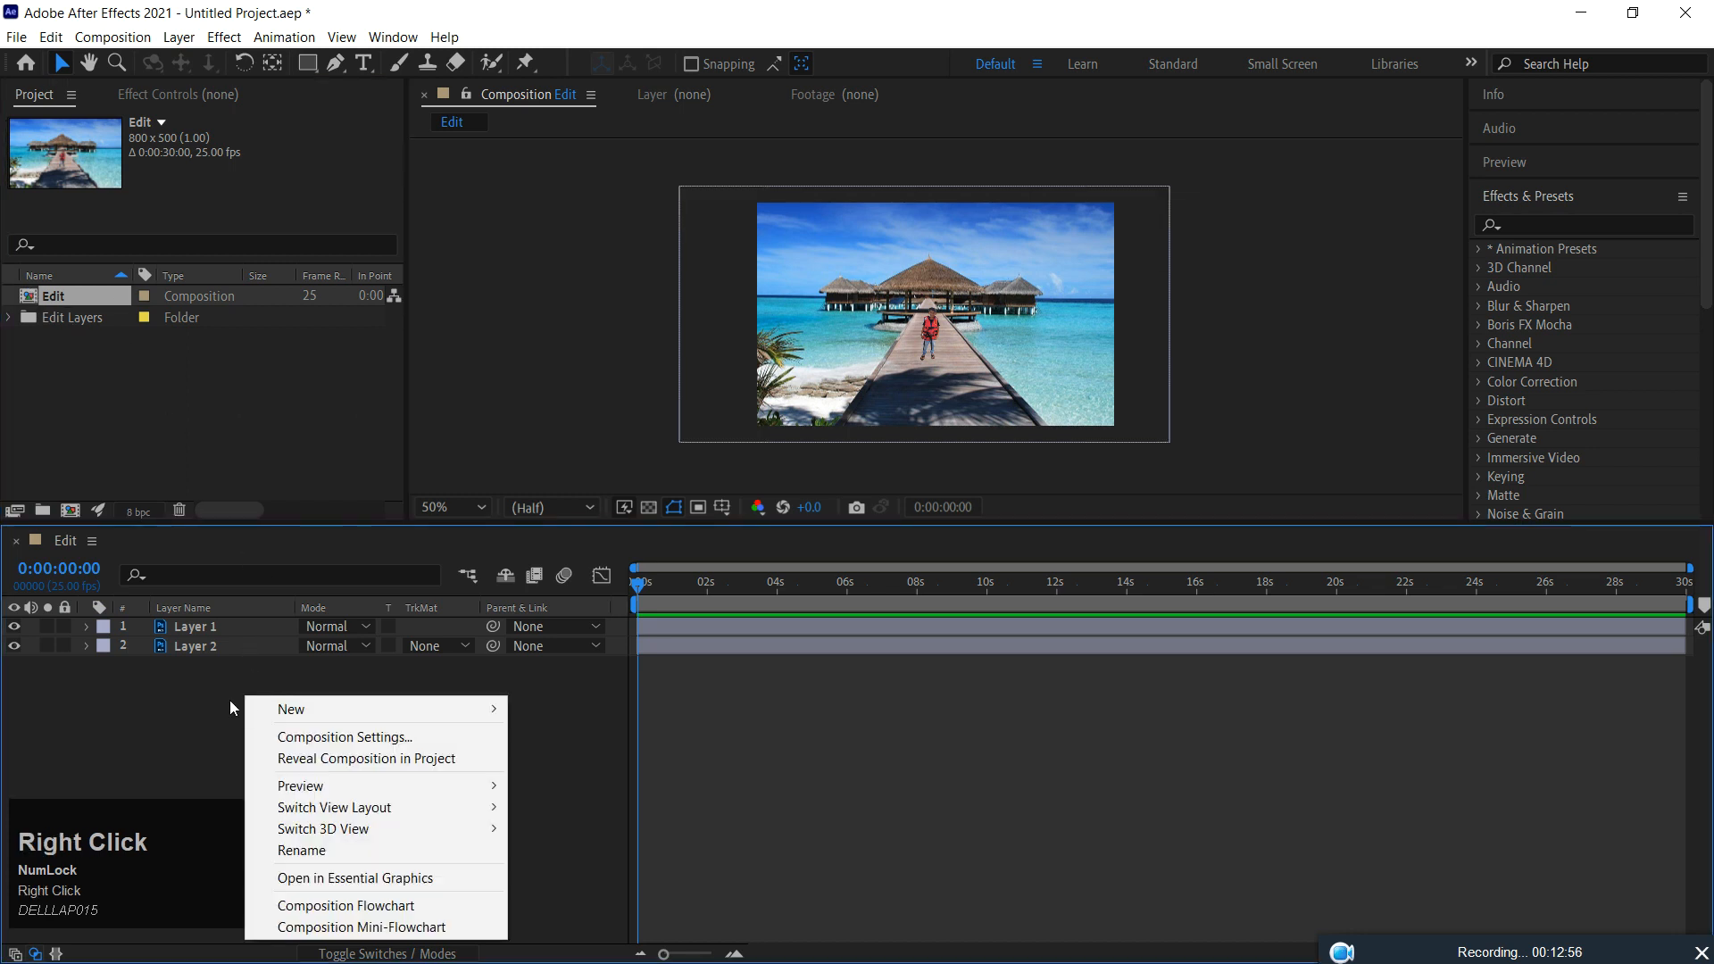
click(218, 706)
Delete all layers in the Edit composition, then remove the Edit composition and the Edit Layers folder from the project
drag(164, 702, 250, 634)
key(Delete)
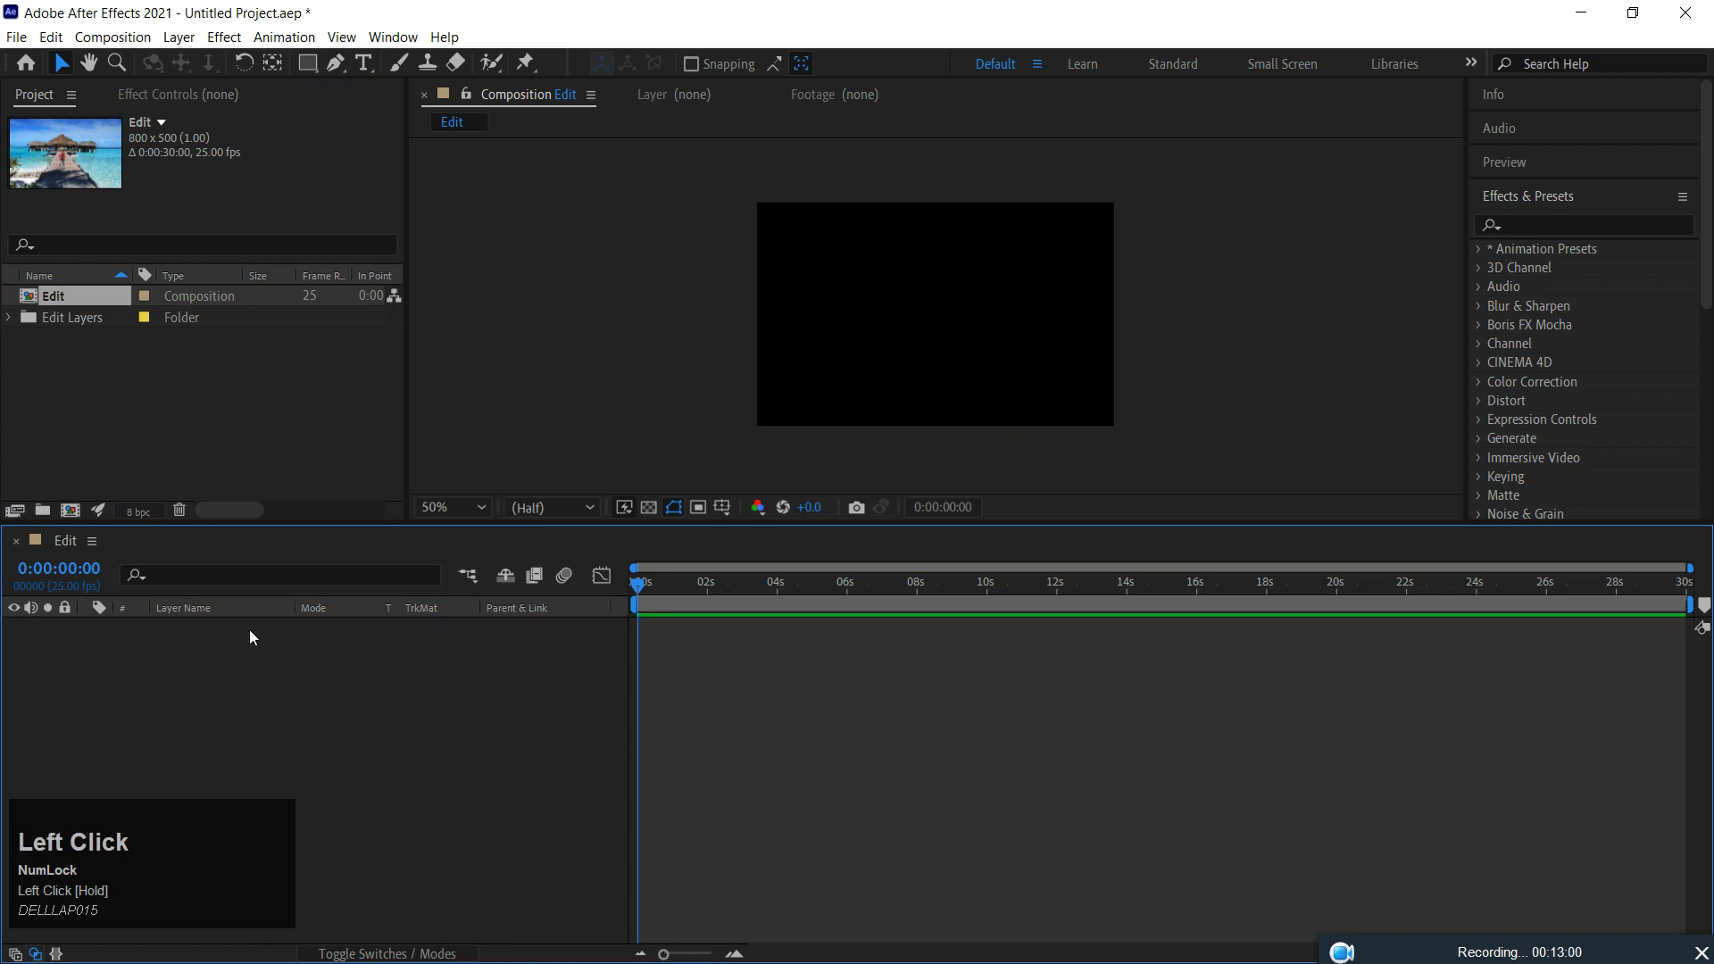
click(34, 299)
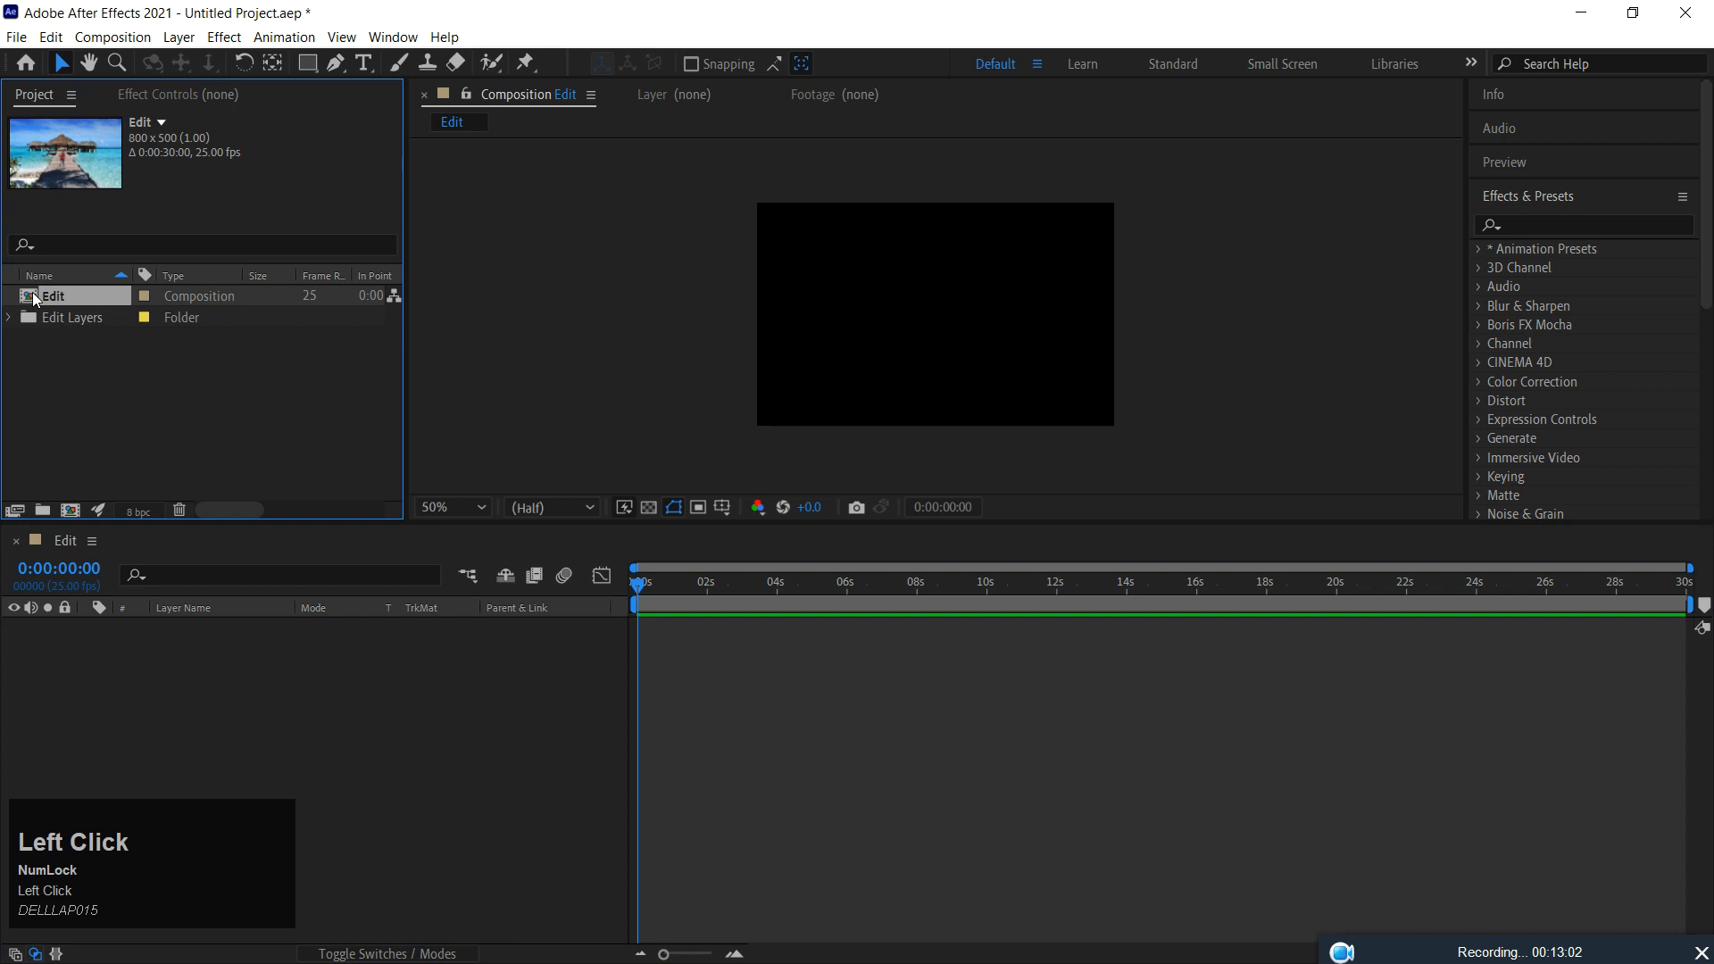
drag(77, 380, 72, 288)
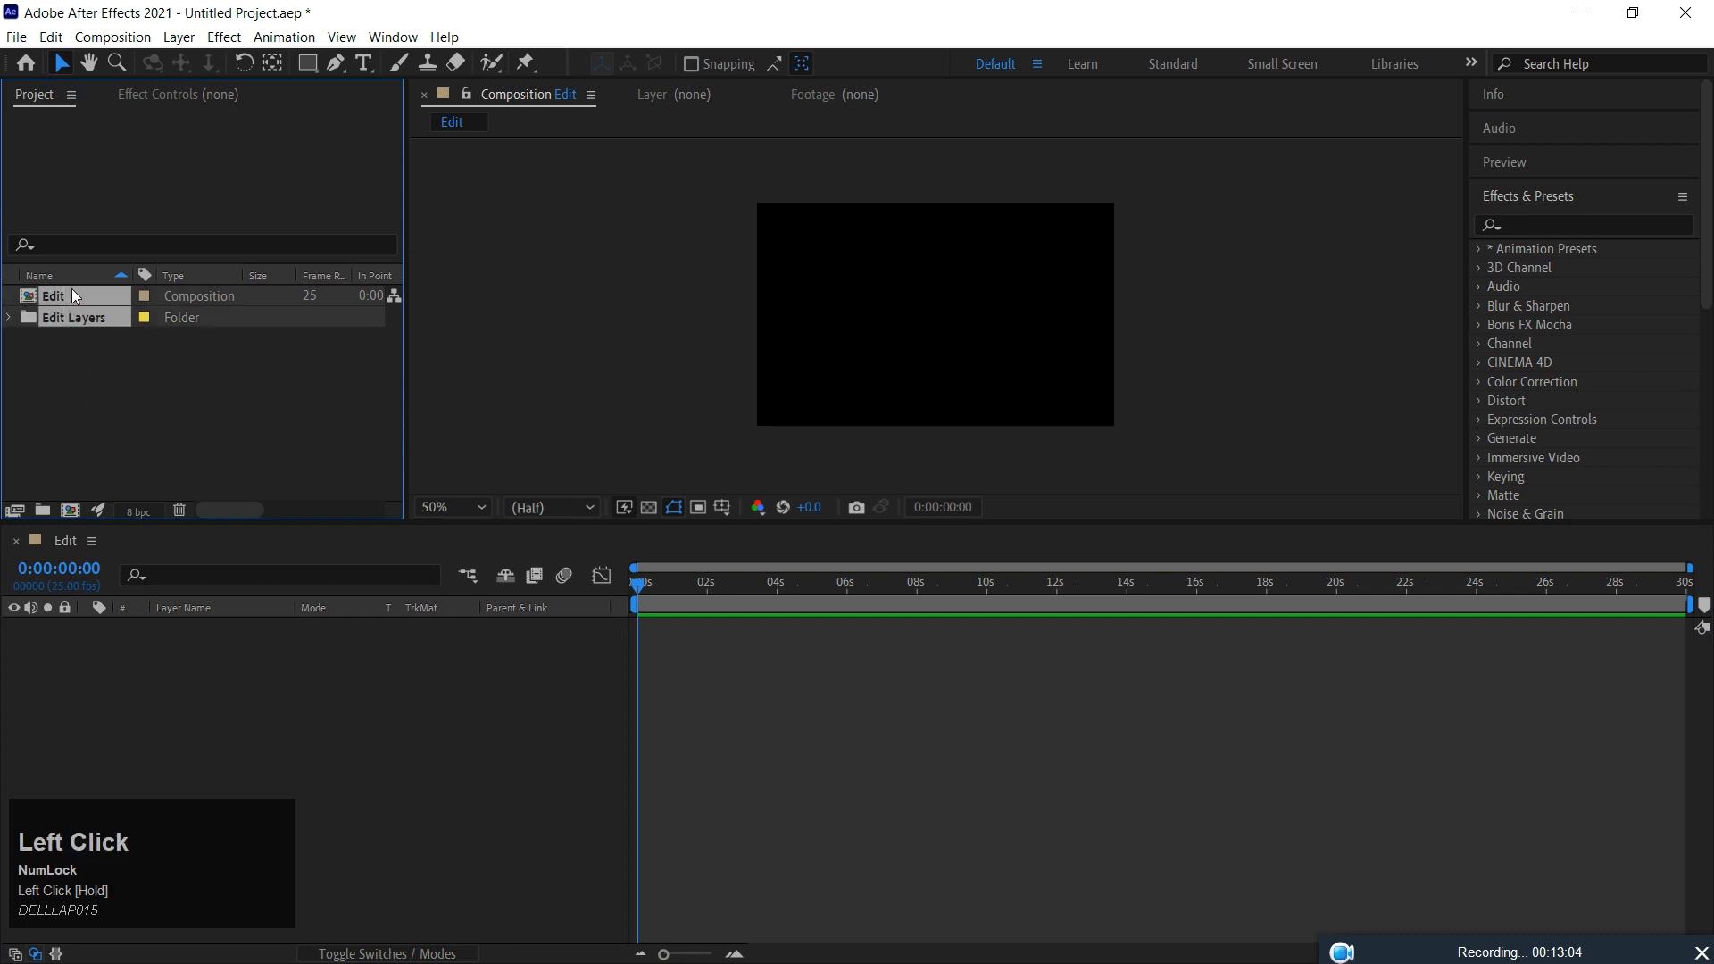
key(Delete)
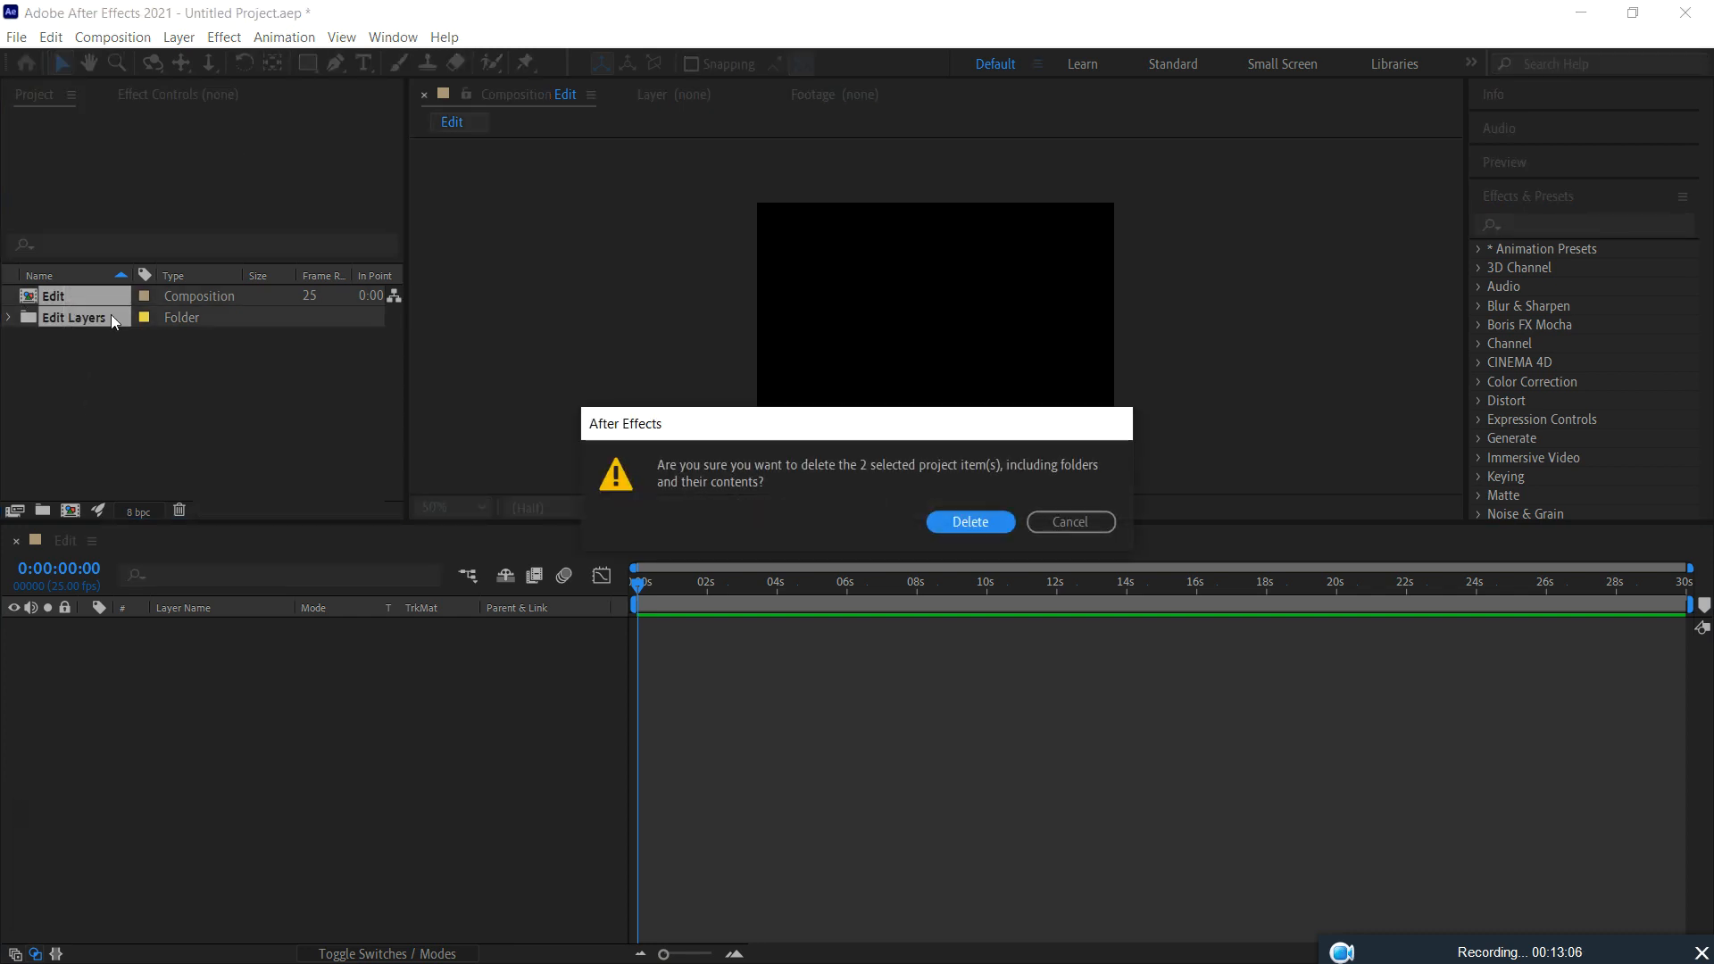
click(972, 536)
Import Edit.psd as Composition - Retain Layer Sizes with Editable Layer Styles and open the Edit composition
right_click(250, 366)
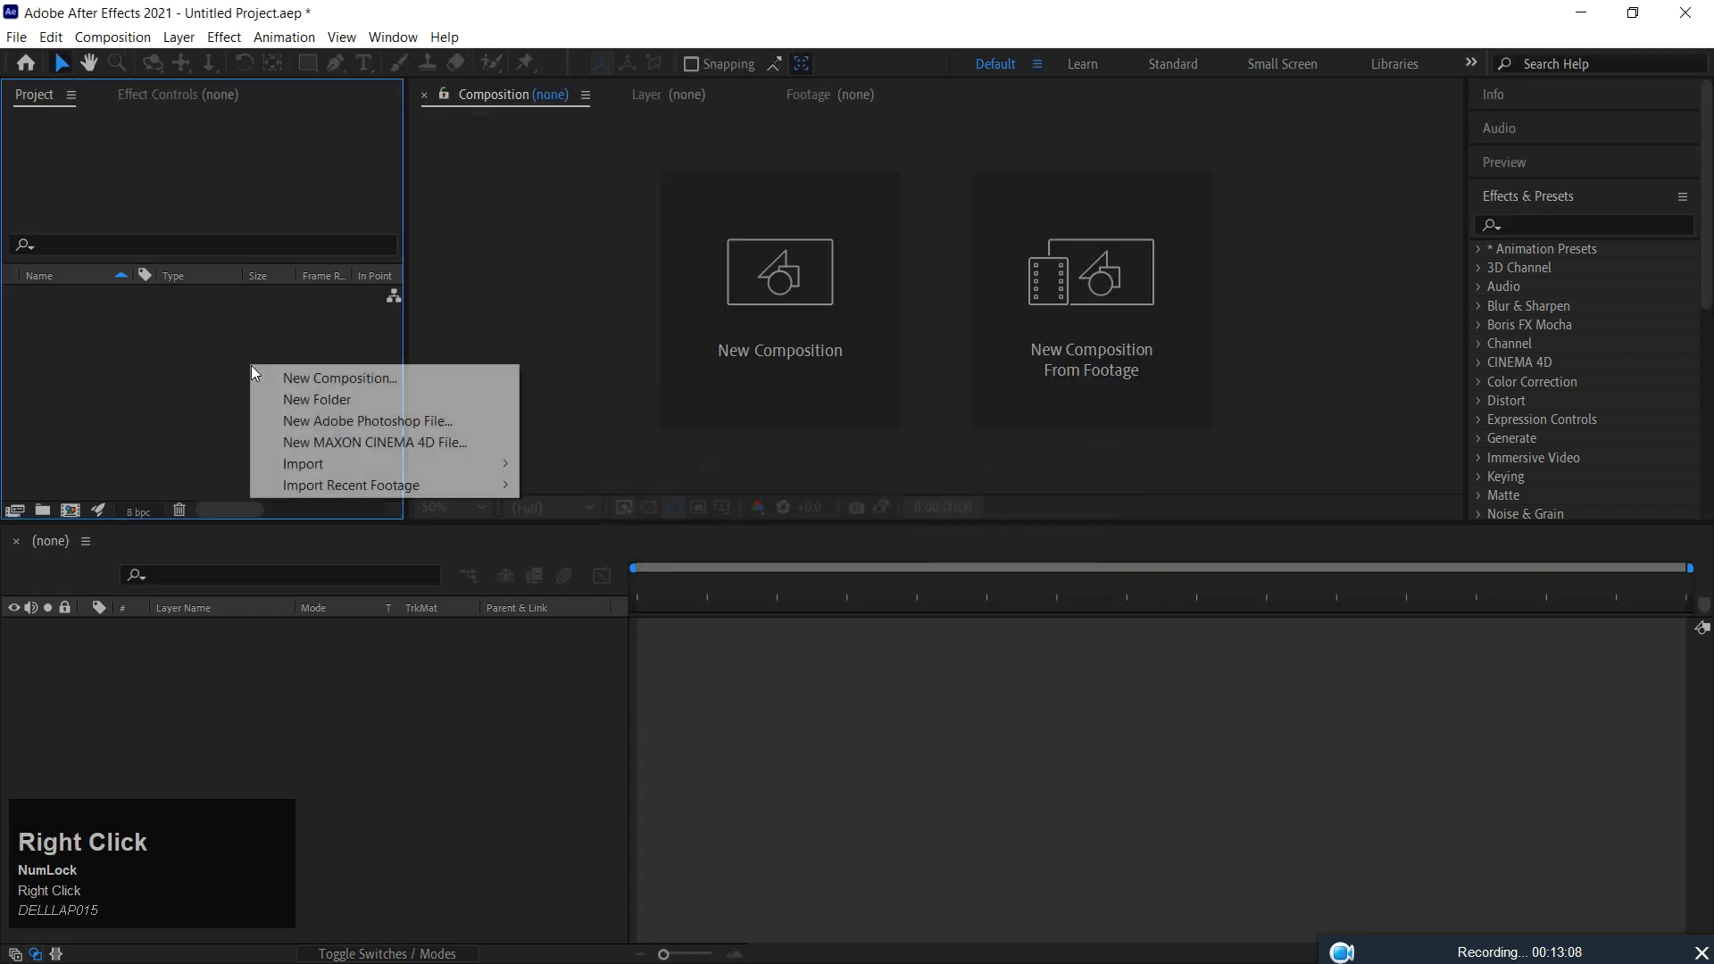
click(180, 366)
right_click(179, 365)
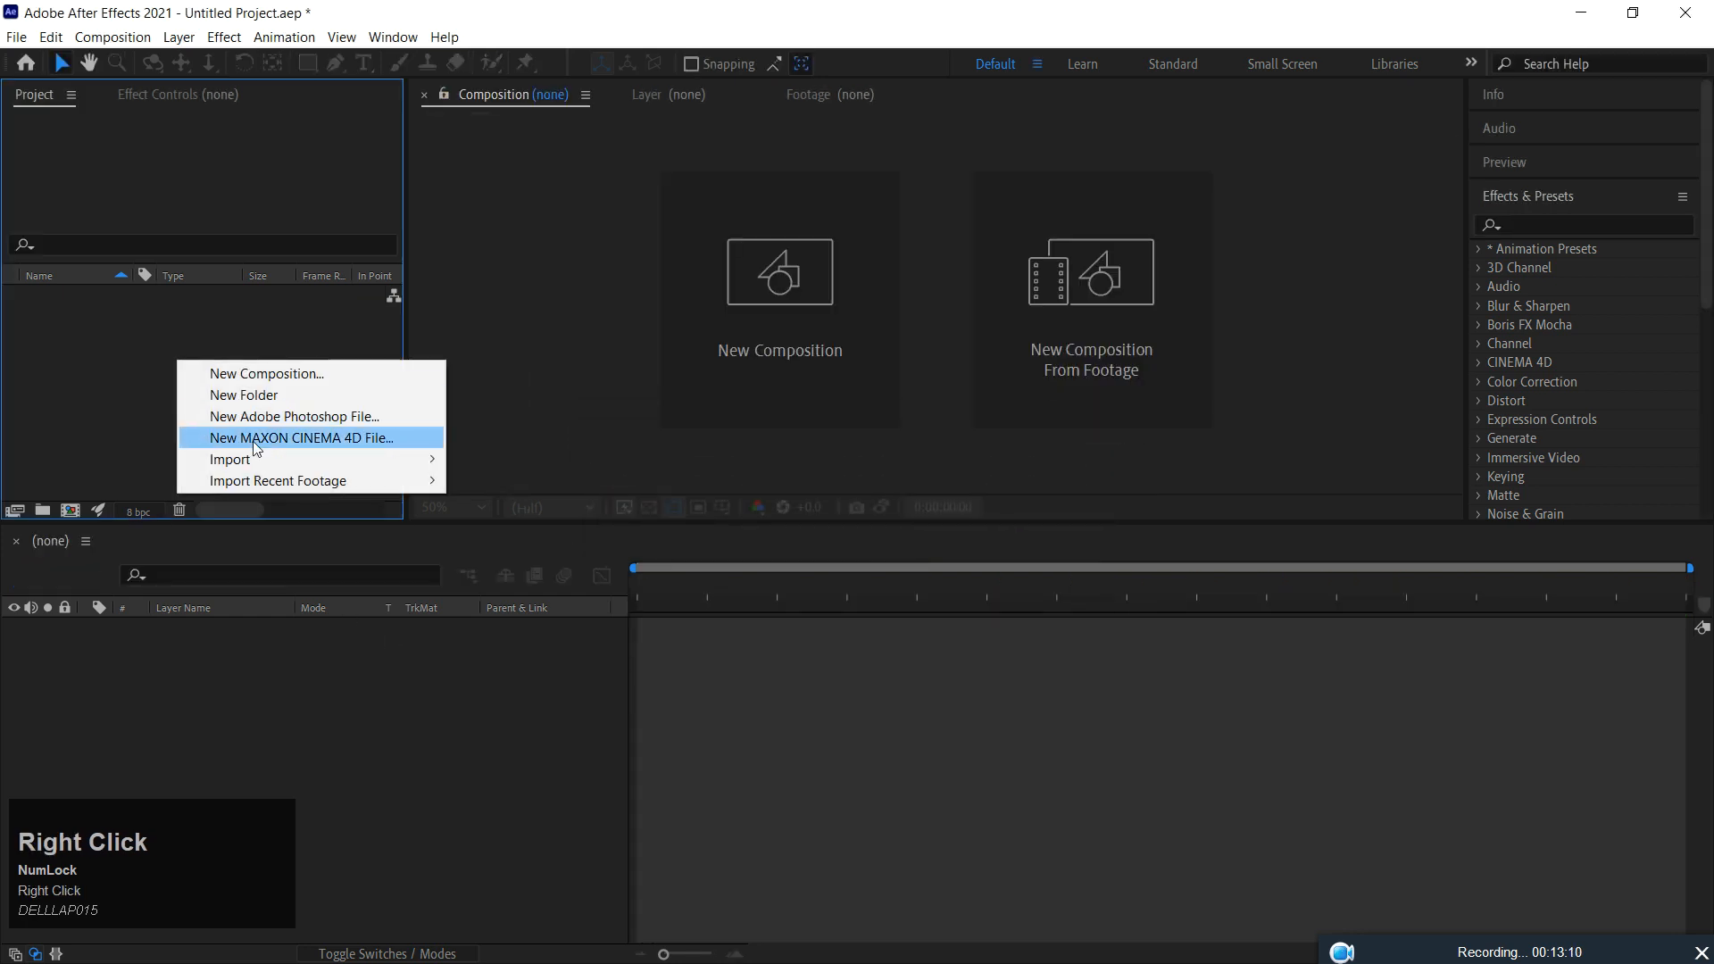
mouse_move(255, 459)
click(496, 464)
click(373, 234)
double_click(372, 233)
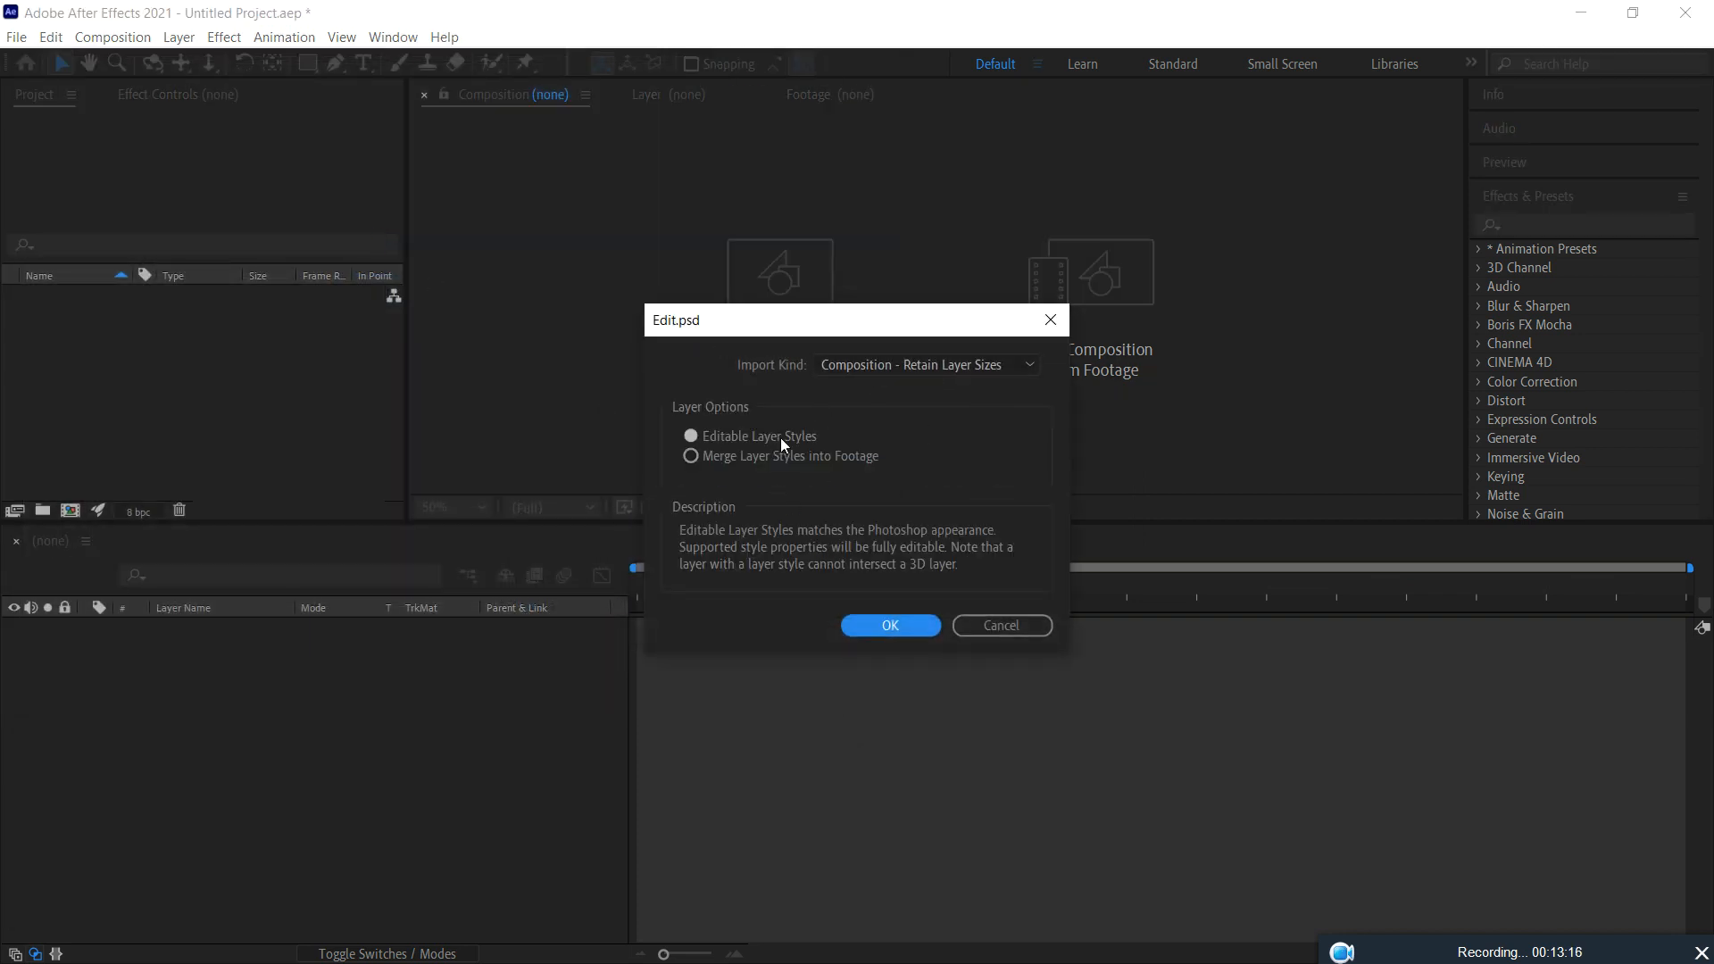
click(886, 626)
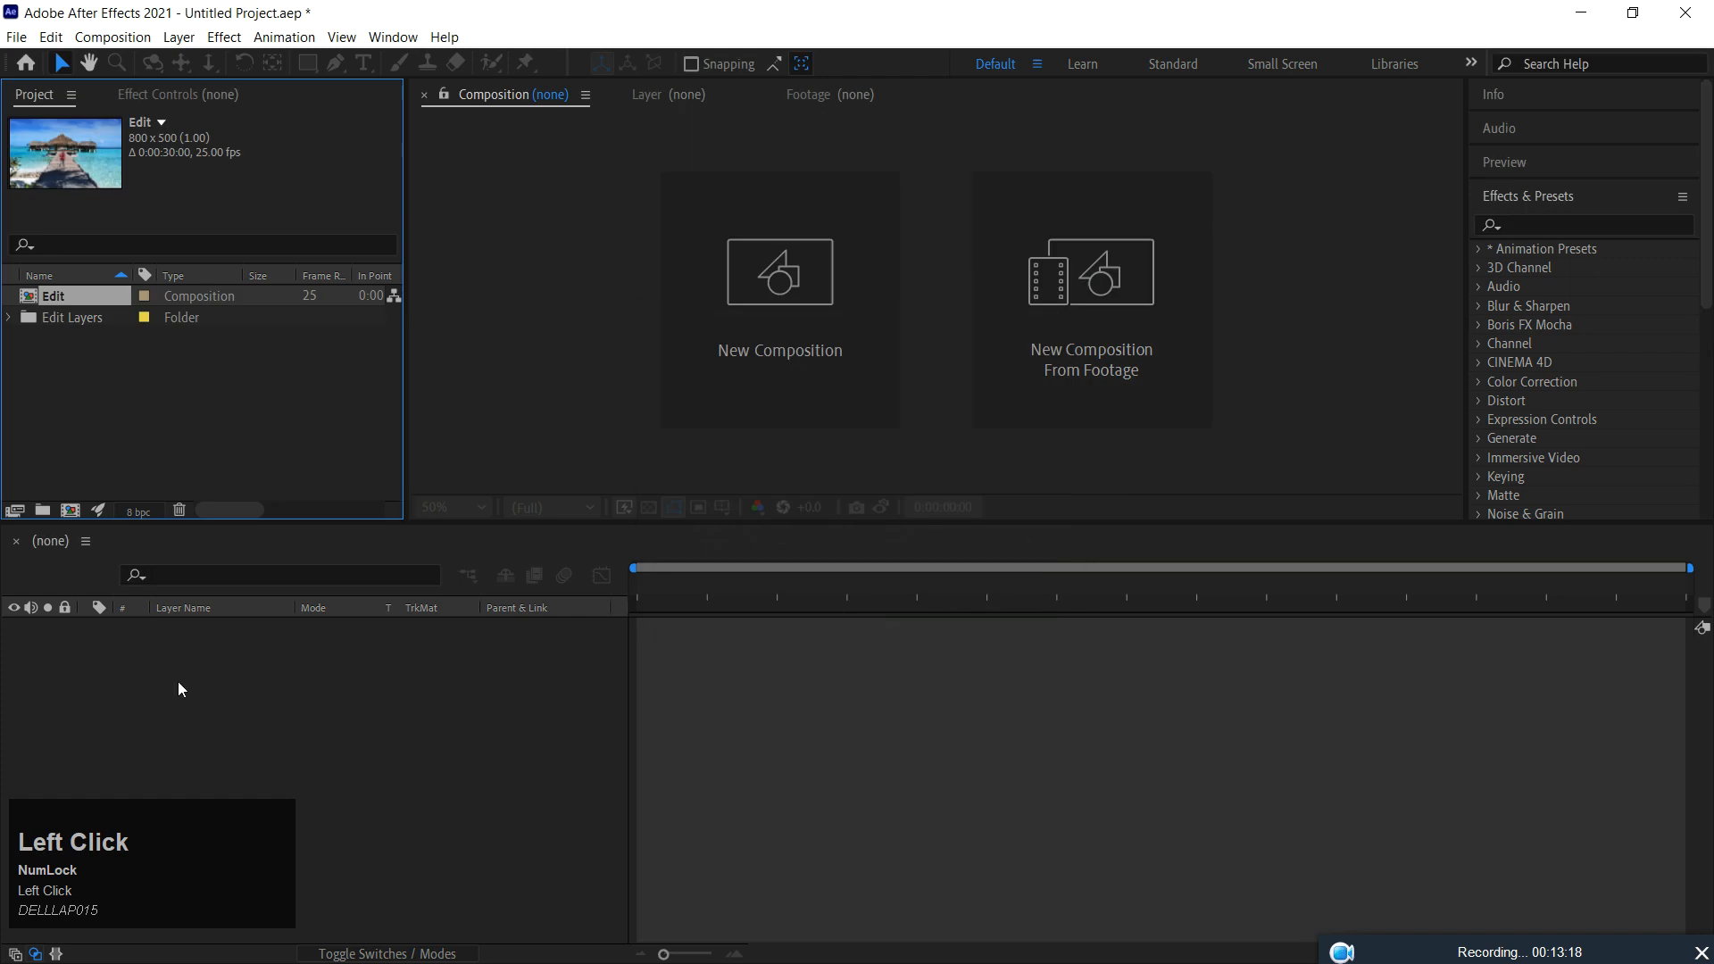
double_click(41, 297)
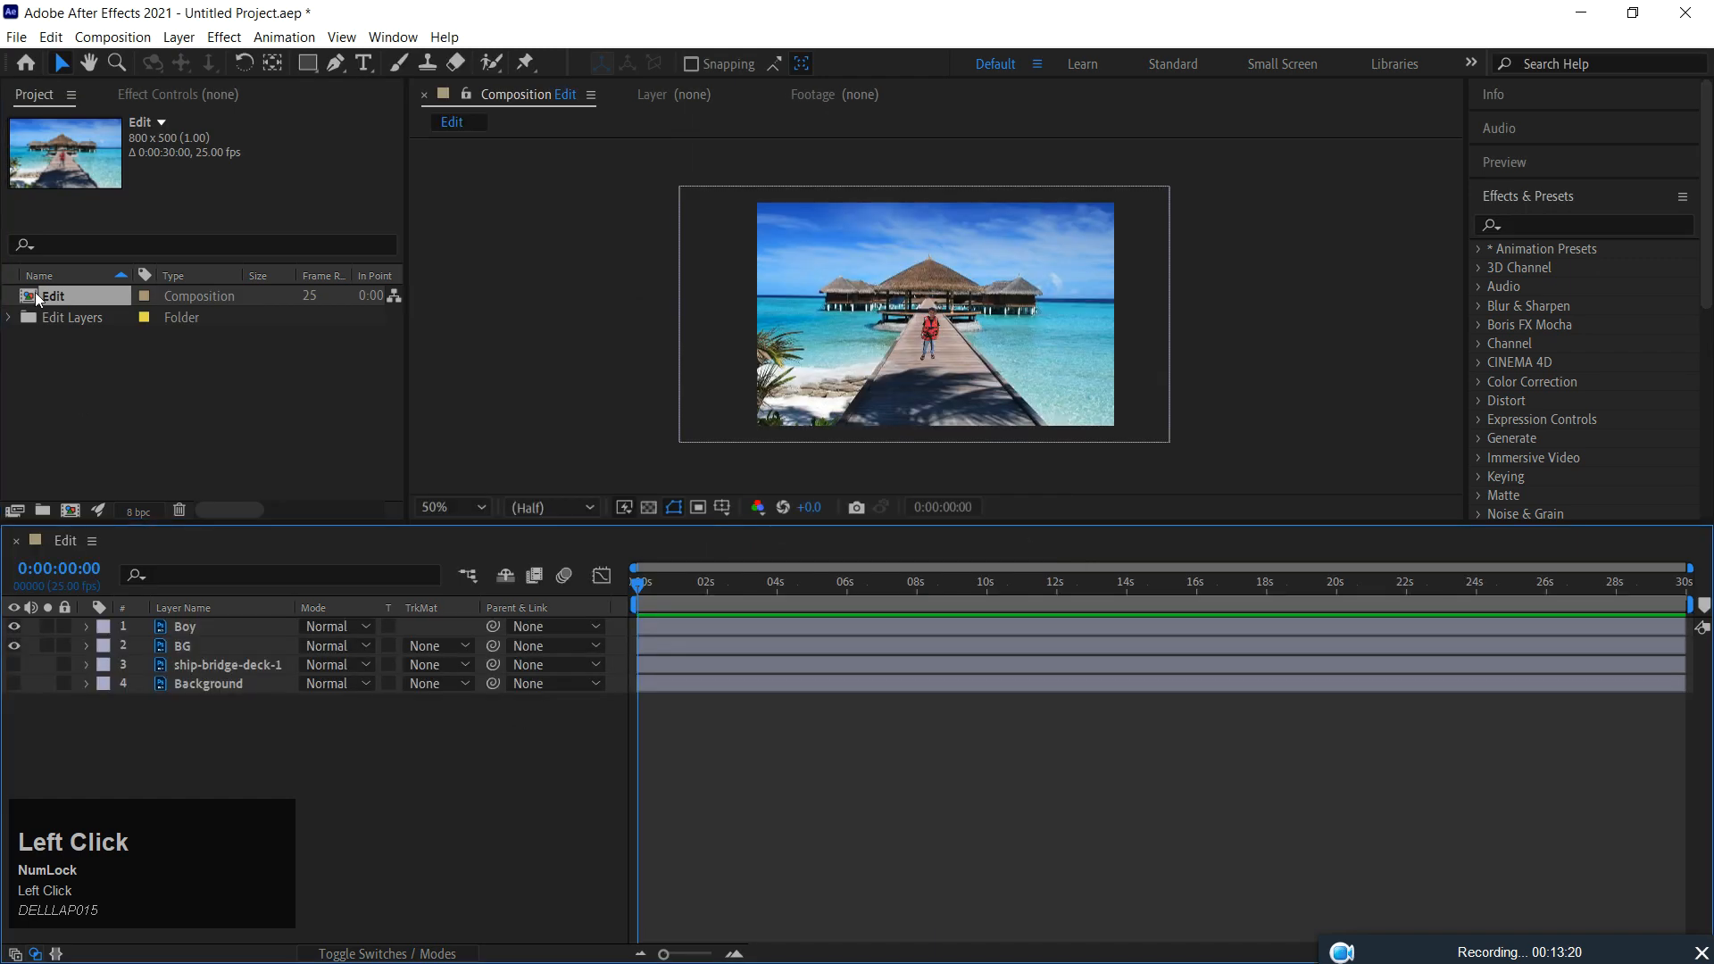
Delete the hidden ship-bridge-deck-1 and Background layers from the Edit composition
click(195, 624)
click(195, 644)
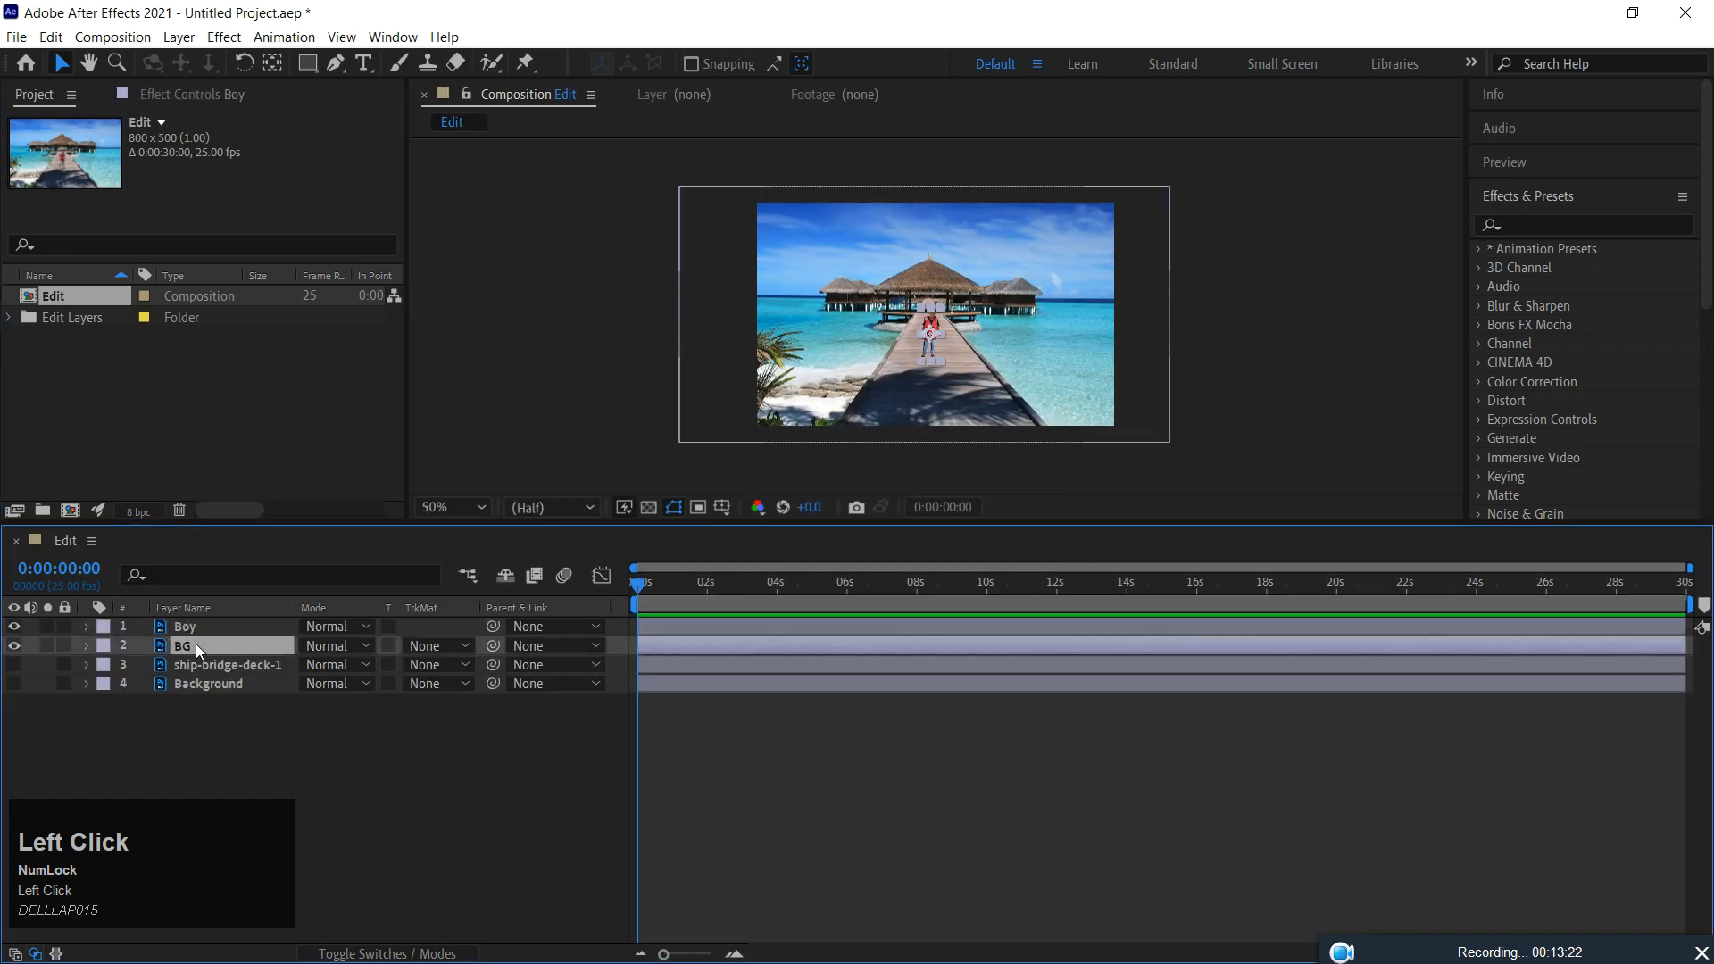
drag(222, 718, 270, 673)
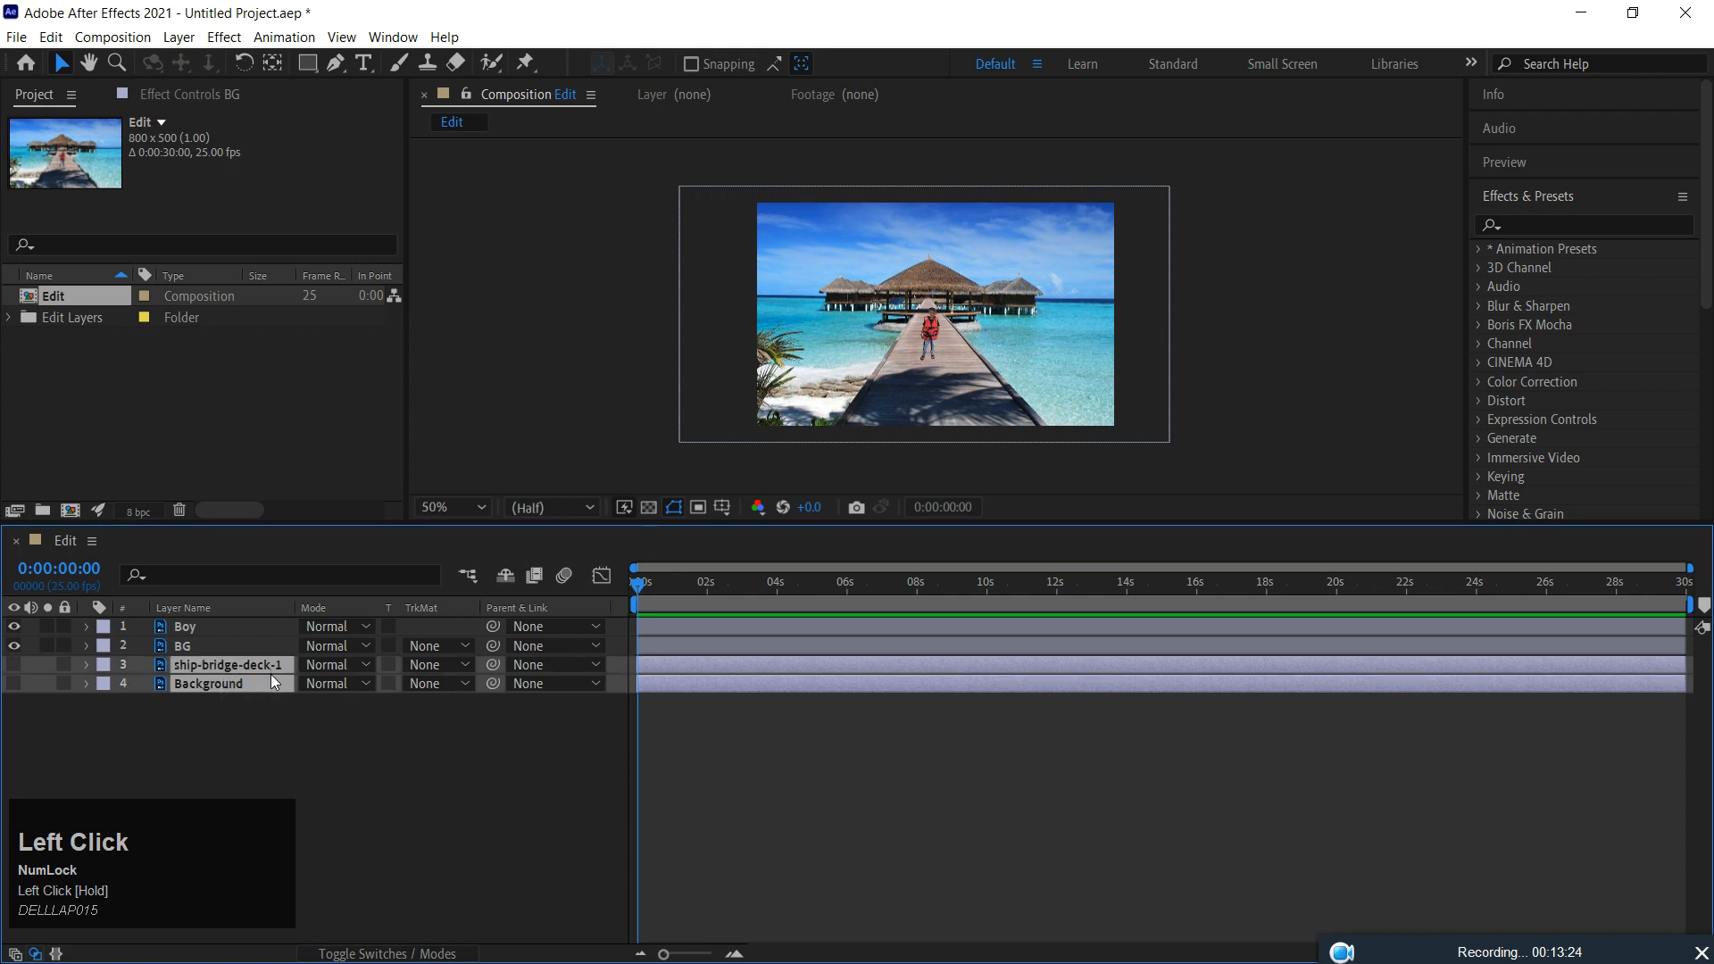
key(Delete)
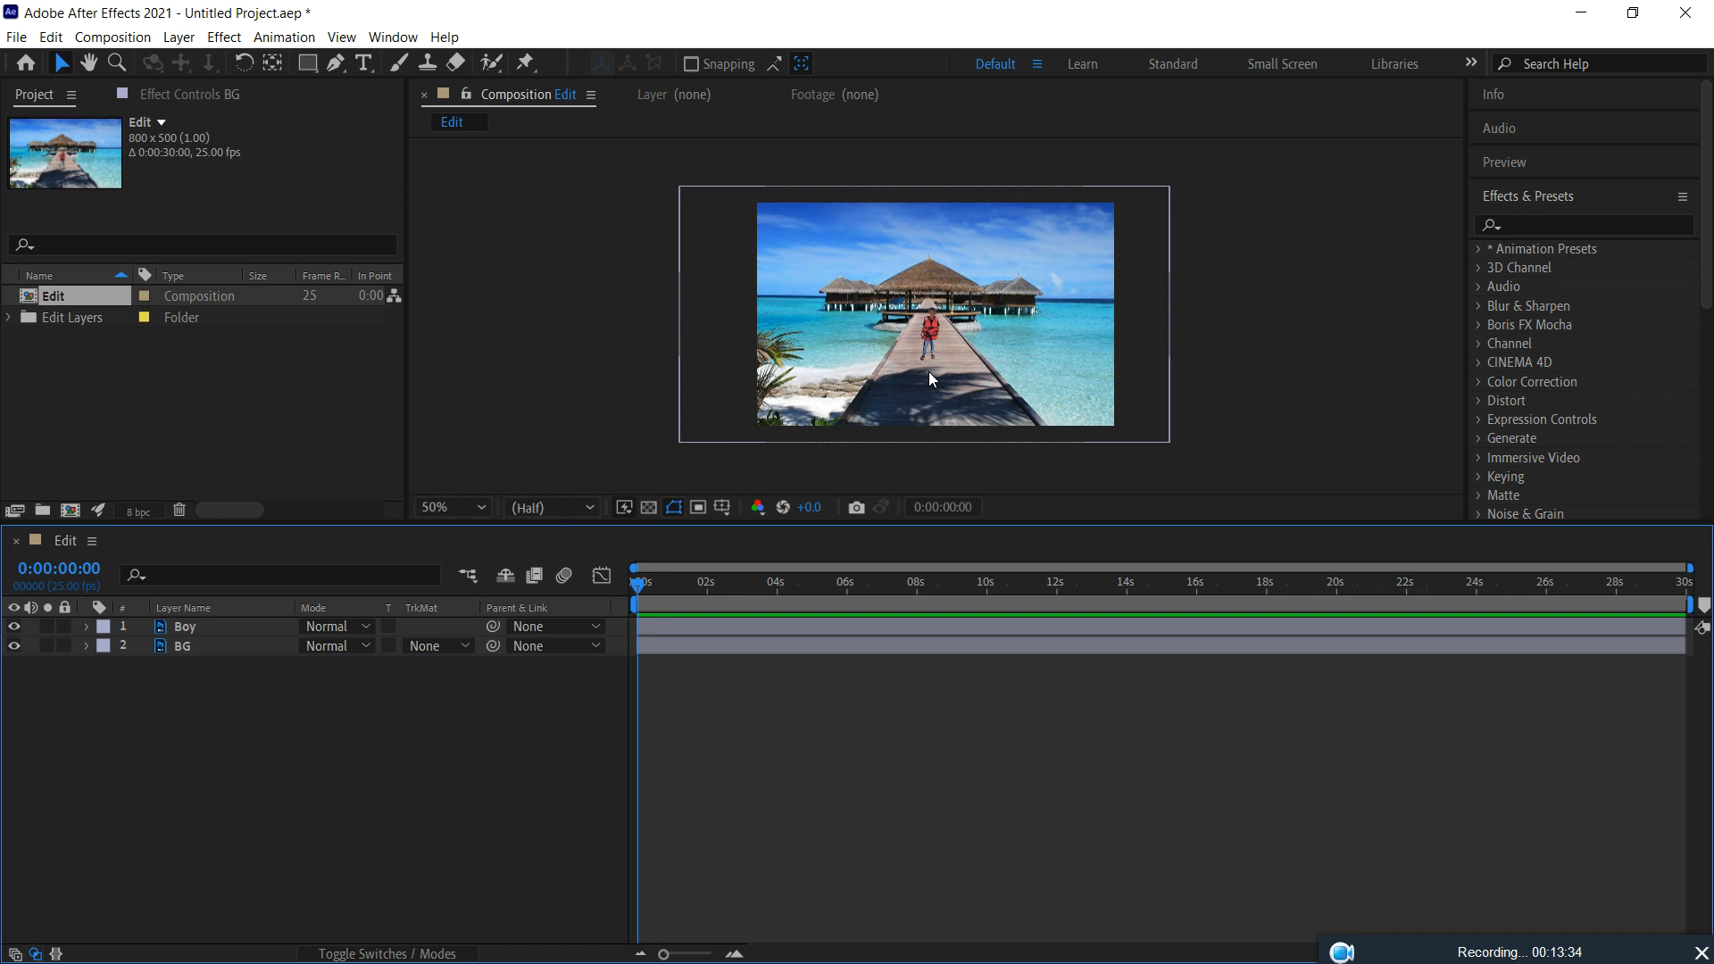
Add a two-node camera with a 70 mm focal length to the Edit composition
click(183, 627)
click(185, 645)
click(240, 705)
right_click(329, 816)
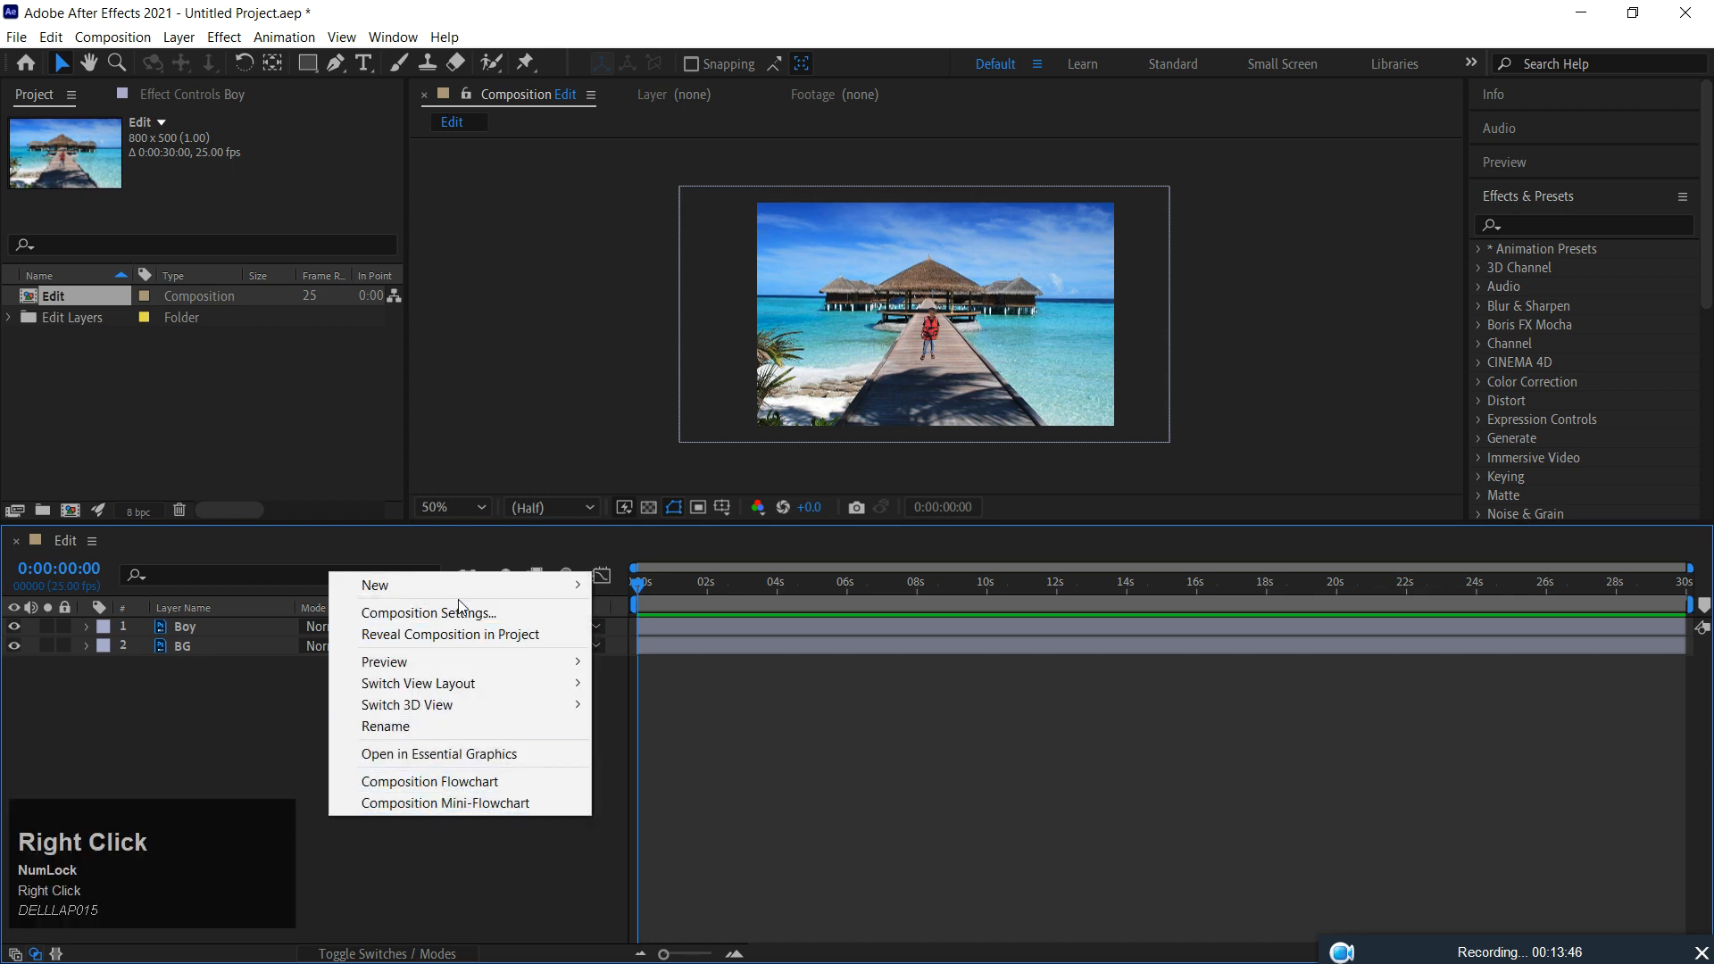
mouse_move(462, 586)
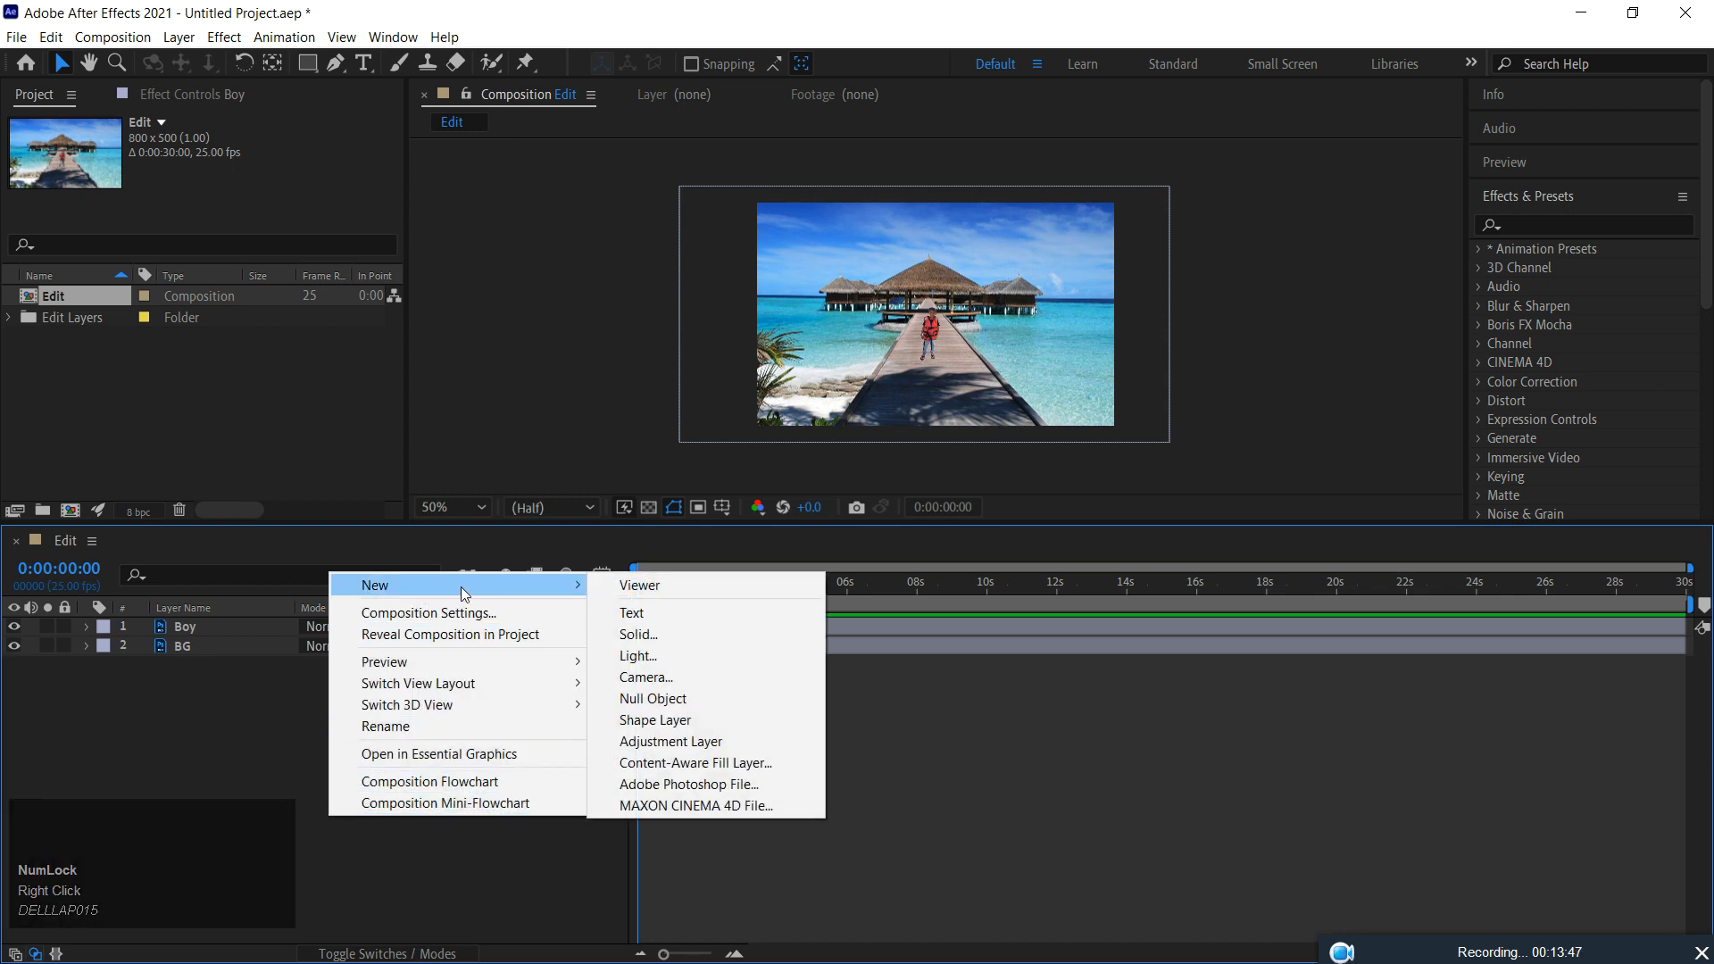
click(705, 678)
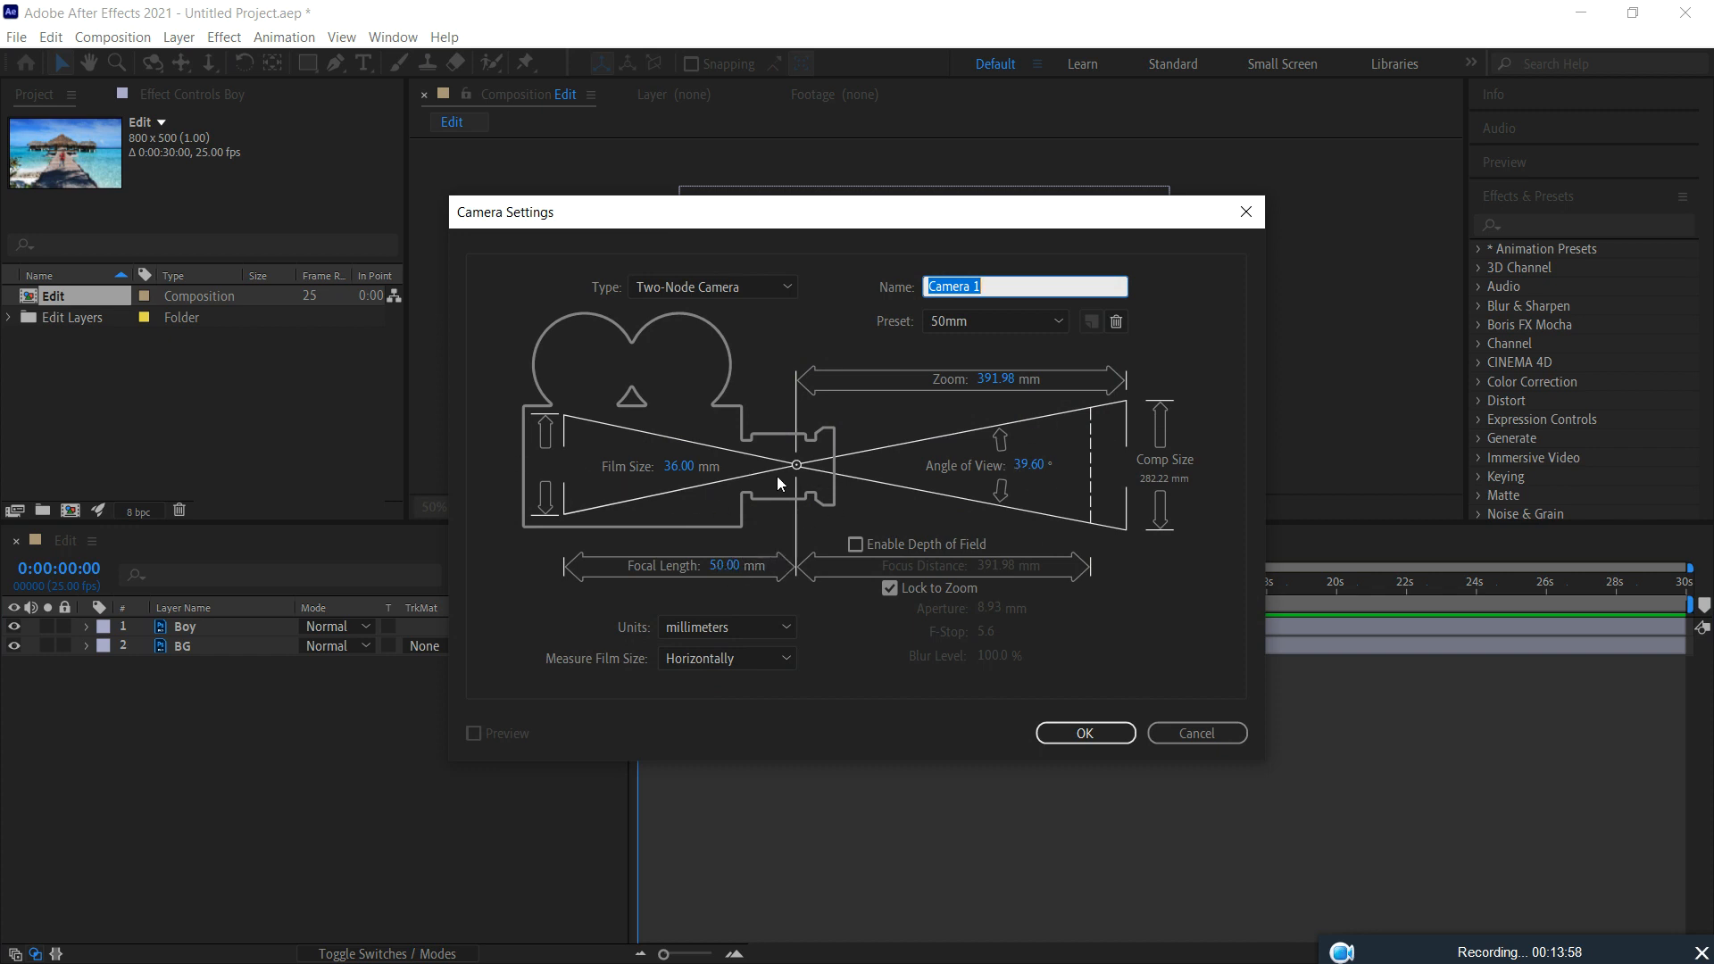
mouse_move(725, 569)
mouse_down()
mouse_move(843, 560)
mouse_move(748, 560)
mouse_up()
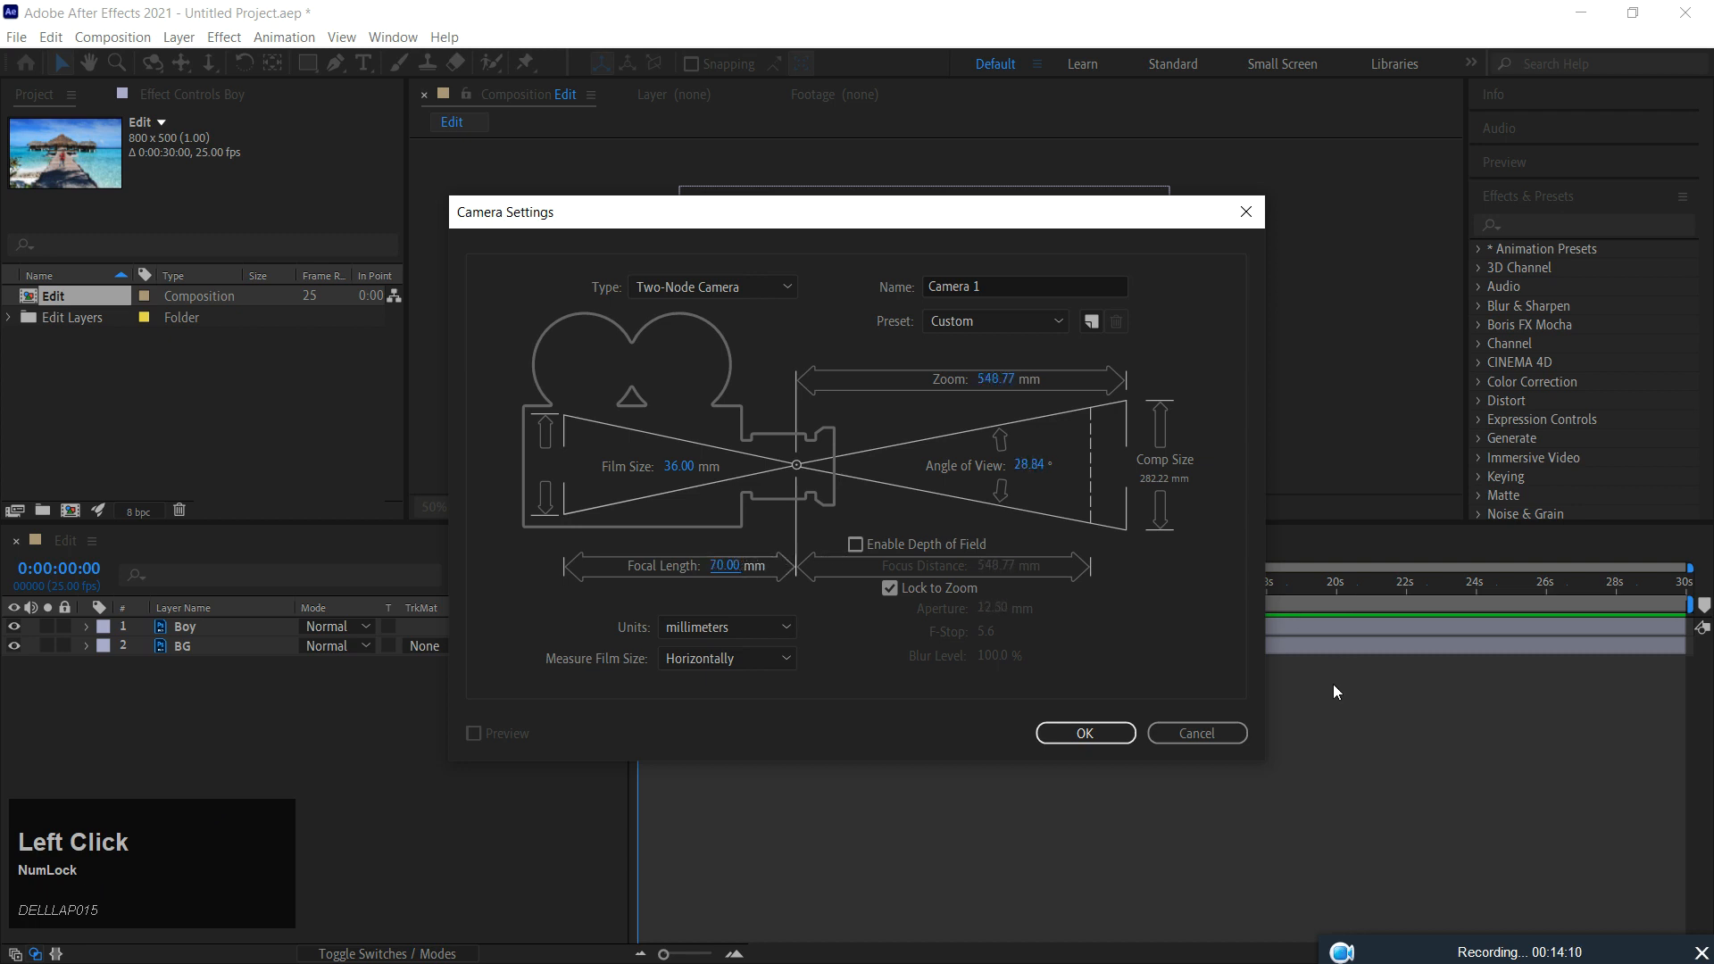
click(1095, 740)
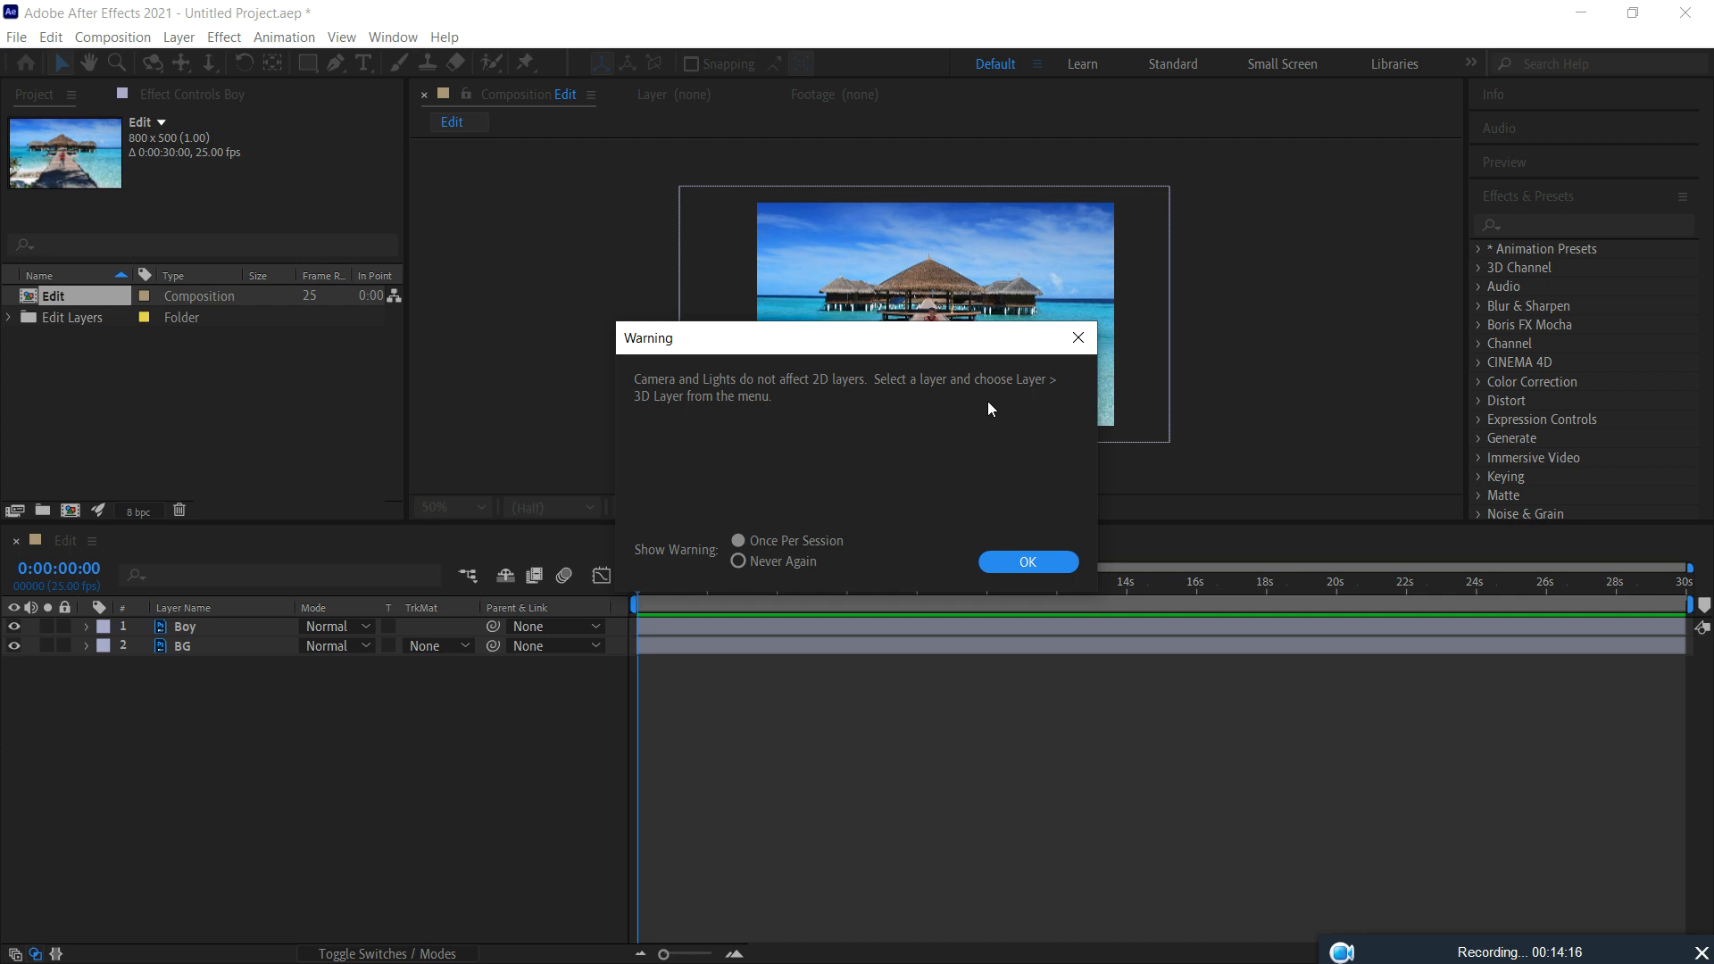
click(1025, 565)
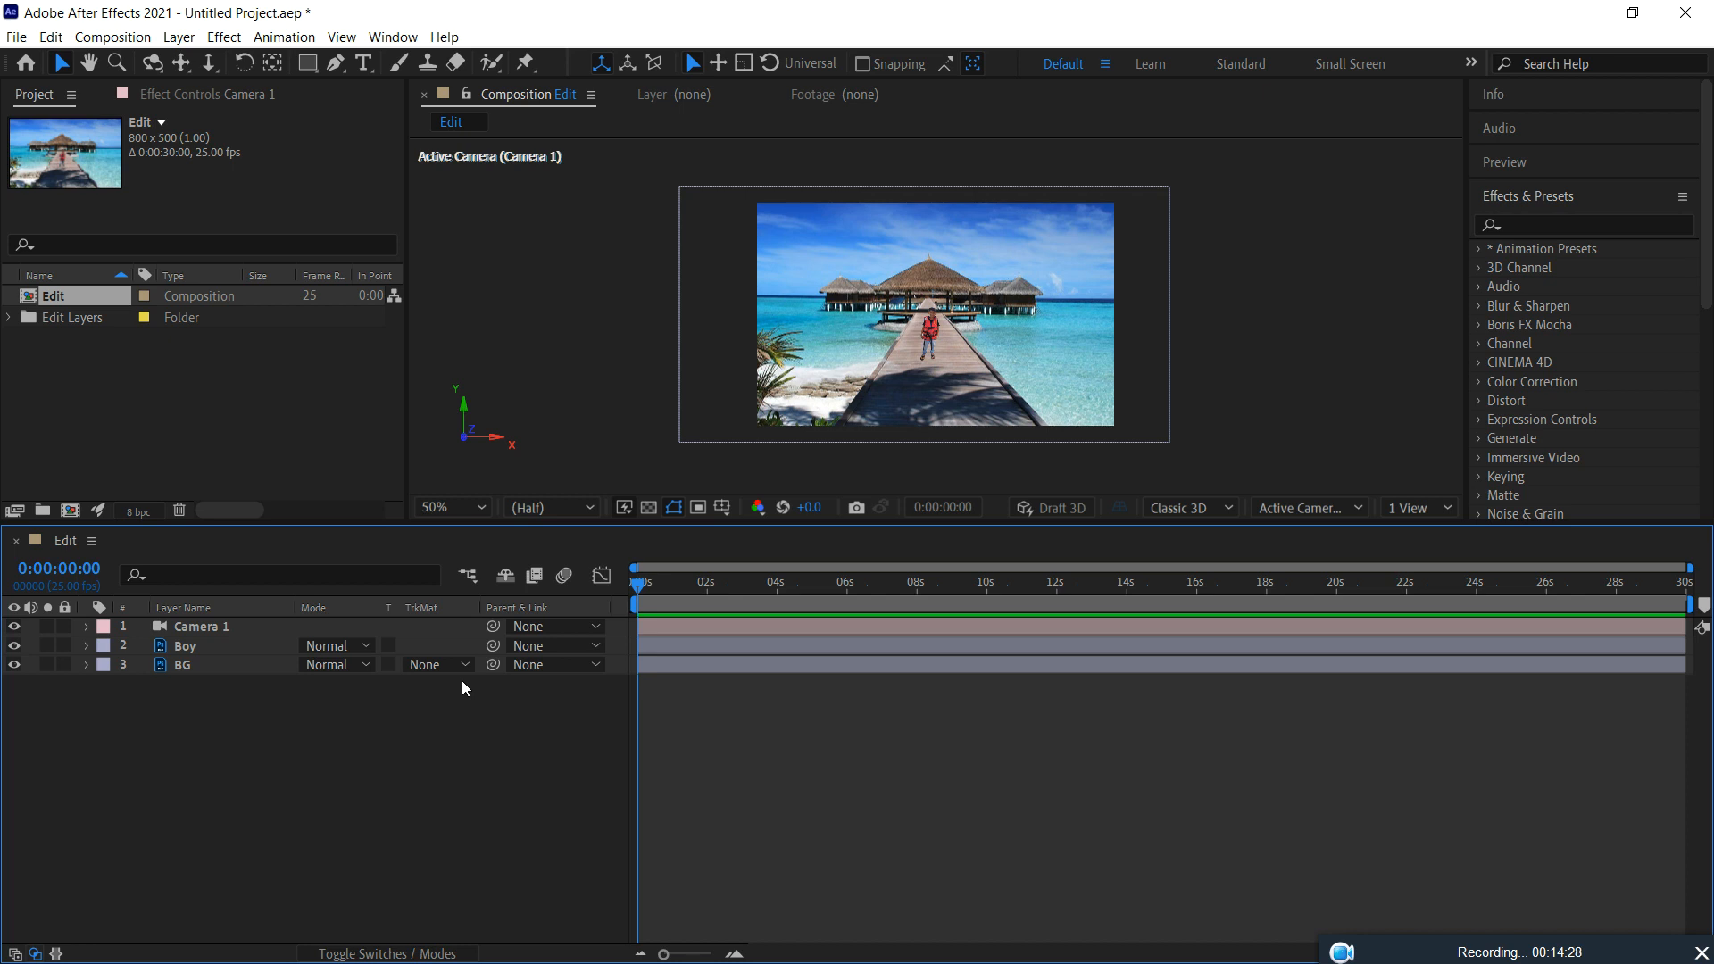
Show the layer switches in the timeline and make the Boy and BG layers 3D
key(F4)
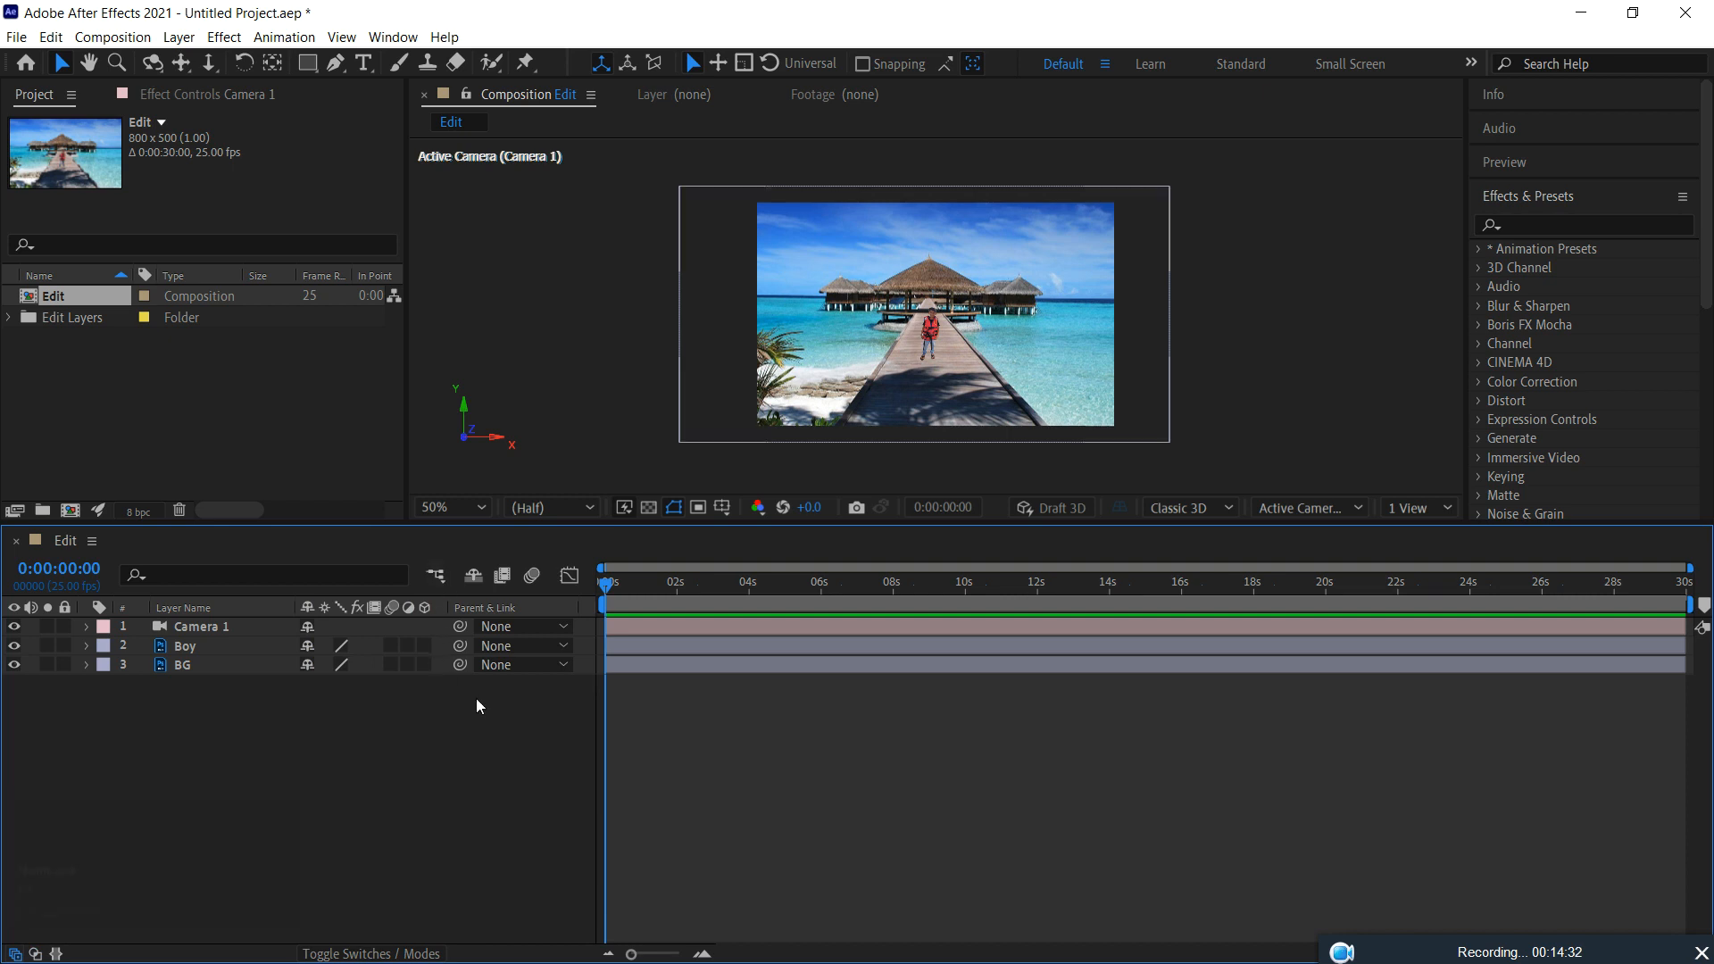
key(F4)
key(F4)
key(F4)
key(F4)
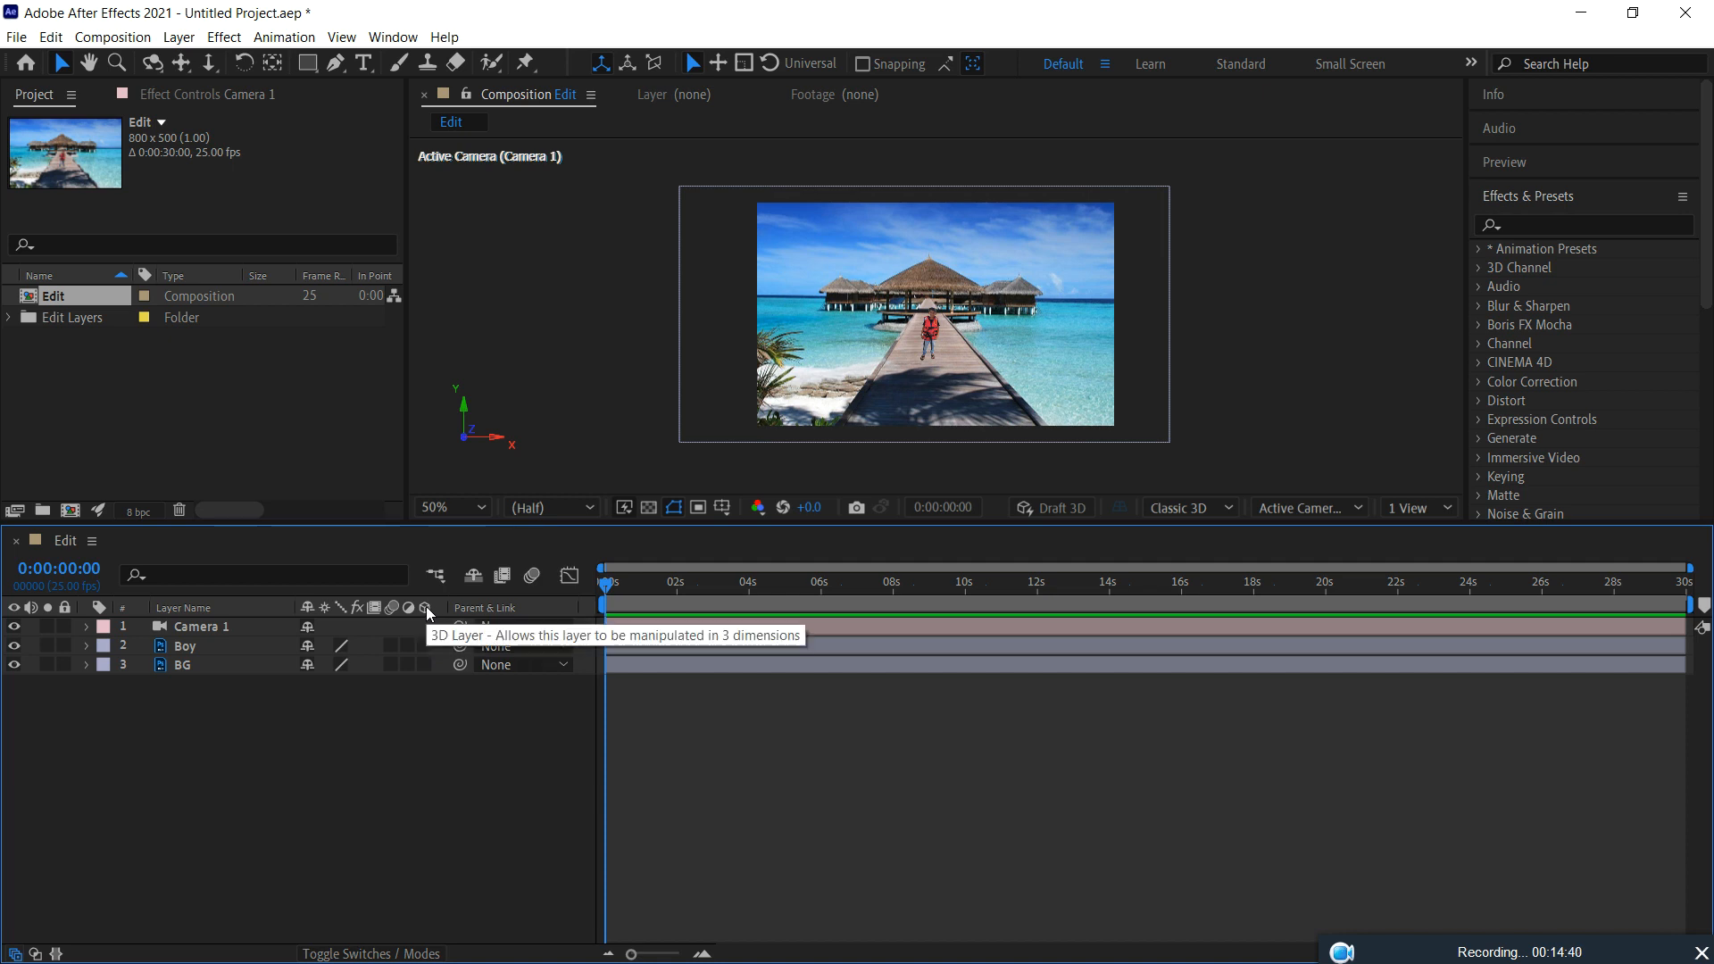
click(425, 645)
click(425, 665)
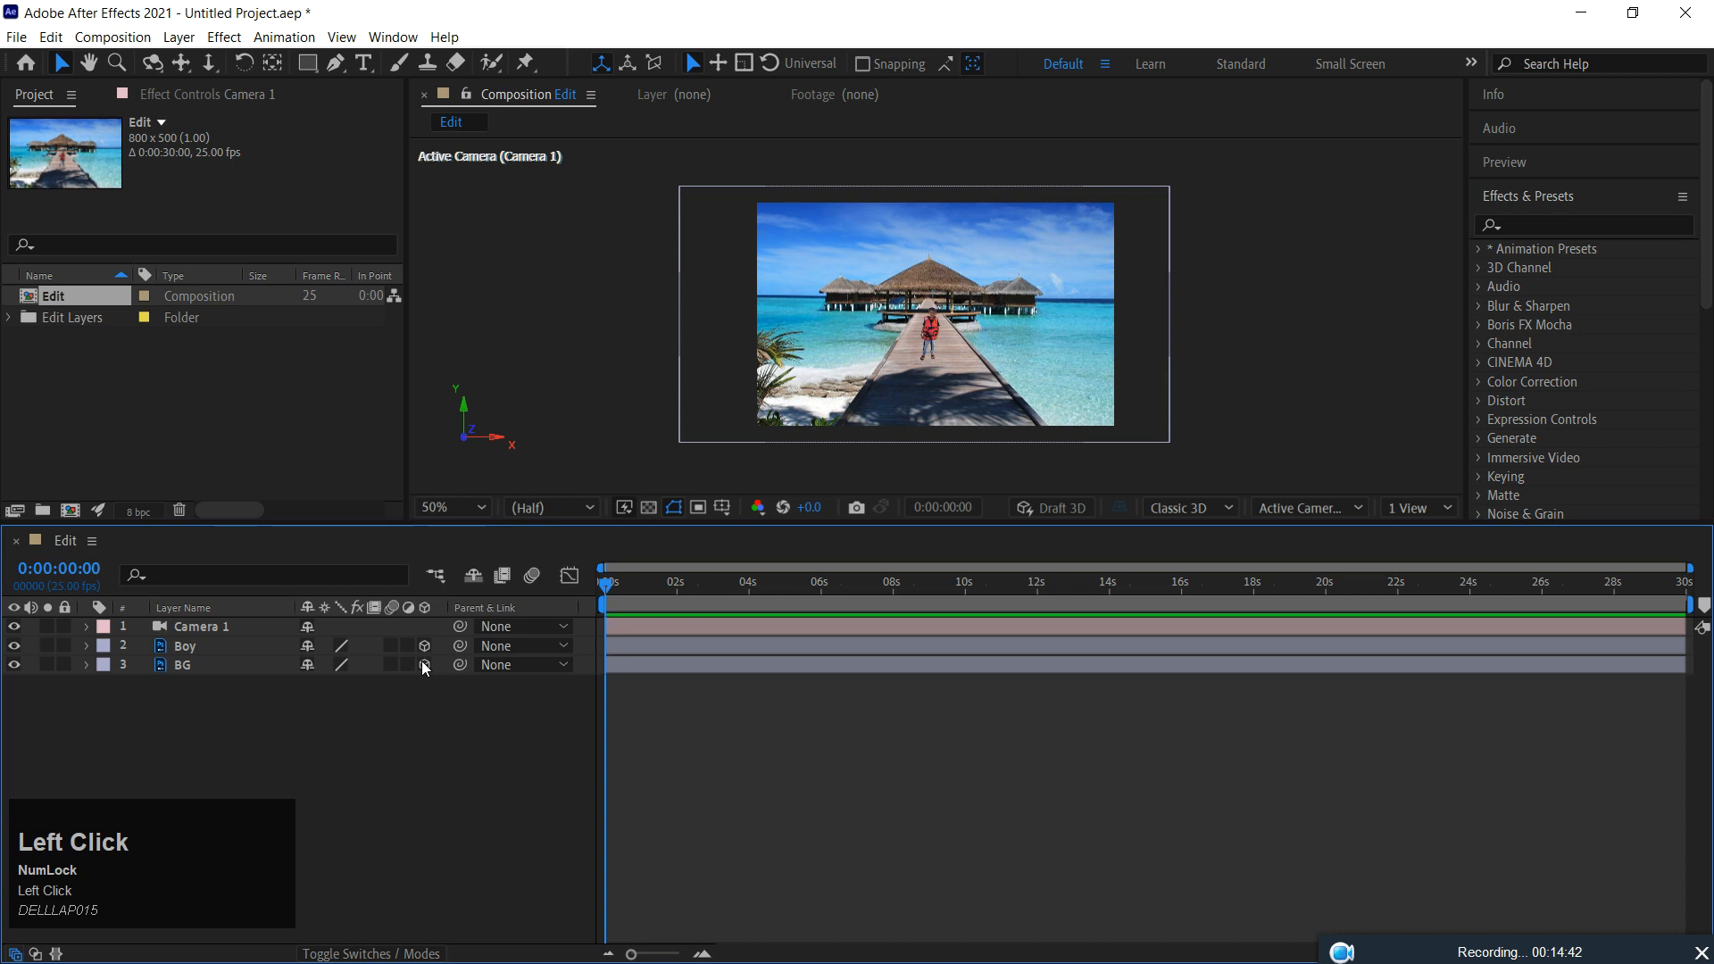
Expand the Camera 1 options and raise the camera's Zoom to about 2661.6 pixels
click(196, 626)
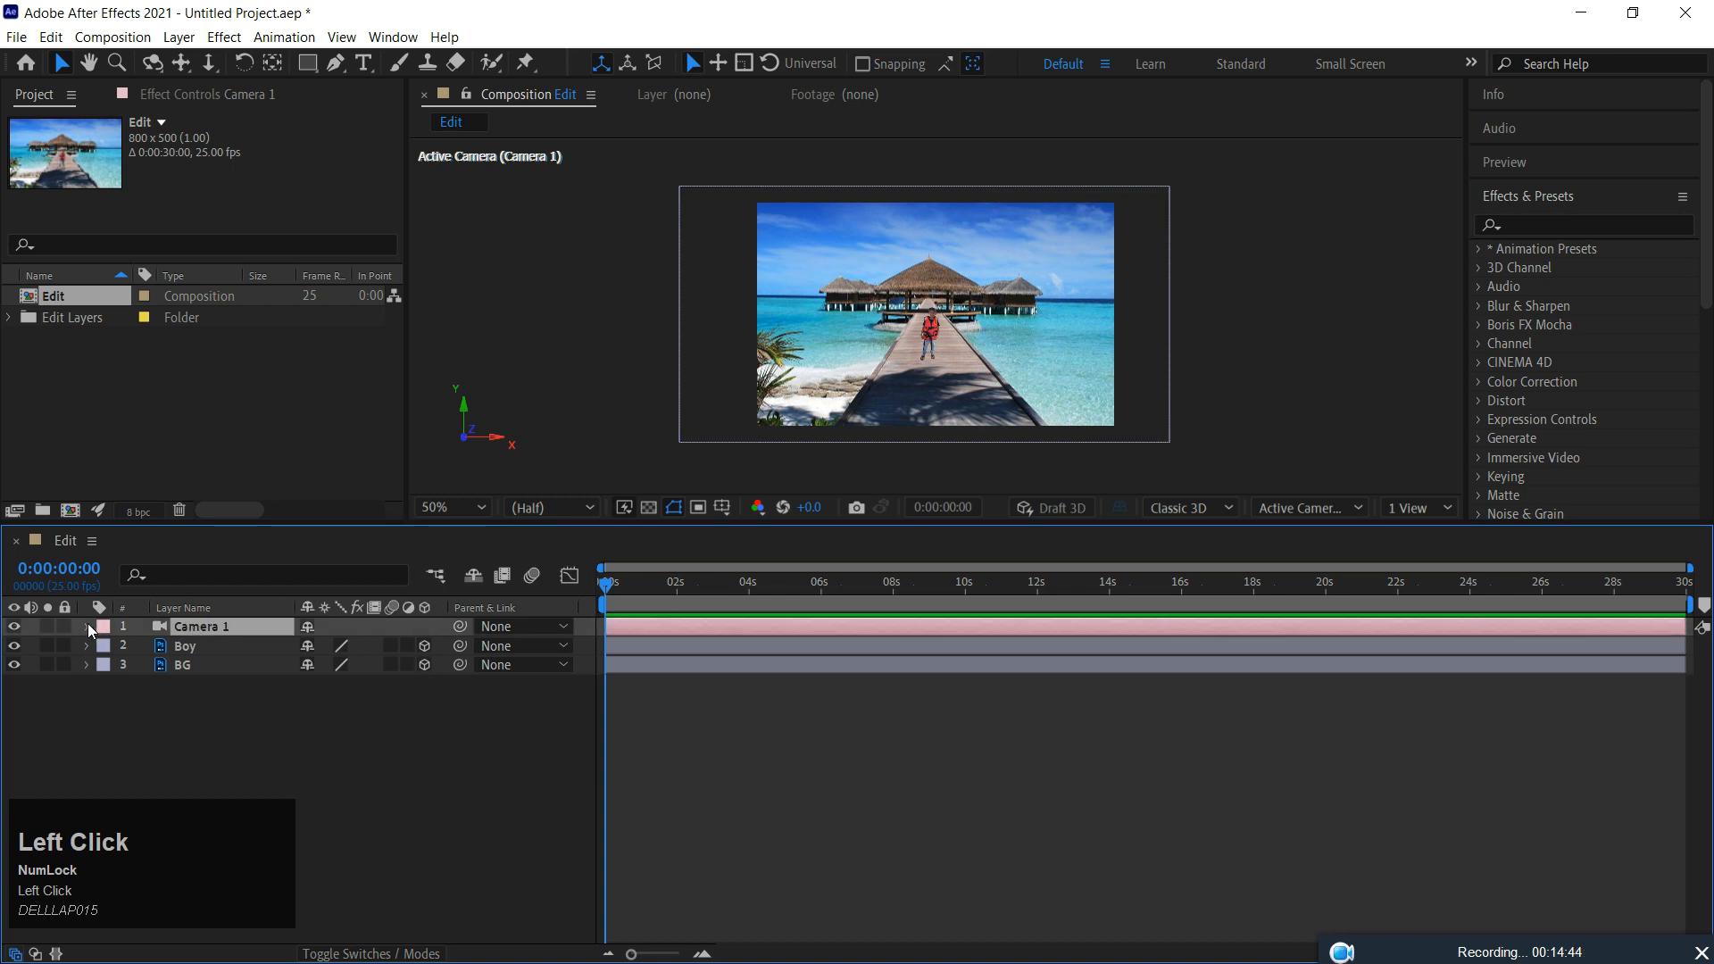
click(87, 627)
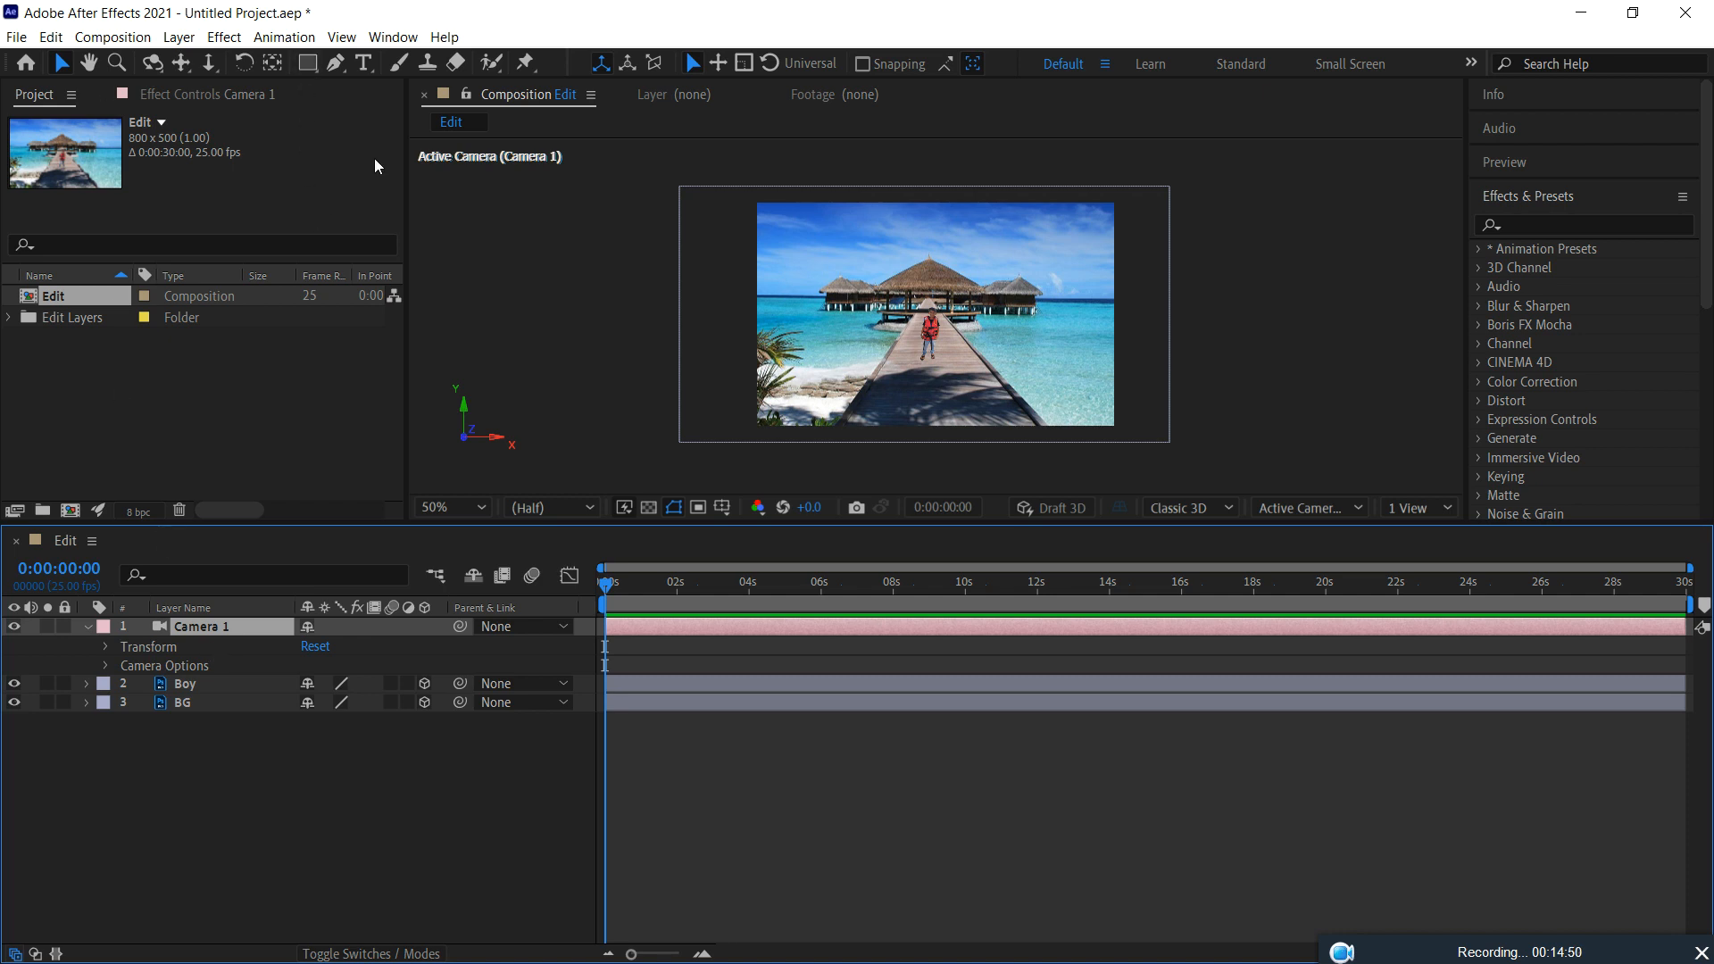
click(153, 63)
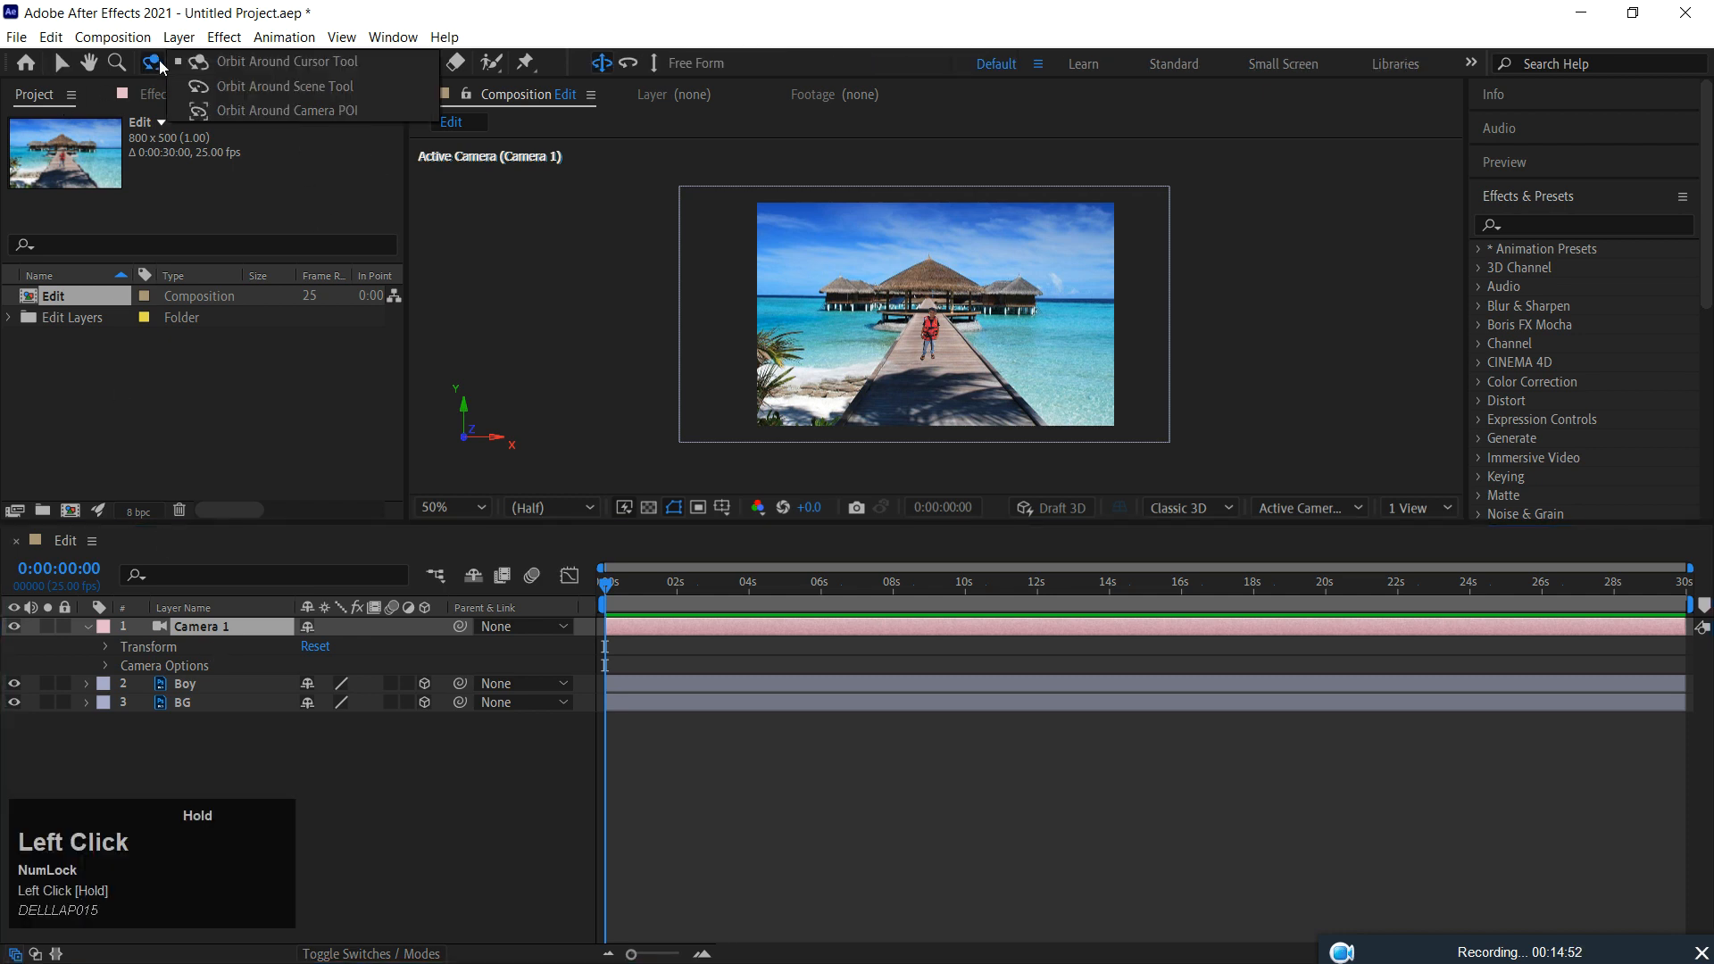
click(180, 63)
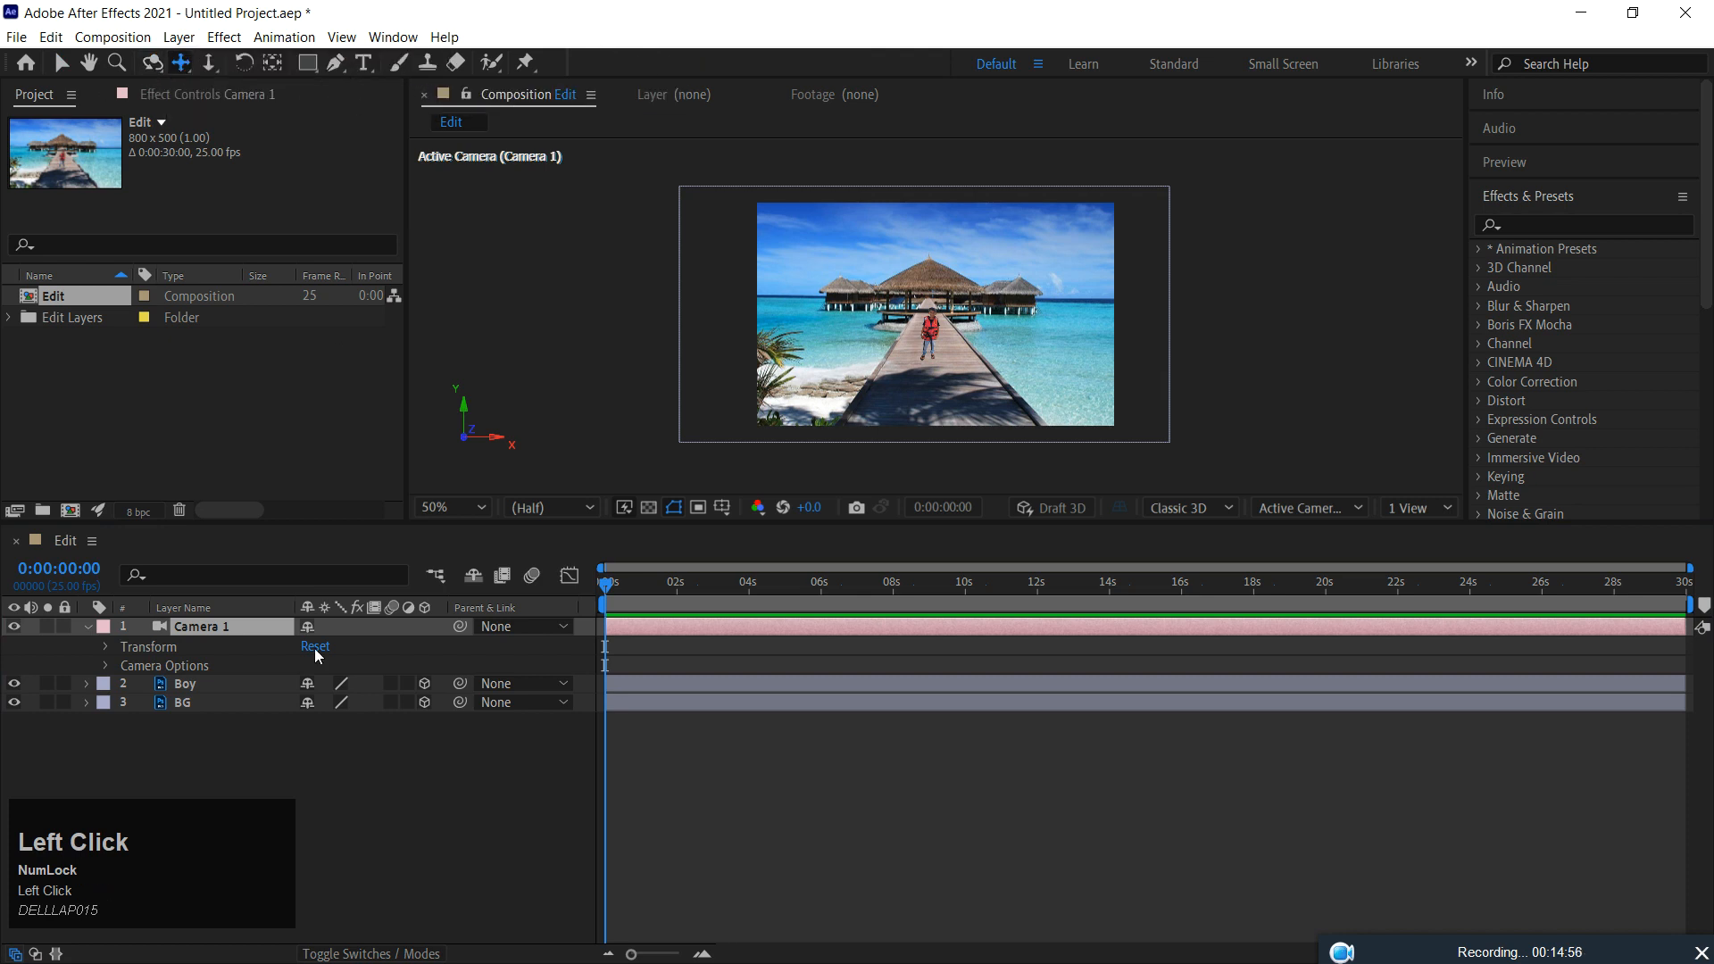
click(105, 662)
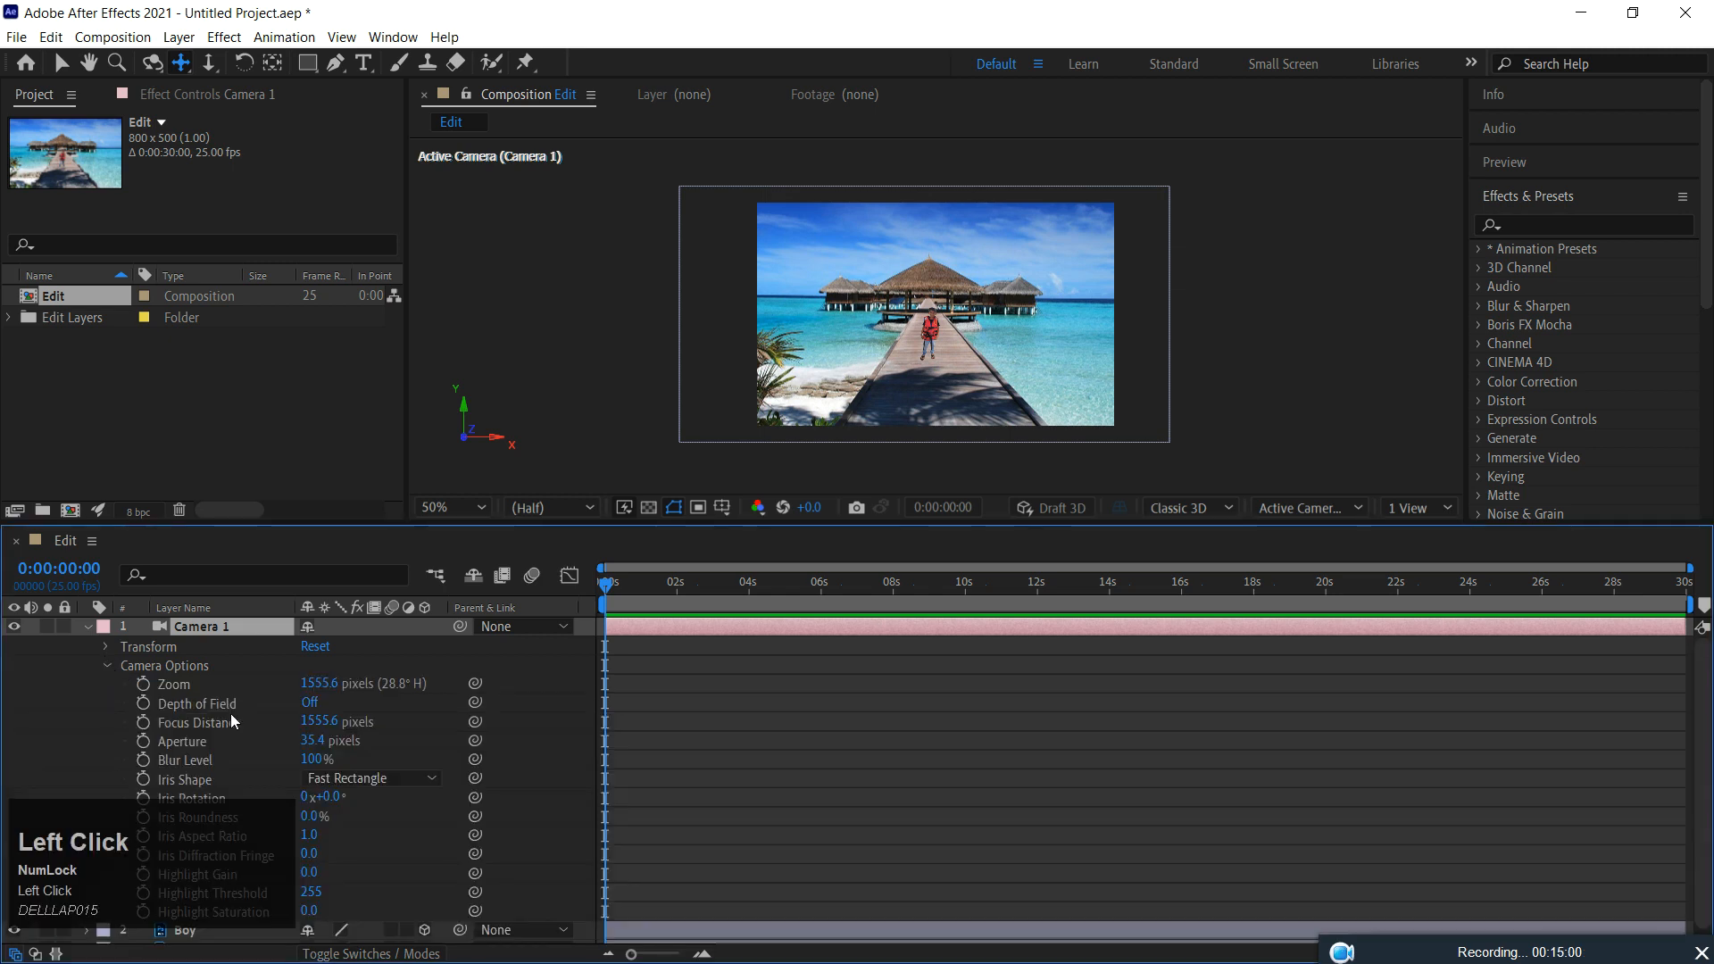
scroll(231, 714, down, 1)
drag(318, 668, 1439, 561)
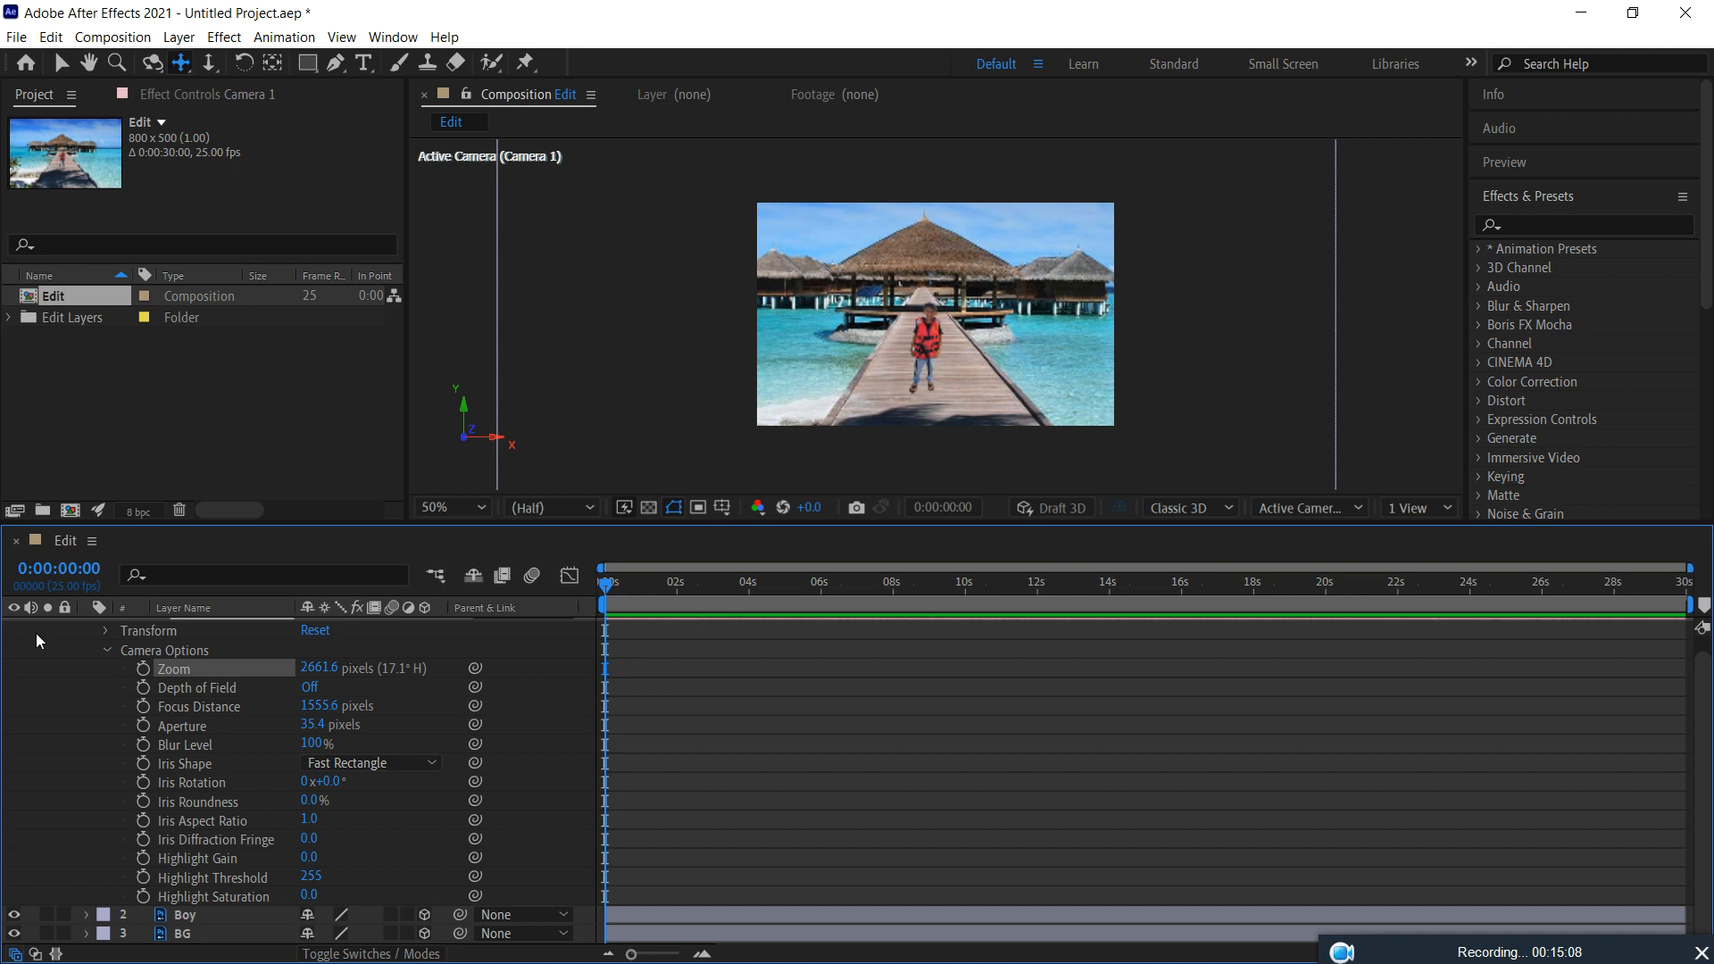
scroll(98, 668, up, 1)
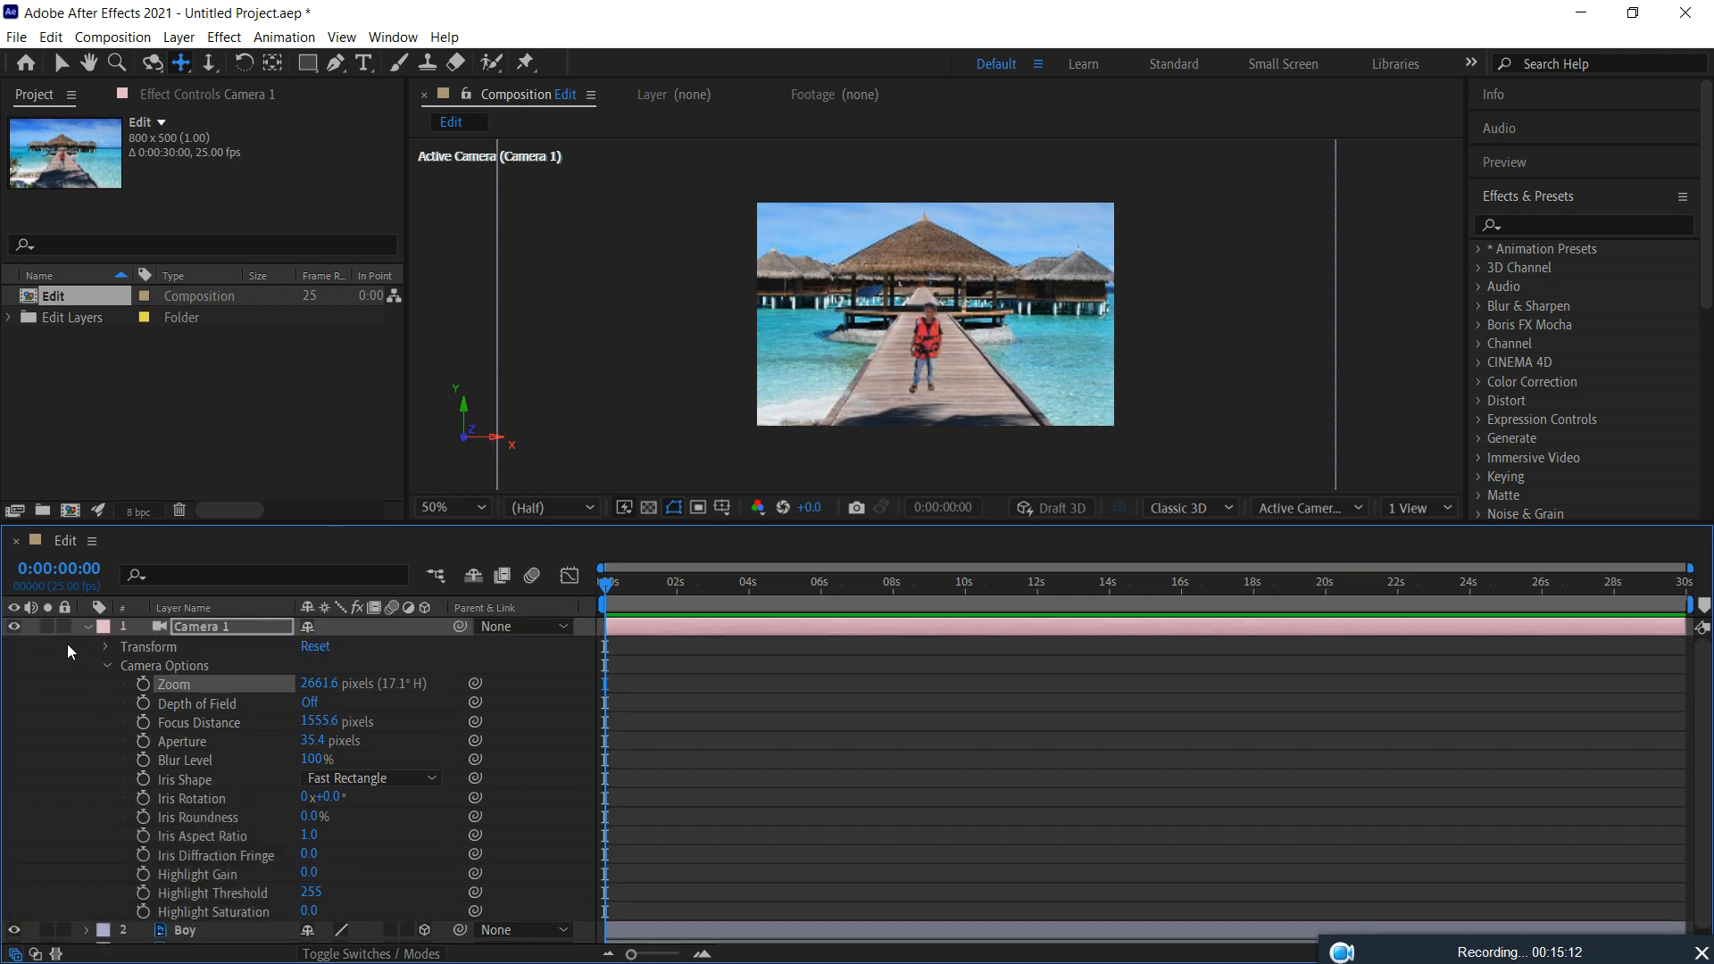
click(85, 627)
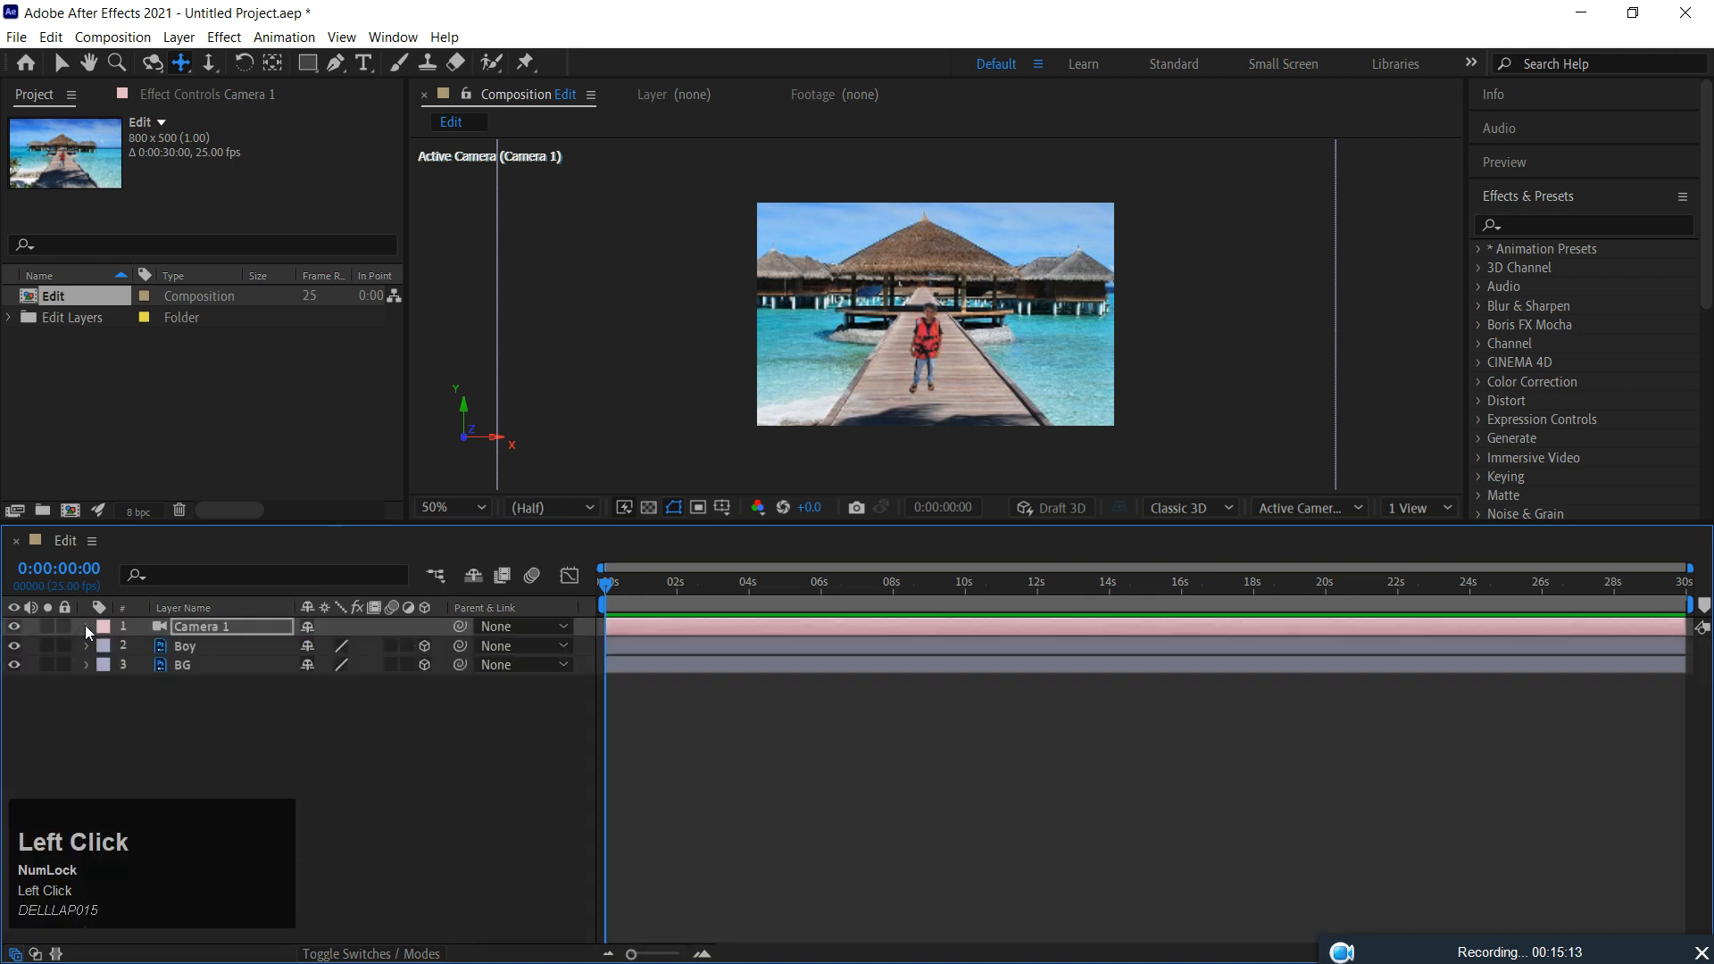
Set Camera 1's Focus Distance to about 1269.6 pixels and its Blur Level to 510%
click(342, 648)
scroll(992, 367, up, 2)
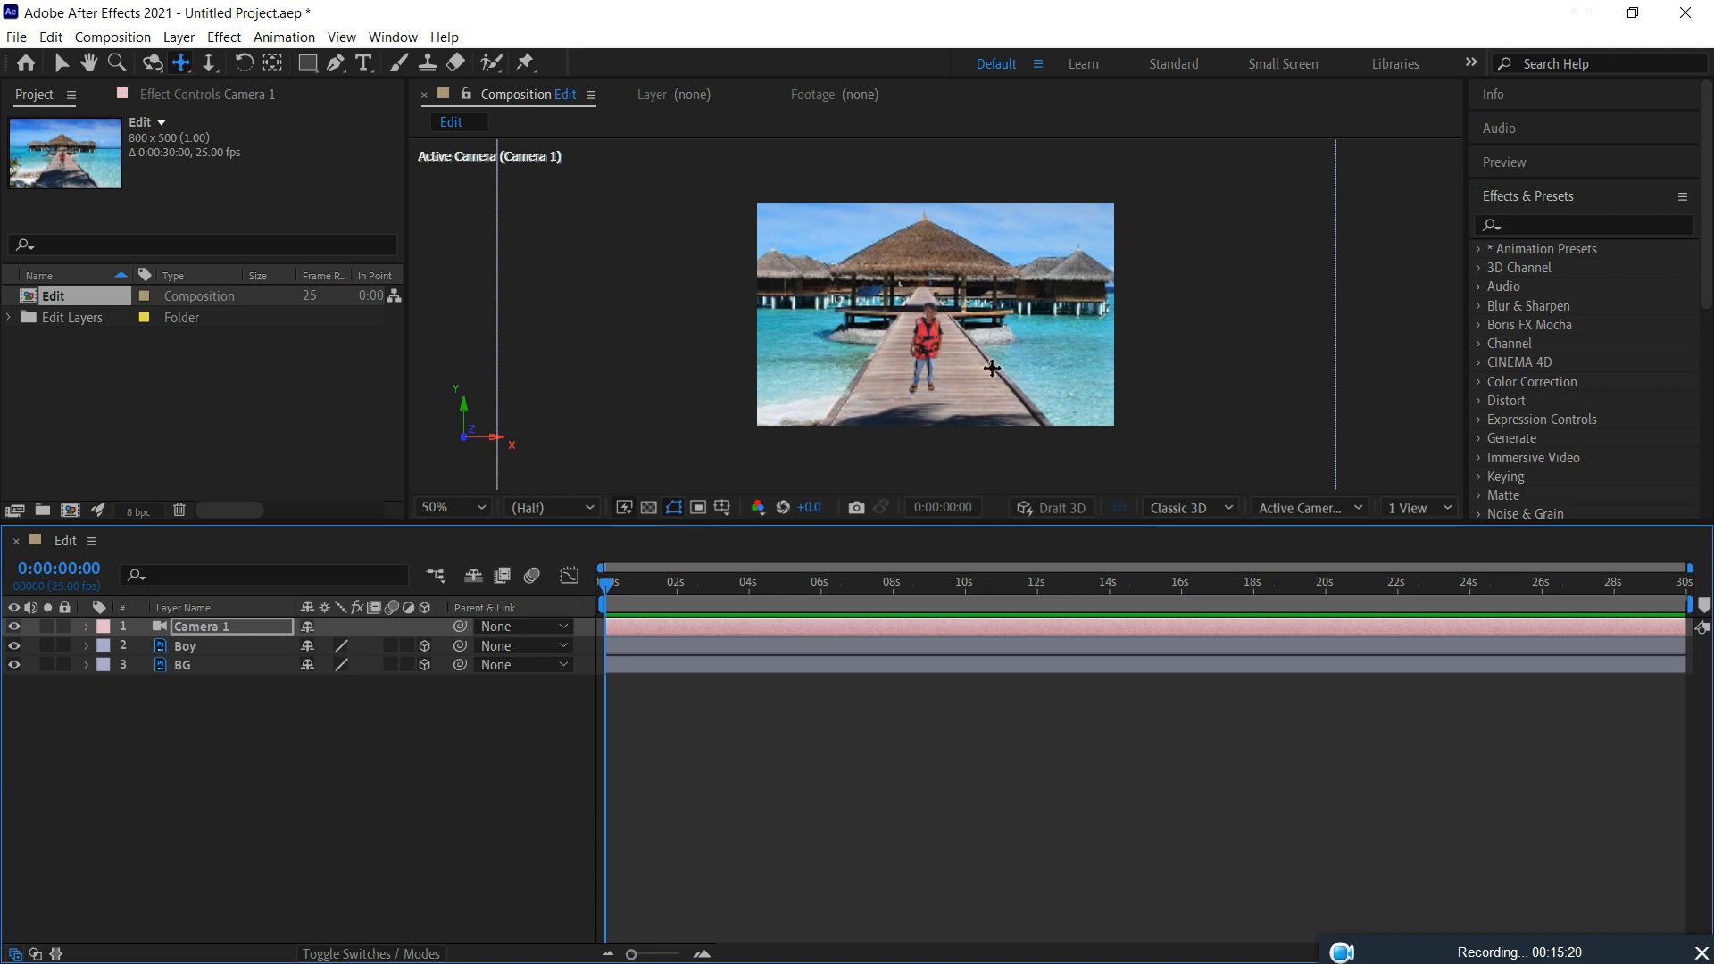
scroll(991, 367, down, 2)
scroll(992, 367, up, 2)
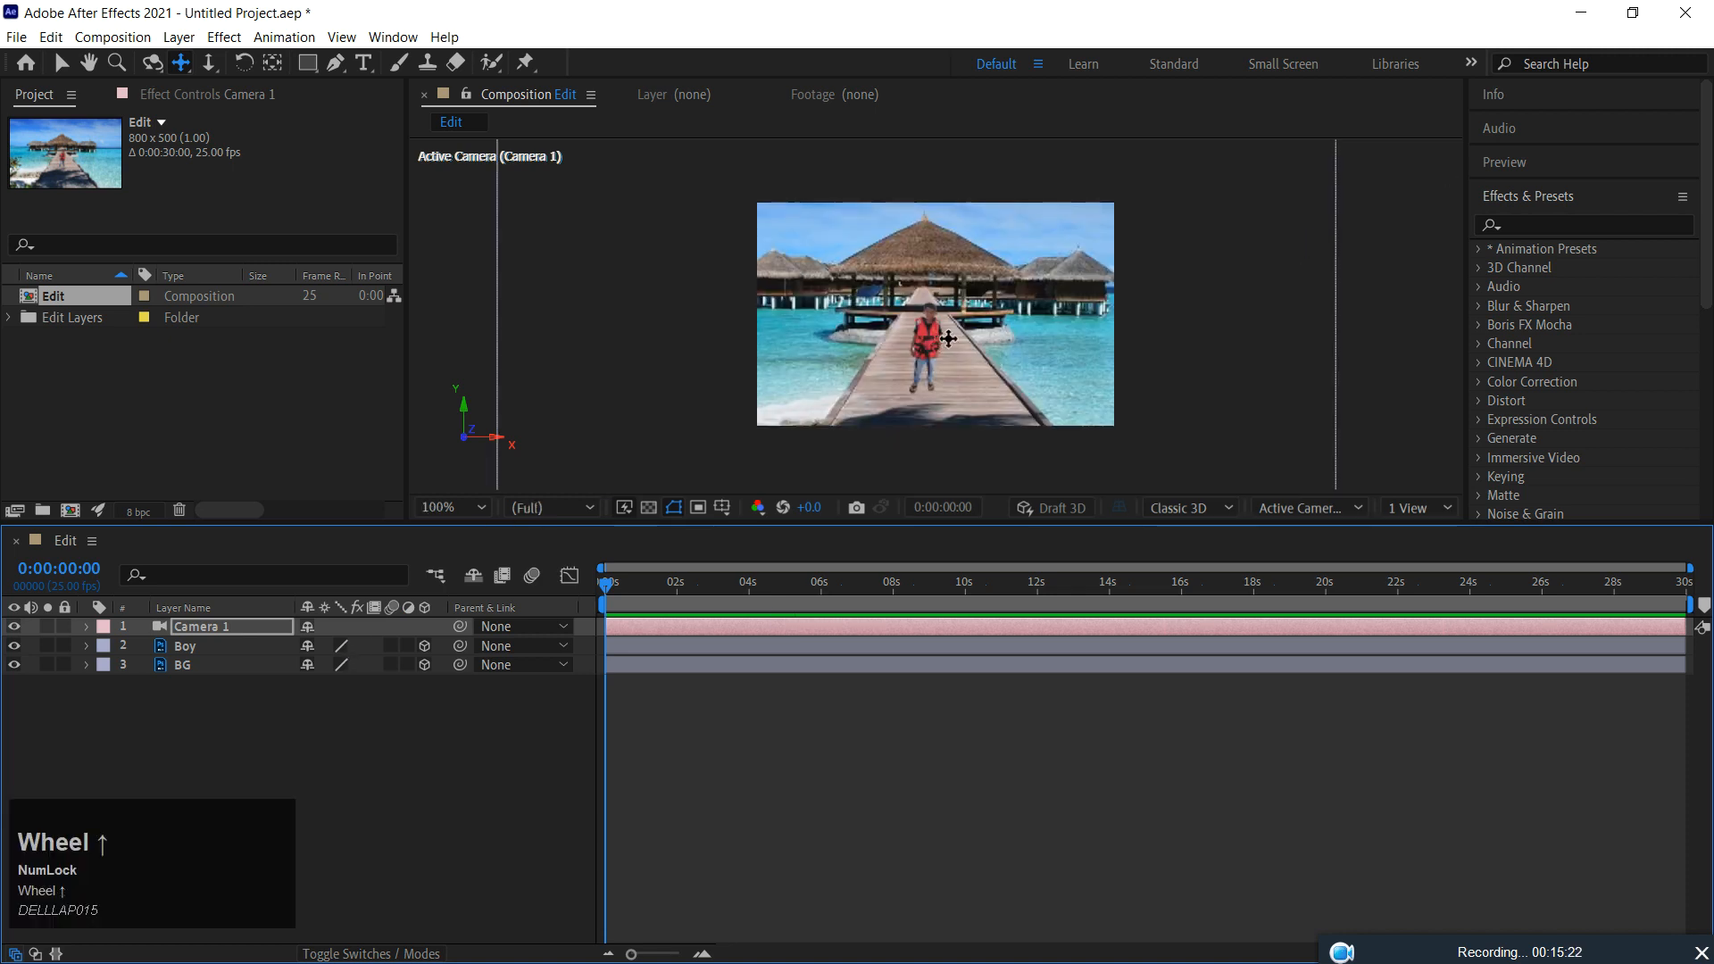
click(125, 632)
click(89, 631)
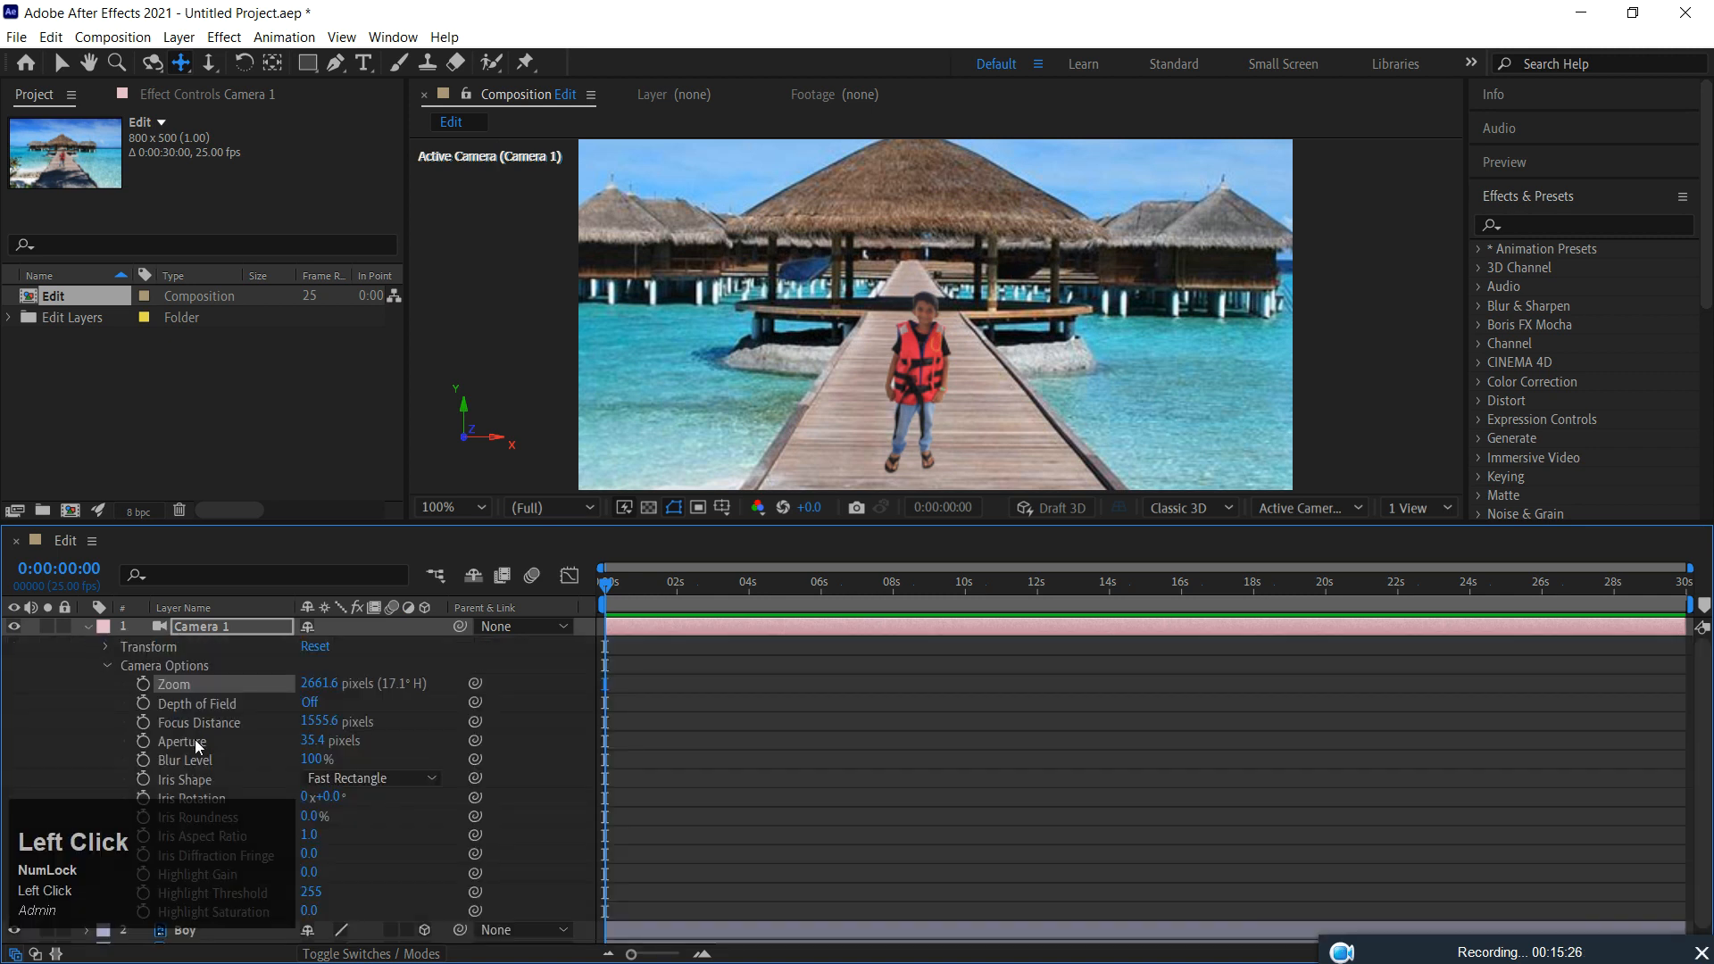
drag(322, 730, 9, 730)
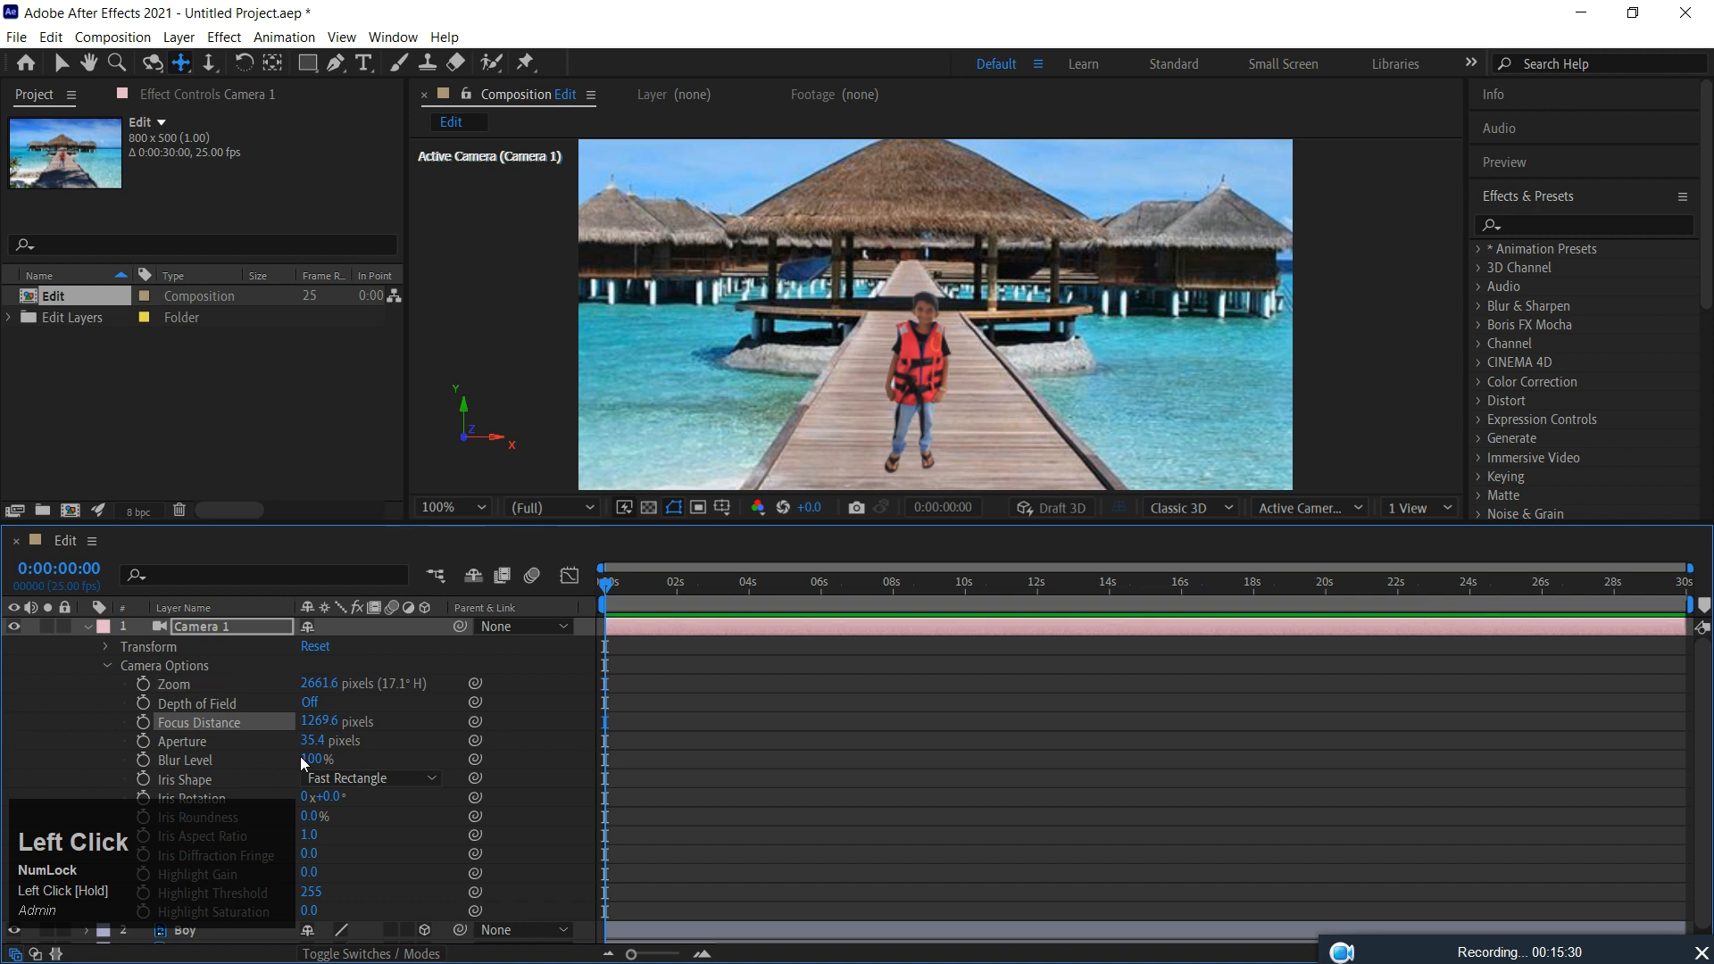
drag(310, 760, 571, 759)
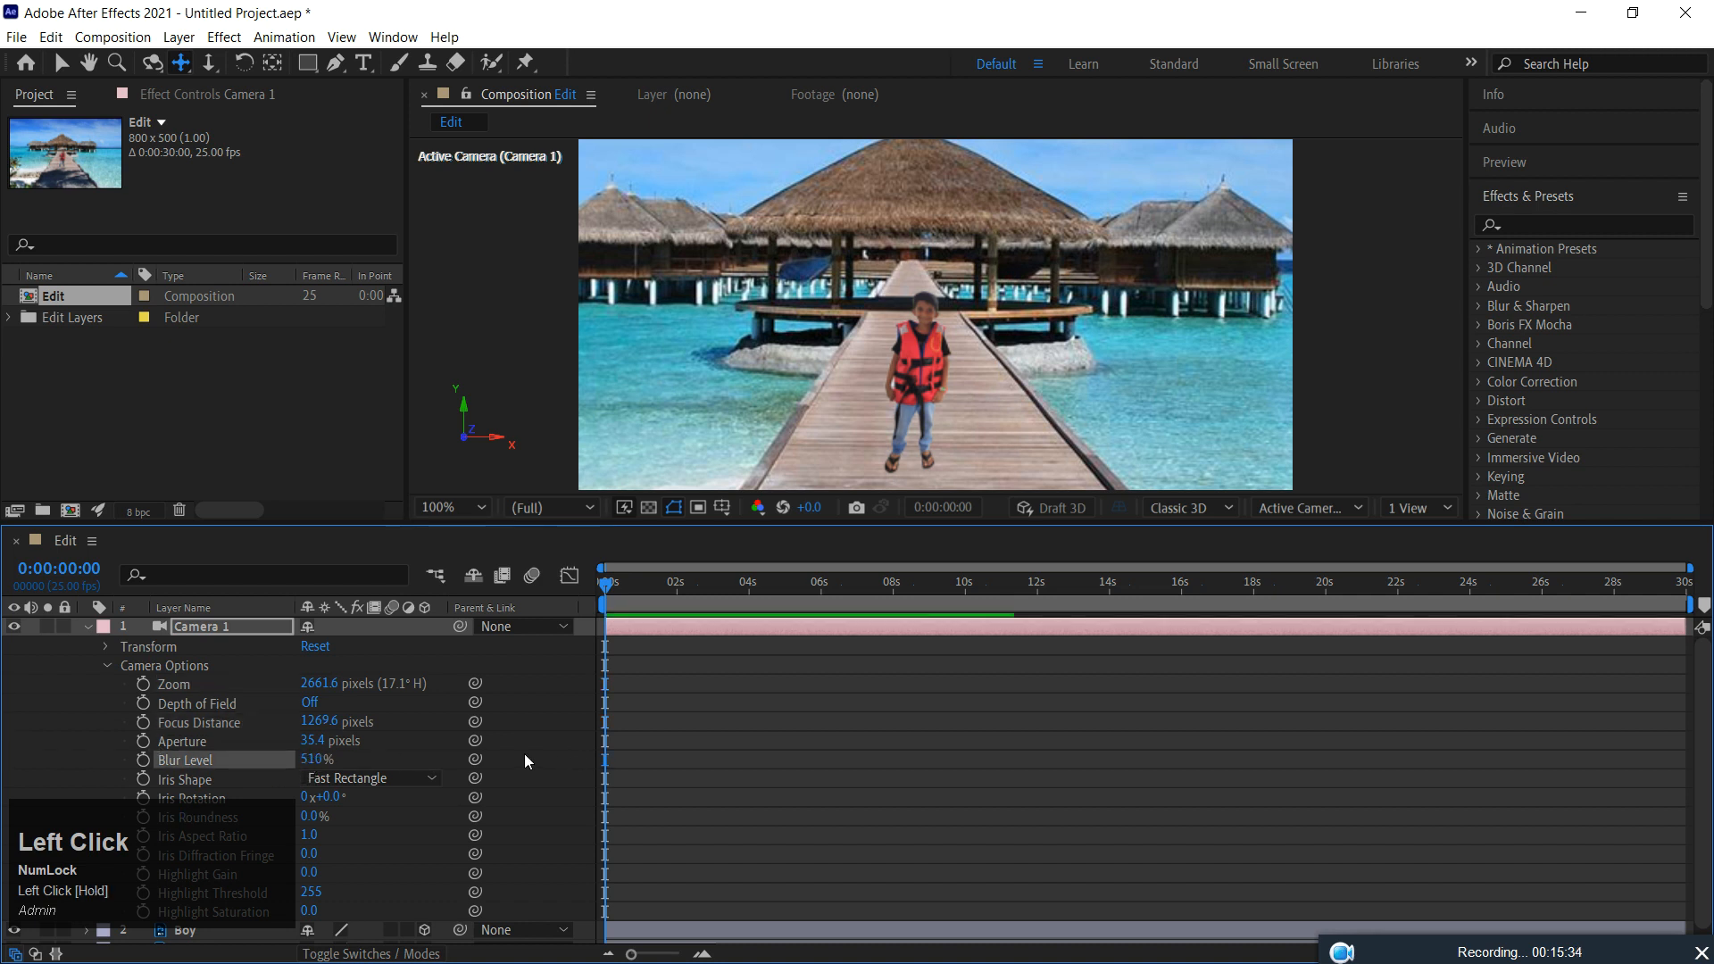
Reduce Camera 1's Zoom to about 2399.6 pixels and collapse the camera options
click(323, 695)
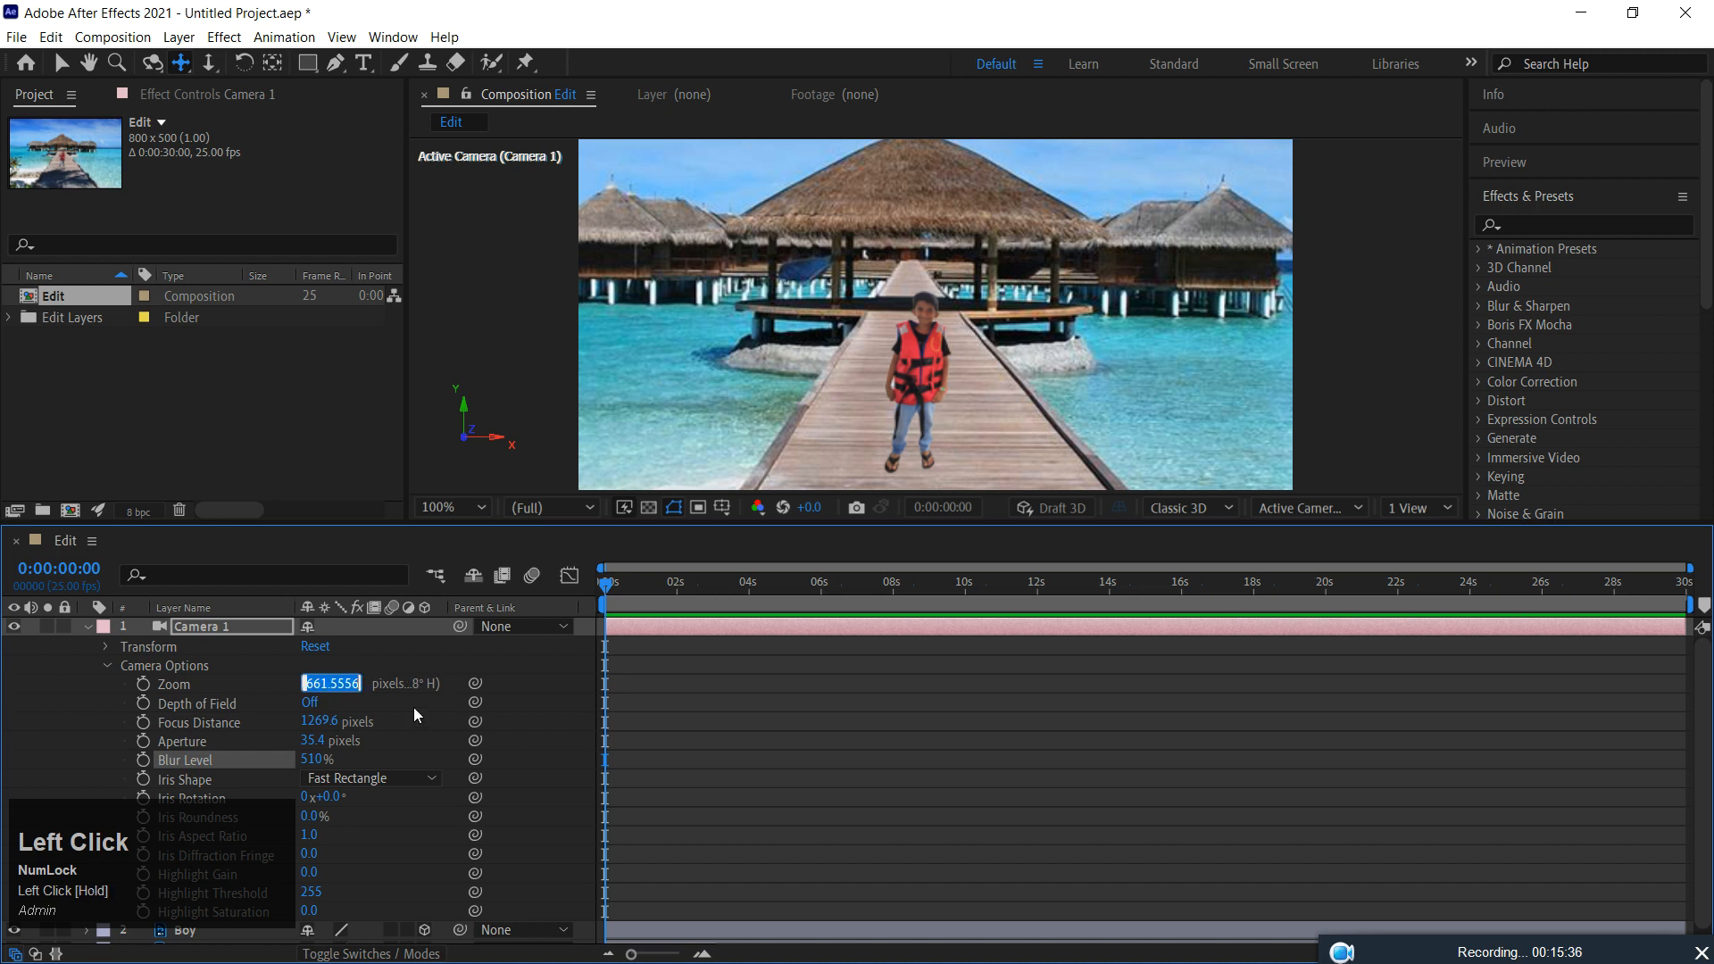
click(592, 676)
drag(310, 683, 4, 670)
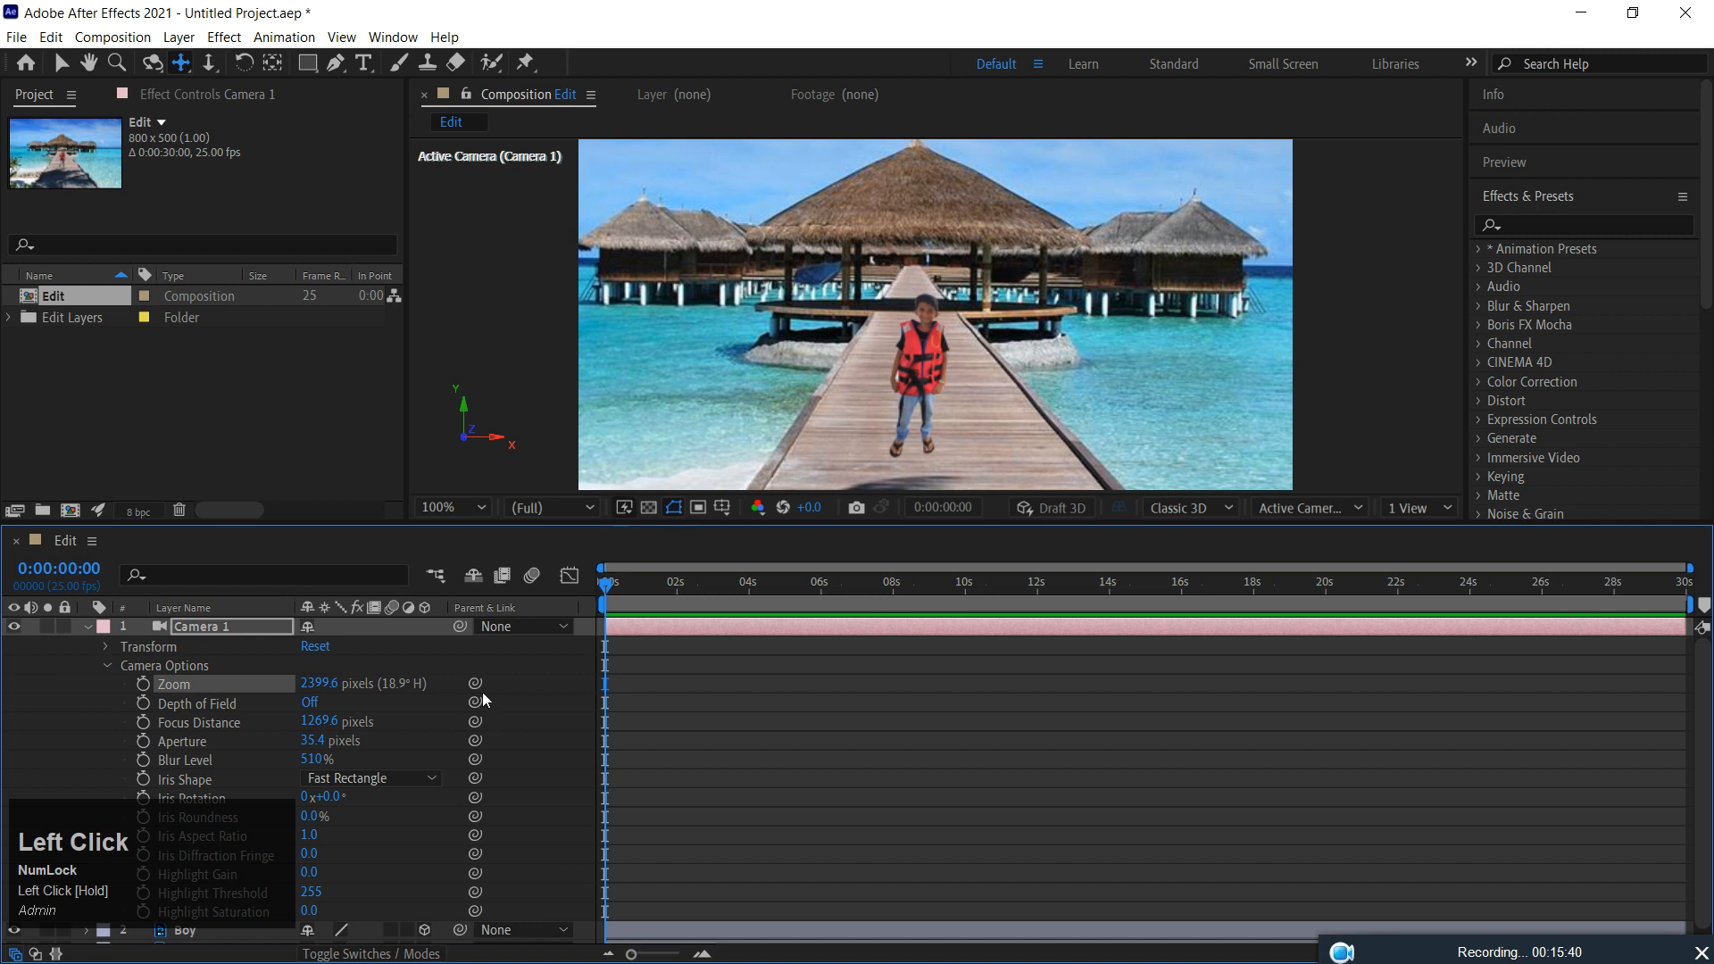
scroll(500, 705, down, 1)
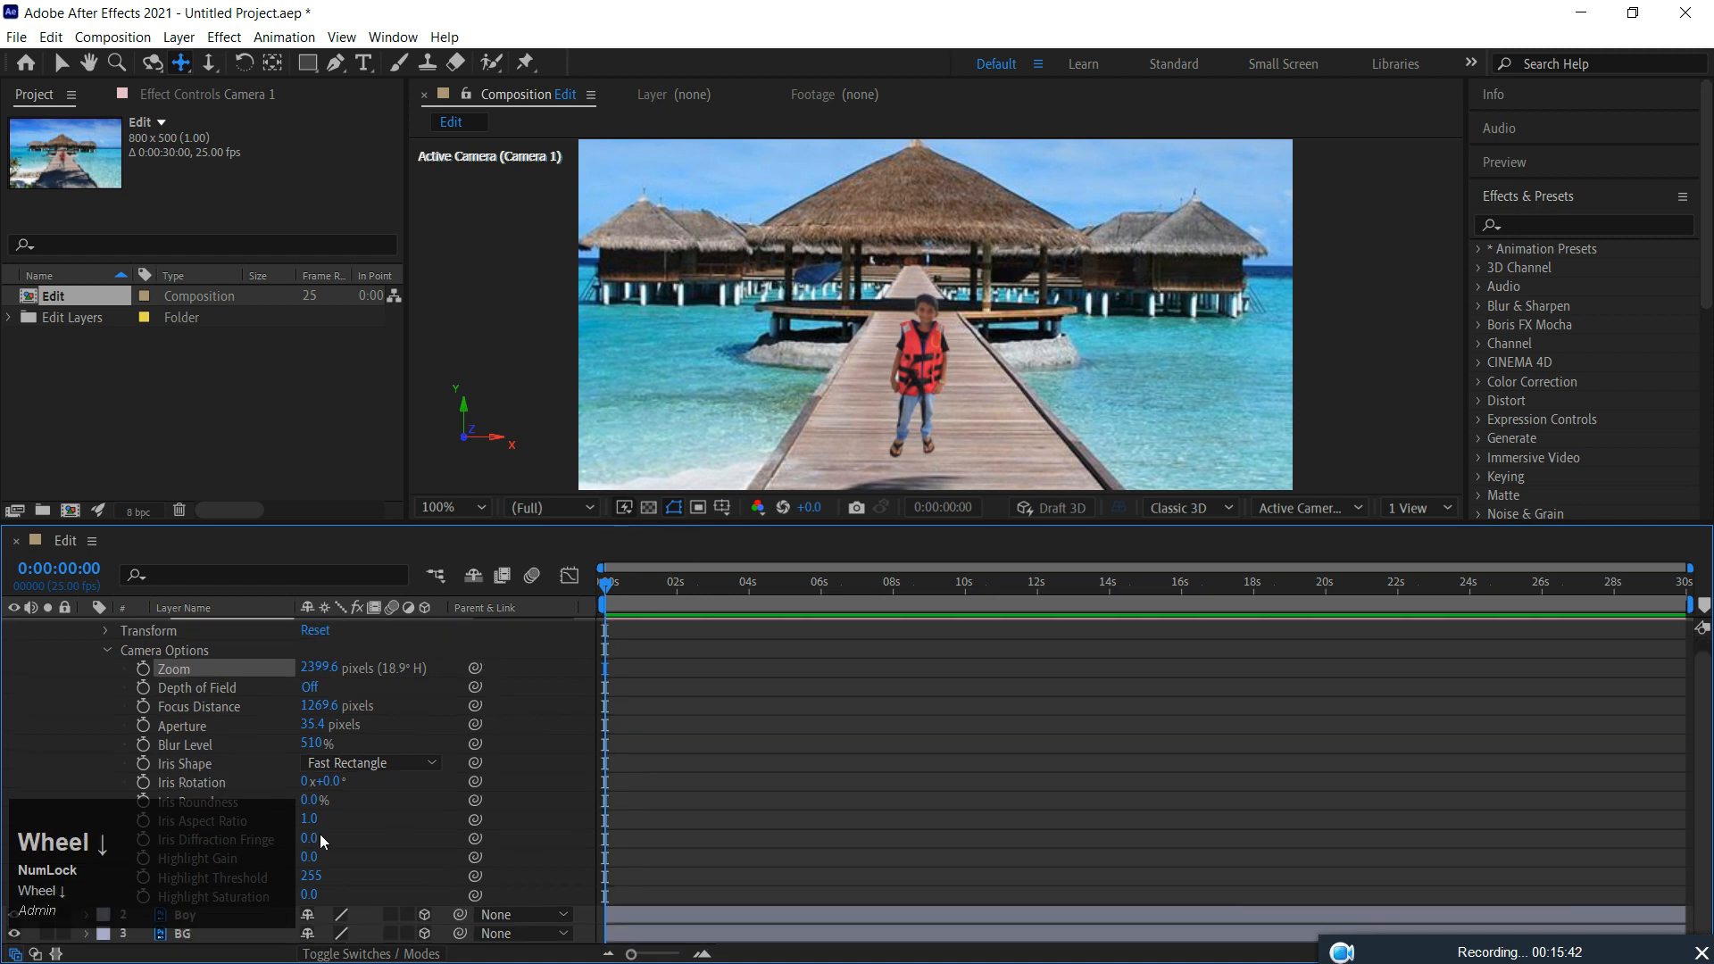
click(108, 649)
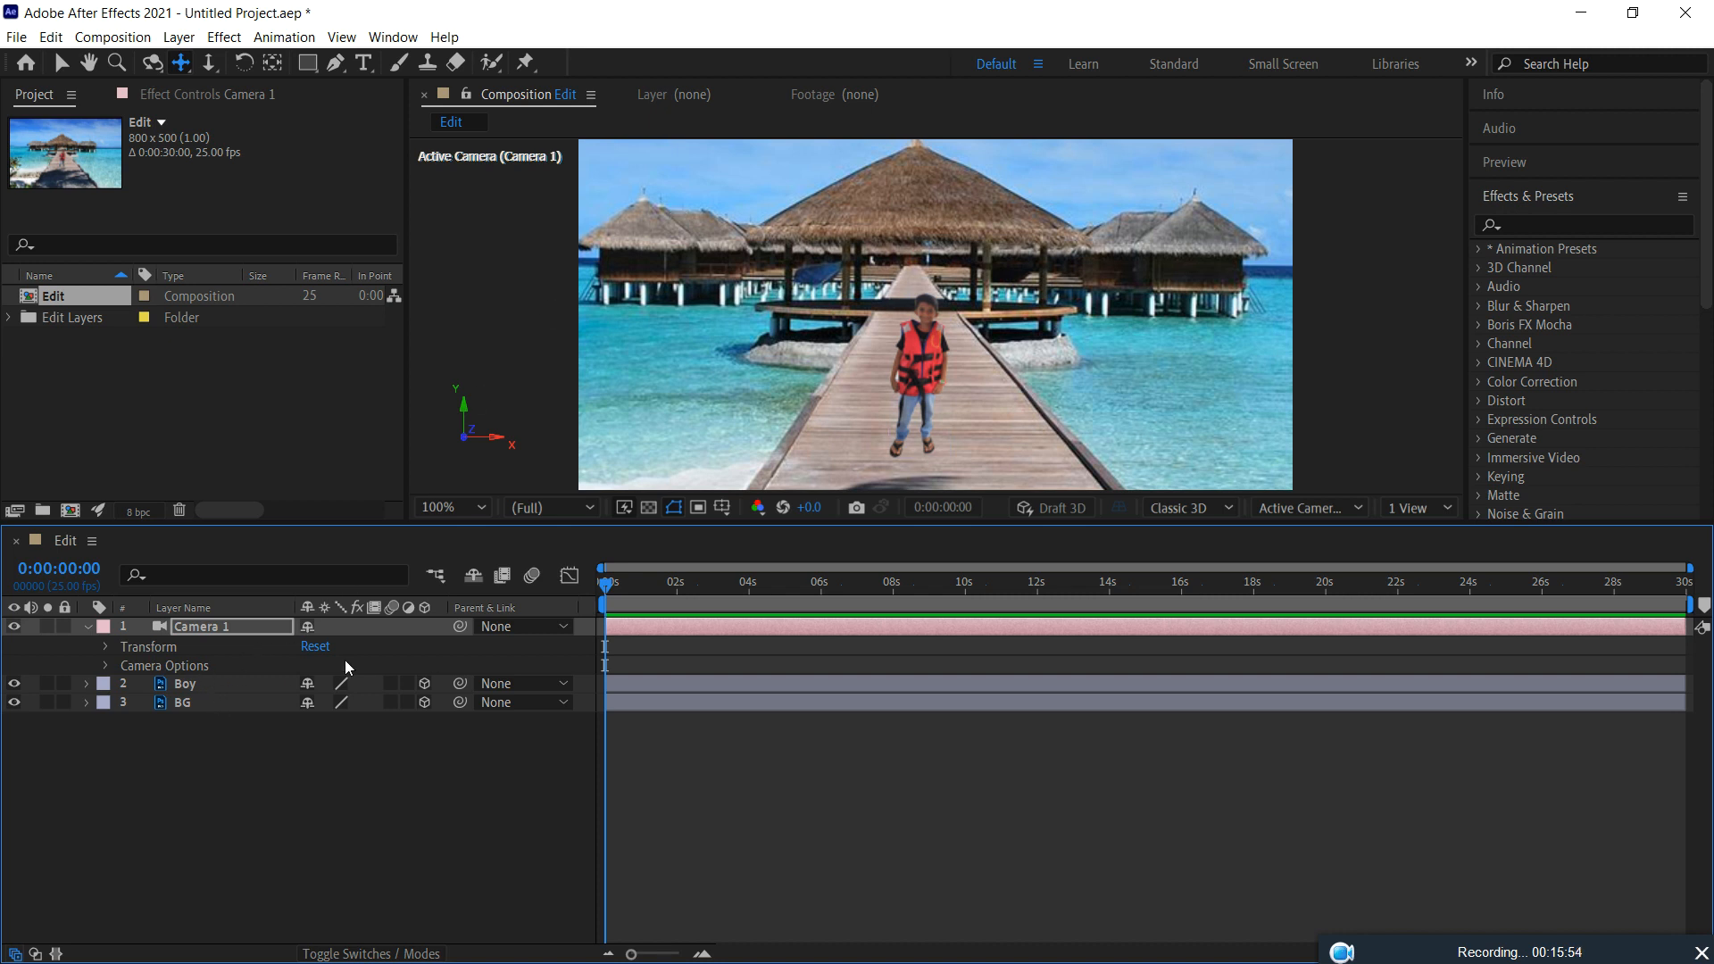
Examine the Transform properties and Camera Options of the Camera 1 layer
click(106, 647)
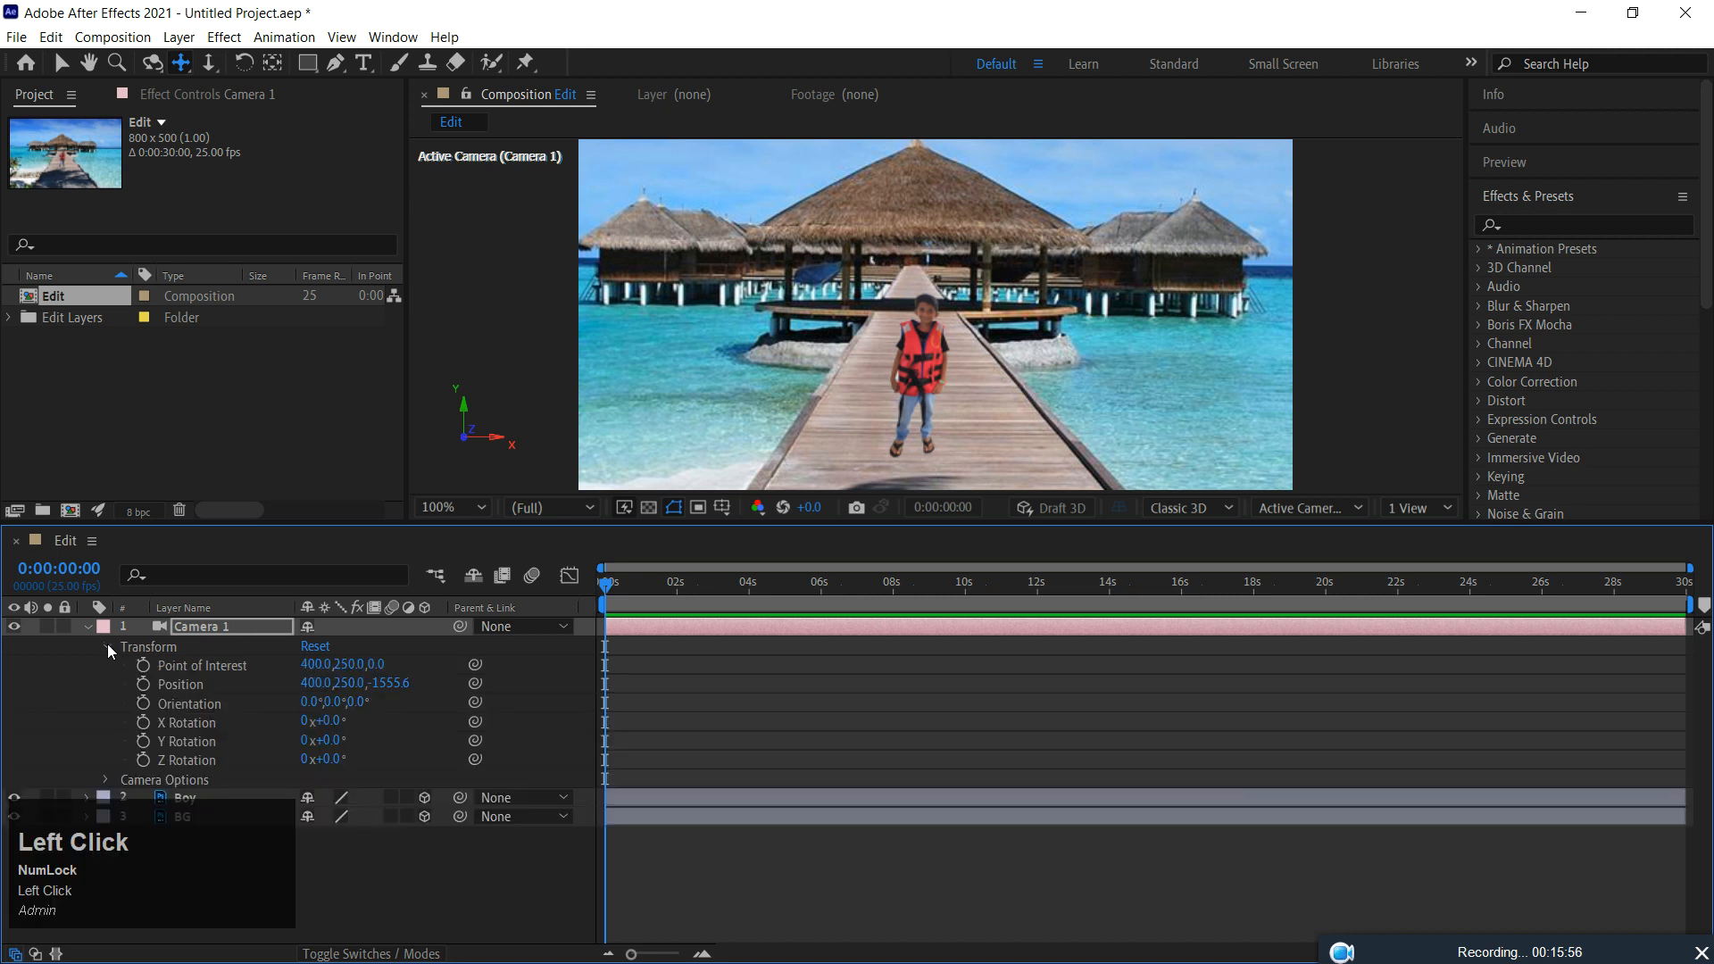
click(106, 647)
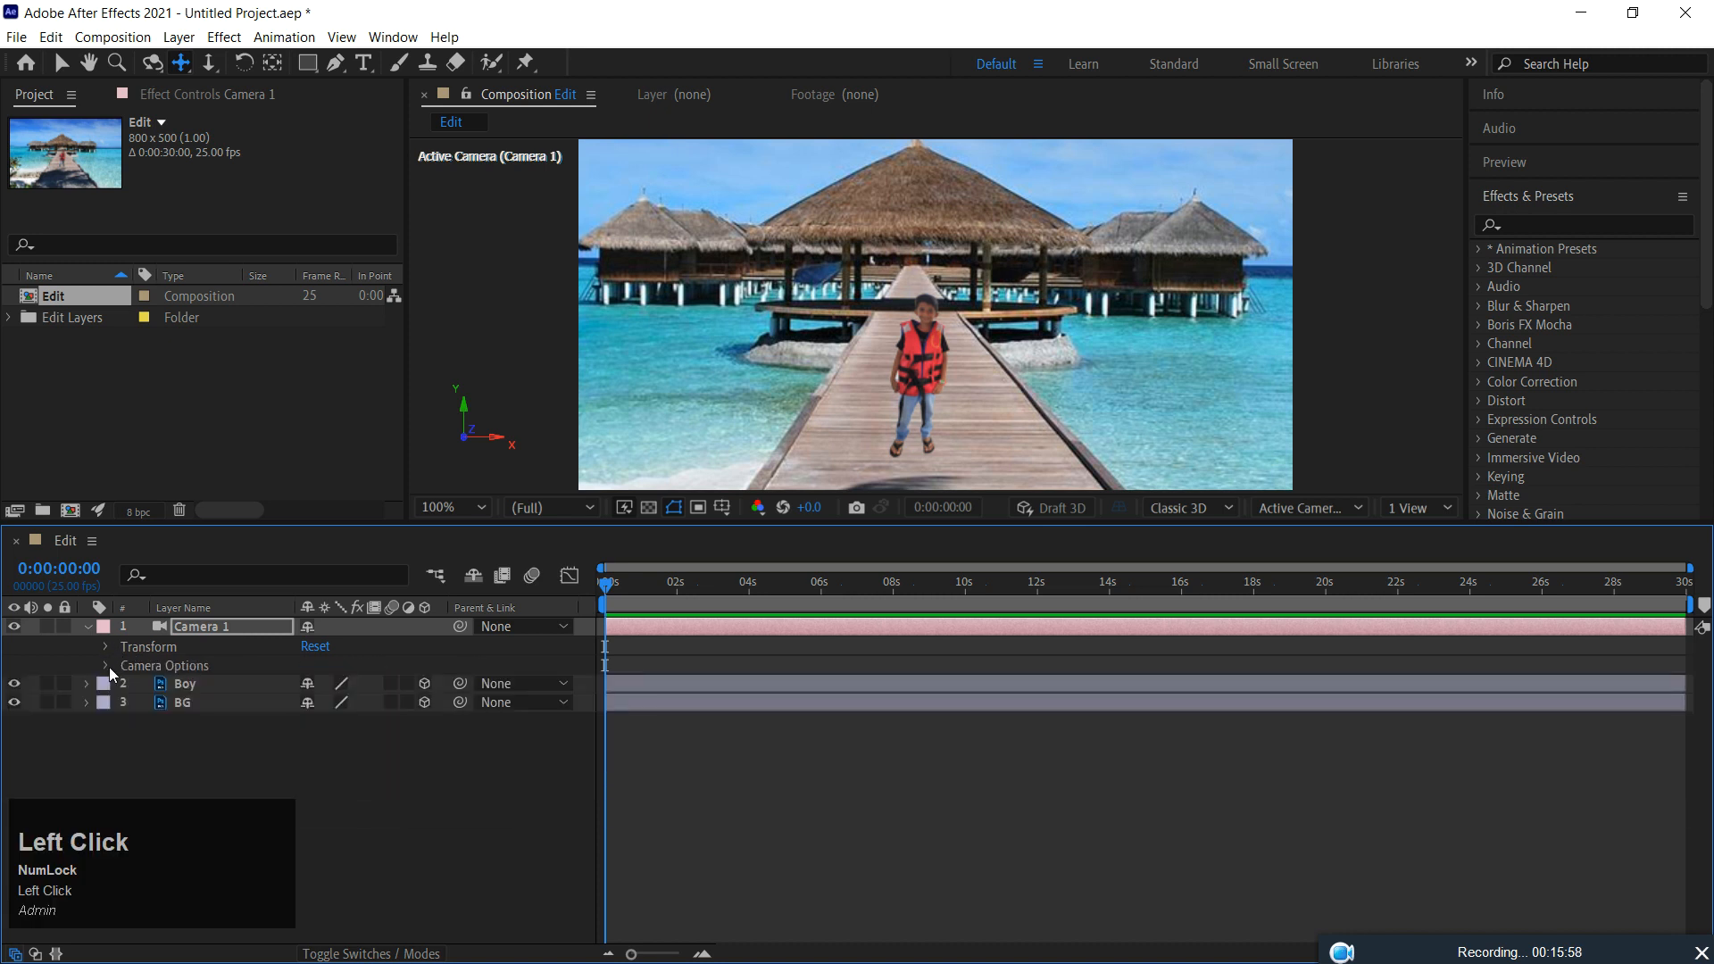
click(107, 667)
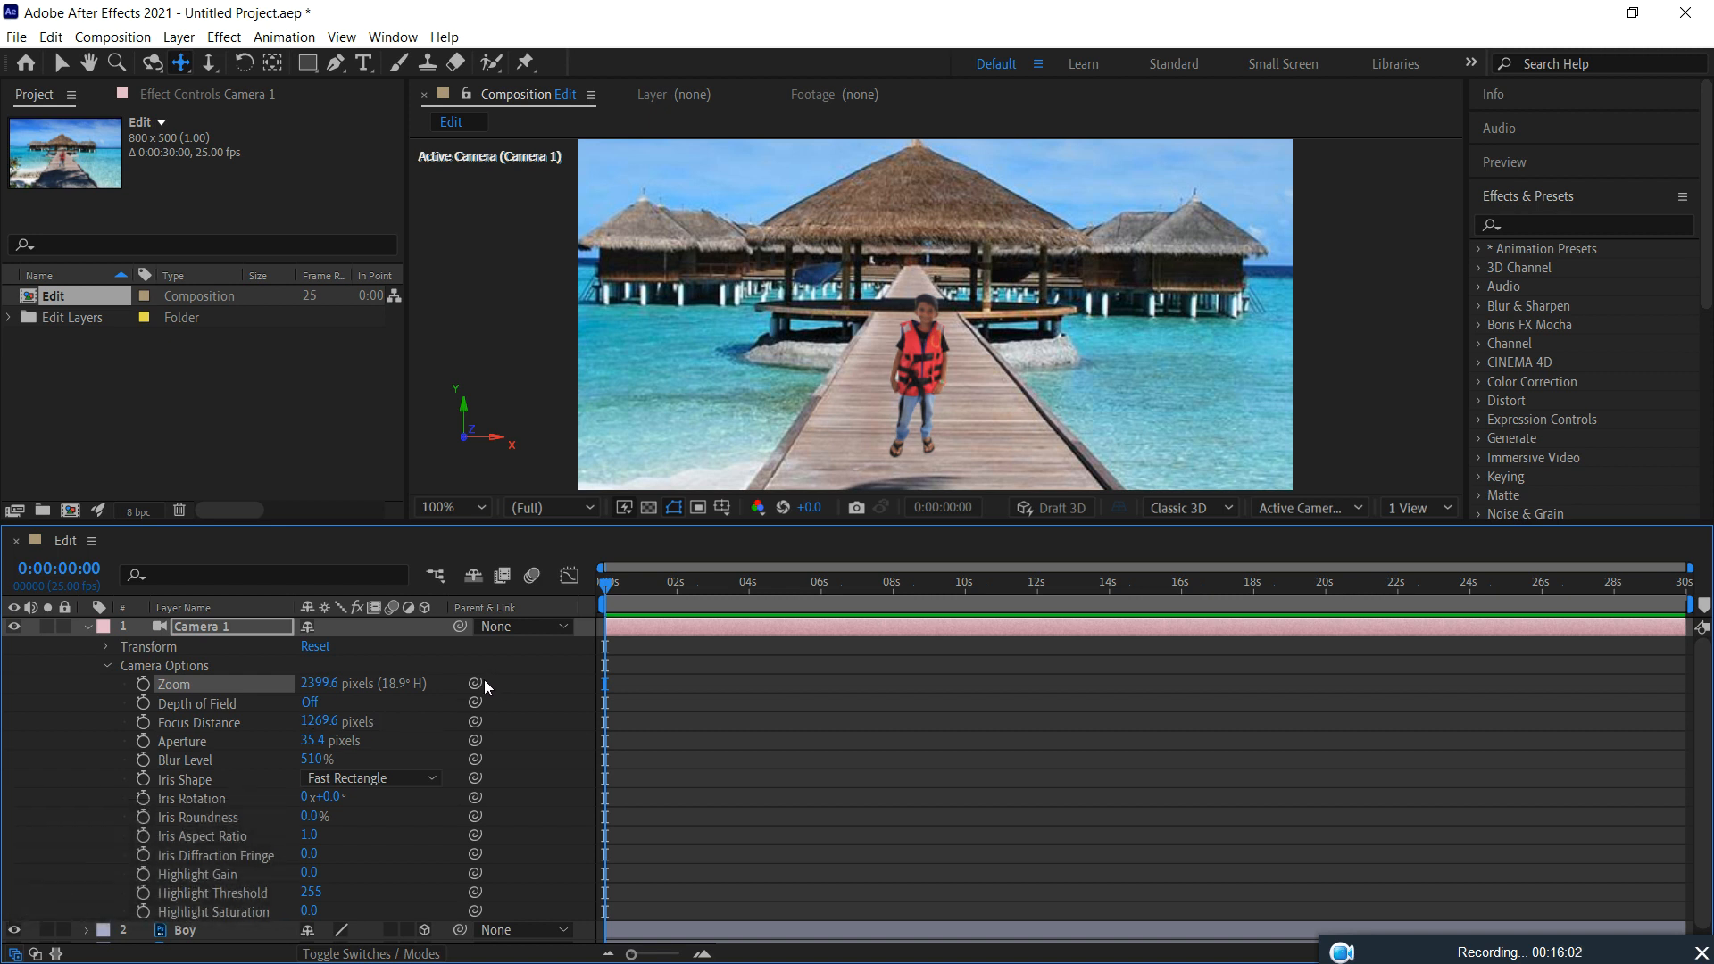
click(90, 625)
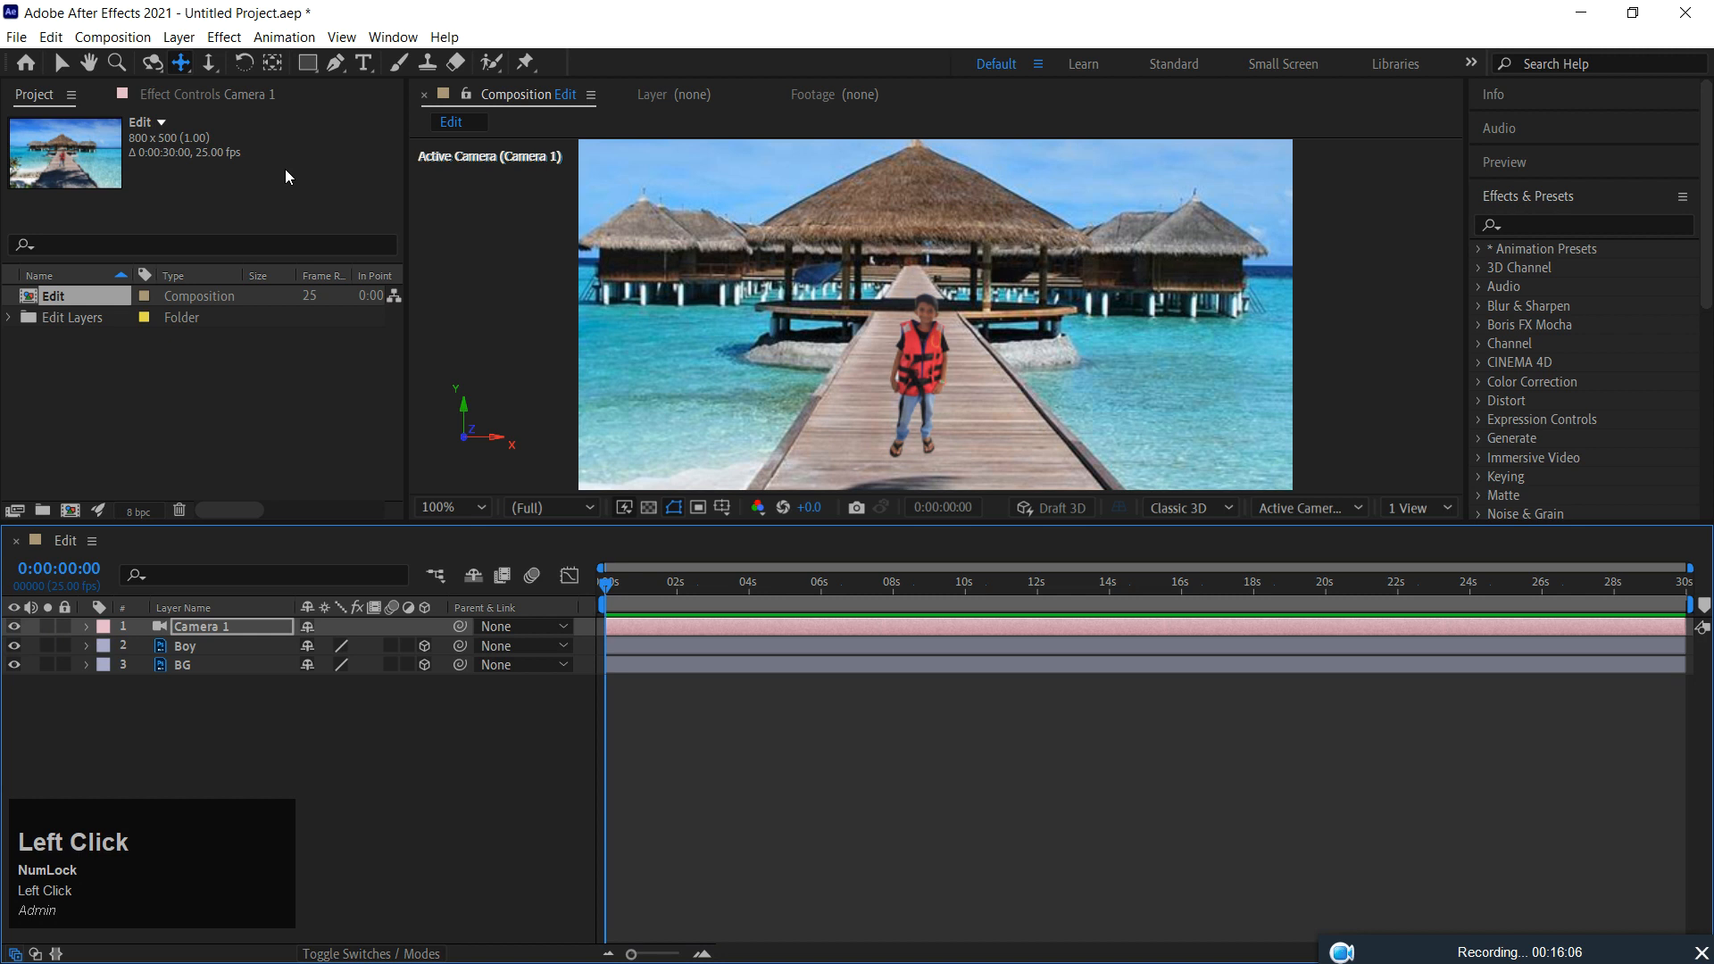
click(273, 64)
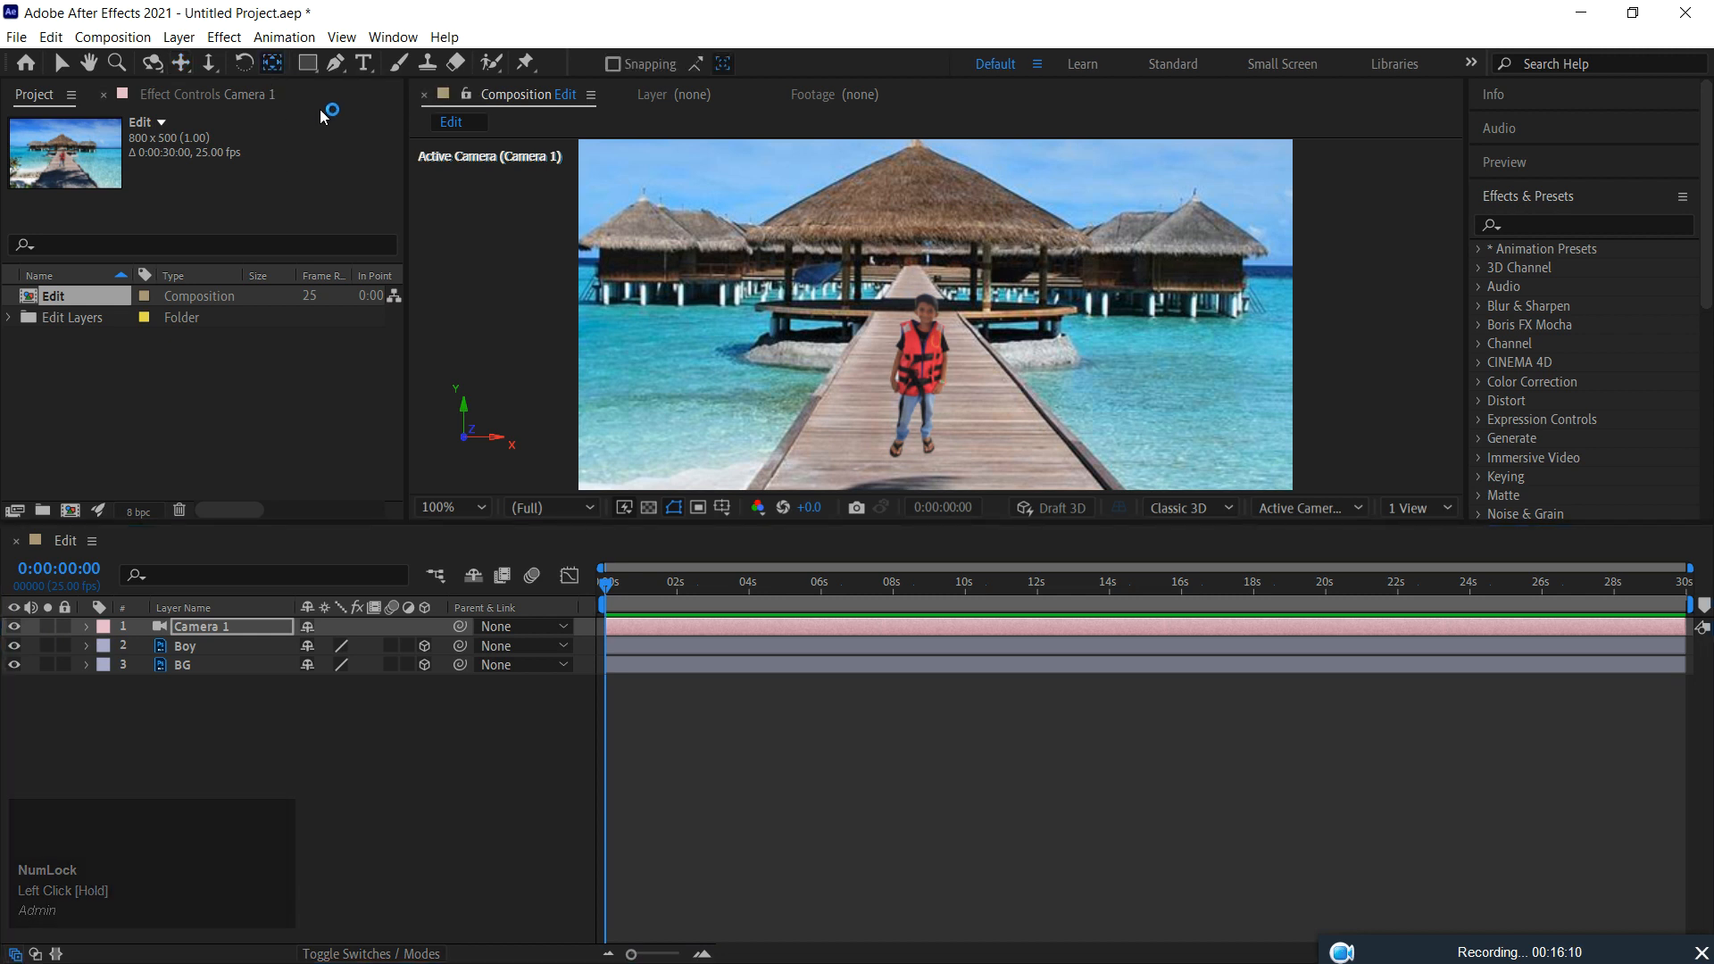
click(241, 807)
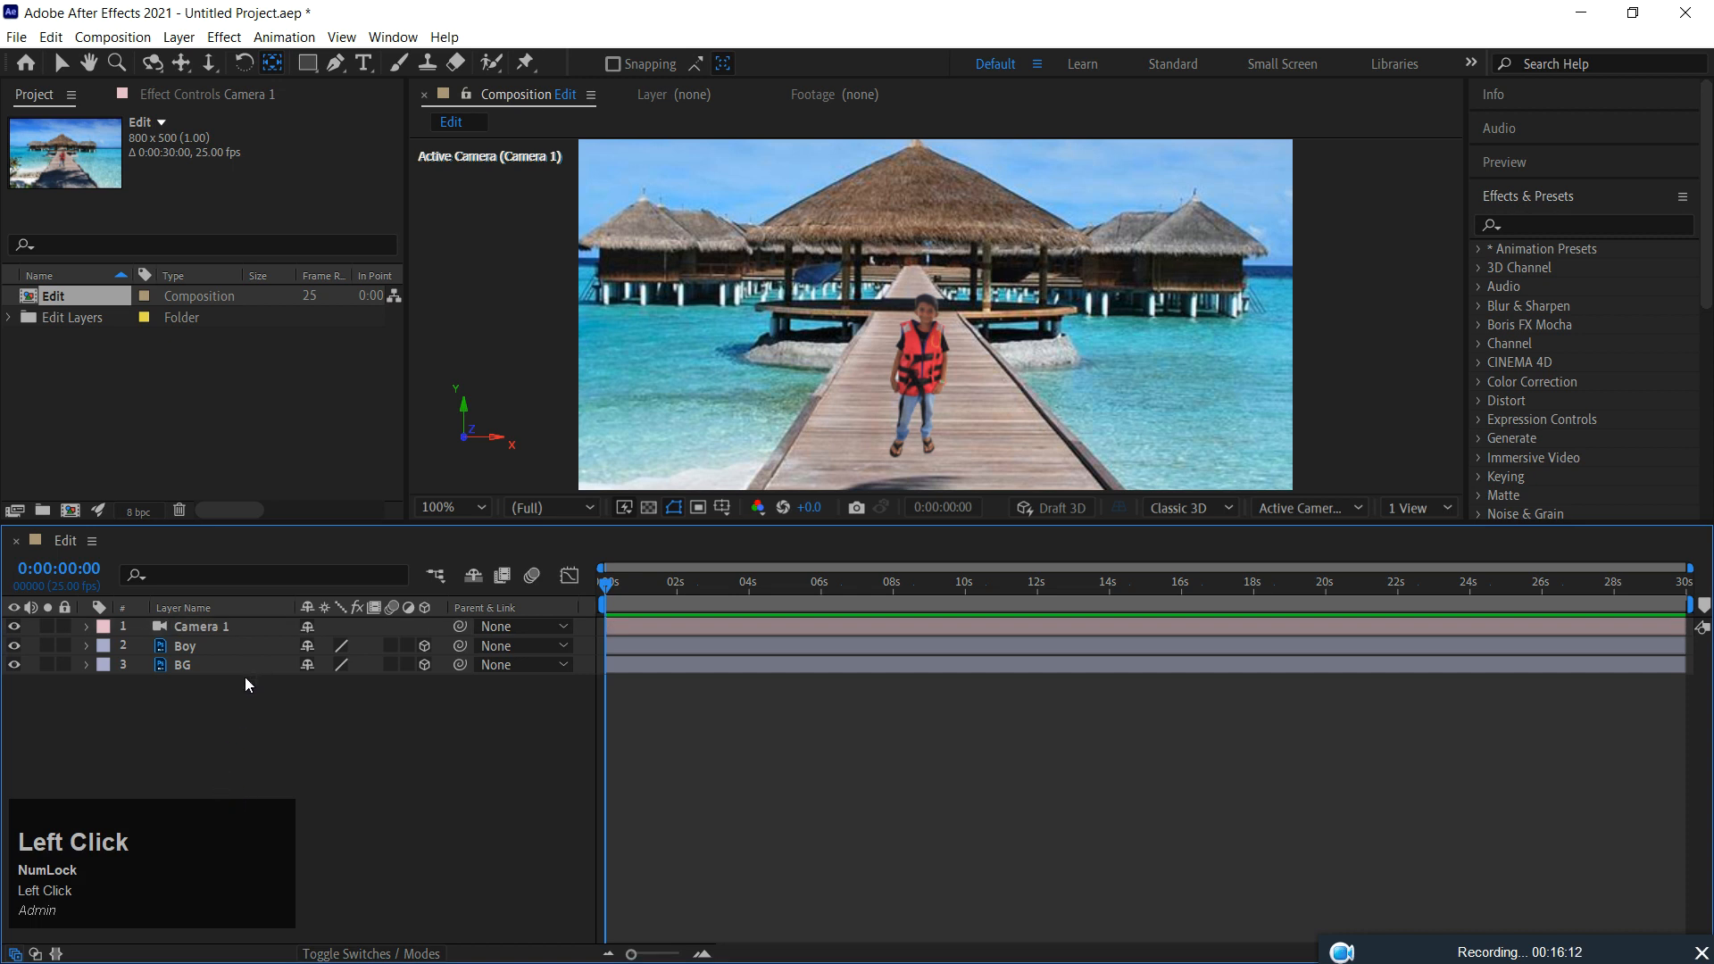
click(114, 421)
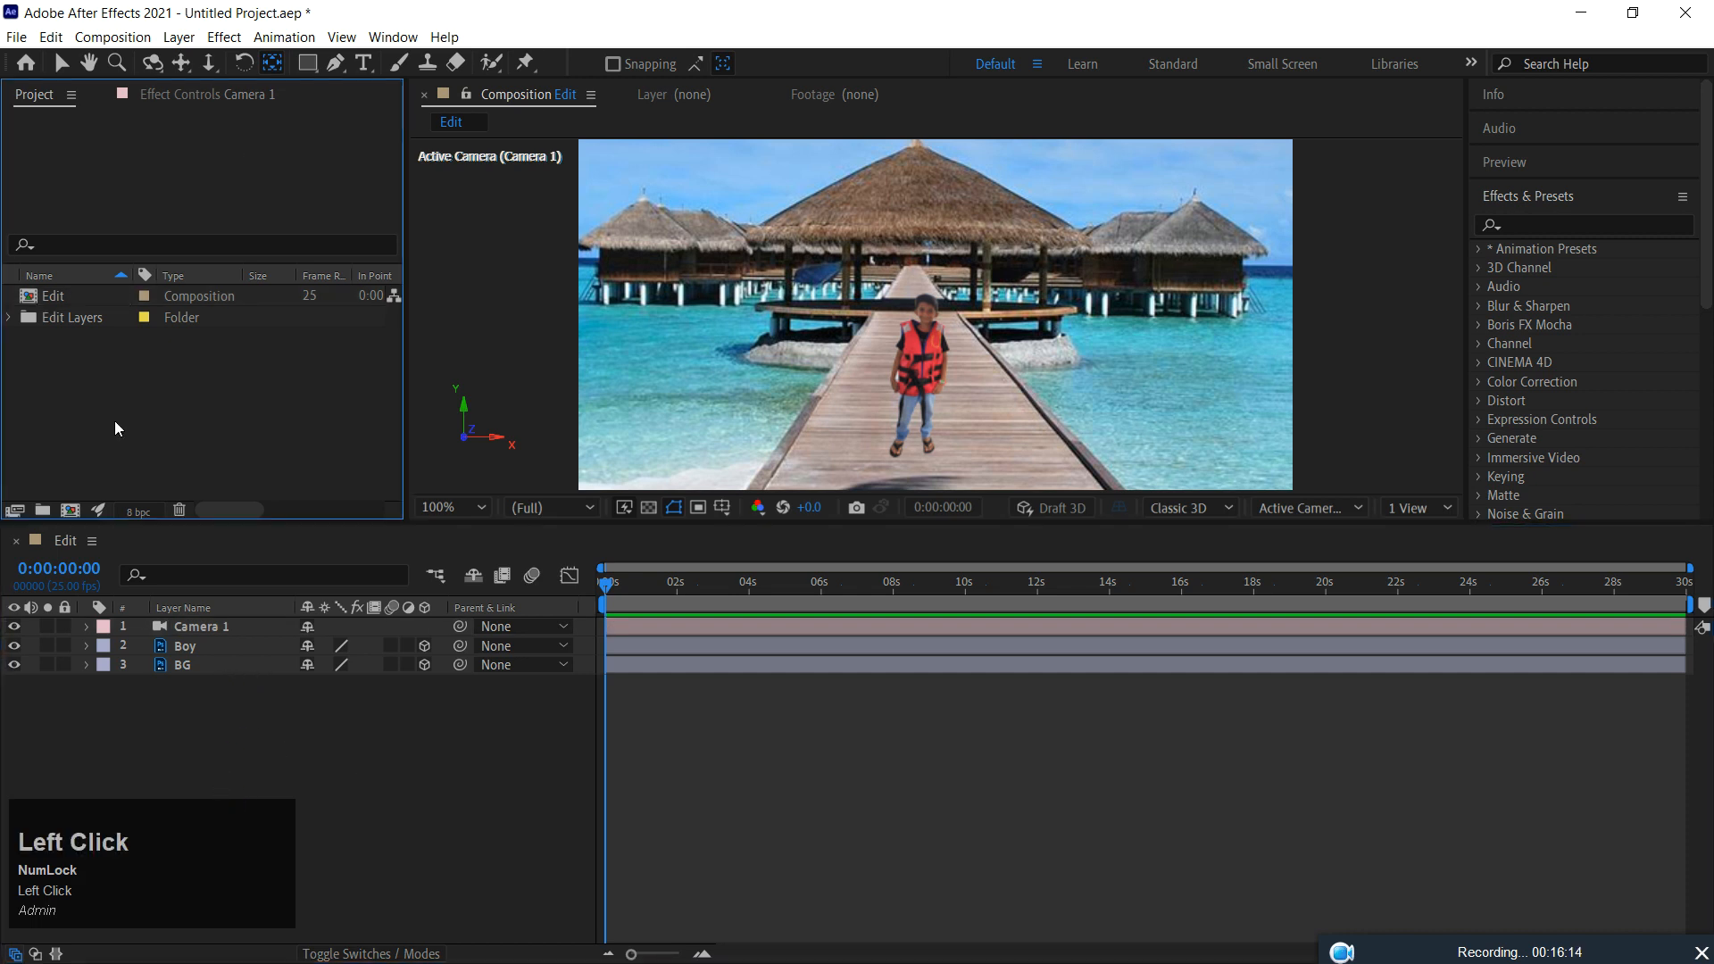
key(ctrl+i)
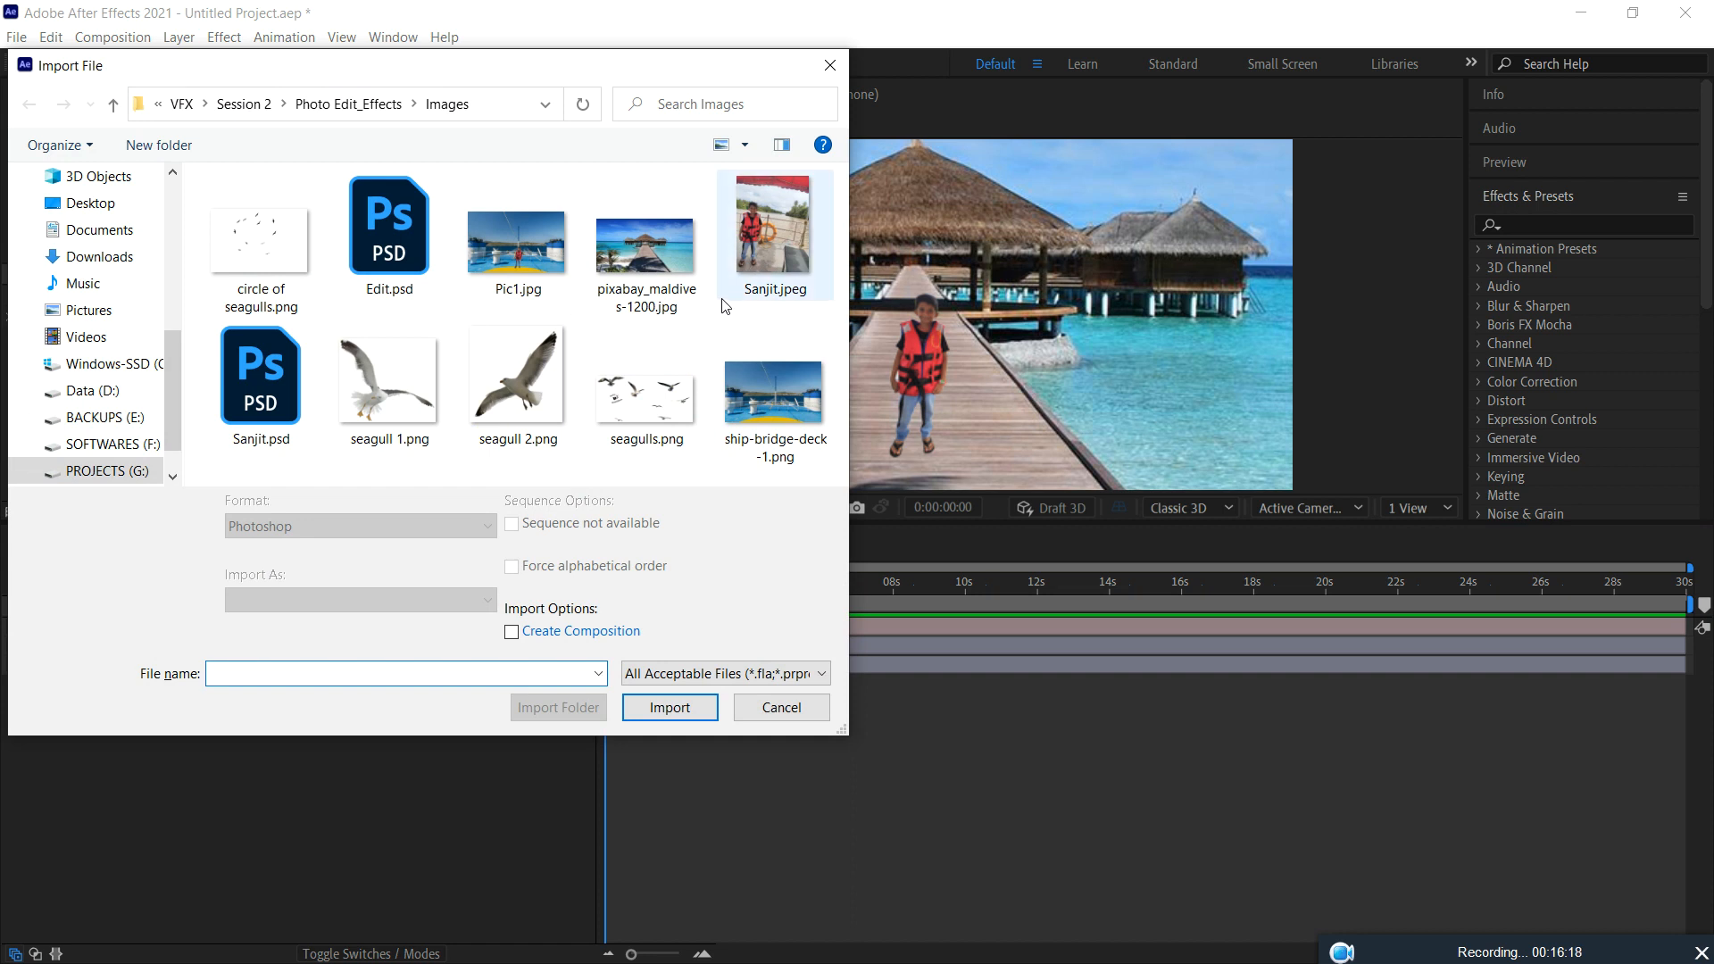
click(830, 65)
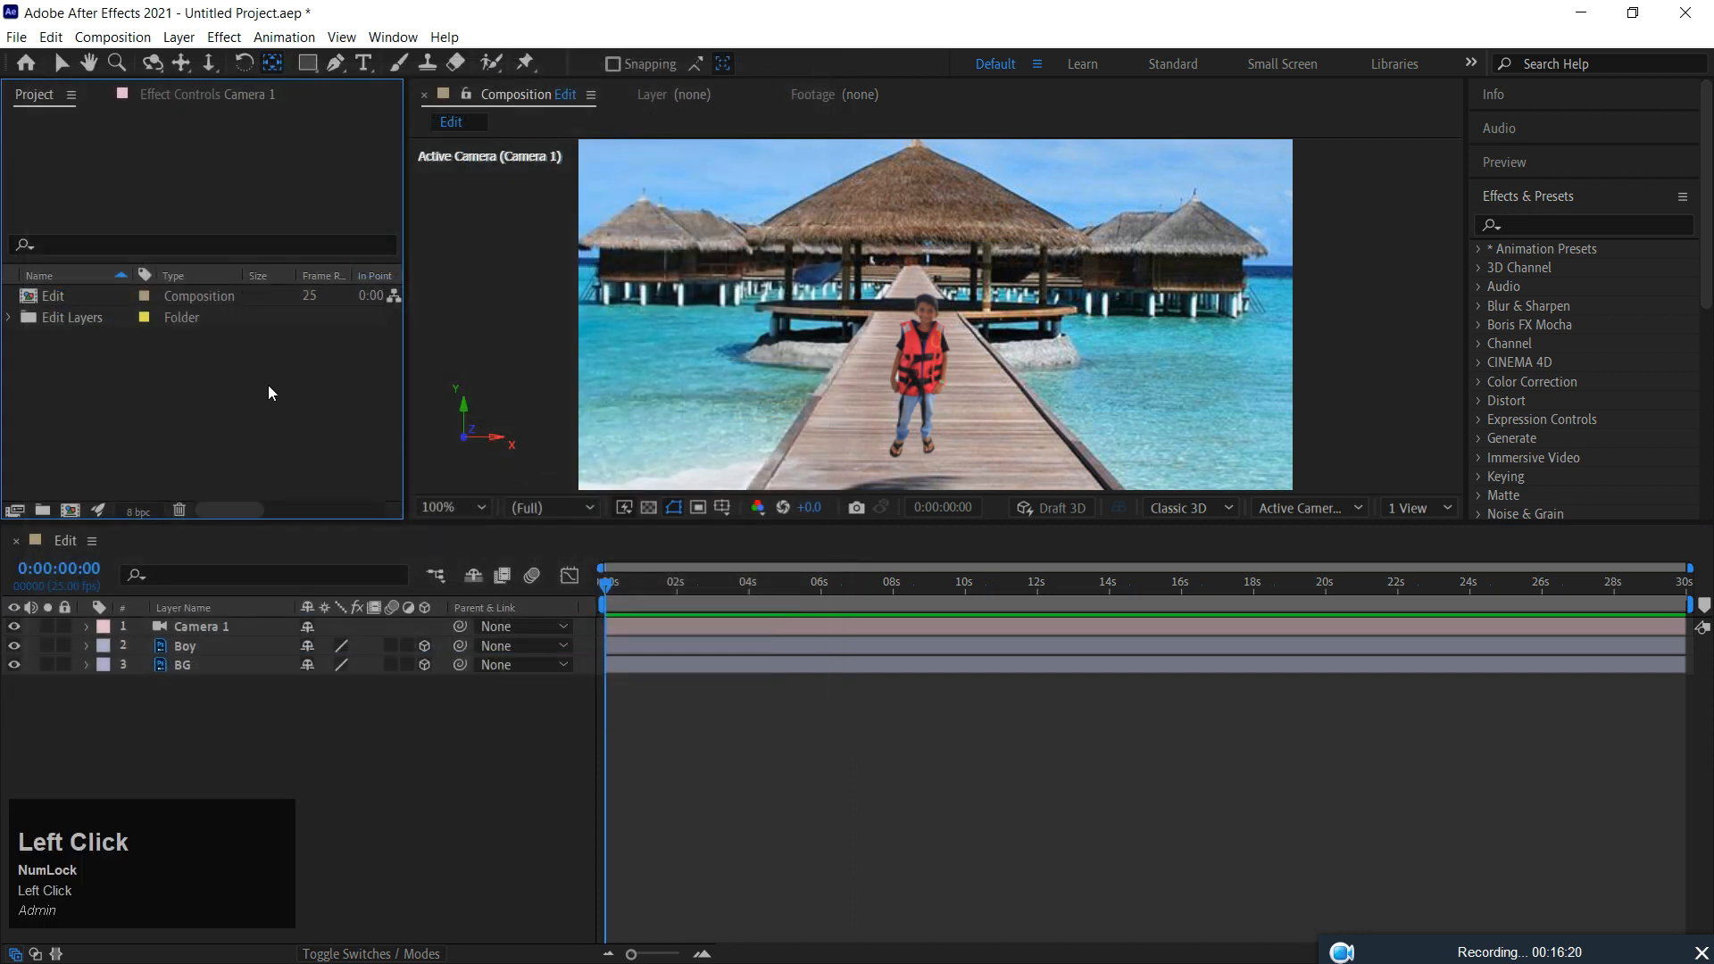
Import circle of seagulls.png, seagull 1.png, seagull 2.png and seagulls.png as footage into the project
key(ctrl+i)
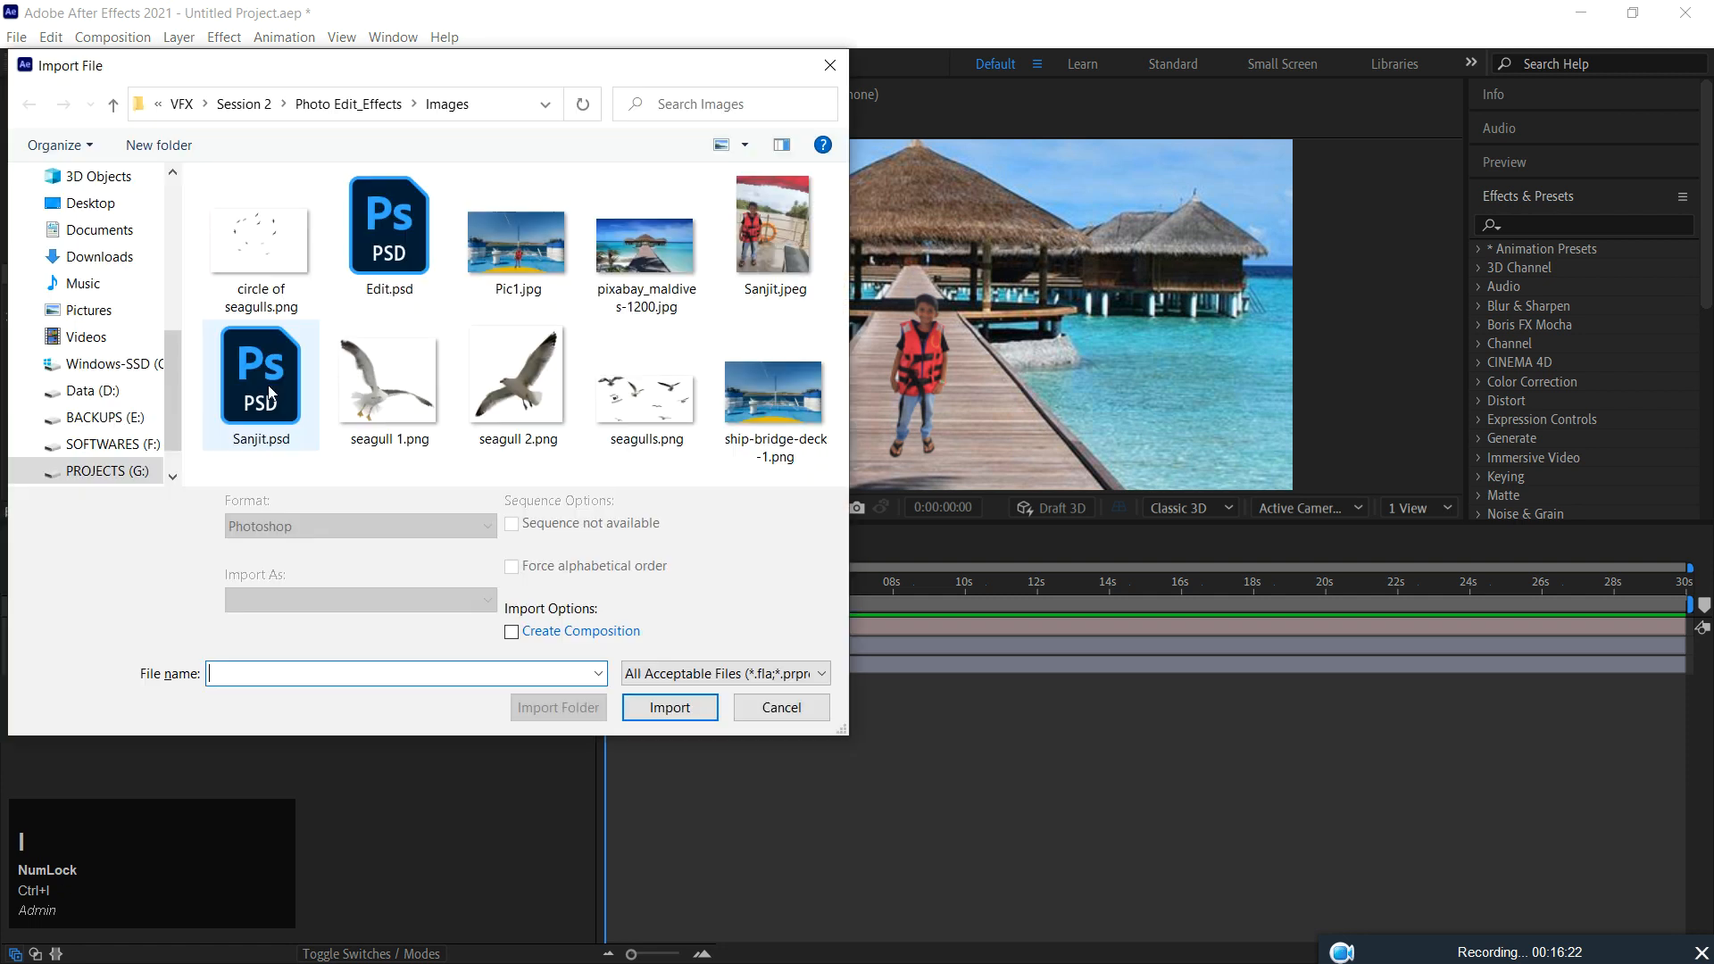
click(233, 252)
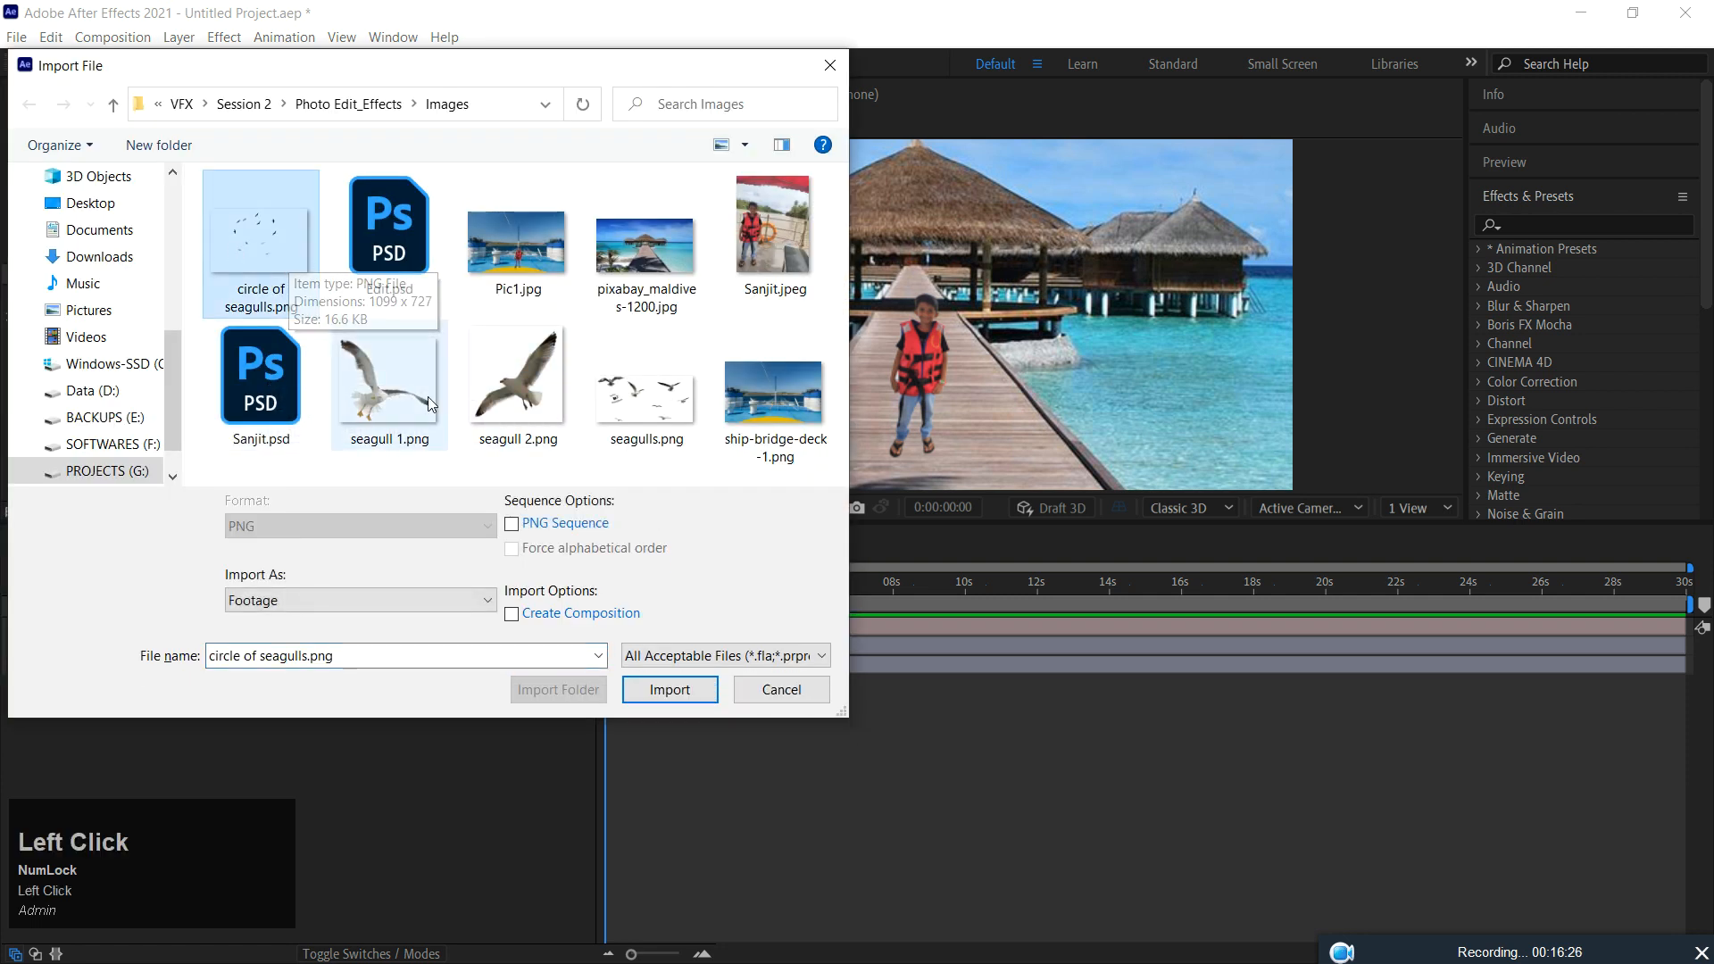
ctrl+click(388, 380)
ctrl+click(495, 399)
ctrl+click(645, 394)
click(670, 689)
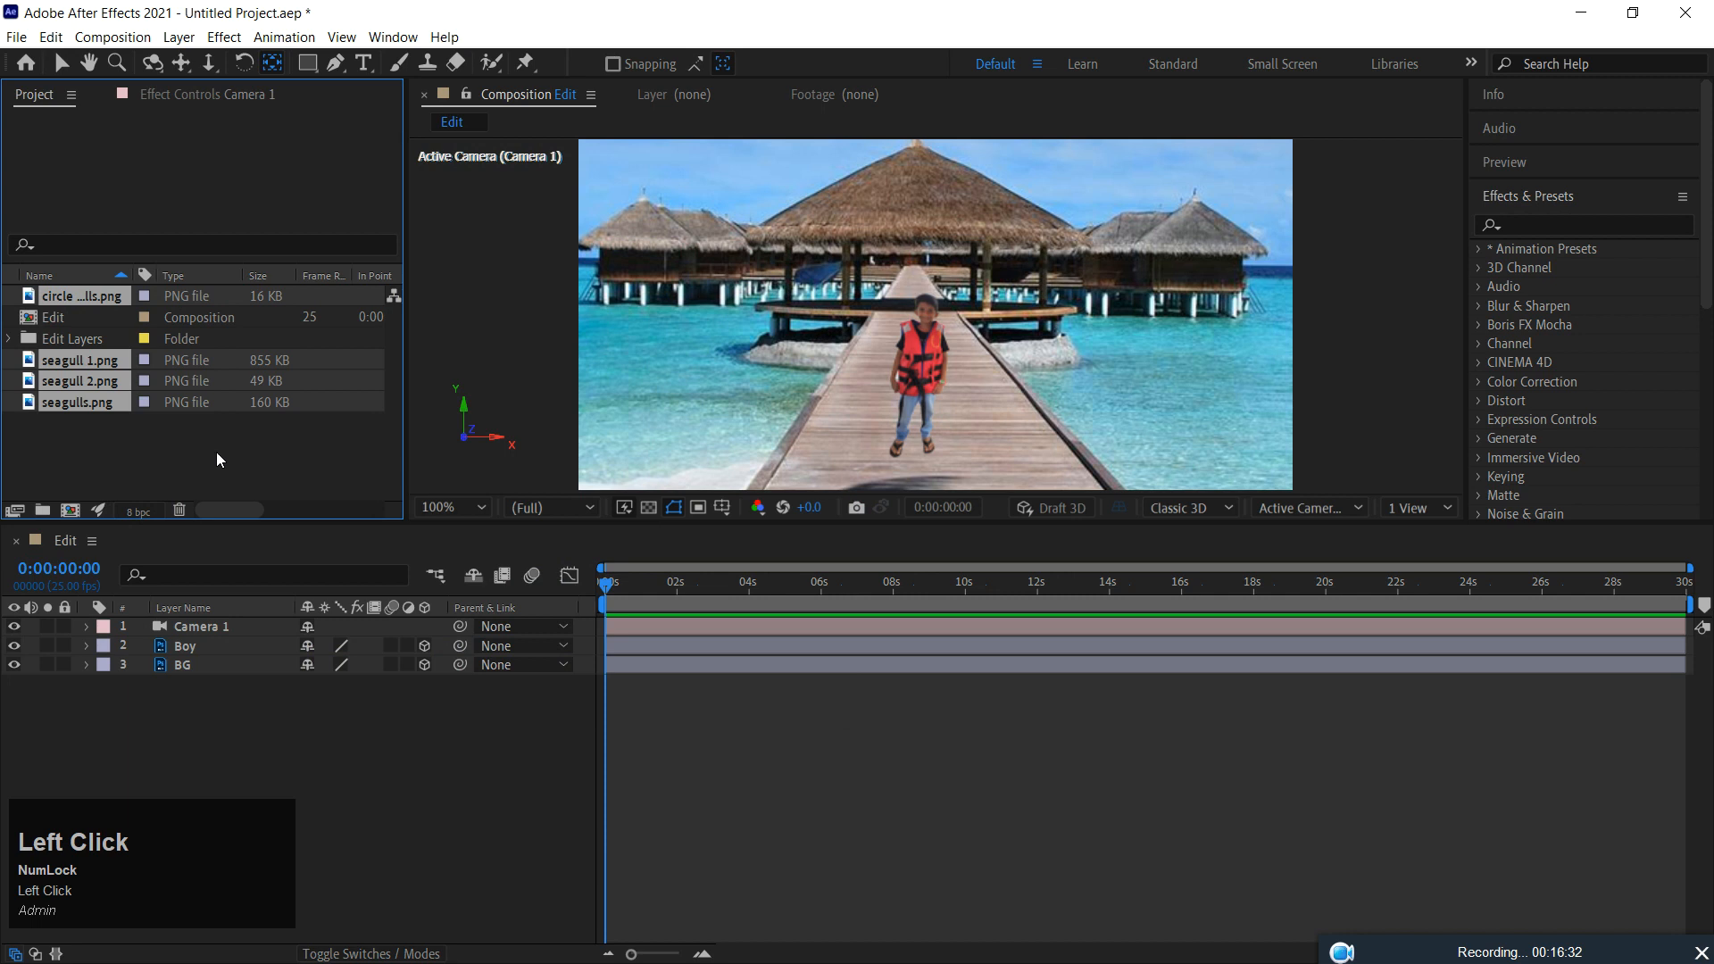
click(276, 460)
Add circle of seagulls.png to the Edit composition directly beneath Camera 1 and scale it to 52%
click(93, 303)
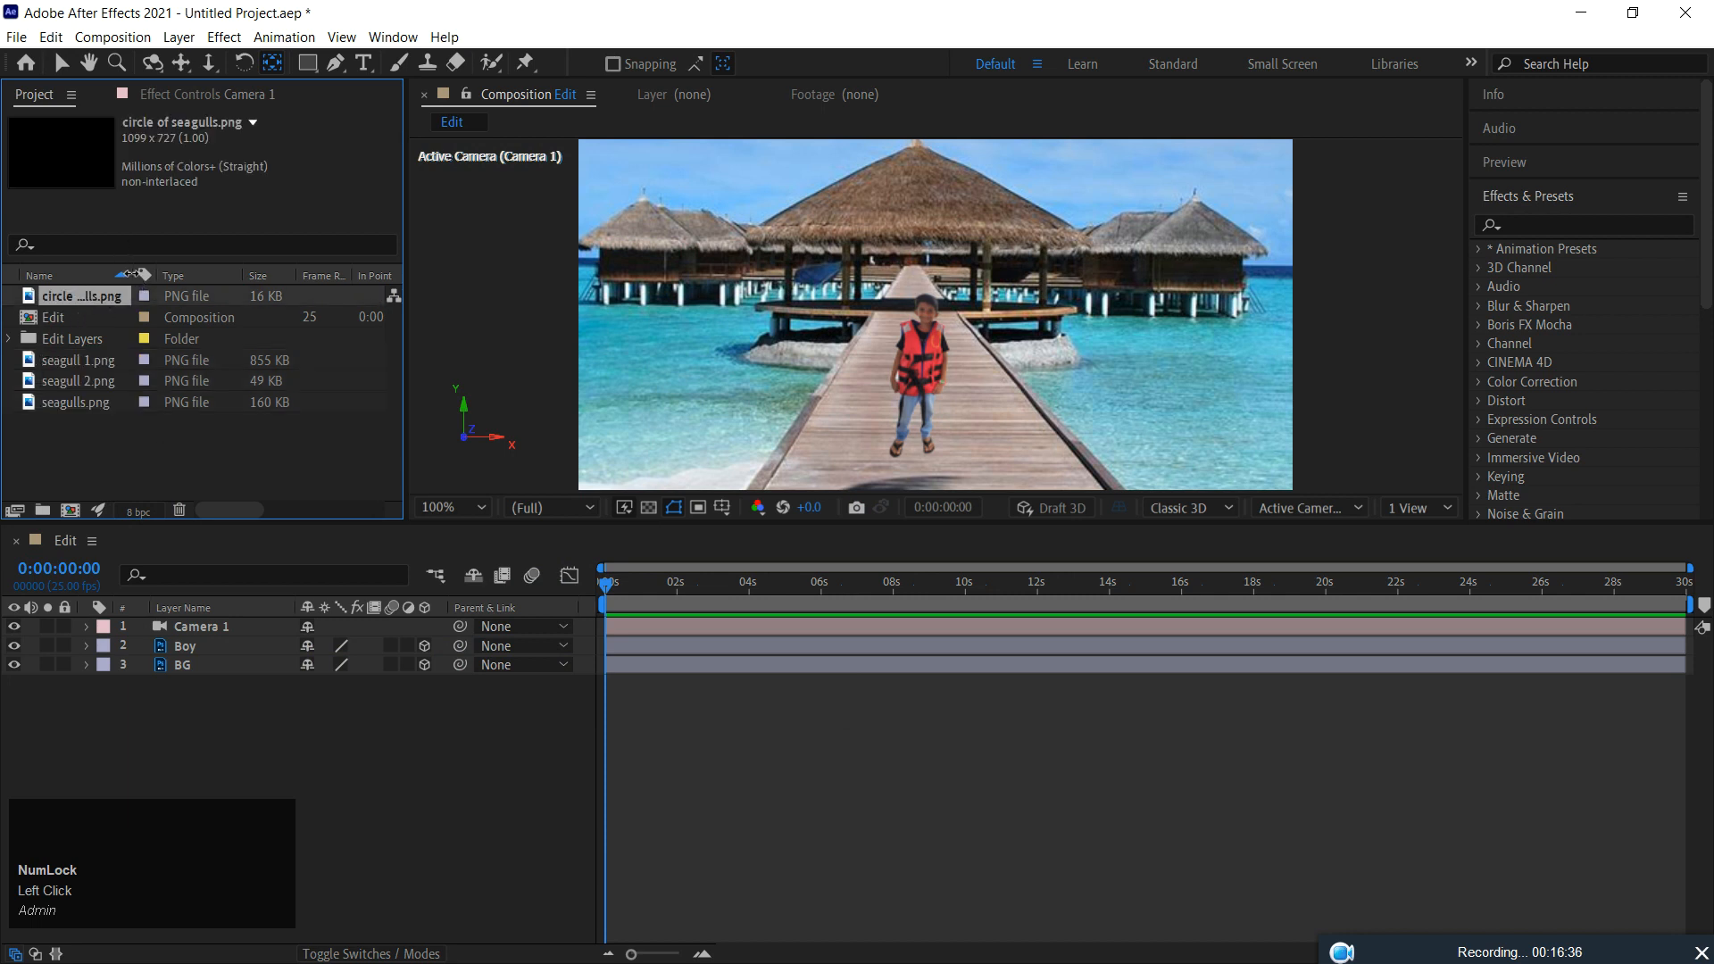
drag(136, 275, 290, 275)
drag(113, 298, 193, 650)
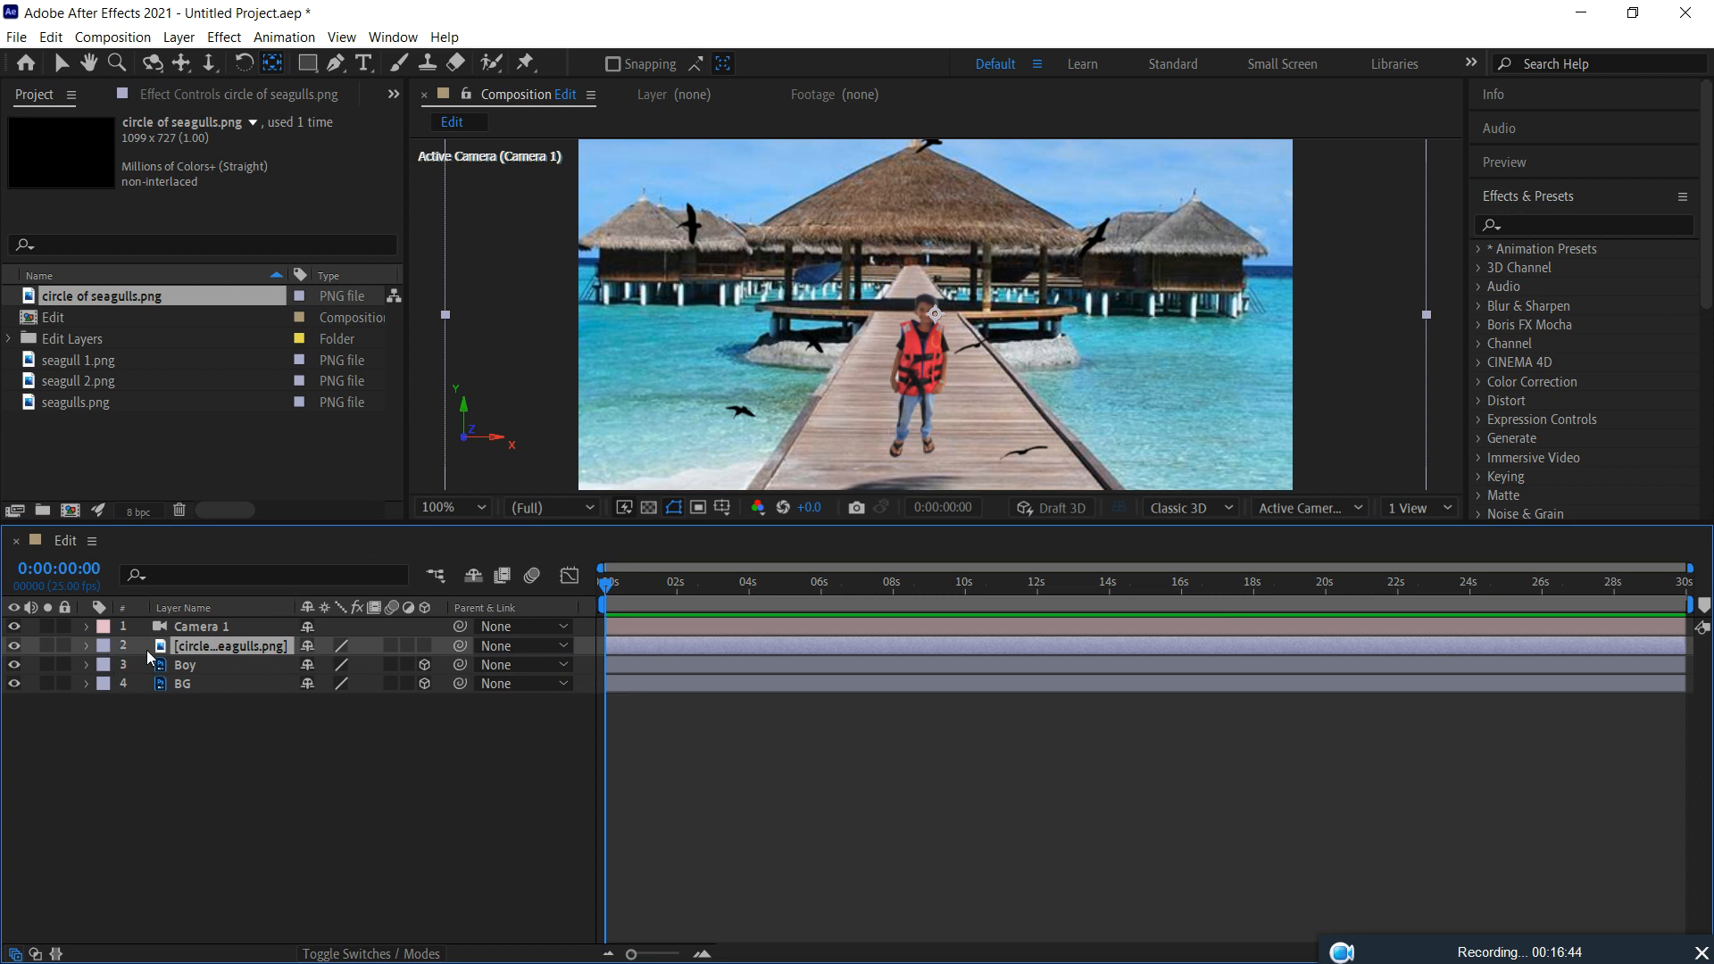
key(s)
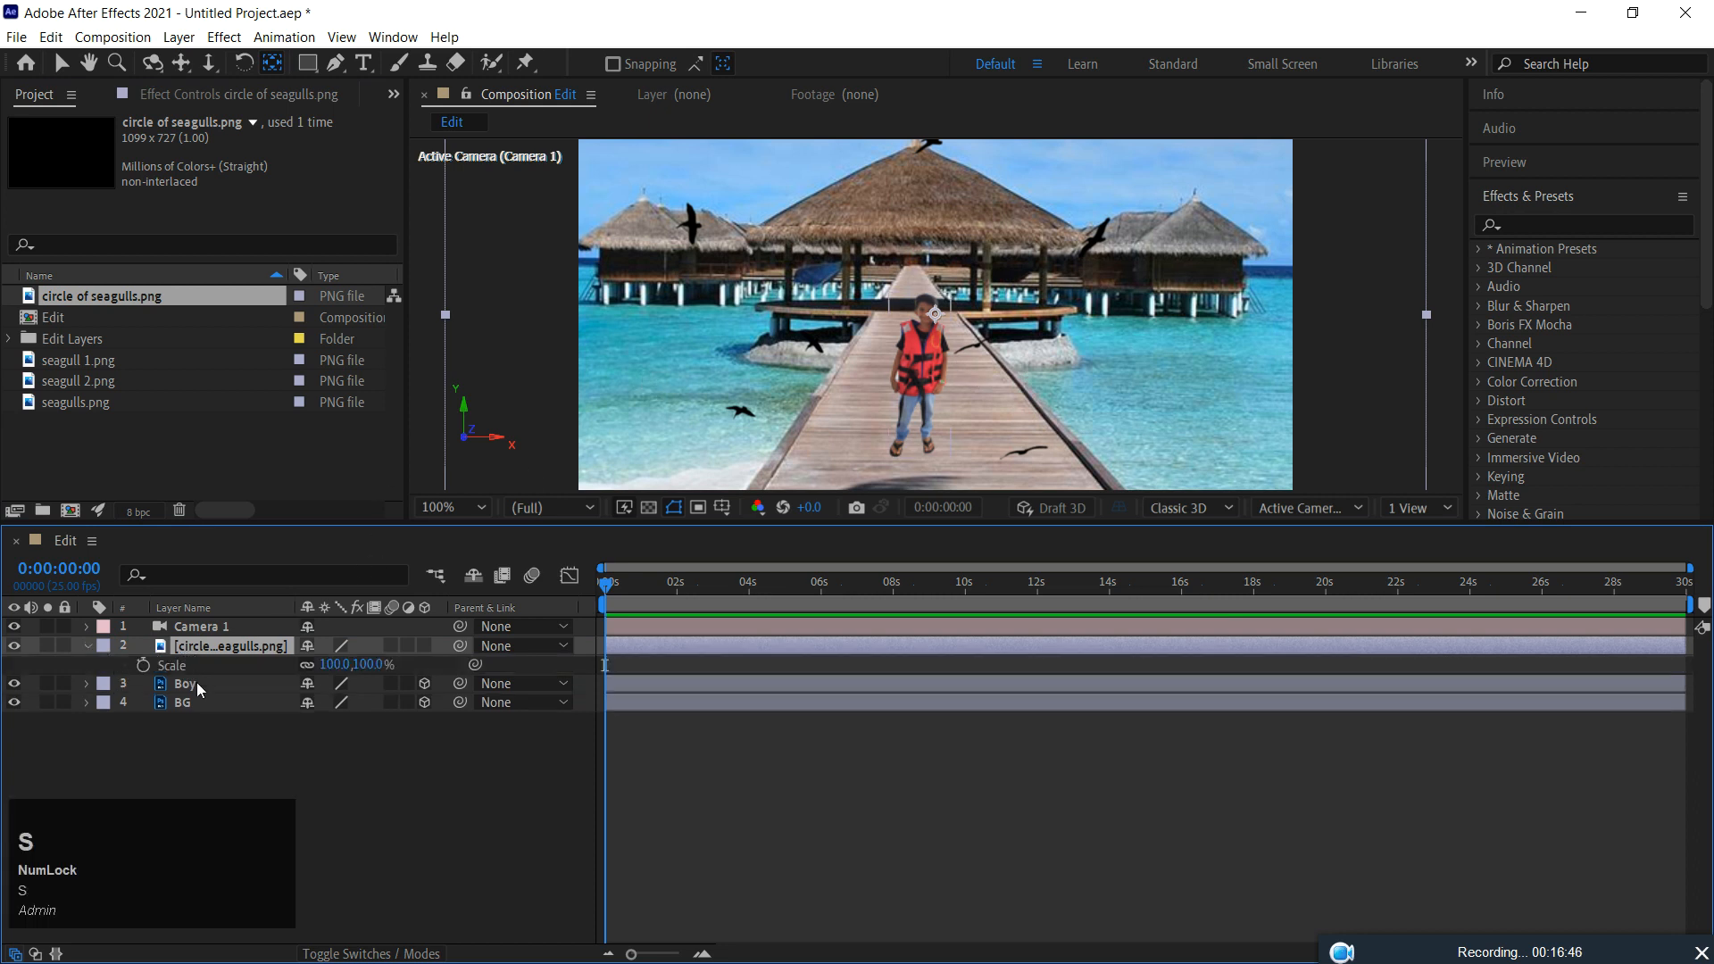
drag(336, 664, 266, 664)
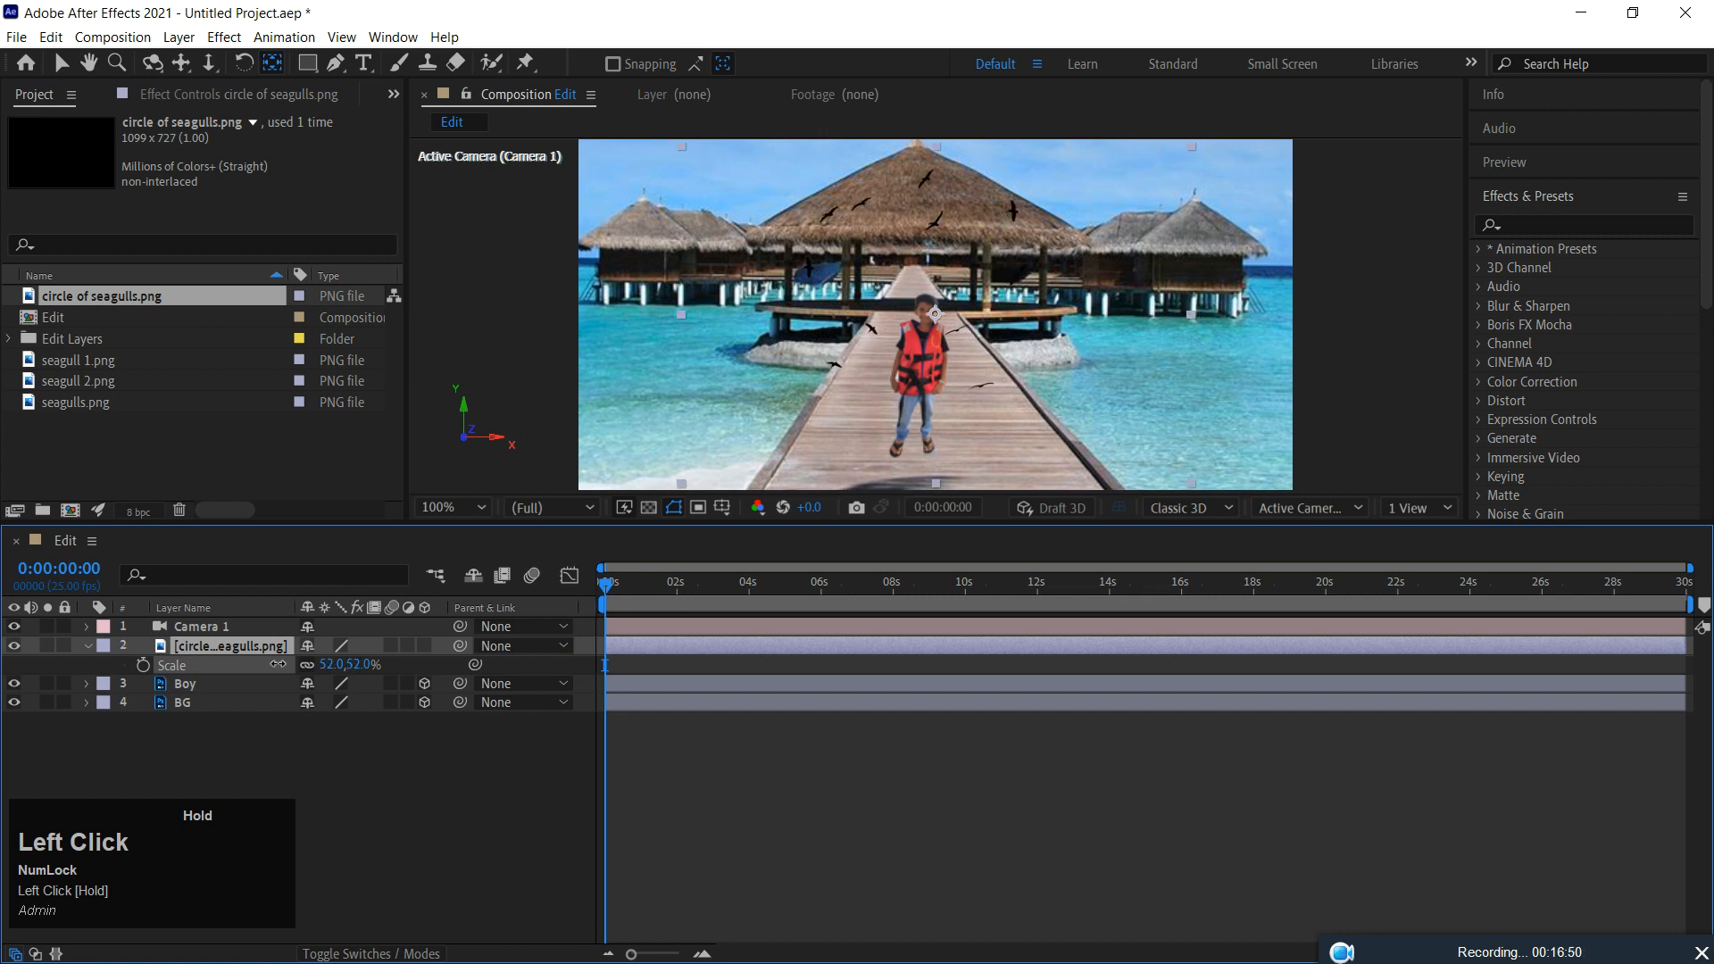
Move the circle of seagulls layer over the huts on the picture's left side, at position 167, 250
mouse_move(935, 219)
mouse_down()
mouse_move(862, 220)
mouse_move(834, 250)
mouse_up()
click(227, 647)
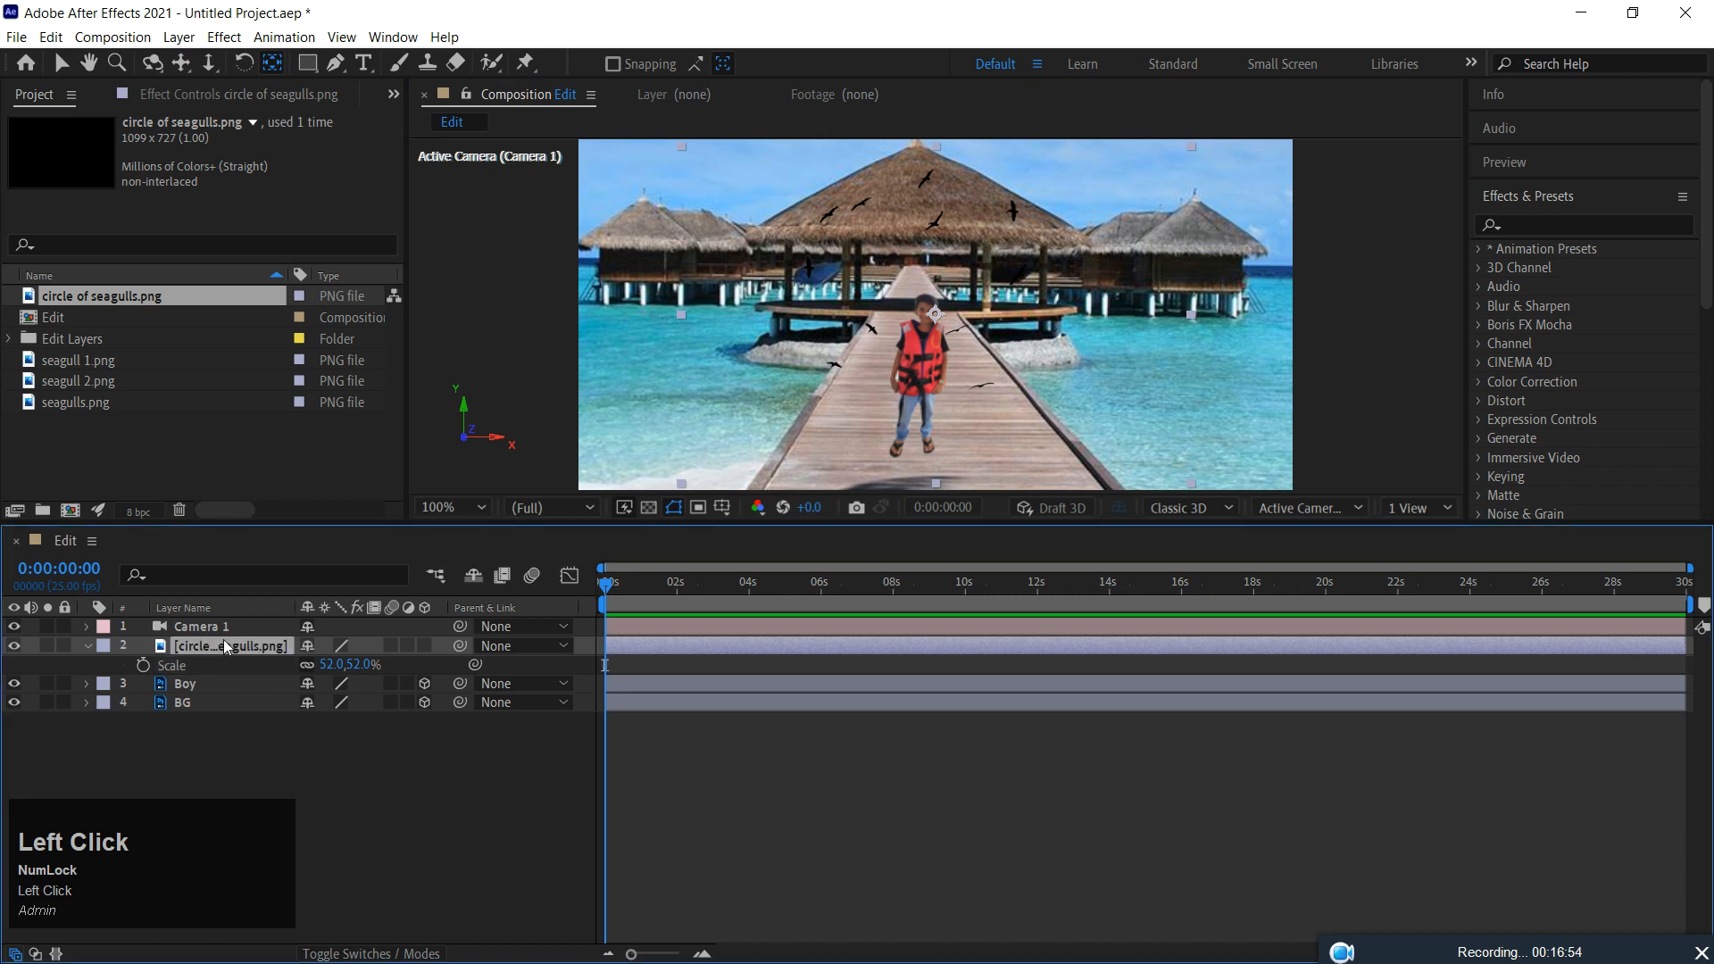
key(t)
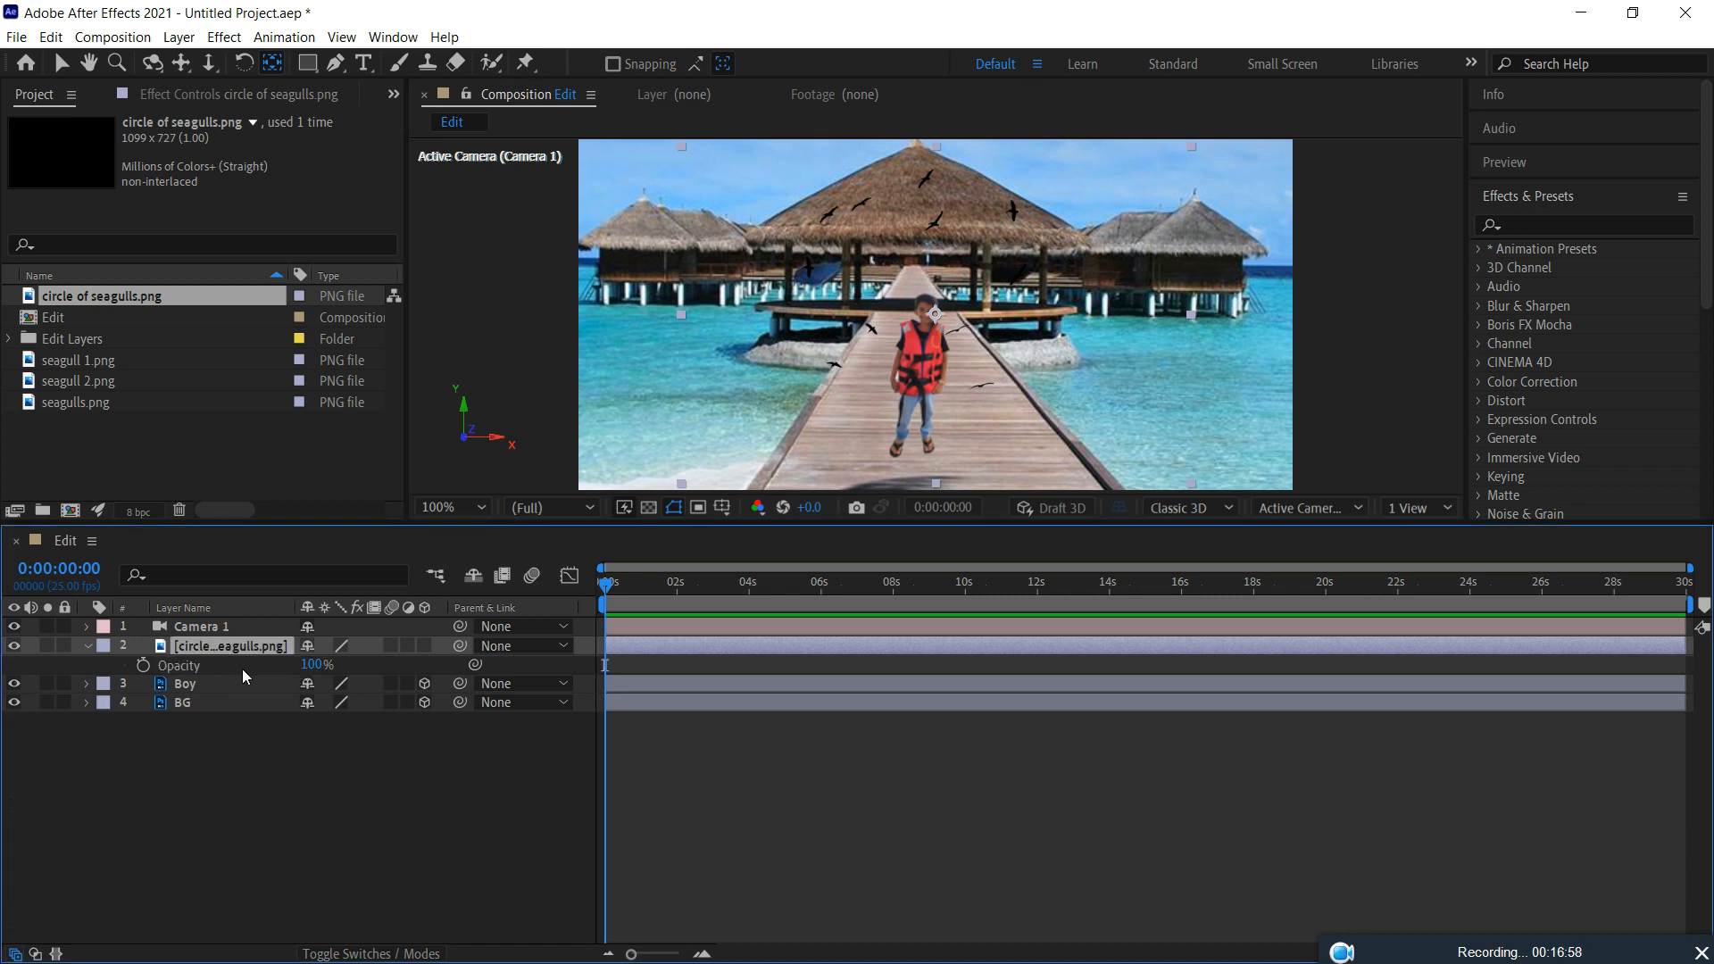
key(p)
drag(308, 674, 46, 667)
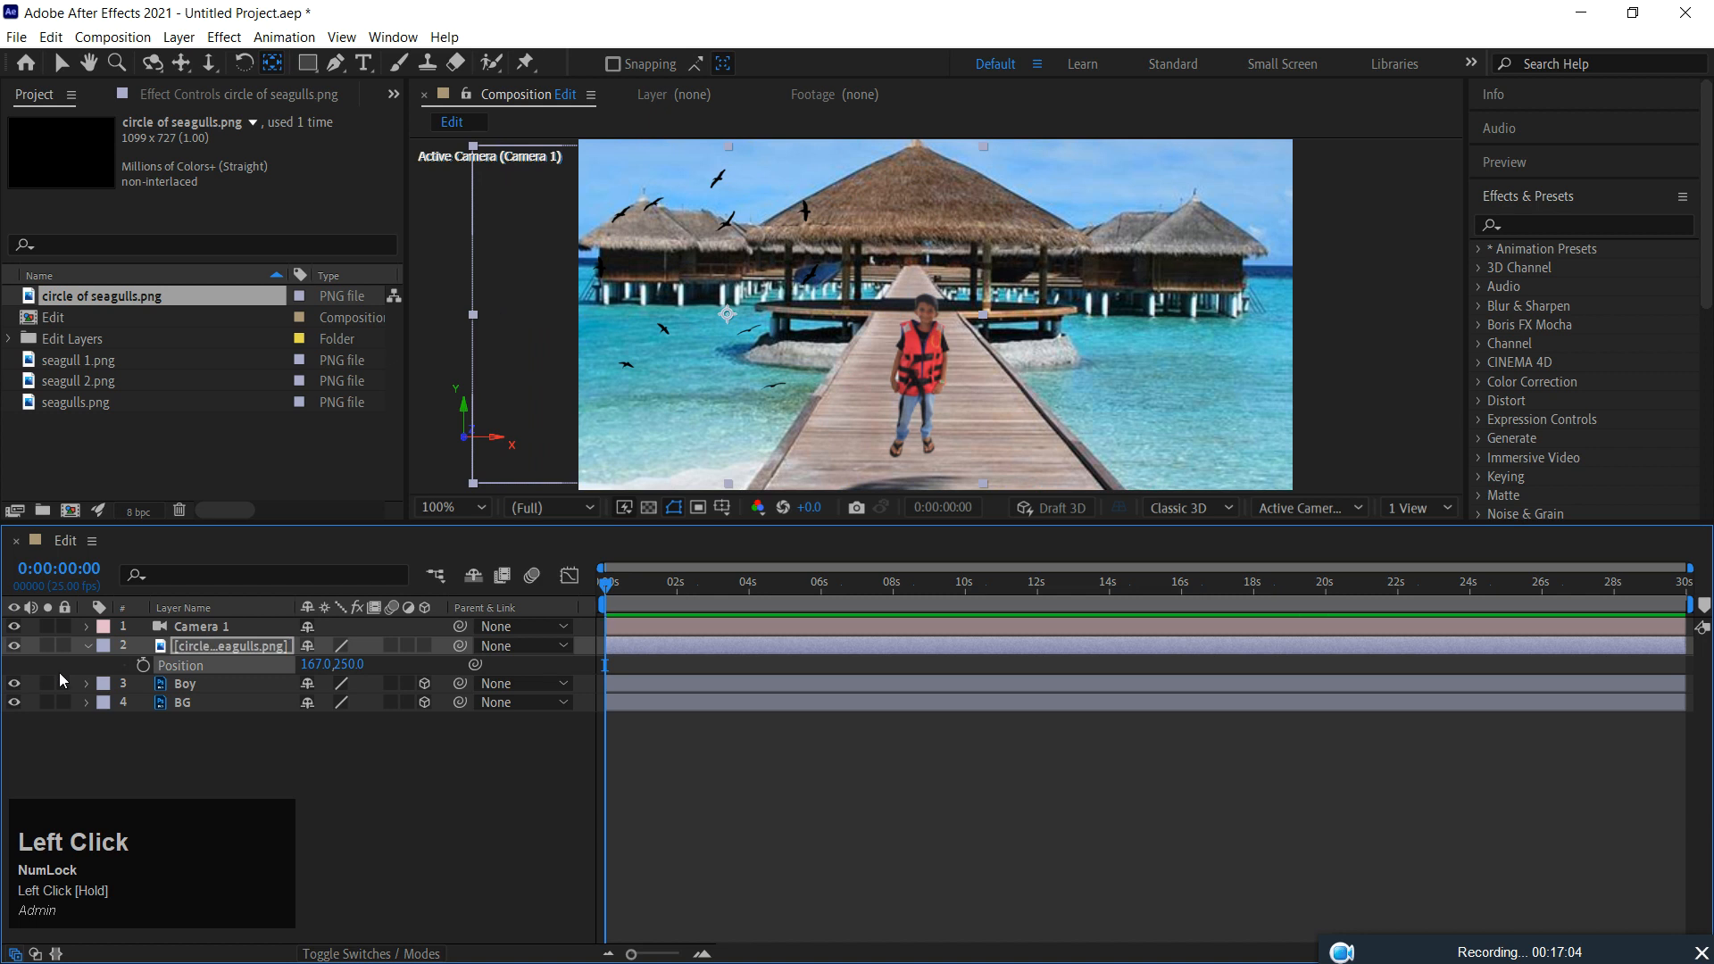
Duplicate the circle of seagulls layer and move the copy to position 584, 250
click(217, 631)
click(213, 646)
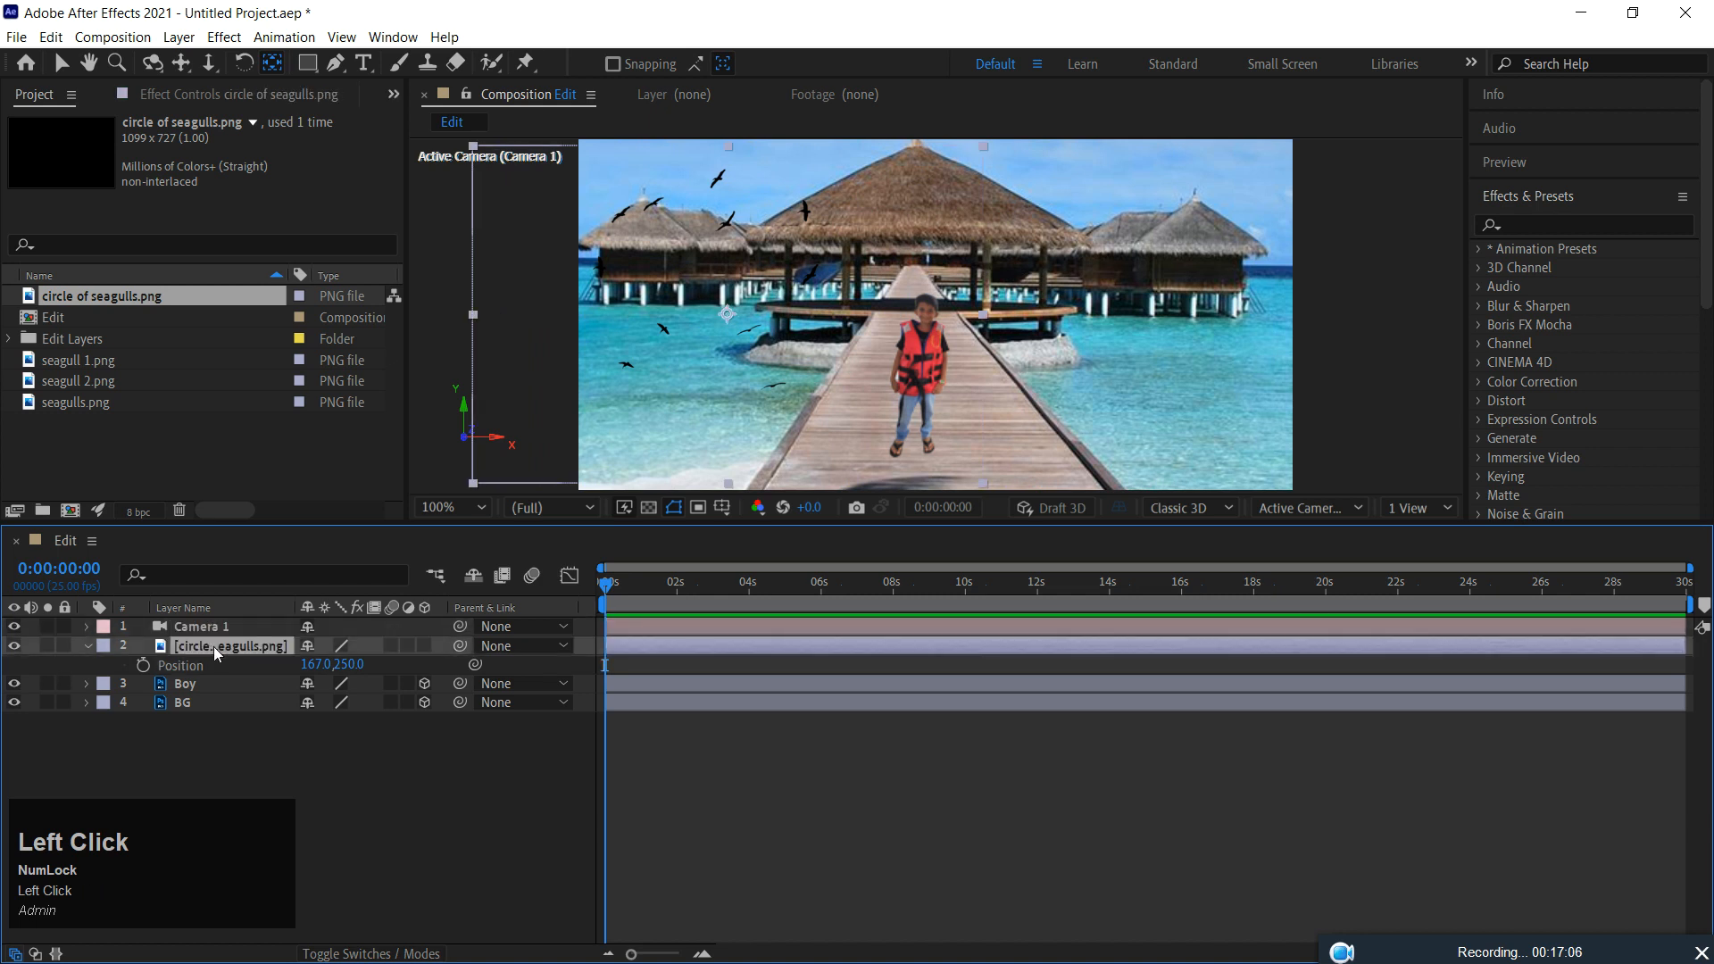
key(ctrl+d)
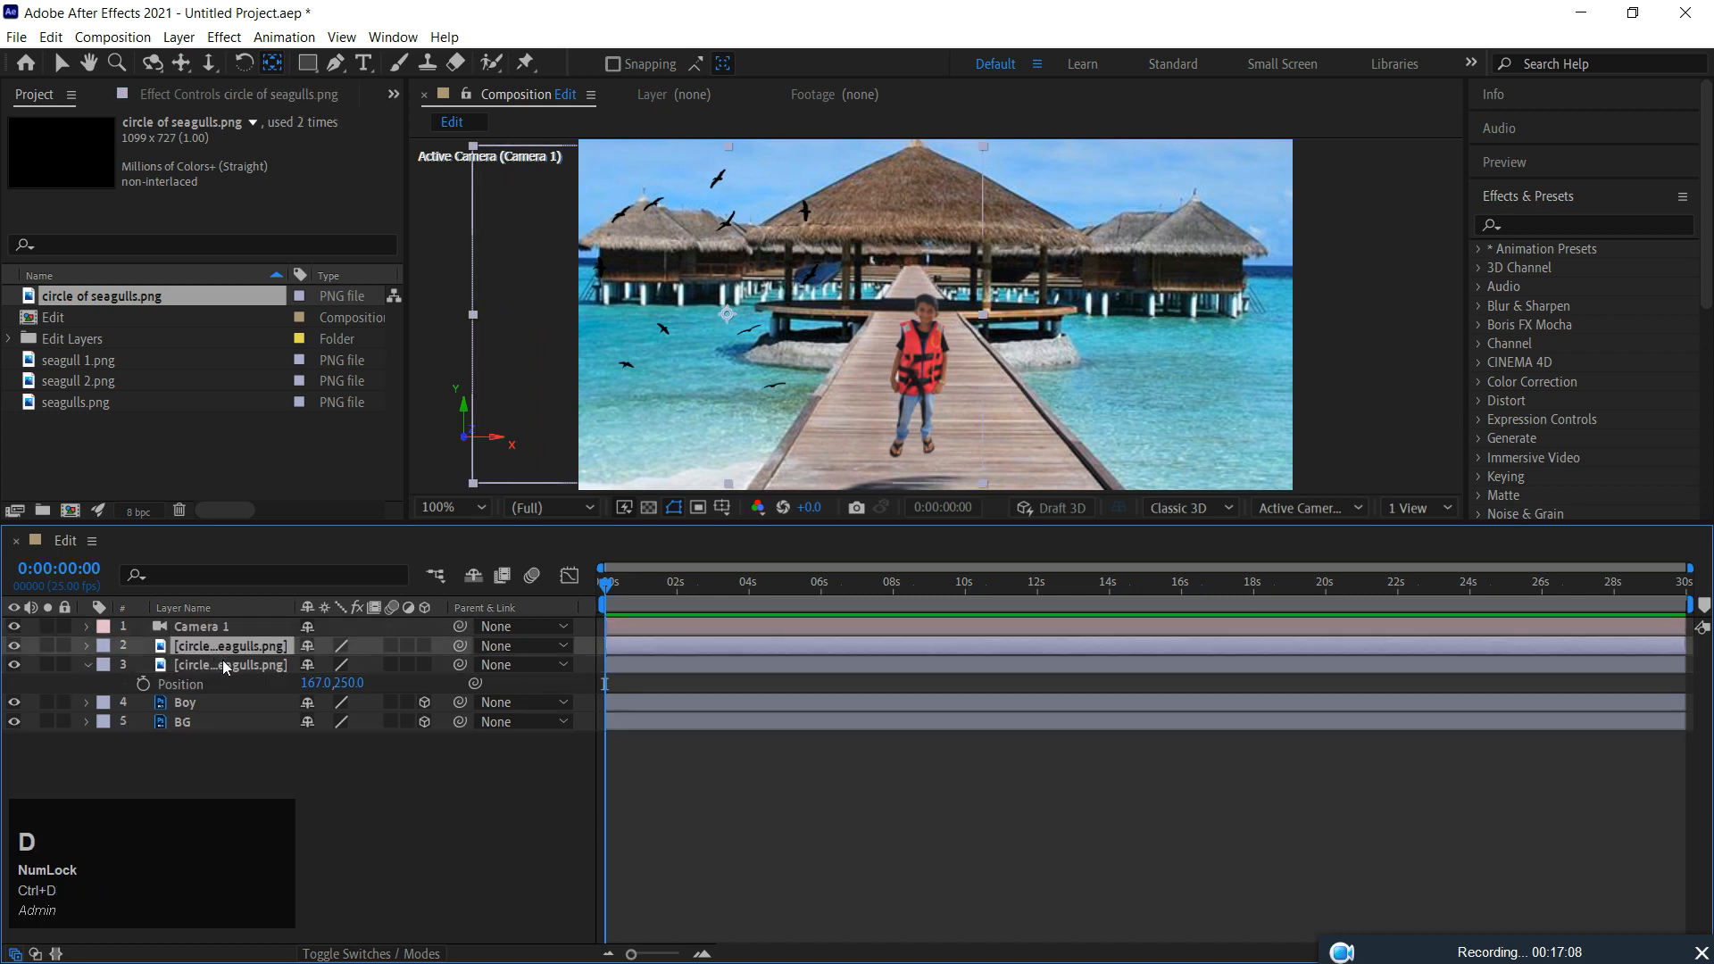
key(p)
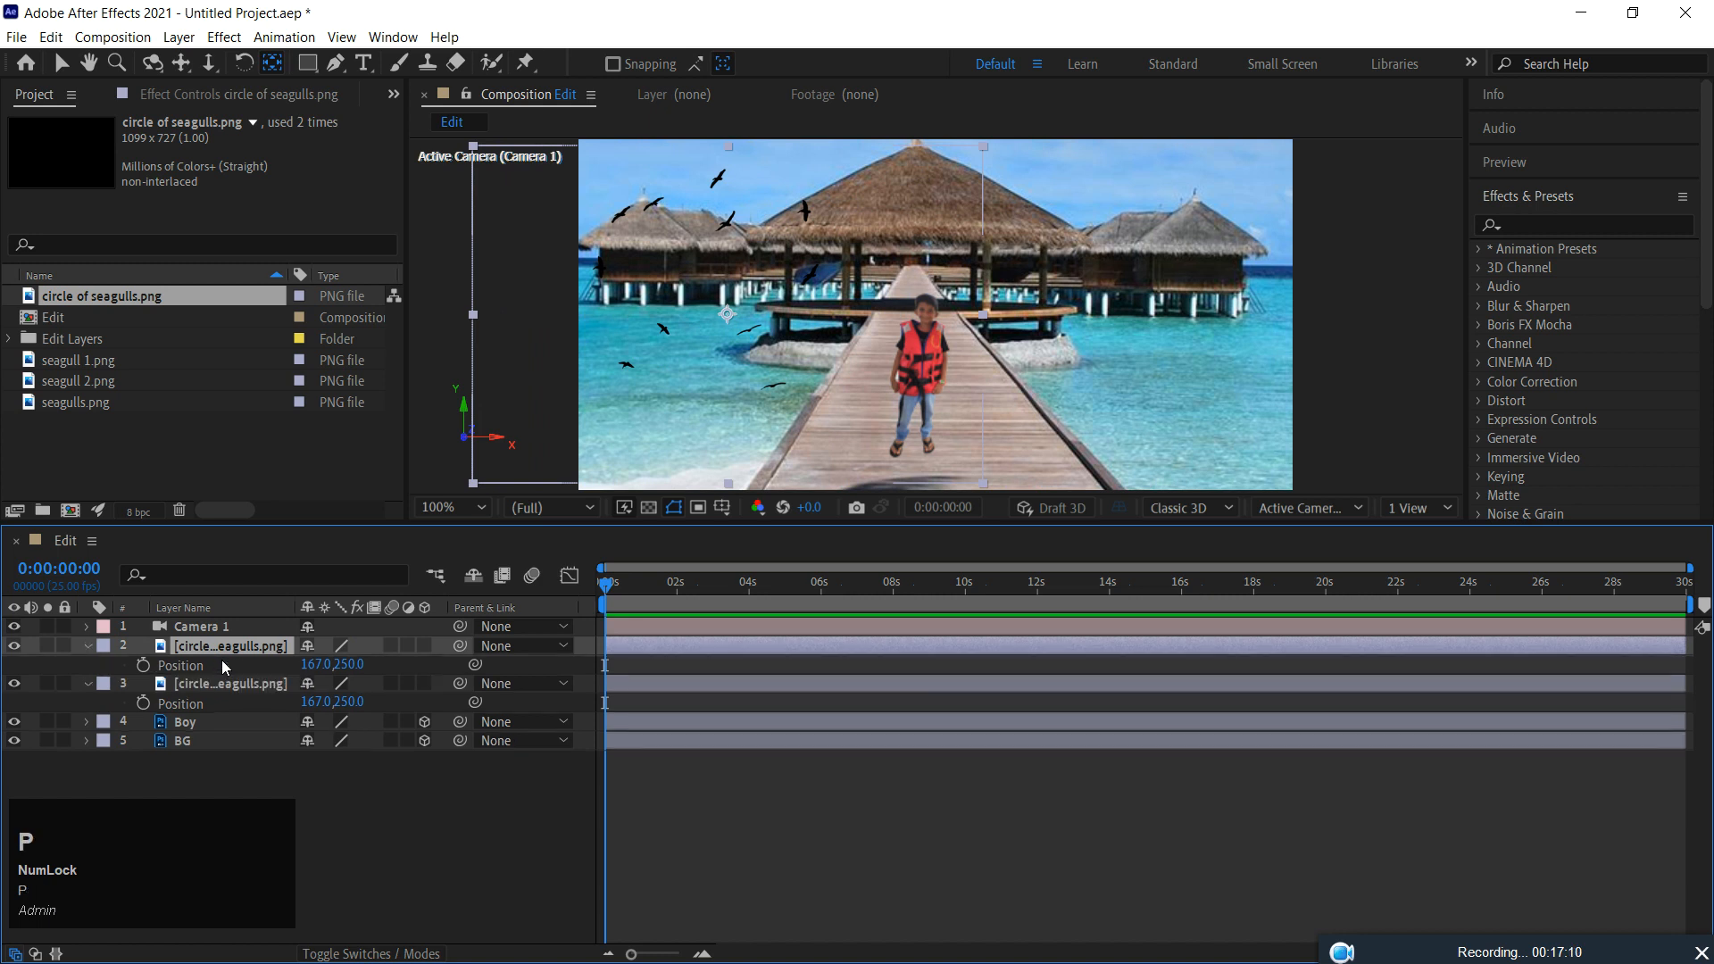
click(312, 667)
drag(313, 666, 749, 628)
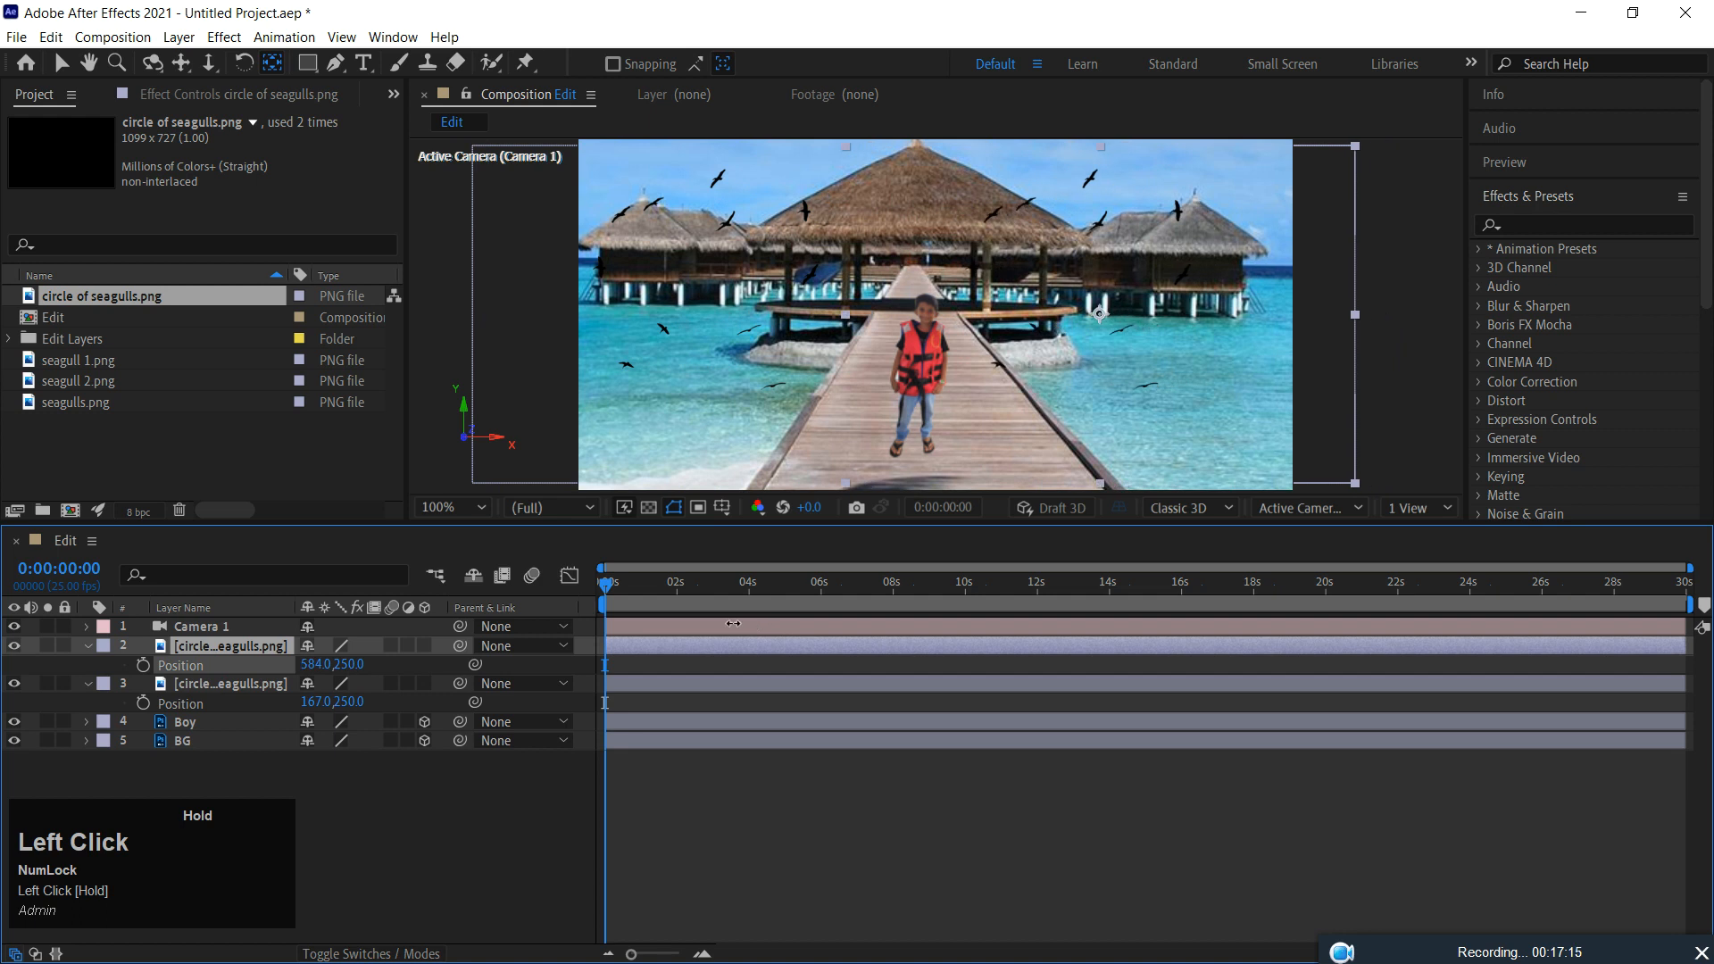
click(191, 721)
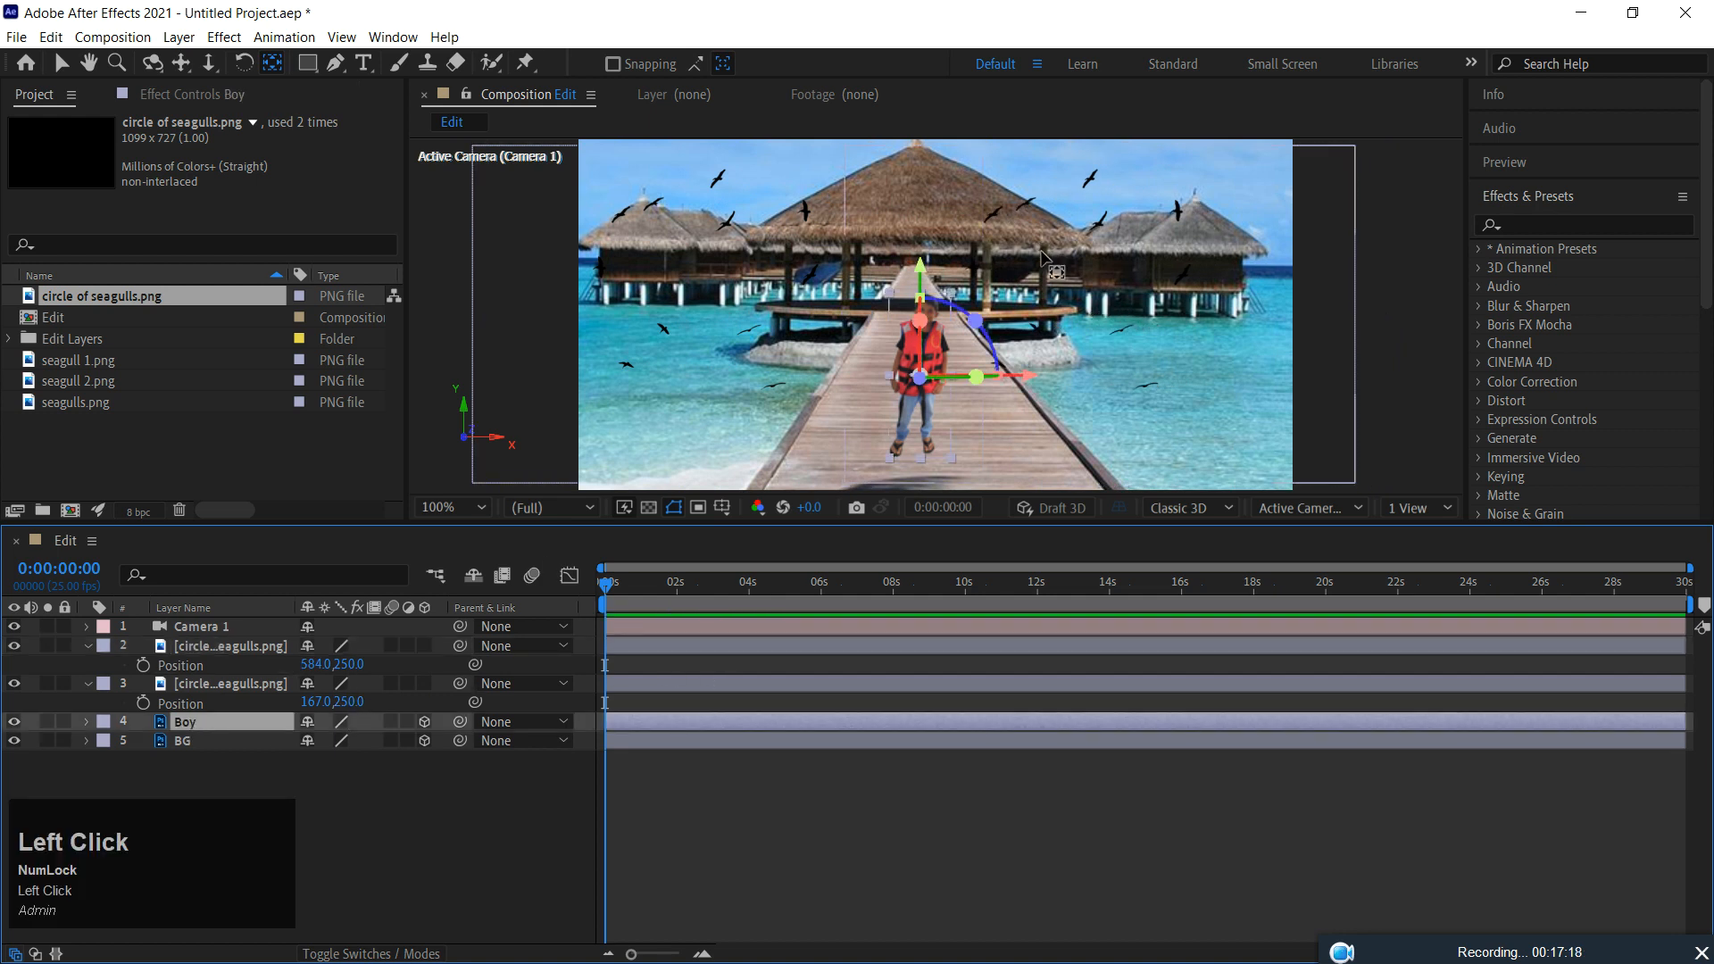
click(1083, 245)
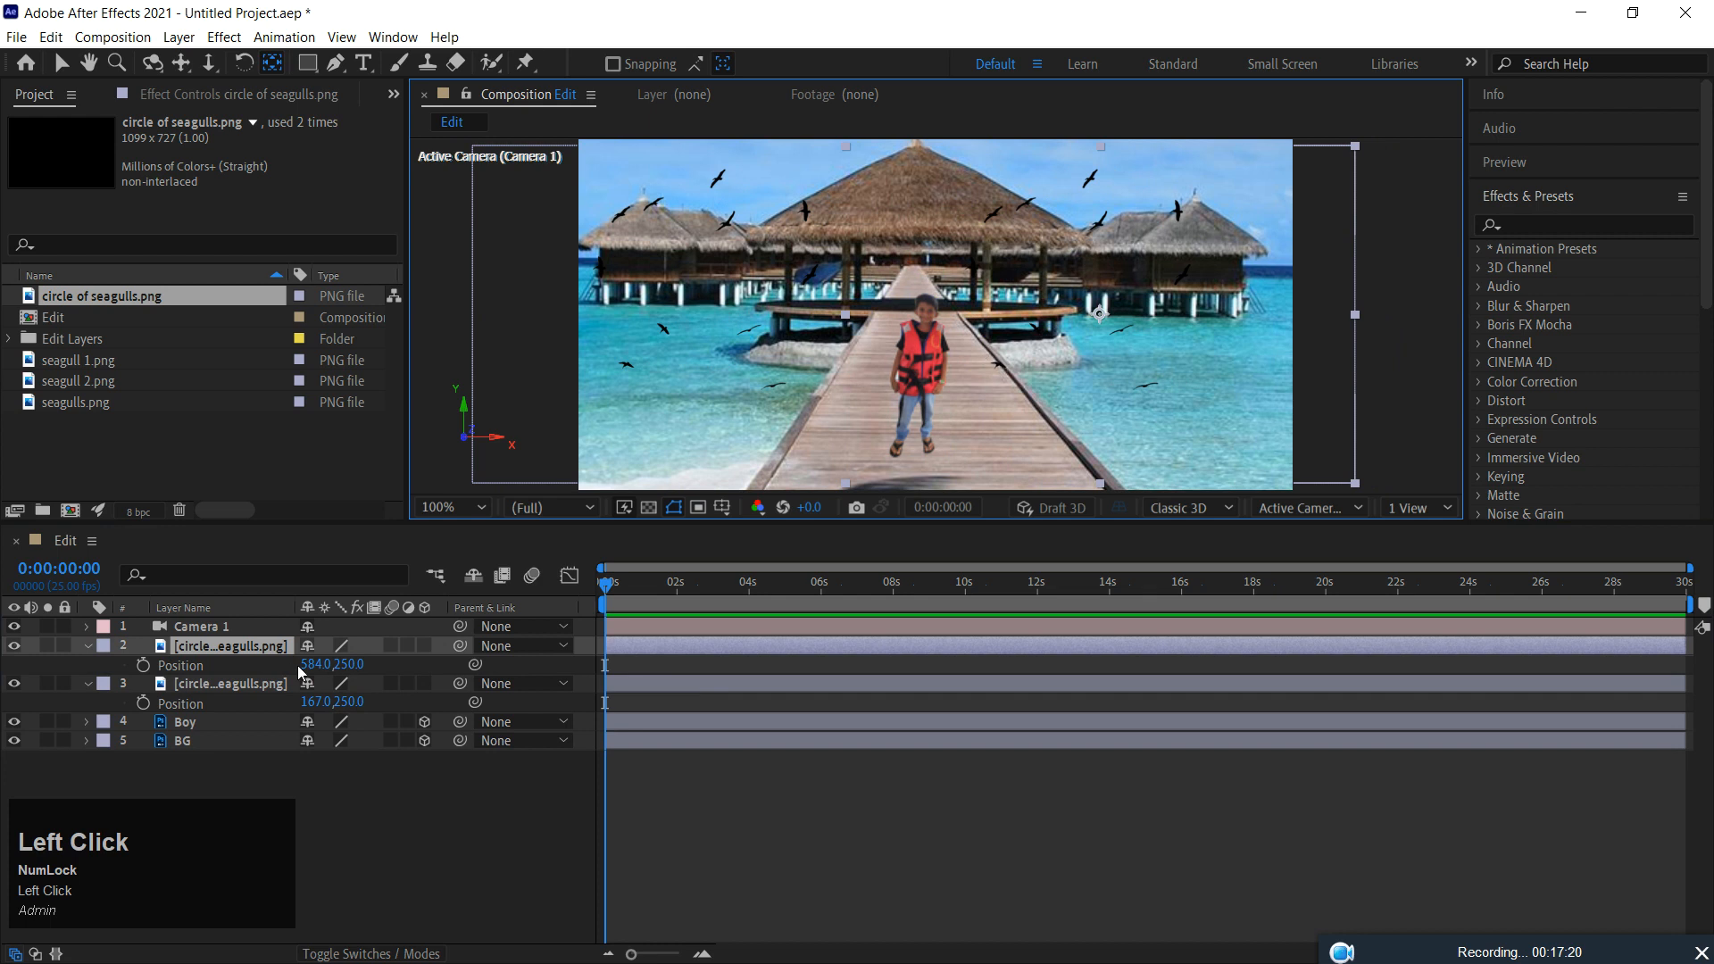
Add seagull 1.png beneath Camera 1, scale it to 23% and place it on the left side of the picture
click(77, 361)
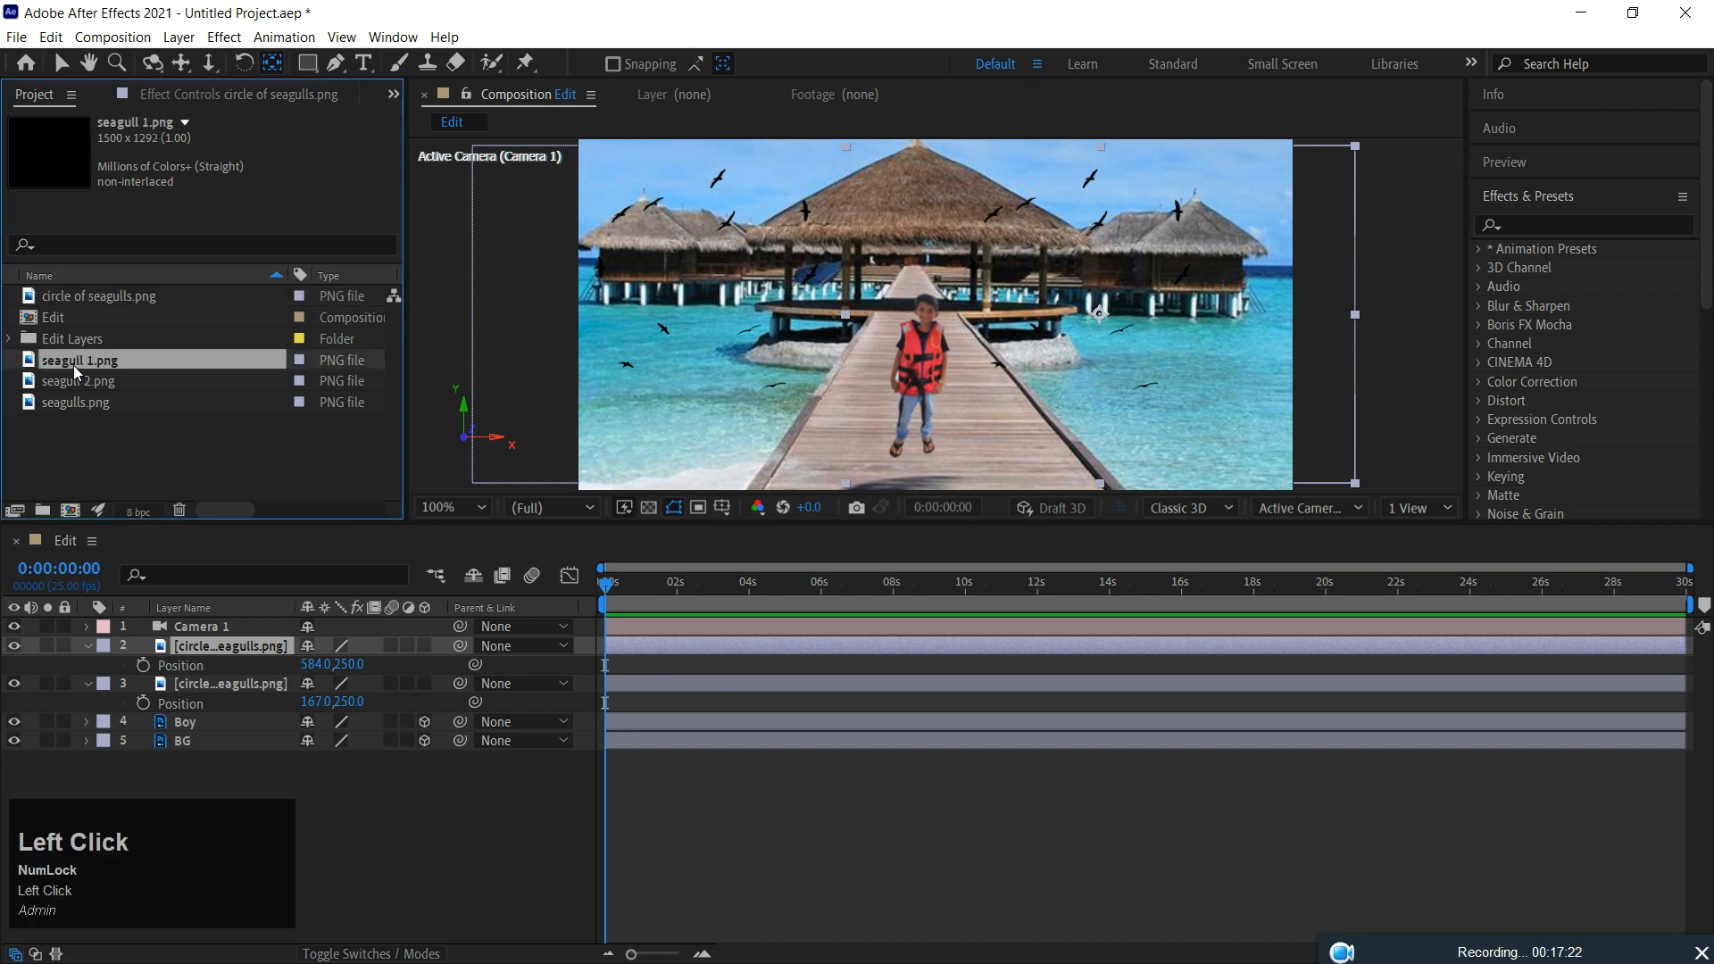
double_click(33, 362)
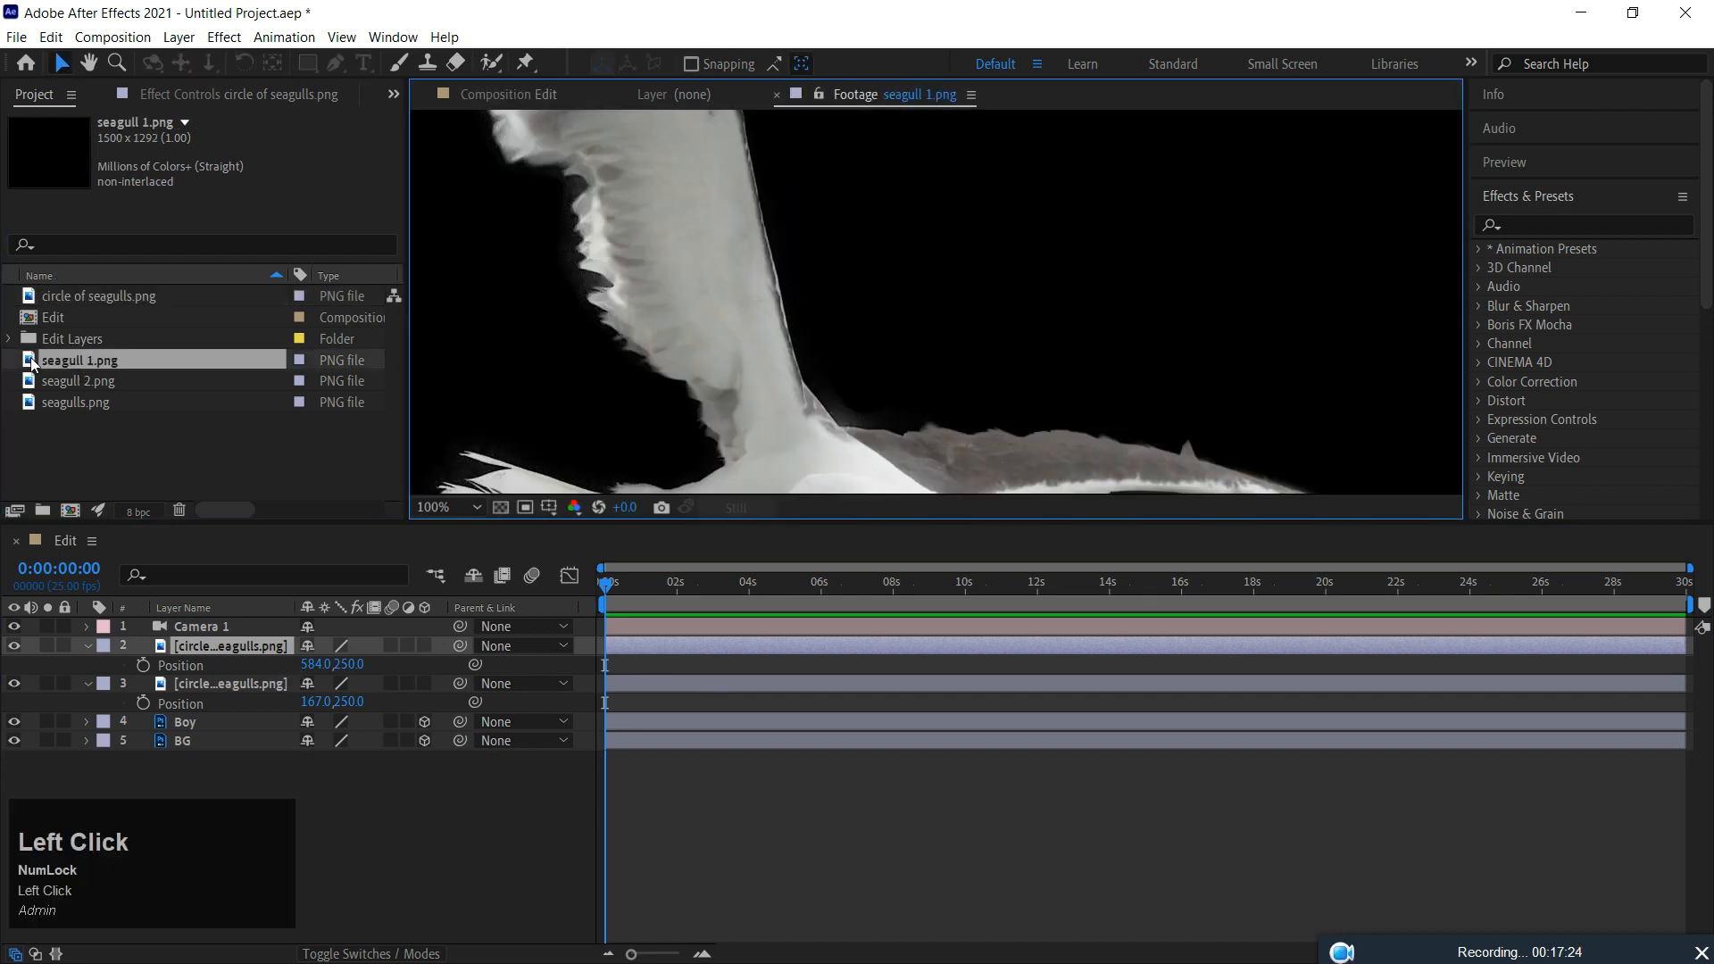
drag(34, 366, 161, 646)
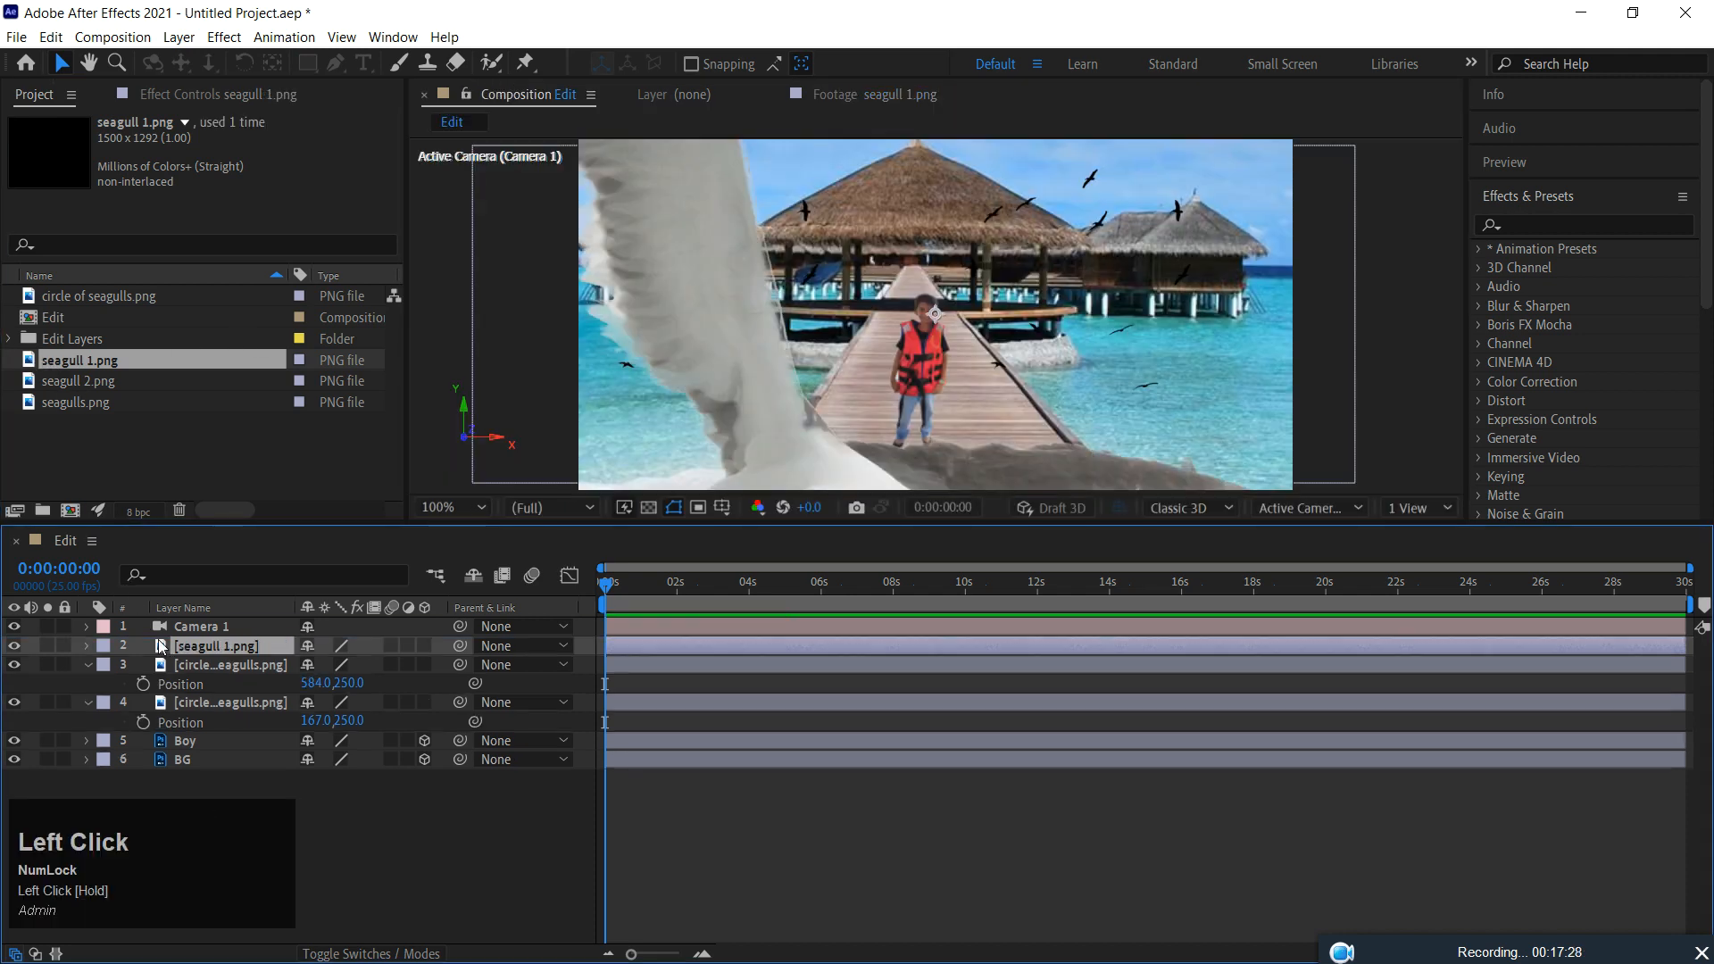
click(239, 653)
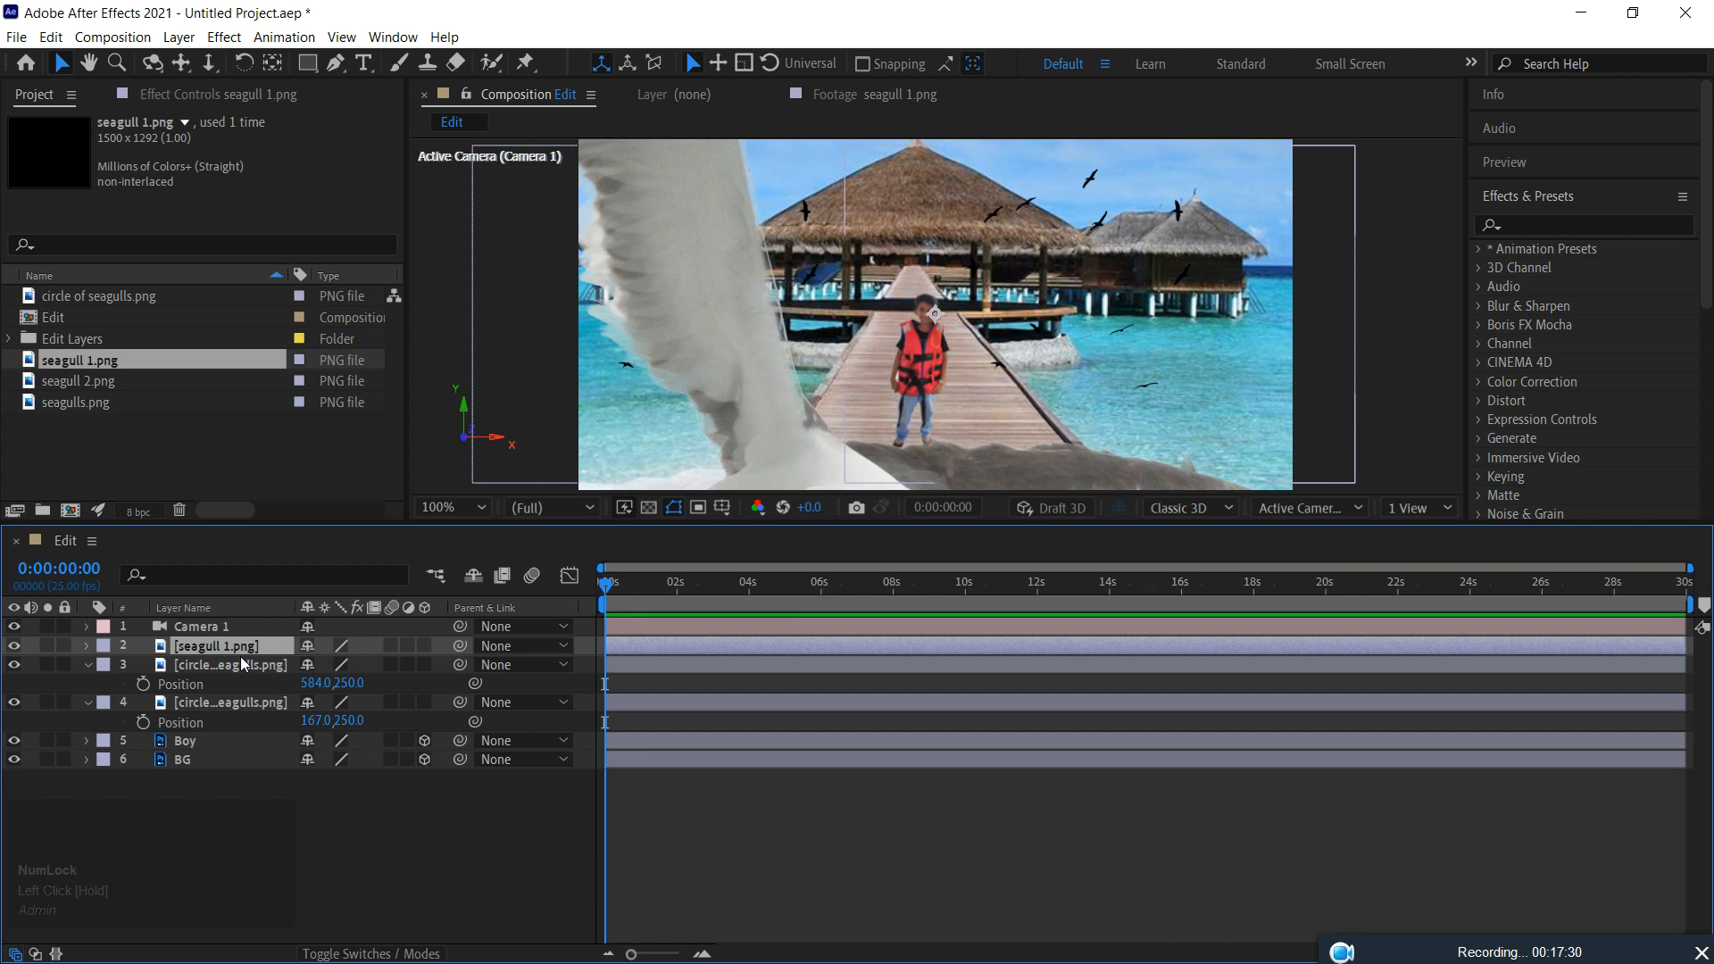
key(s)
drag(332, 665, 243, 665)
drag(902, 379, 724, 348)
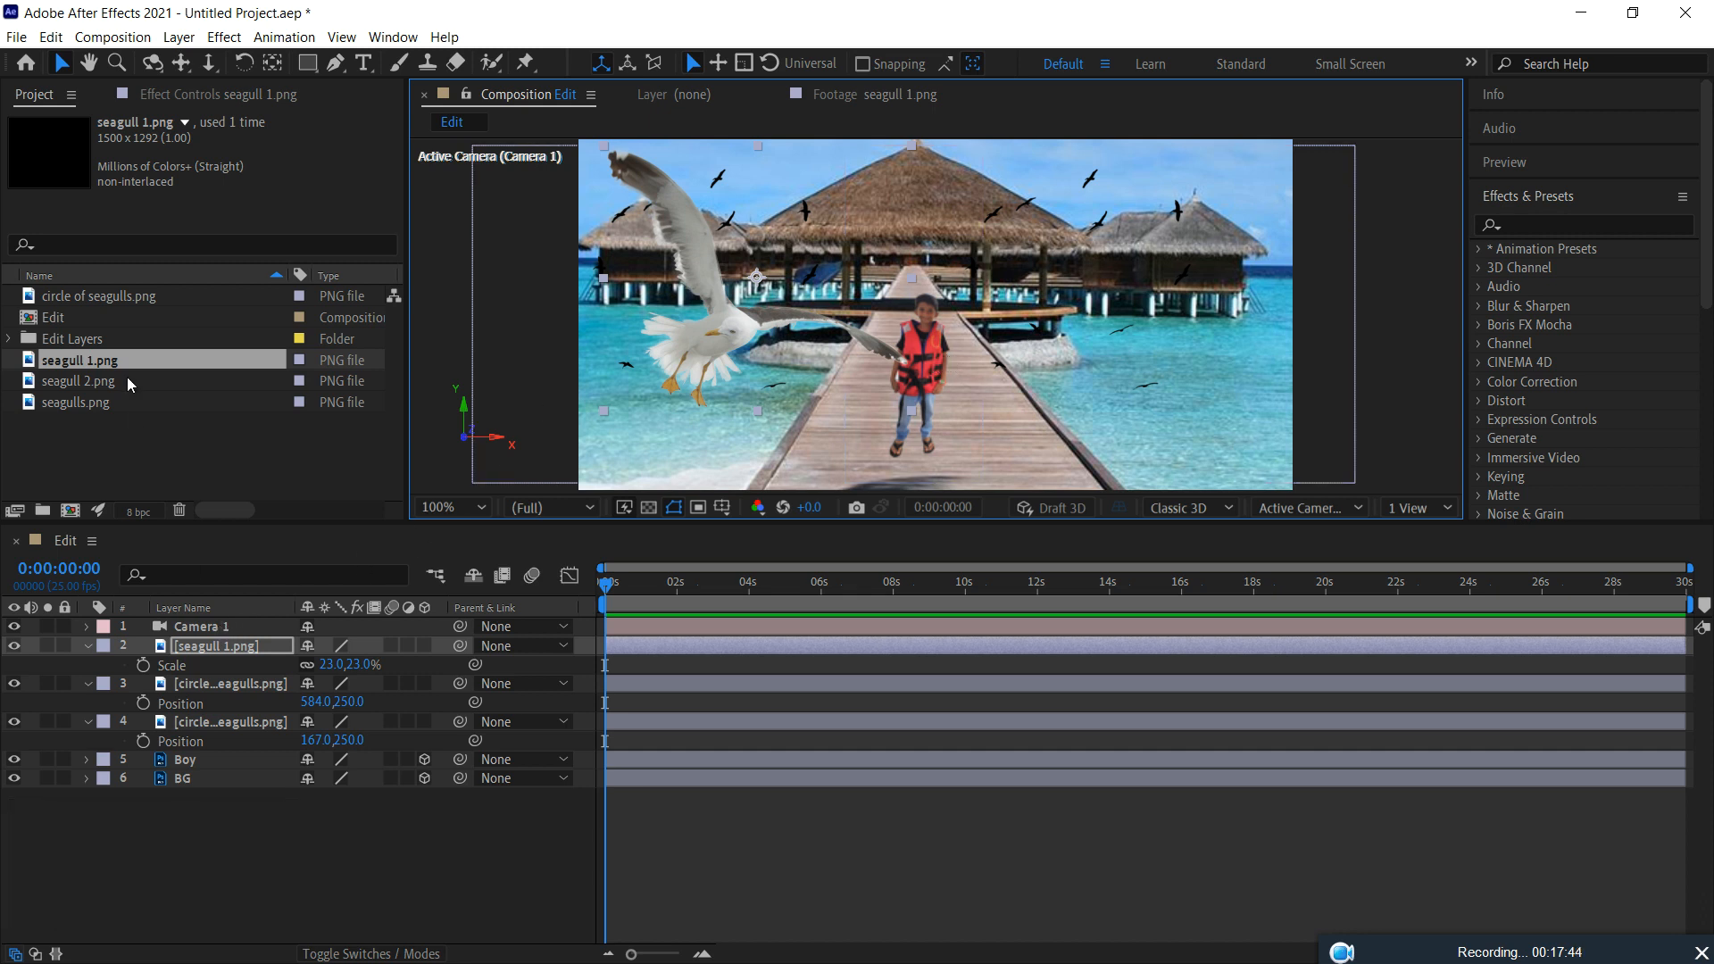
Add seagull 2.png beneath Camera 1 and move it to position 686, 119
drag(104, 382, 198, 638)
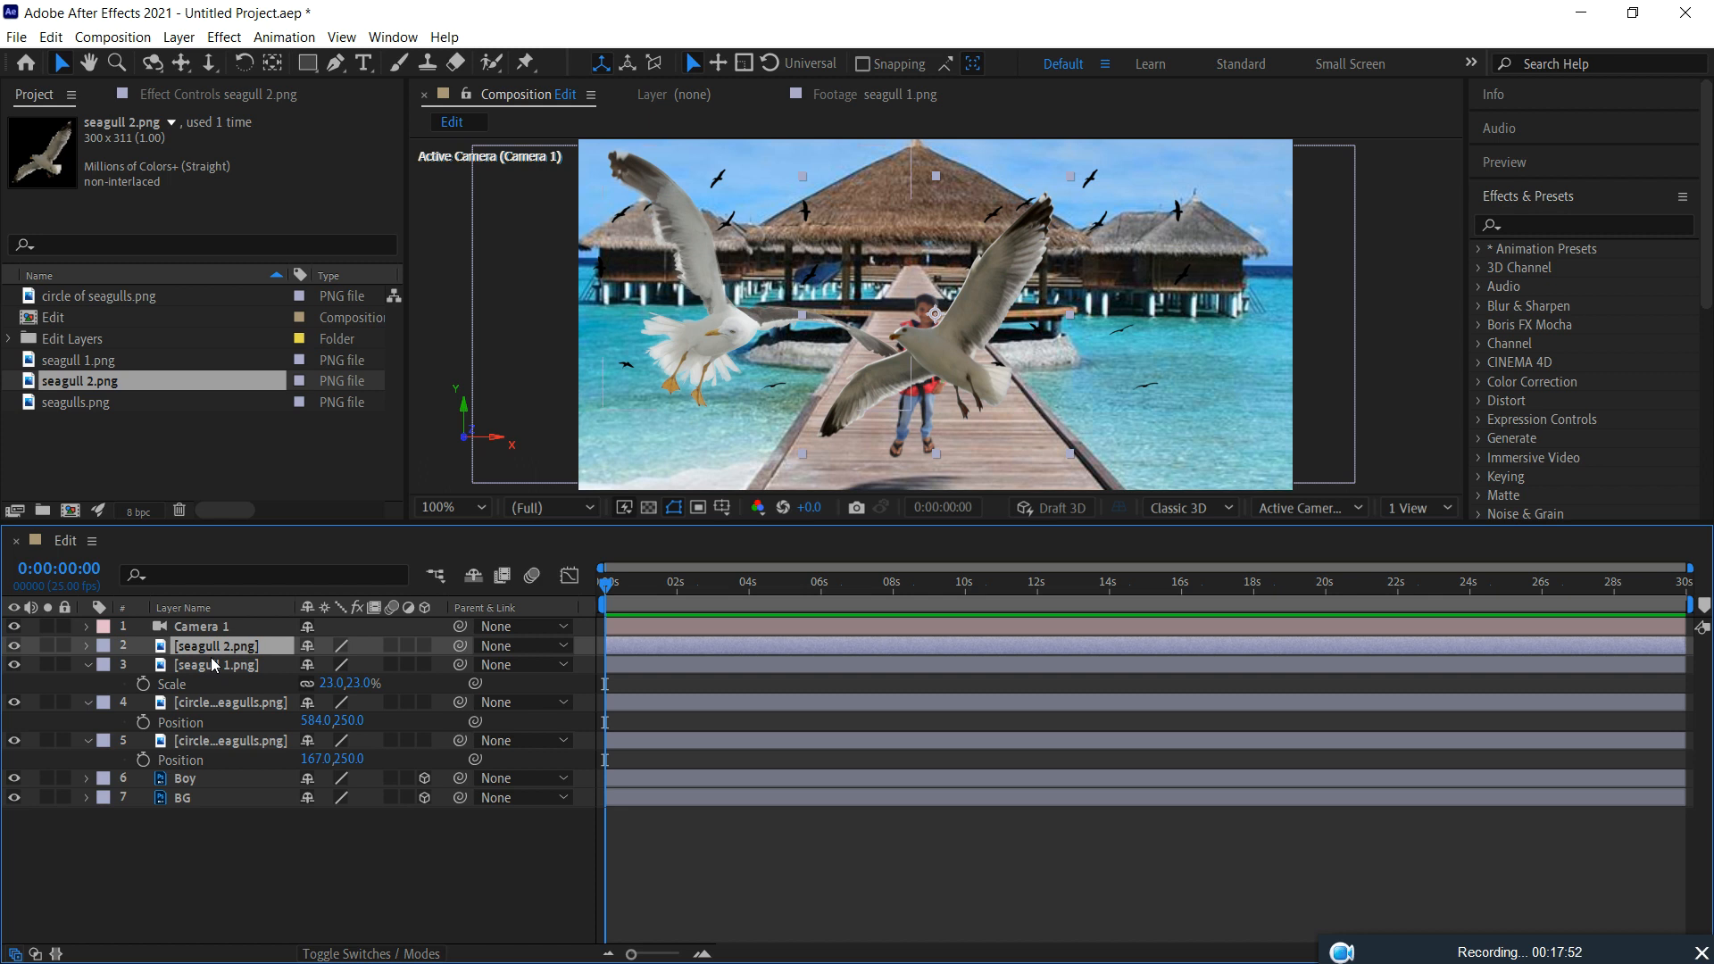
key(p)
drag(313, 664, 612, 655)
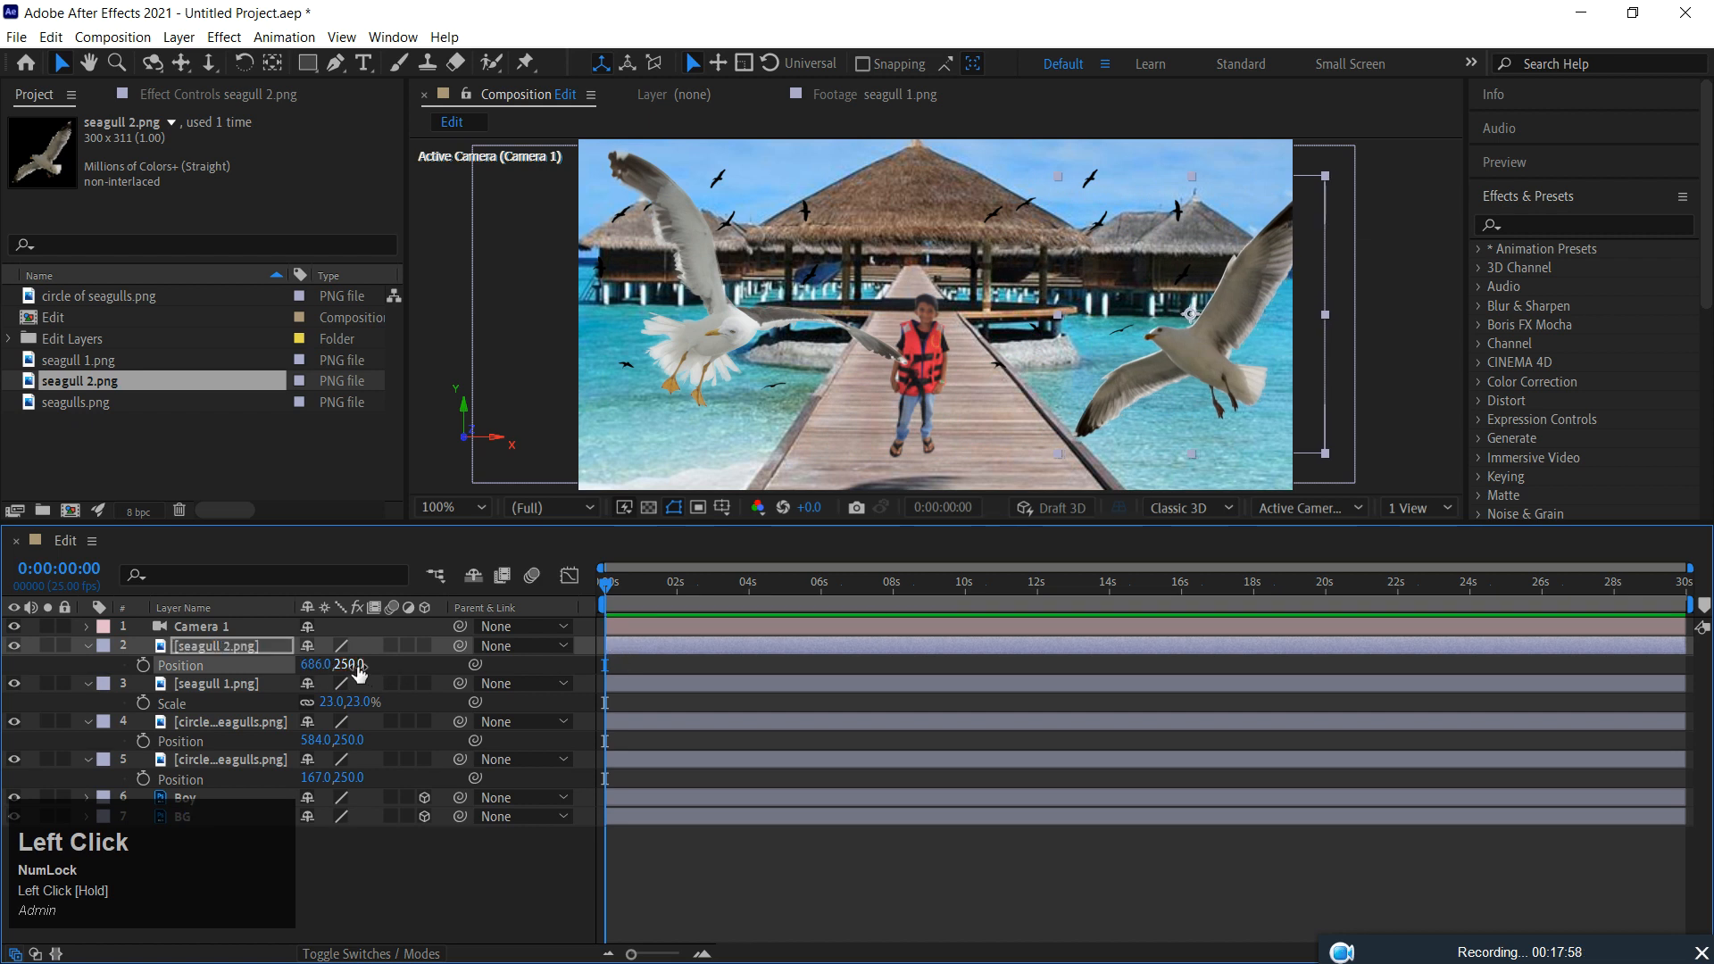
drag(359, 672, 219, 660)
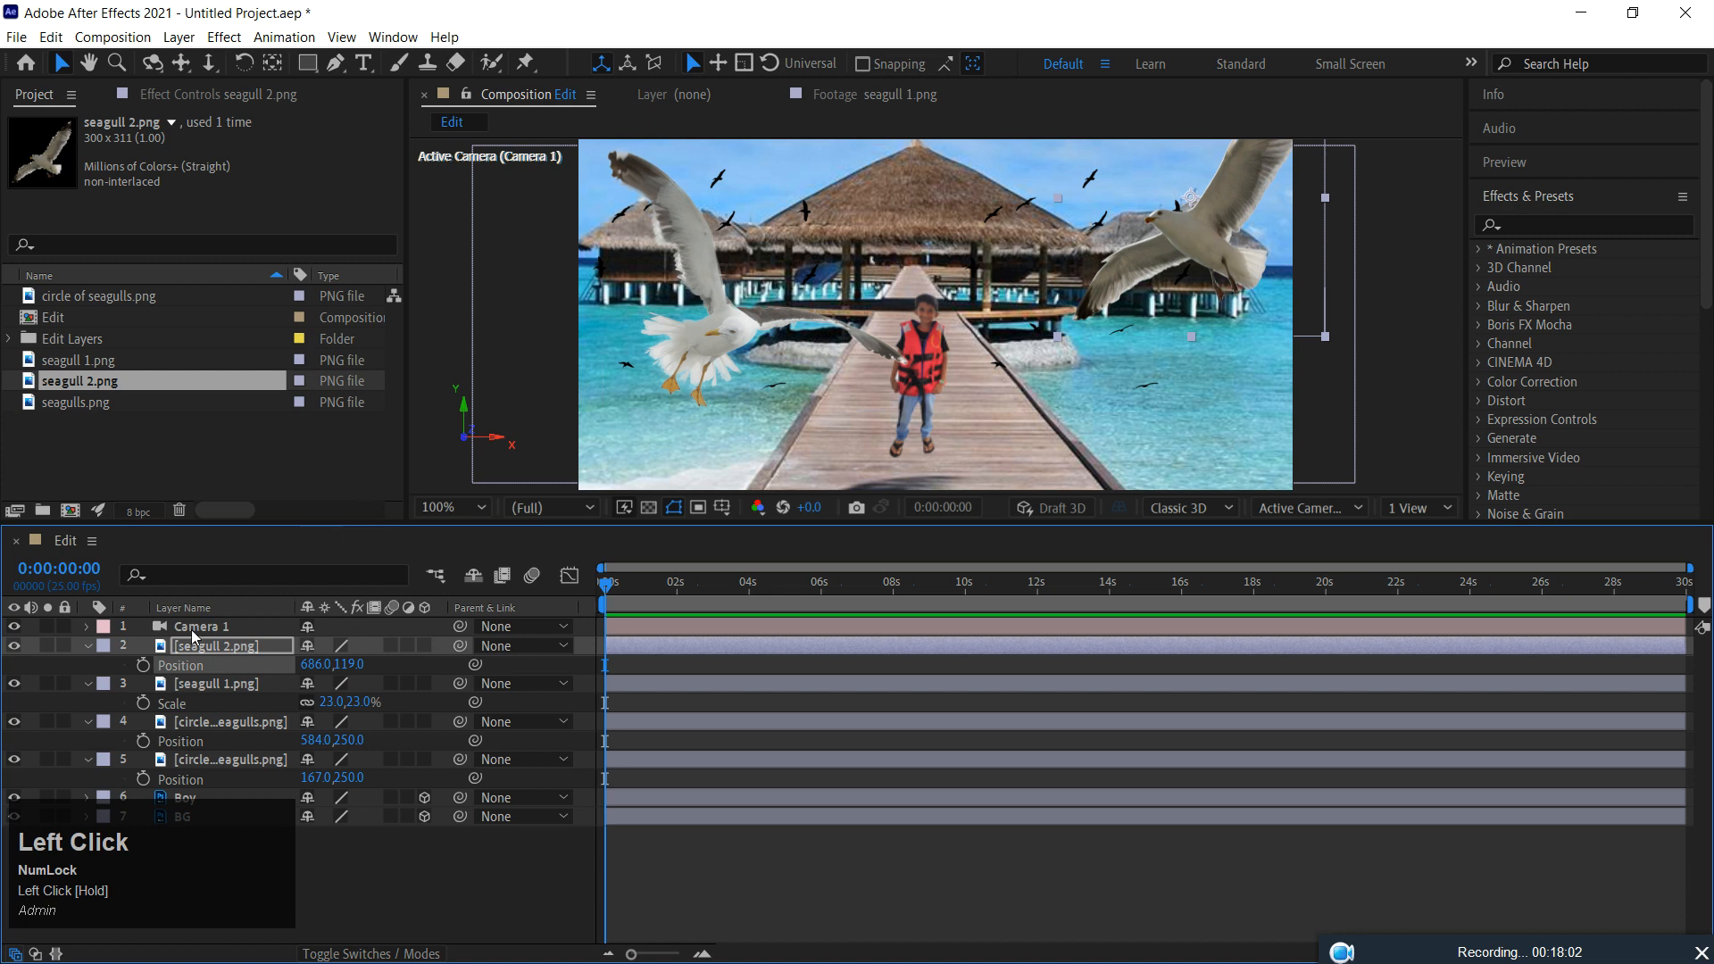
Add seagulls.png to the composition beneath Camera 1 and move it to position 159, 250
click(75, 406)
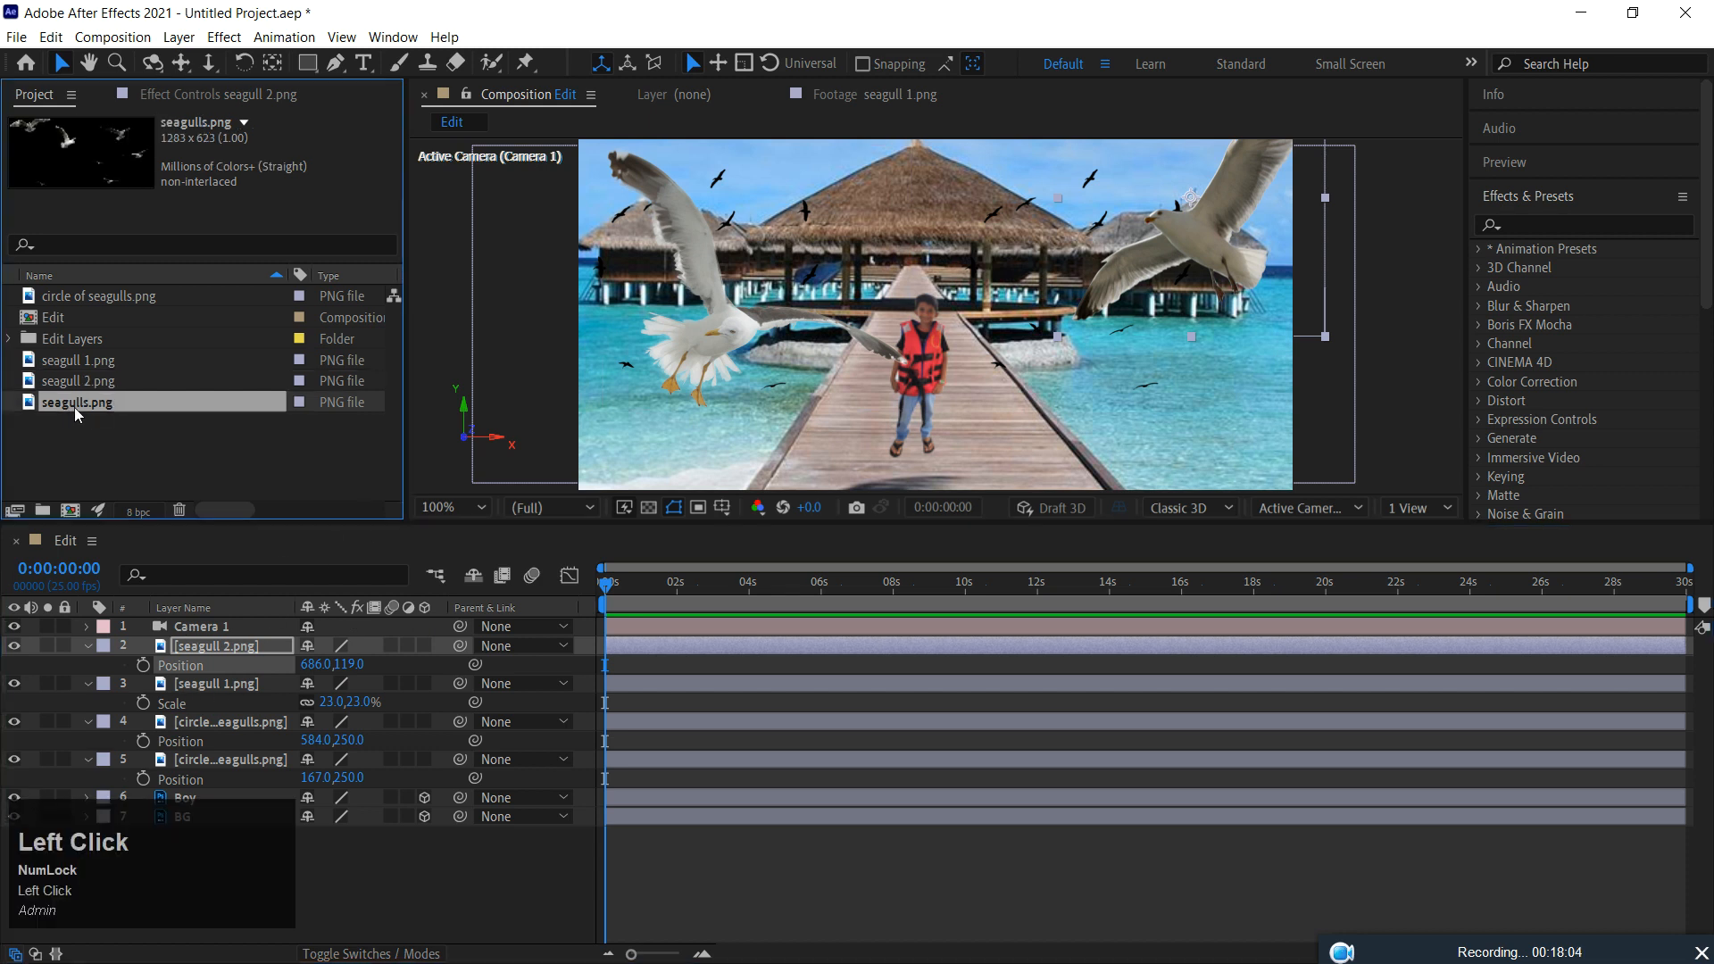
drag(76, 406, 181, 641)
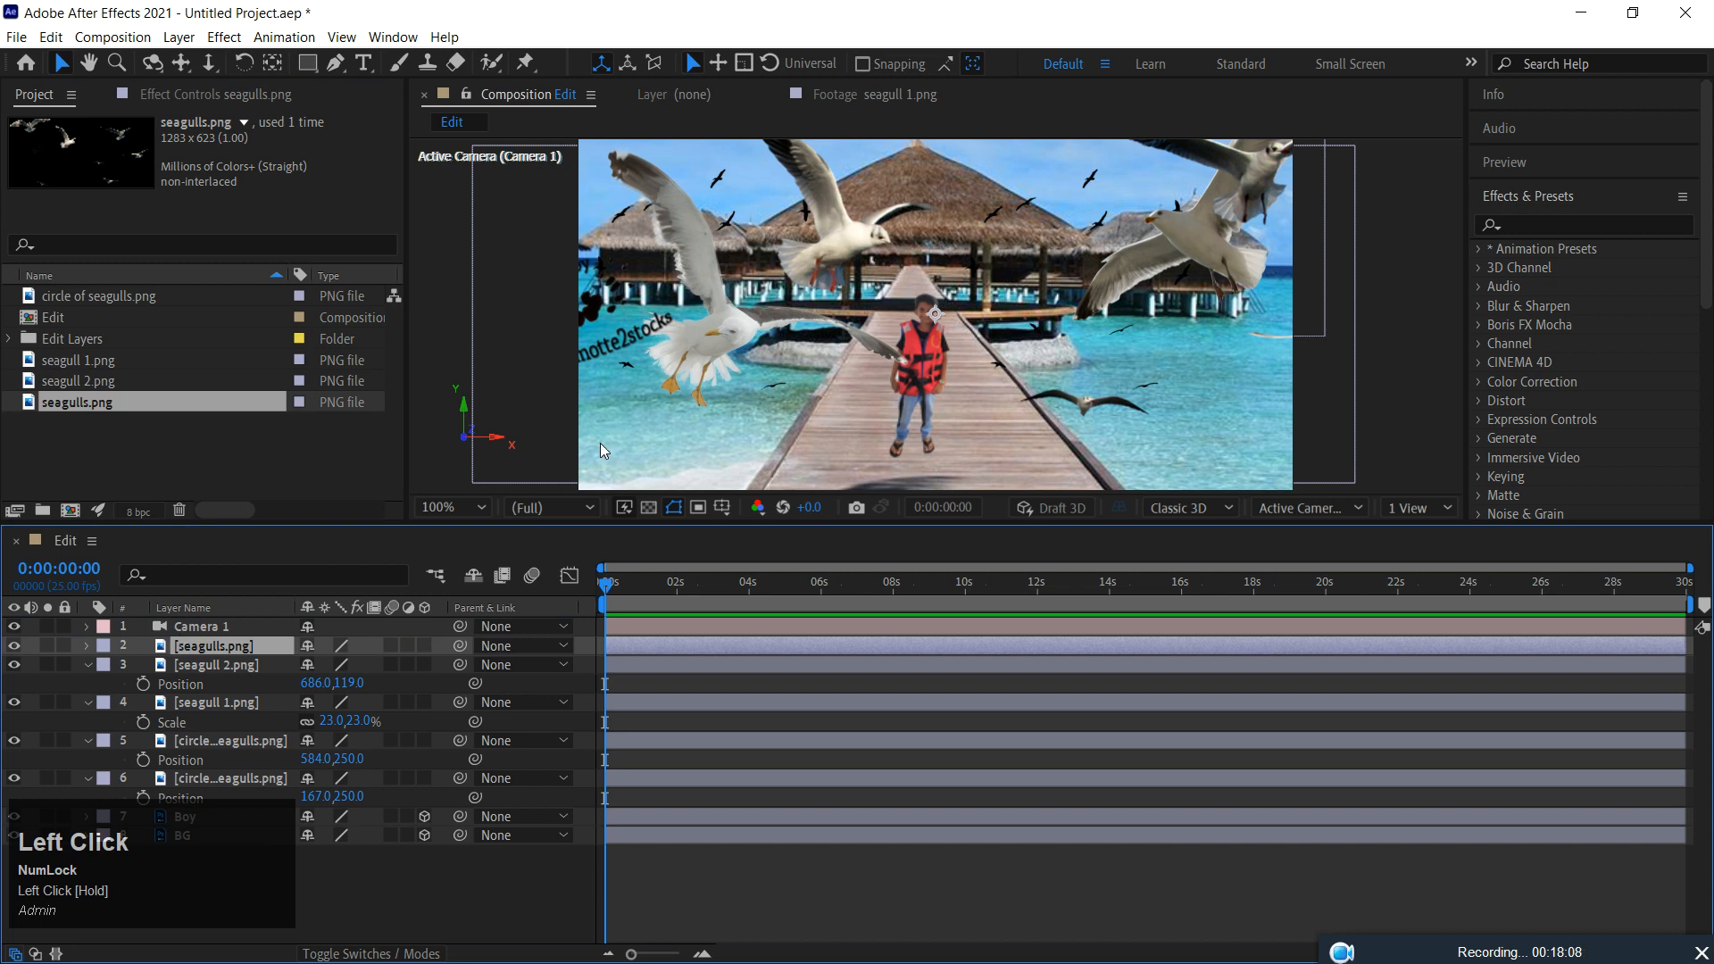
key(p)
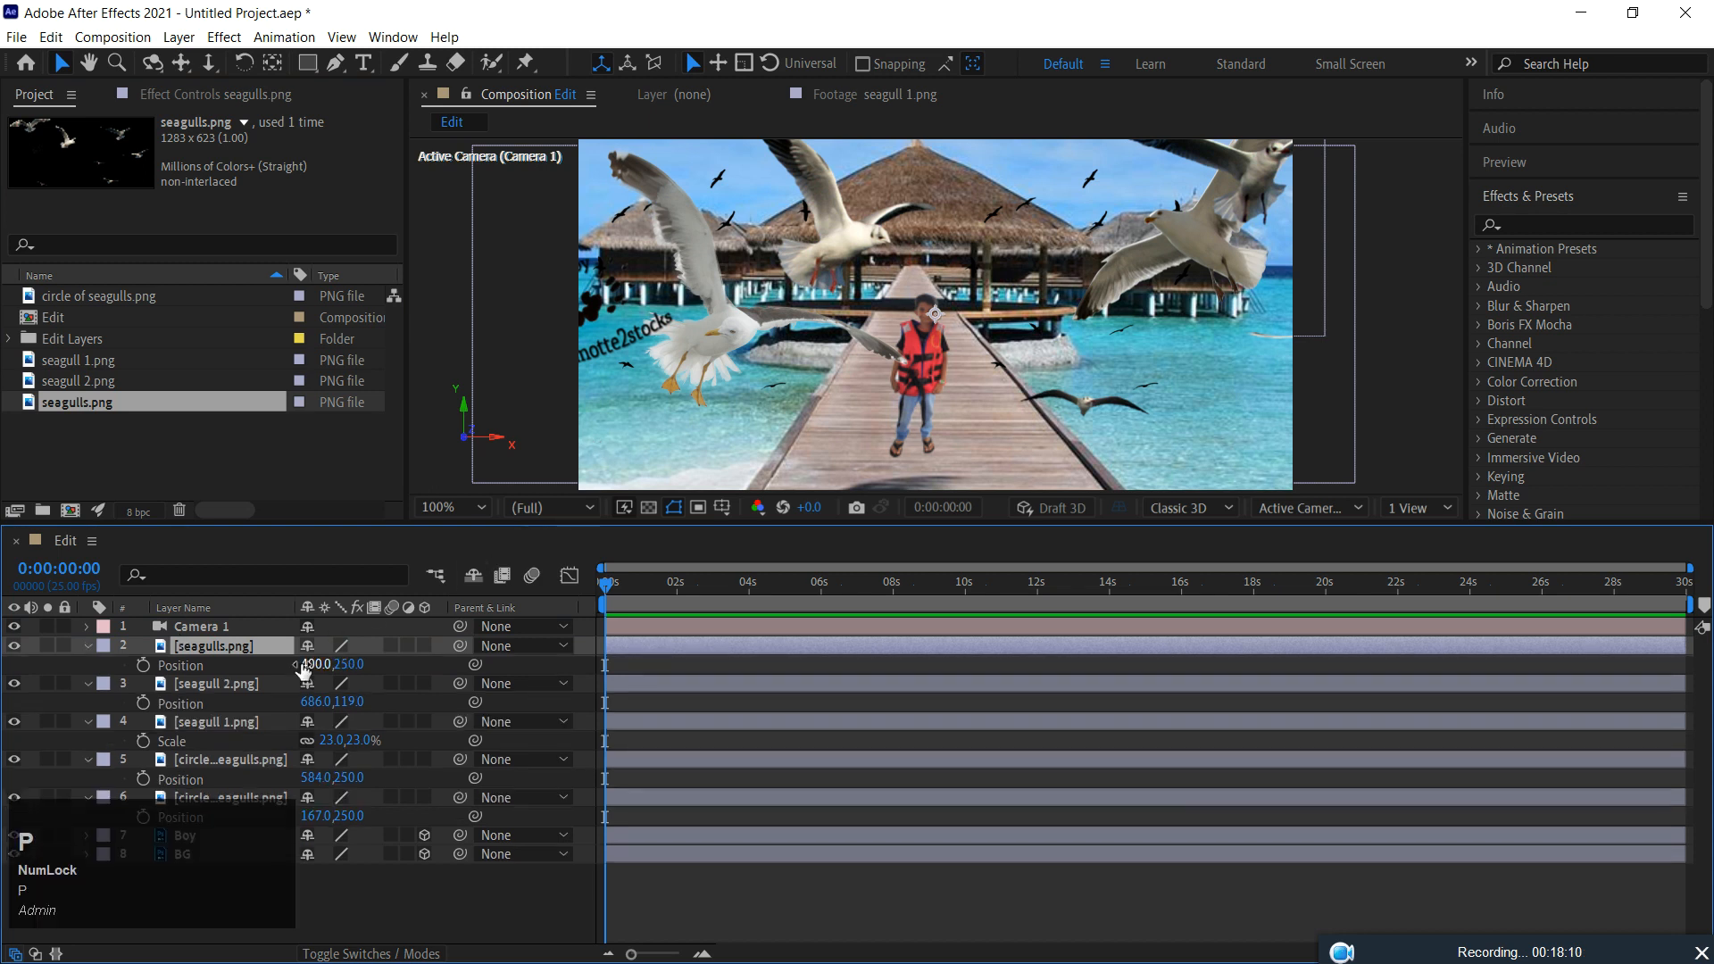
drag(303, 666, 58, 686)
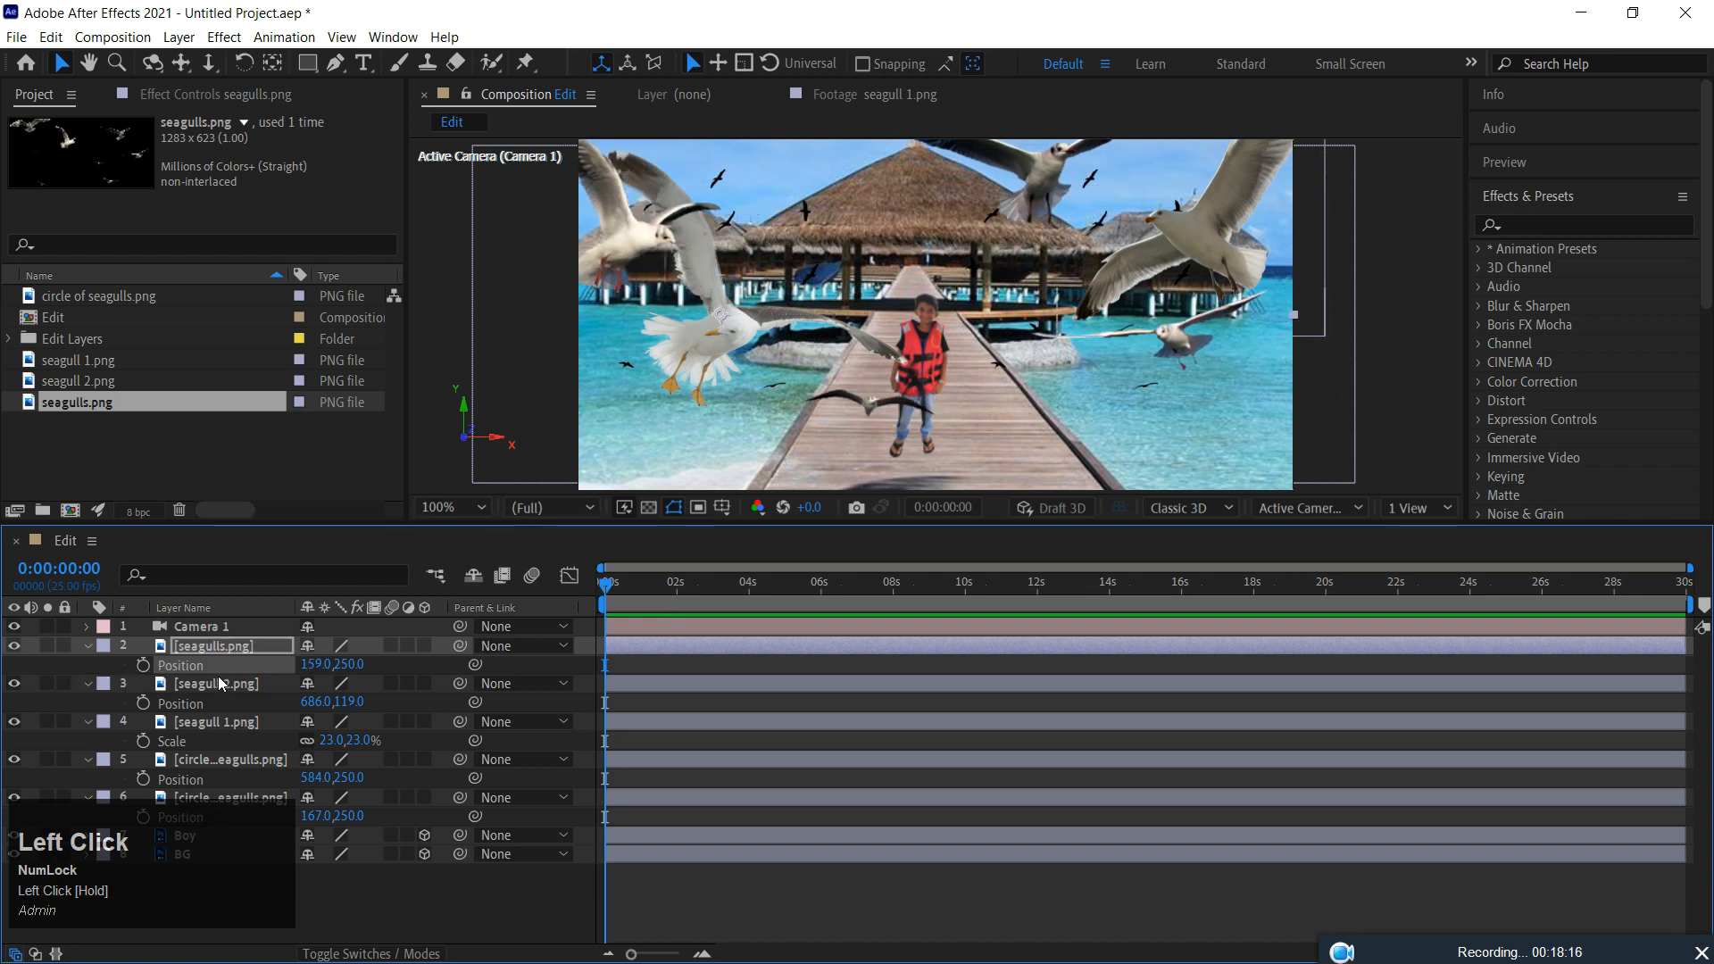
Scale the seagulls.png layer to 74% and shift it to position 205, 250
key(s)
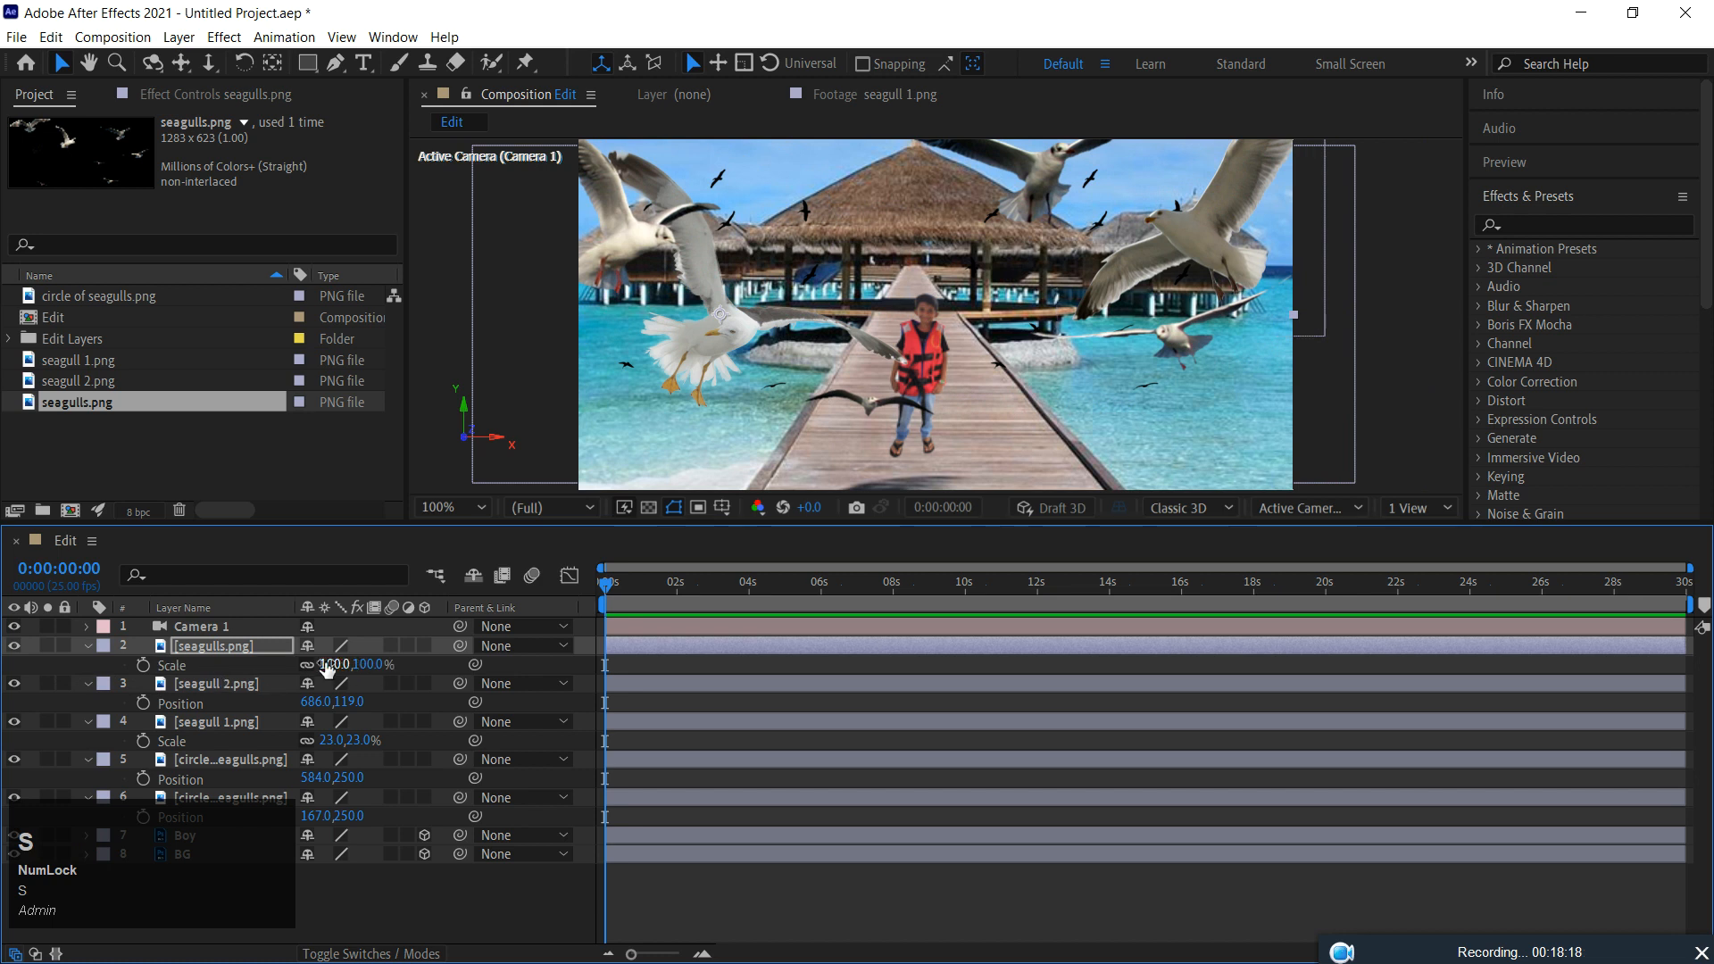
drag(327, 670, 293, 674)
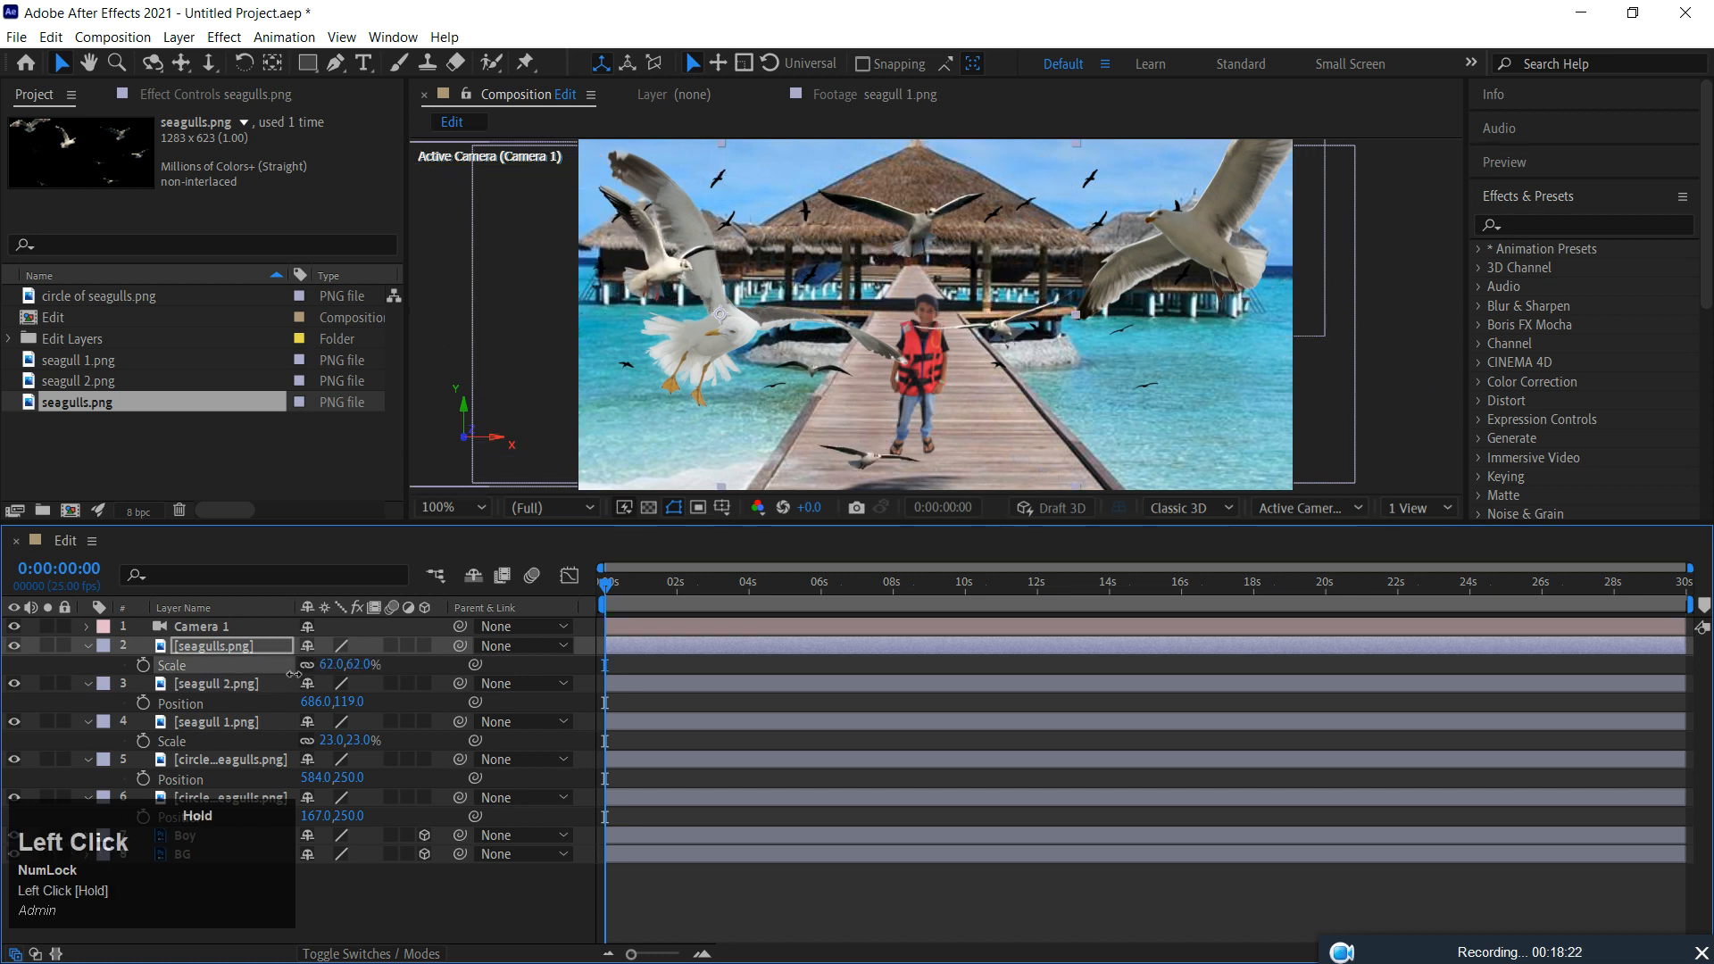
drag(294, 673, 293, 676)
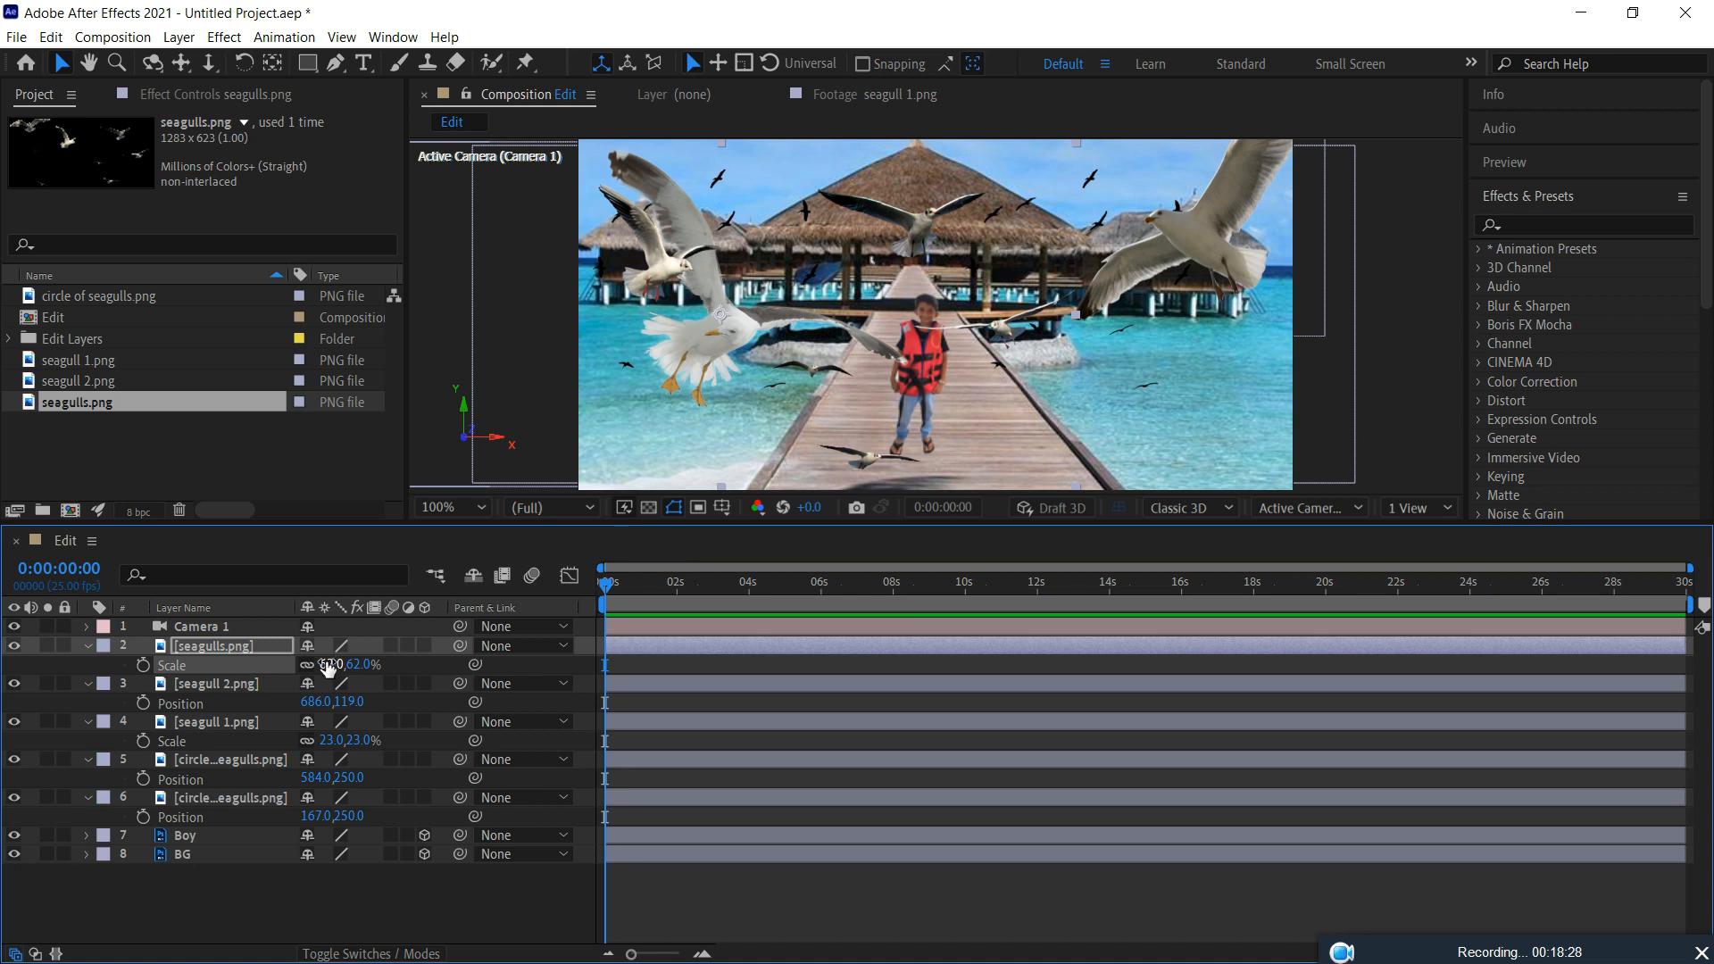
key(p)
drag(323, 667, 376, 671)
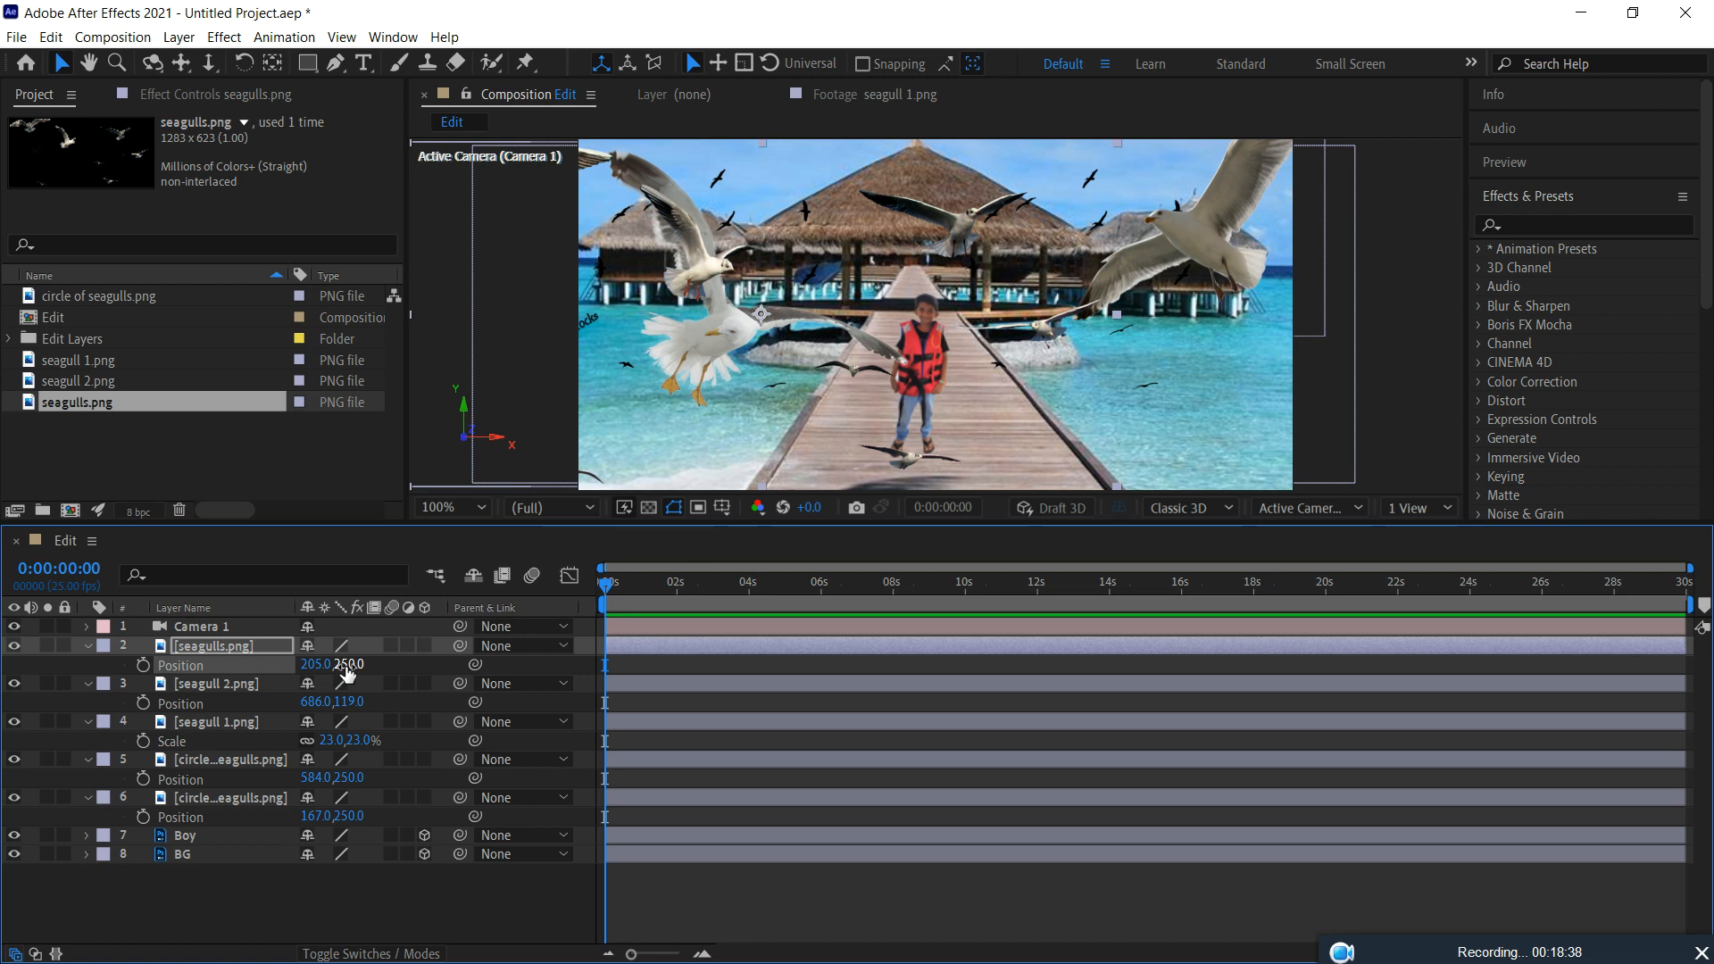
key(s)
drag(329, 665, 343, 668)
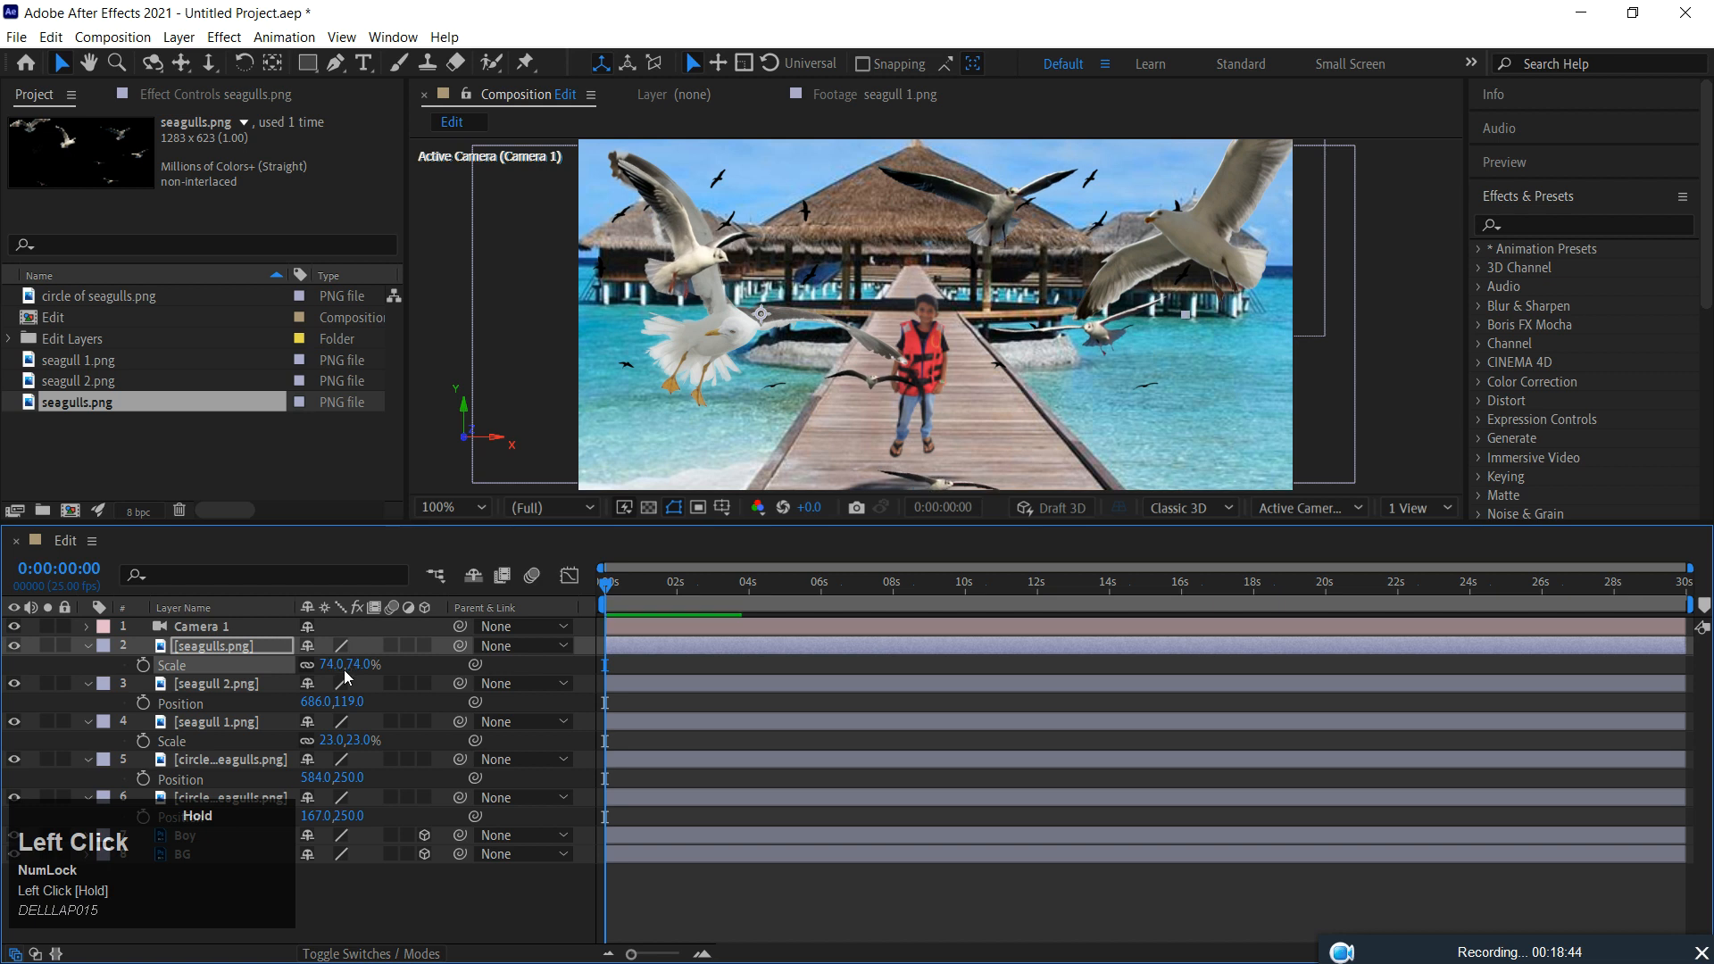
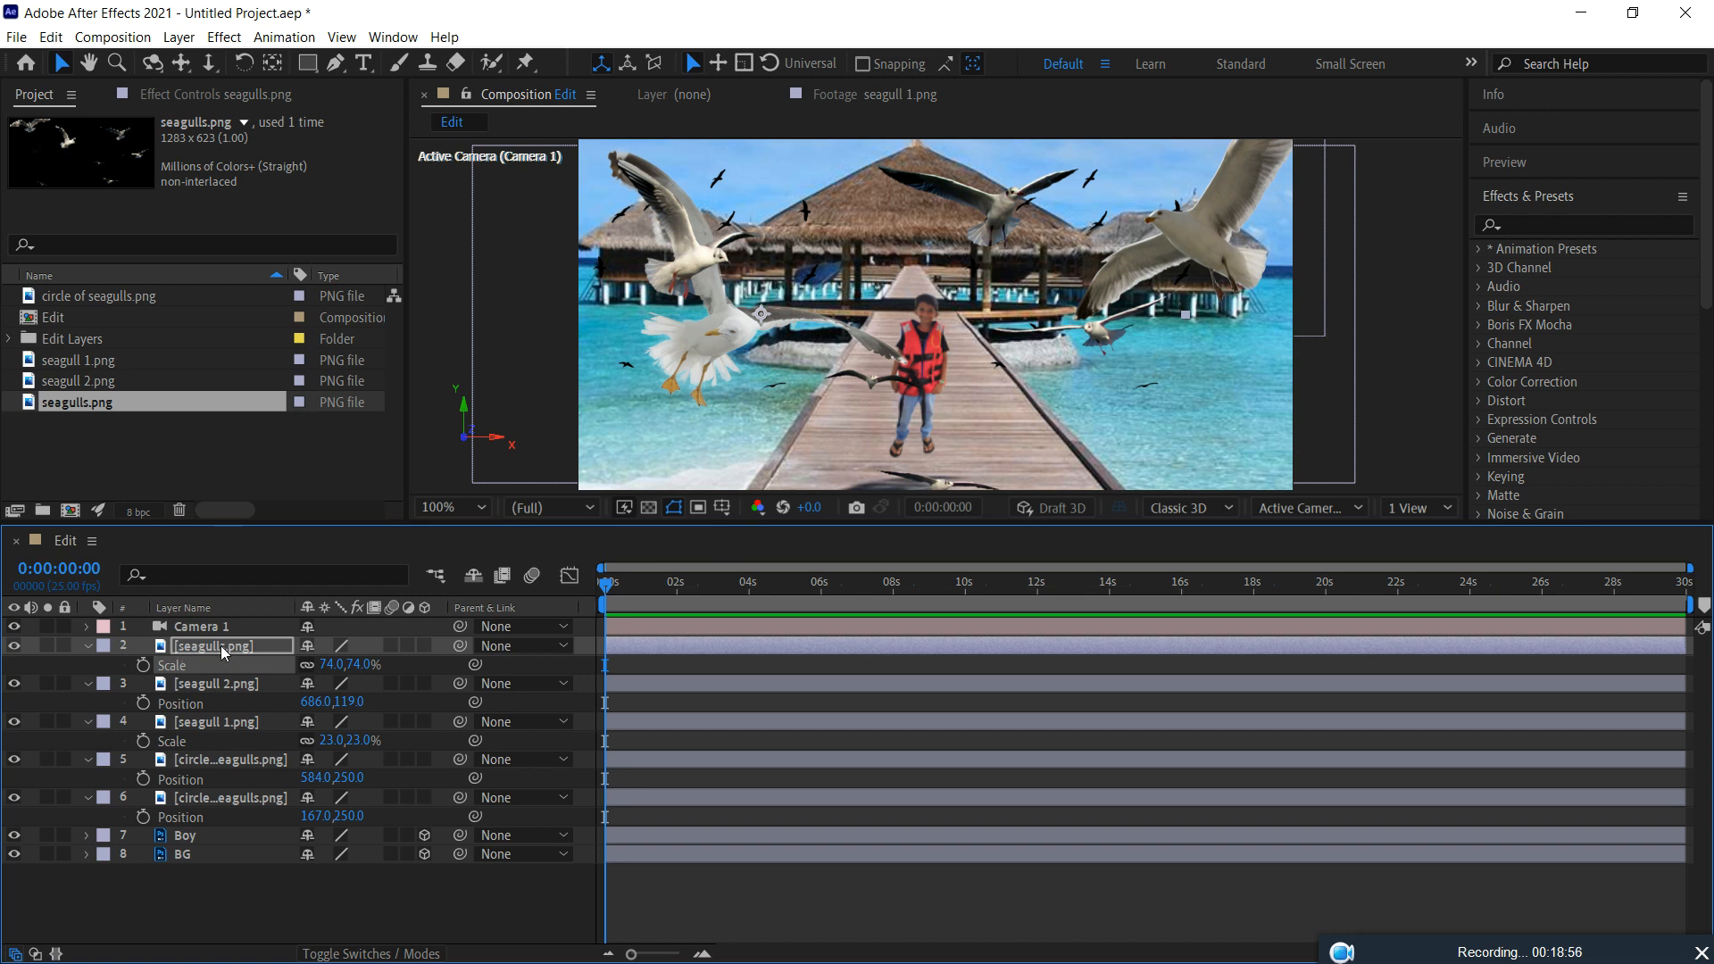
Animate the seagulls.png layer's scale from 74% at the start to 90% at 0:00:20:01 and preview the motion
click(144, 666)
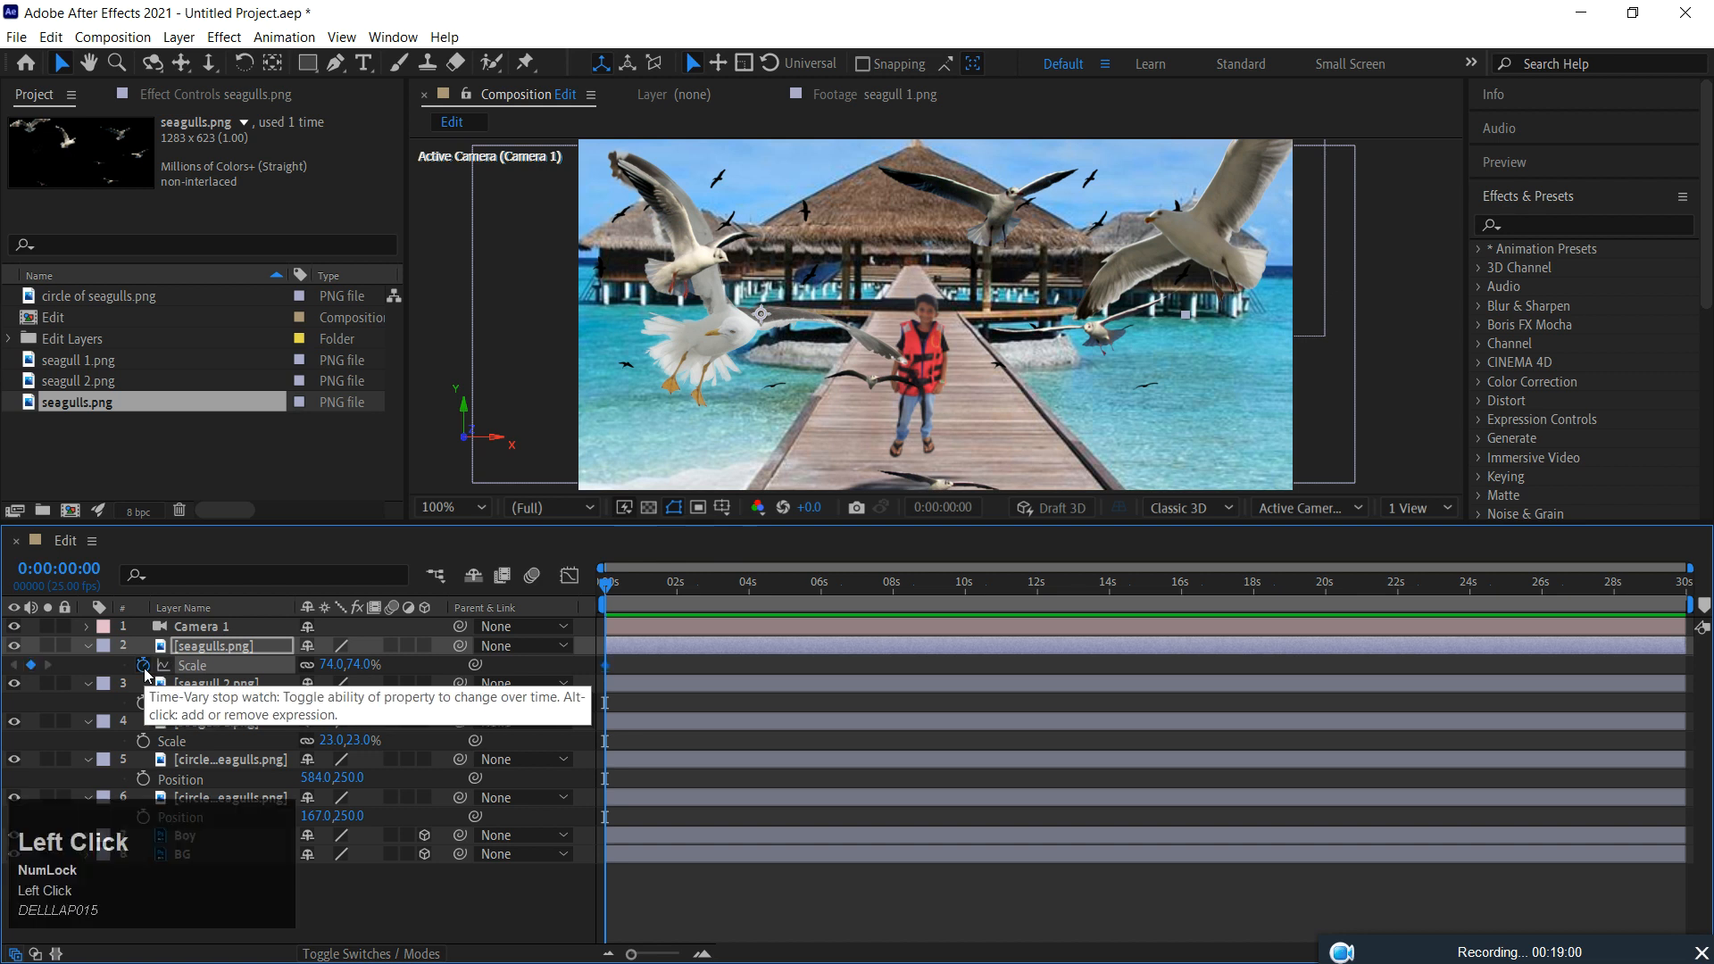
drag(612, 584, 1327, 603)
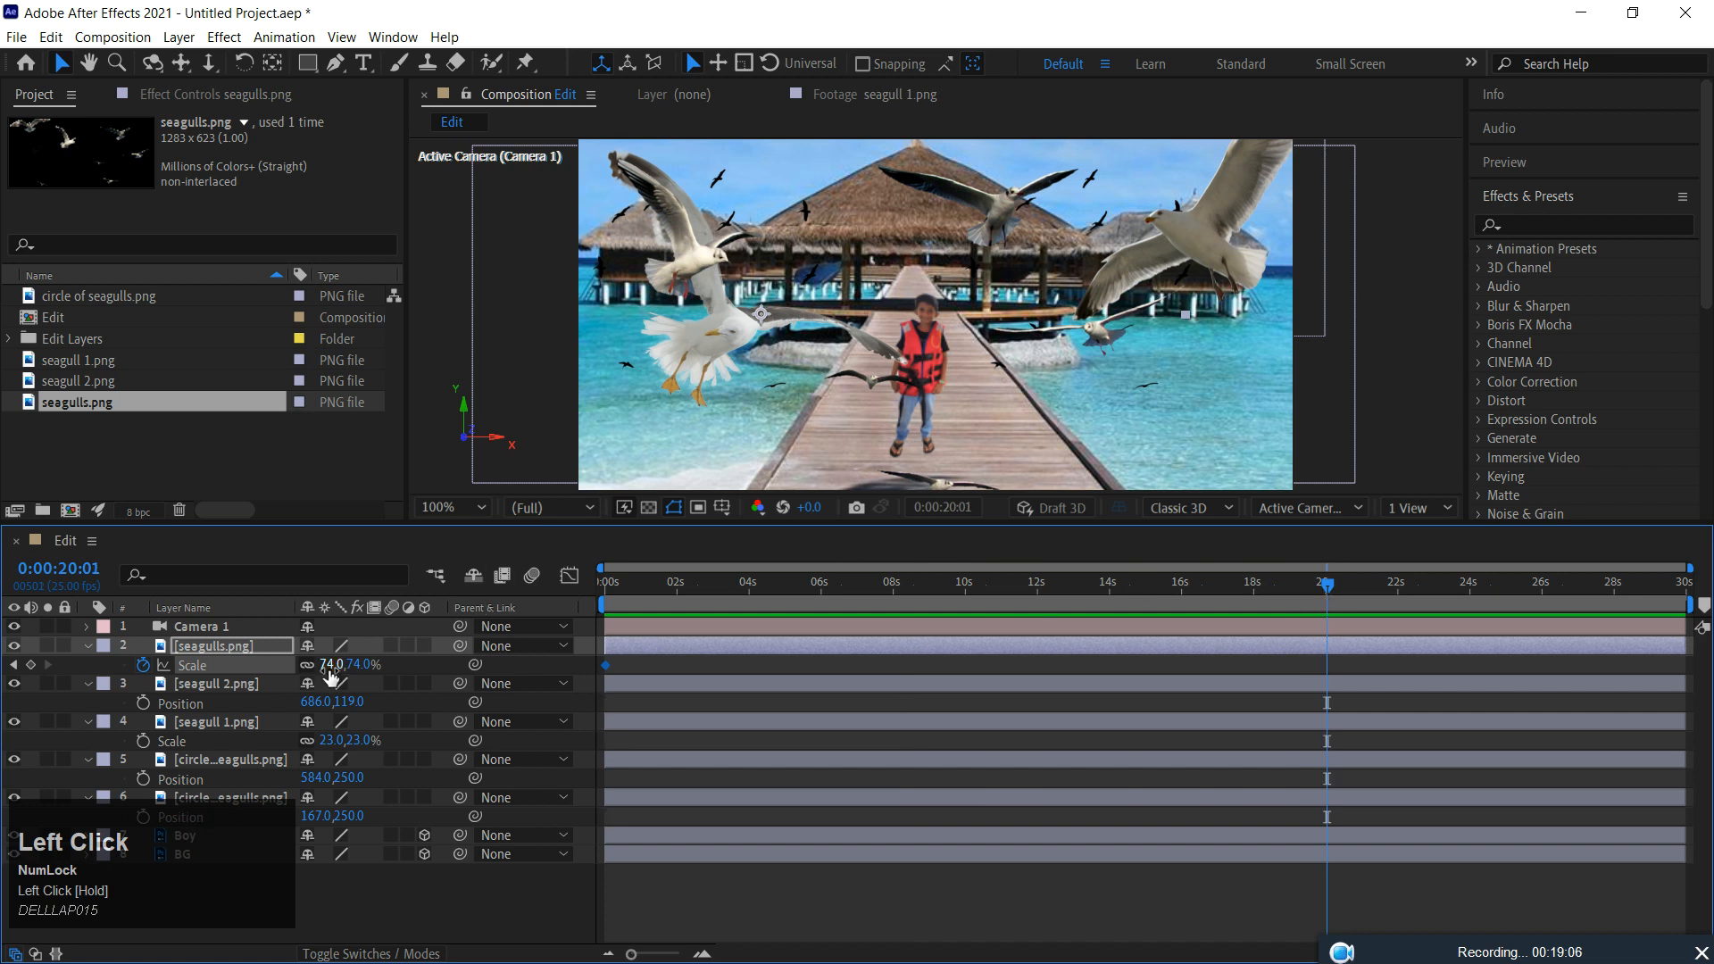
drag(336, 674, 352, 665)
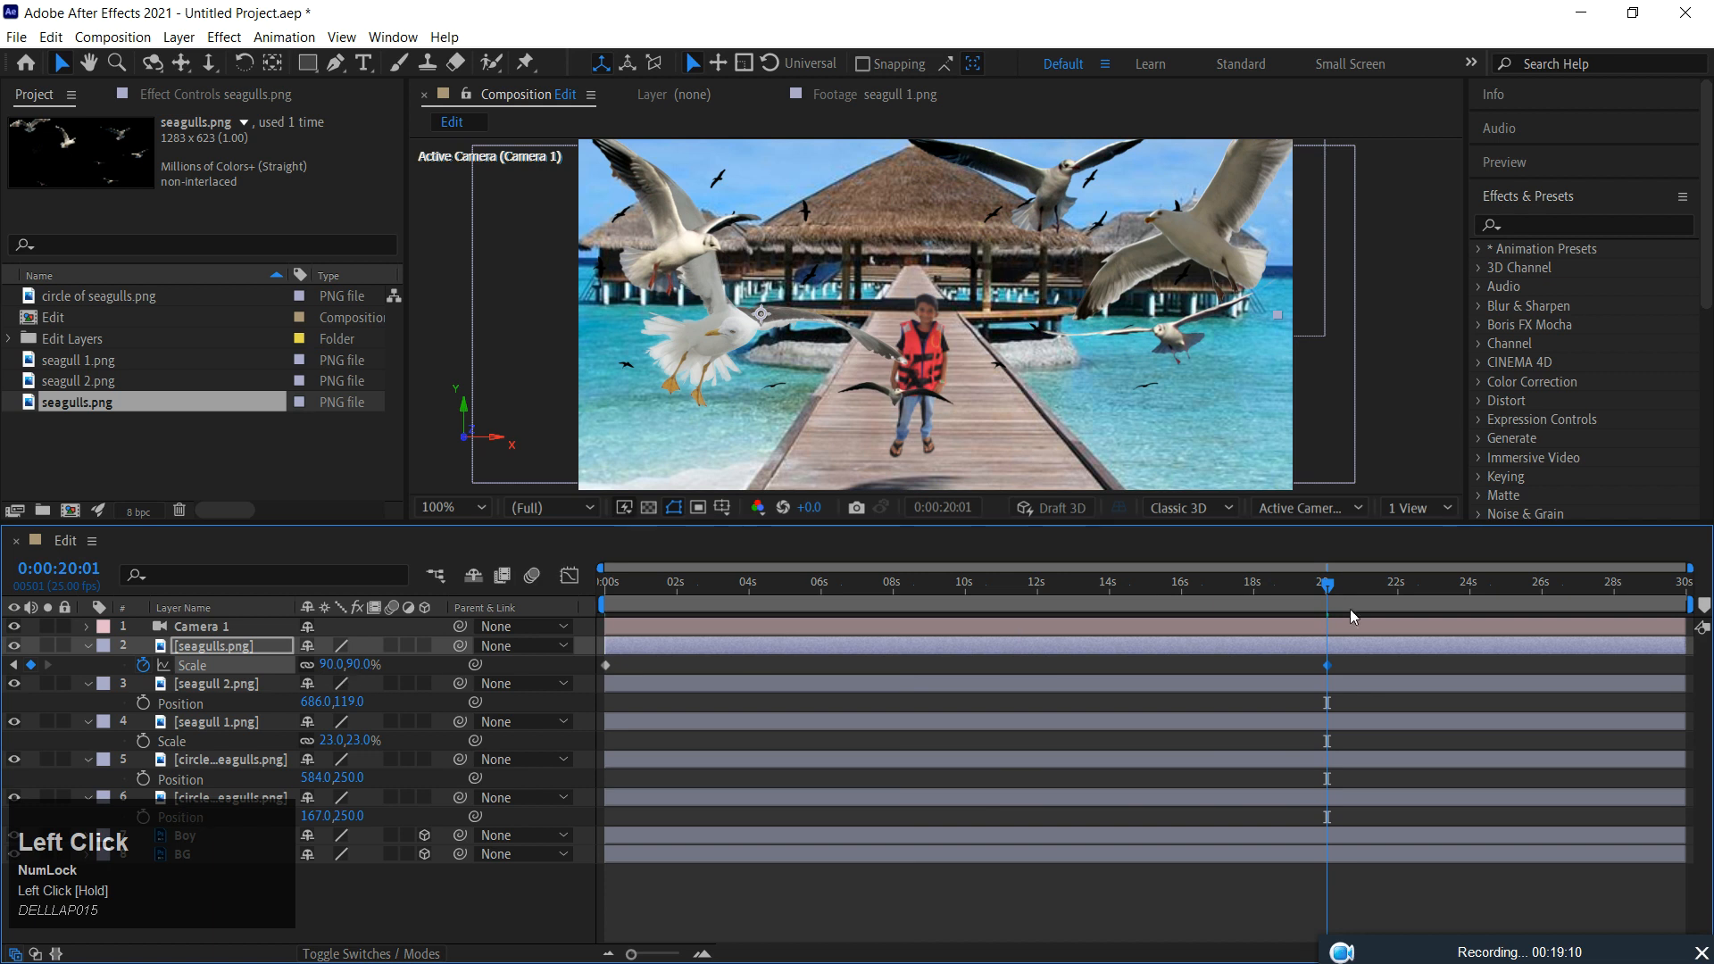
key(Home)
key(space)
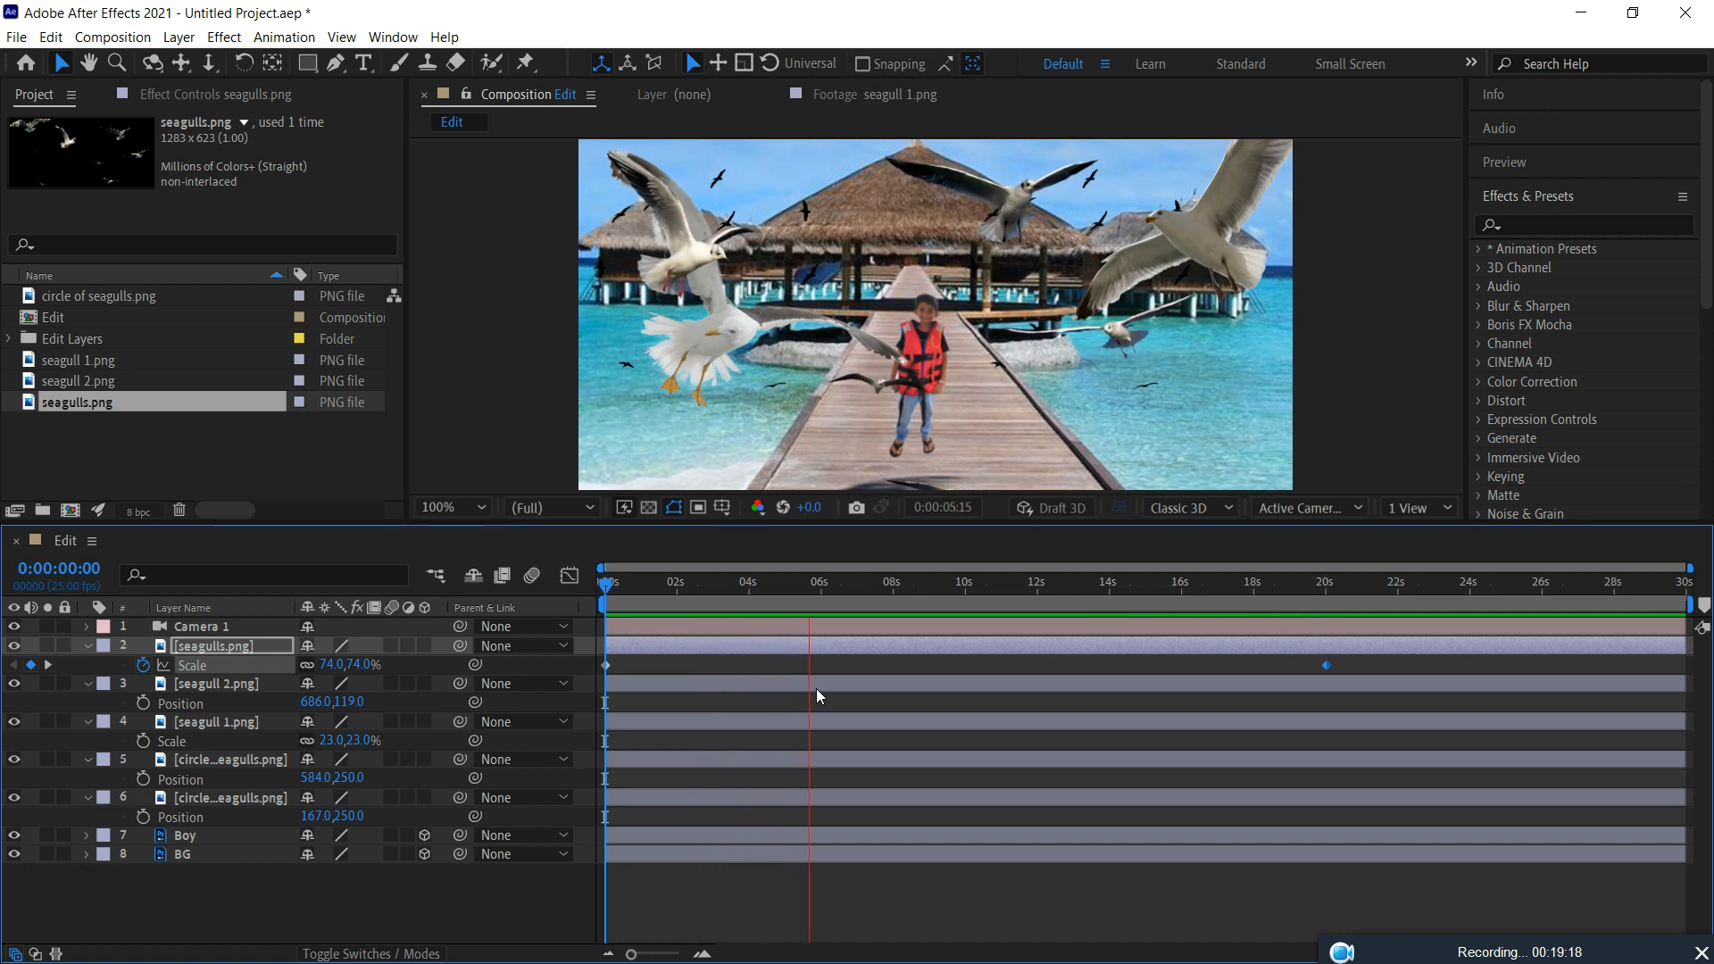
key(space)
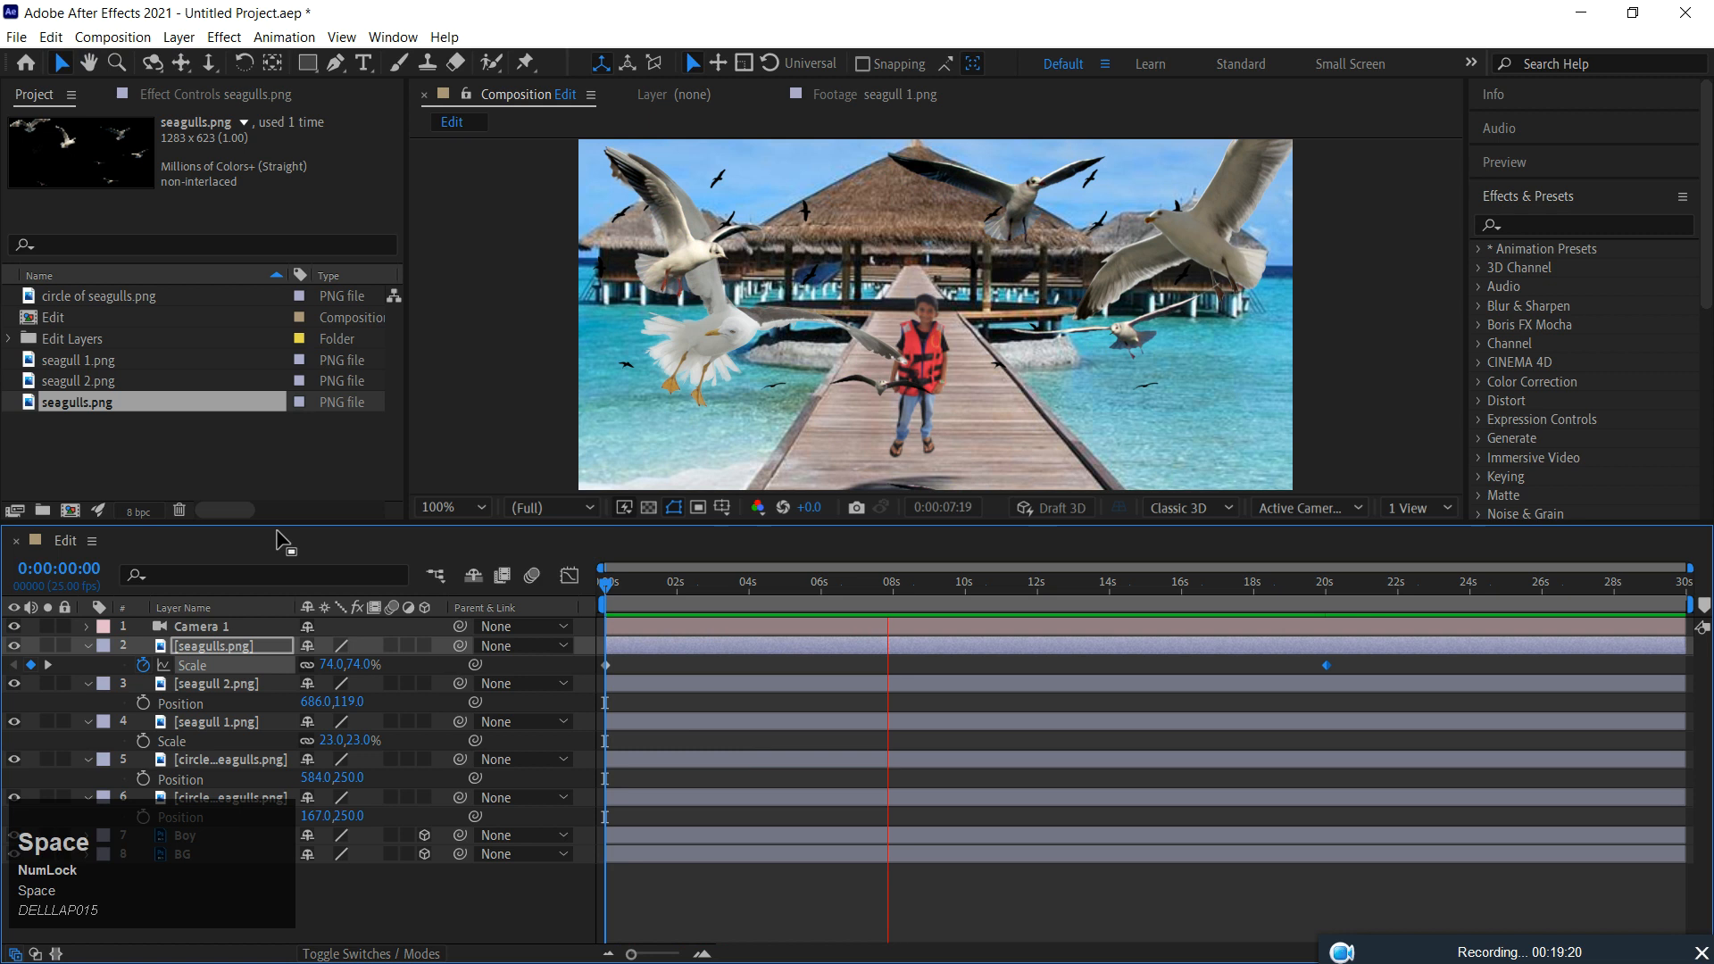
Set starting scale keyframes at 0:00:00:00 for the seagull 1.png and seagull 2.png layers
drag(902, 582, 165, 738)
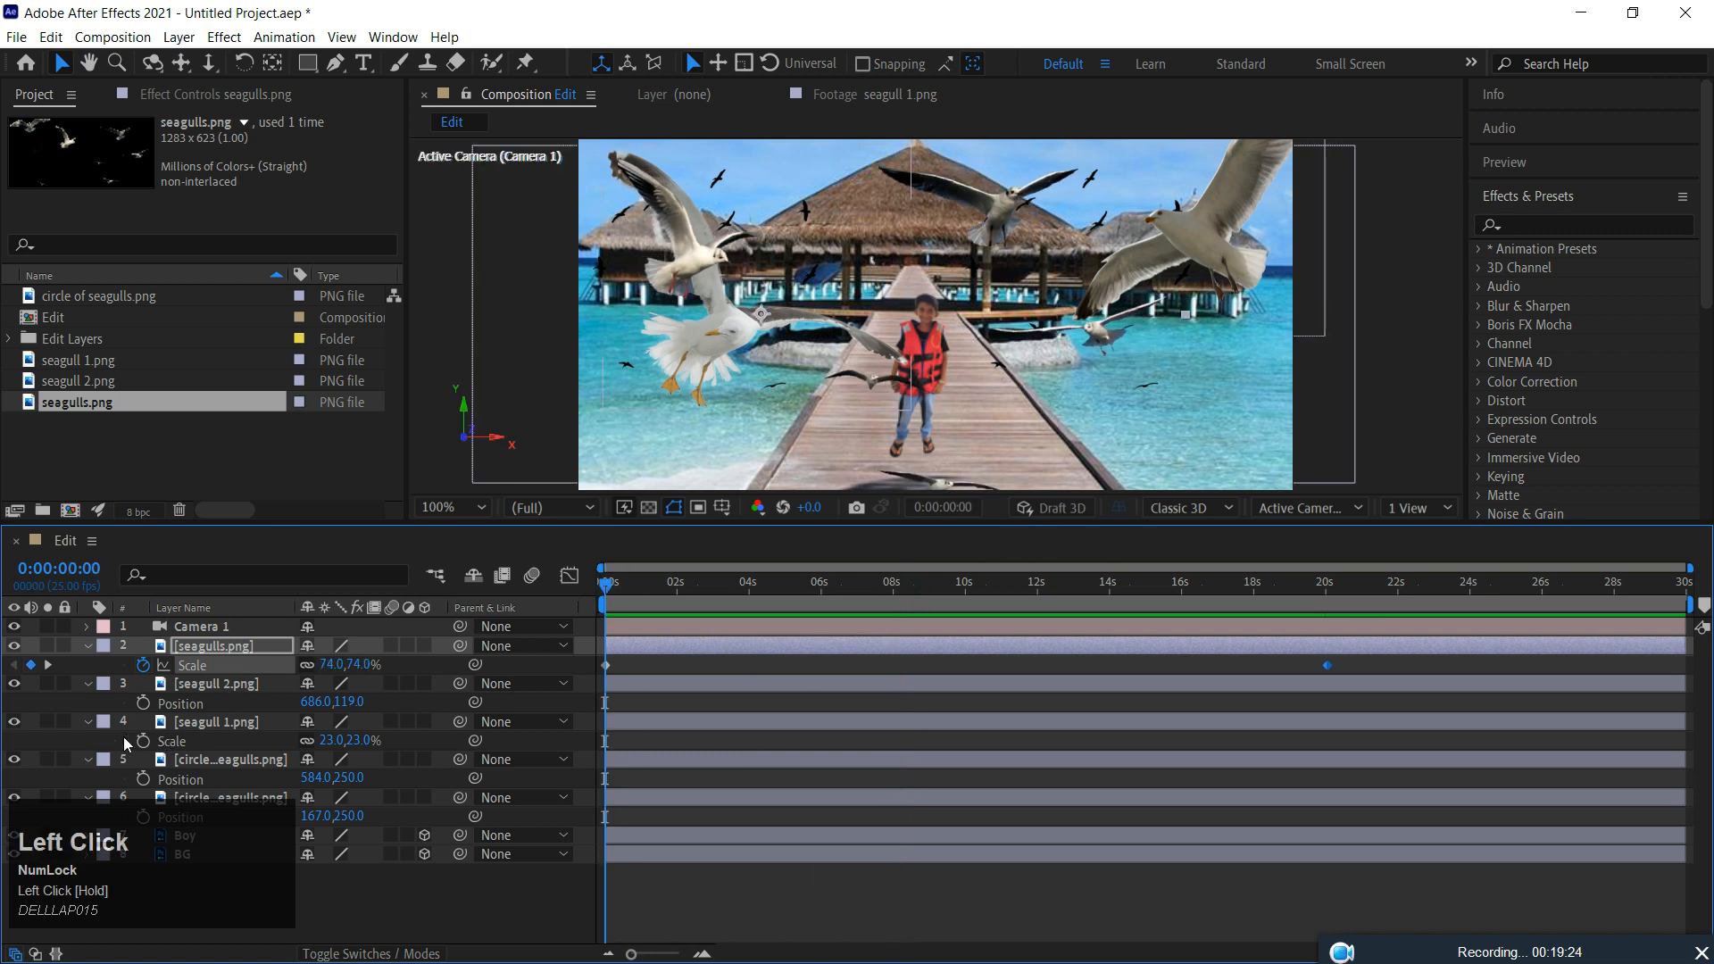
click(142, 737)
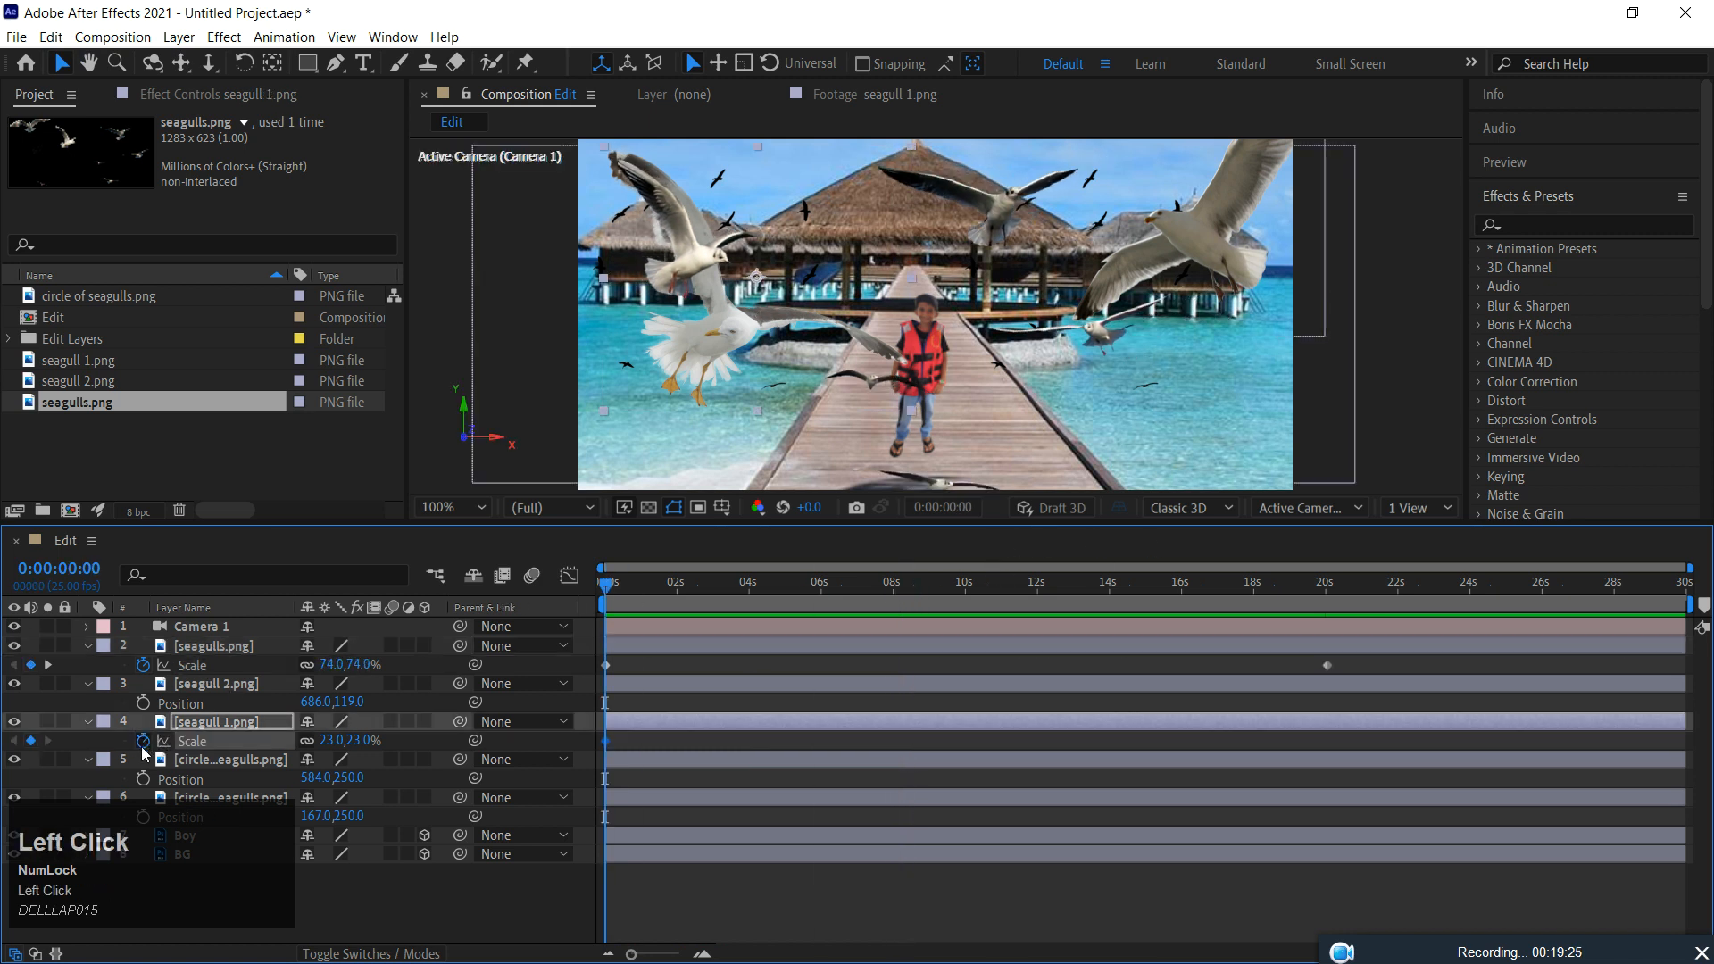
click(234, 760)
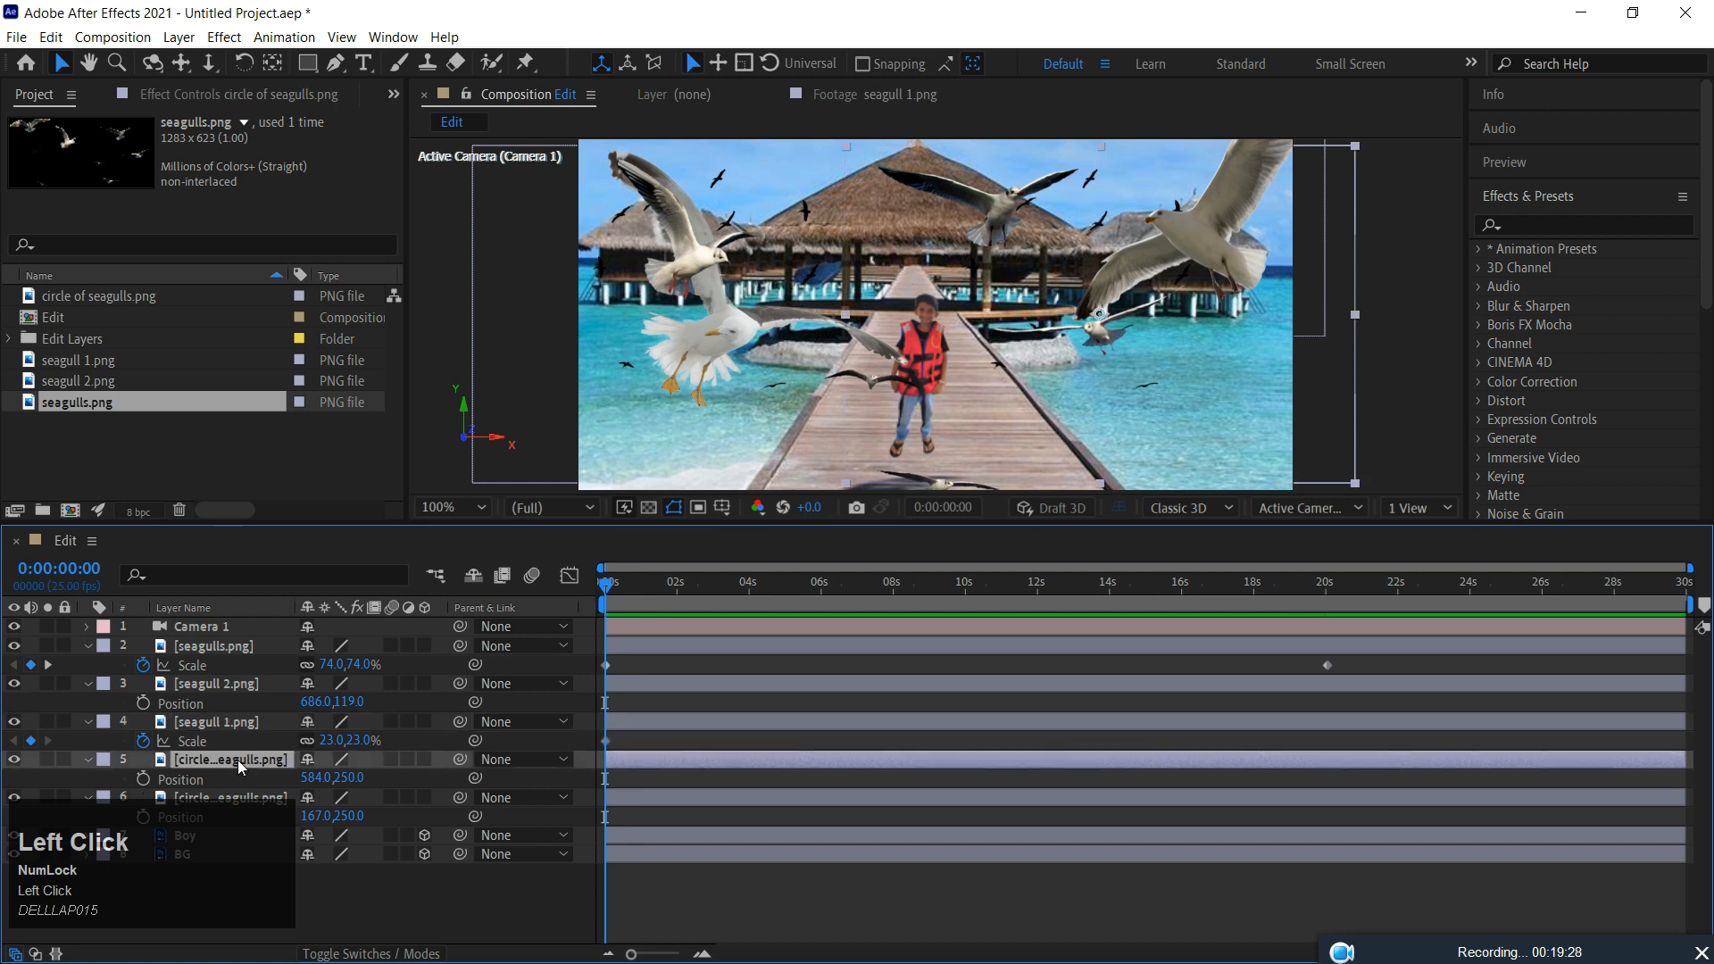
click(194, 722)
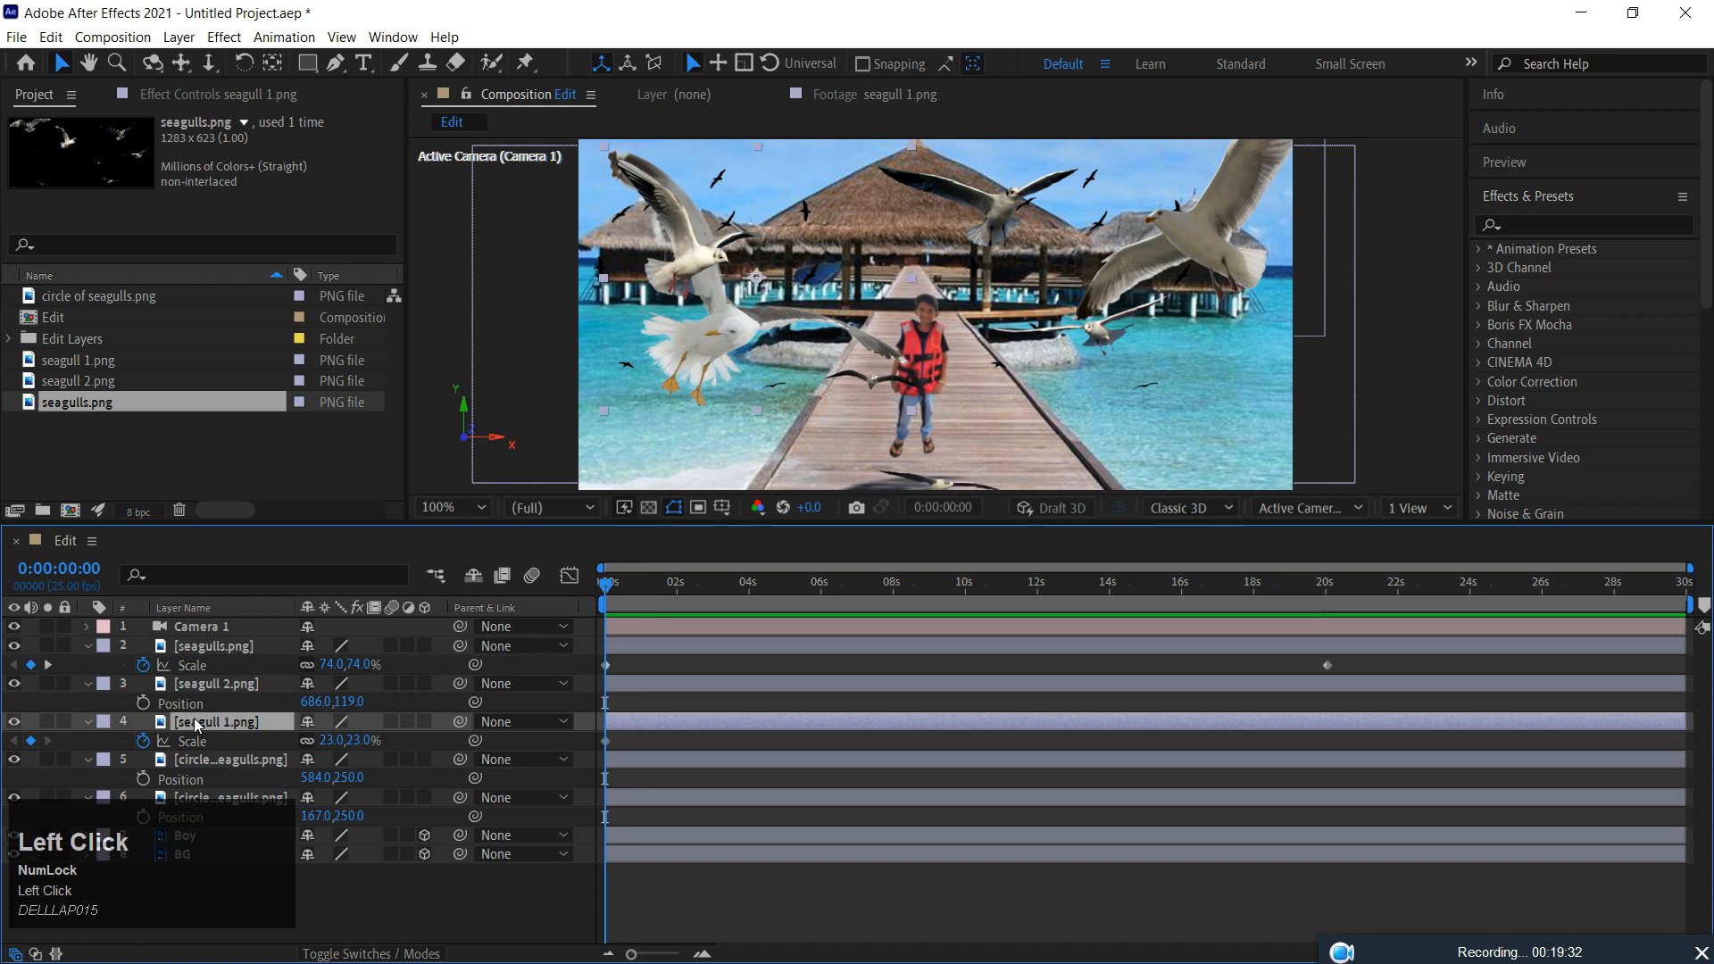
click(196, 687)
key(s)
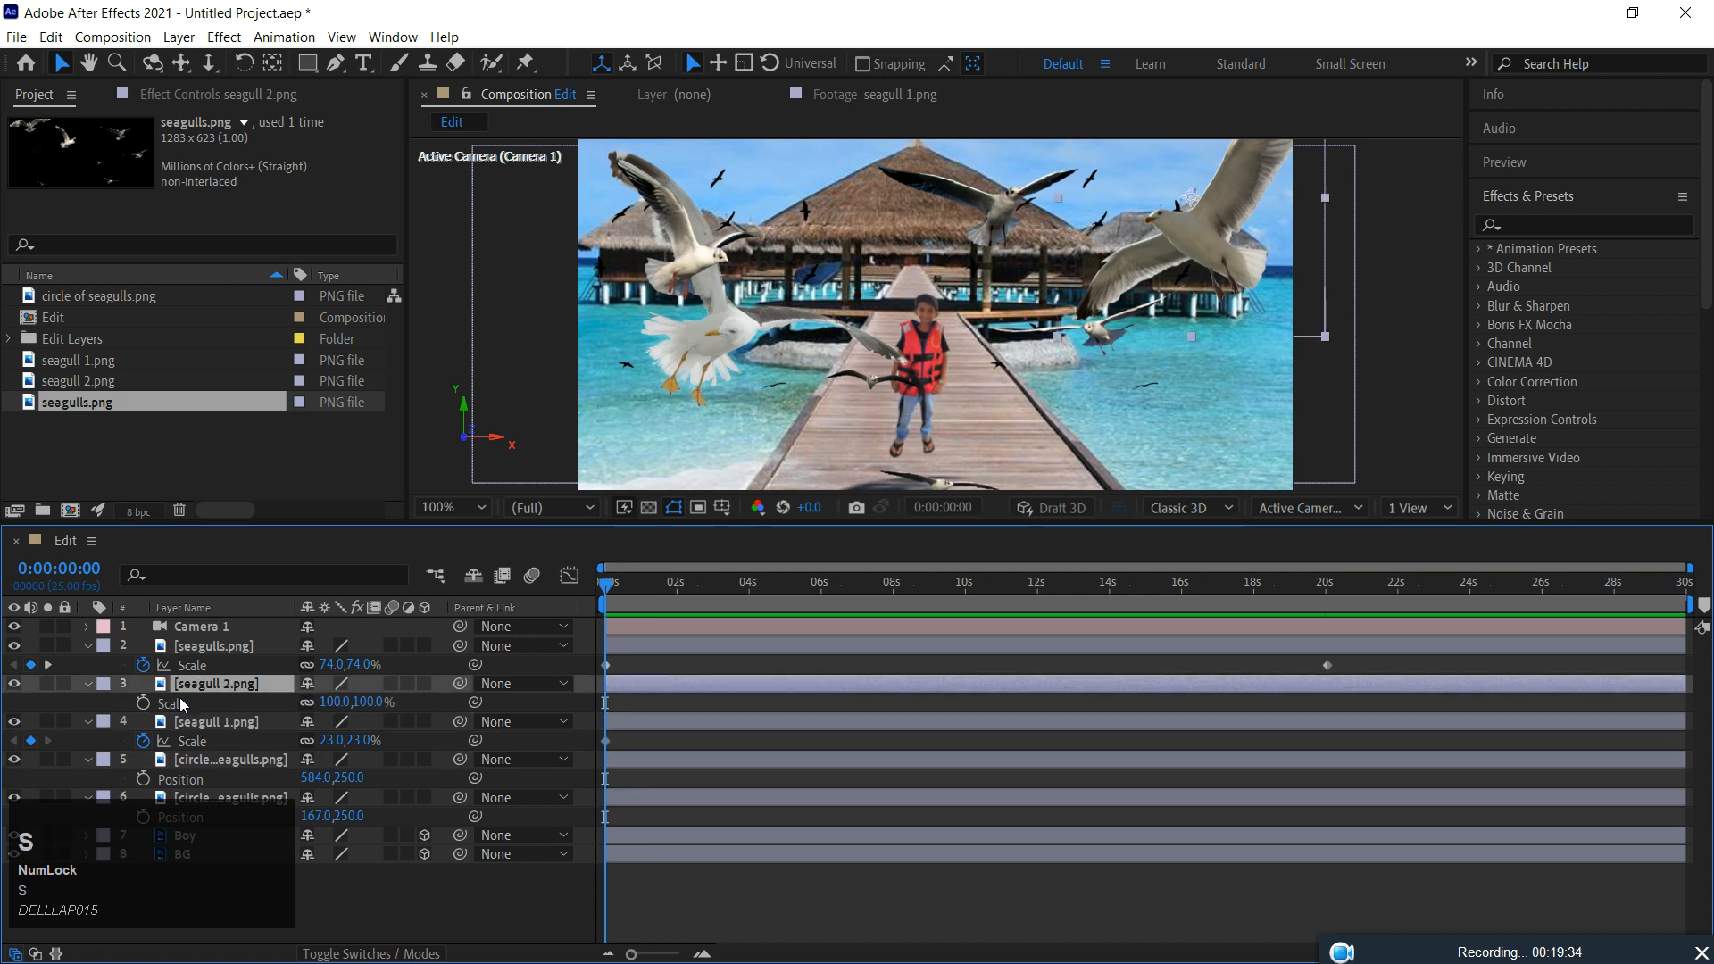
click(143, 702)
Enlarge the seagull 2.png and seagull 1.png layers with scale keyframes at 0:00:20:00 and preview the animation from the start
drag(605, 582, 1281, 616)
drag(1305, 627, 1354, 655)
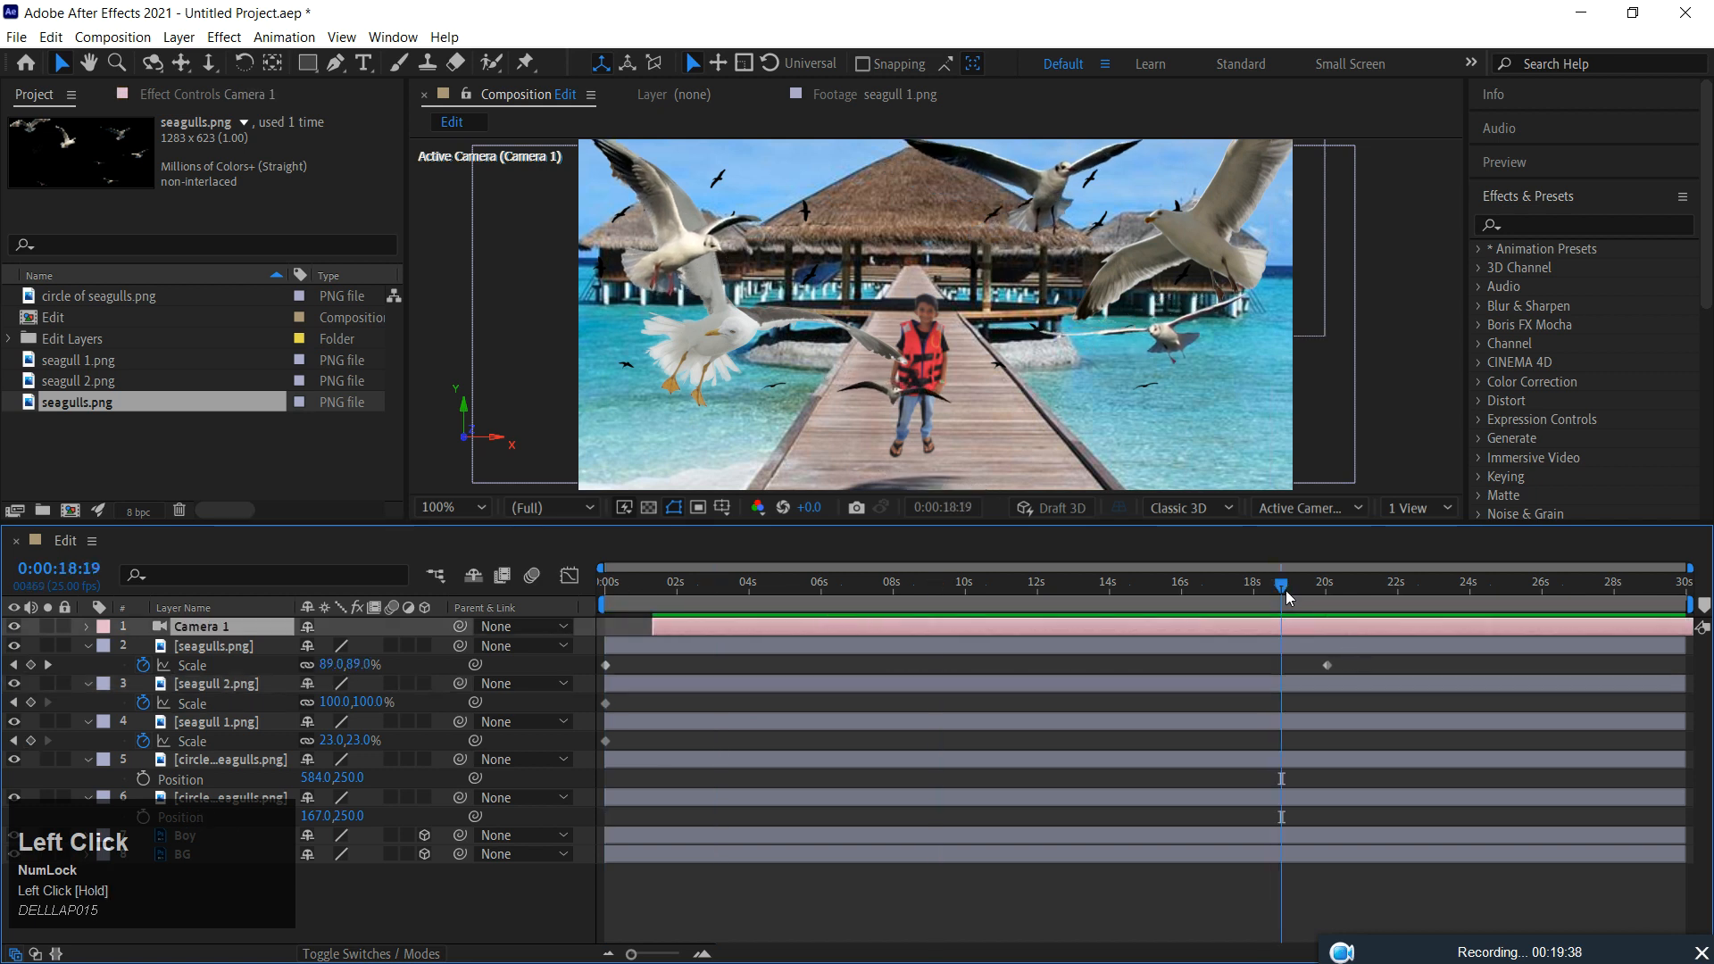
key(ctrl+z)
drag(1290, 602, 1327, 590)
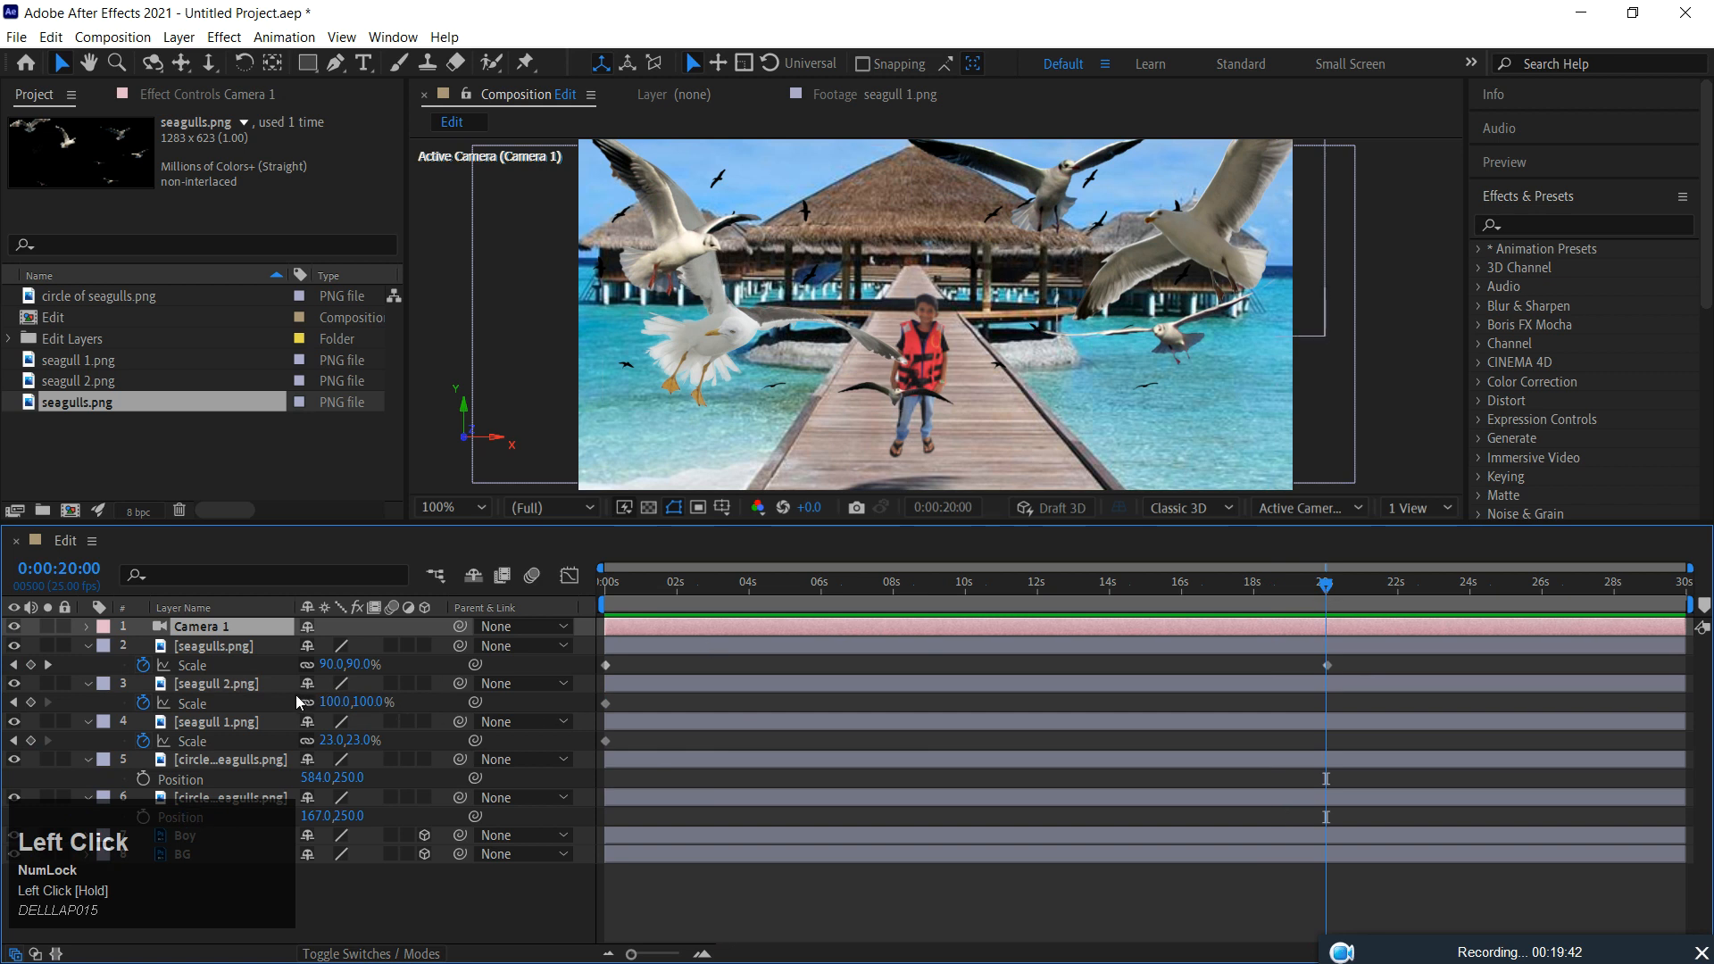
drag(330, 665, 347, 740)
drag(955, 585, 332, 598)
key(space)
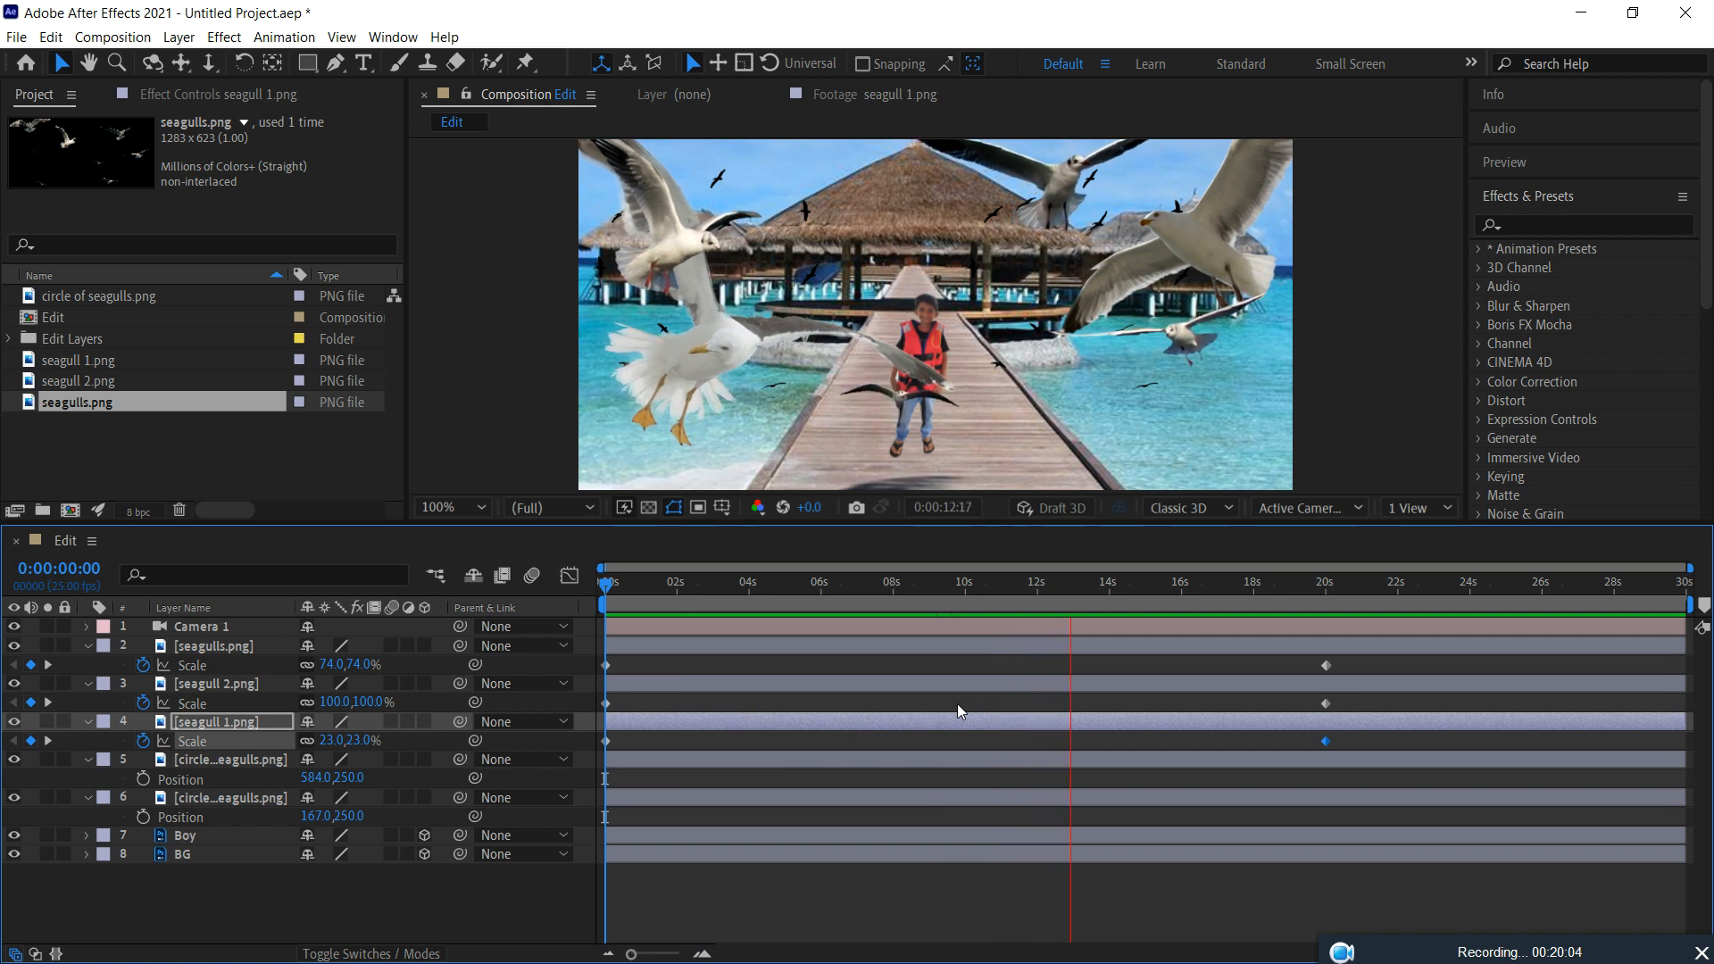
key(space)
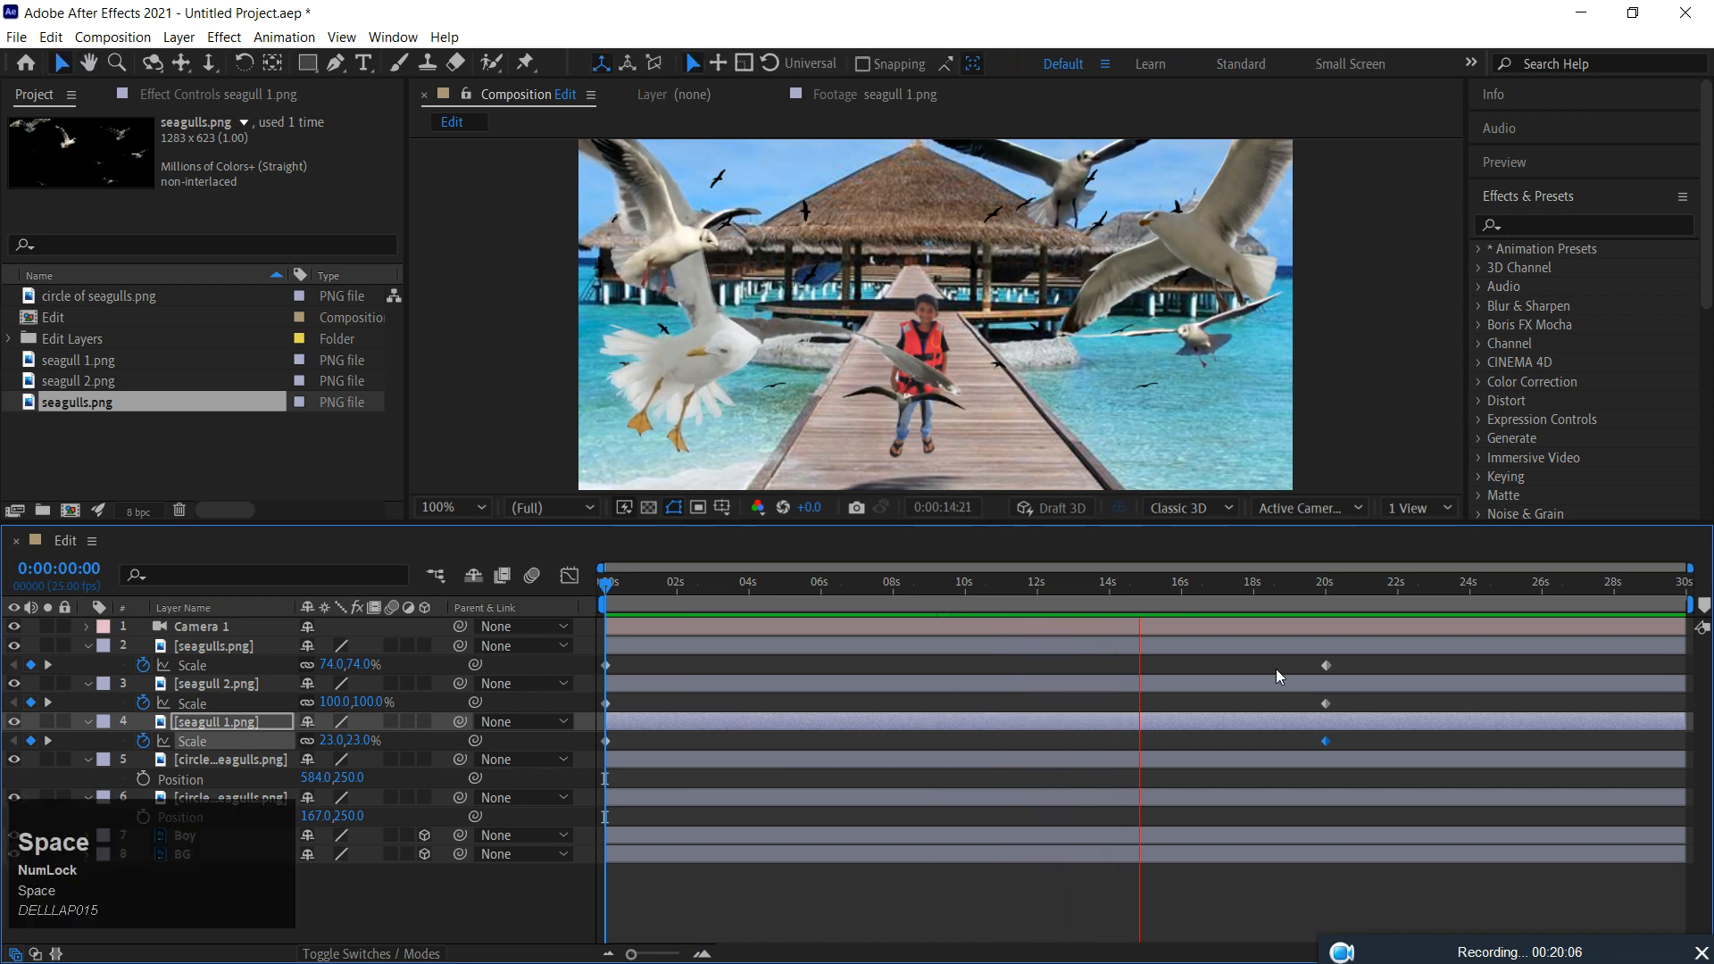
Animate Camera 1's zoom from 2399.6 pixels at the start to 2757.6 pixels at 0:00:22:01 and preview it
drag(1121, 585, 302, 591)
click(88, 627)
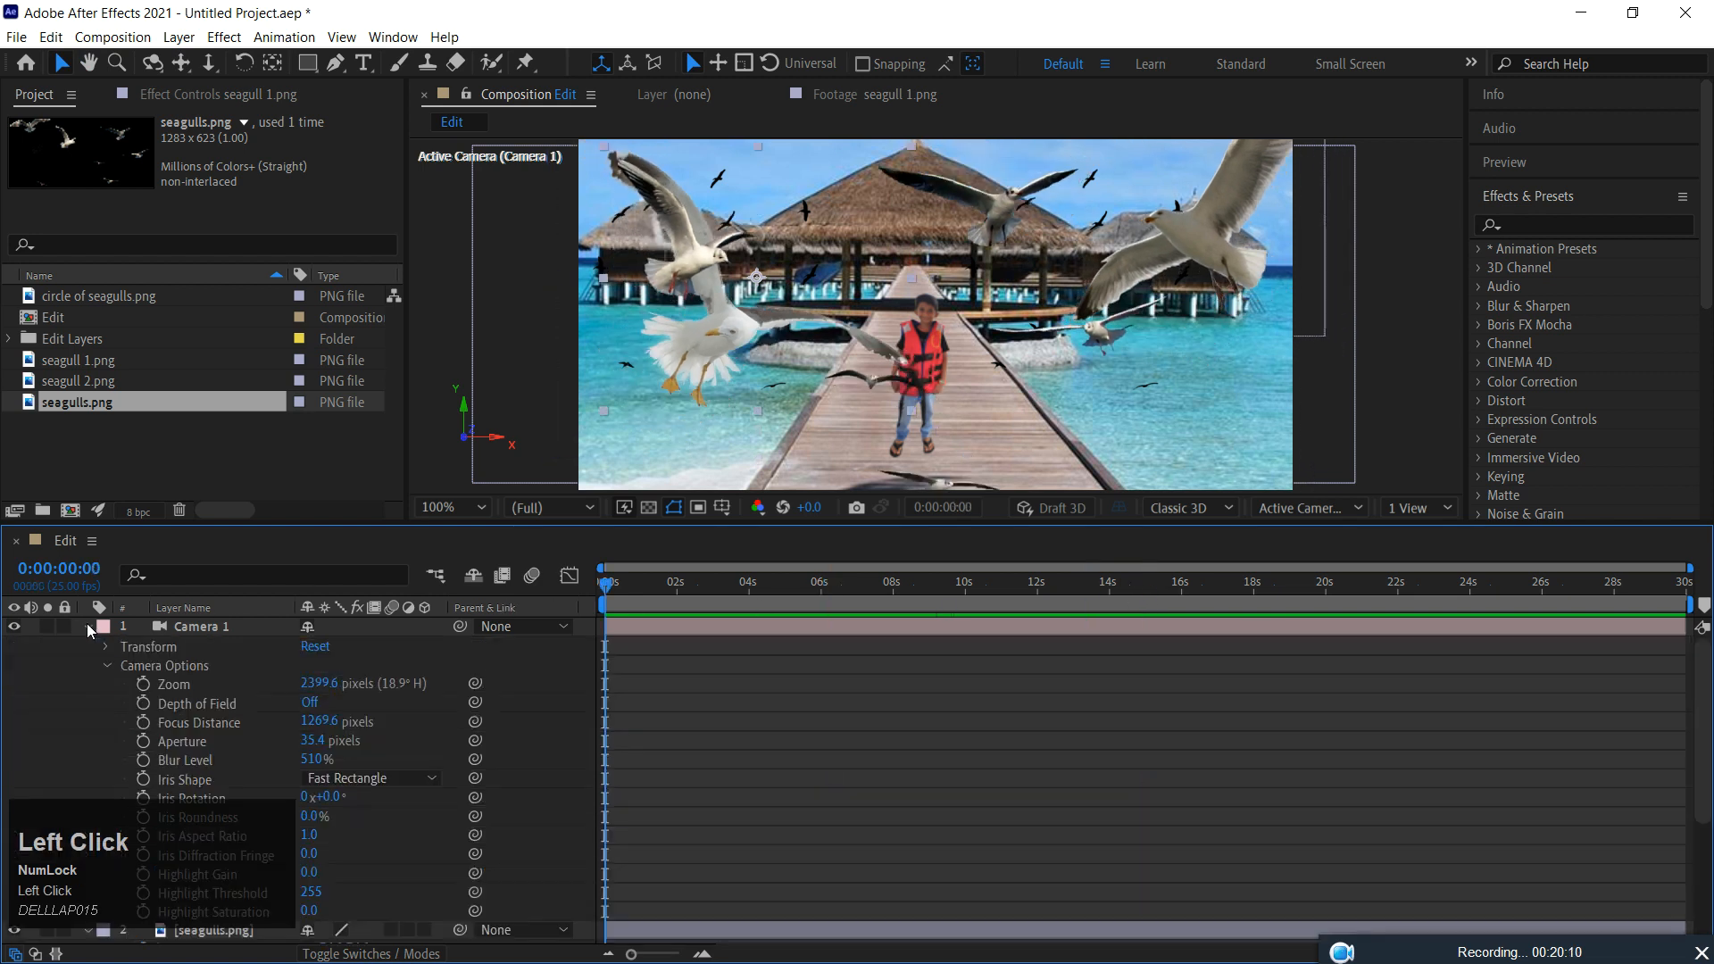
click(146, 686)
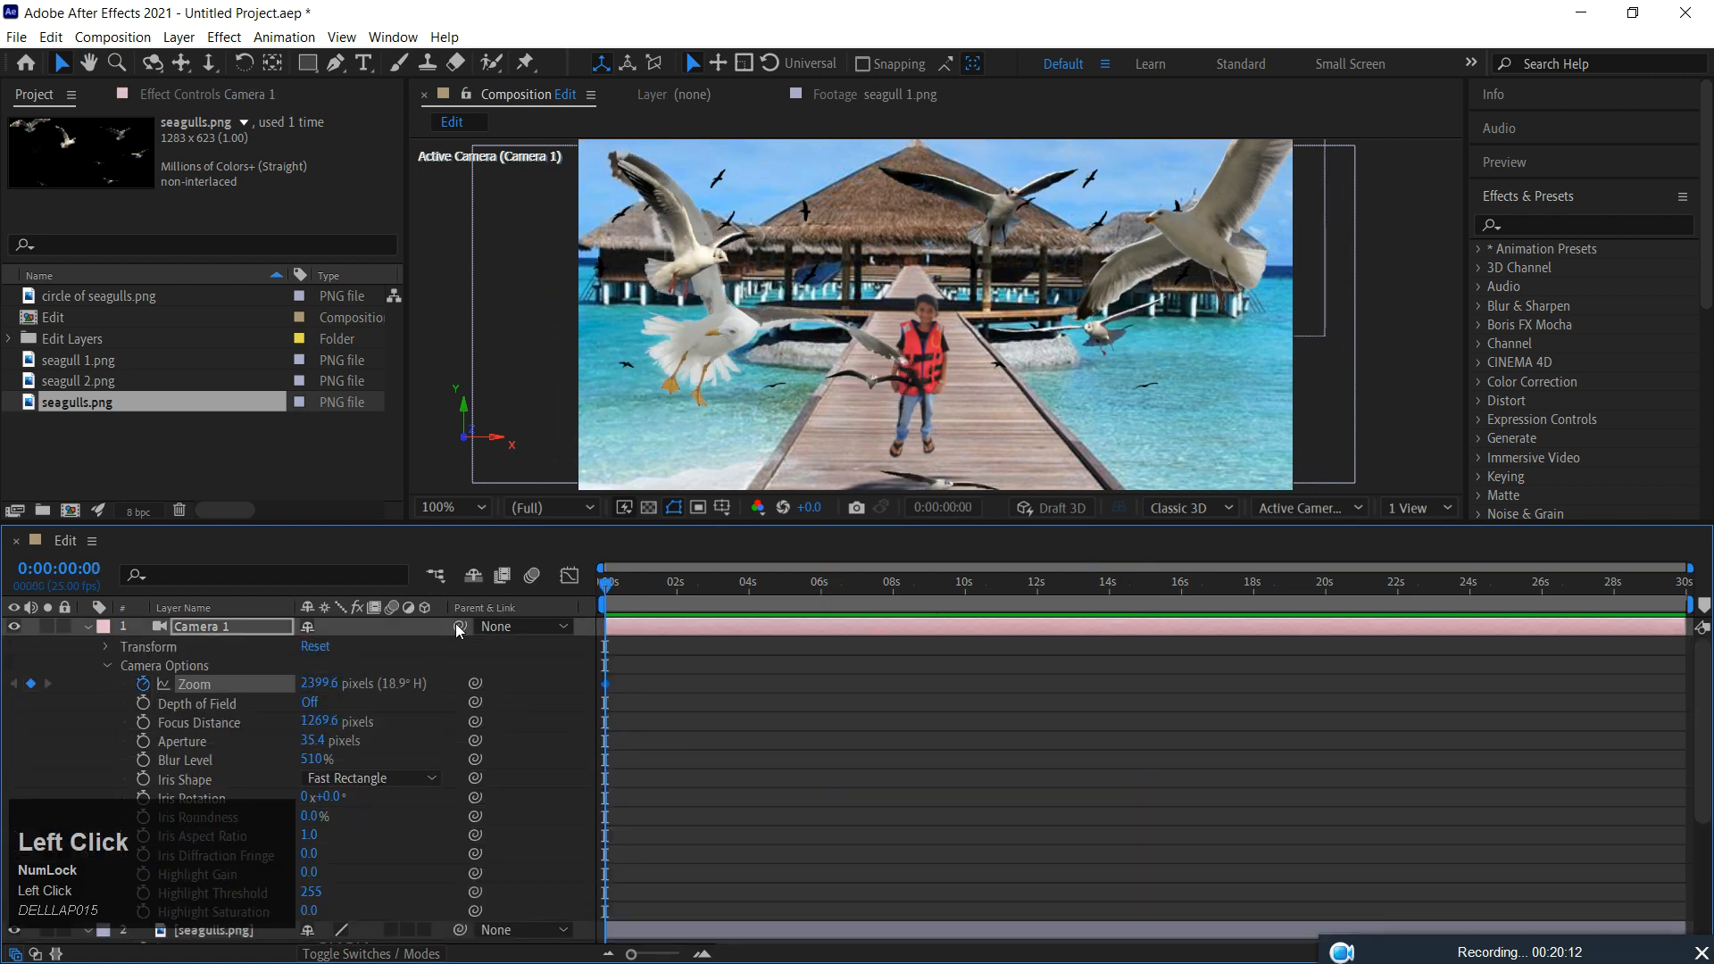
drag(615, 591, 1399, 590)
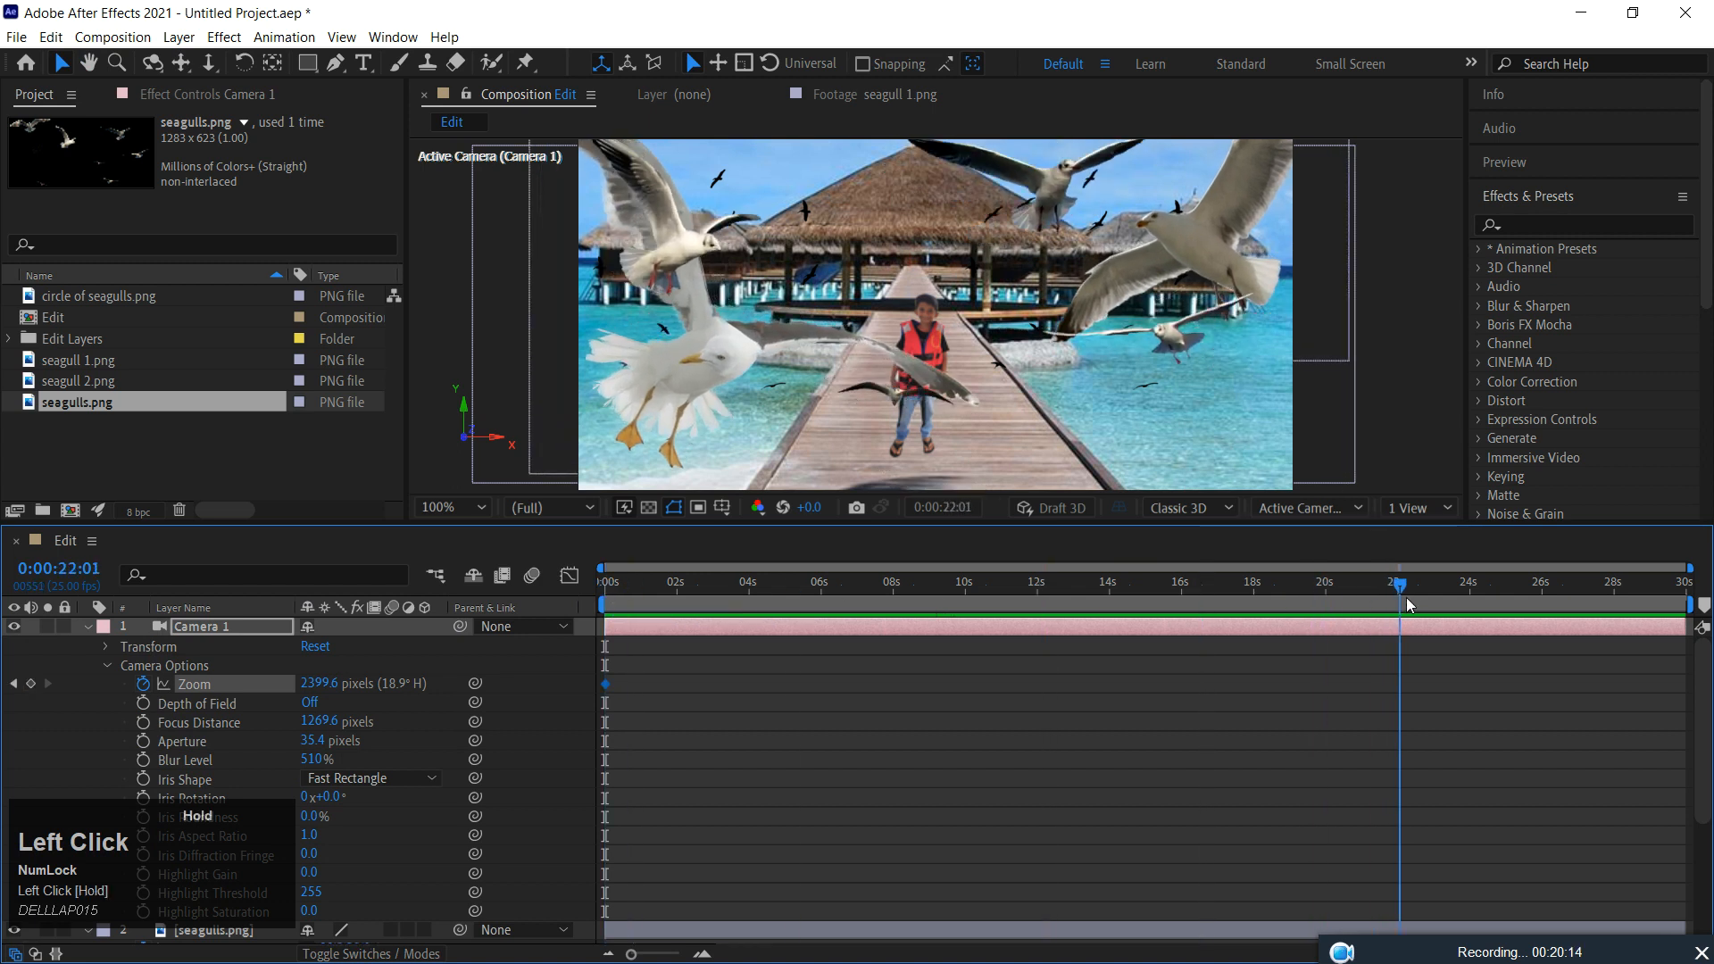
drag(332, 686, 701, 662)
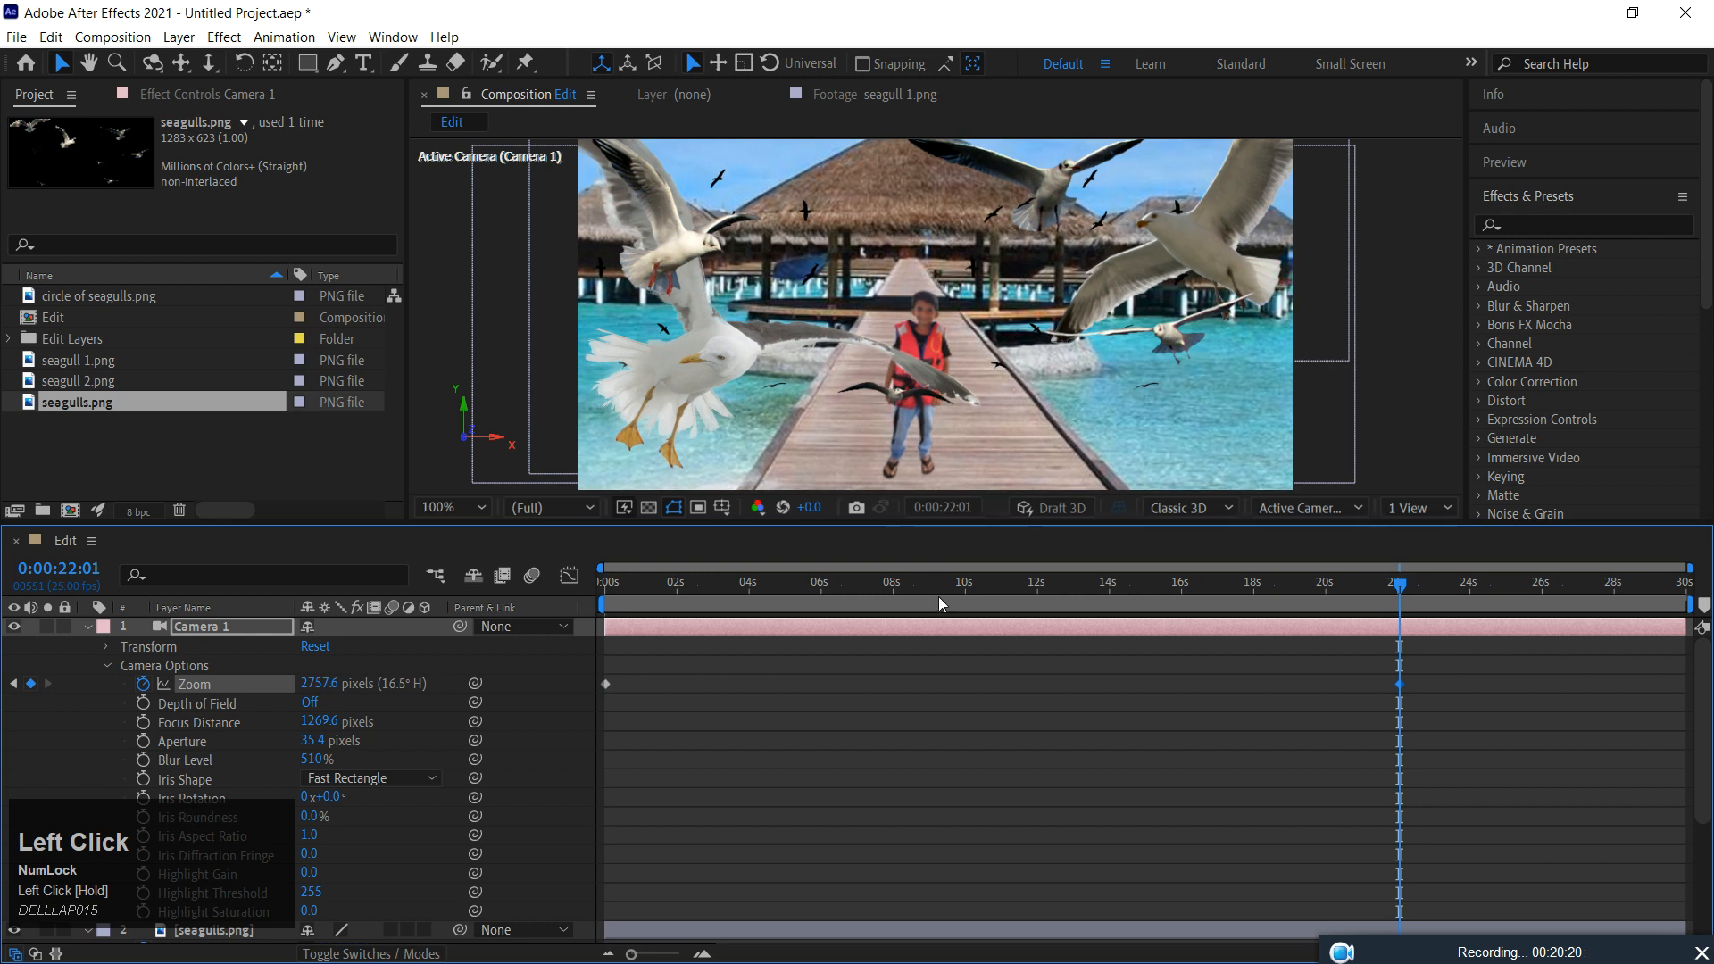
click(606, 582)
key(space)
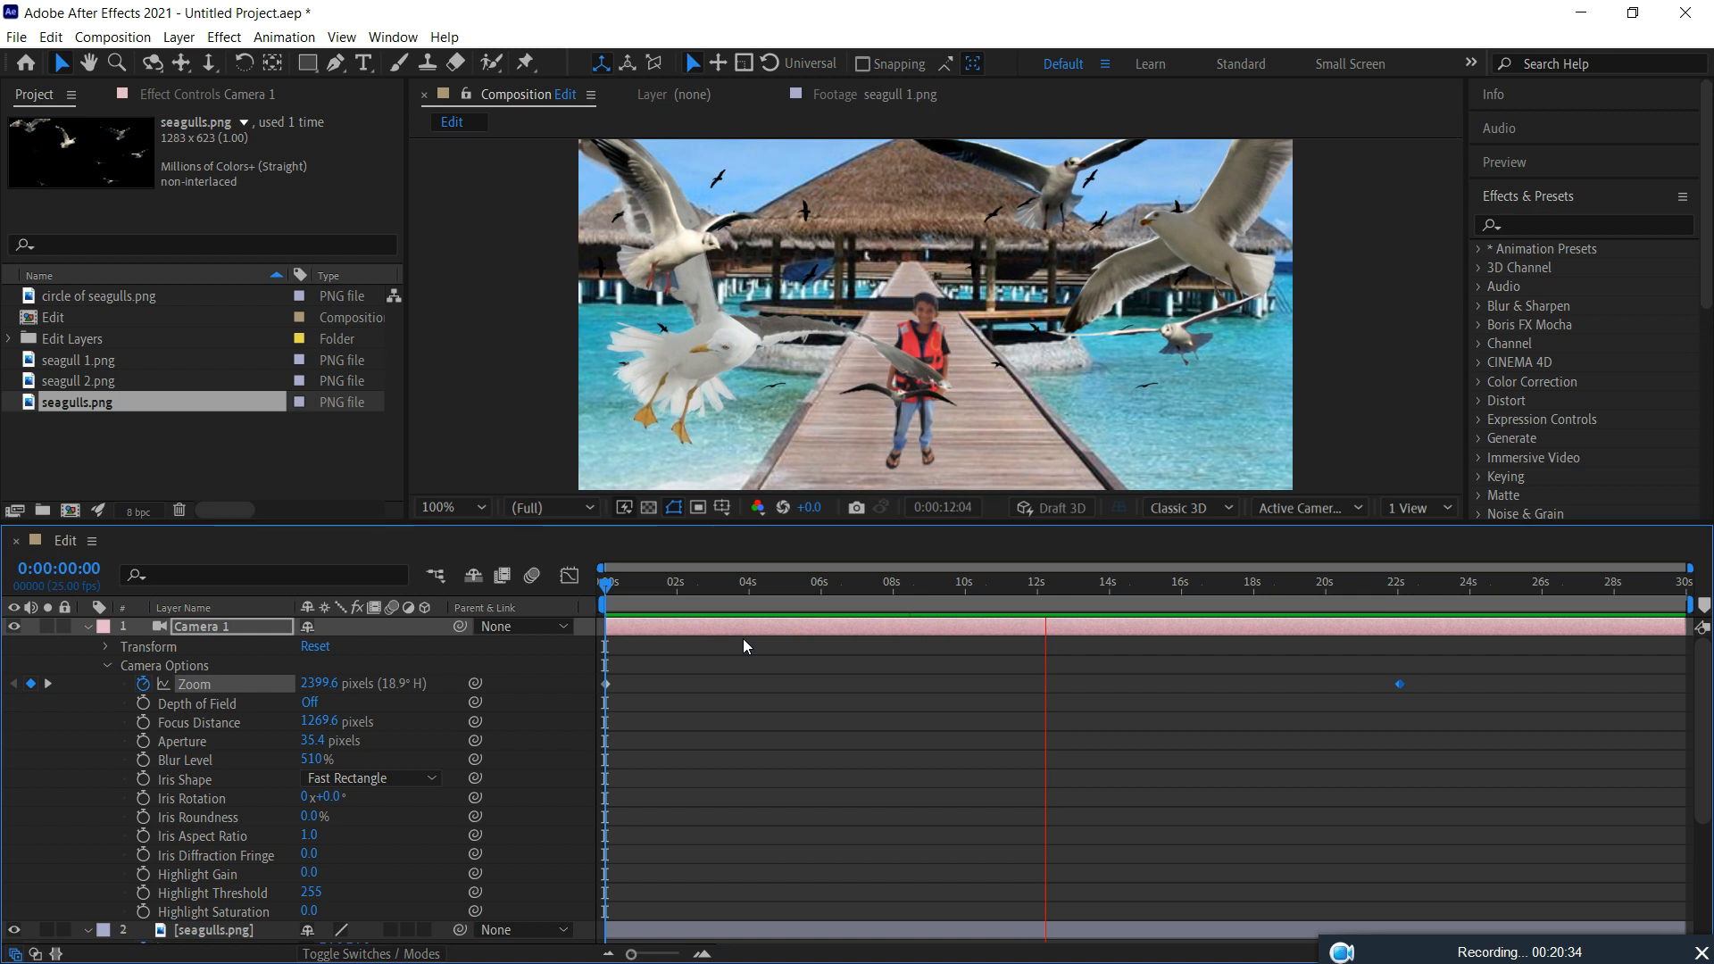
key(space)
drag(1069, 590, 484, 614)
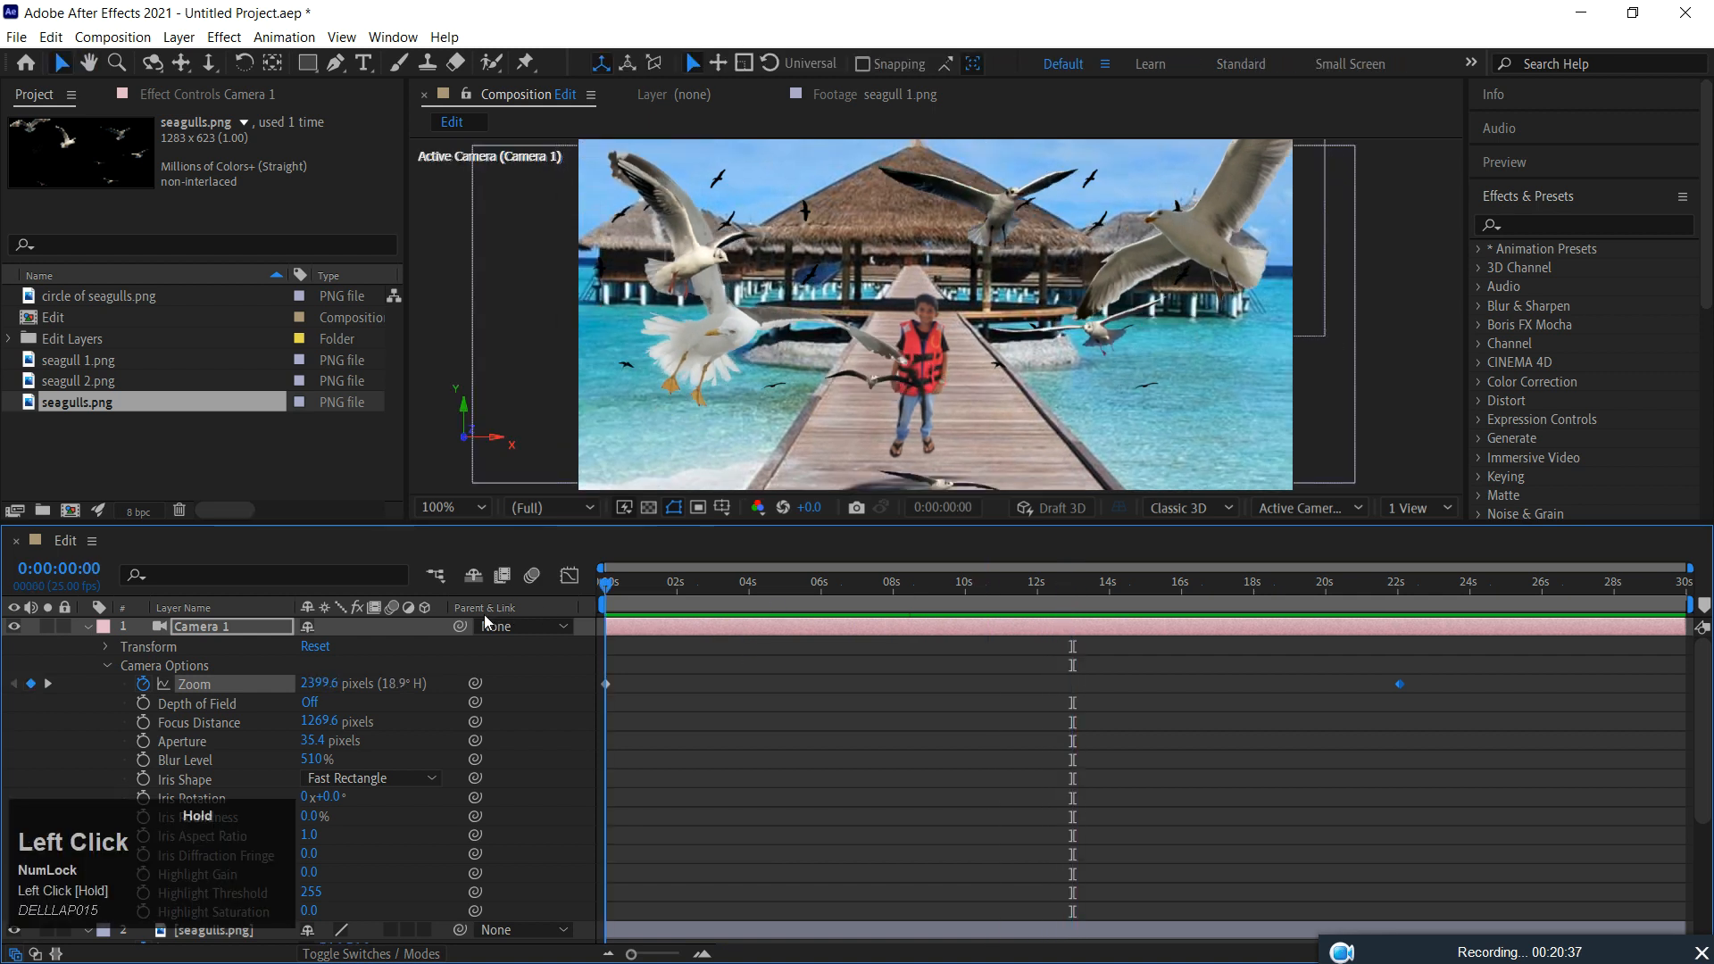
Collapse Camera 1's properties and import Pic1.jpg into the project
click(85, 628)
click(176, 447)
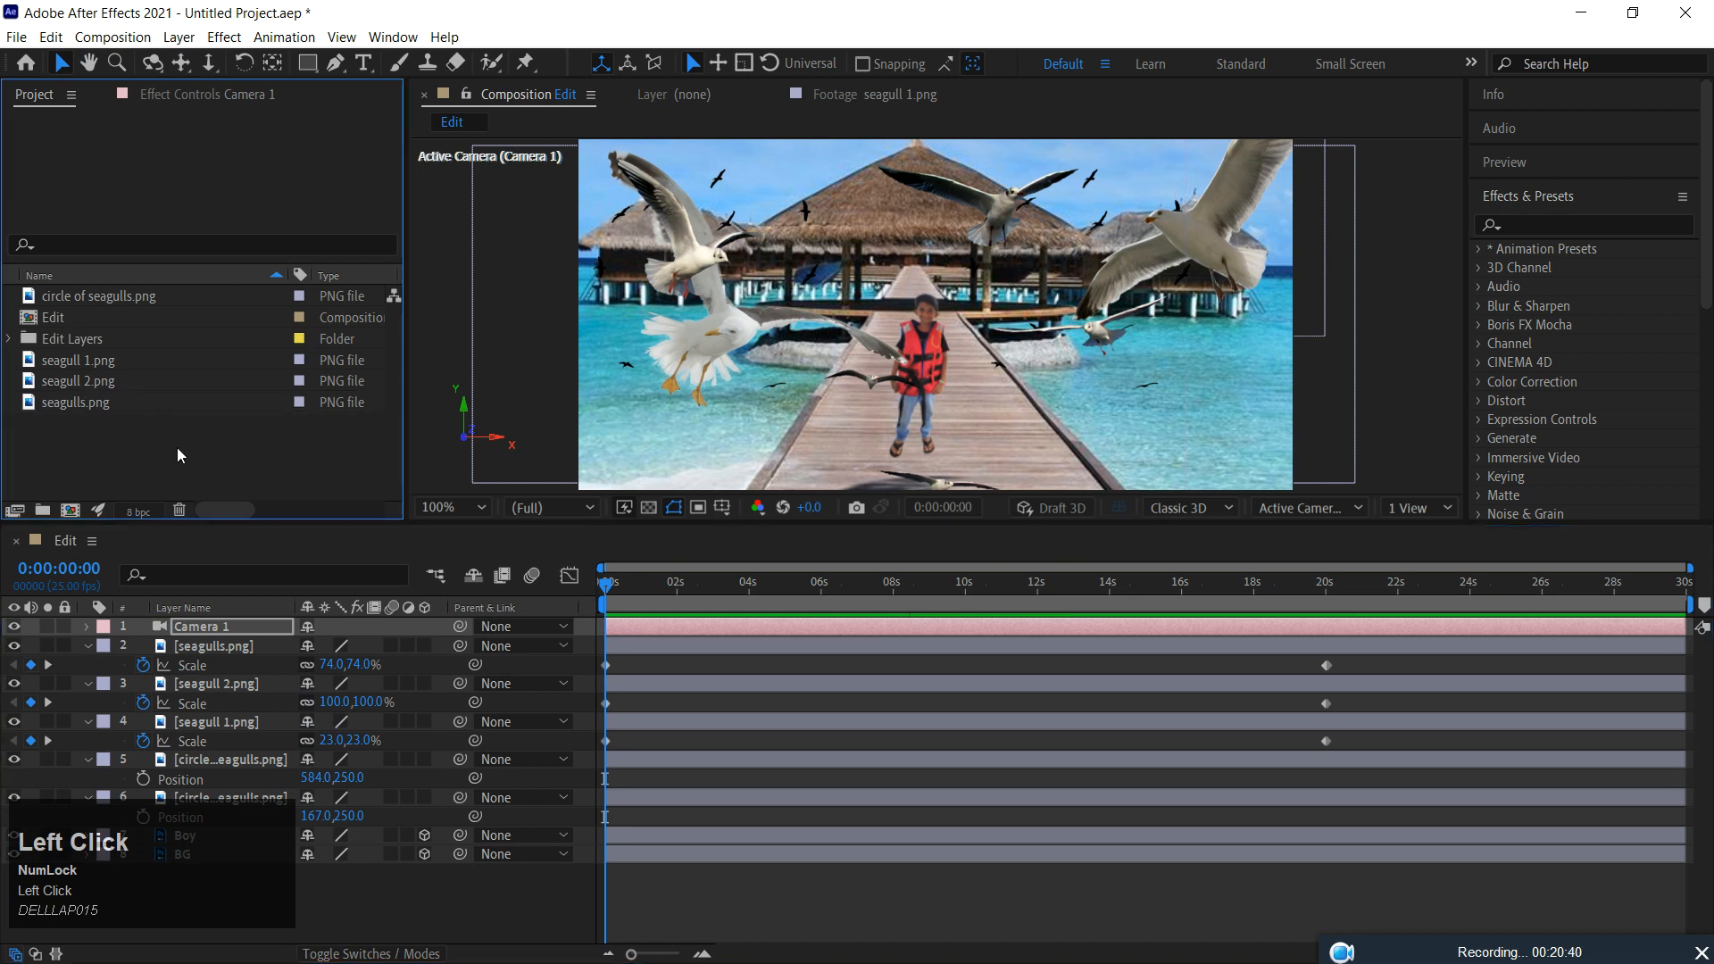
key(ctrl)
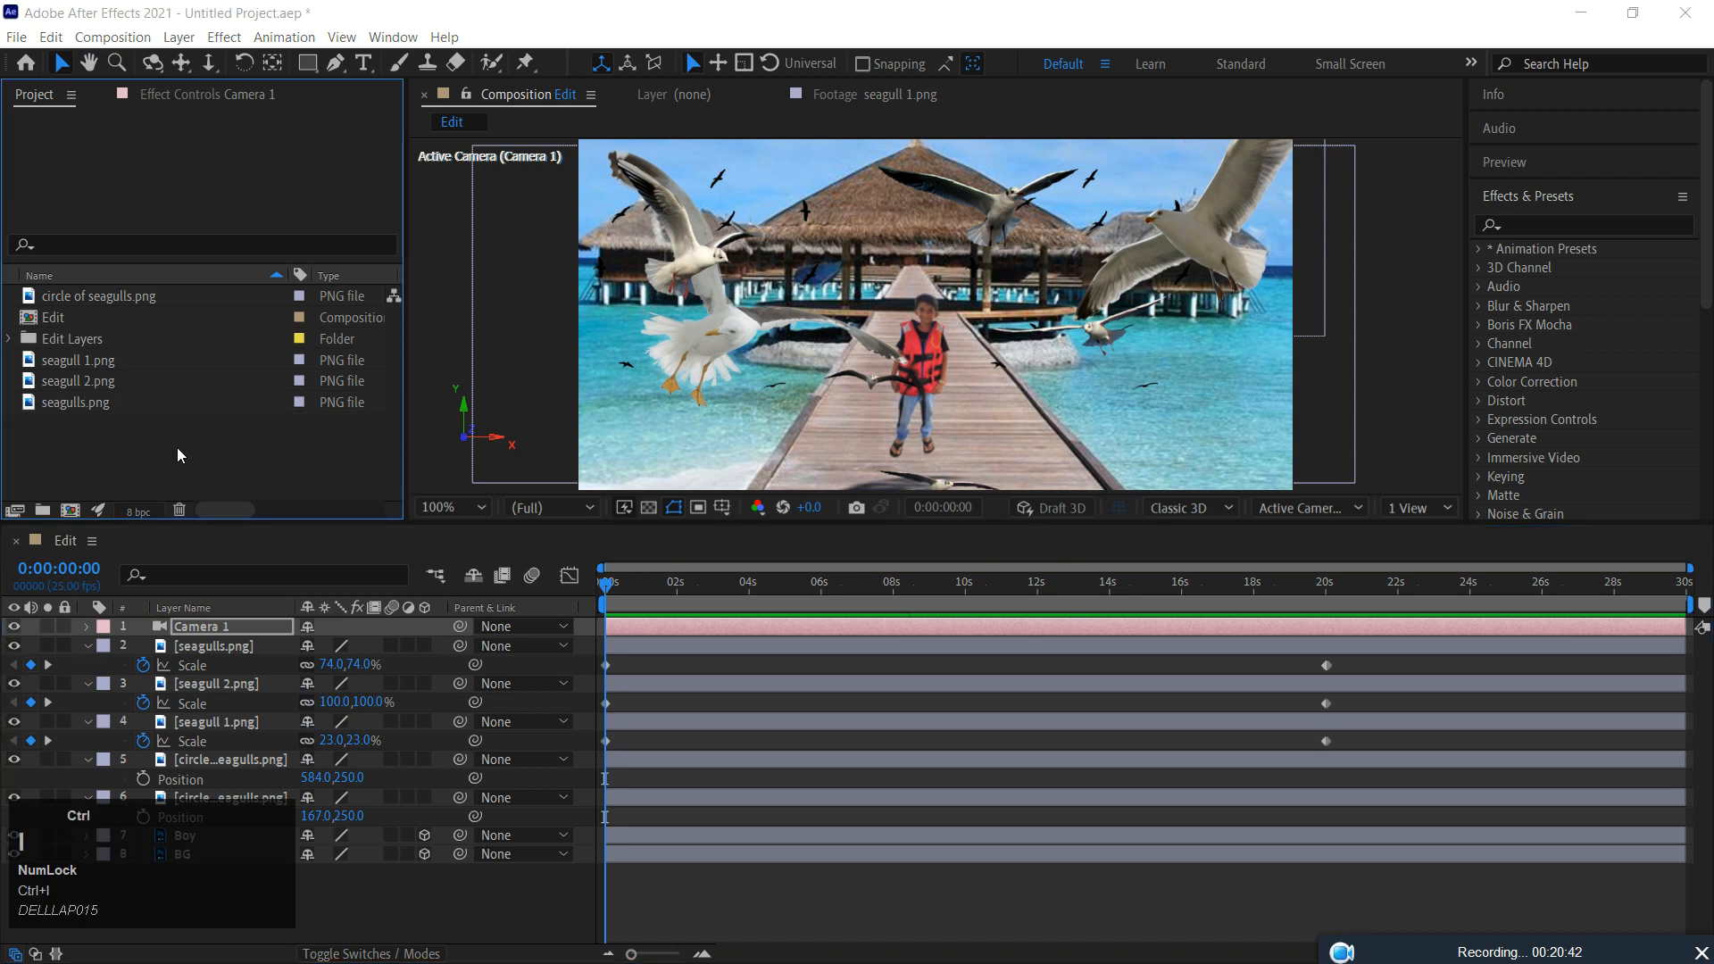
key(ctrl+i)
double_click(509, 234)
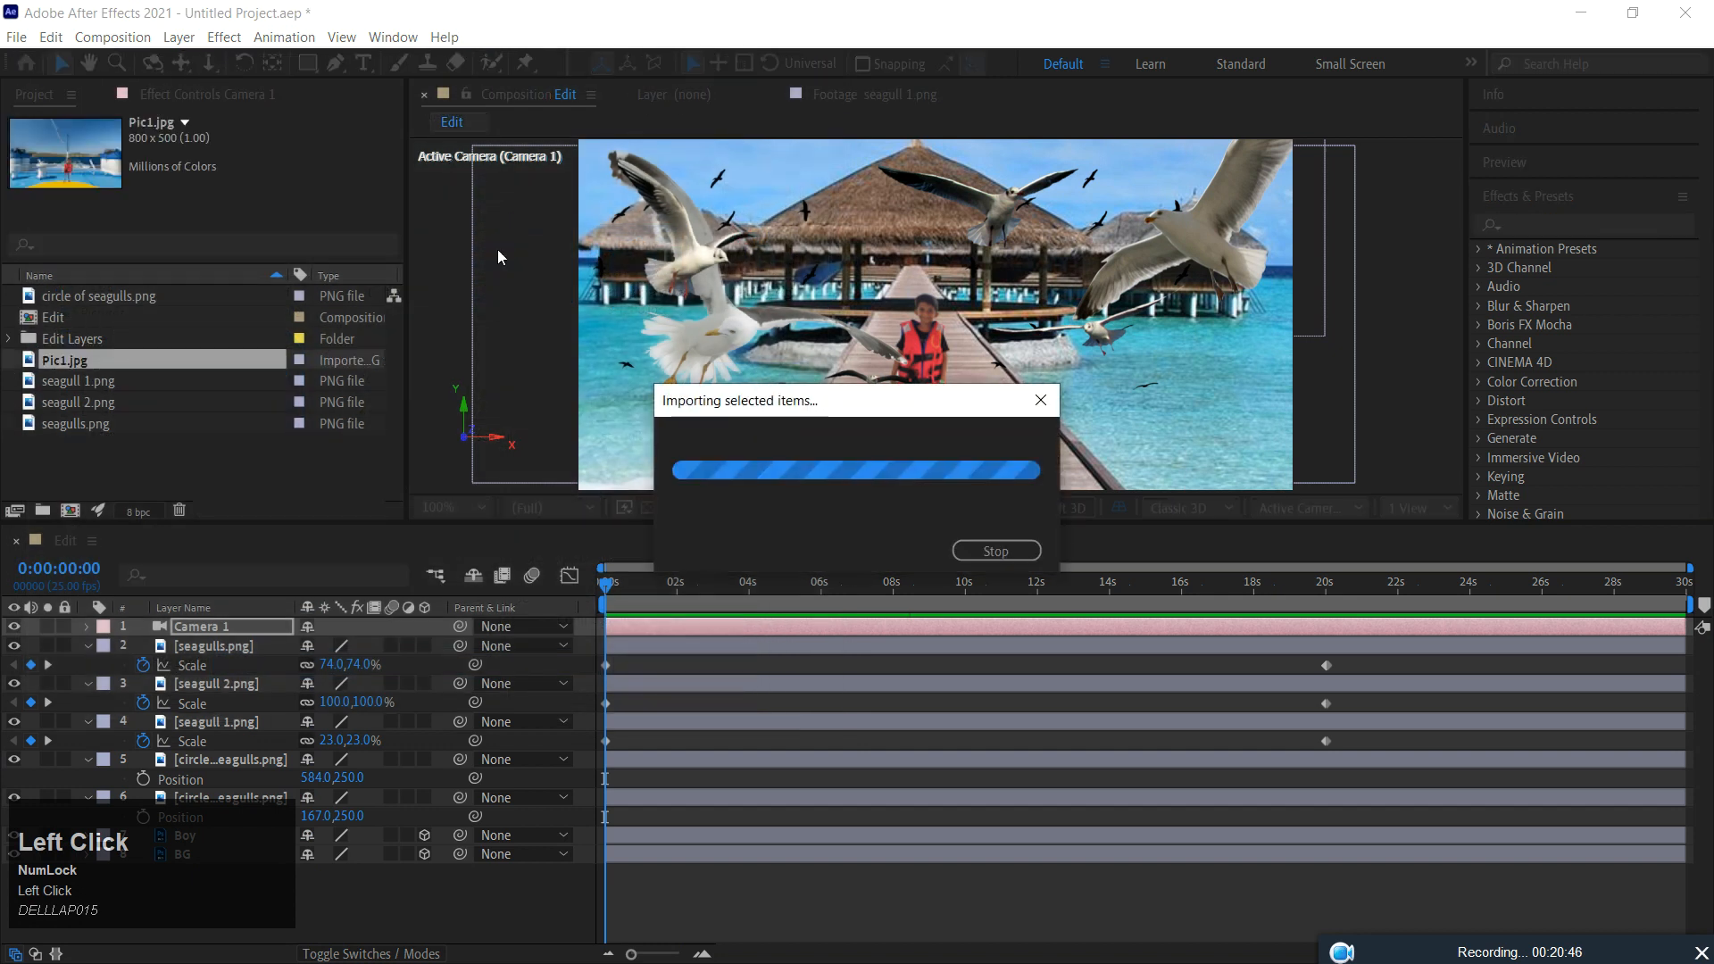
Place Pic1.jpg in the Edit composition directly below Camera 1 and lower its opacity to 58%
drag(30, 361, 144, 640)
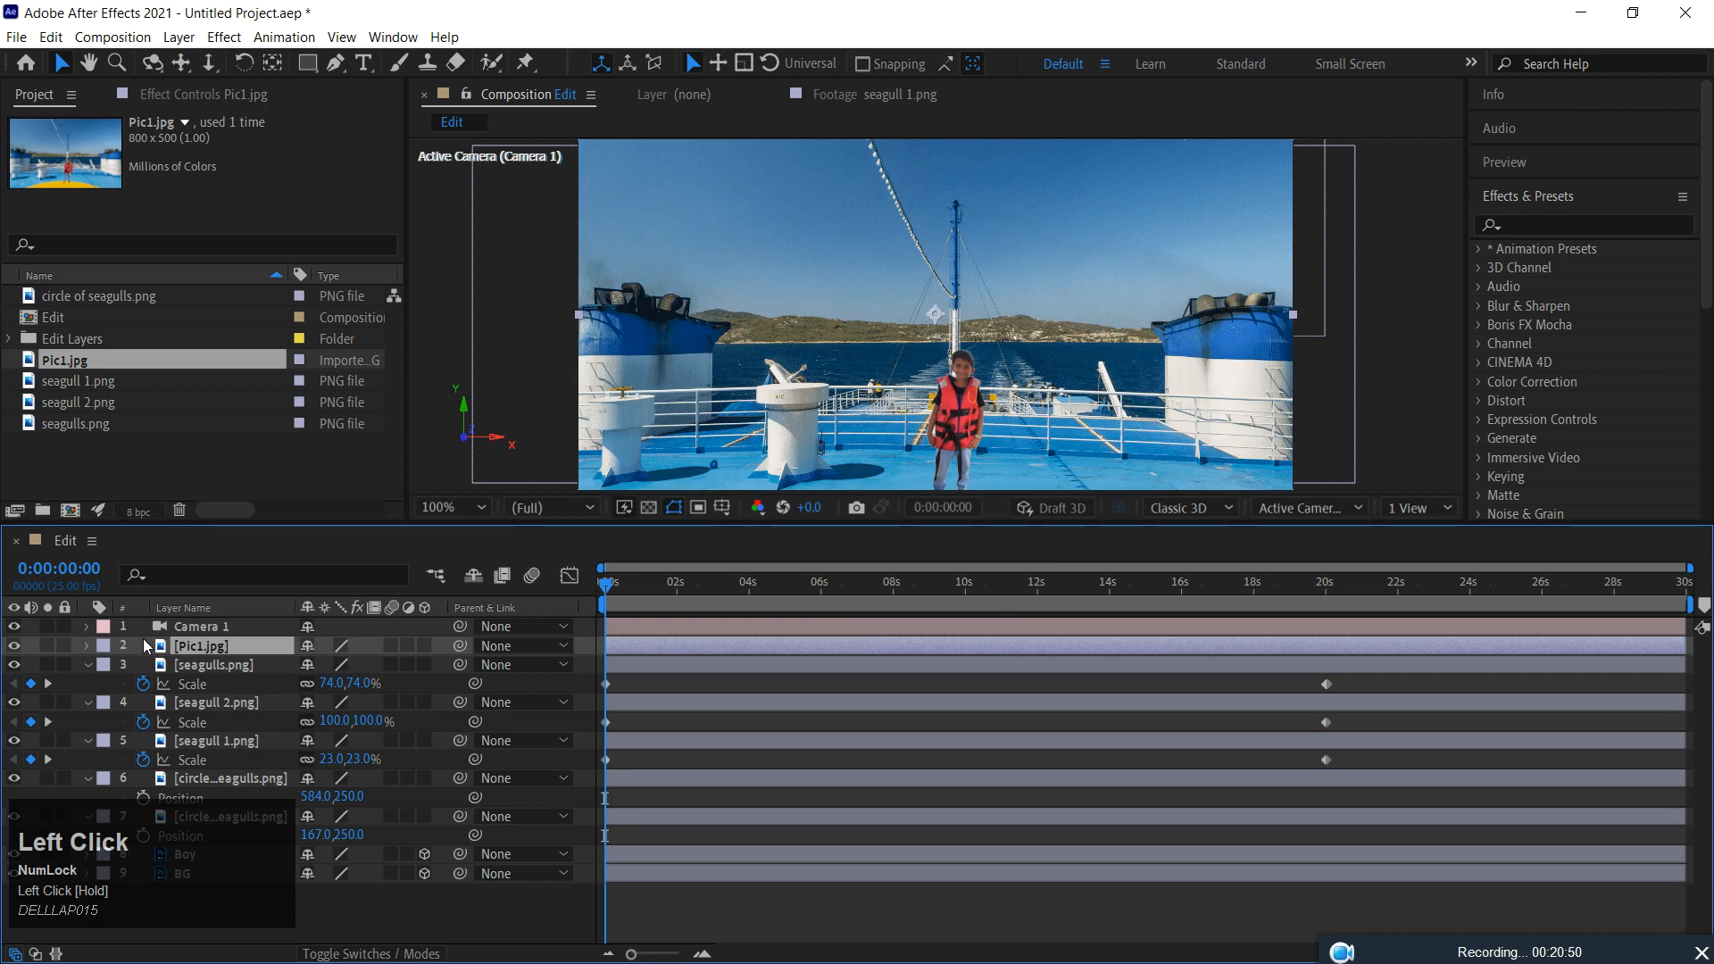
key(t)
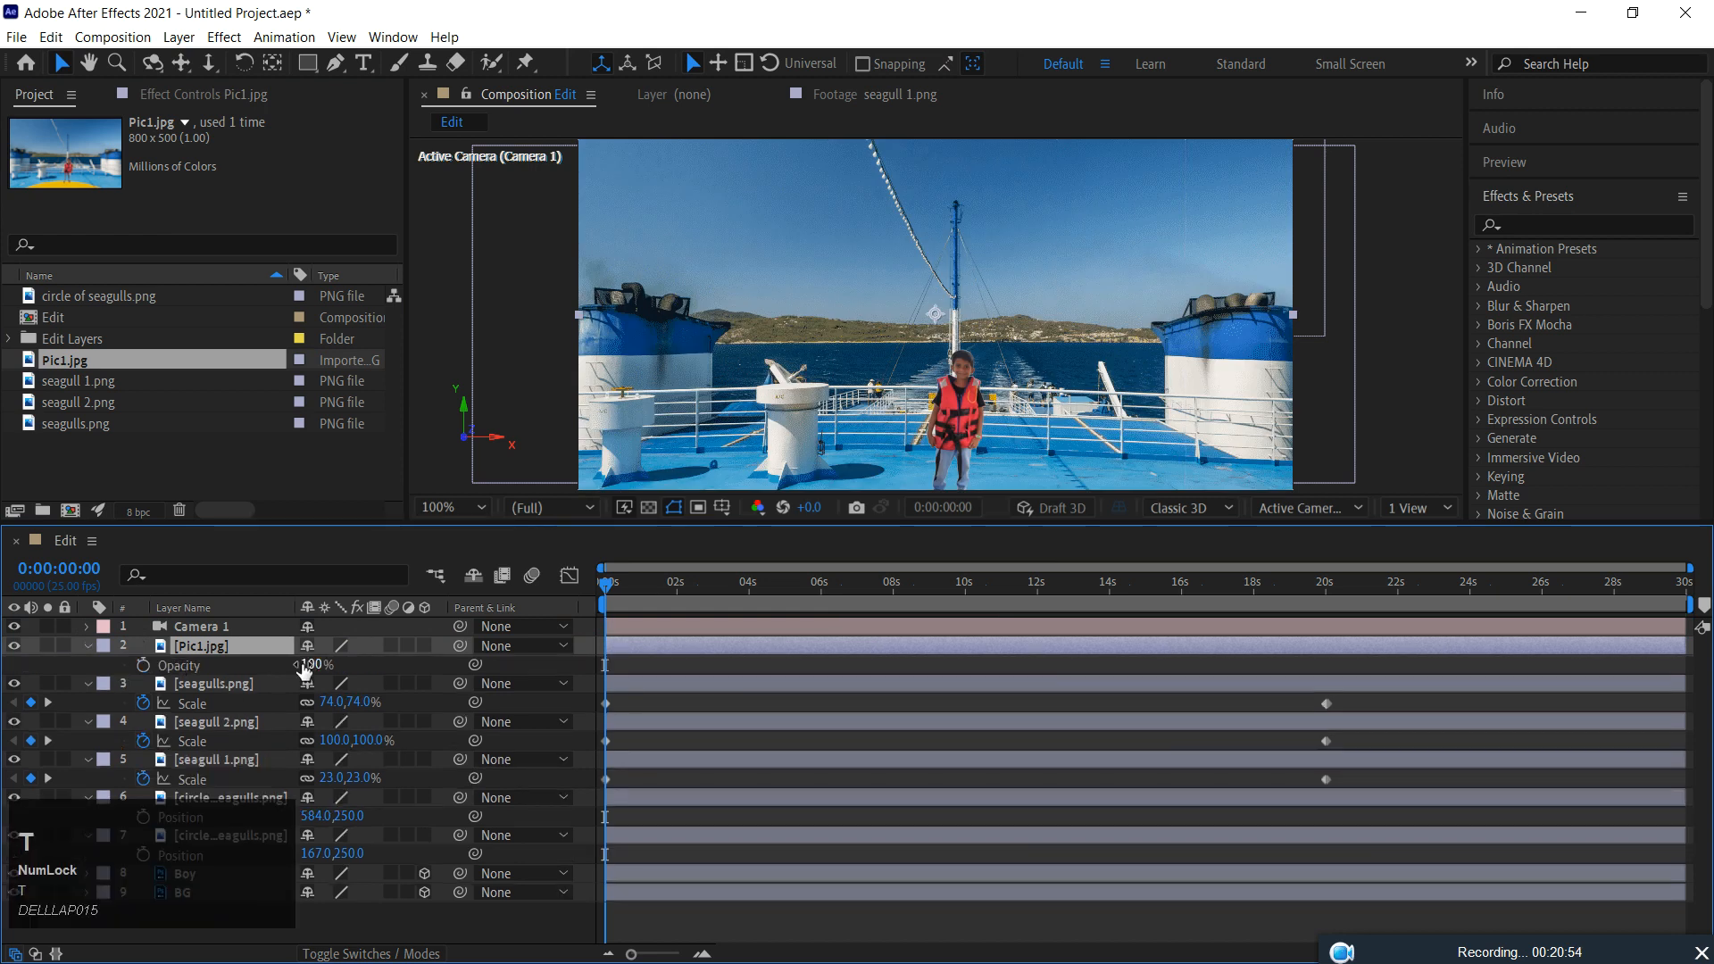
drag(304, 666, 257, 668)
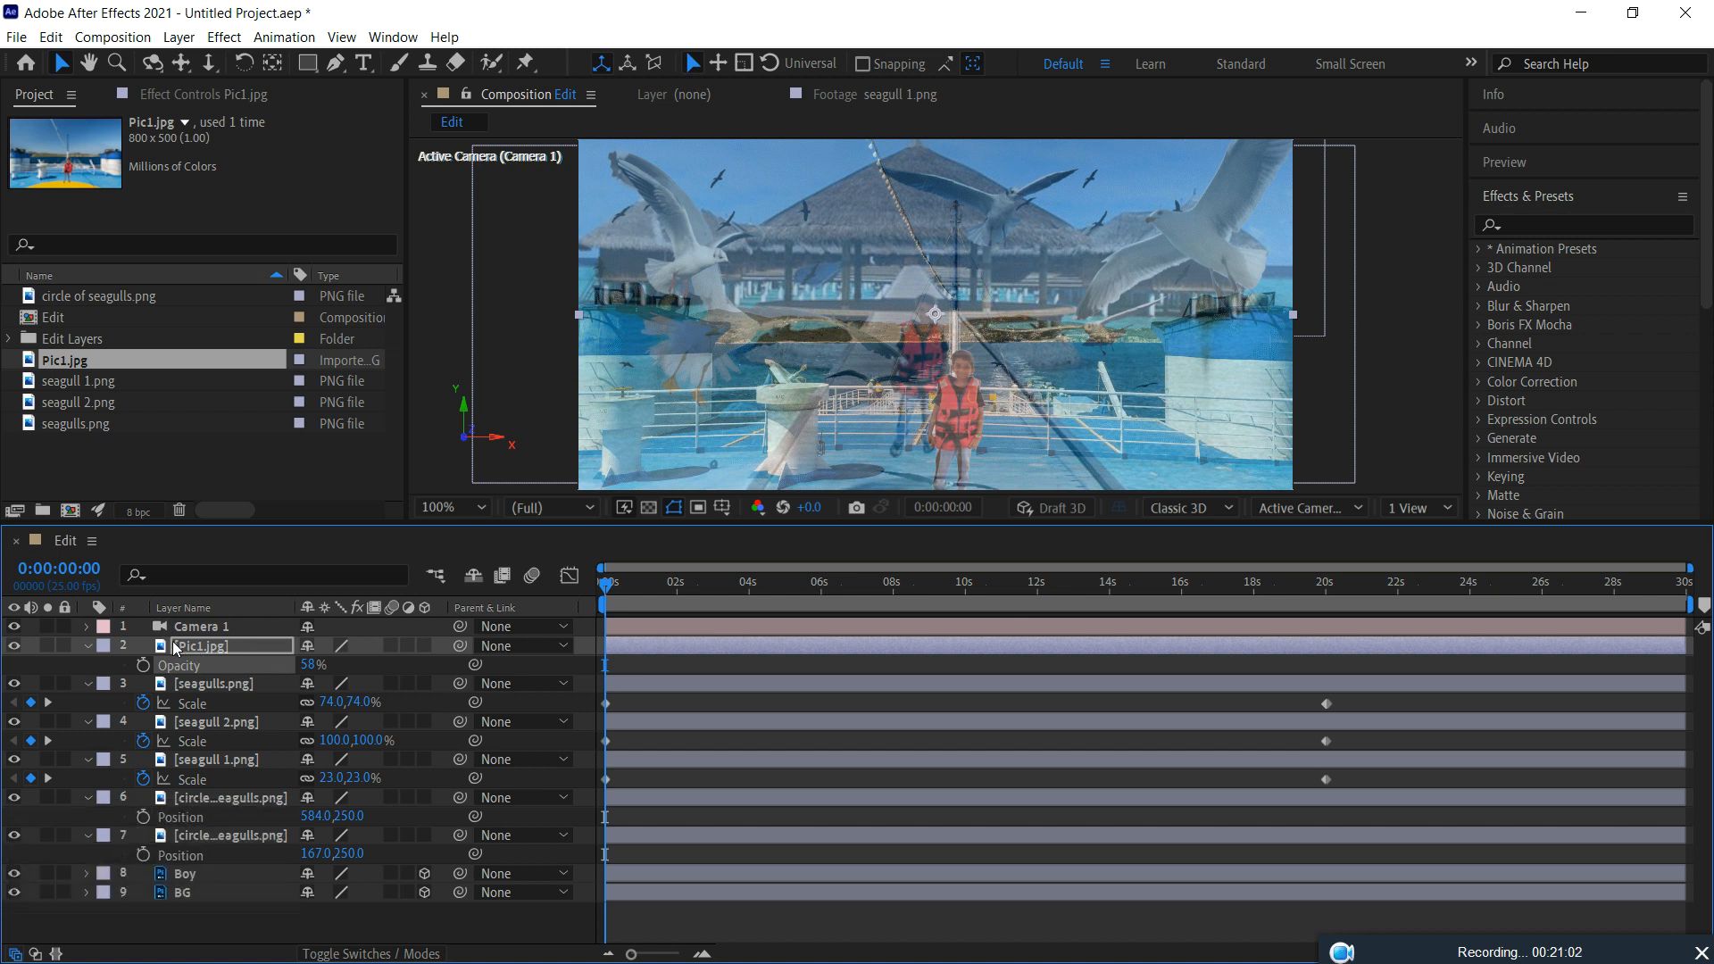
Align the boy in Pic1.jpg with the boy on the pier, using Anchor Point 395, 250 and Position 354, 188
click(88, 646)
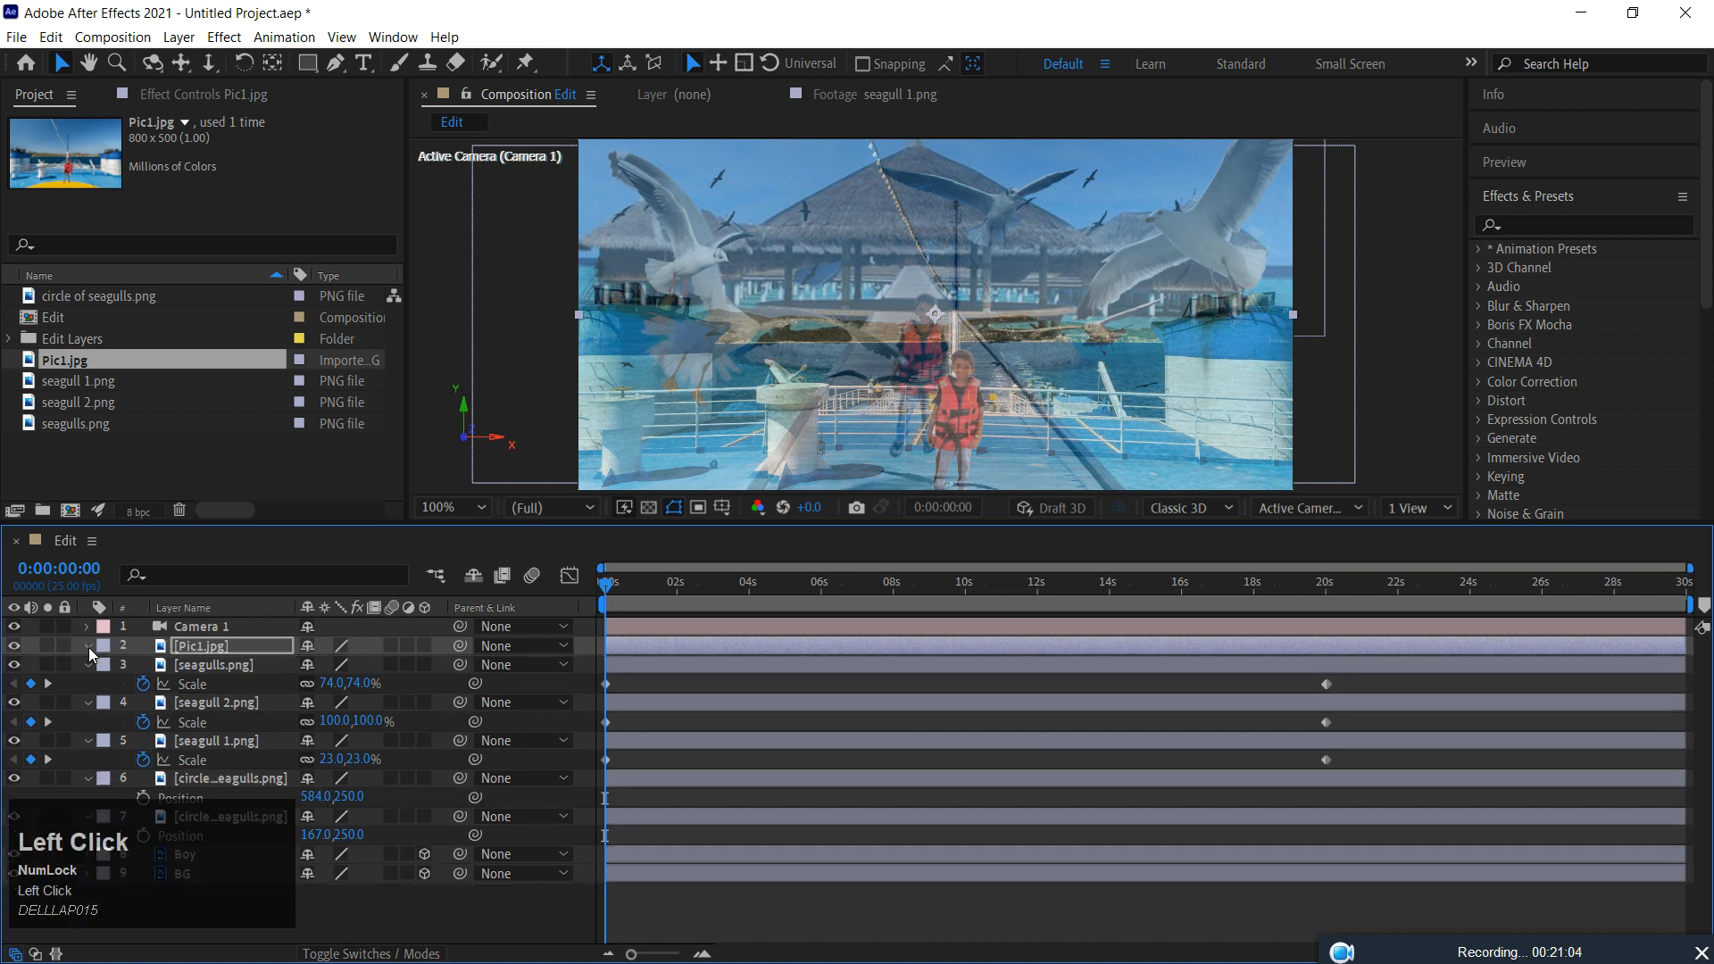
mouse_move(312, 701)
mouse_down()
mouse_move(257, 705)
mouse_move(309, 705)
mouse_move(275, 704)
mouse_move(309, 685)
mouse_up()
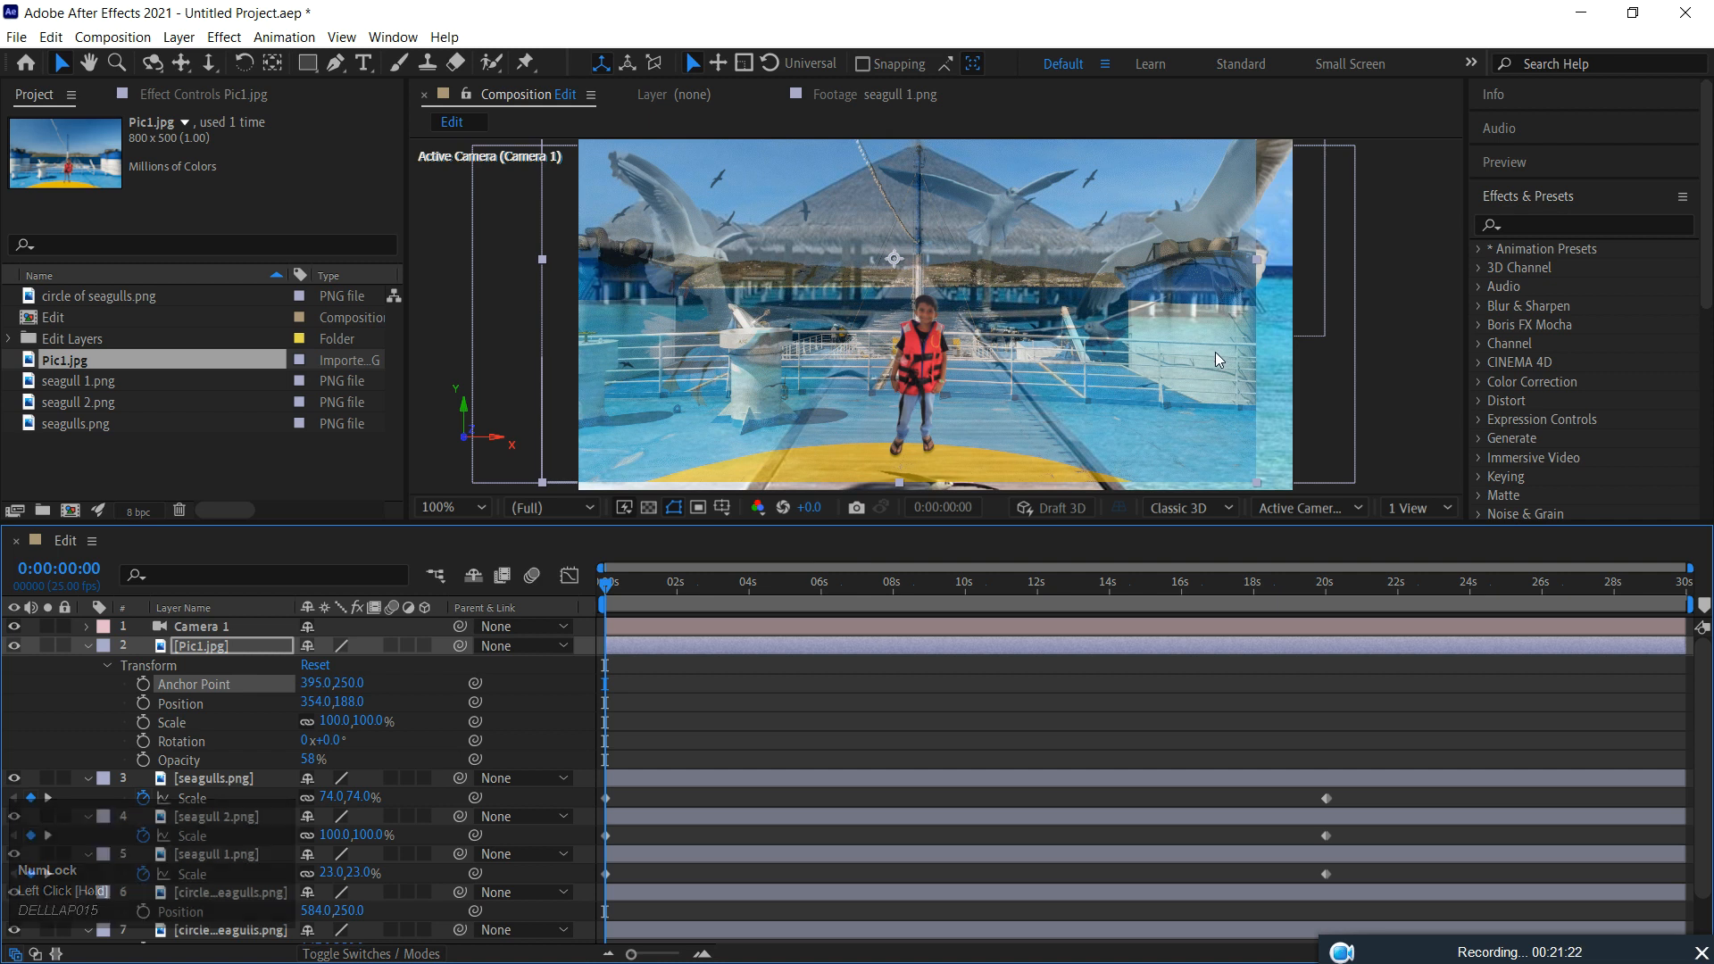
scroll(1194, 358, down, 2)
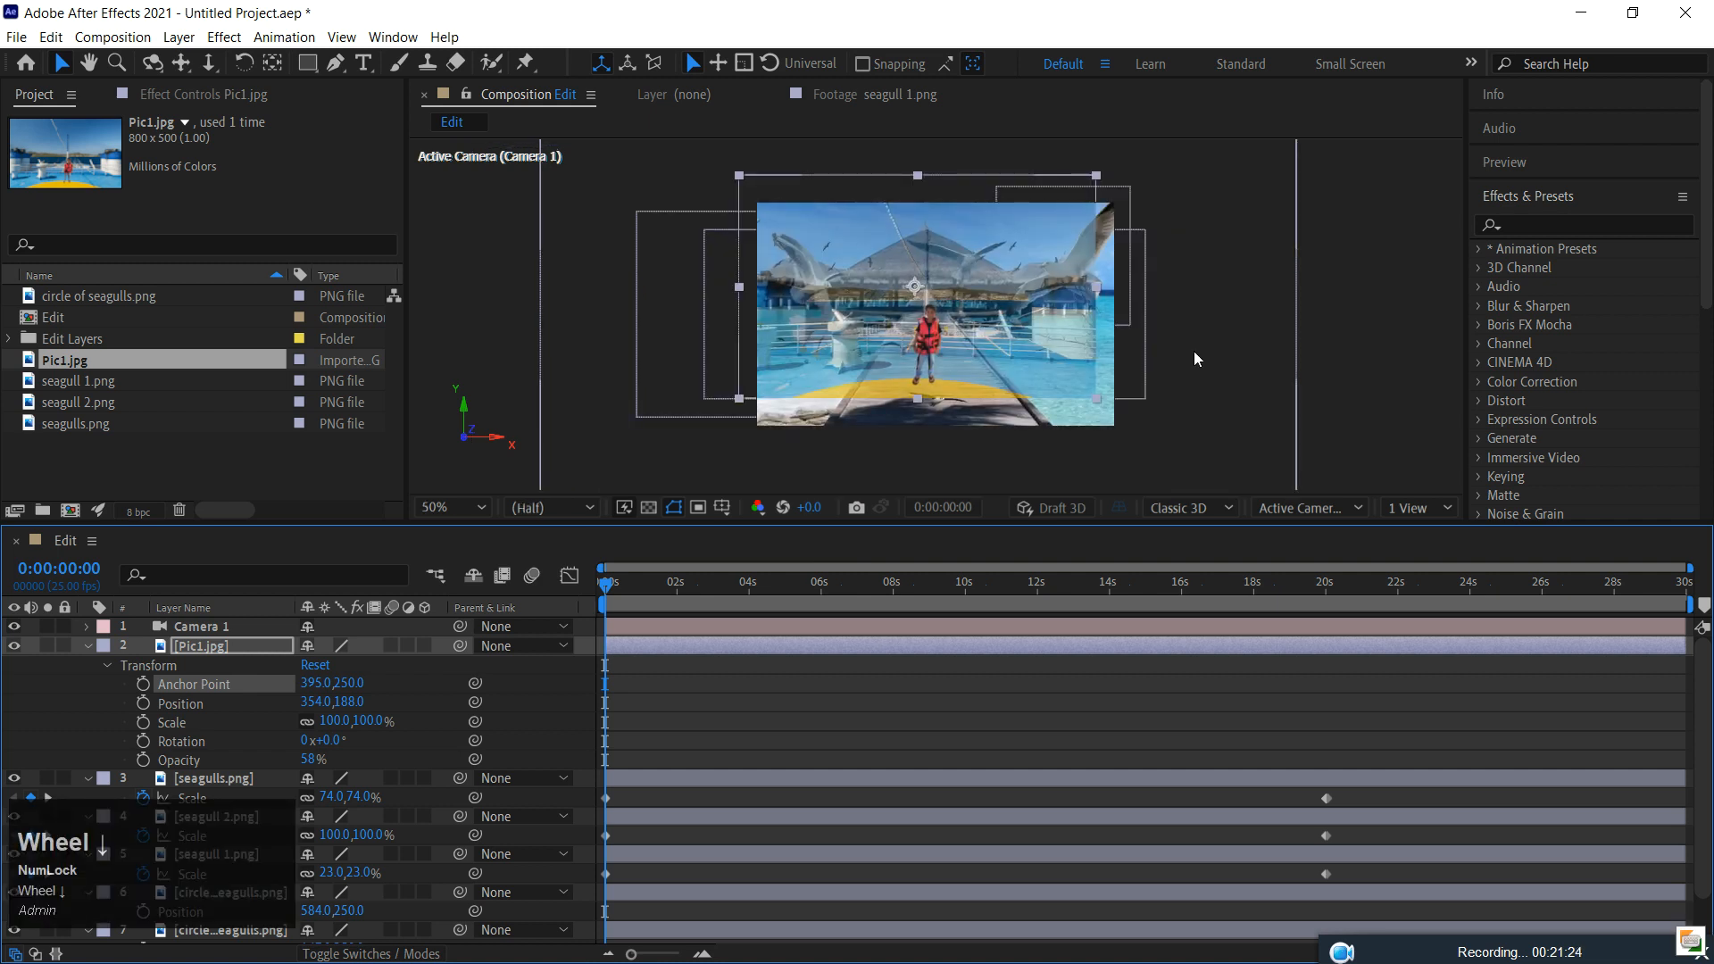
scroll(1194, 359, up, 1)
scroll(1195, 359, down, 1)
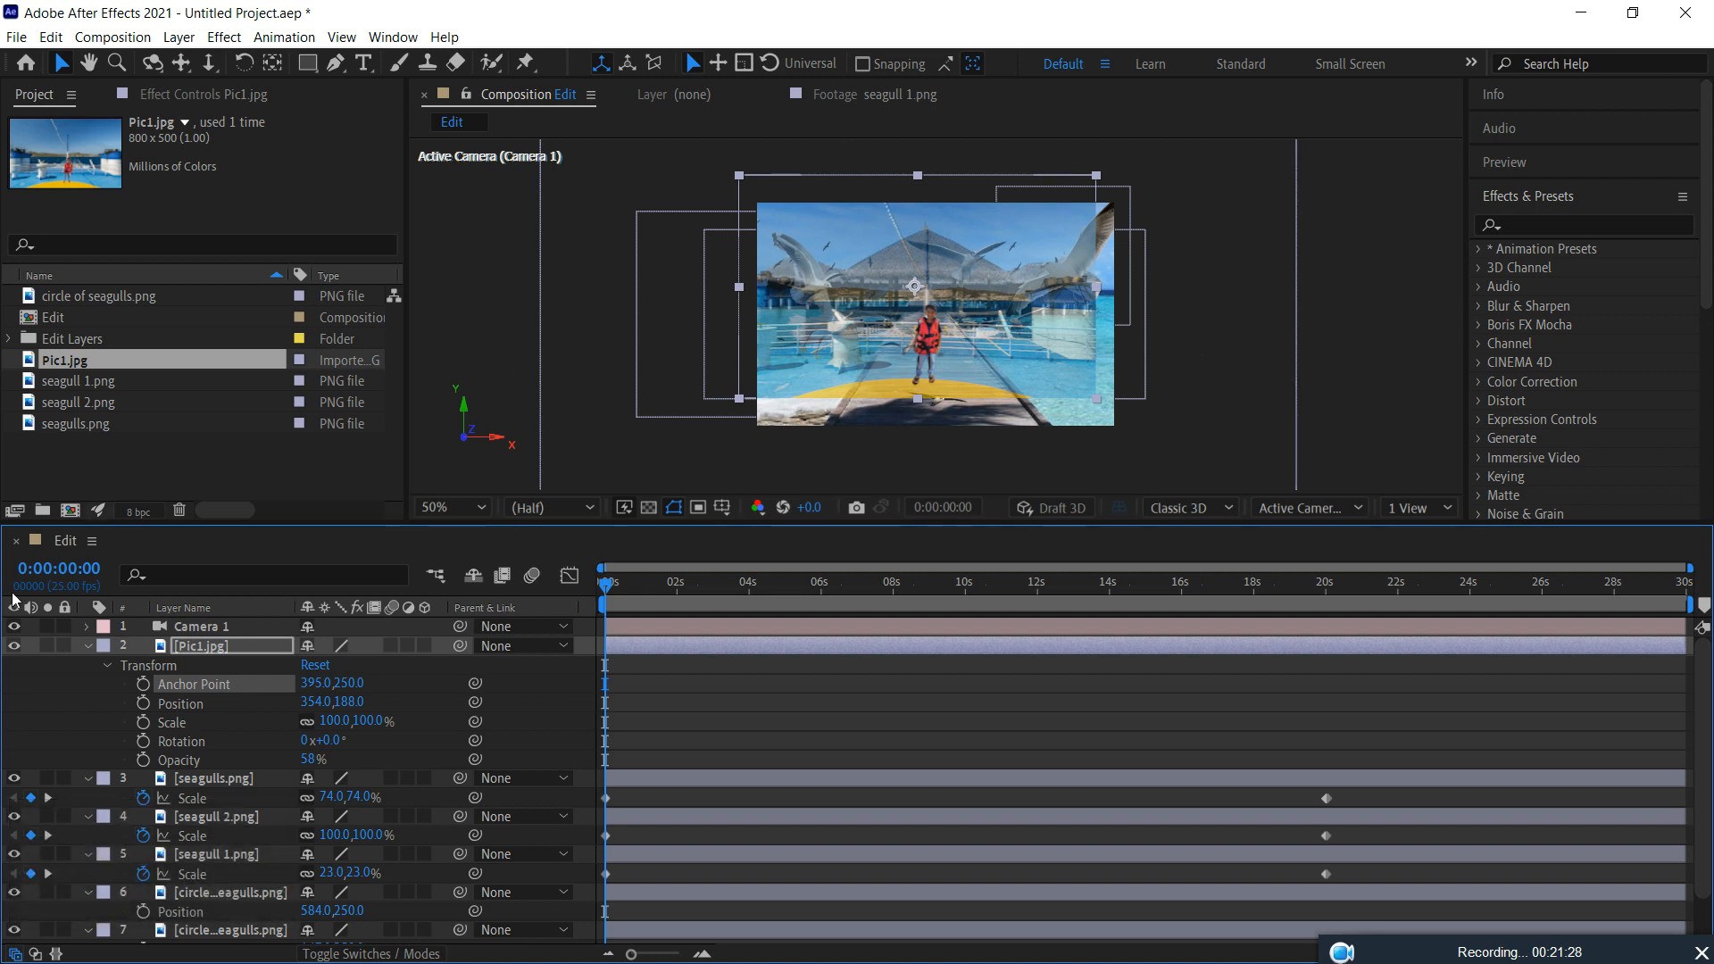
click(86, 646)
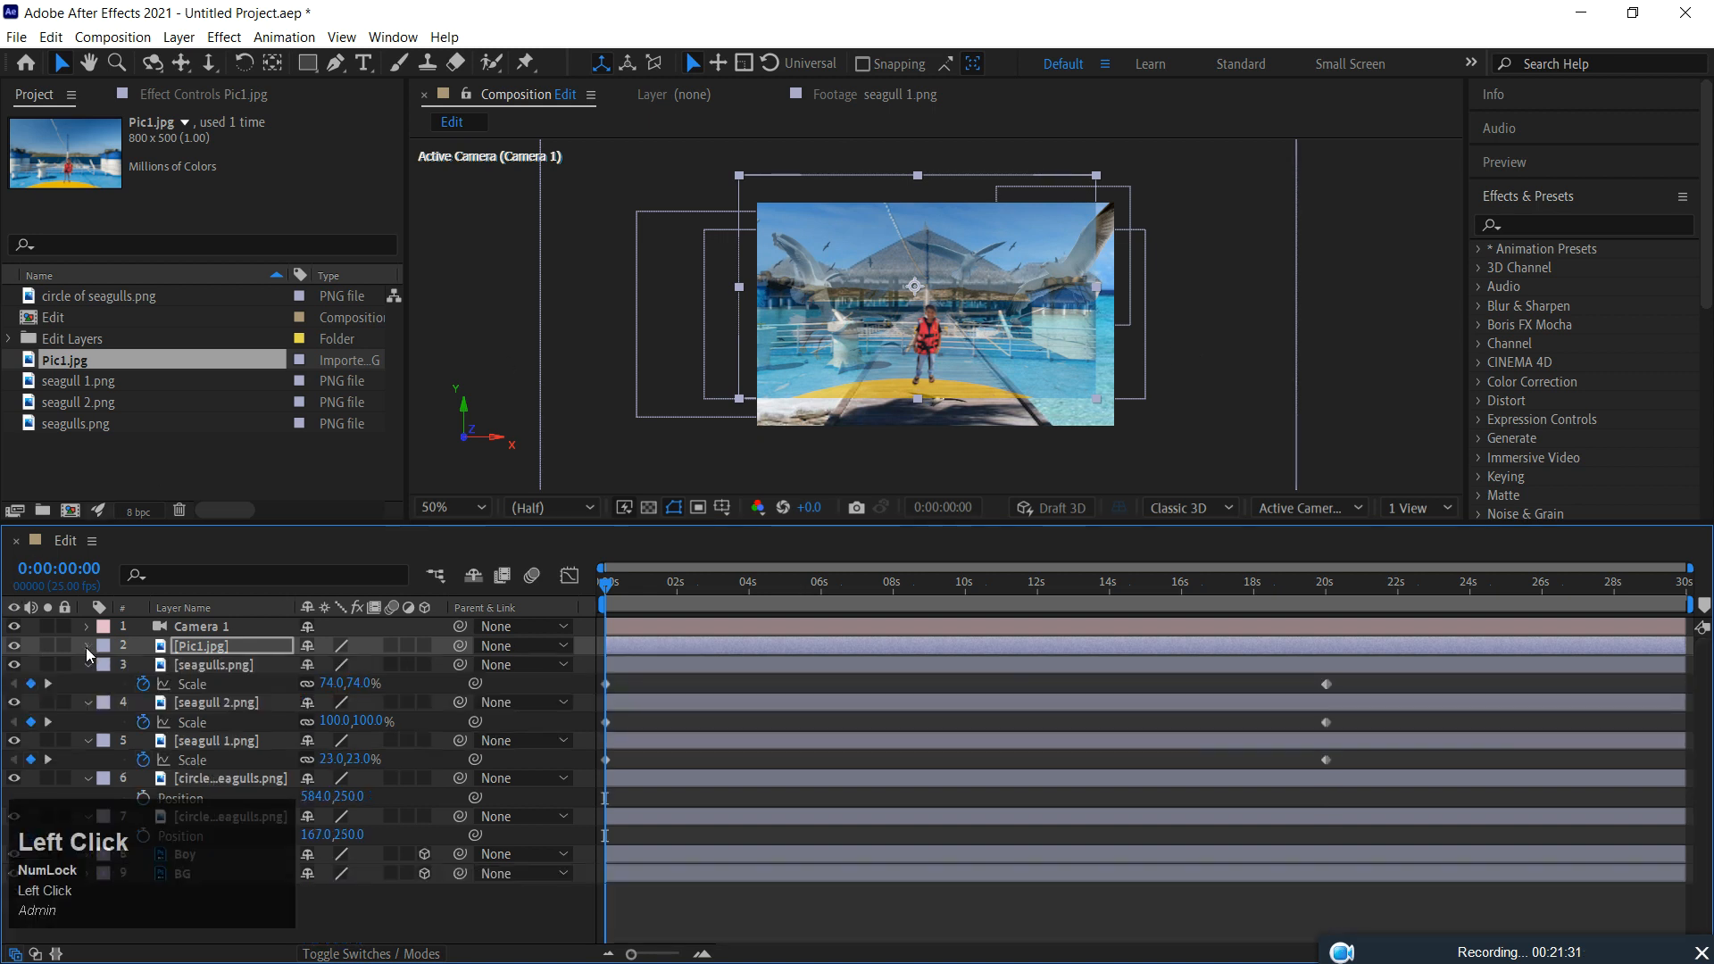
click(1258, 361)
scroll(1236, 331, up, 2)
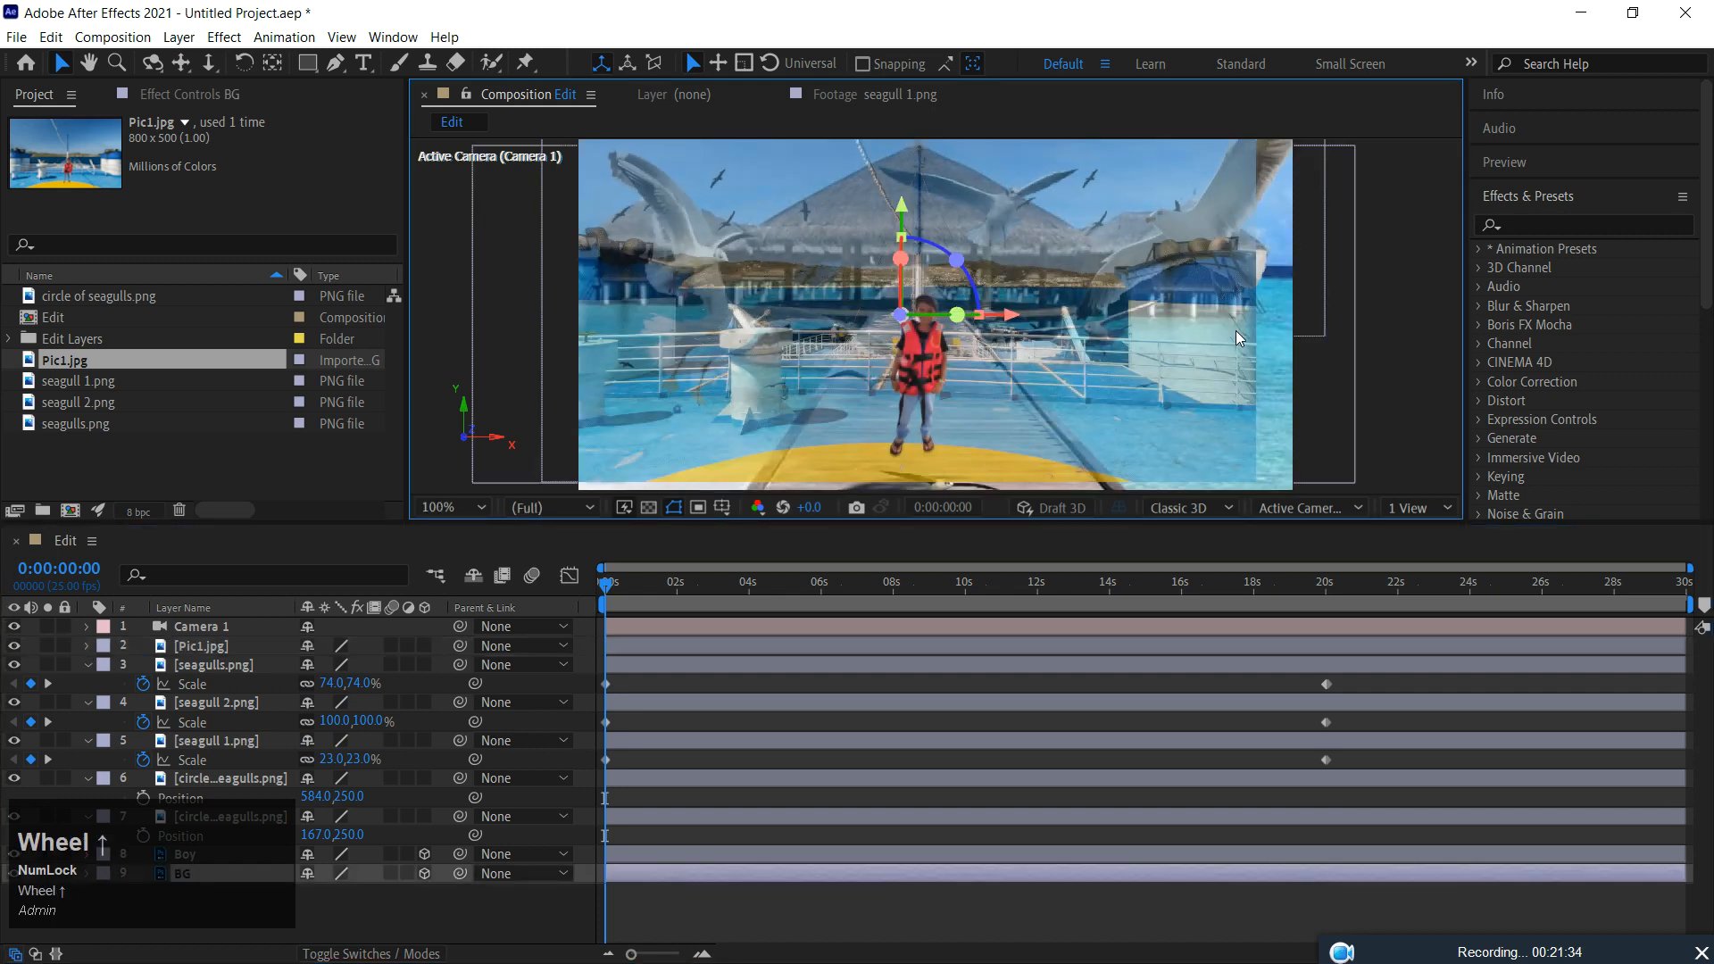
scroll(1236, 333, down, 2)
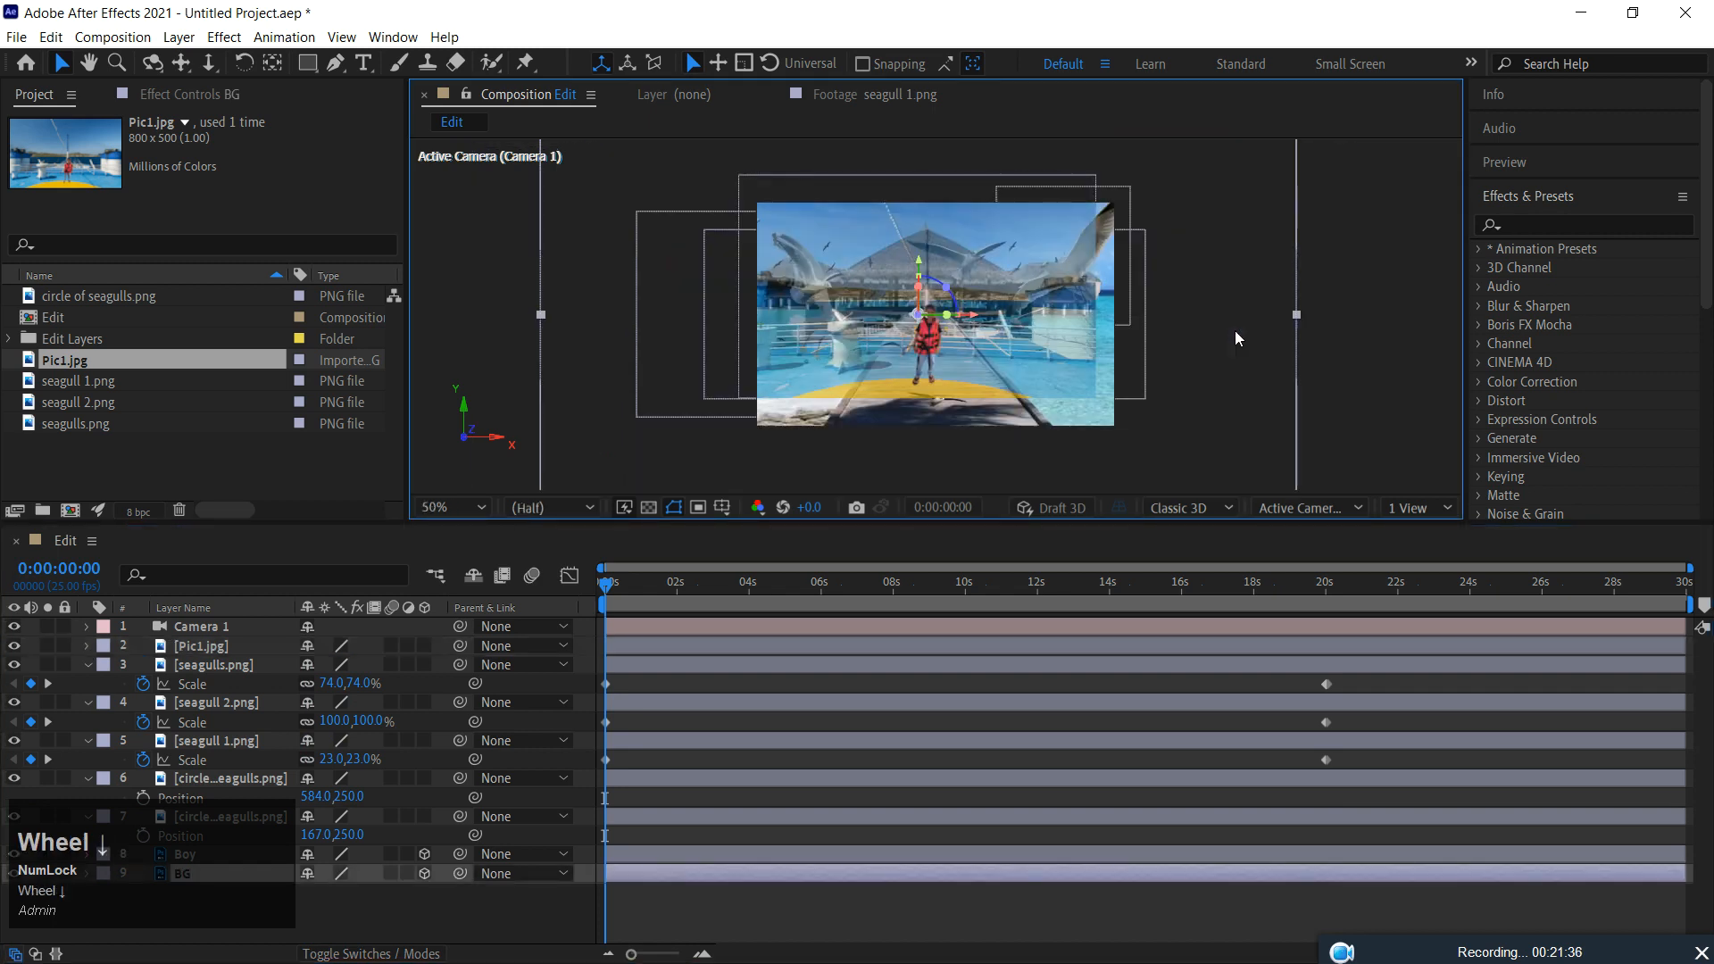
click(1248, 451)
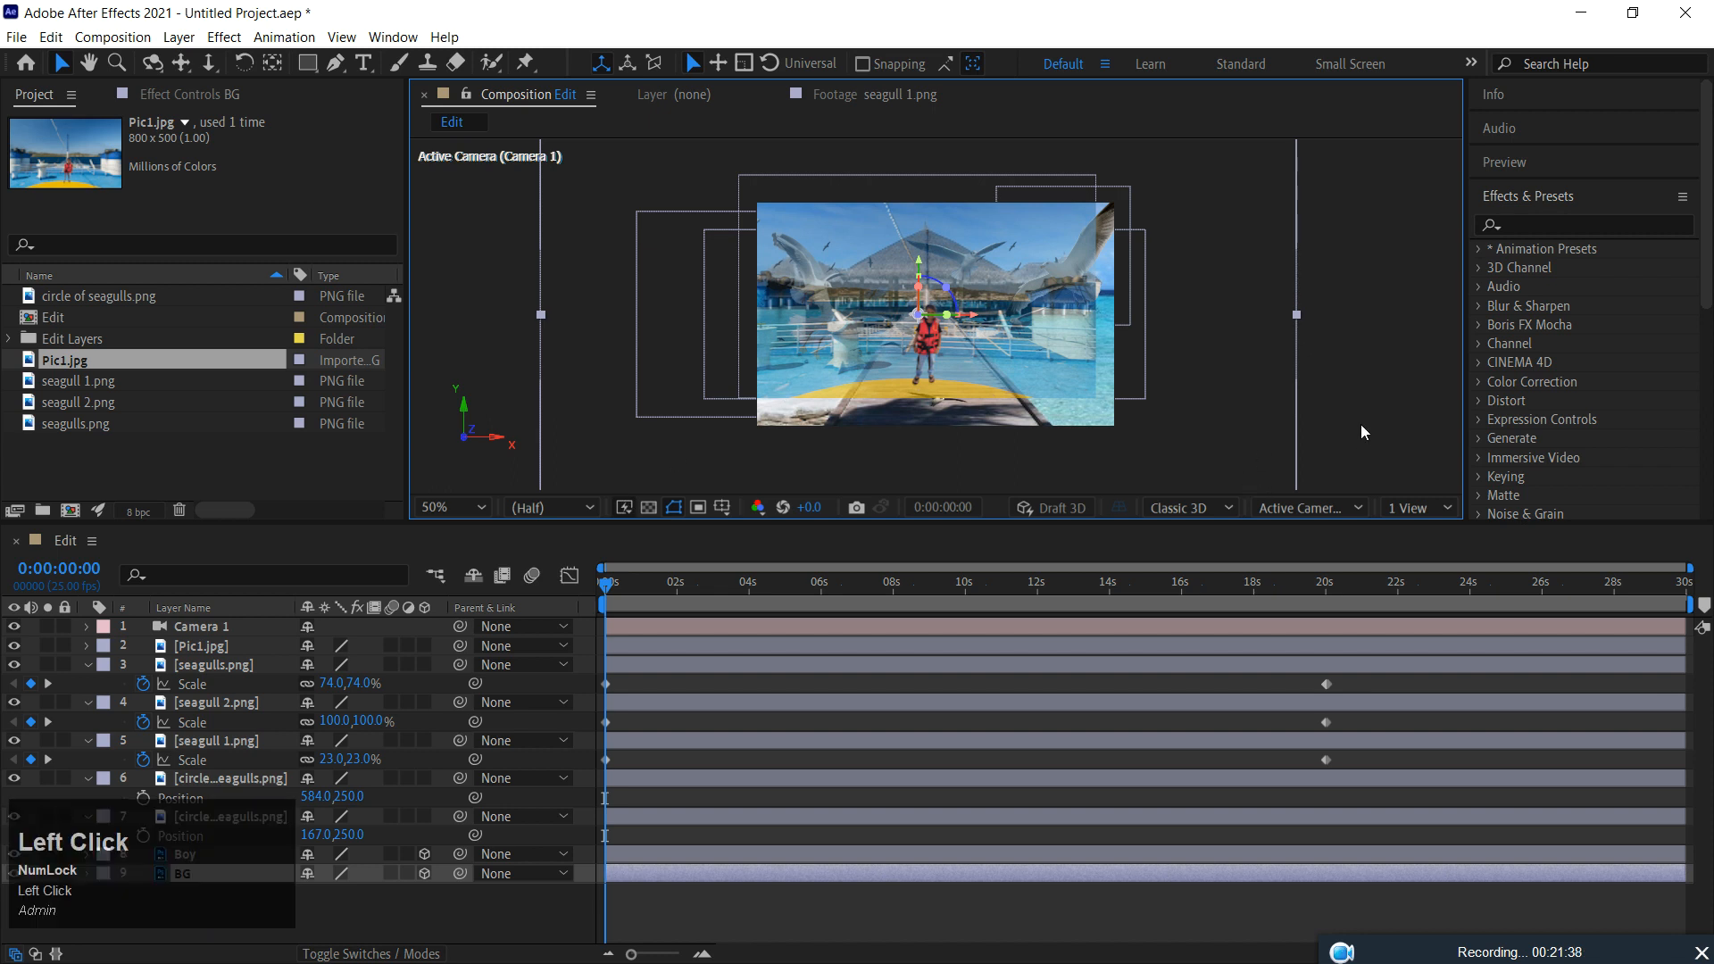
Restore the Pic1.jpg layer's opacity to 100%
click(196, 652)
key(t)
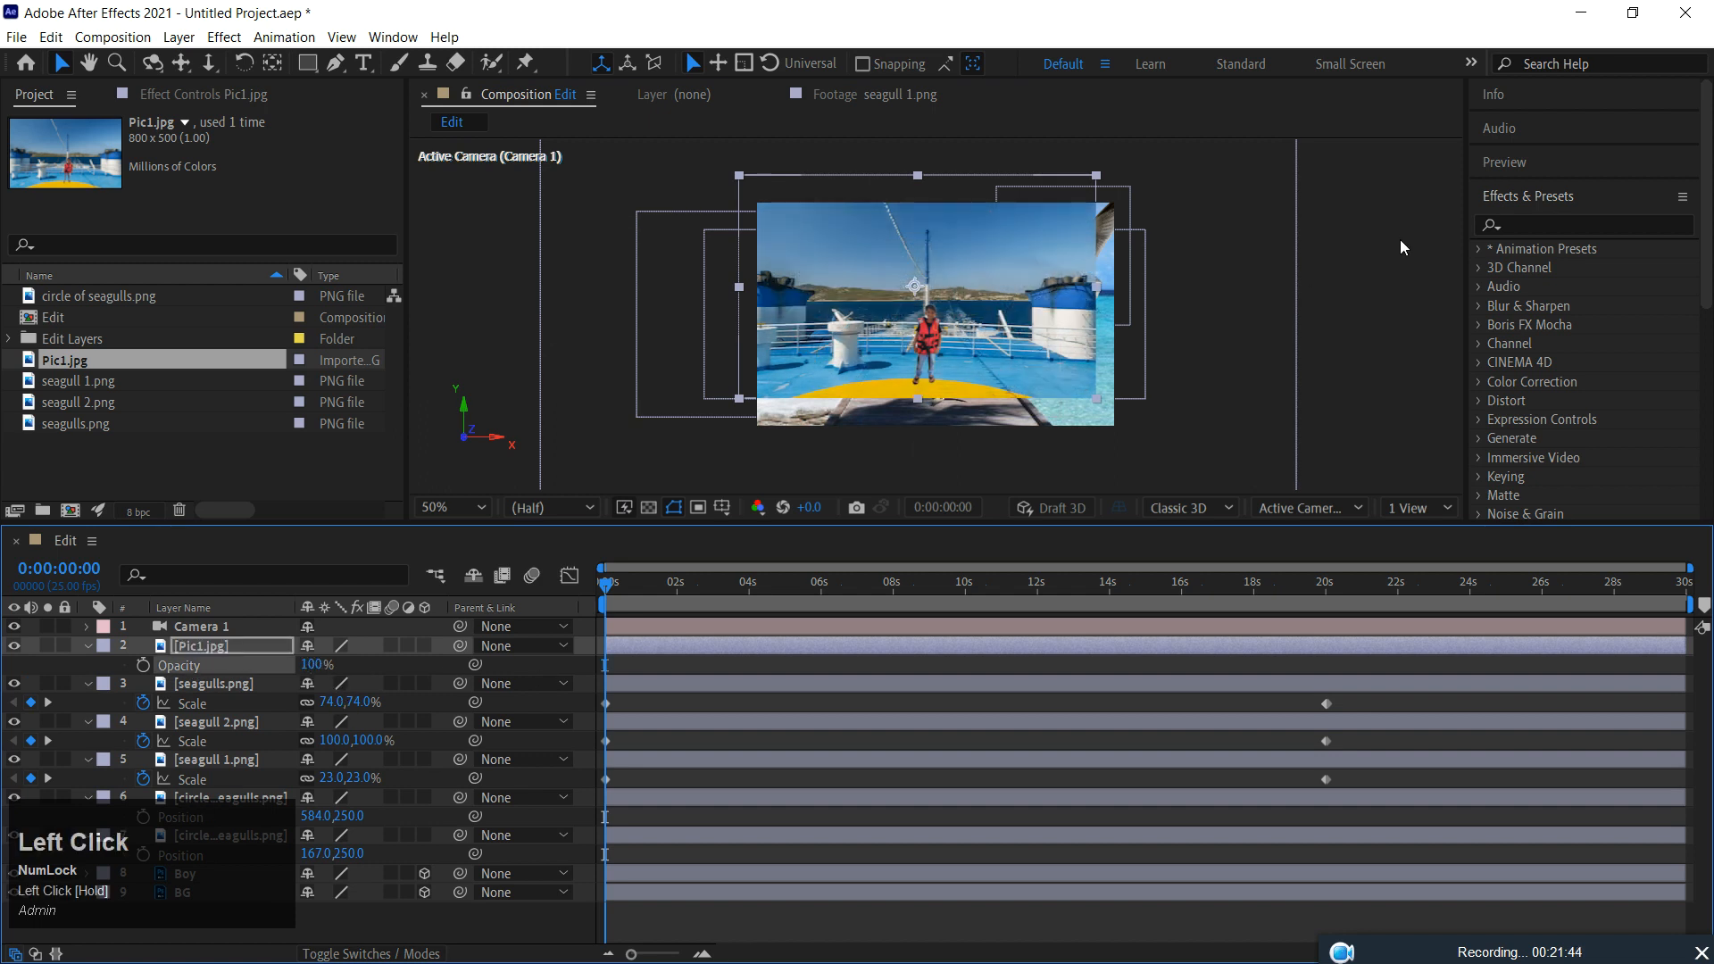
click(1378, 300)
scroll(1379, 301, up, 1)
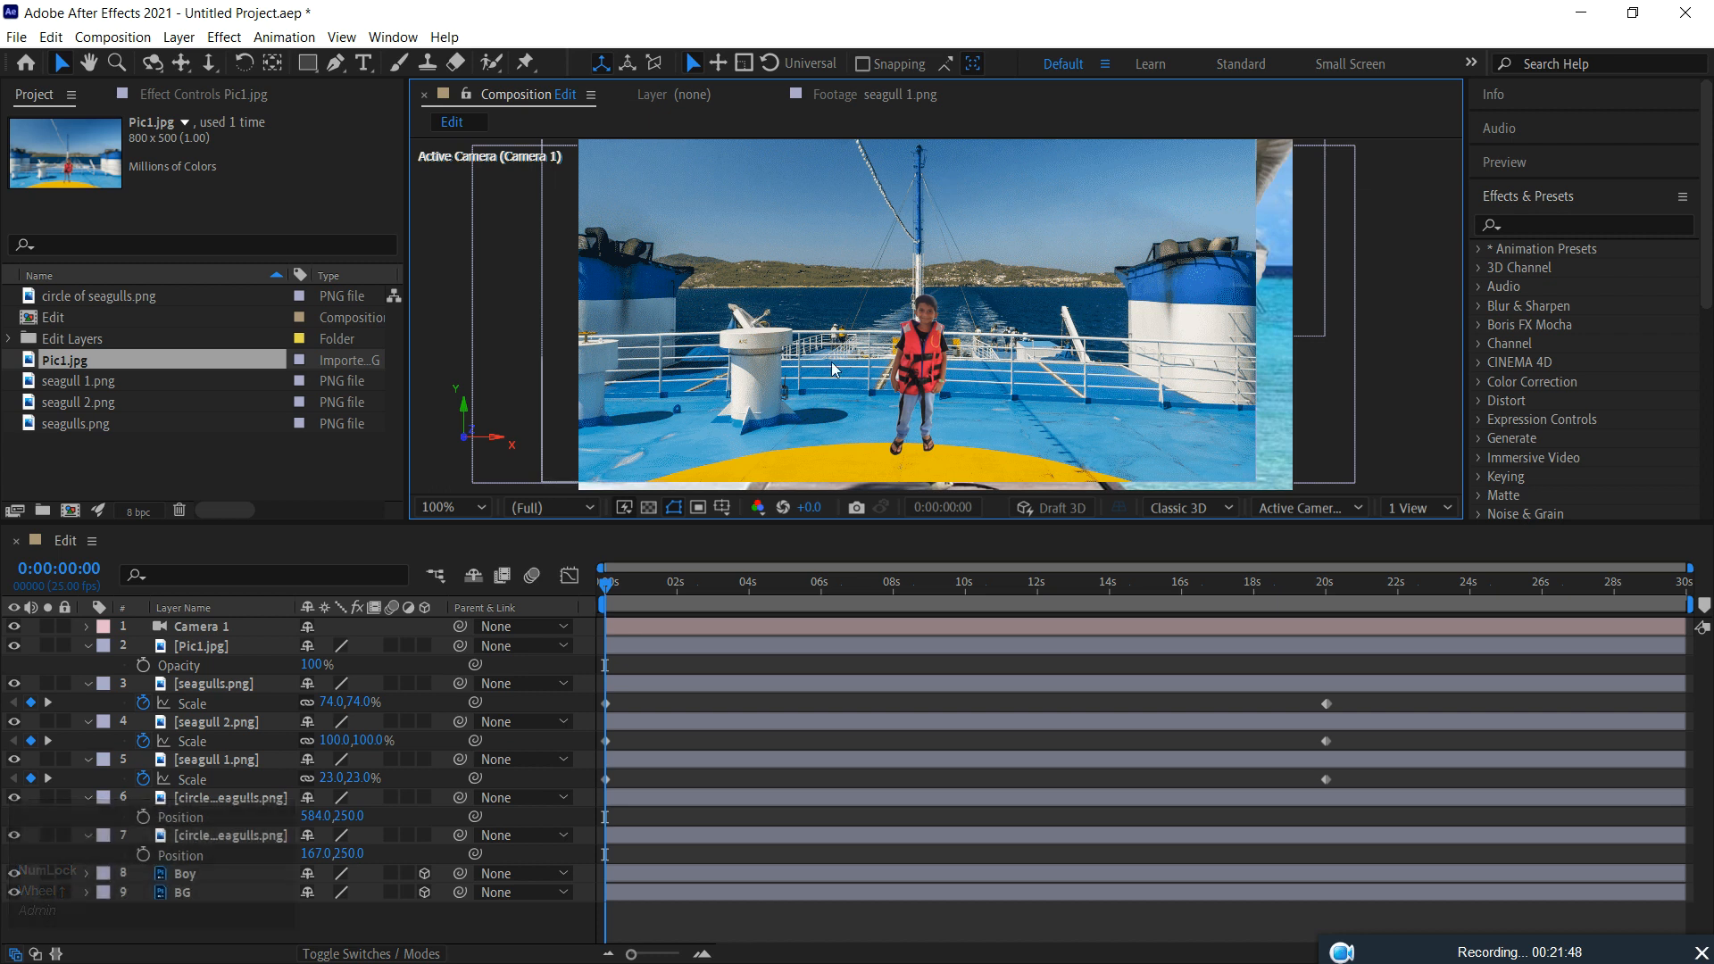
click(628, 630)
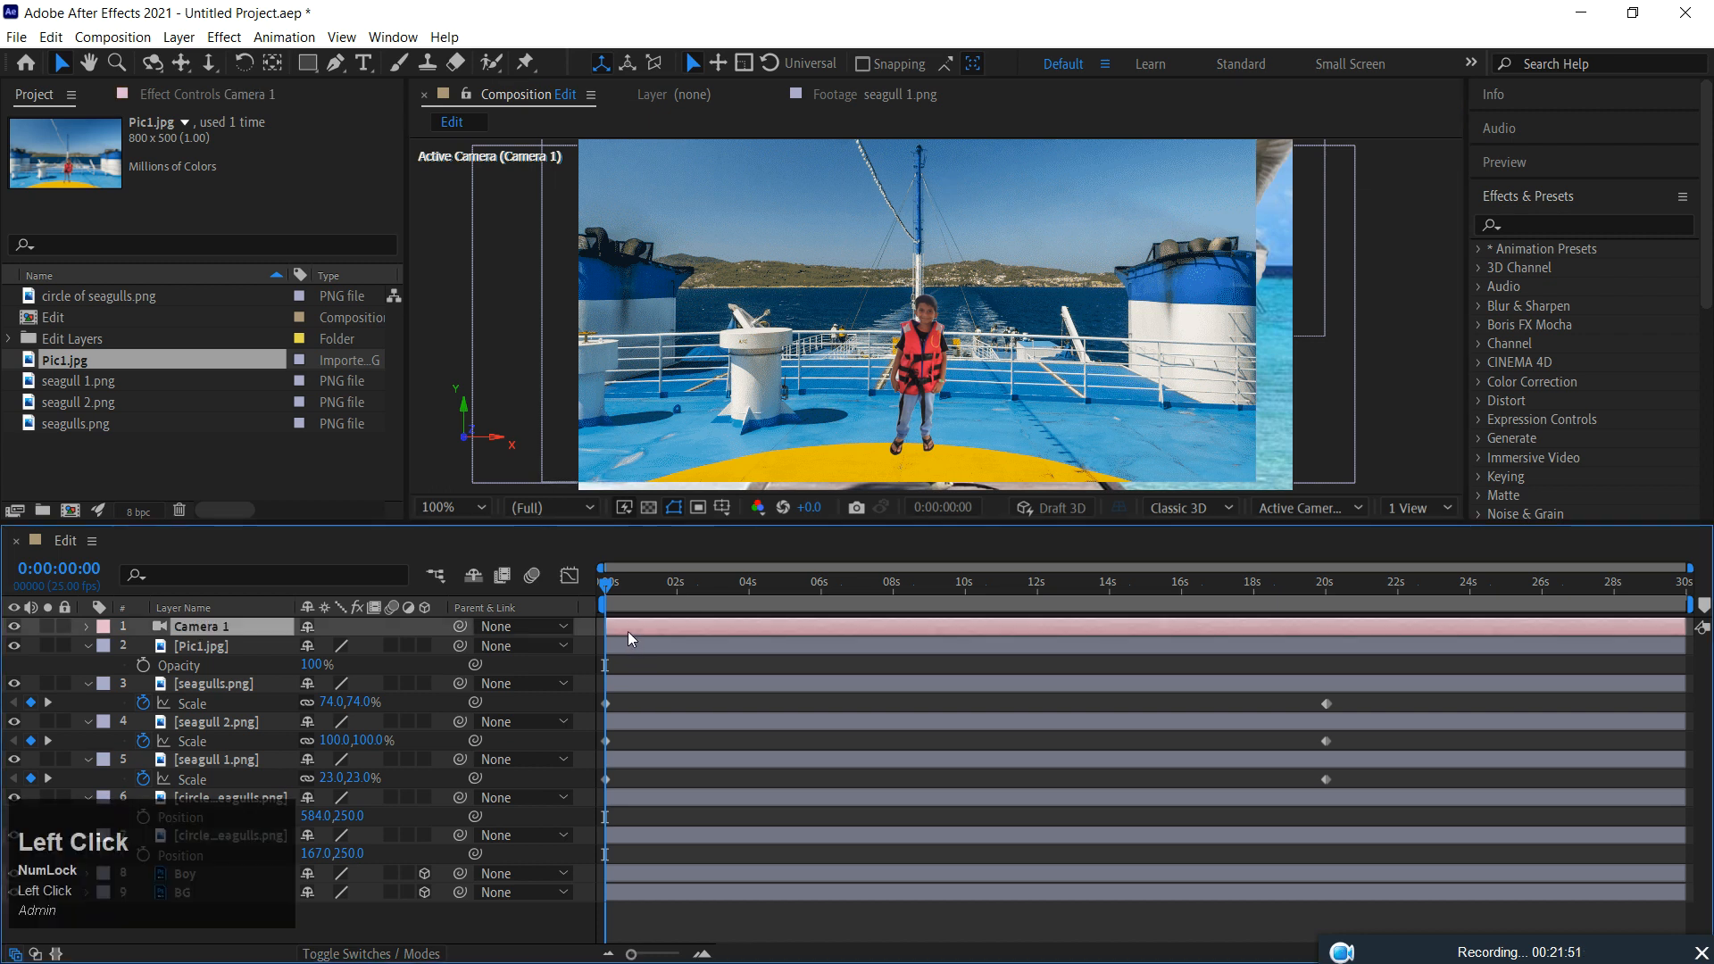
Search the effects for "gradie" and apply the Gradient Wipe transition to the Pic1.jpg layer
click(1520, 225)
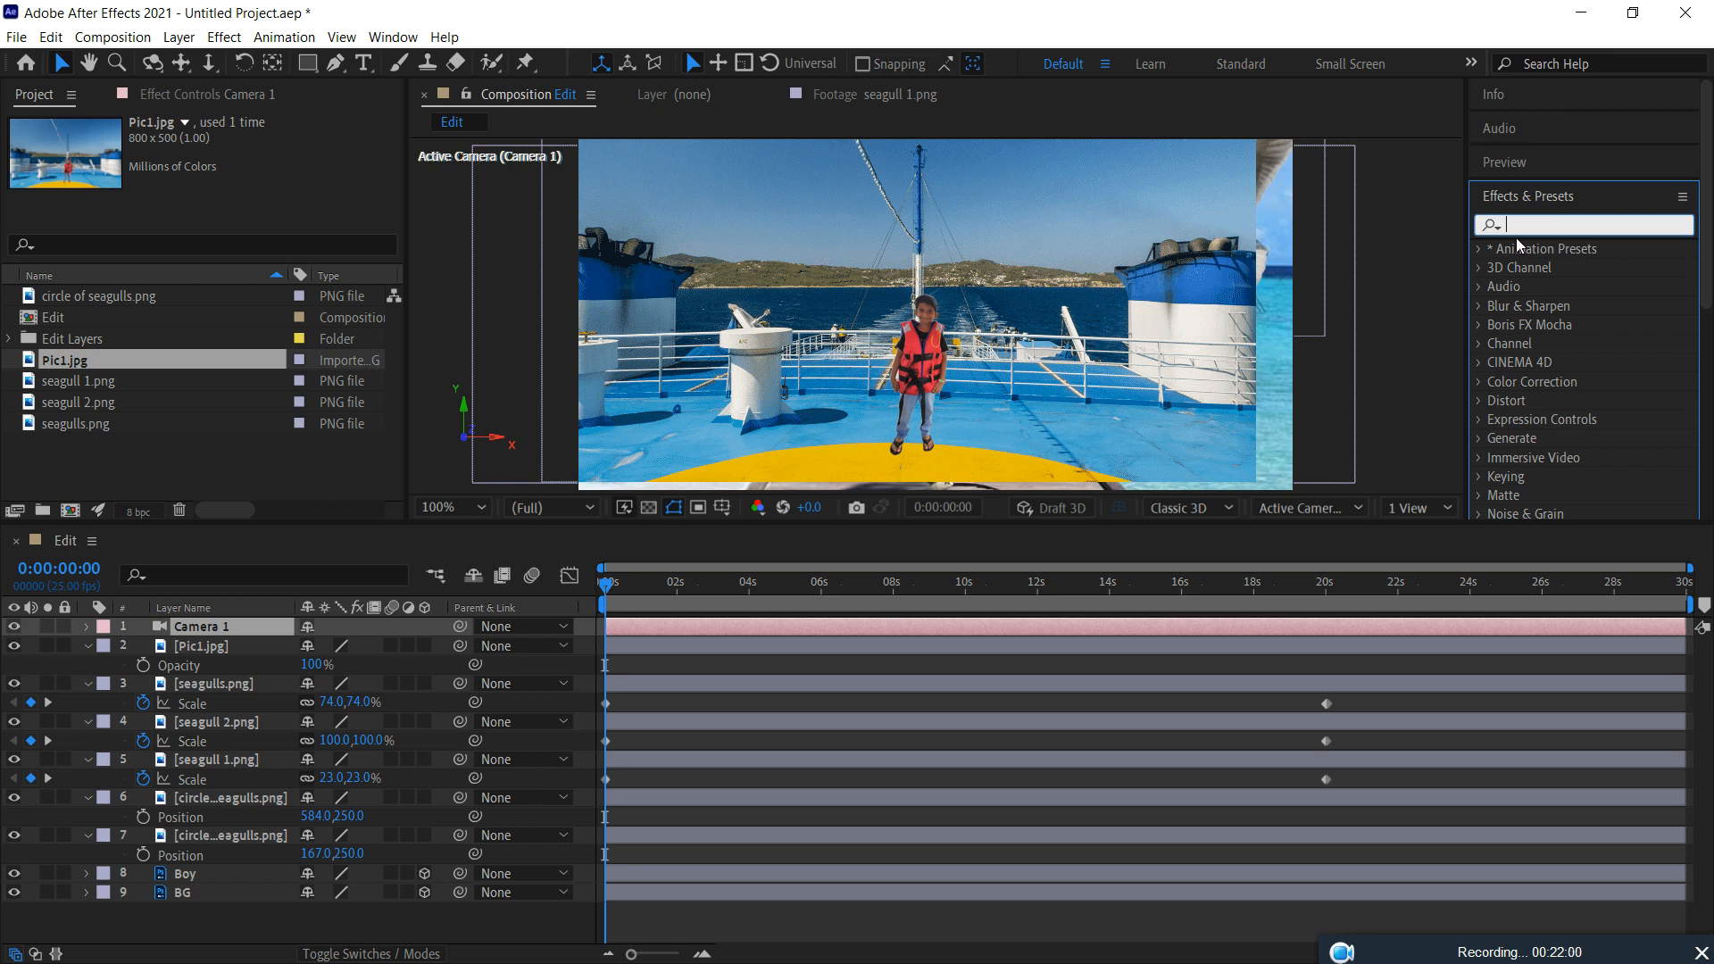
scroll(1565, 405, down, 2)
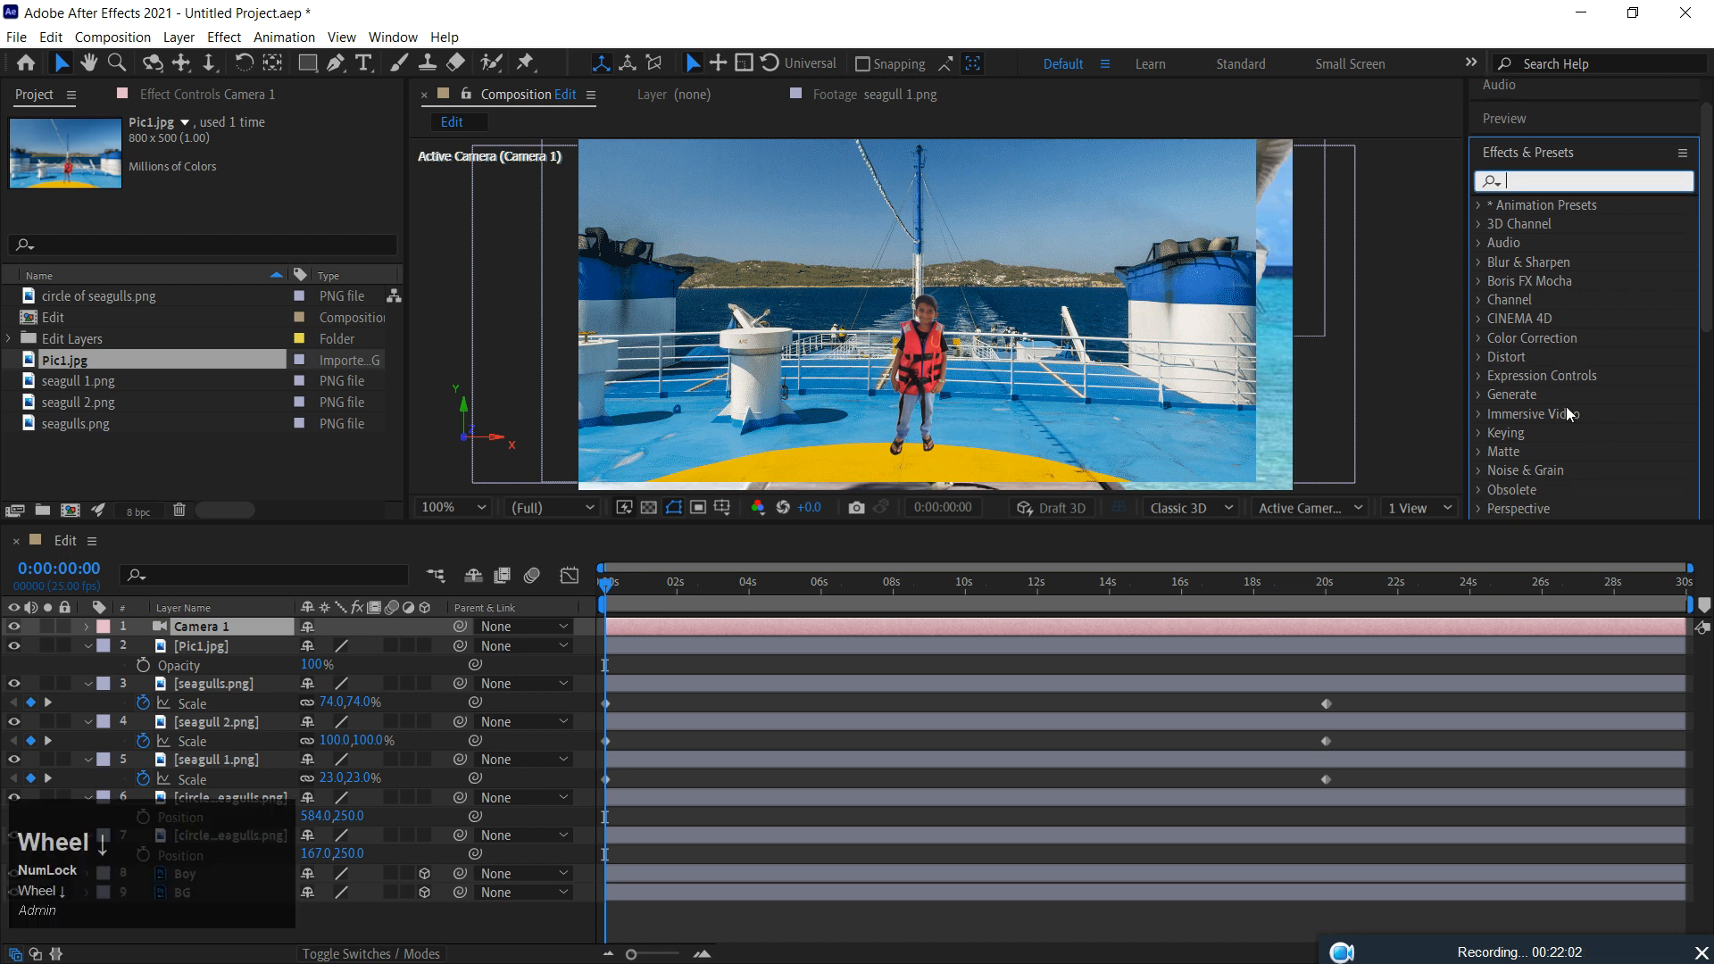
scroll(1564, 409, down, 2)
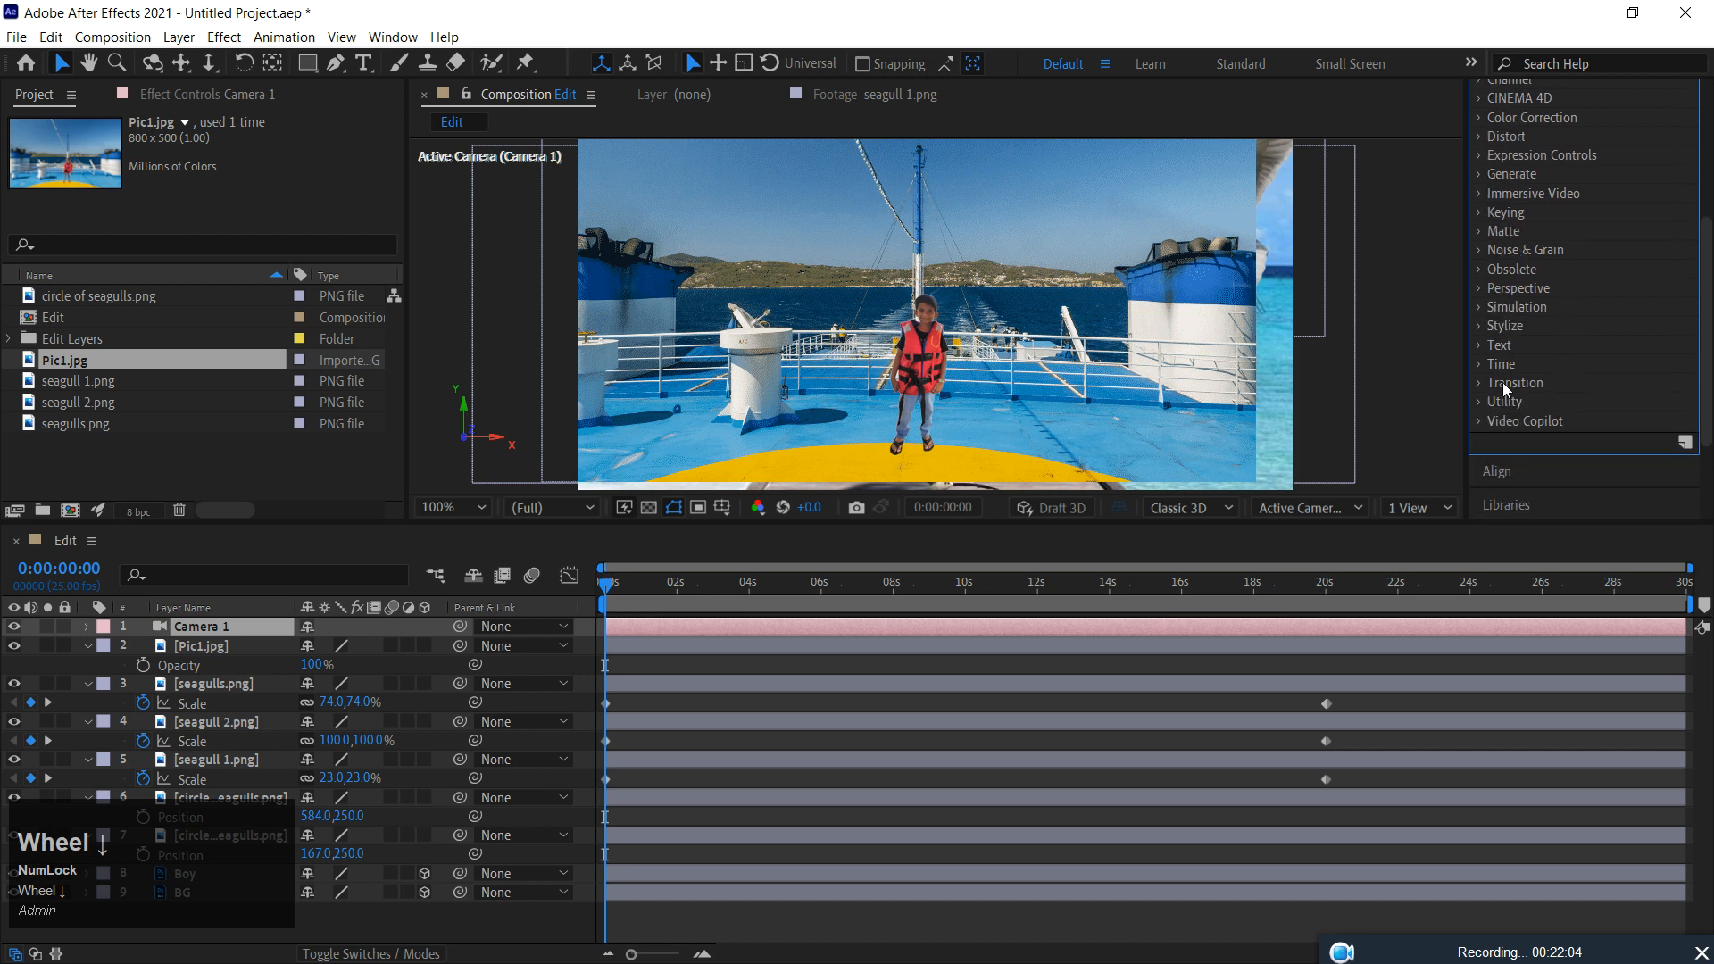
click(1478, 383)
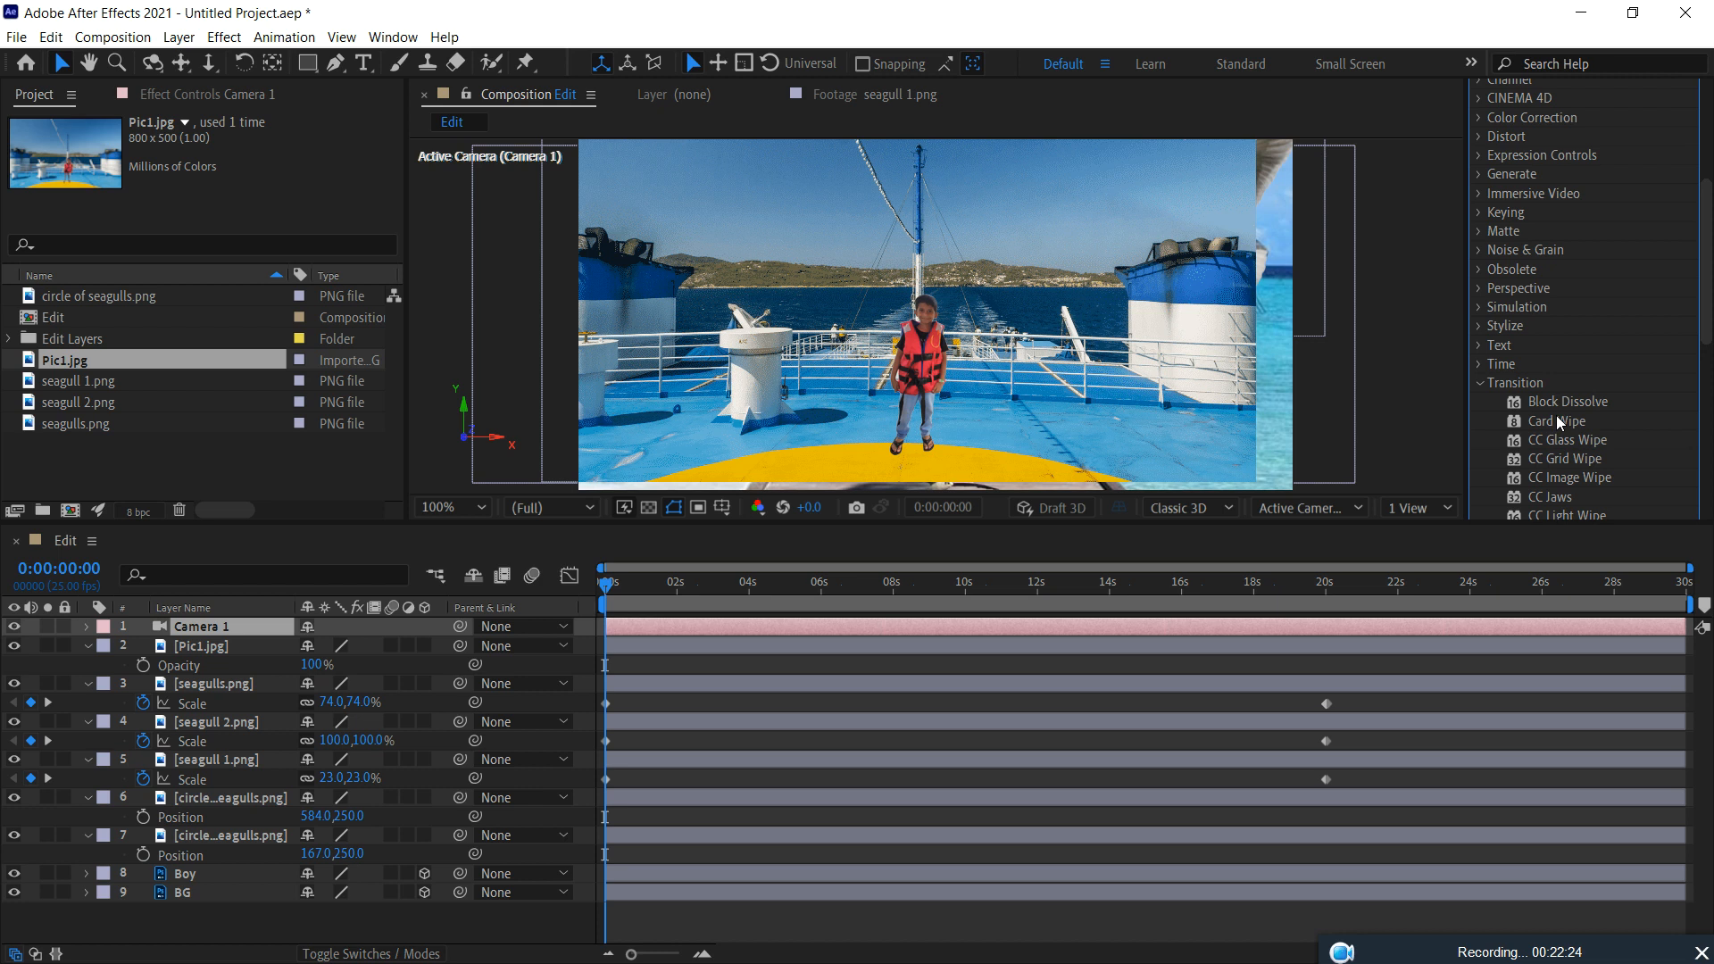
scroll(1556, 416, up, 5)
click(1550, 135)
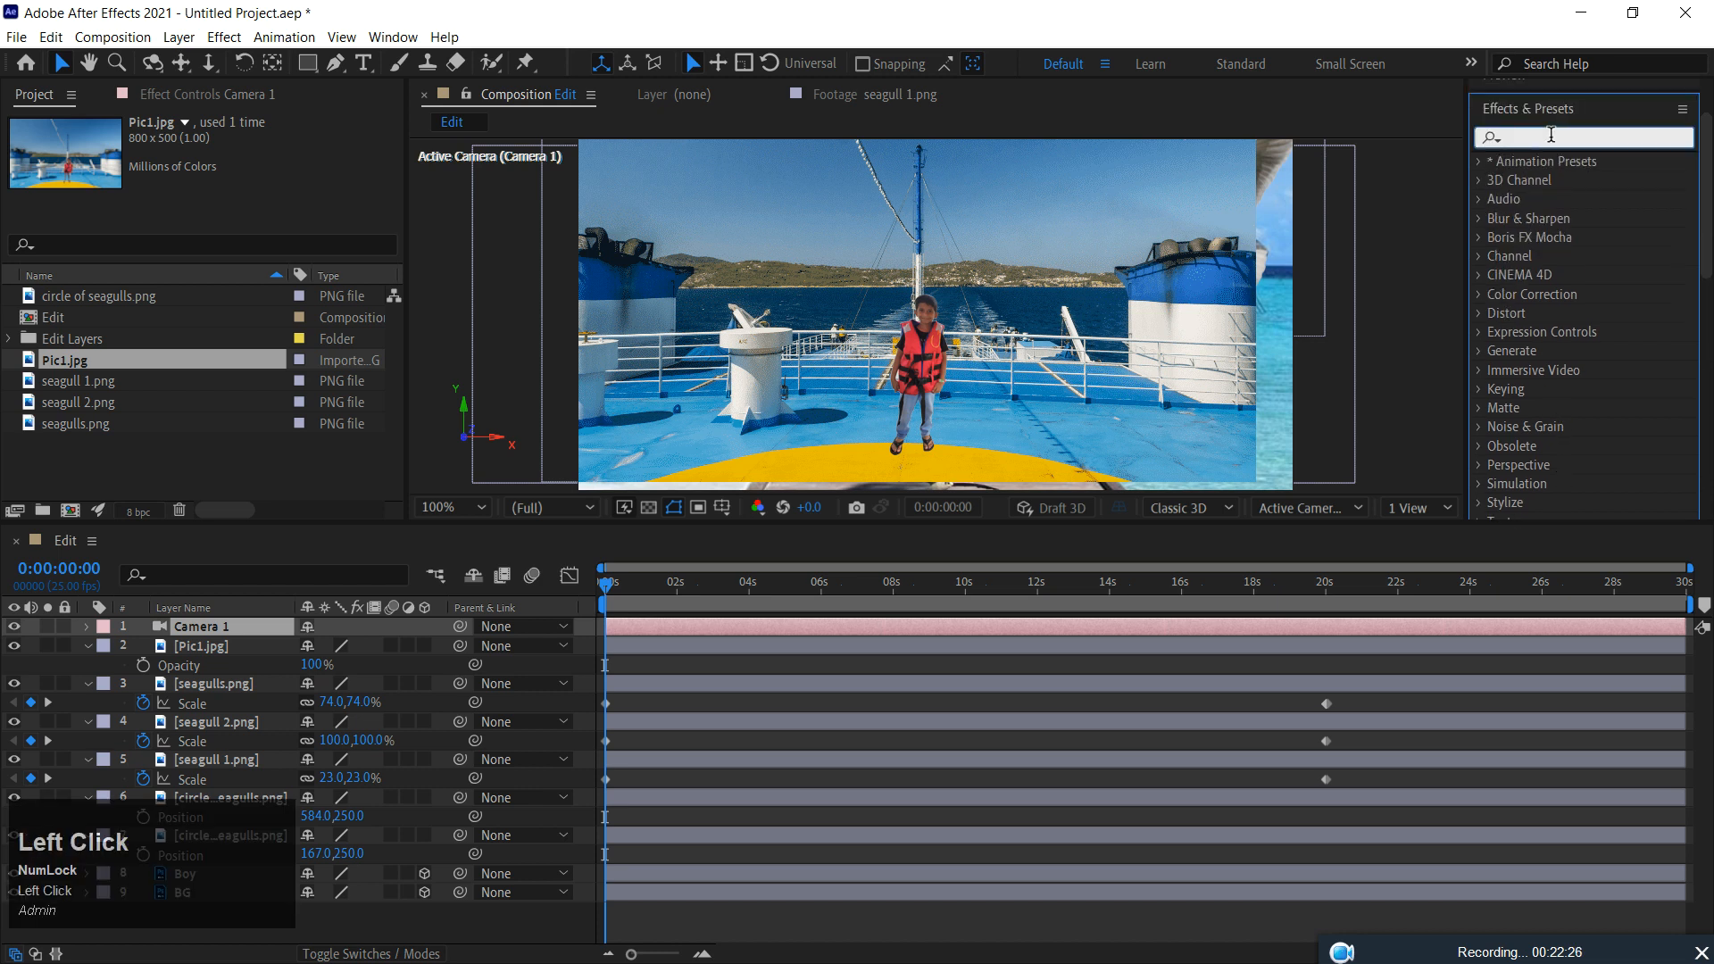
text(gradin)
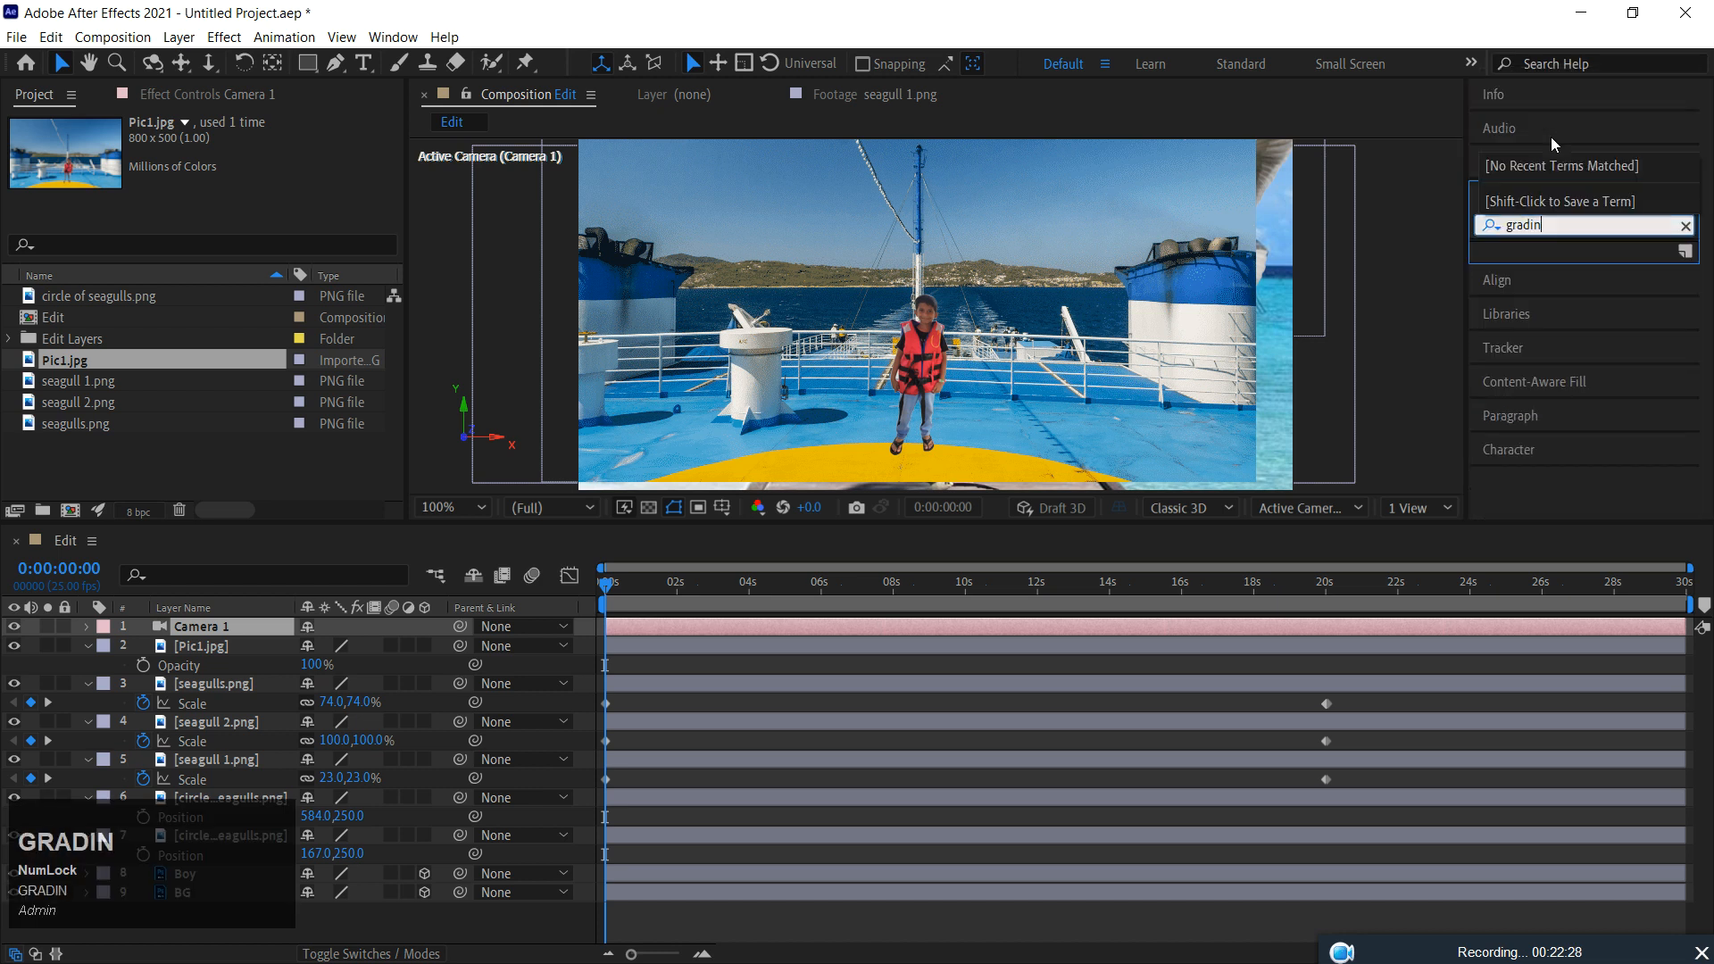
key(BackSpace)
text(e)
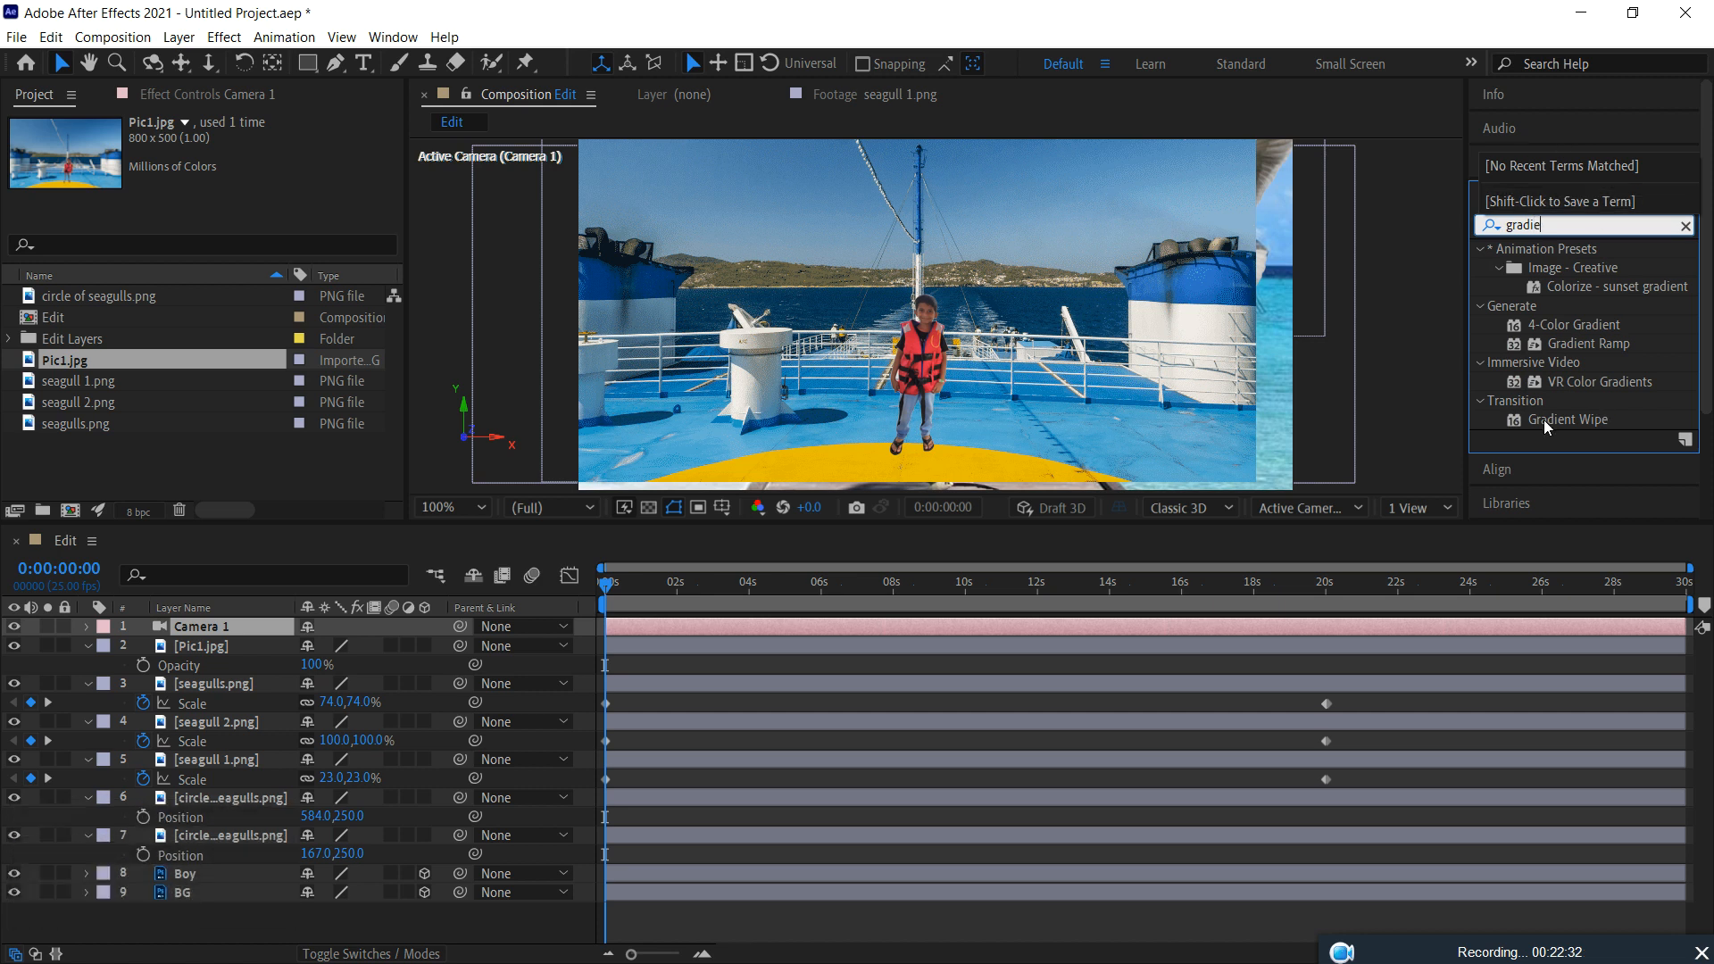
drag(1545, 420, 210, 649)
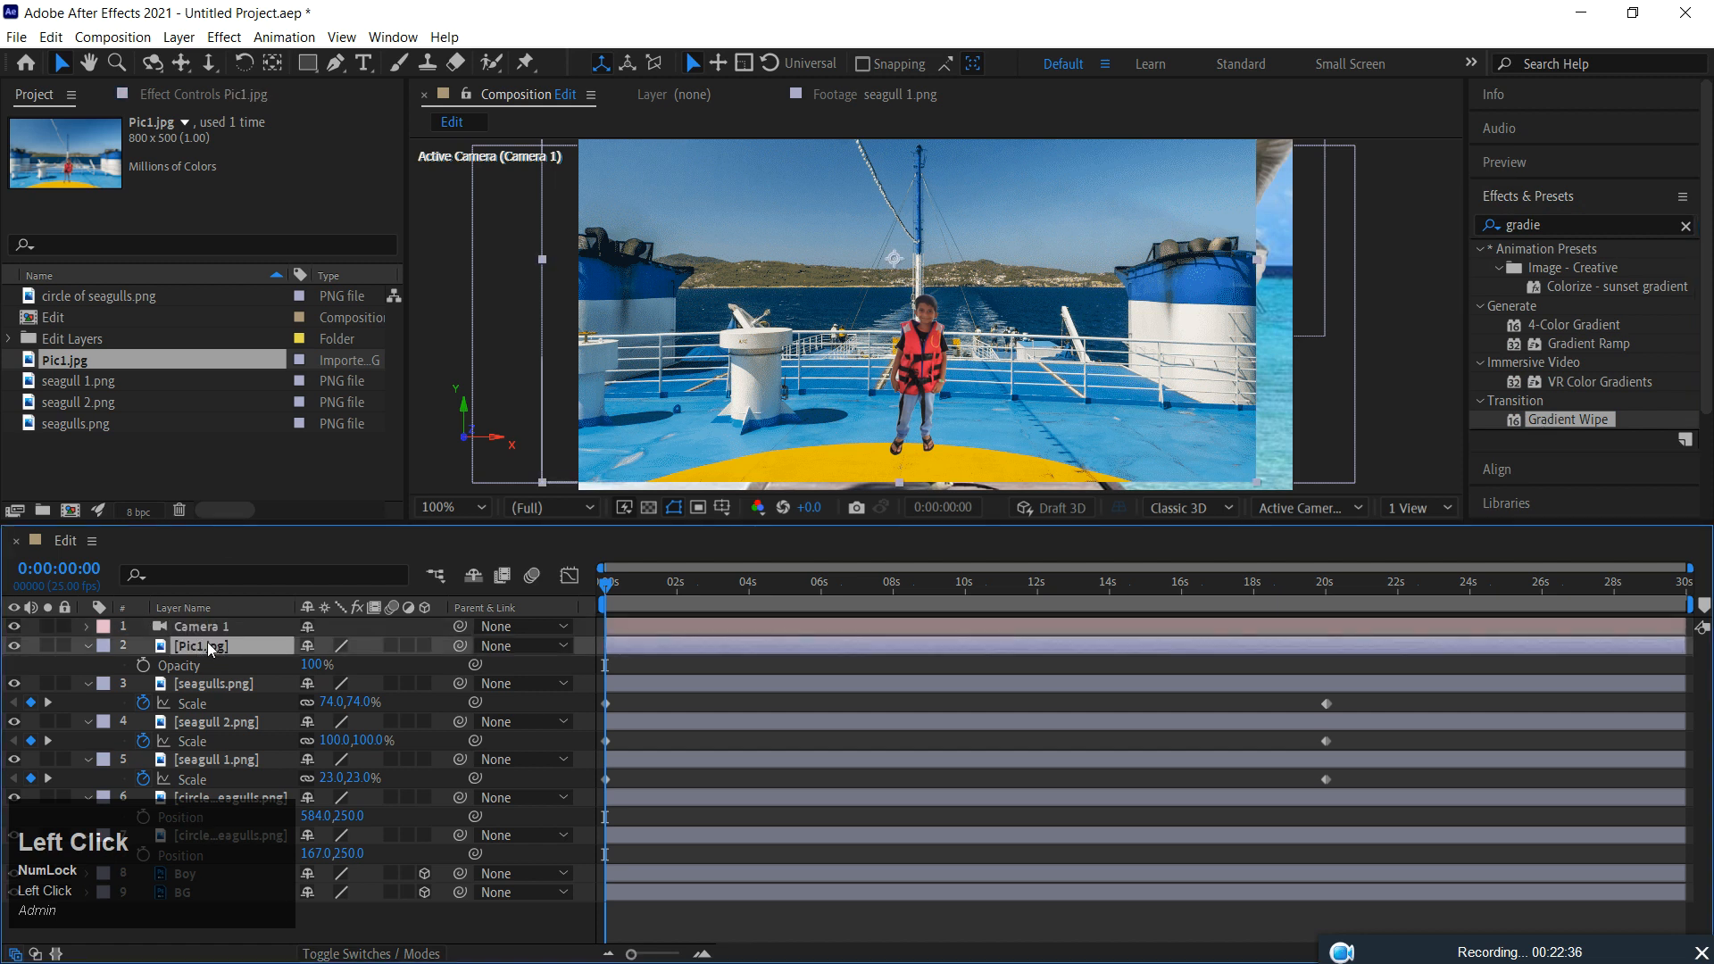
drag(1512, 420, 206, 656)
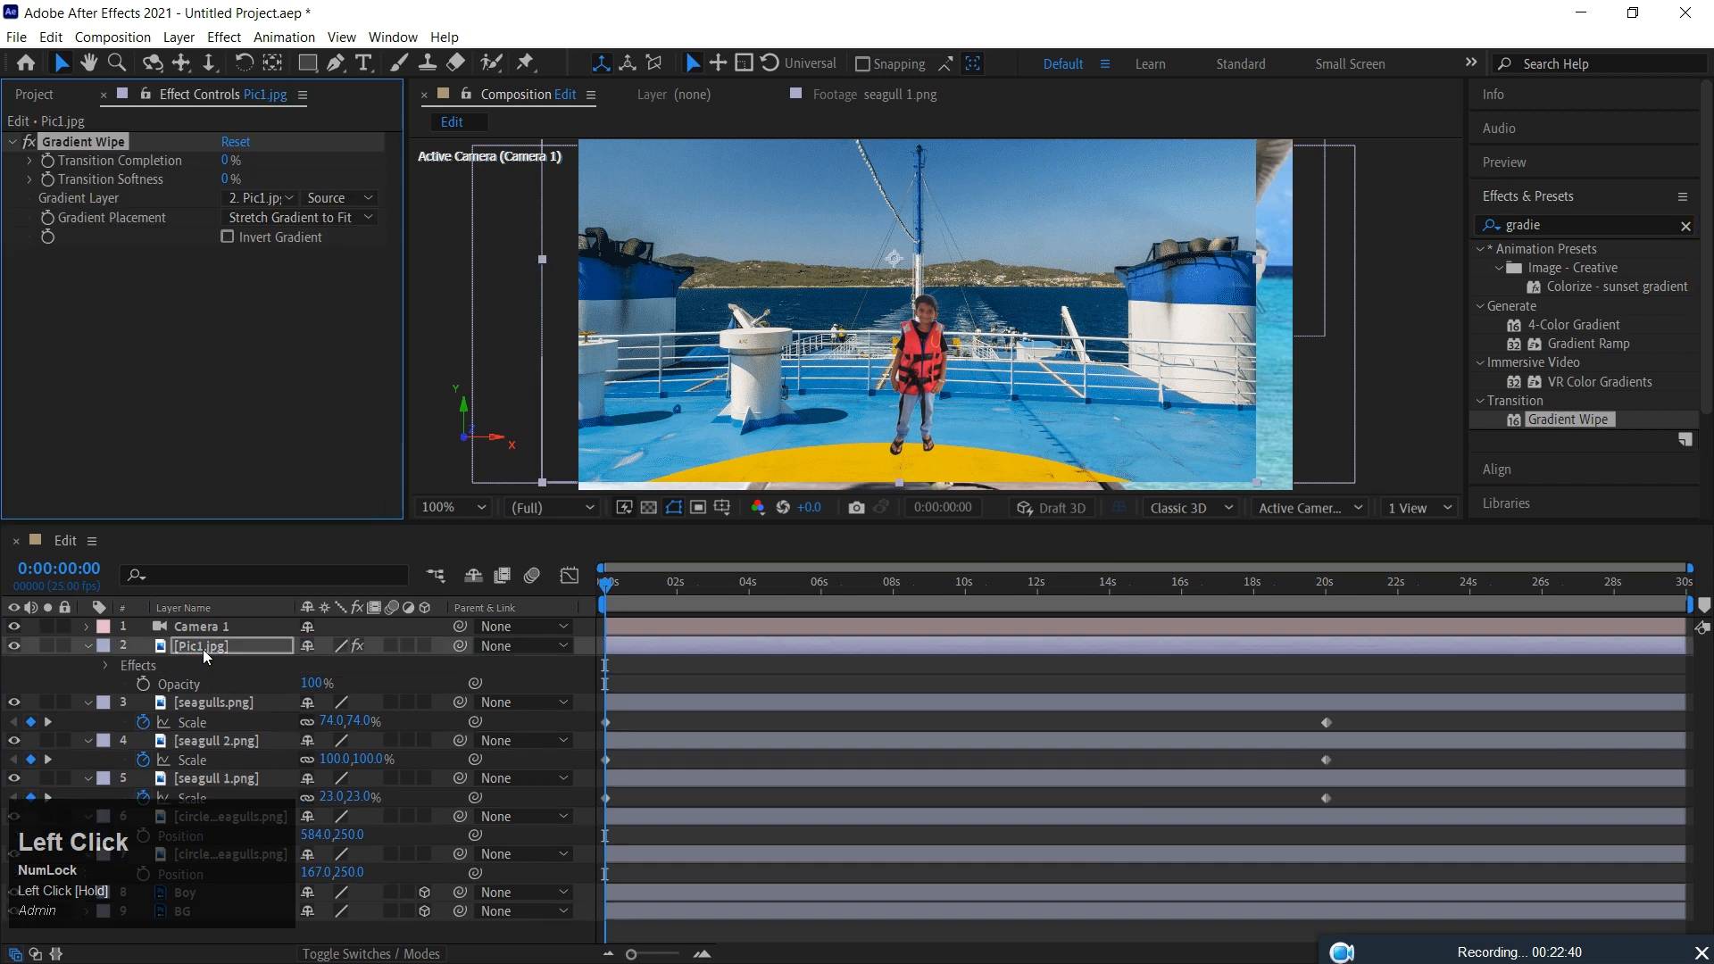
Animate the Gradient Wipe's Transition Completion on Pic1.jpg from 0% at 0:00:00:00 to 100% at 0:00:07:24
click(31, 161)
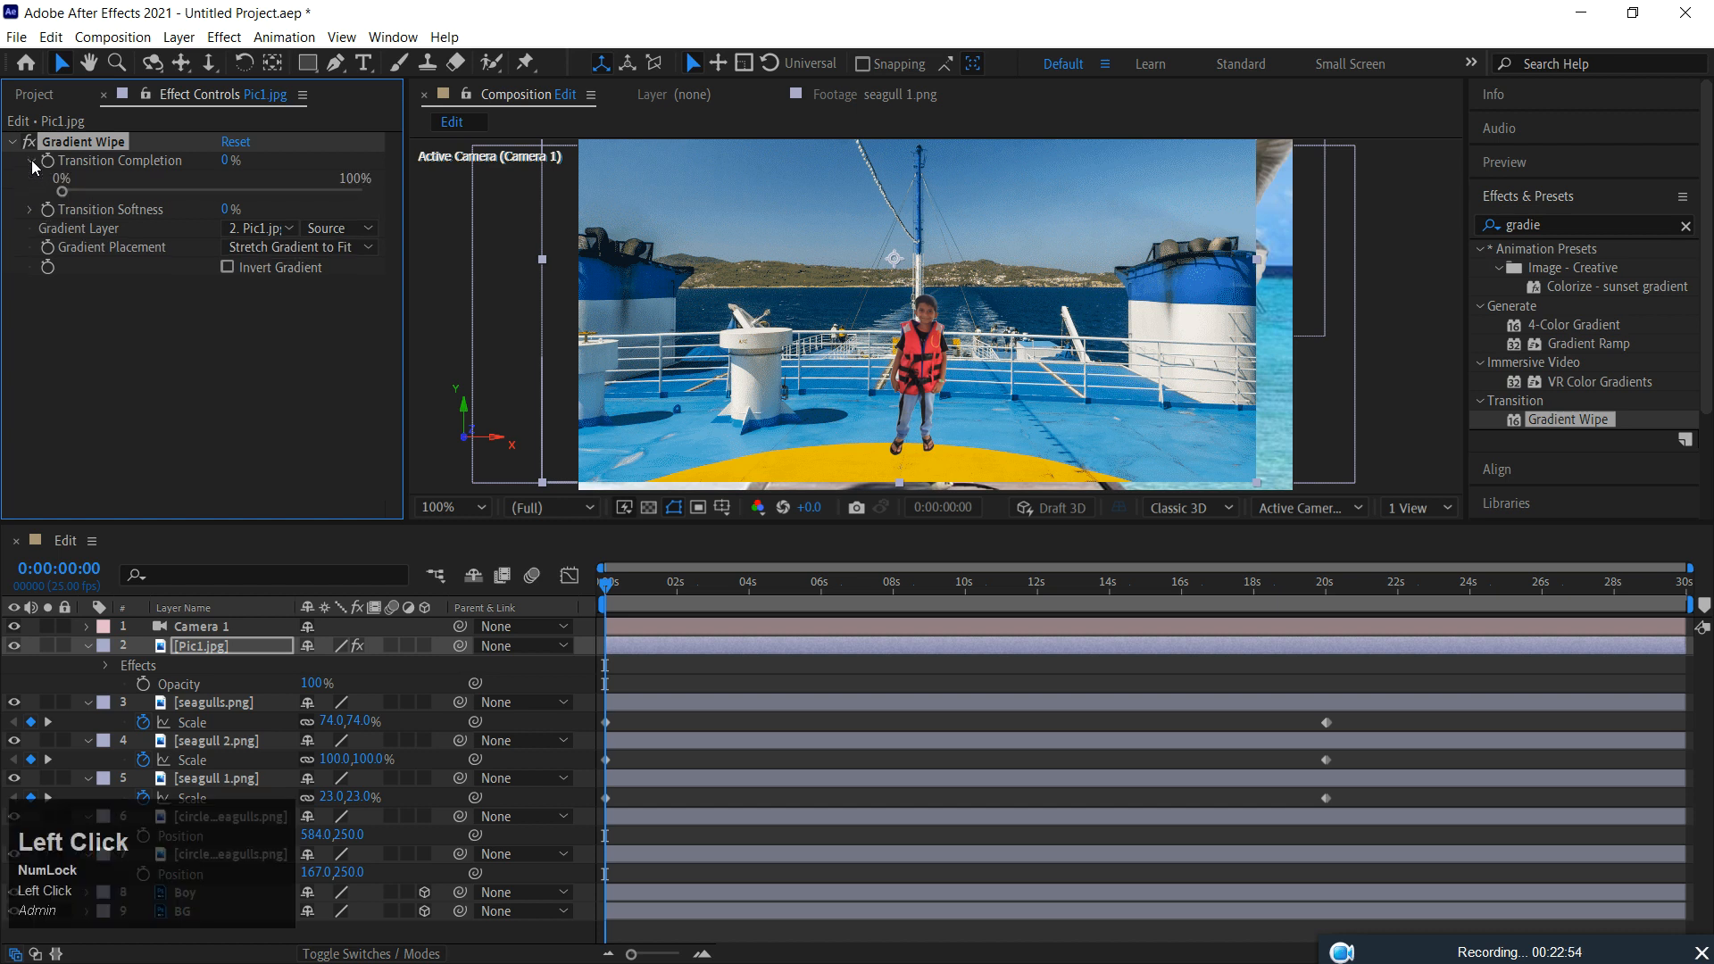
click(606, 587)
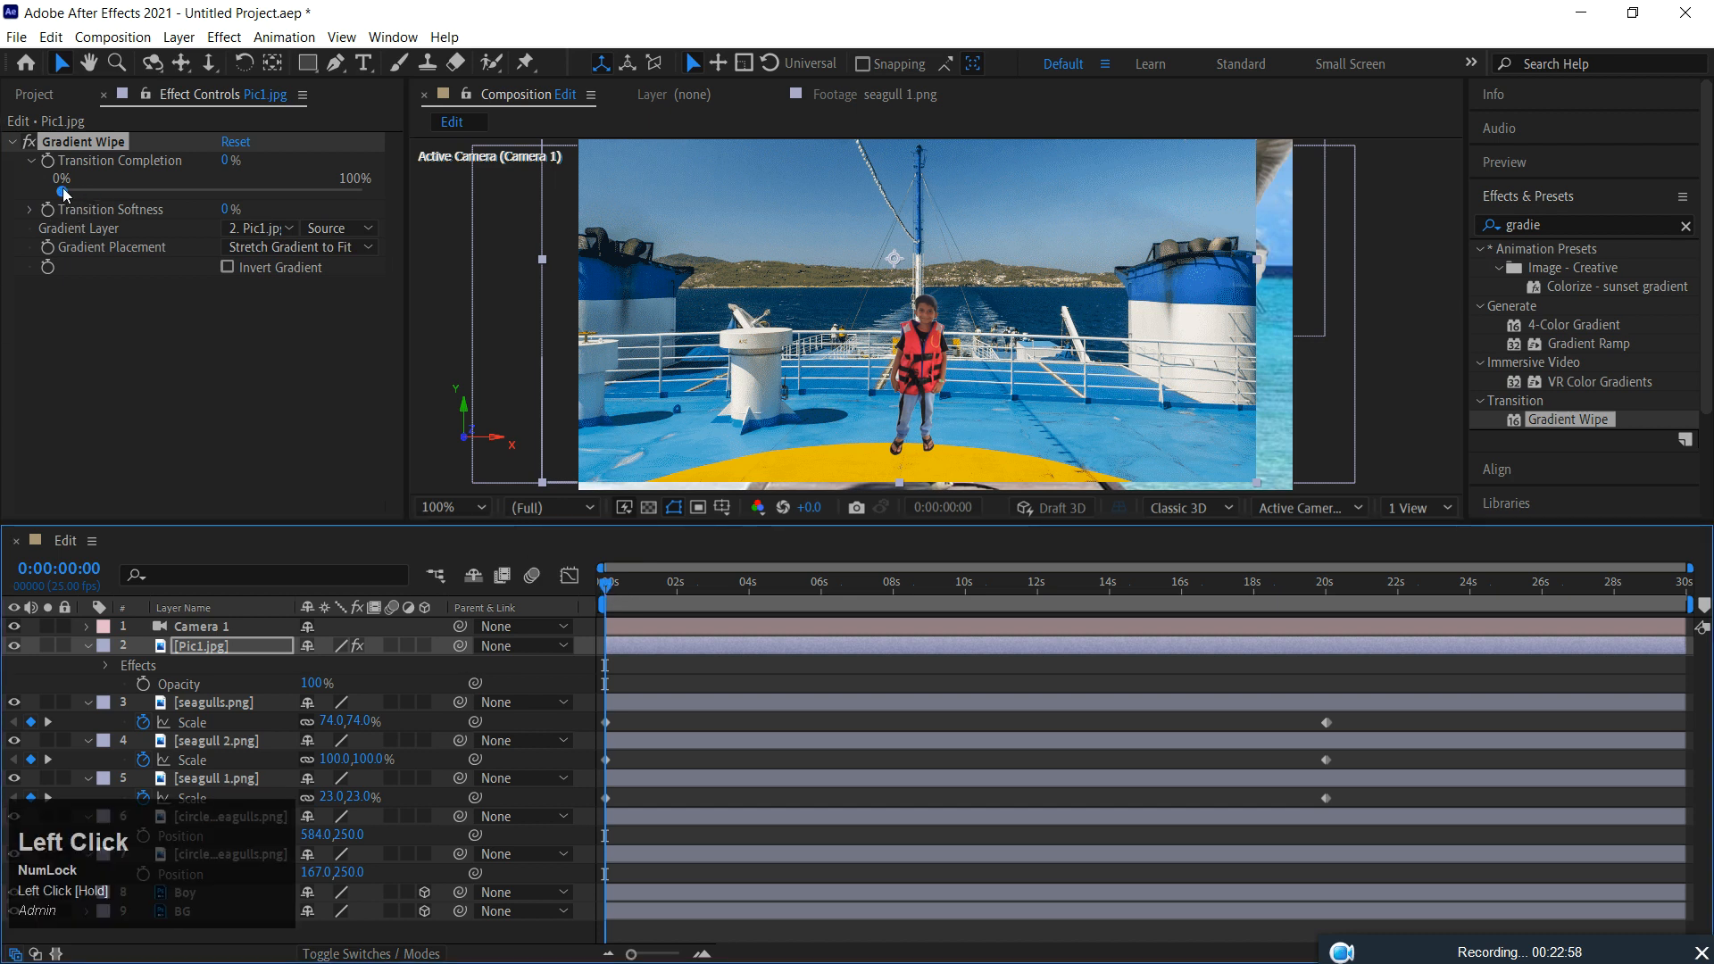
click(48, 160)
click(47, 209)
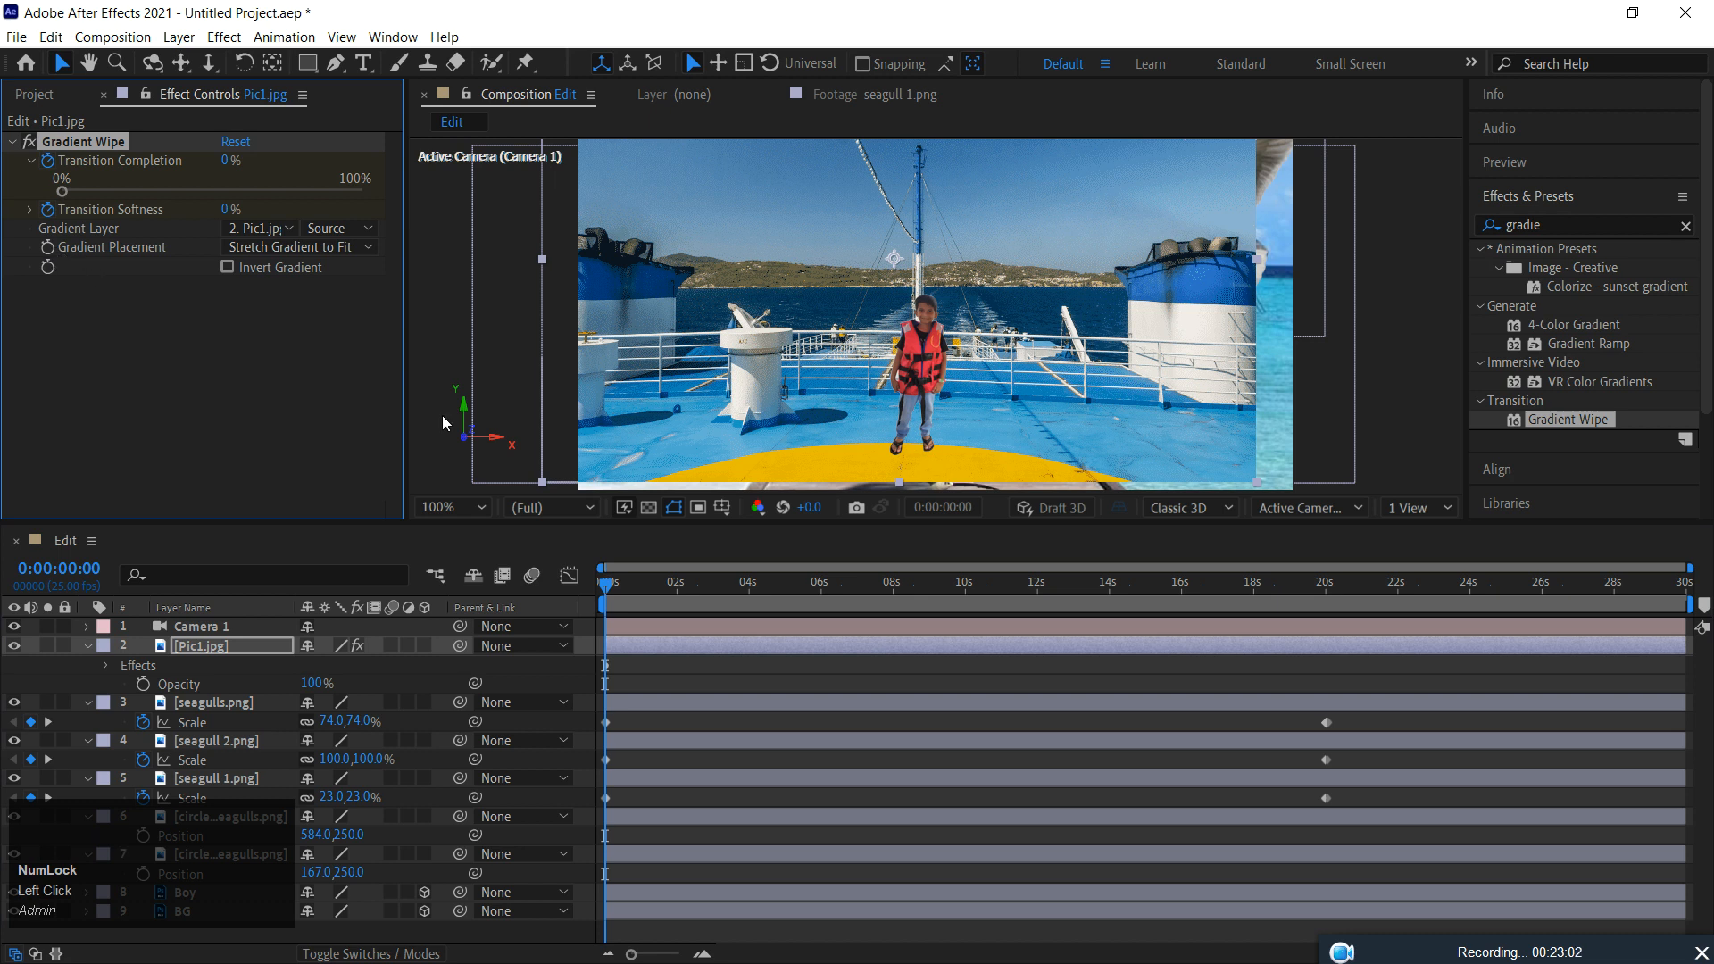
drag(608, 593, 892, 614)
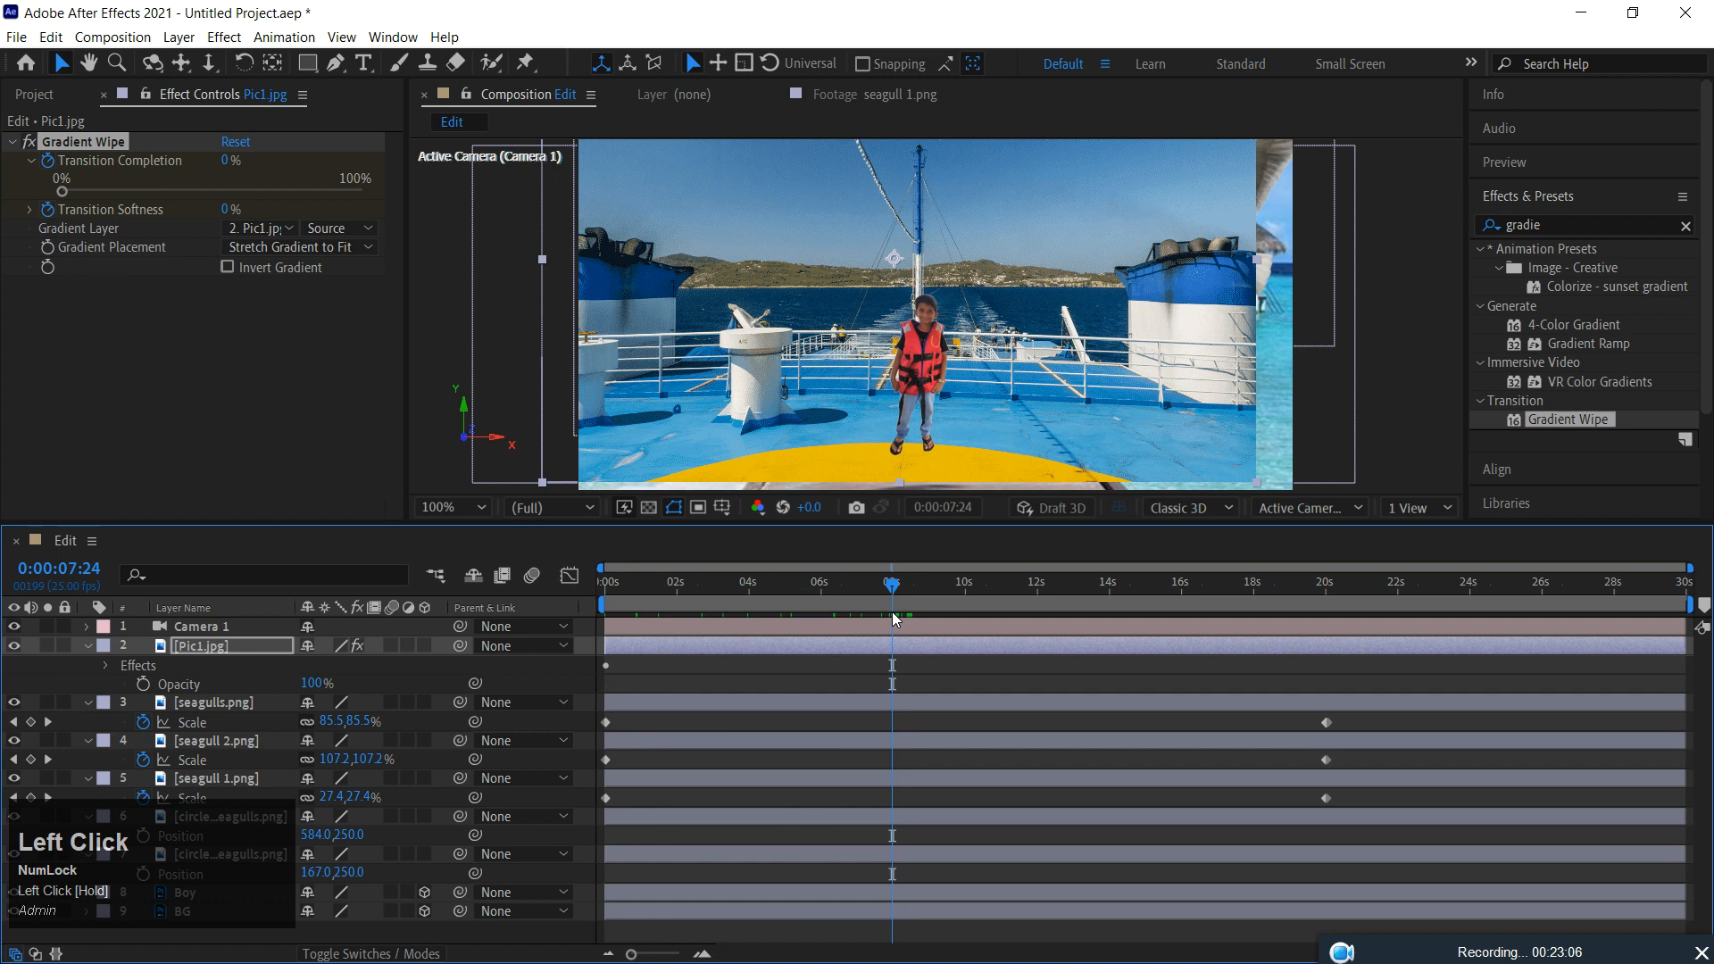
drag(61, 191, 404, 198)
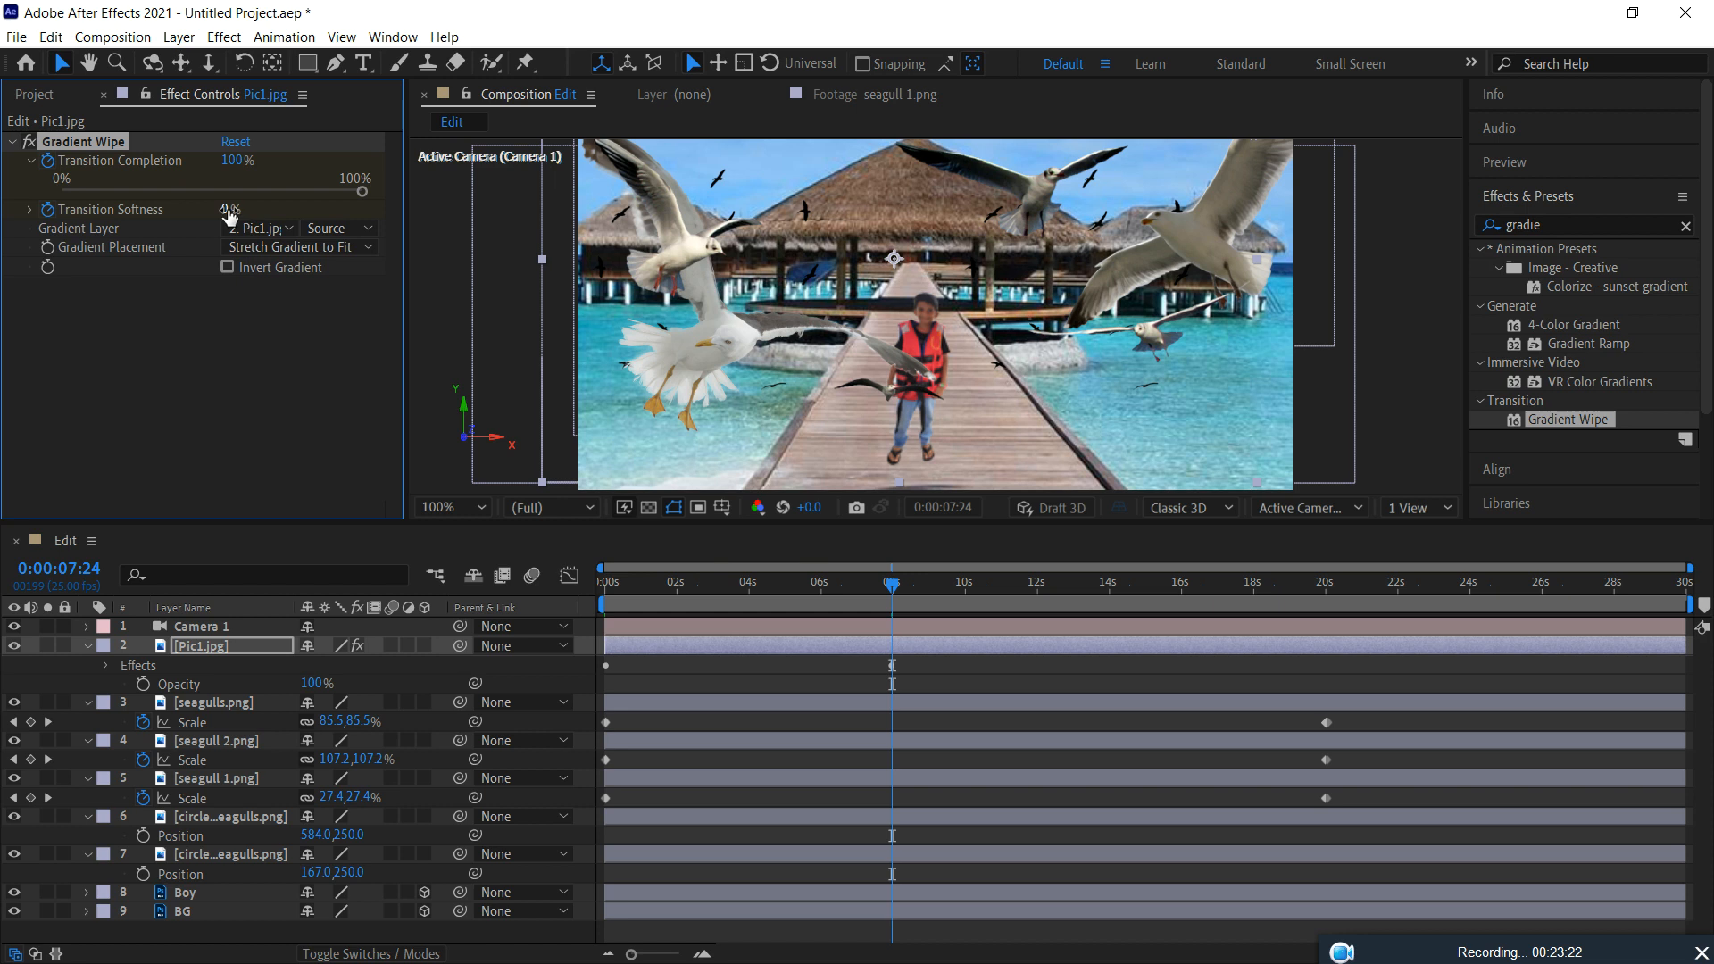
Remove the keyframing from the Gradient Wipe's Transition Softness and set it to 16%, checking the wipe at 0:00:04:20
click(49, 215)
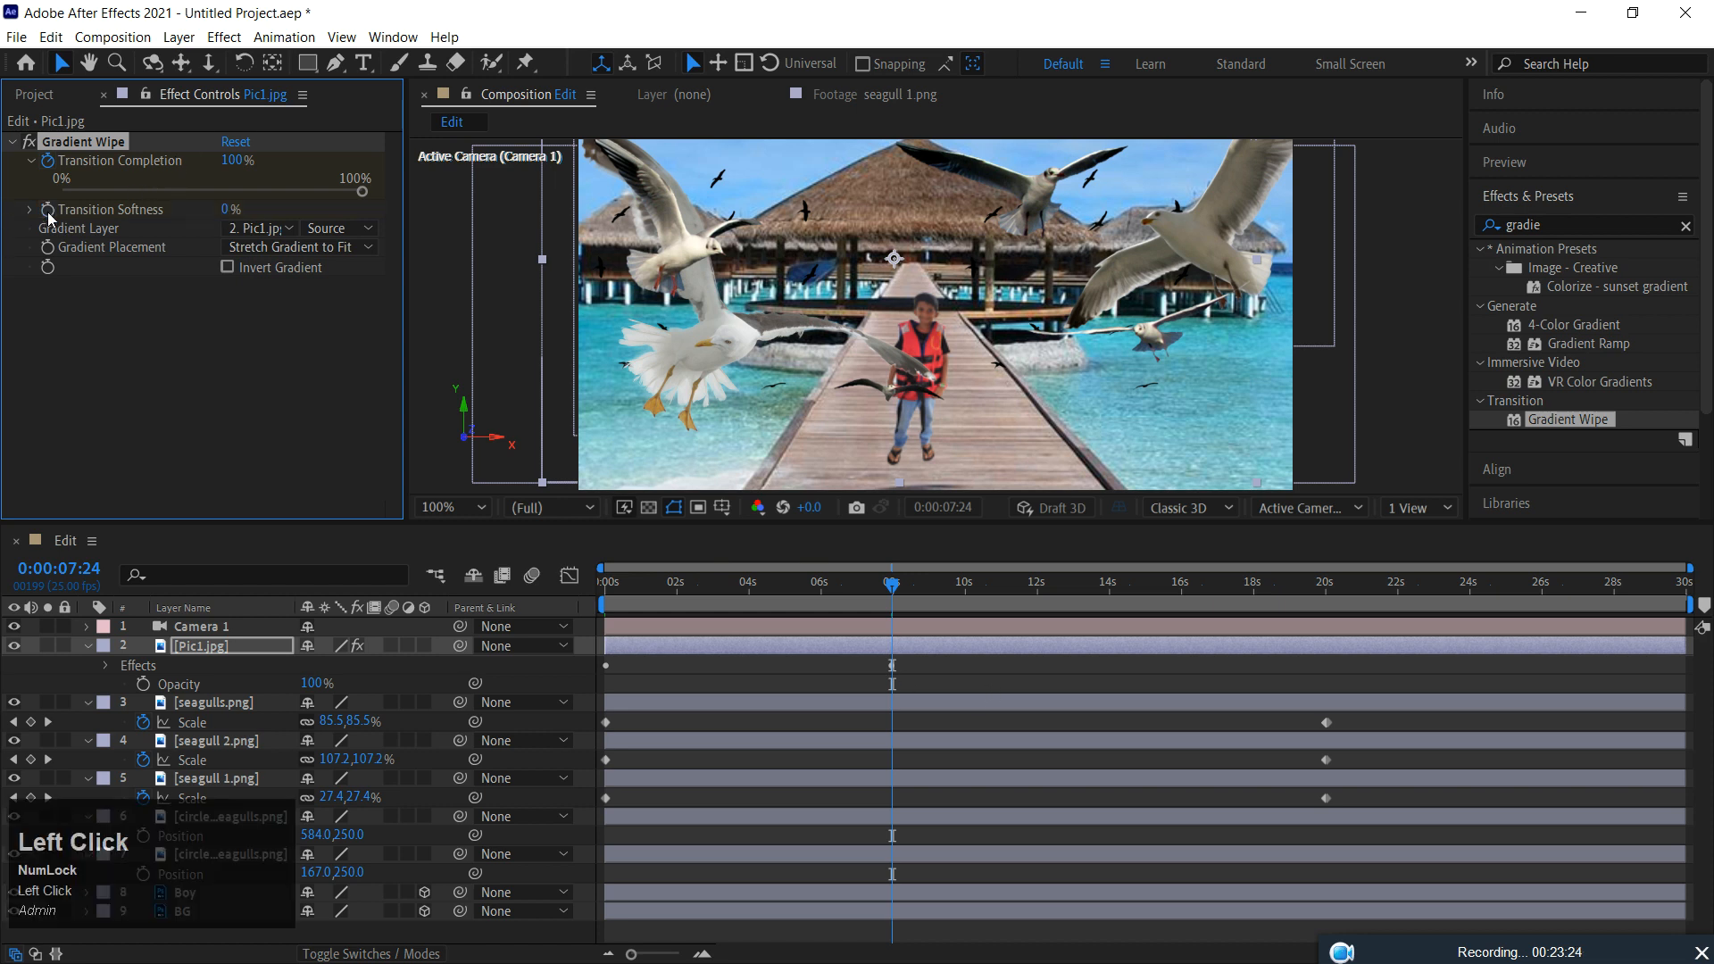
drag(227, 209, 233, 209)
click(779, 593)
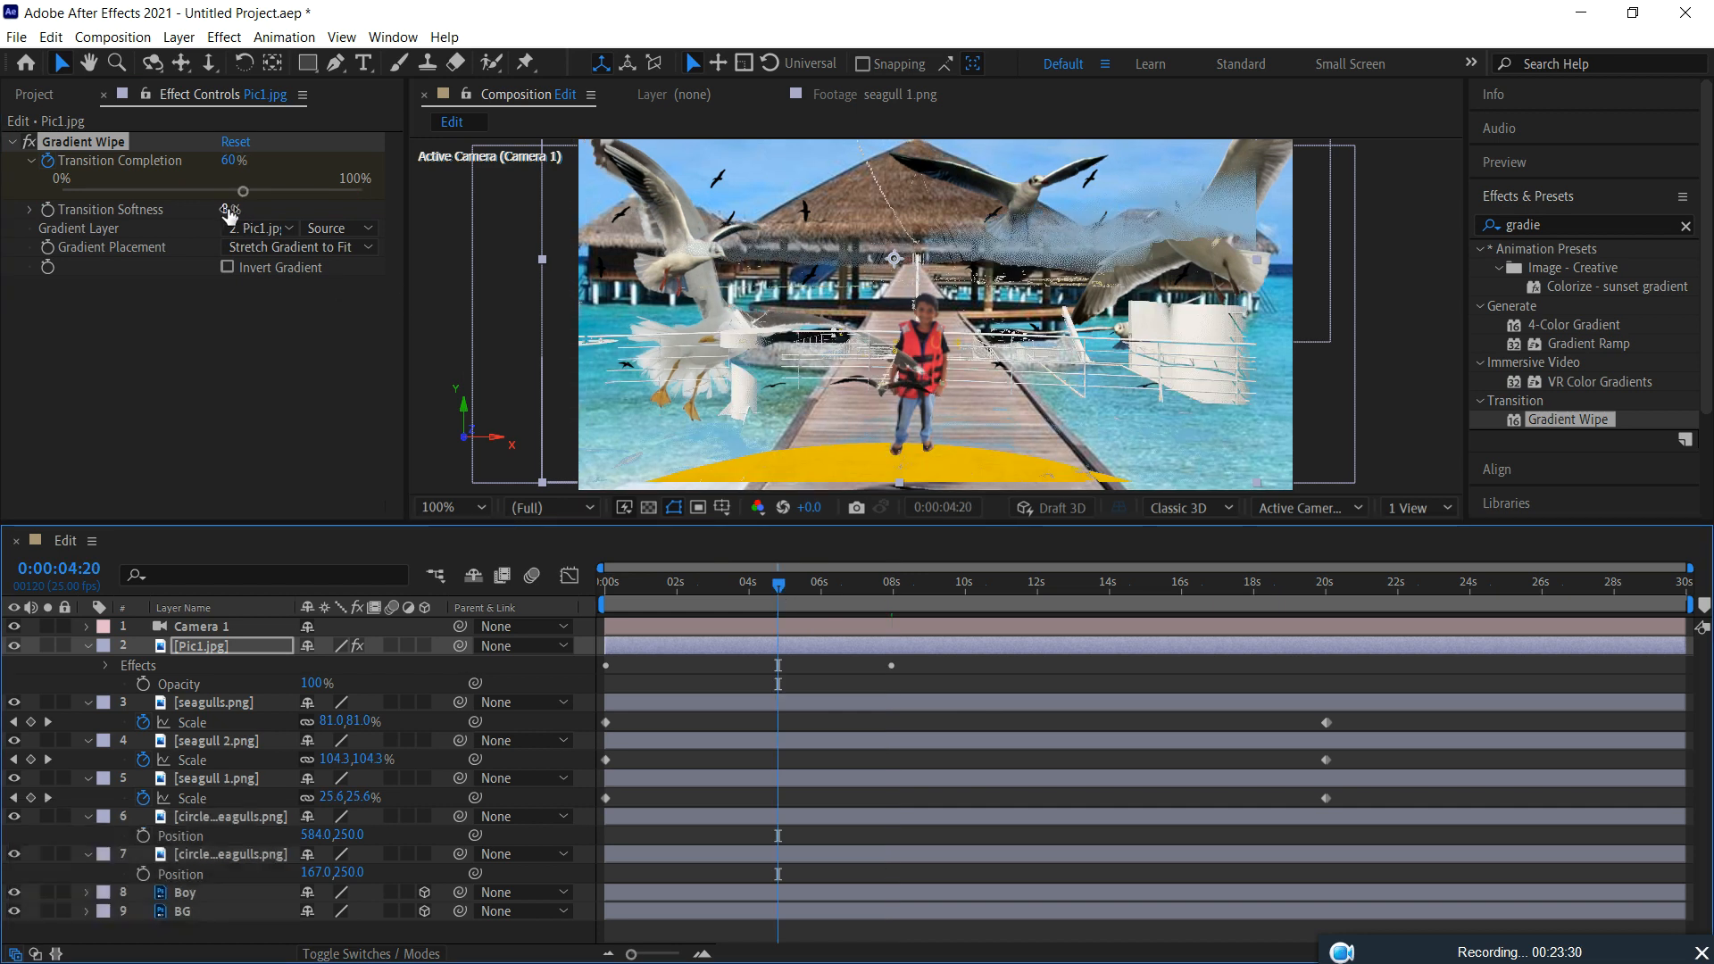
drag(230, 214, 235, 209)
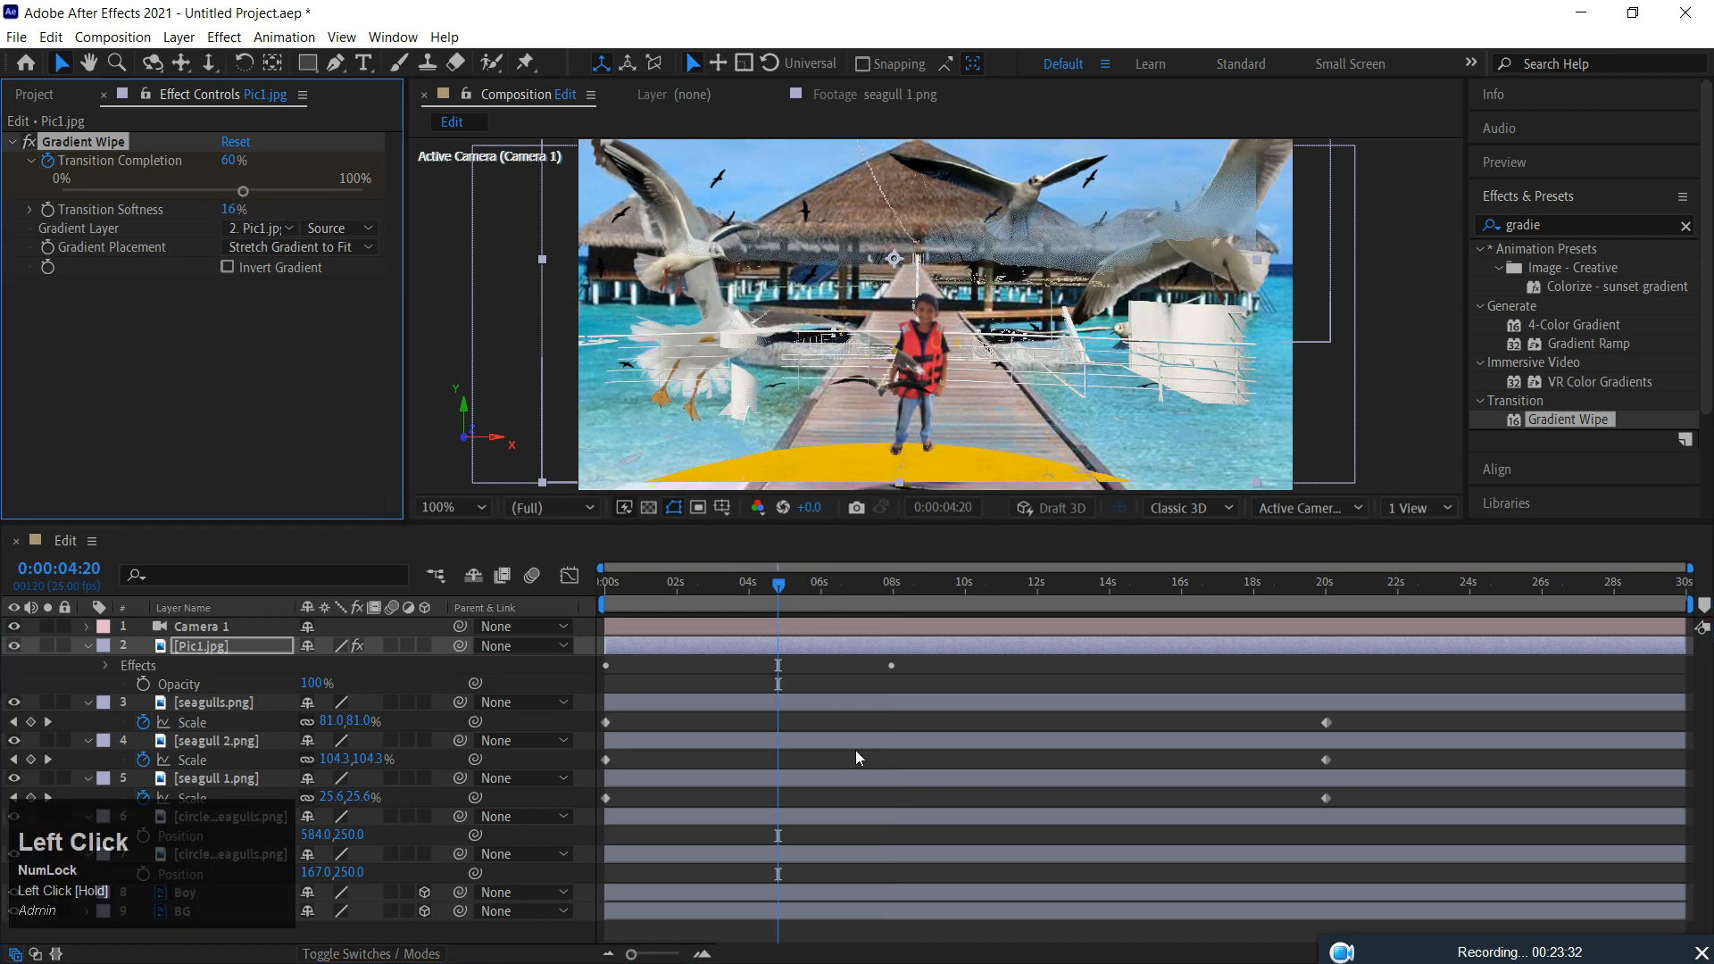
Return to 0:00:00:00, deselect Pic1.jpg and examine how it covers the composition frame
drag(779, 589, 543, 598)
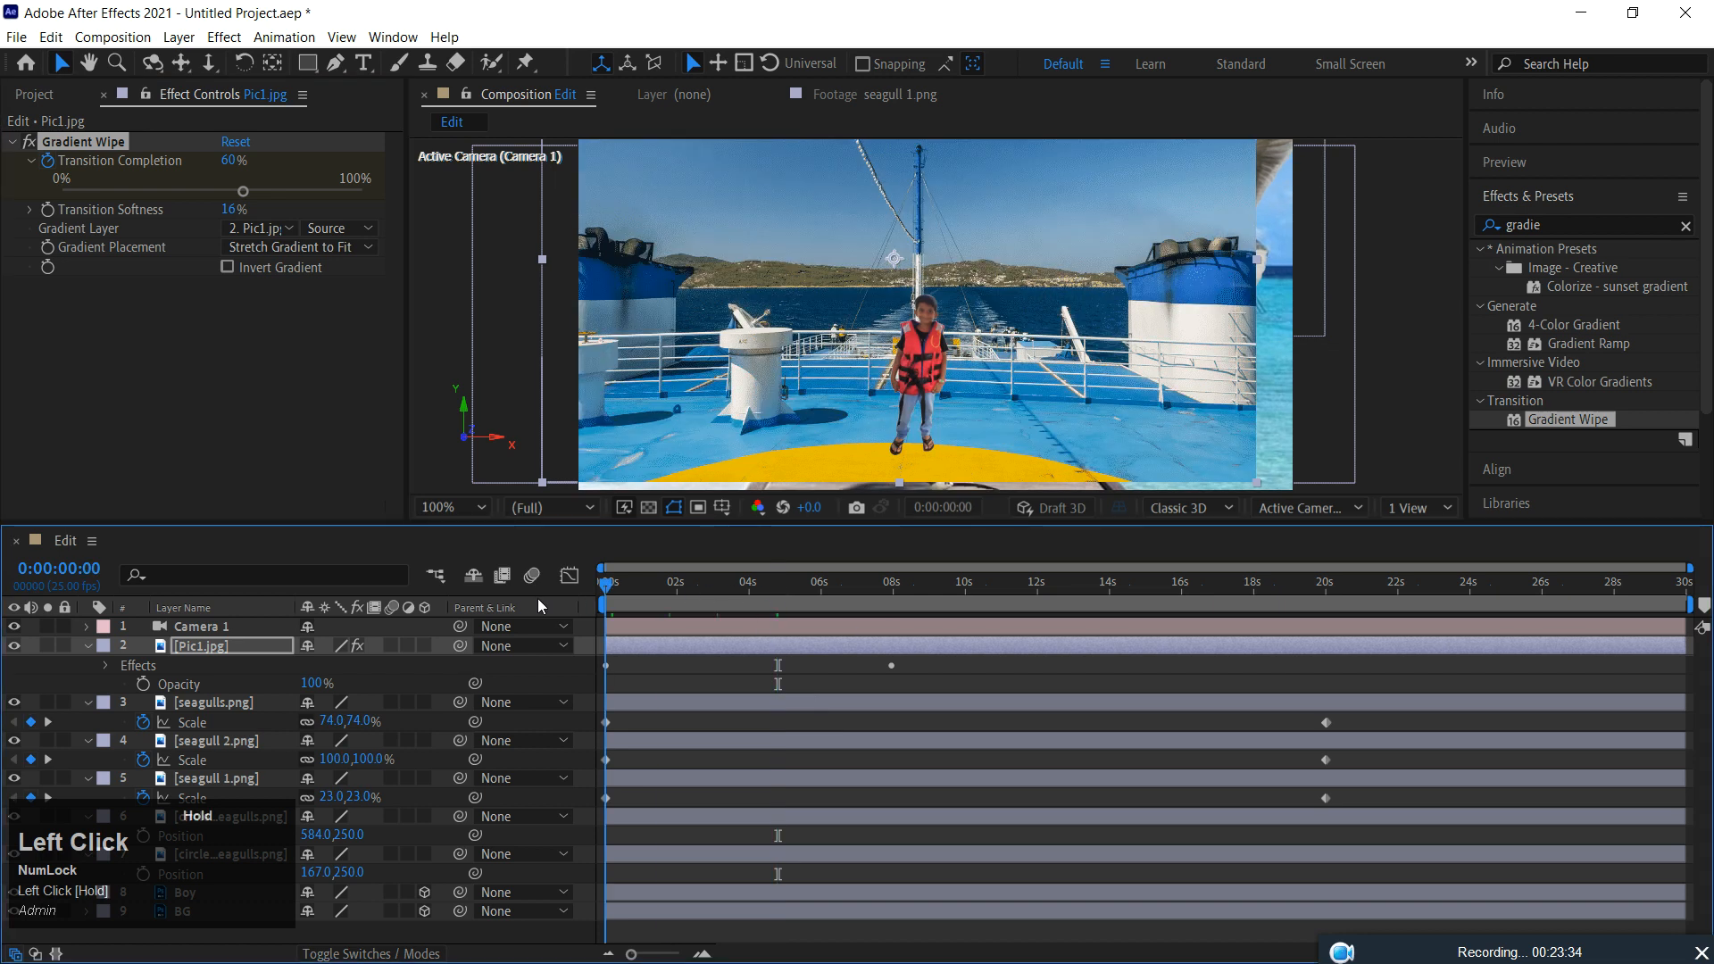
scroll(1085, 348, down, 1)
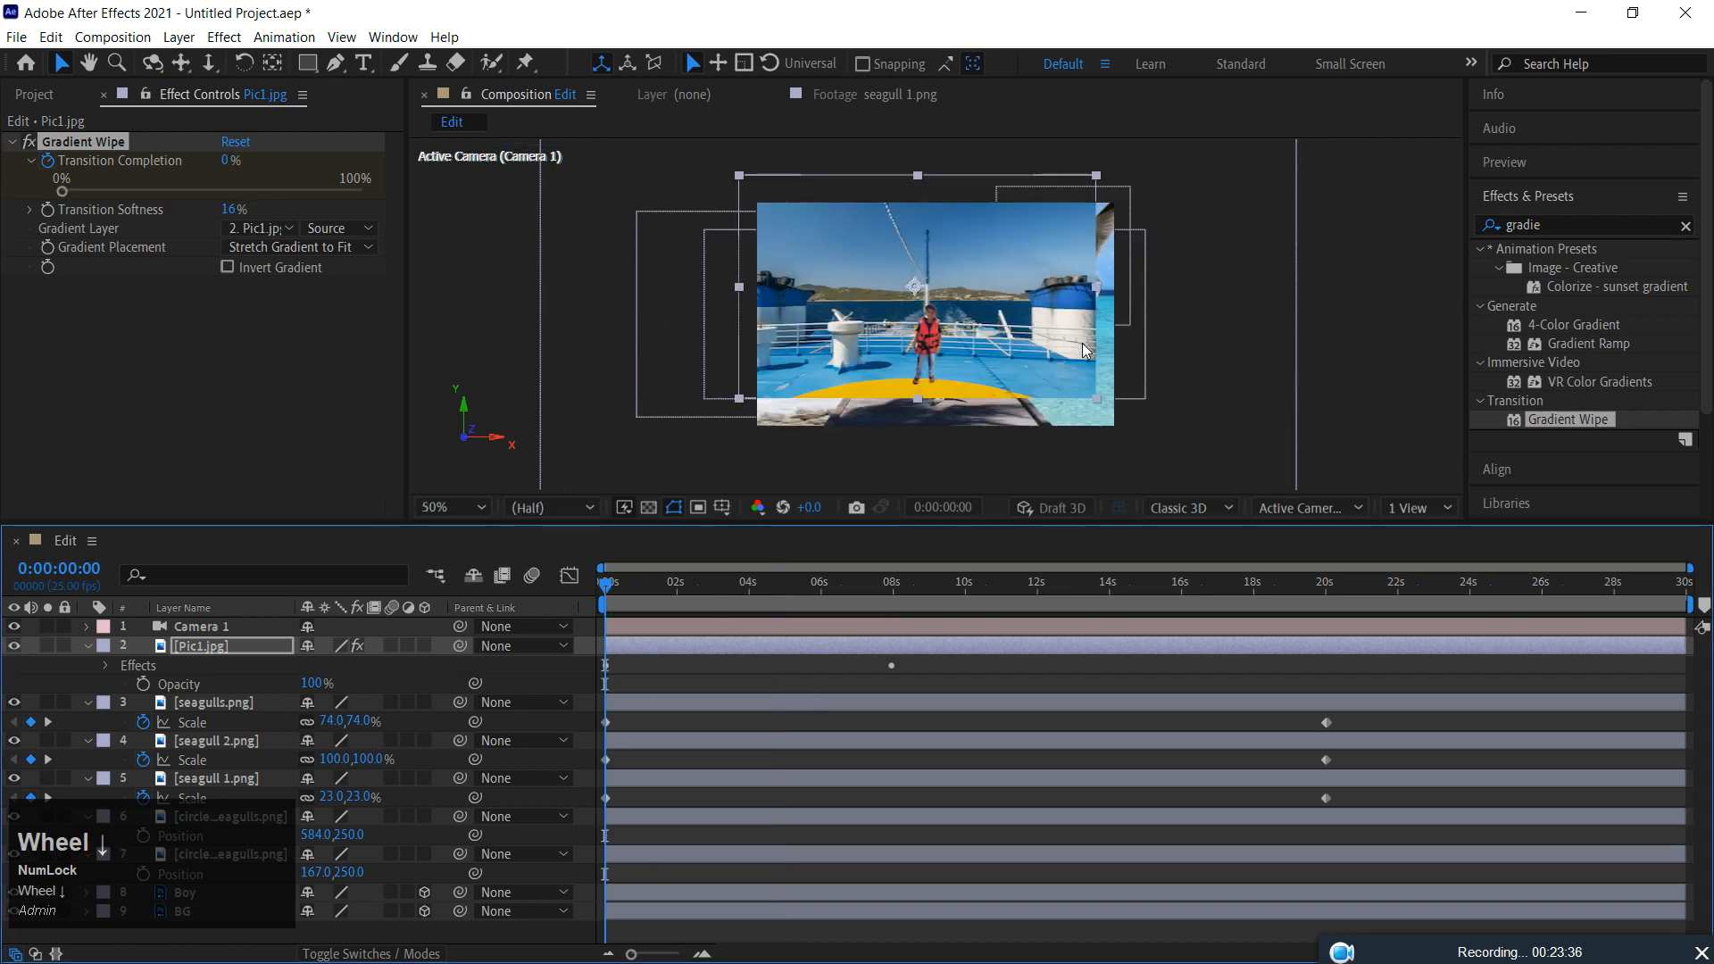
scroll(1097, 358, up, 1)
scroll(1097, 358, down, 1)
click(951, 438)
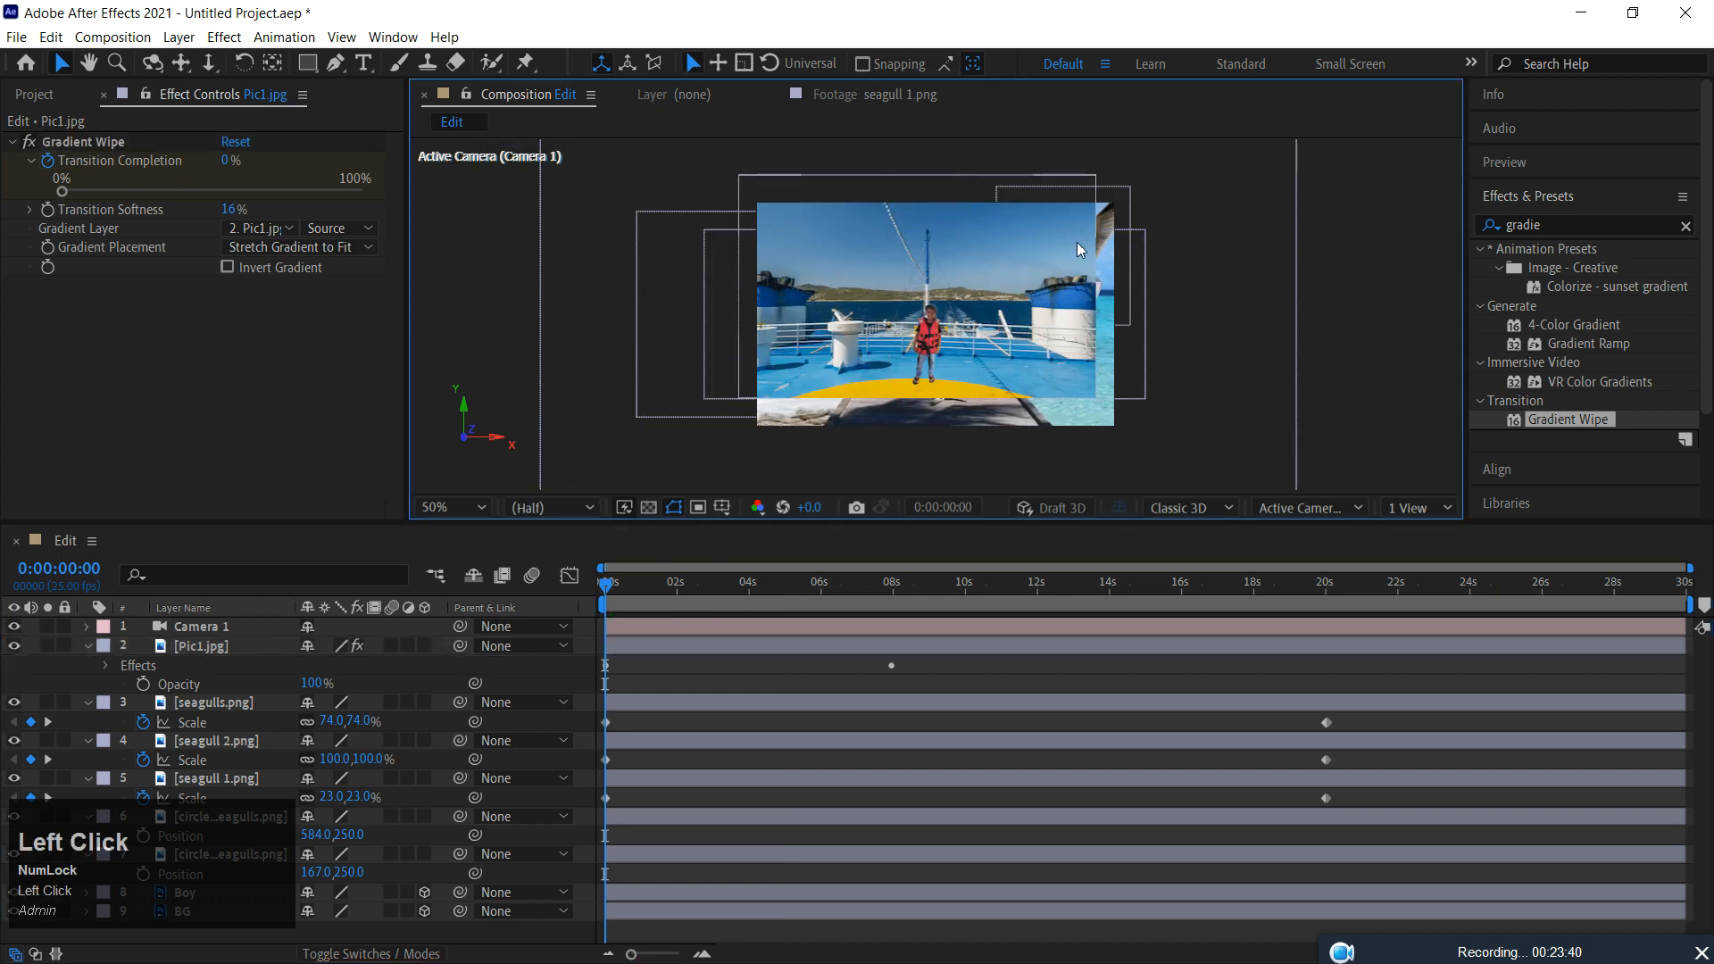
scroll(1296, 312, down, 2)
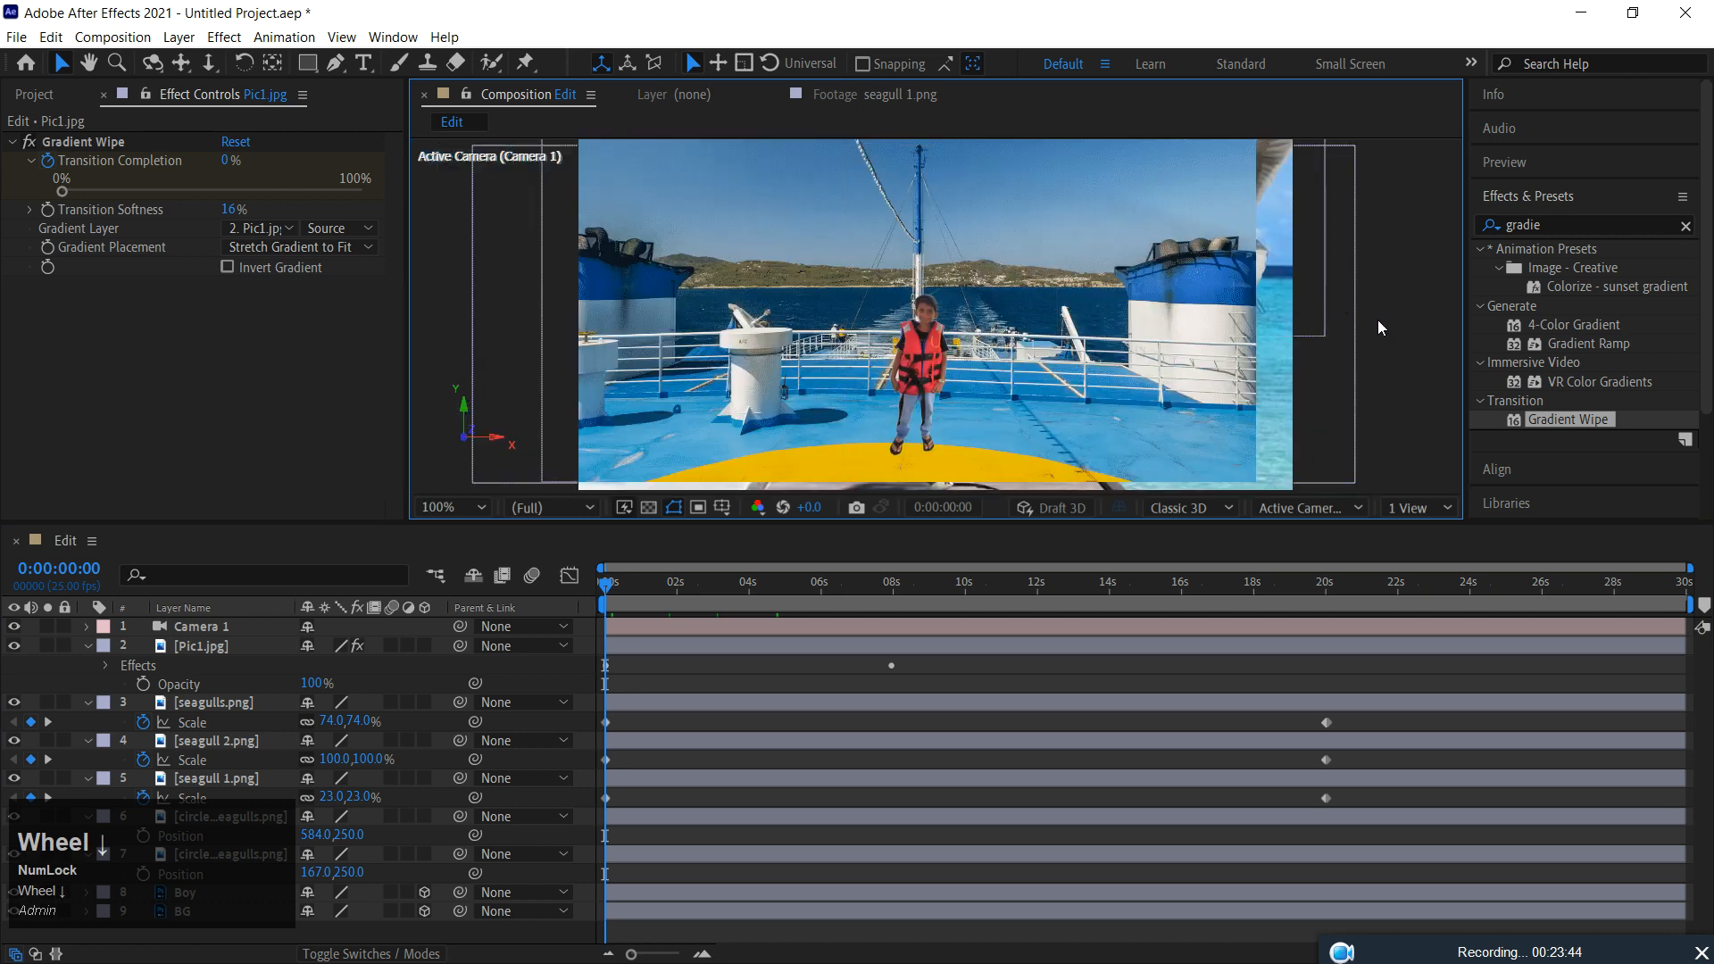
Preview the composition twice from the start and examine the gradient wipe and seagull growth, including the frame around 0:00:10:14
key(space)
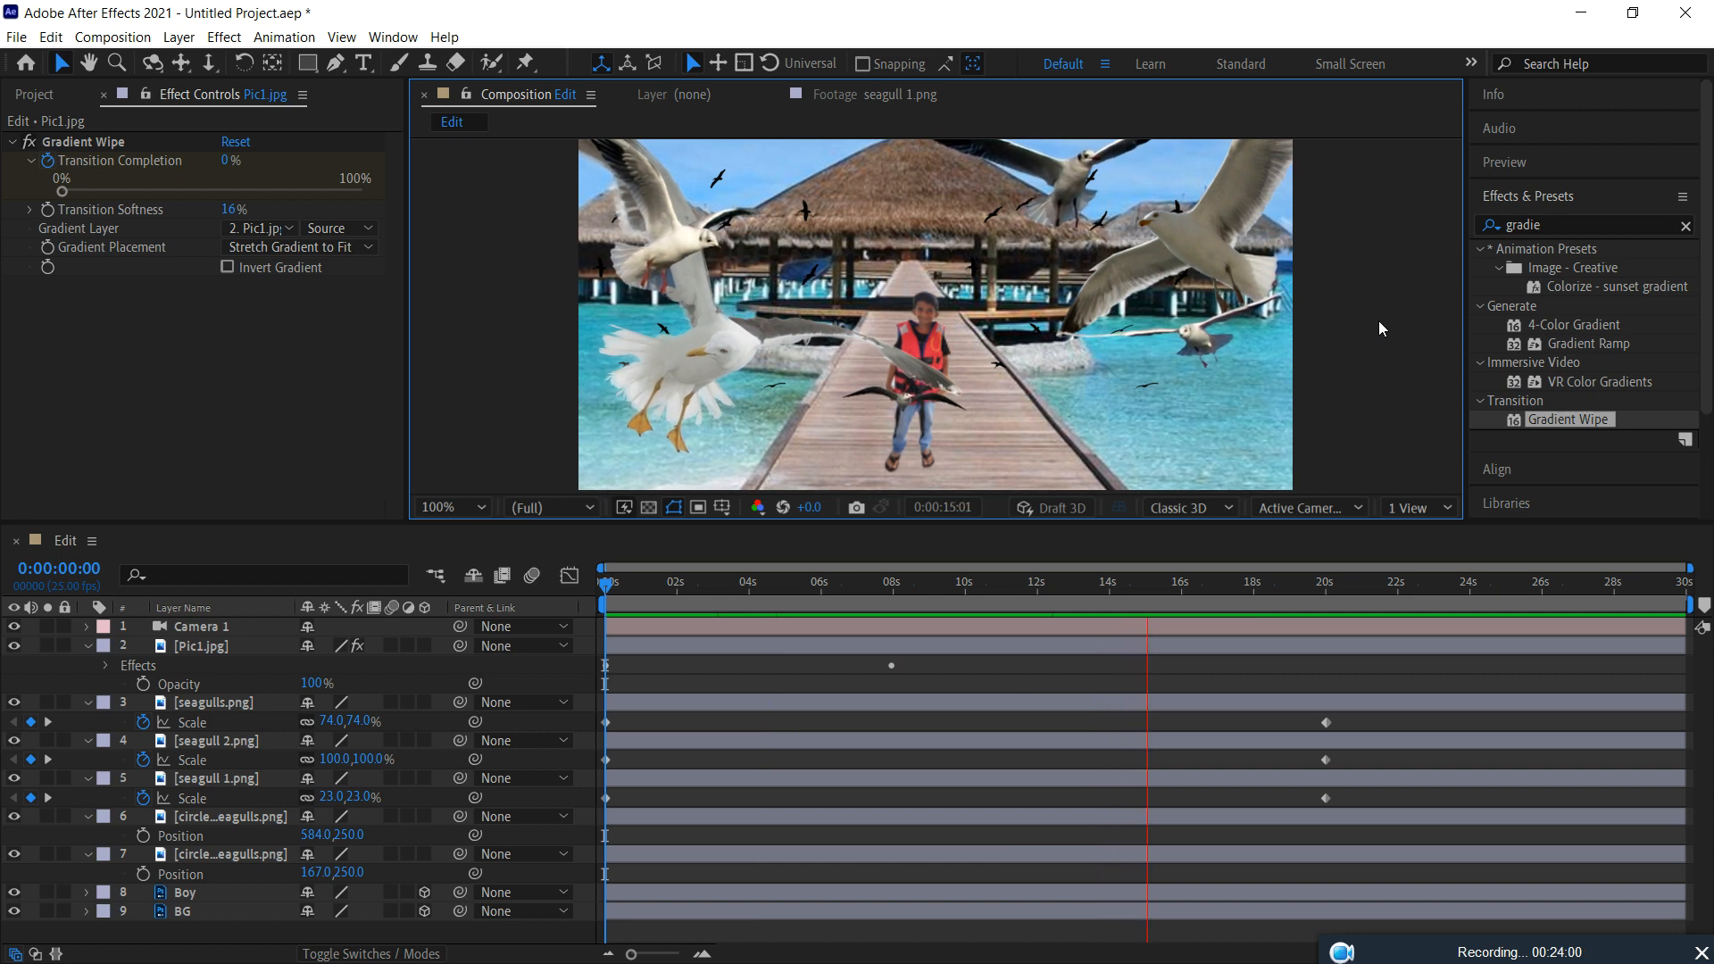
key(space)
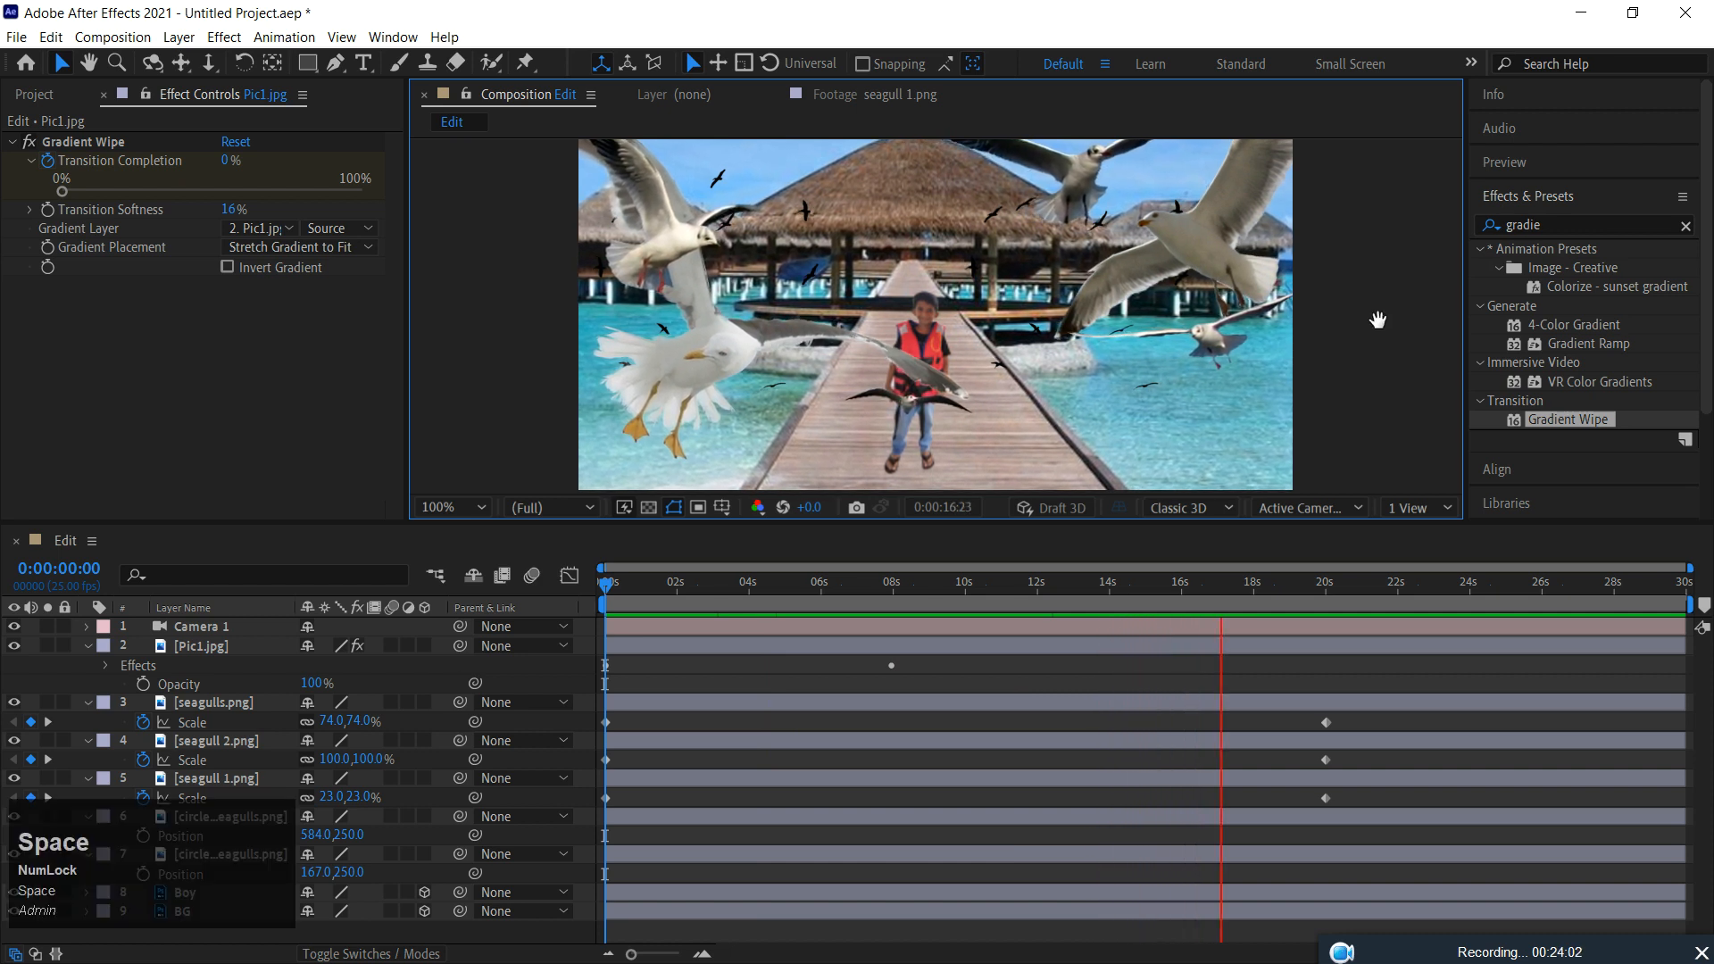
drag(1224, 592, 555, 592)
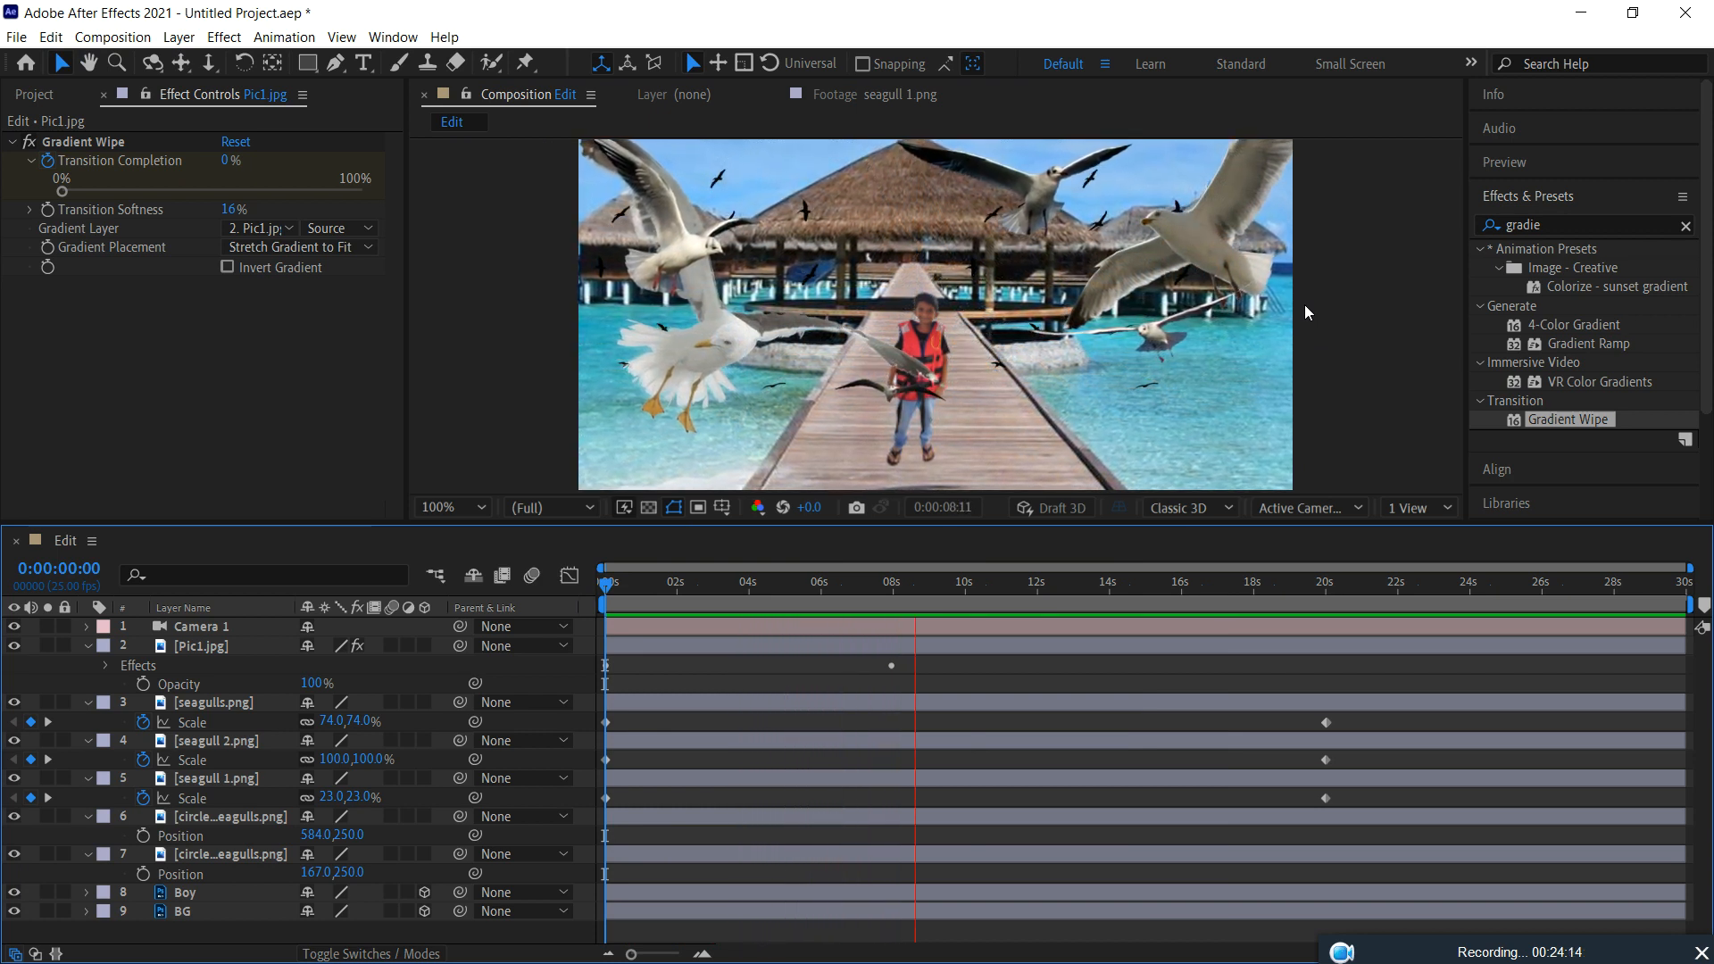
key(space)
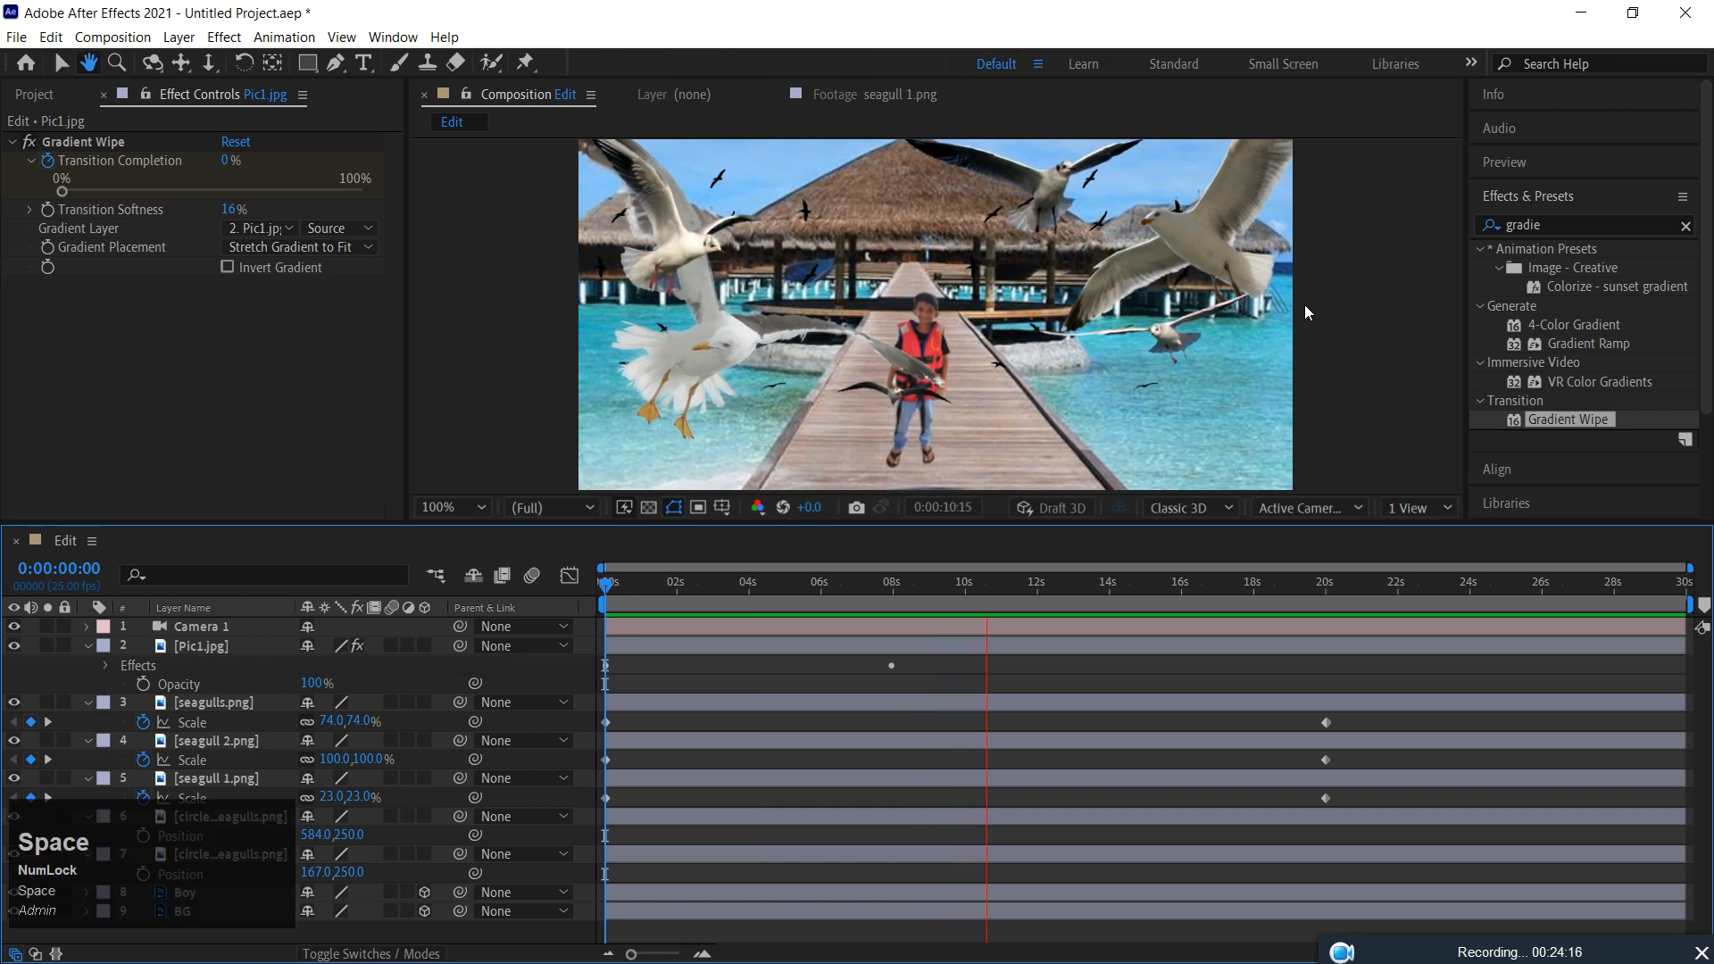
scroll(1197, 362, down, 2)
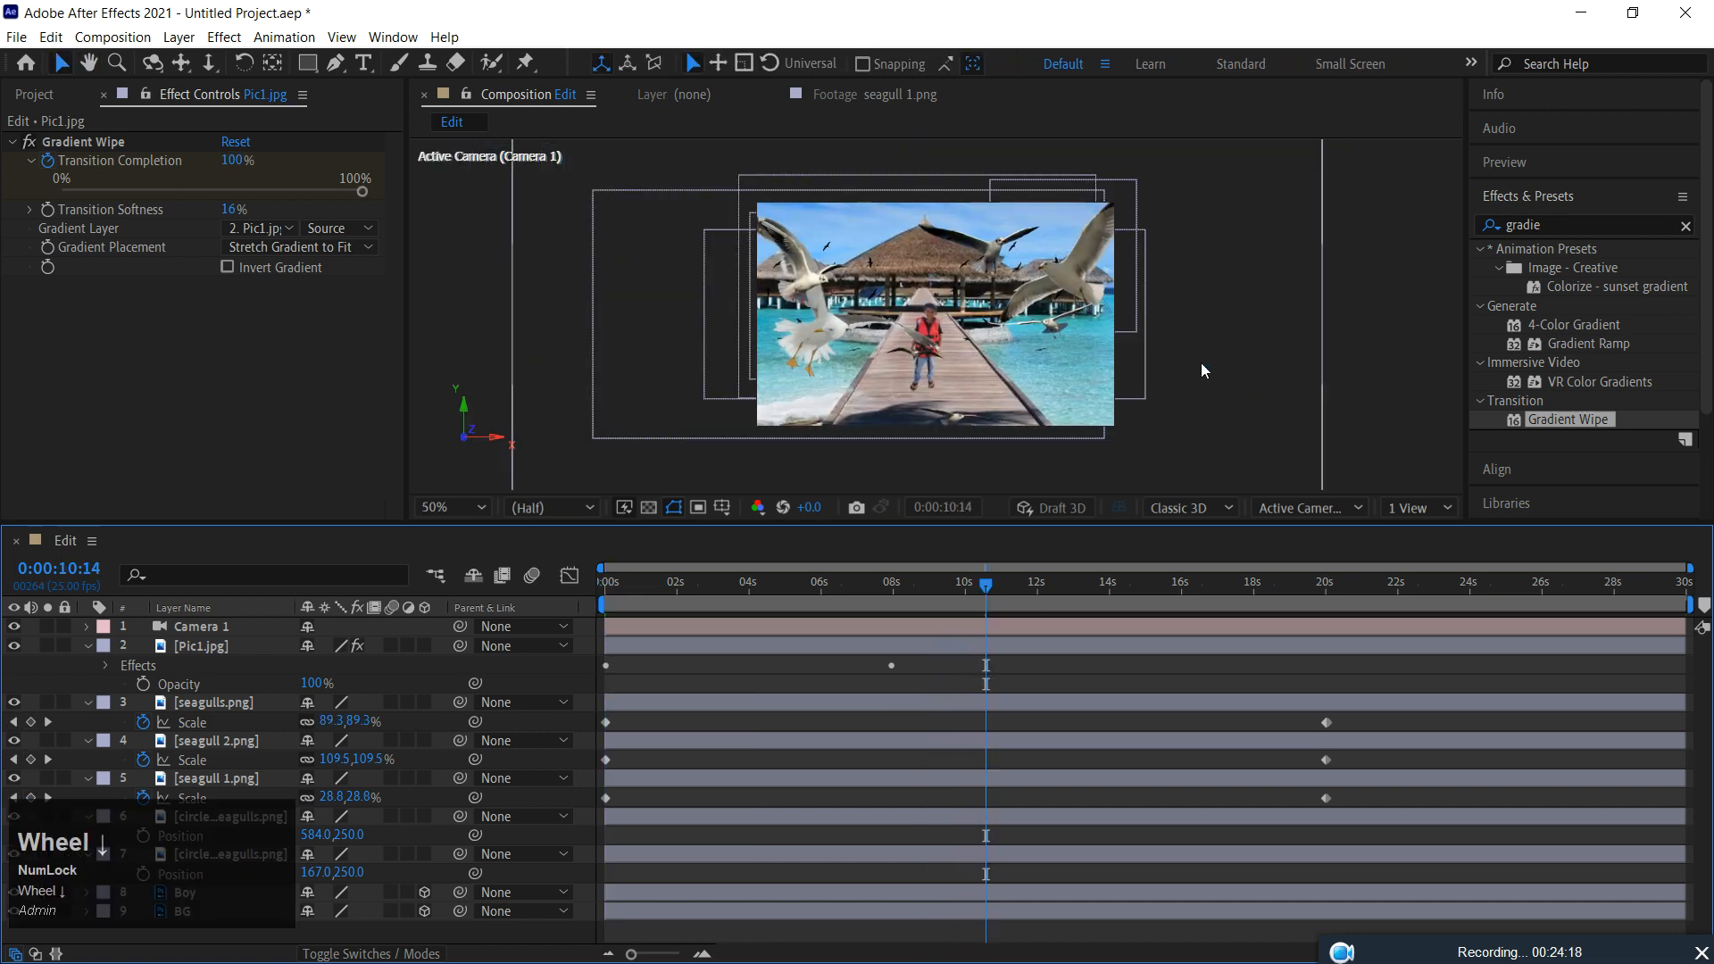
scroll(1201, 363, up, 2)
scroll(1202, 362, down, 2)
scroll(1199, 363, up, 2)
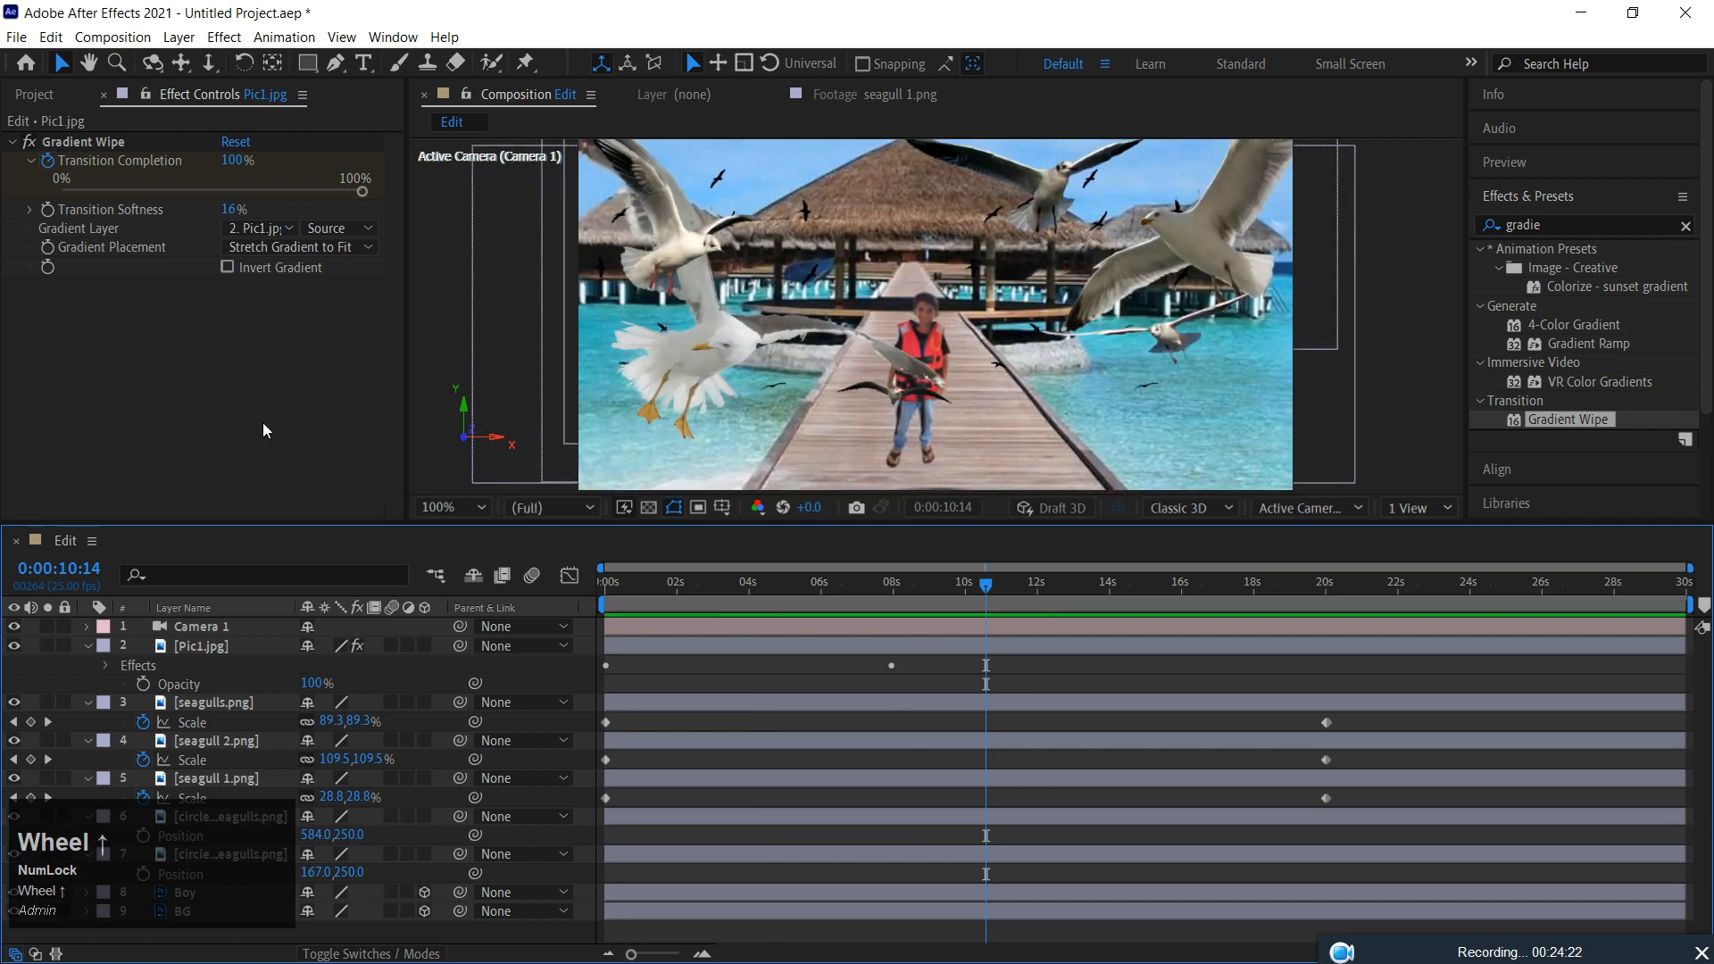
click(222, 436)
click(16, 36)
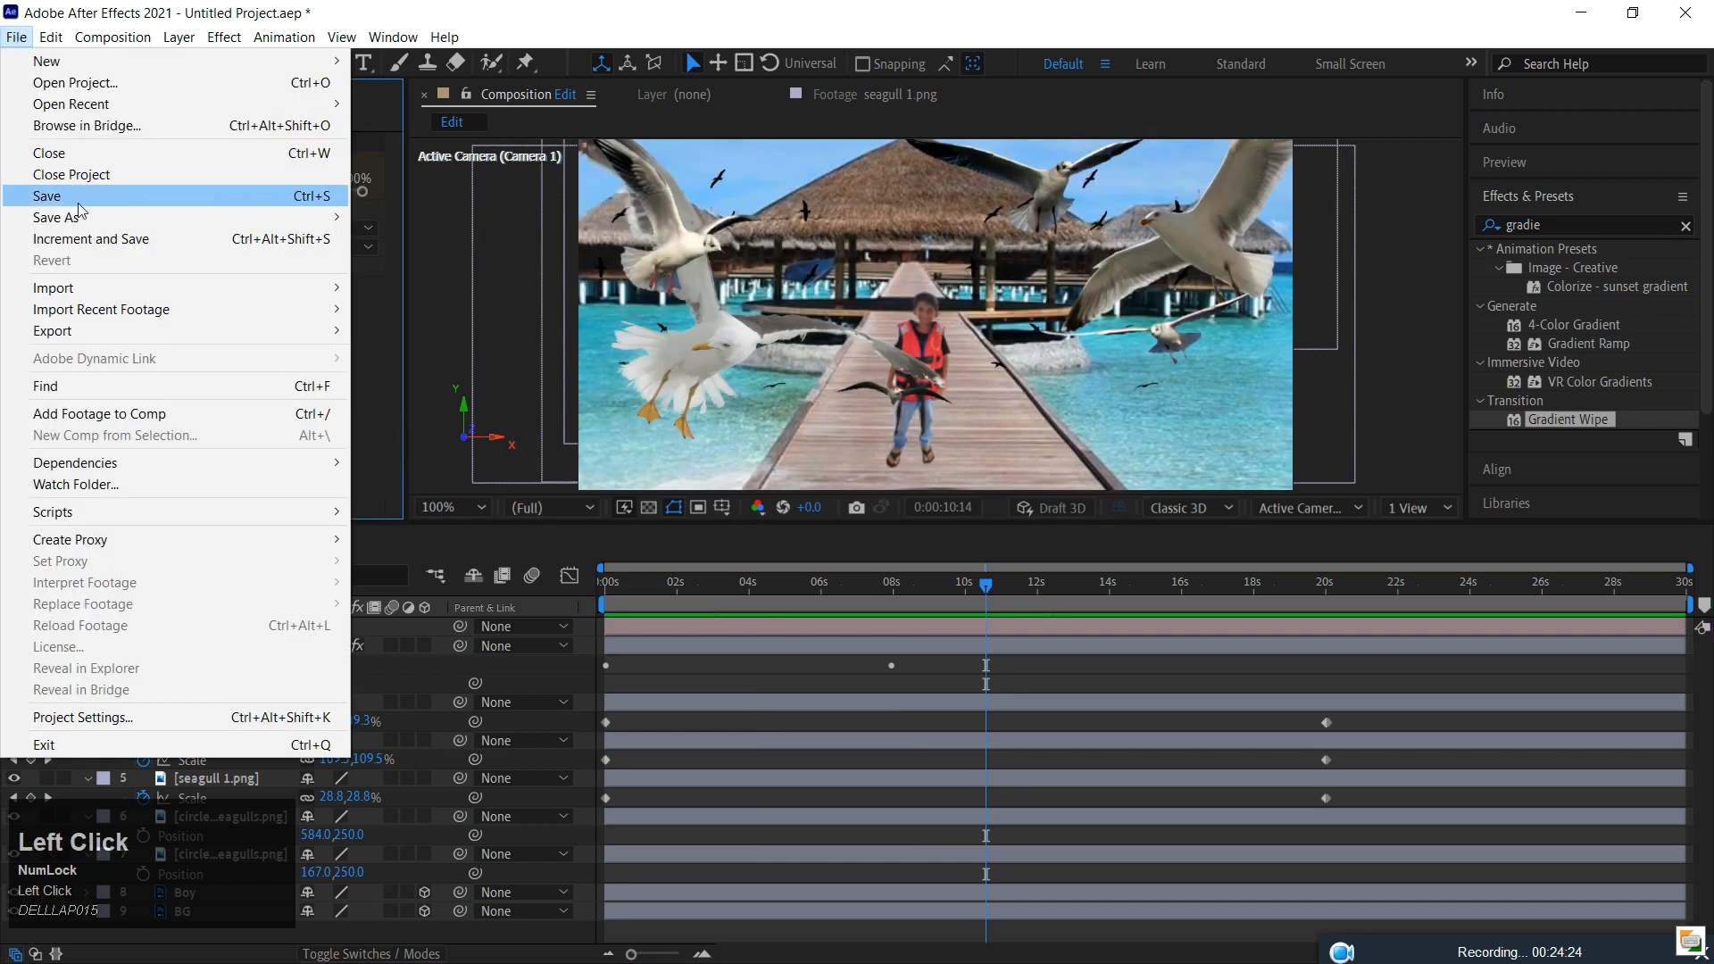
click(223, 194)
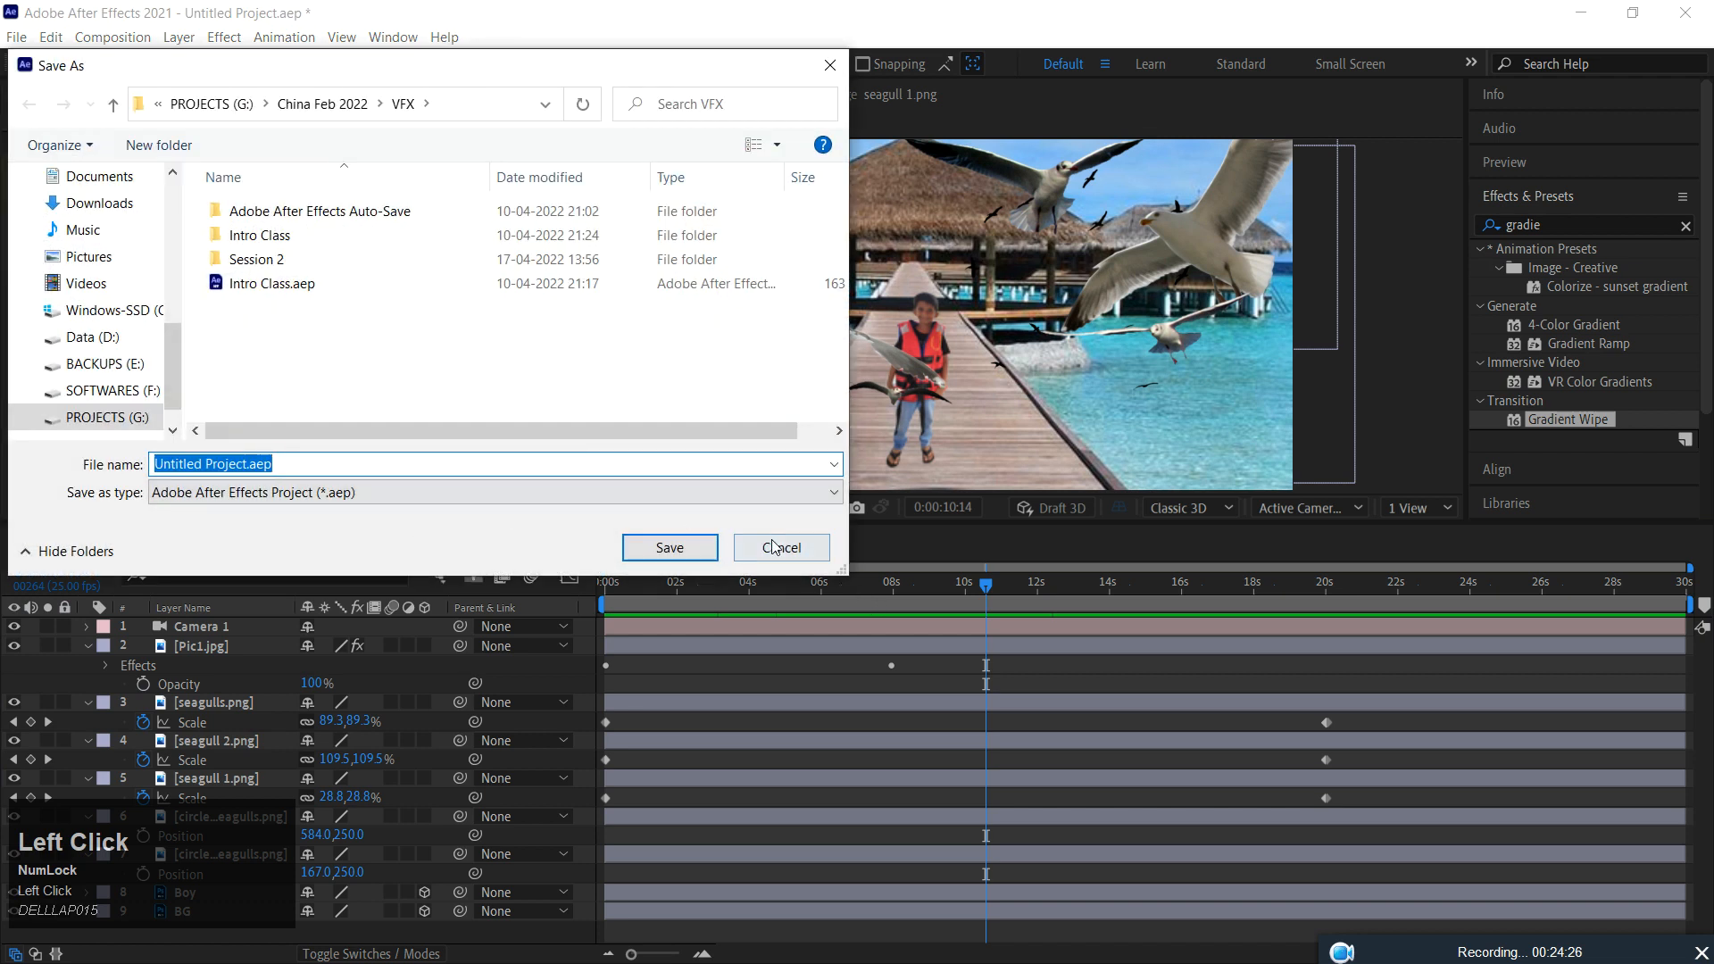
click(775, 547)
Launch Notepad with an empty document
key(super+r)
text(notep)
click(175, 864)
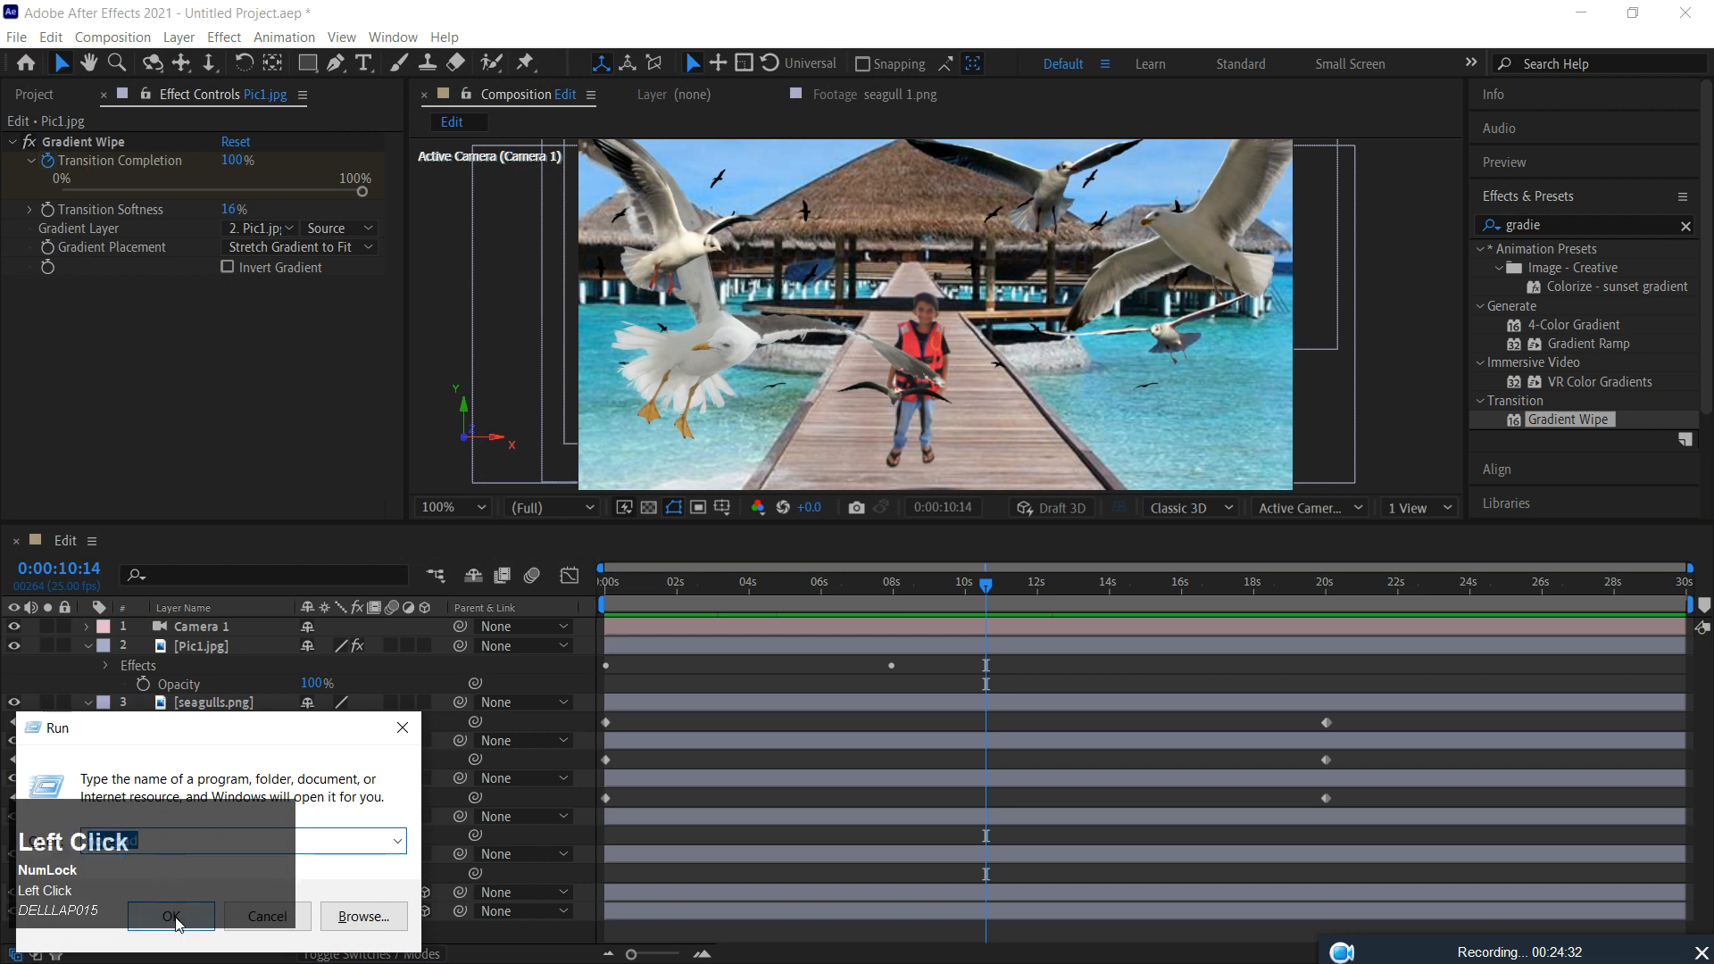
click(173, 917)
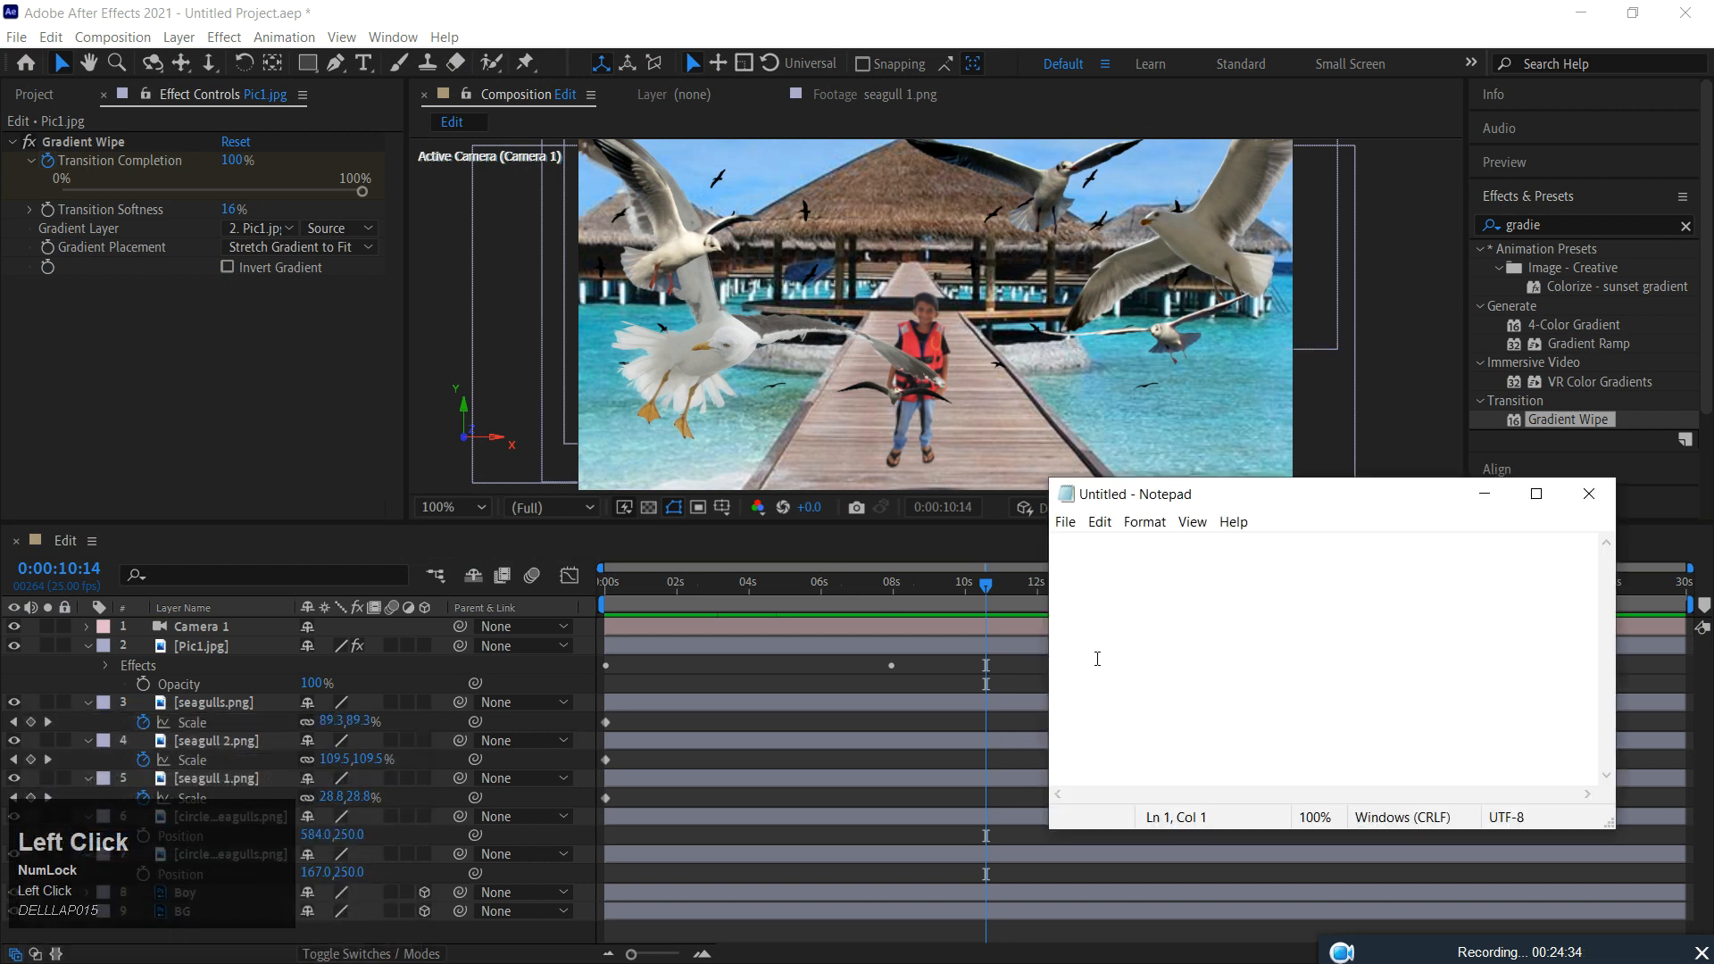
Write the Notepad lines "Shoot your own pic" and "(Seek your friend's help)", widen the window to fit them, and minimize it
click(1097, 659)
text(Sho)
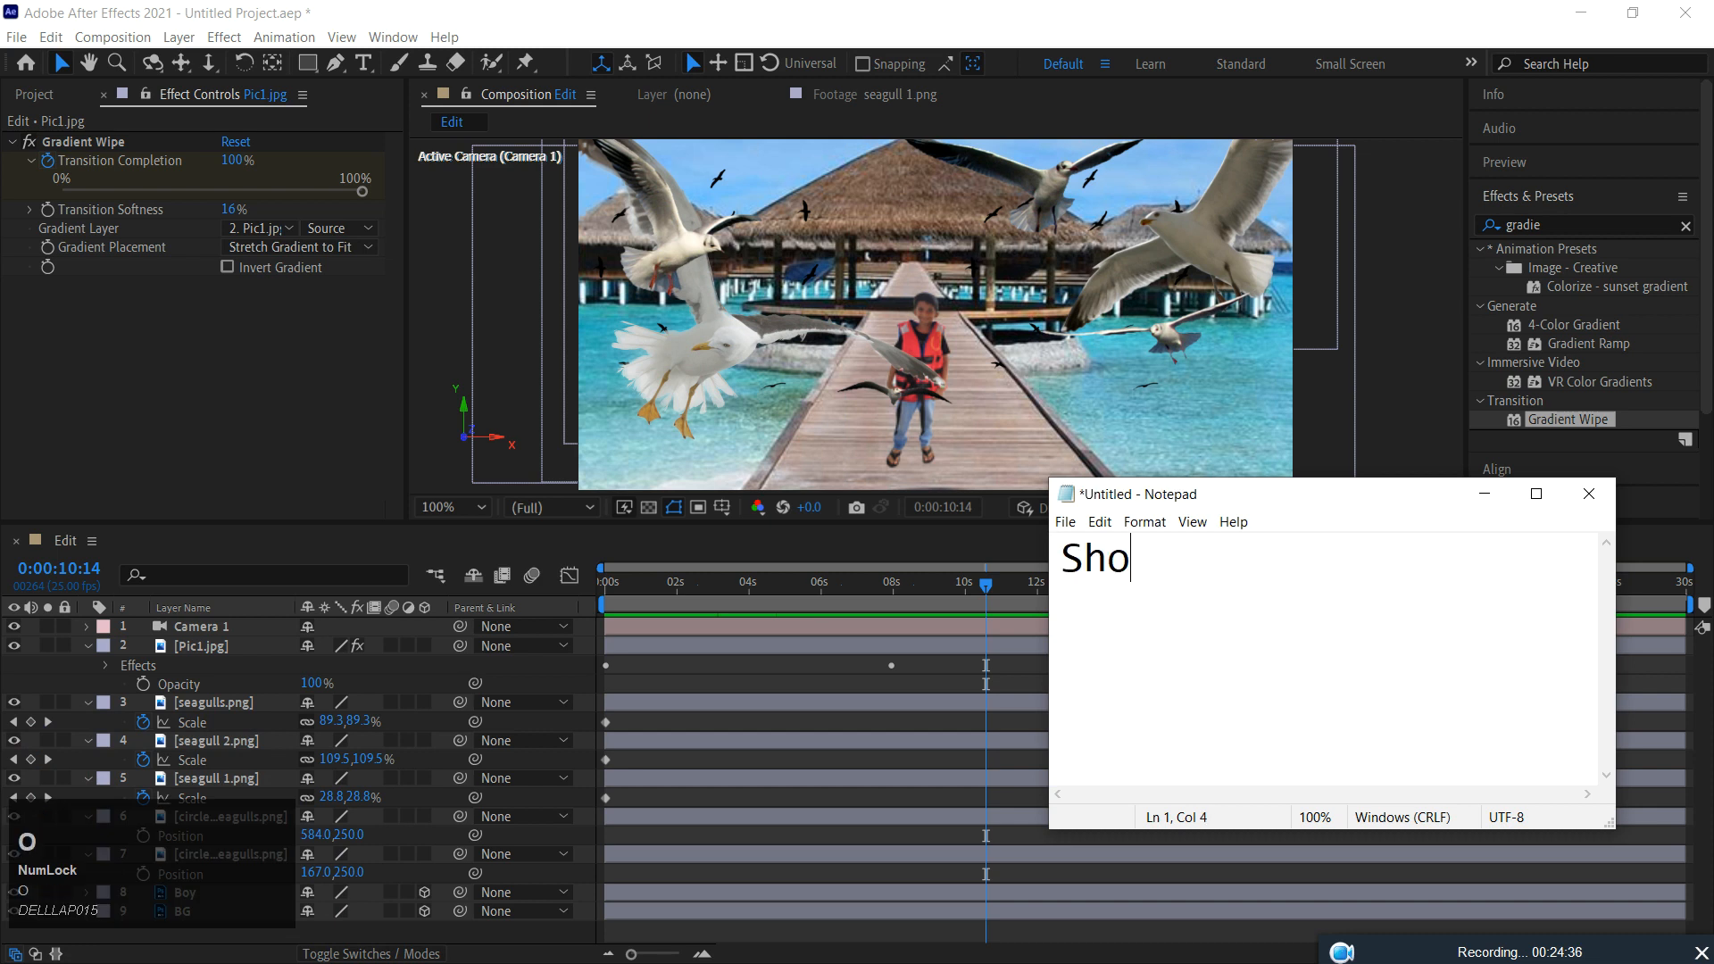
text(ot yu)
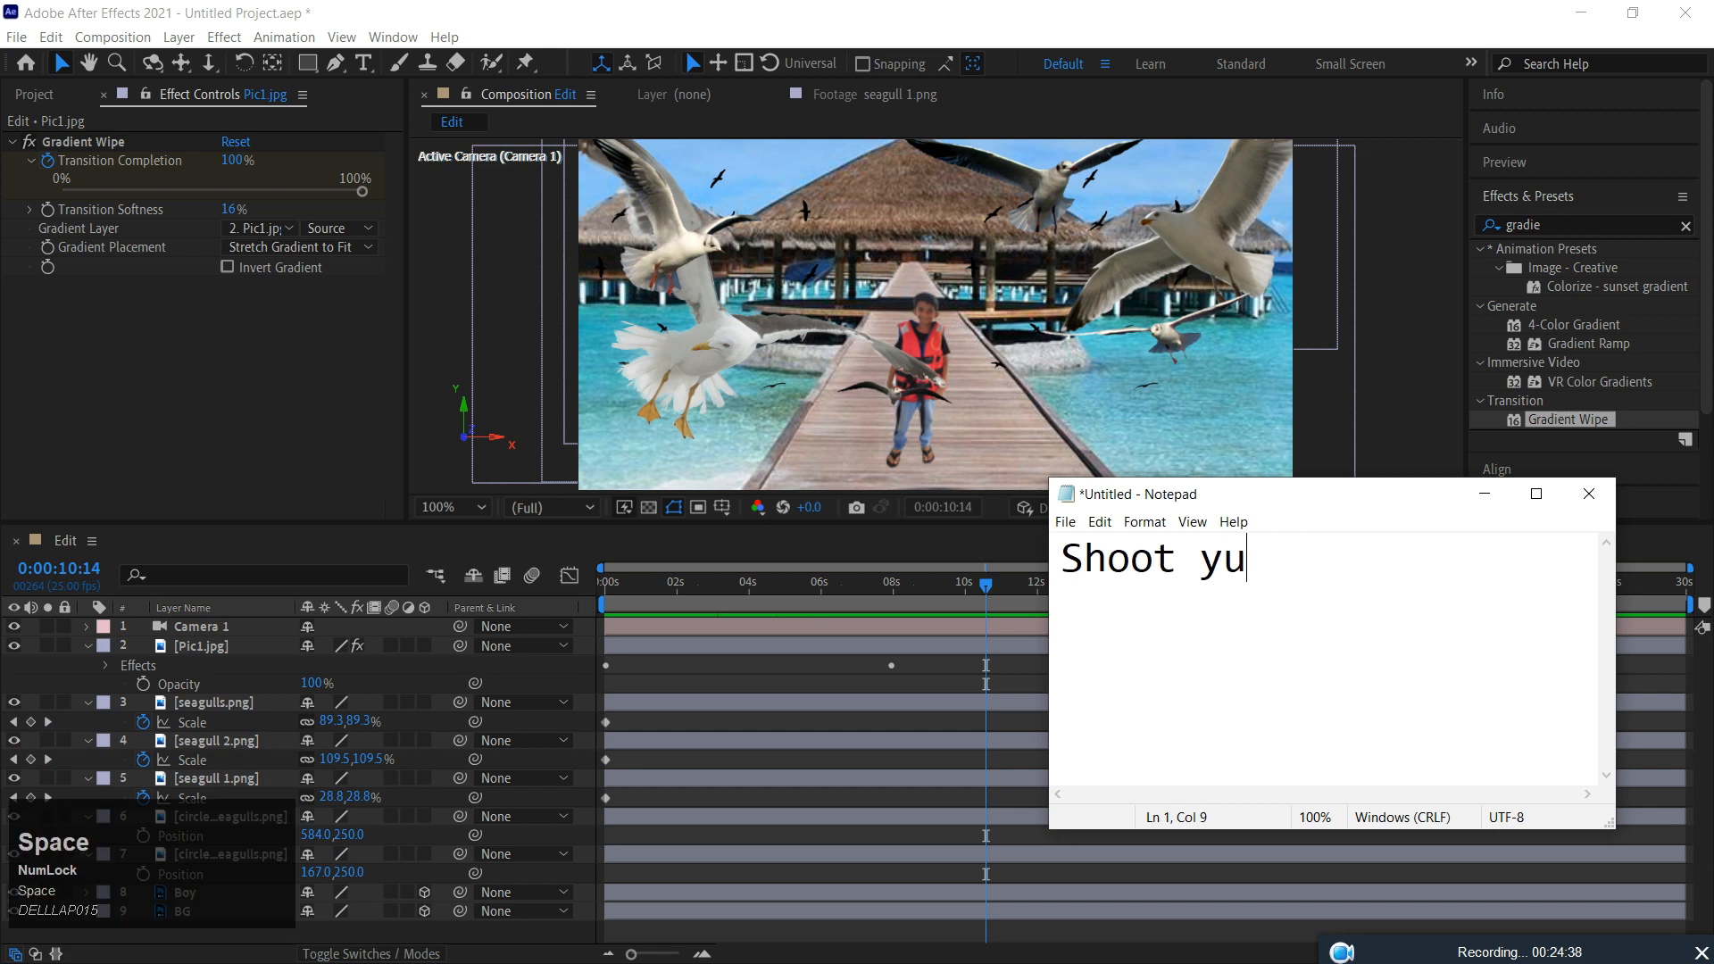
text(or our own pic)
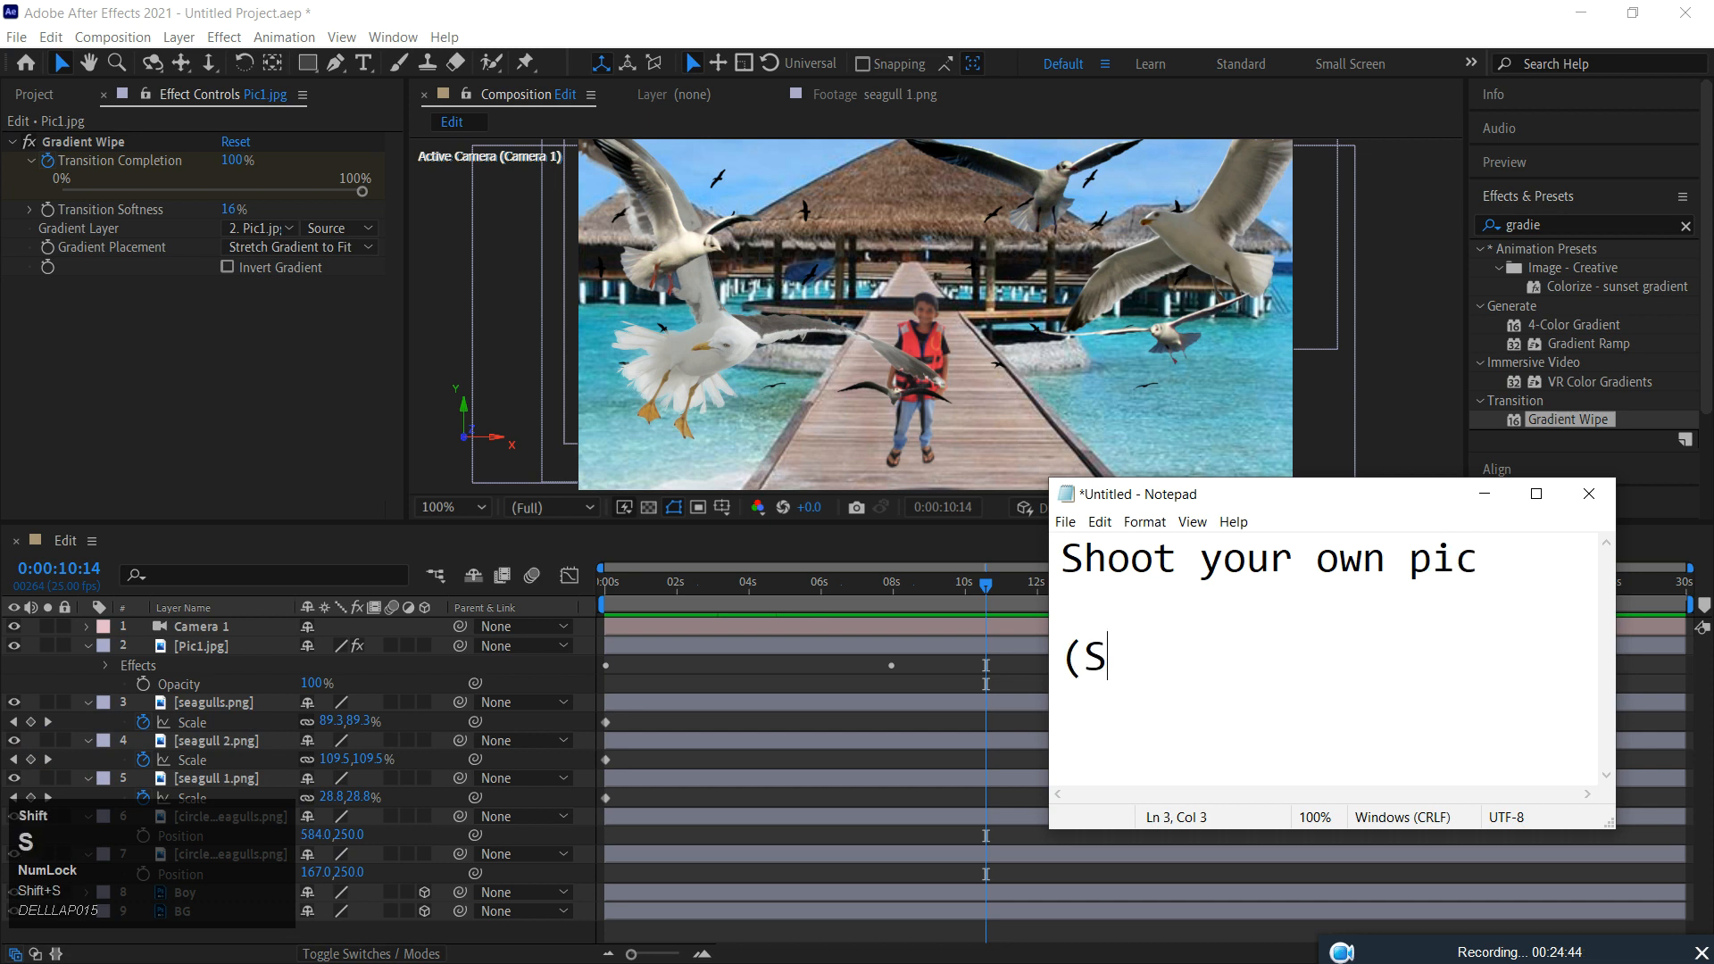
text(k your )
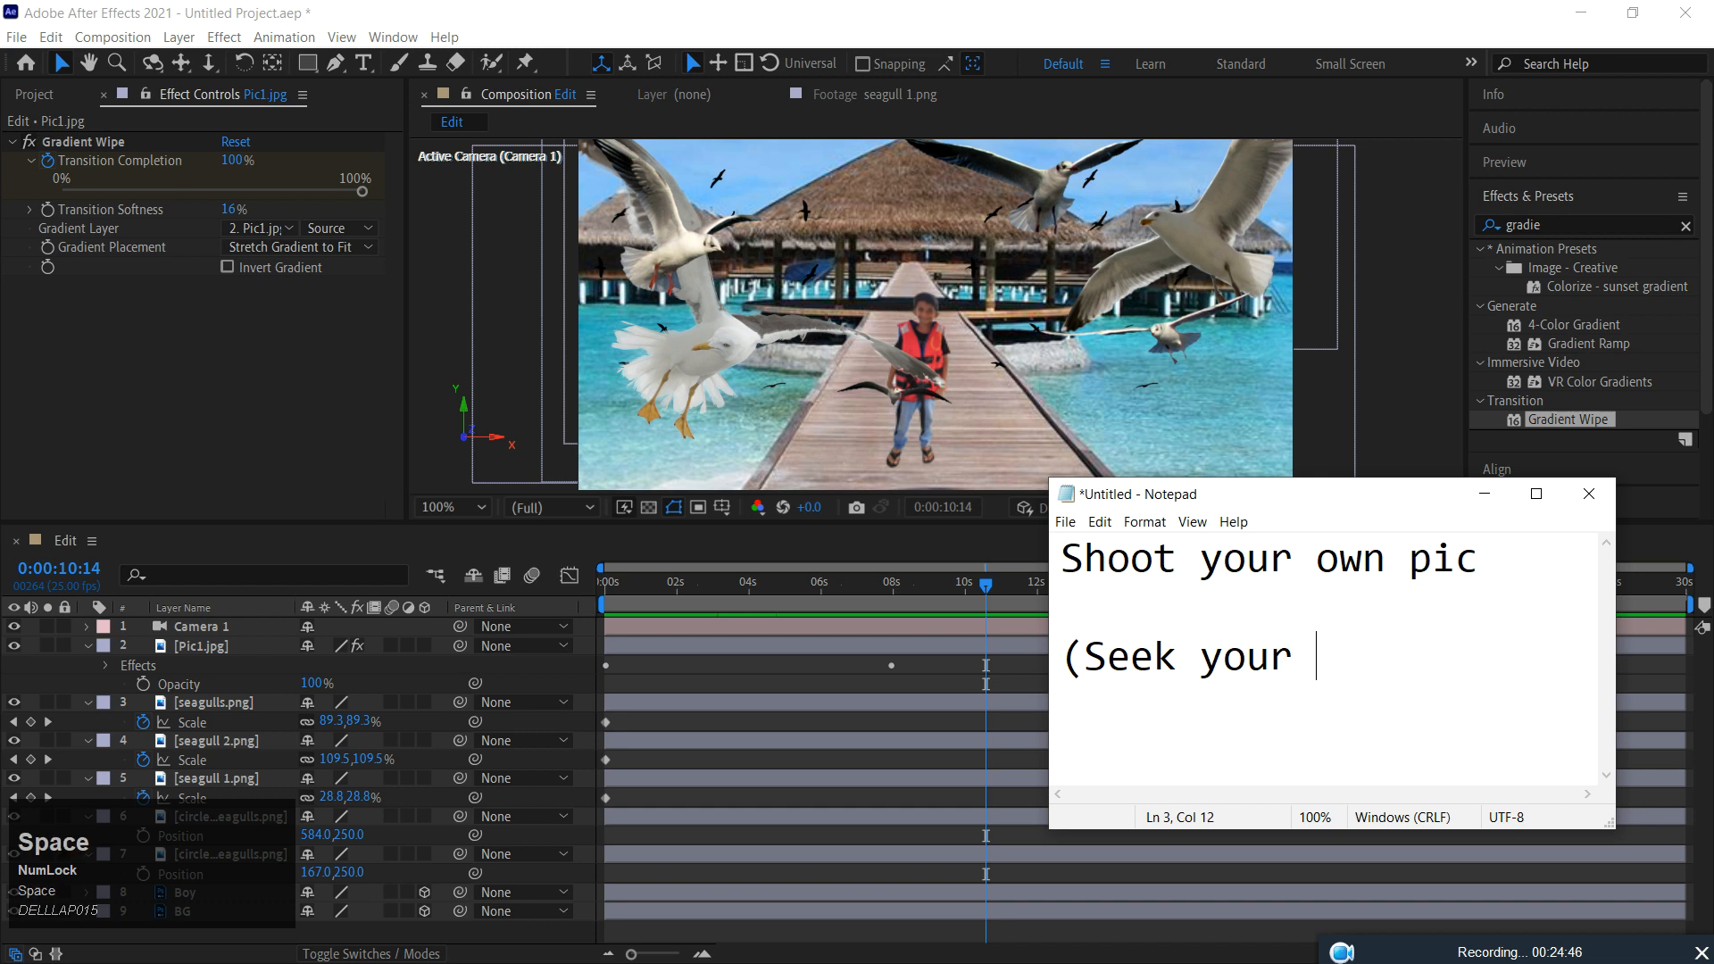
text(friend's hel)
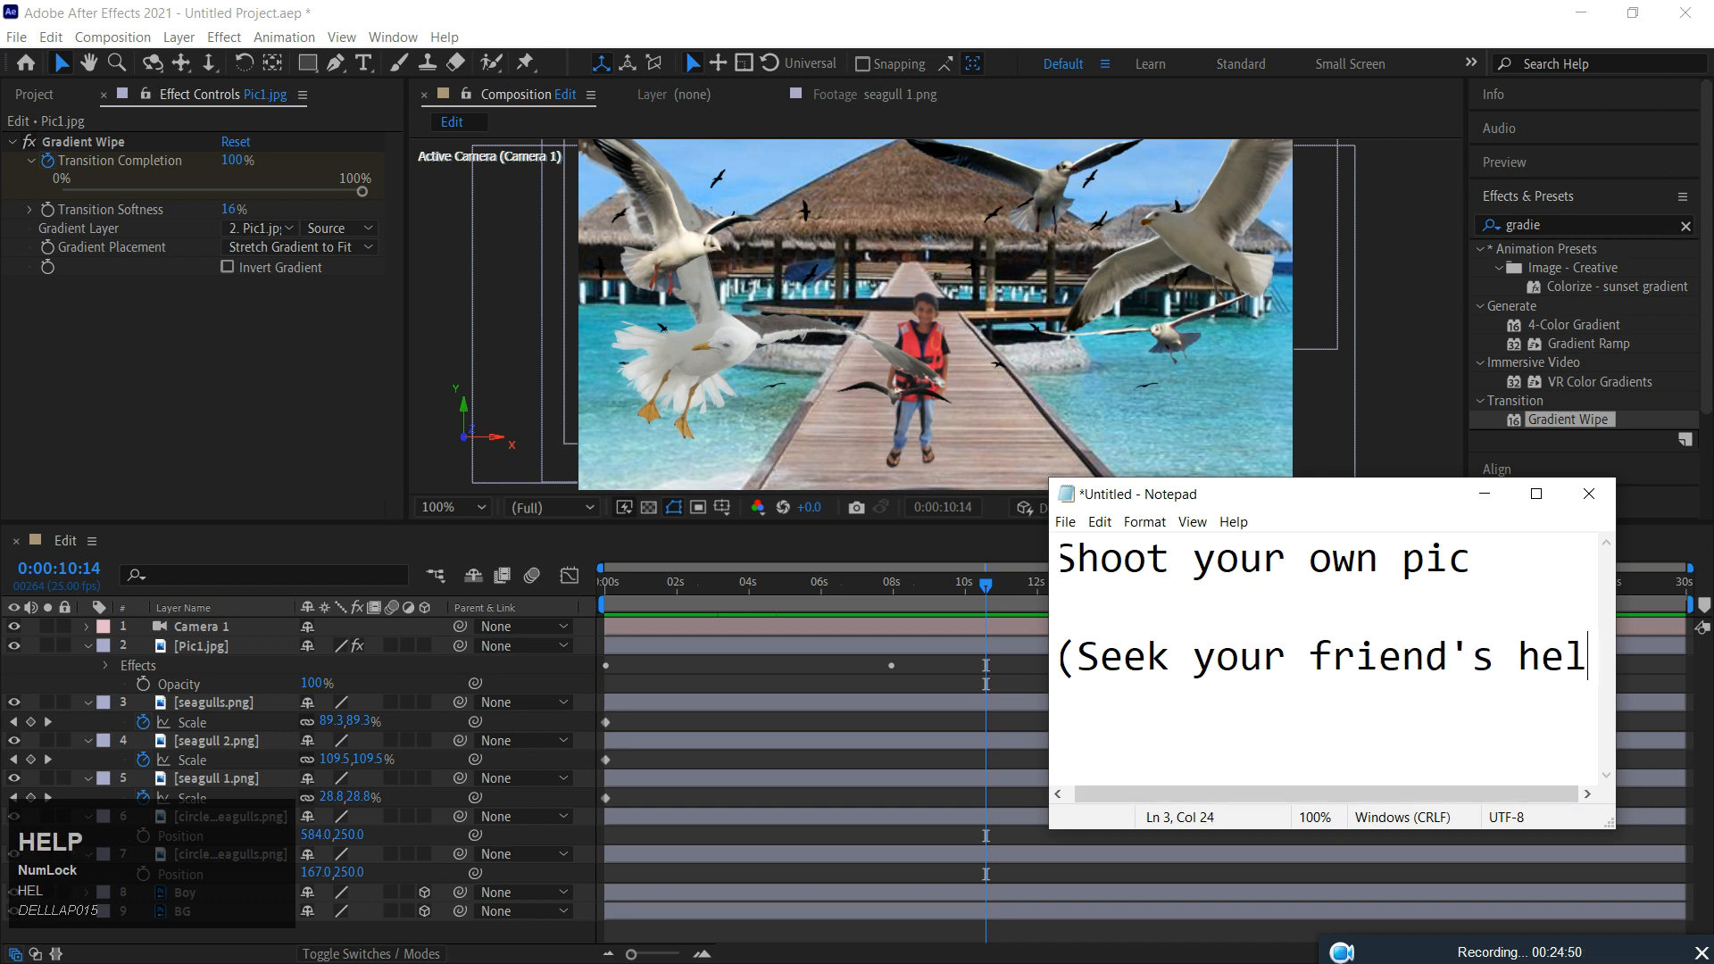
text(p))
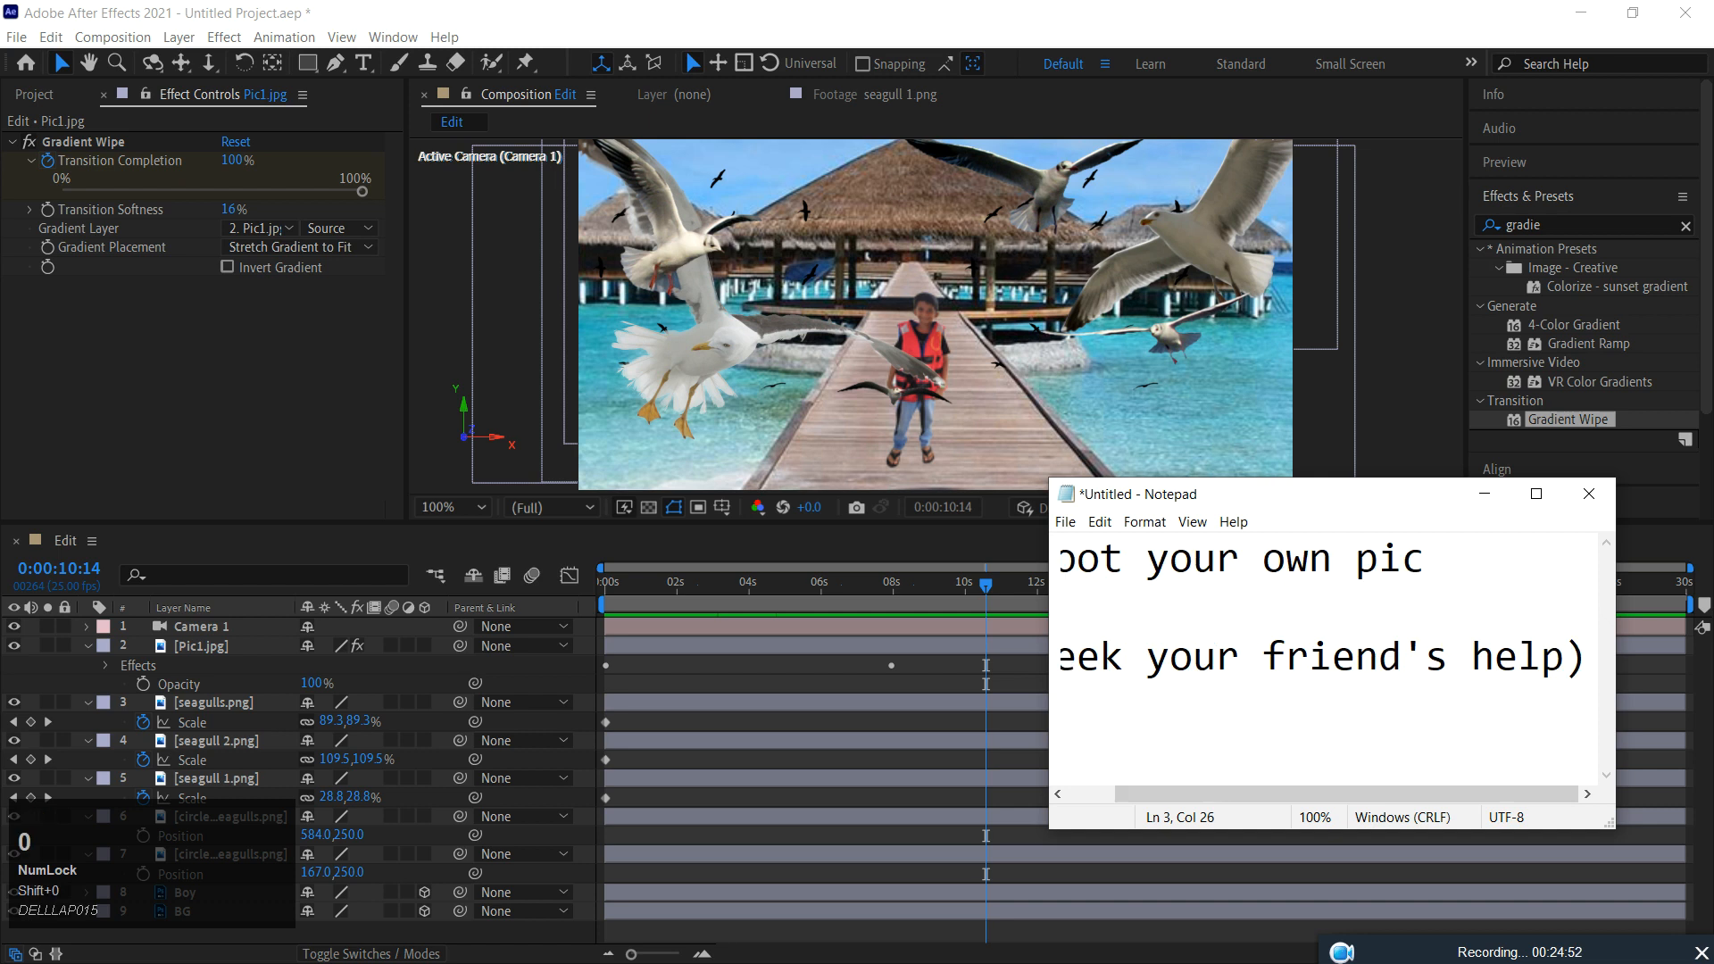
drag(1046, 641, 749, 641)
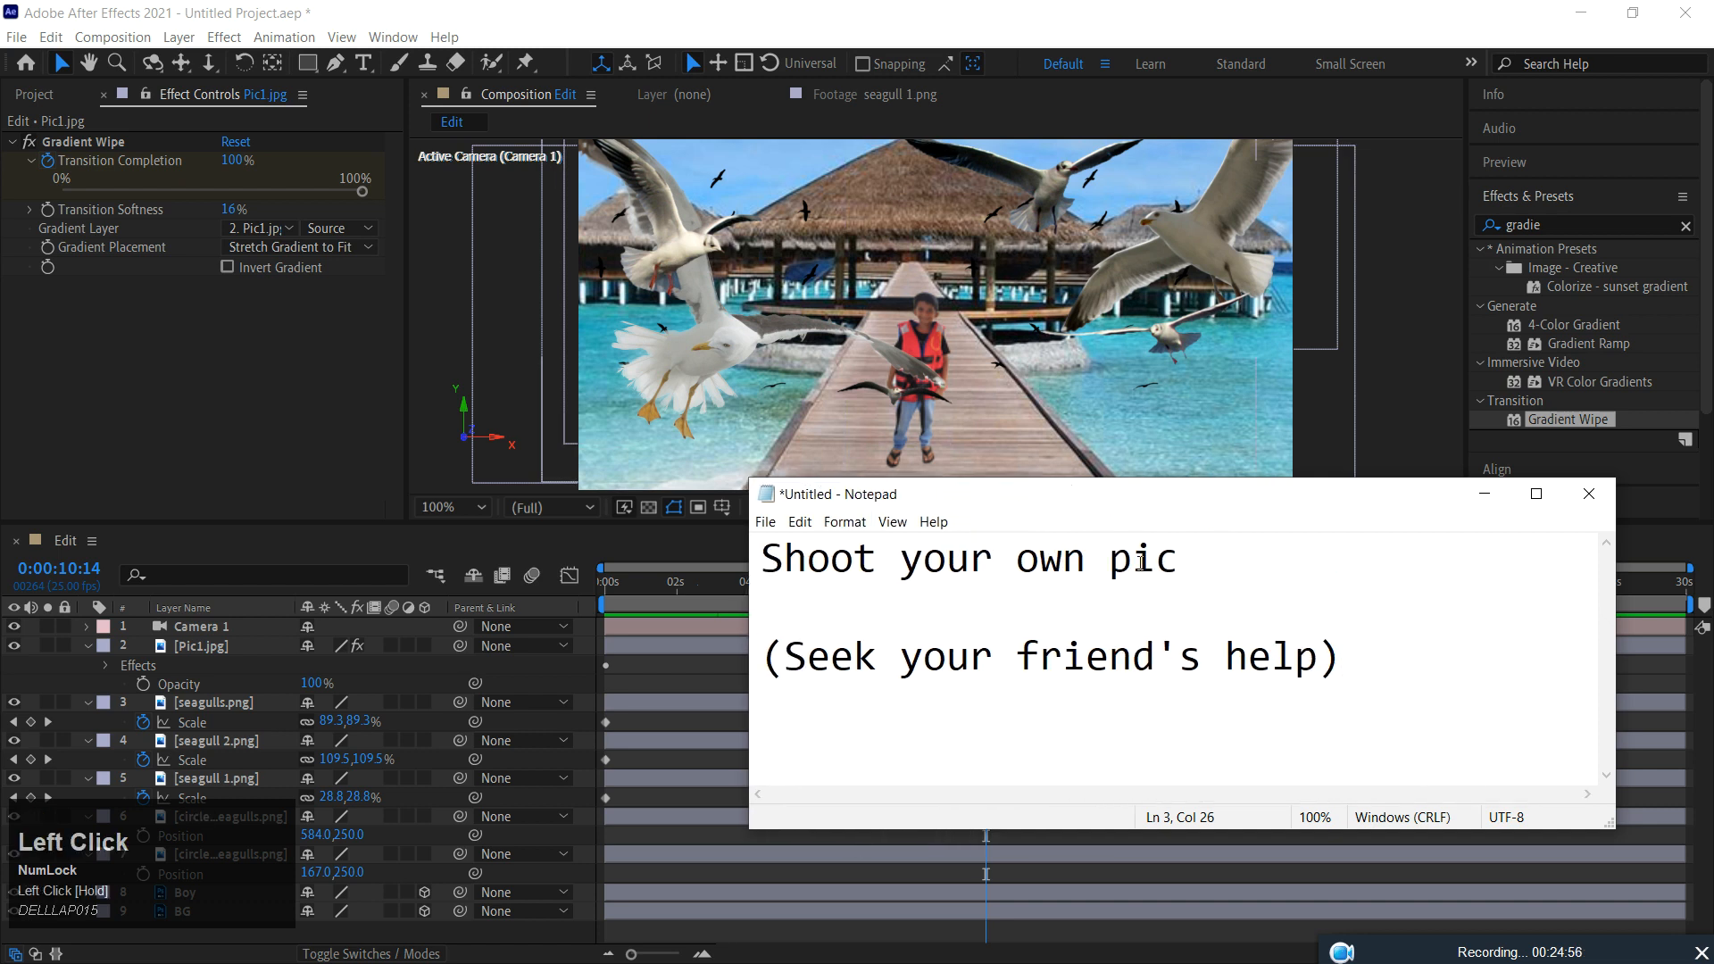
click(1485, 501)
Preview the After Effects composition from 0:00:00:00 past the end of the wipe to check how the birds move
drag(992, 601, 461, 584)
key(space)
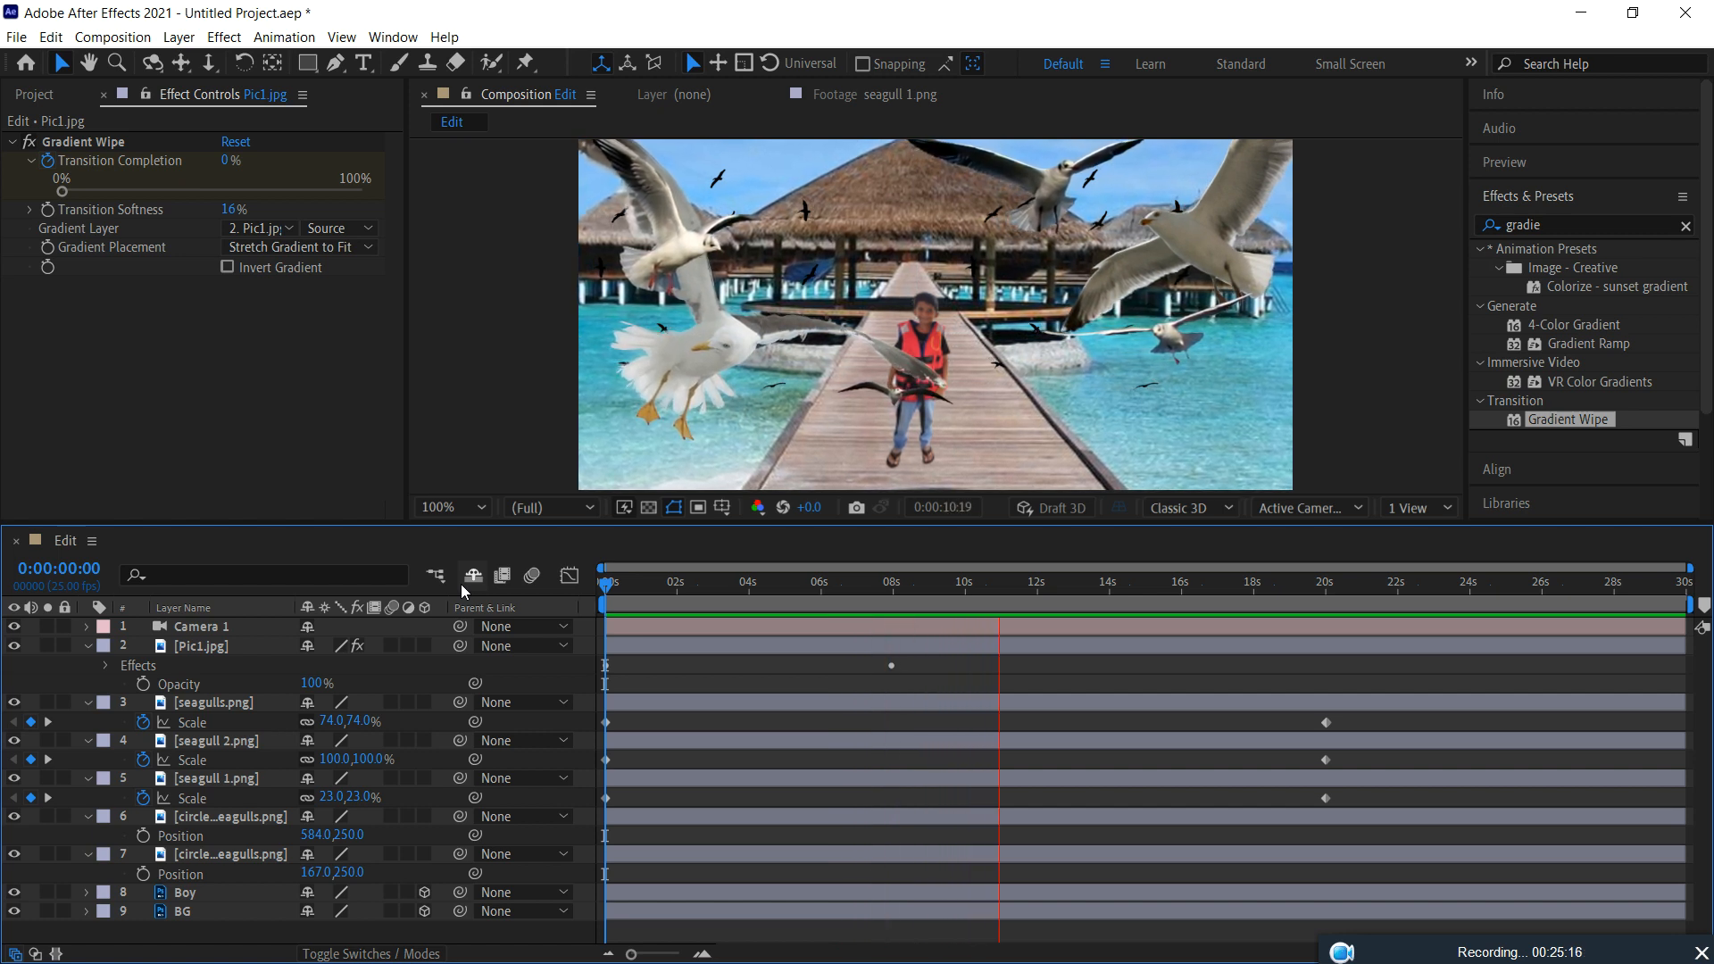
key(space)
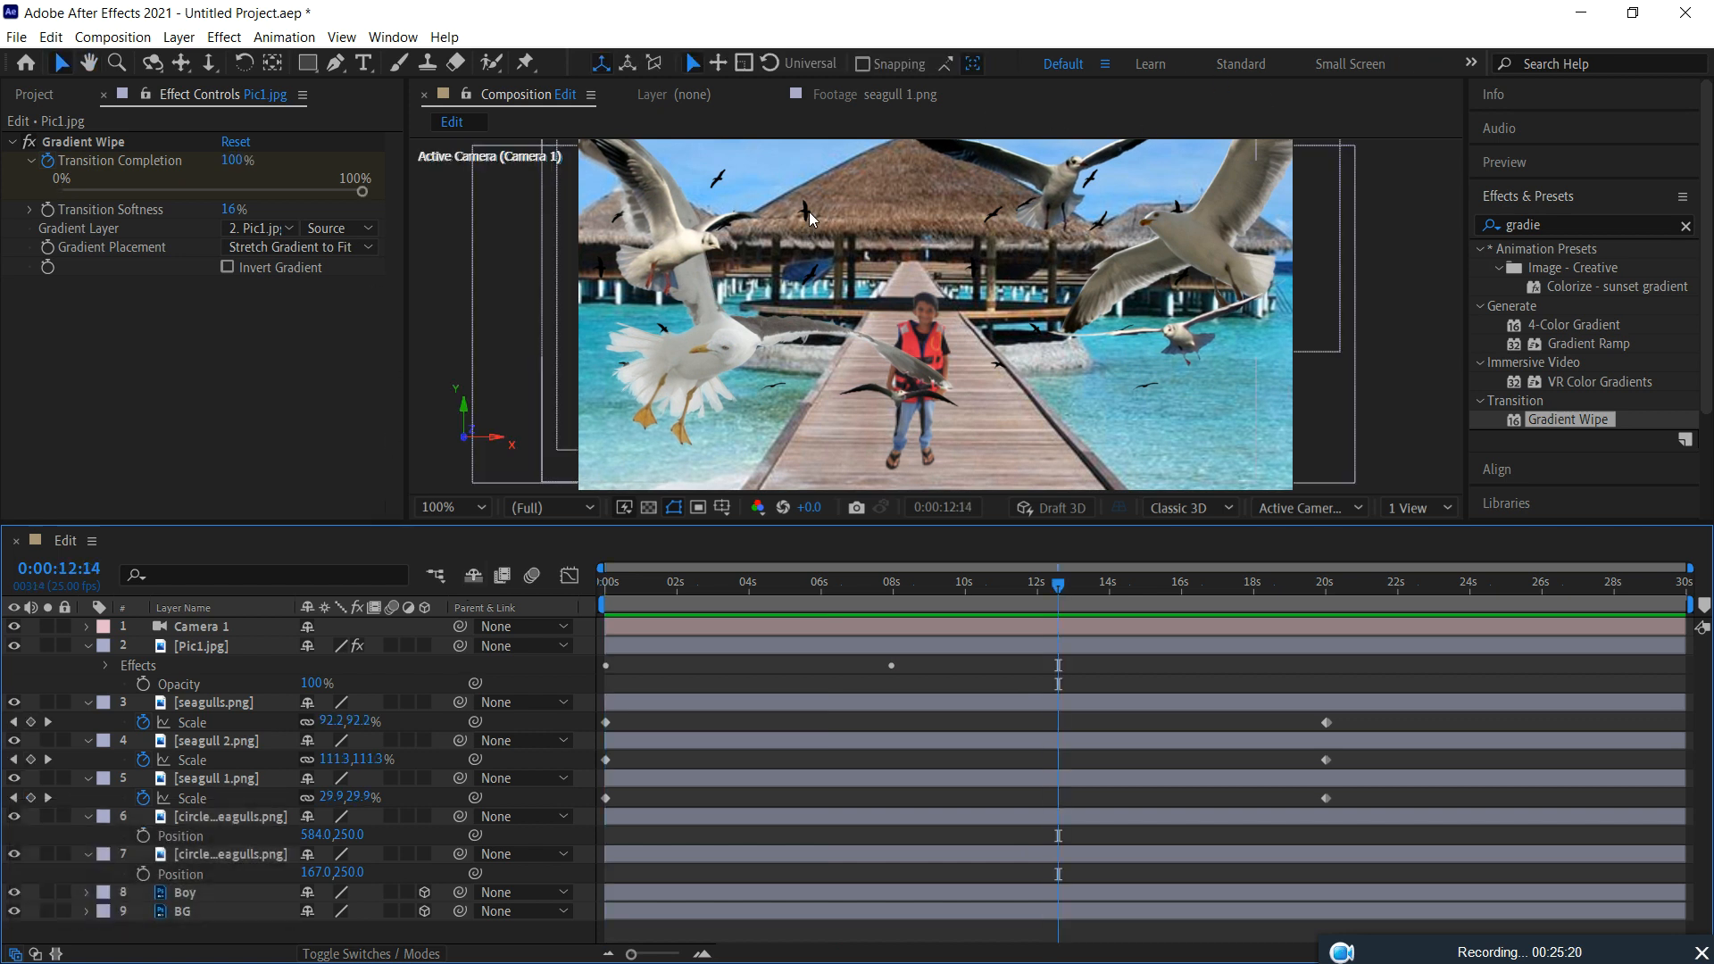
Start Position keyframes on both circle of seagulls layers at 0:00:04:15
click(206, 819)
drag(1059, 592, 770, 630)
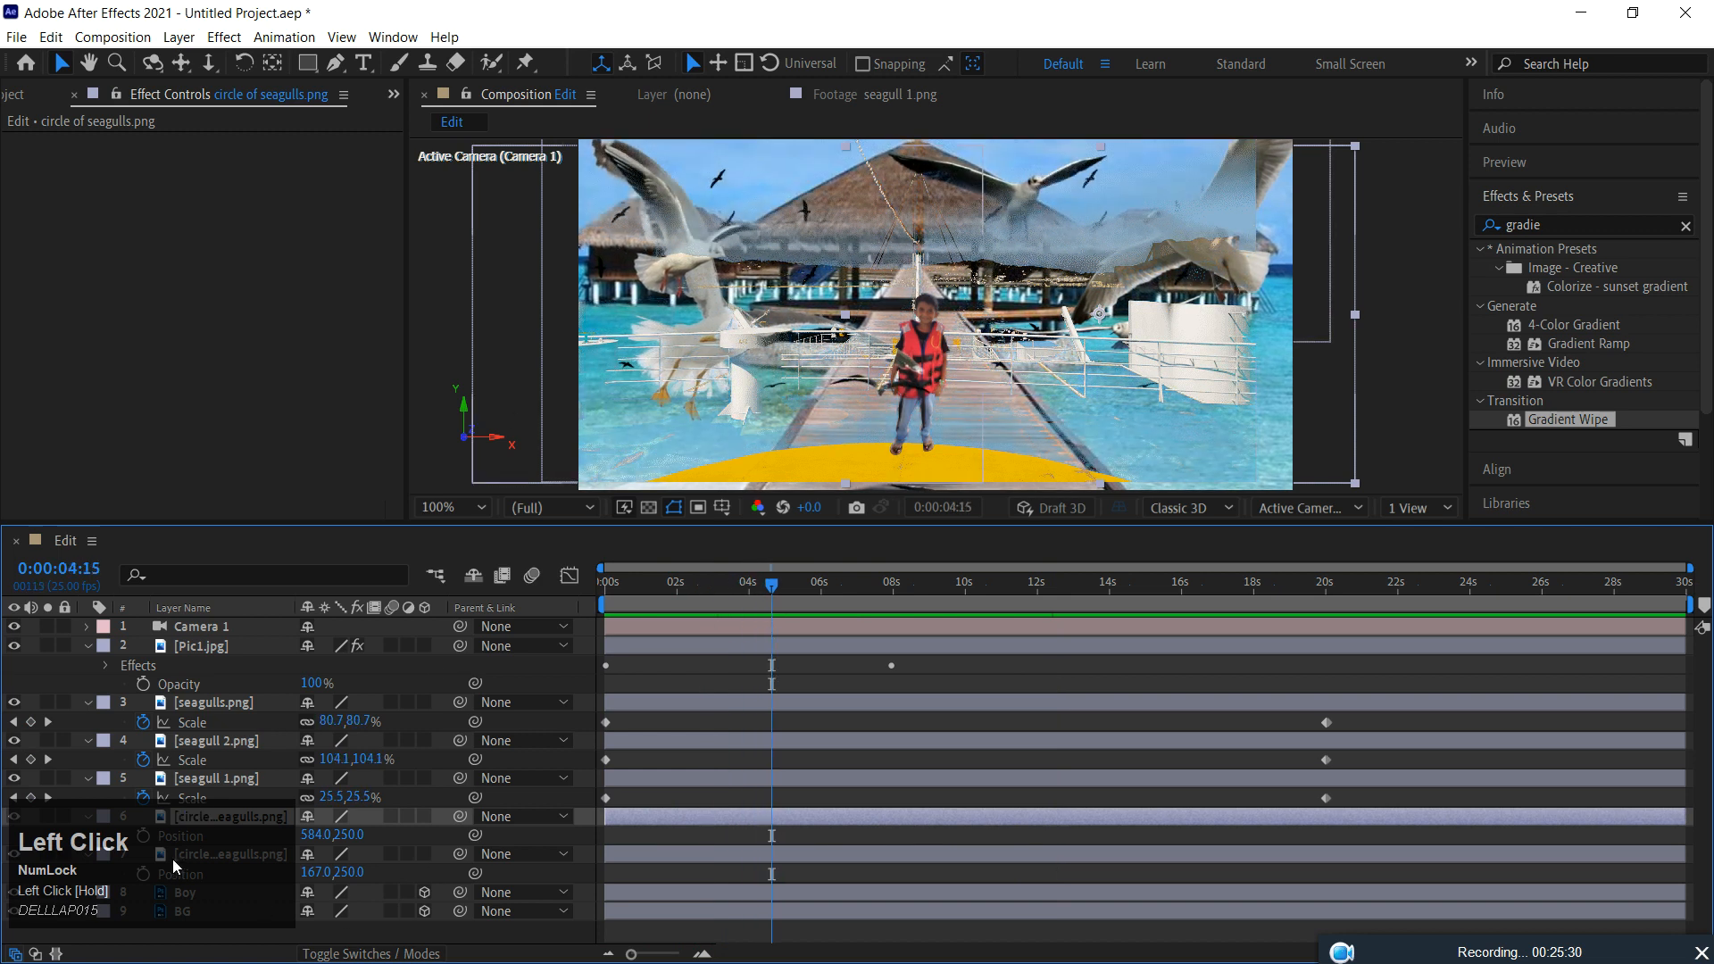
click(143, 836)
click(147, 876)
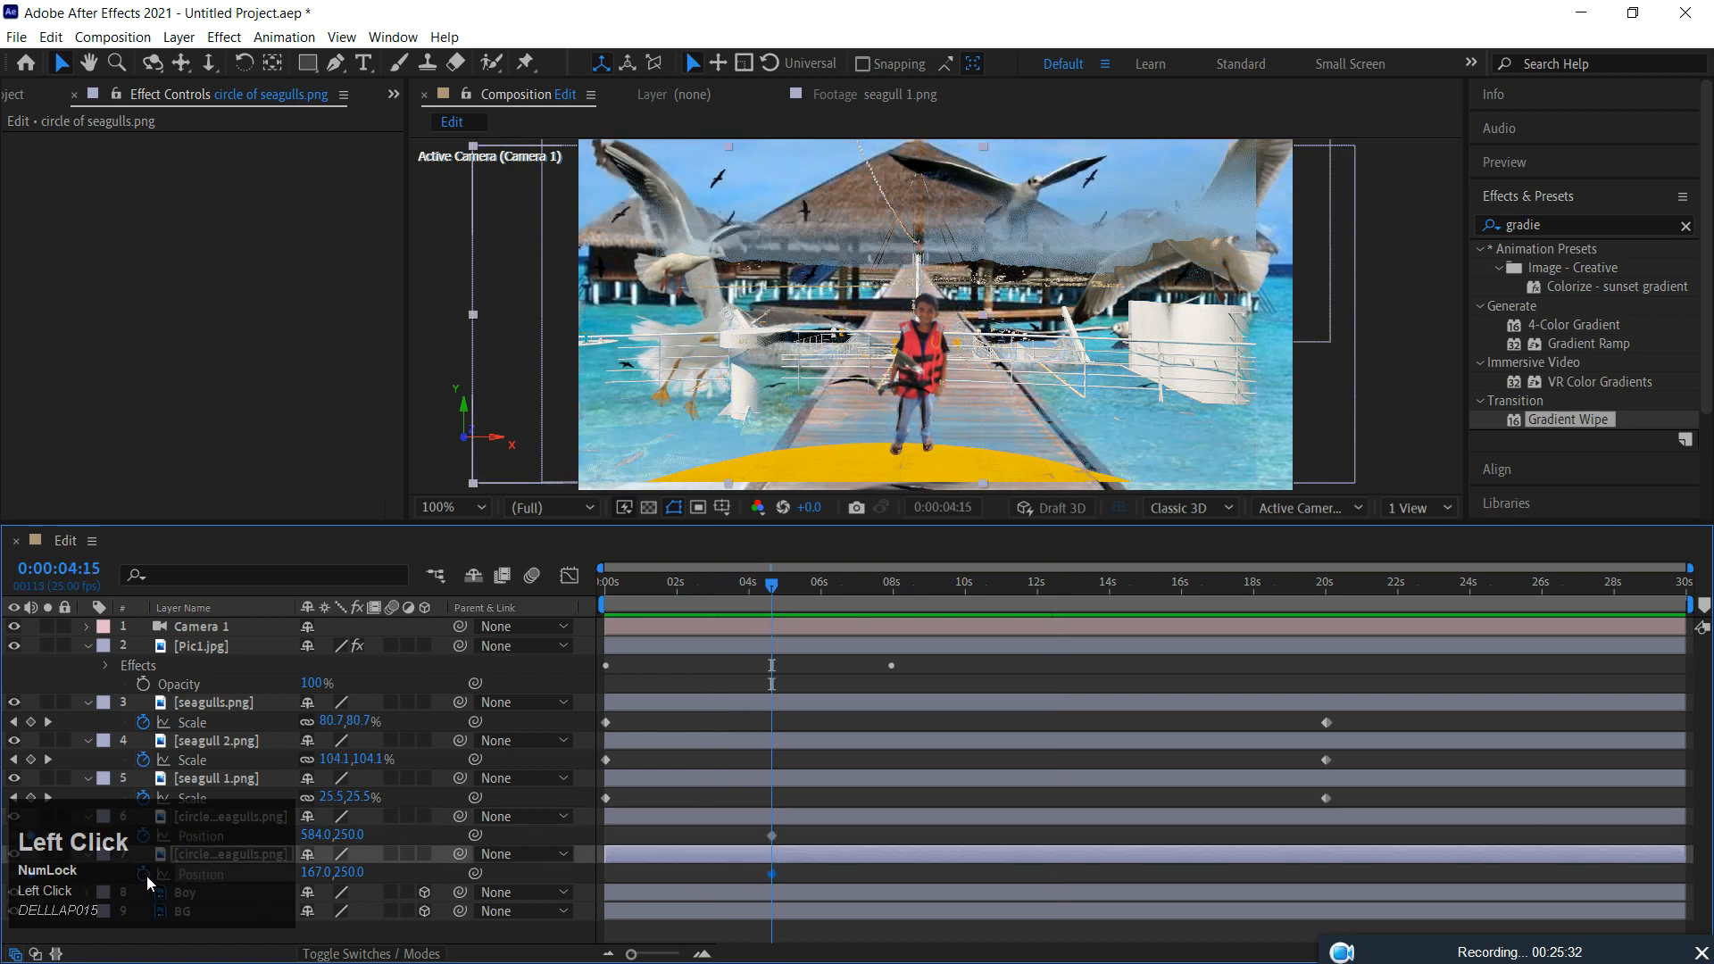
At 0:00:20:01, set the upper circle of seagulls layer's Position to 555.0,250.0 and the lower one's to 236.0,250.0
drag(787, 586, 1330, 656)
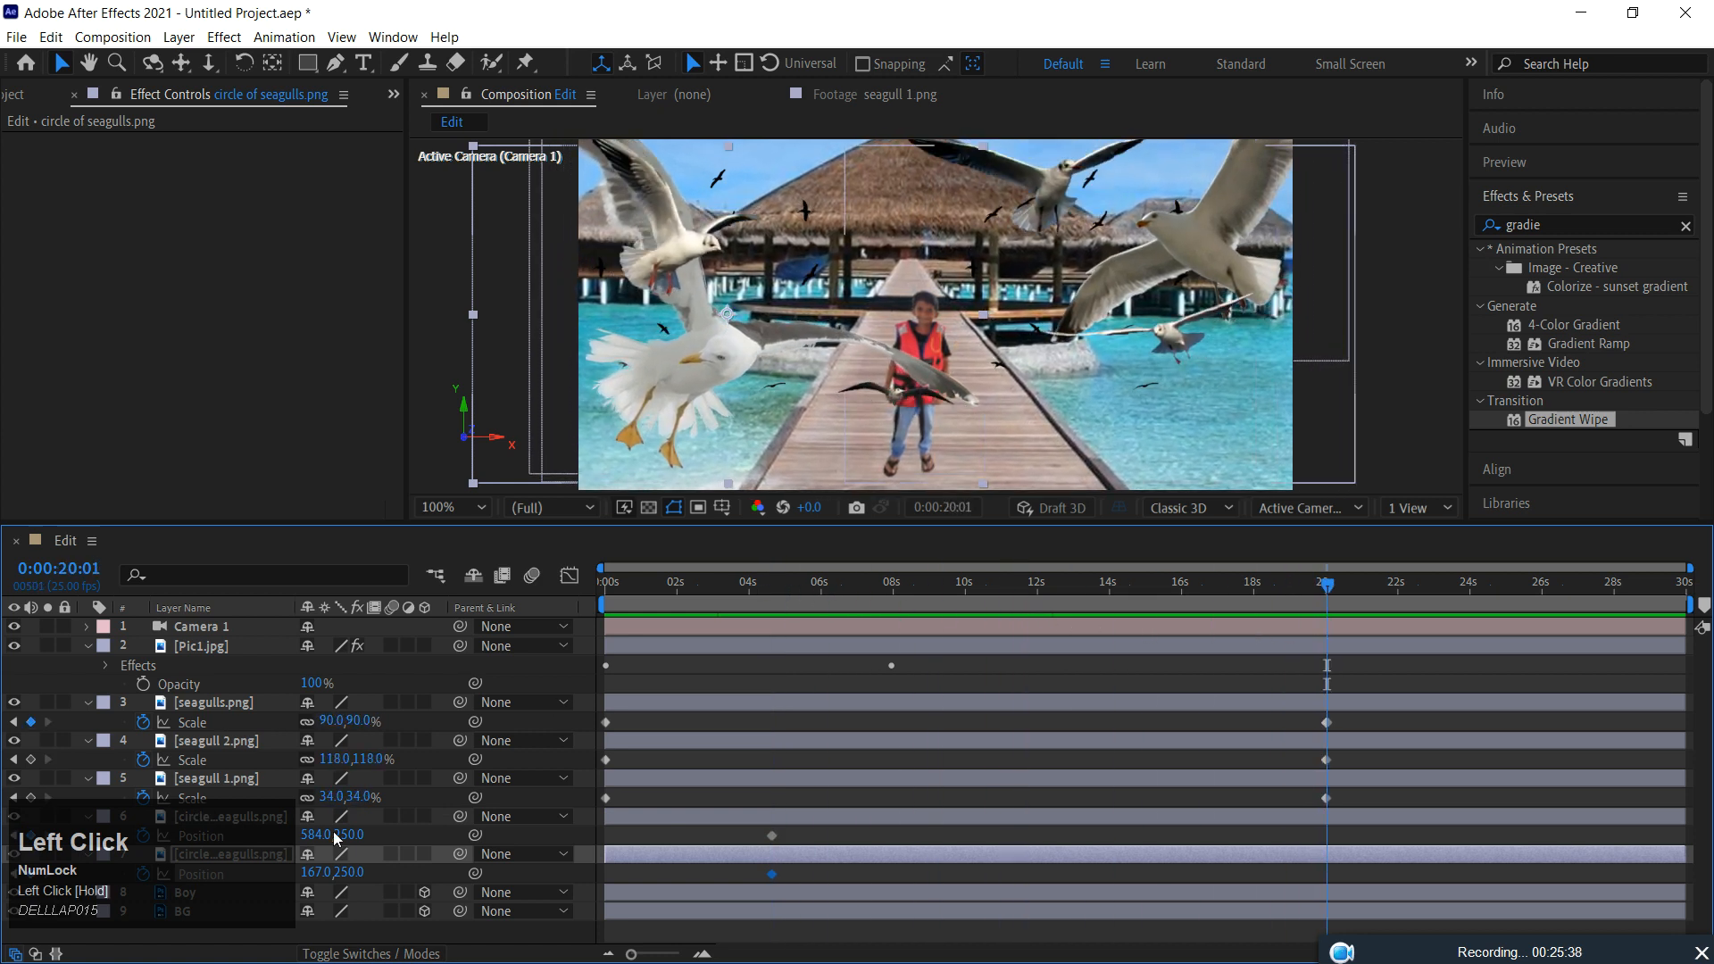
drag(323, 837, 284, 831)
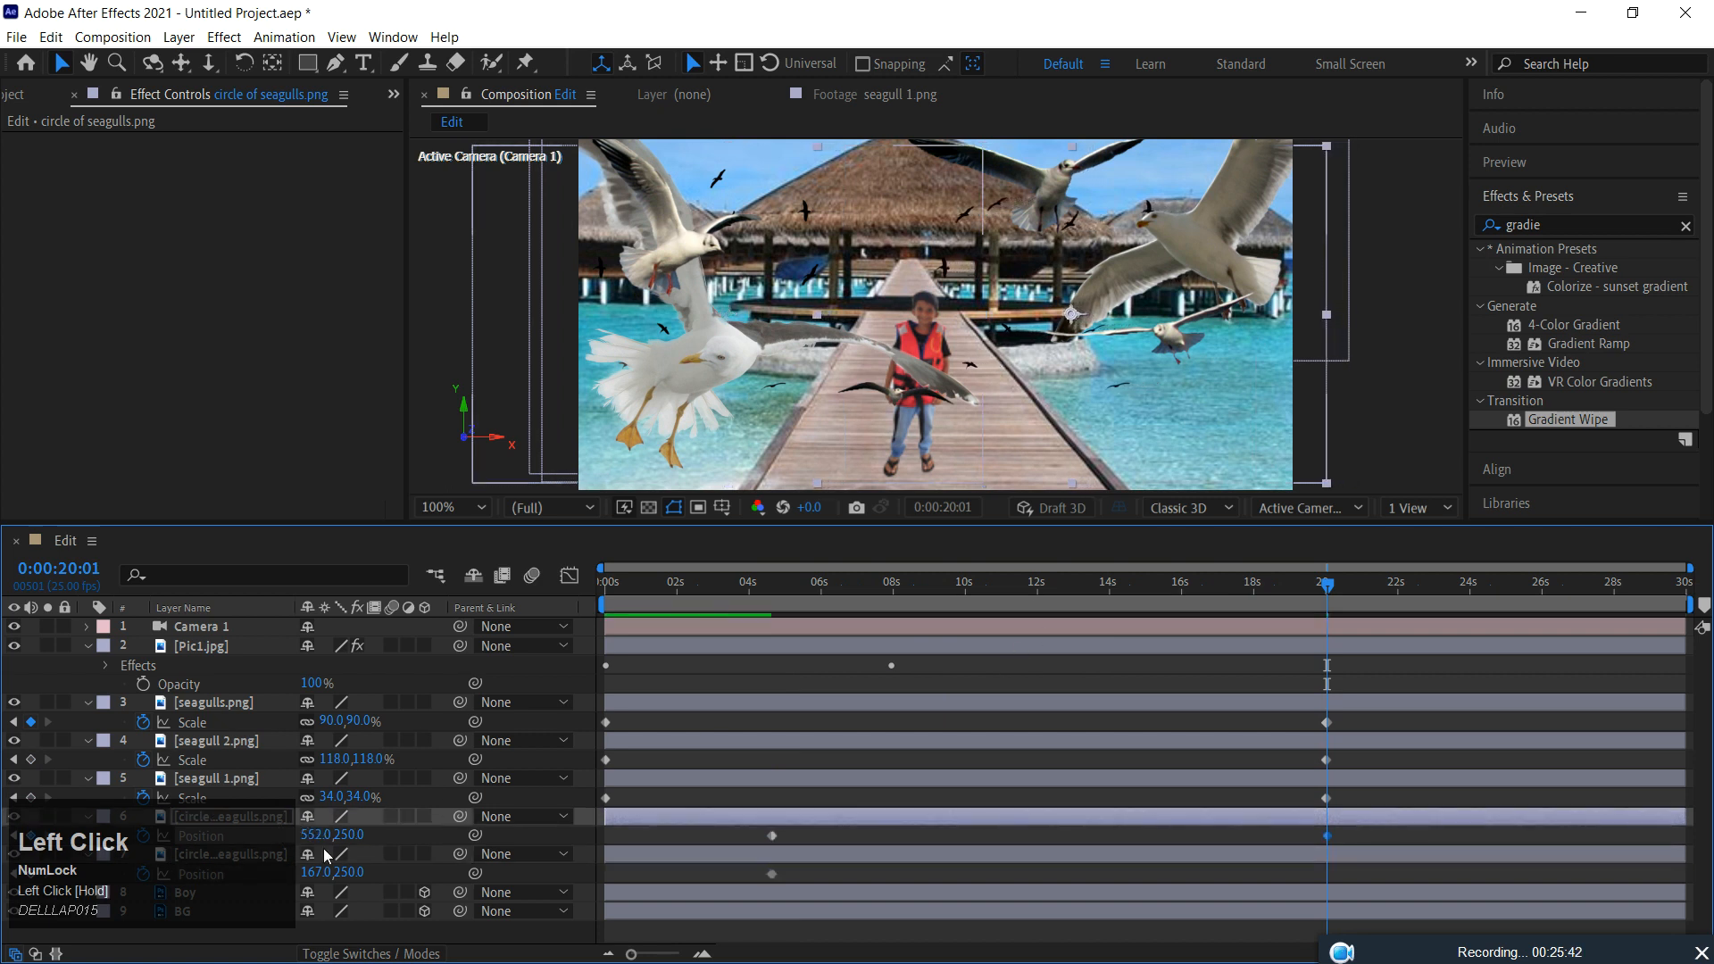
drag(317, 845, 404, 873)
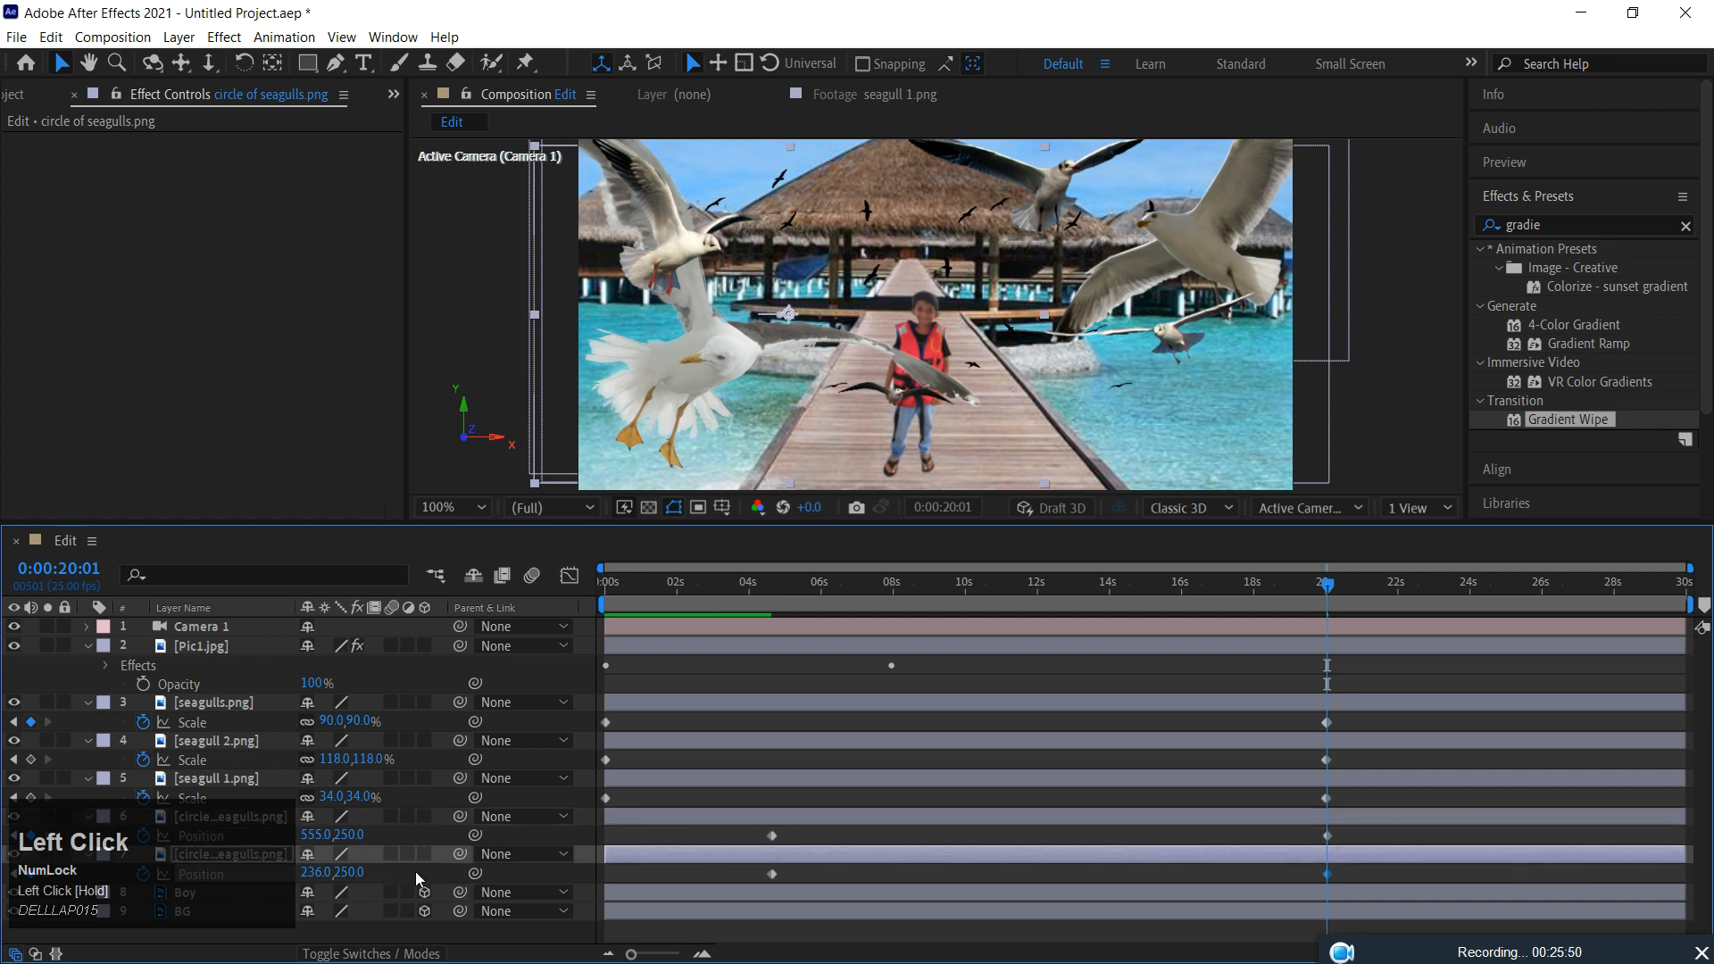
Preview the composition from the start, return to 0:00:00:00 and examine how Pic1.jpg and BG cover the frame
click(608, 583)
key(space)
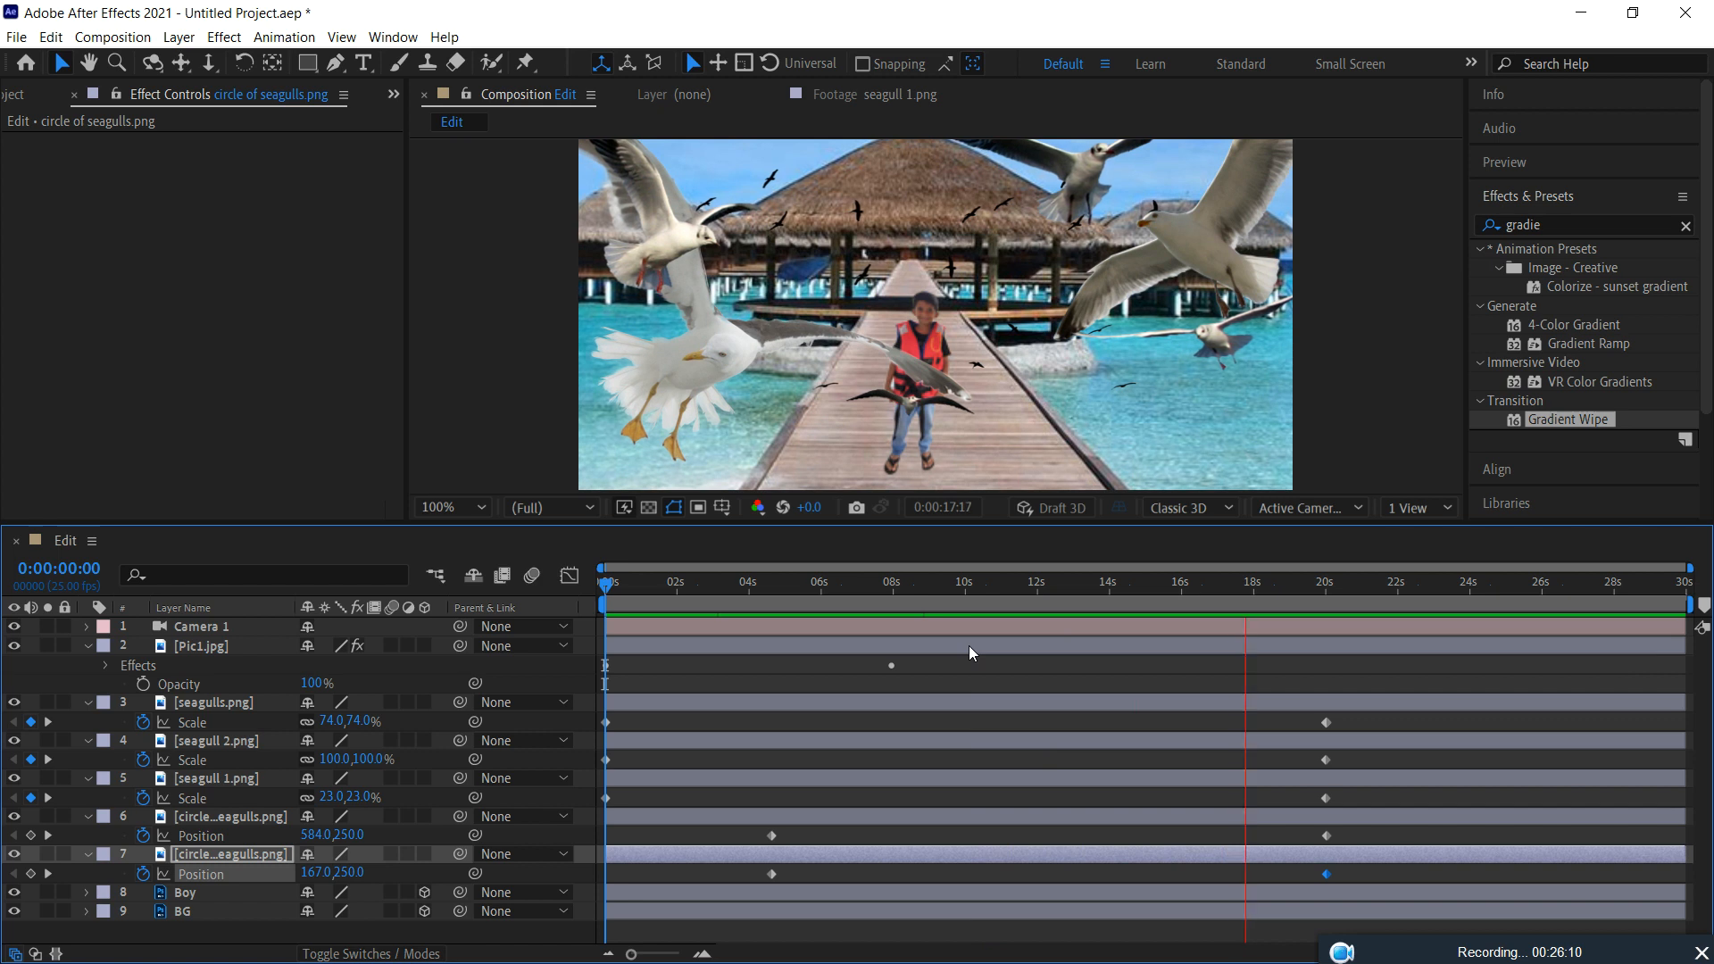
key(space)
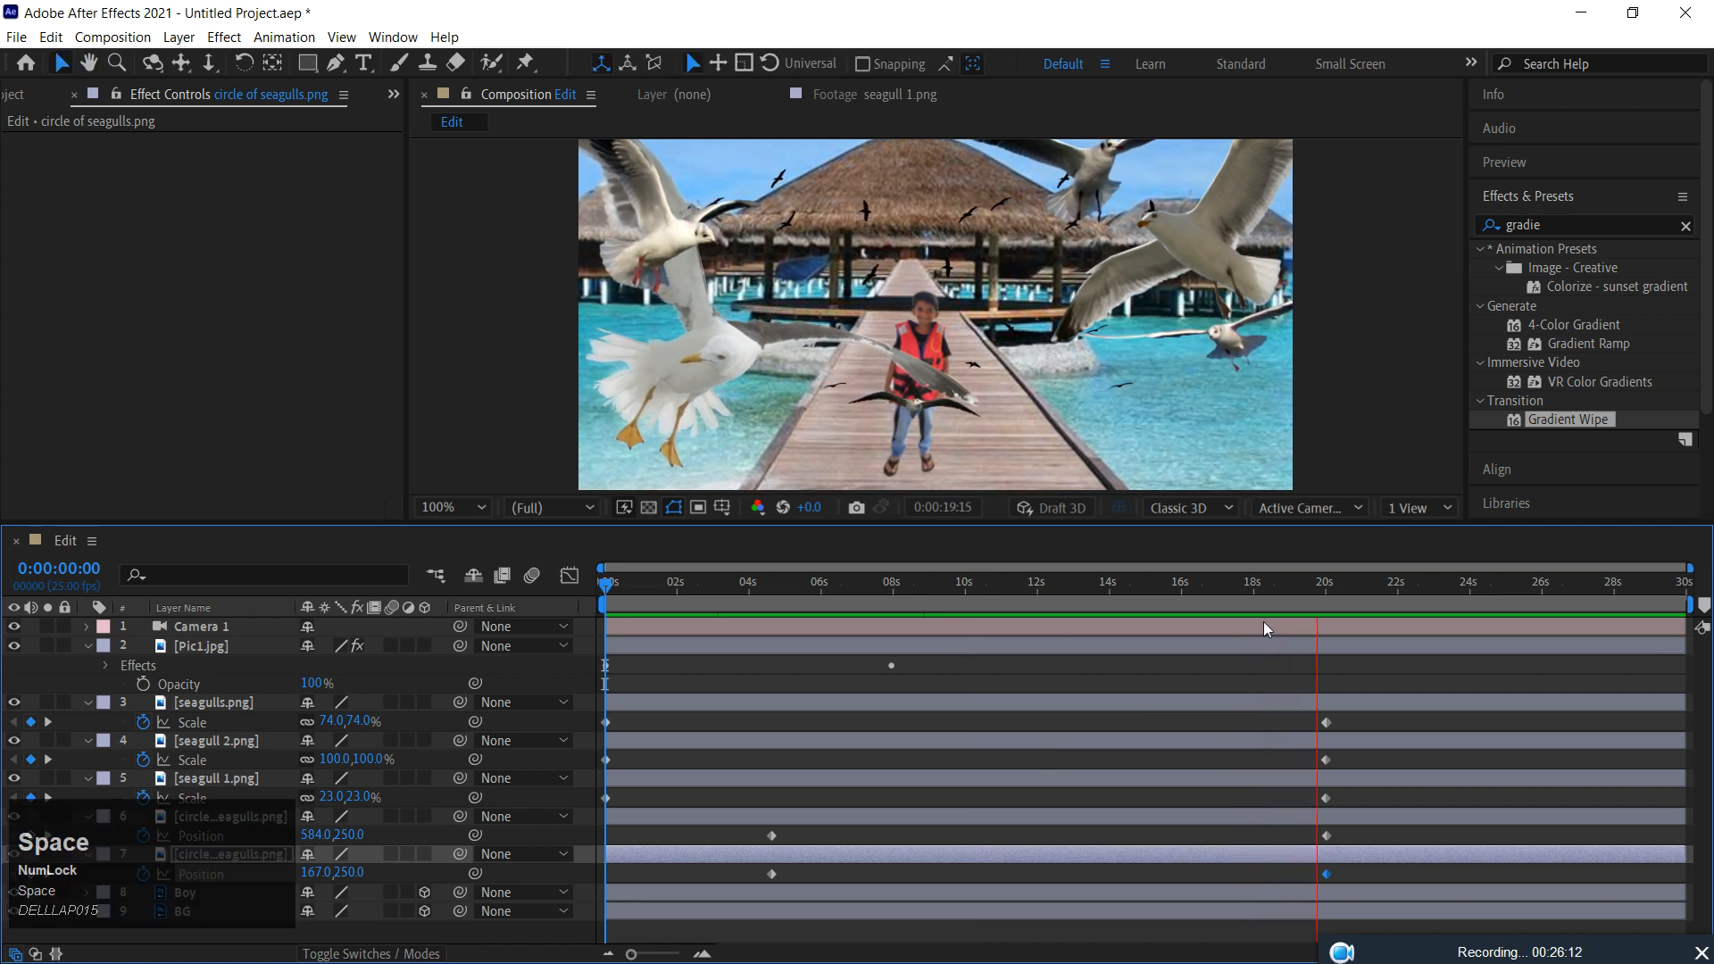
key(space)
drag(1352, 587, 612, 607)
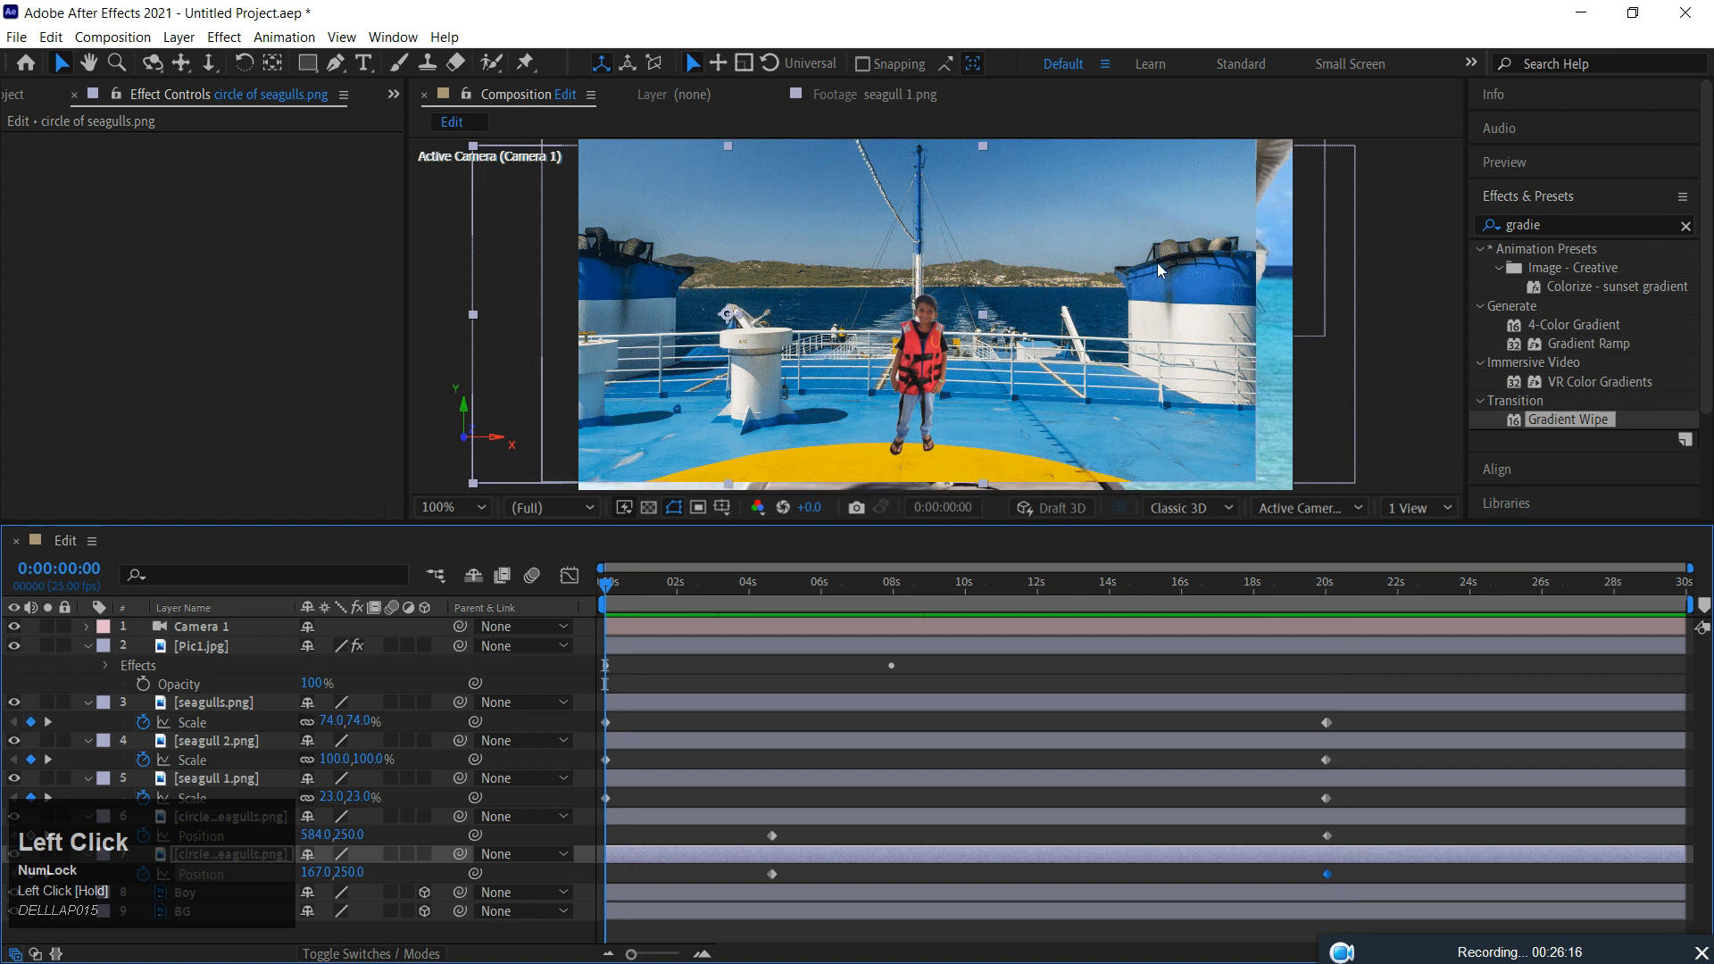
scroll(1154, 264, down, 2)
click(1262, 356)
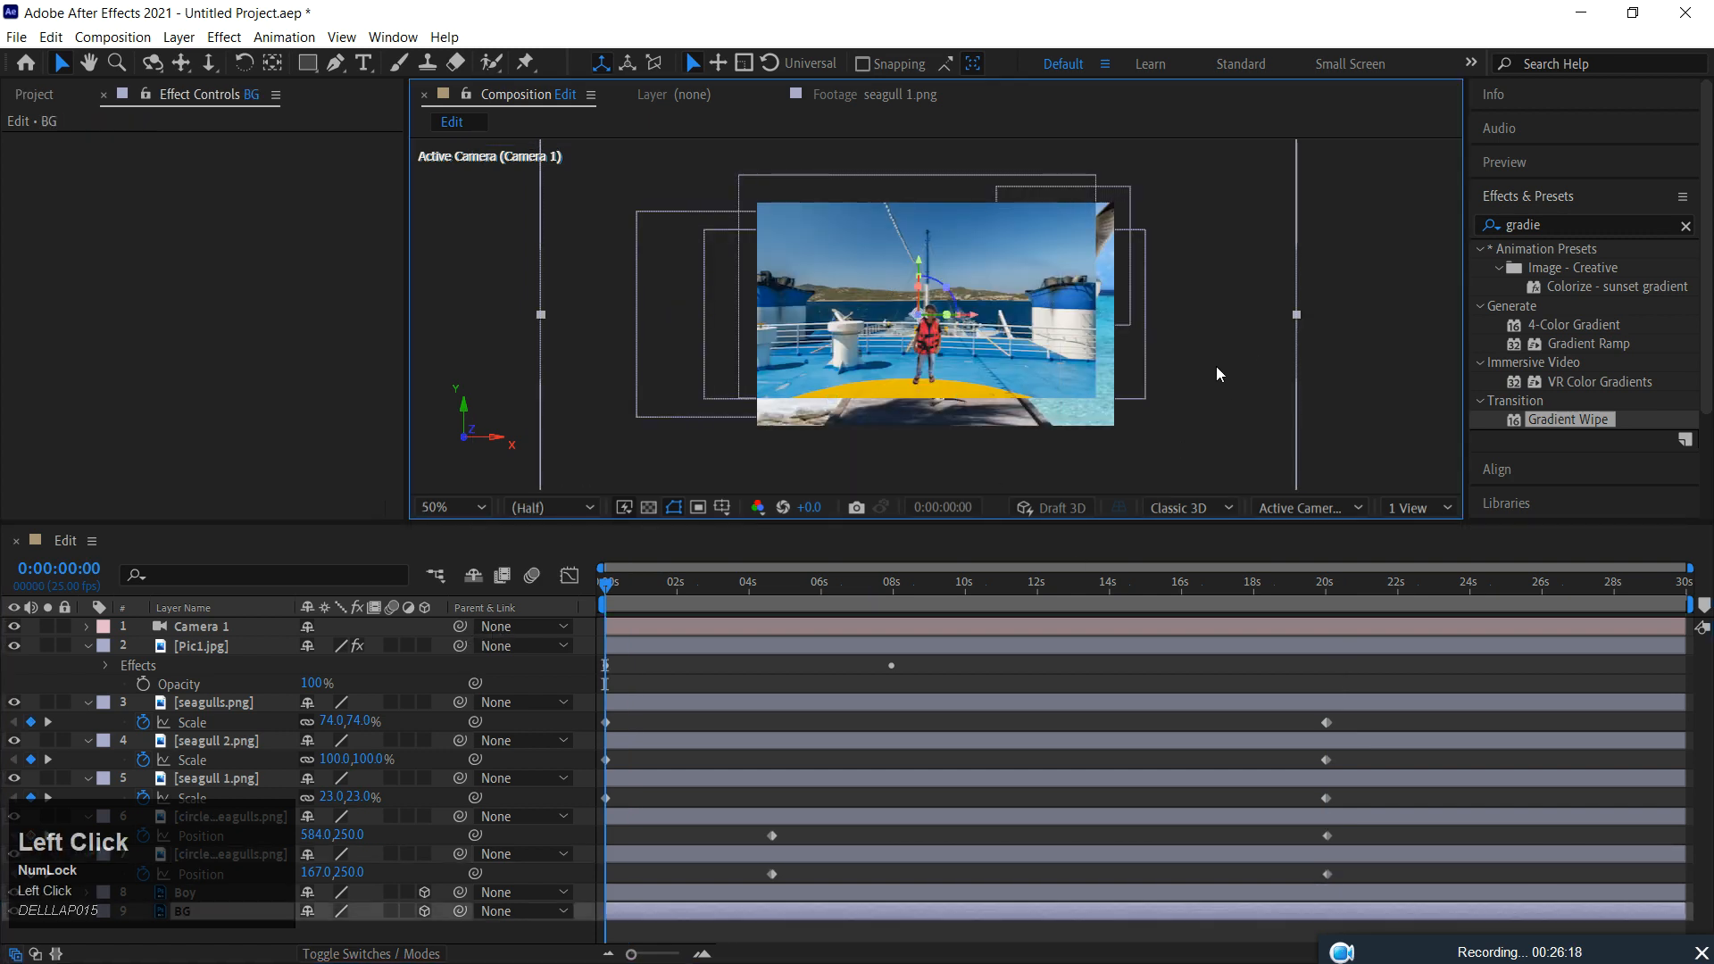
scroll(1214, 373, up, 2)
scroll(1067, 371, down, 2)
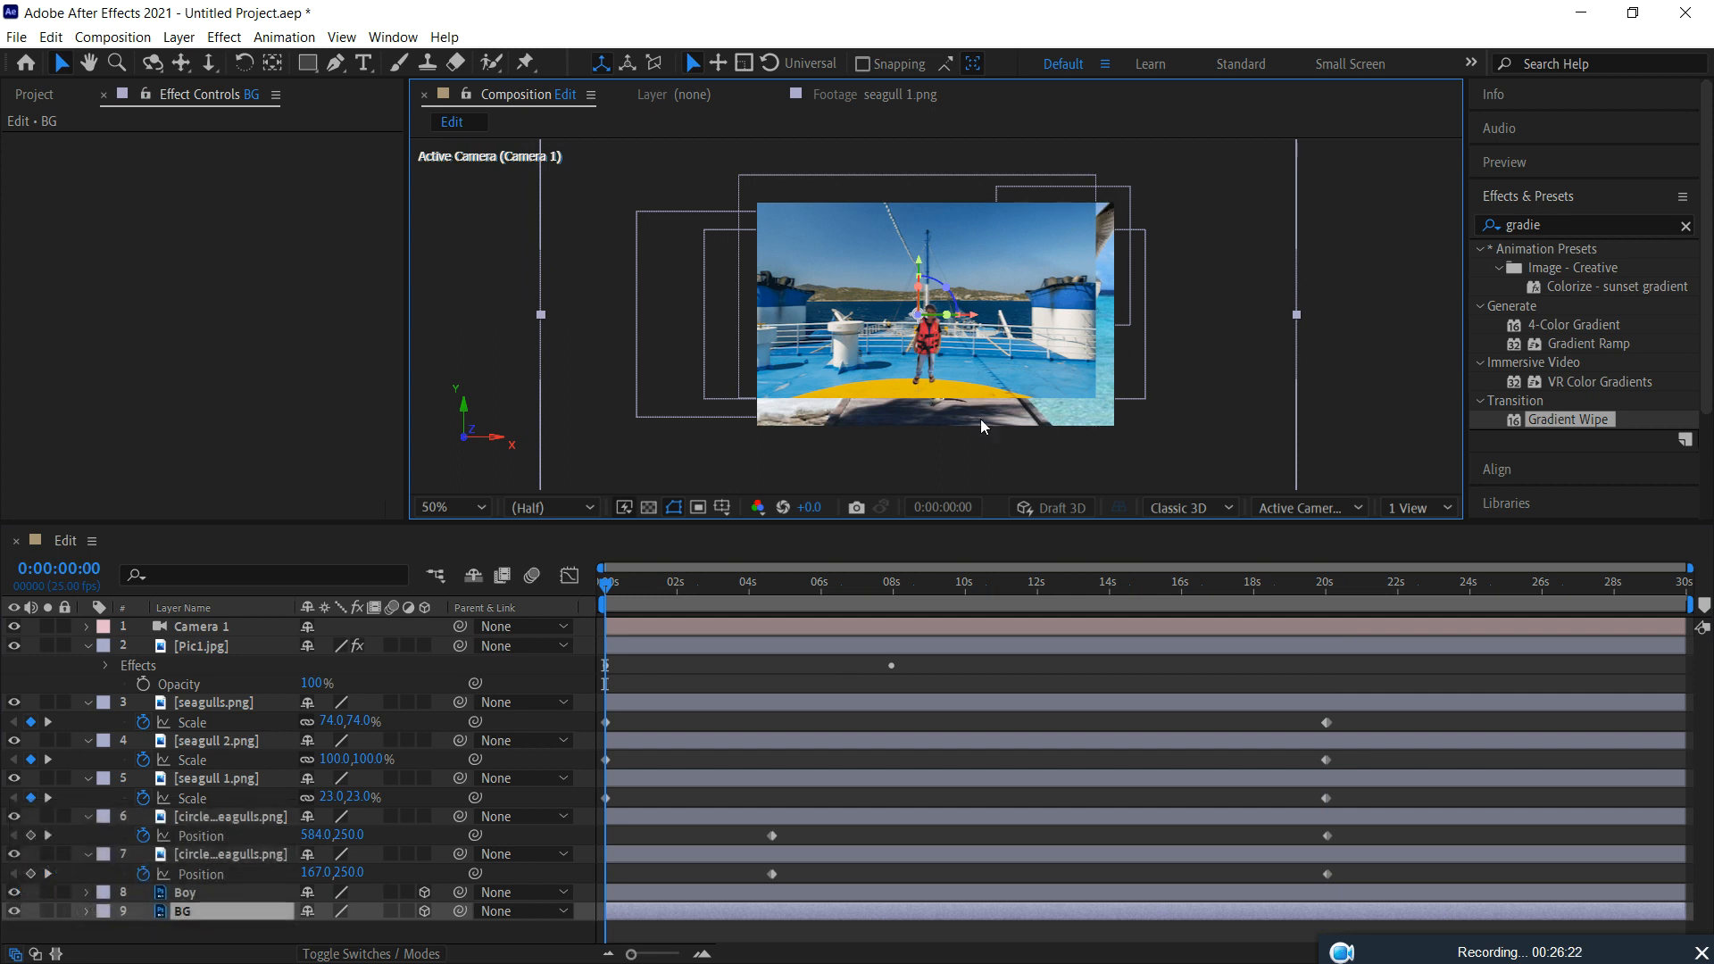
Try raising Camera 1's Zoom to about 2532.6 pixels at 0:00:00:00, and undo the change
click(186, 629)
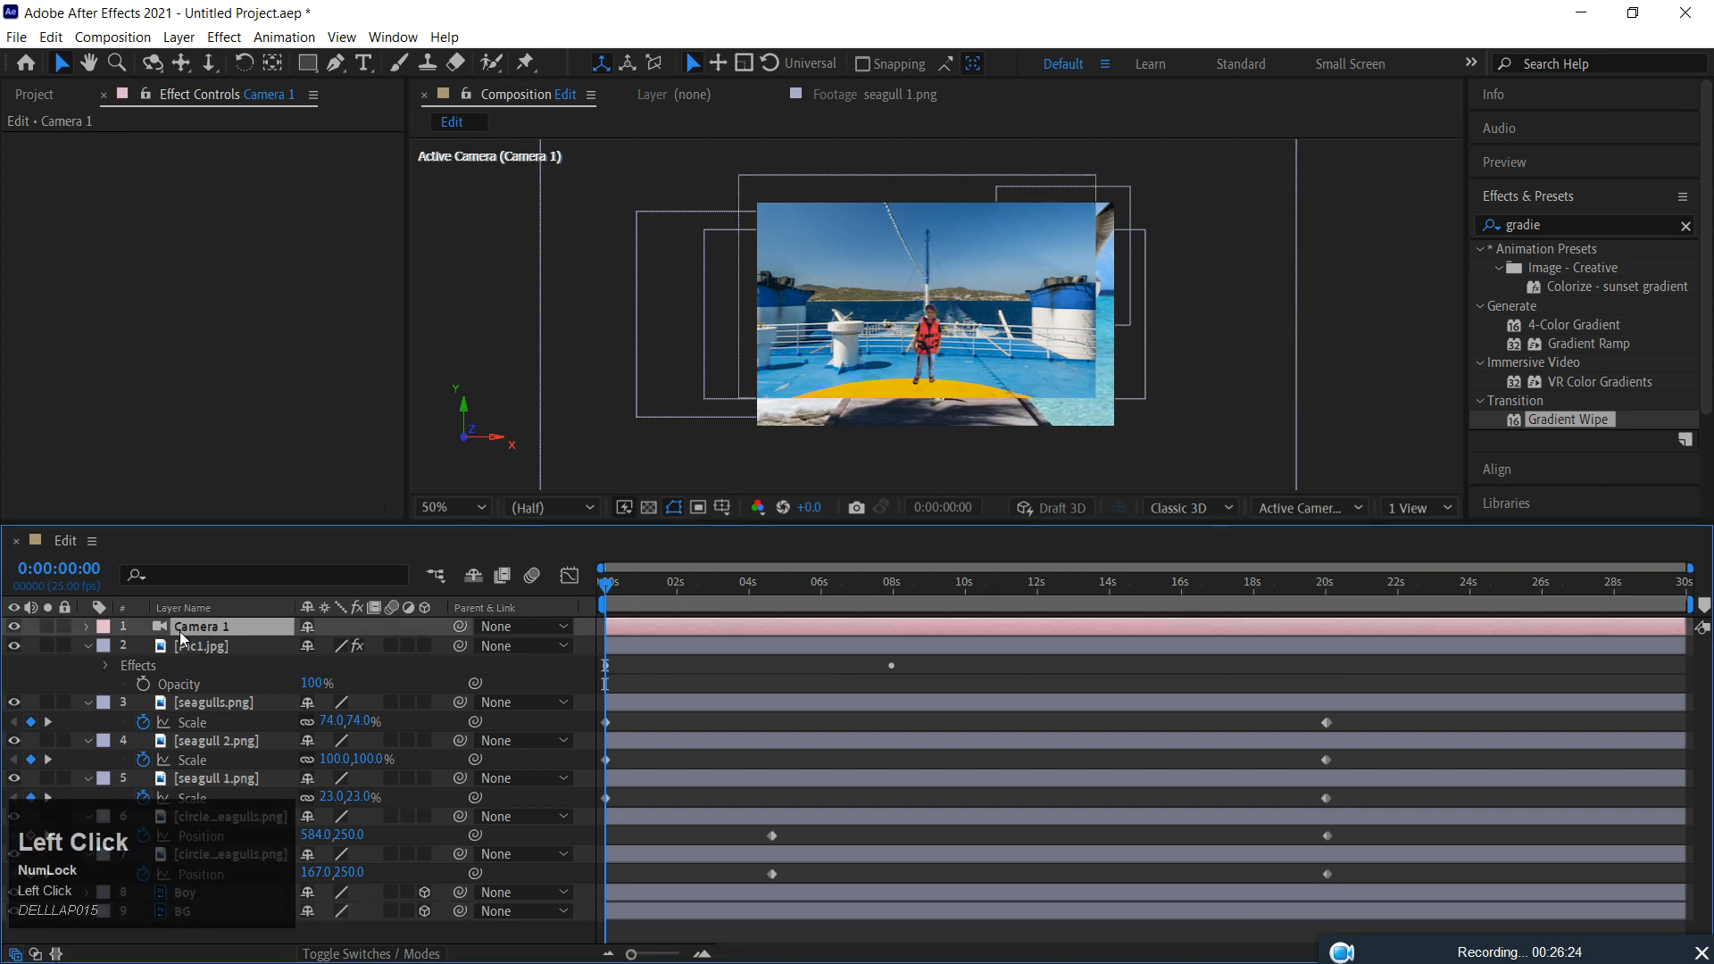
click(87, 627)
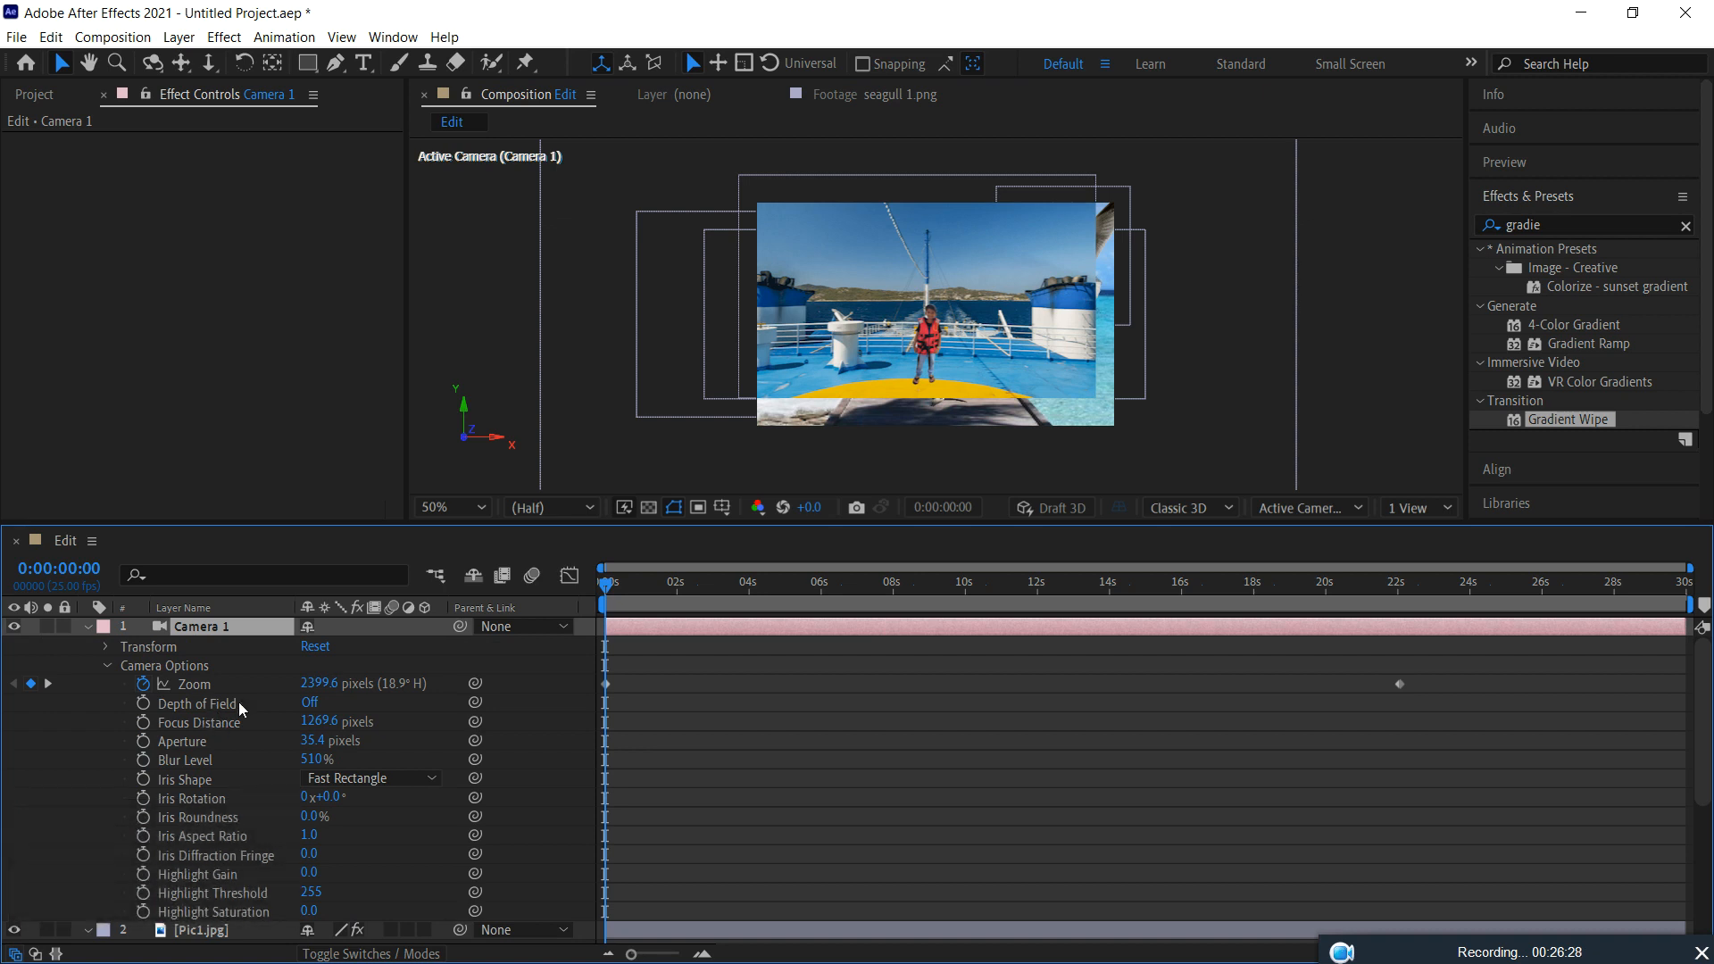
drag(312, 690, 460, 683)
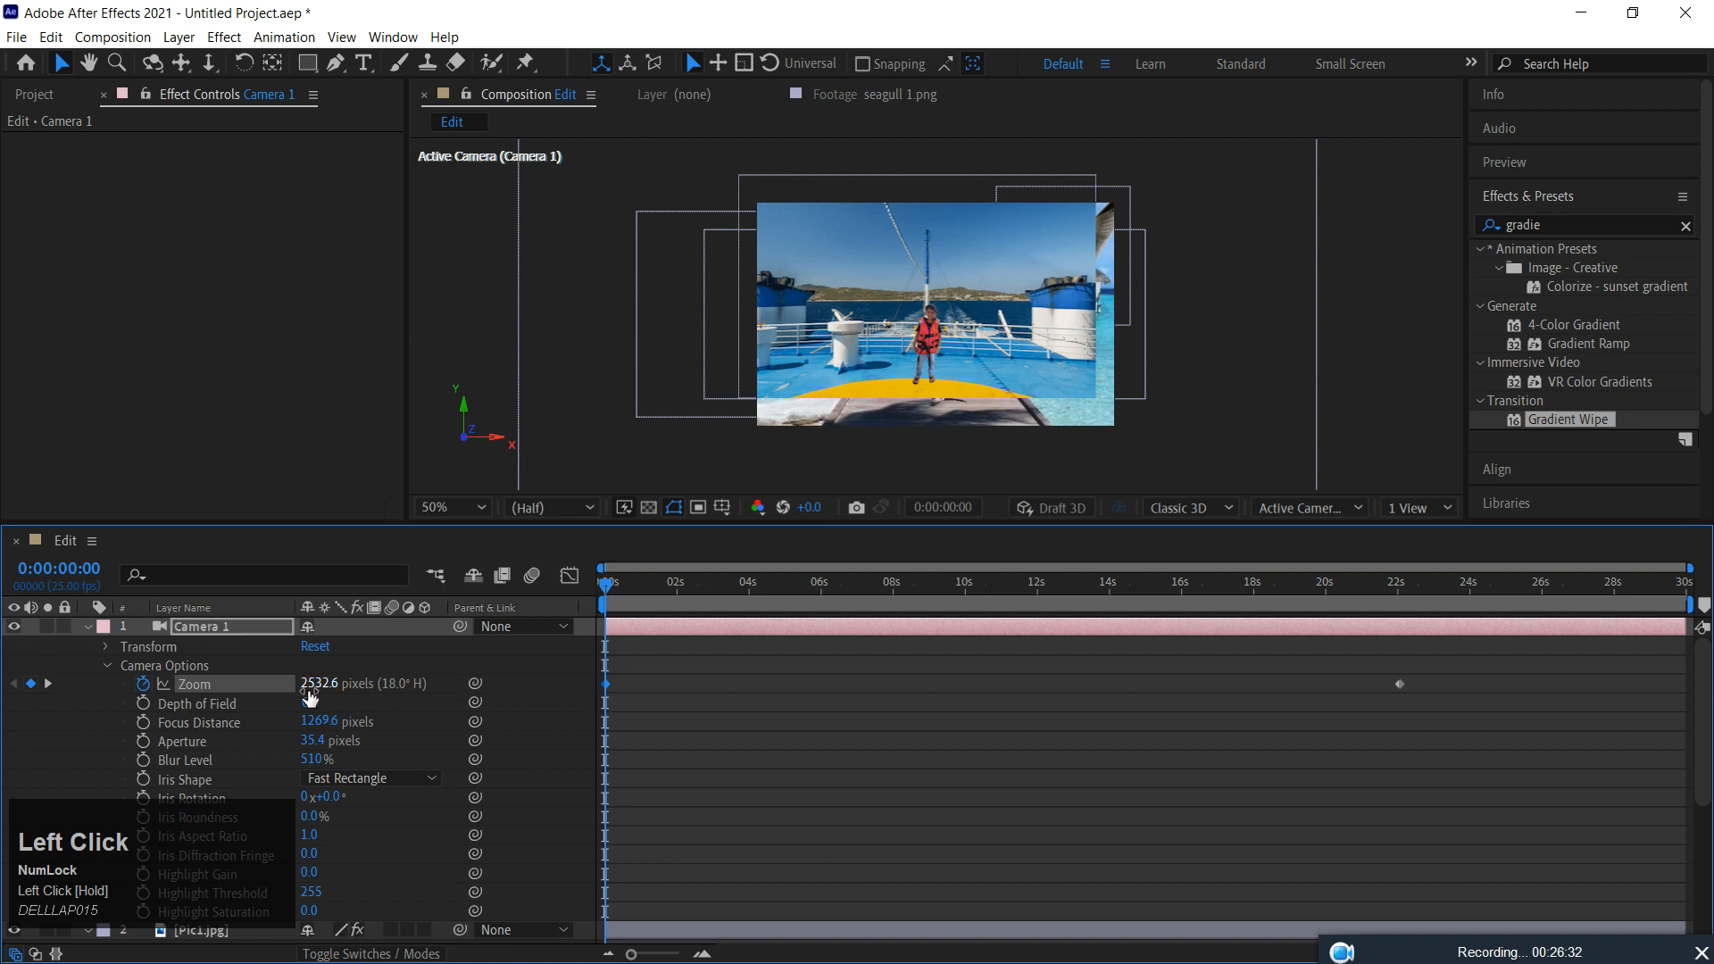
key(ctrl+z)
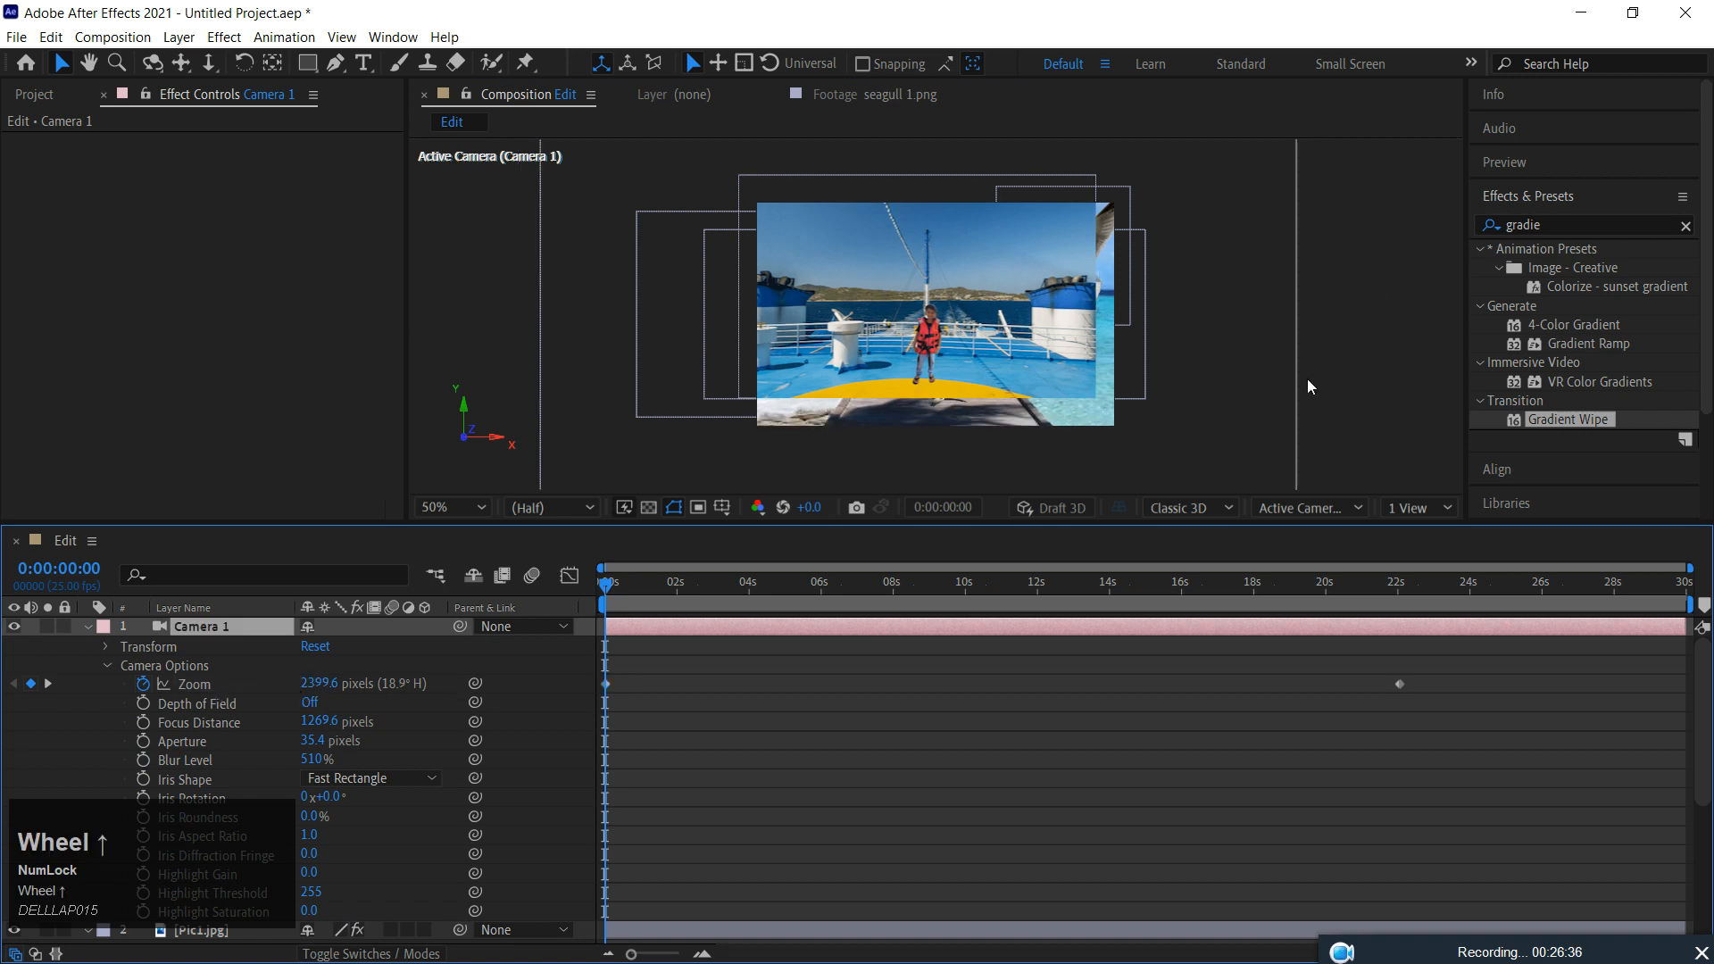
click(1382, 324)
scroll(257, 709, down, 4)
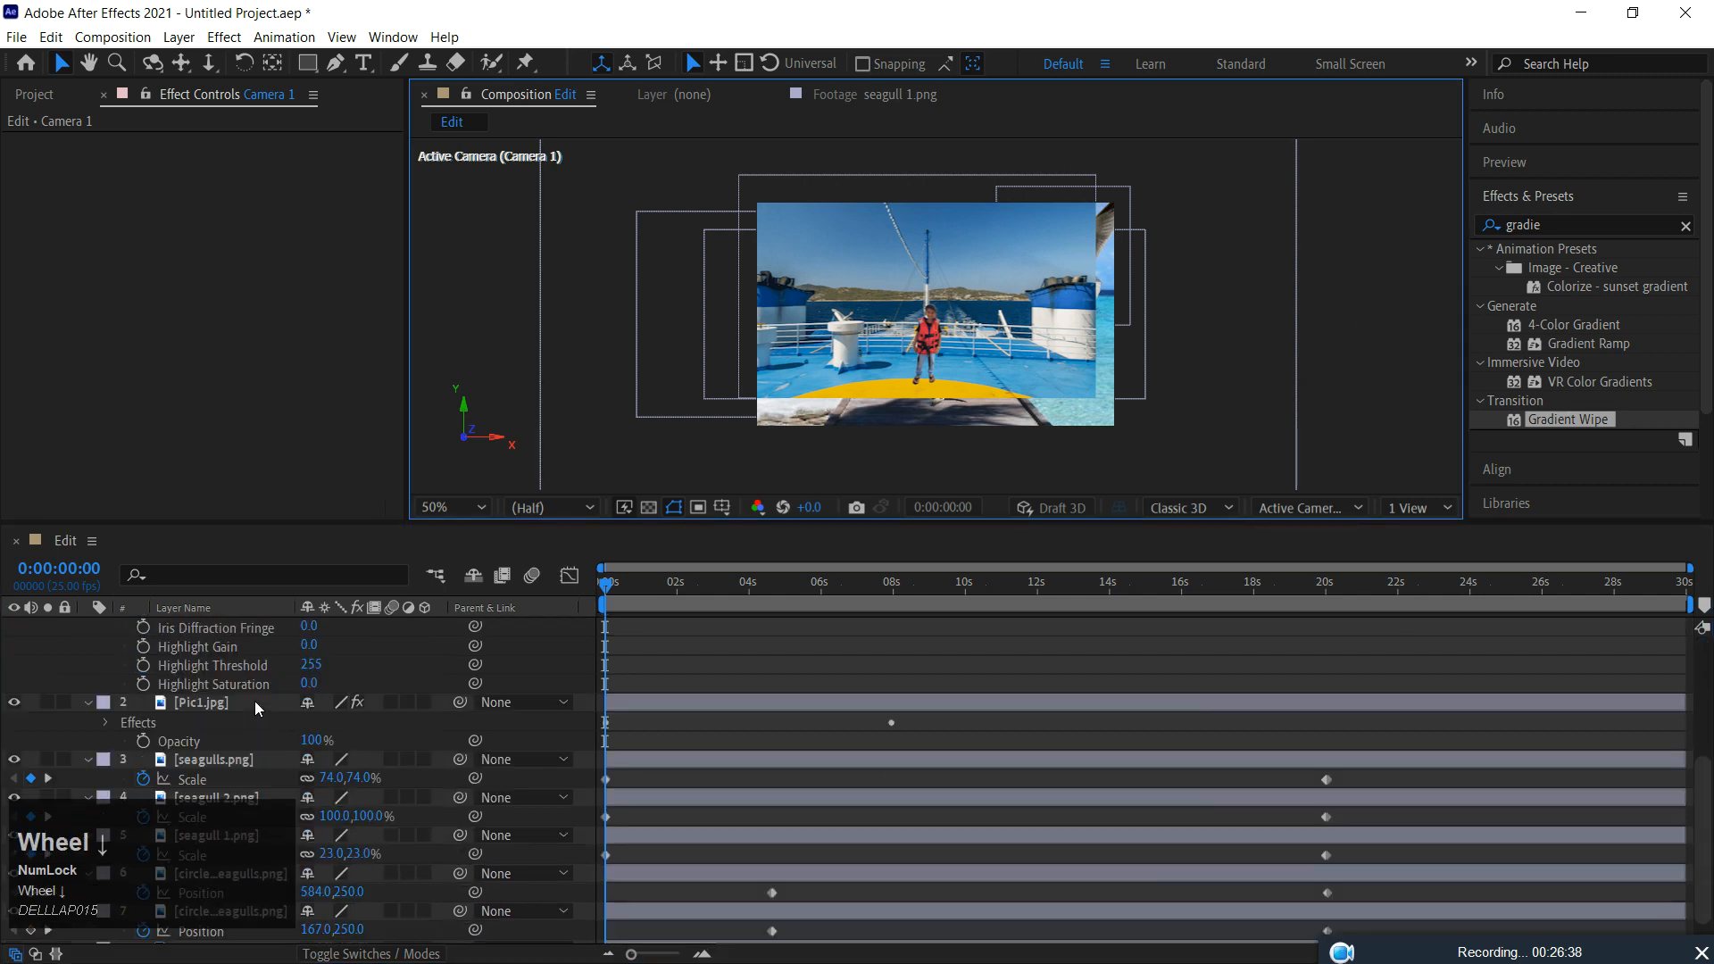
scroll(257, 709, up, 4)
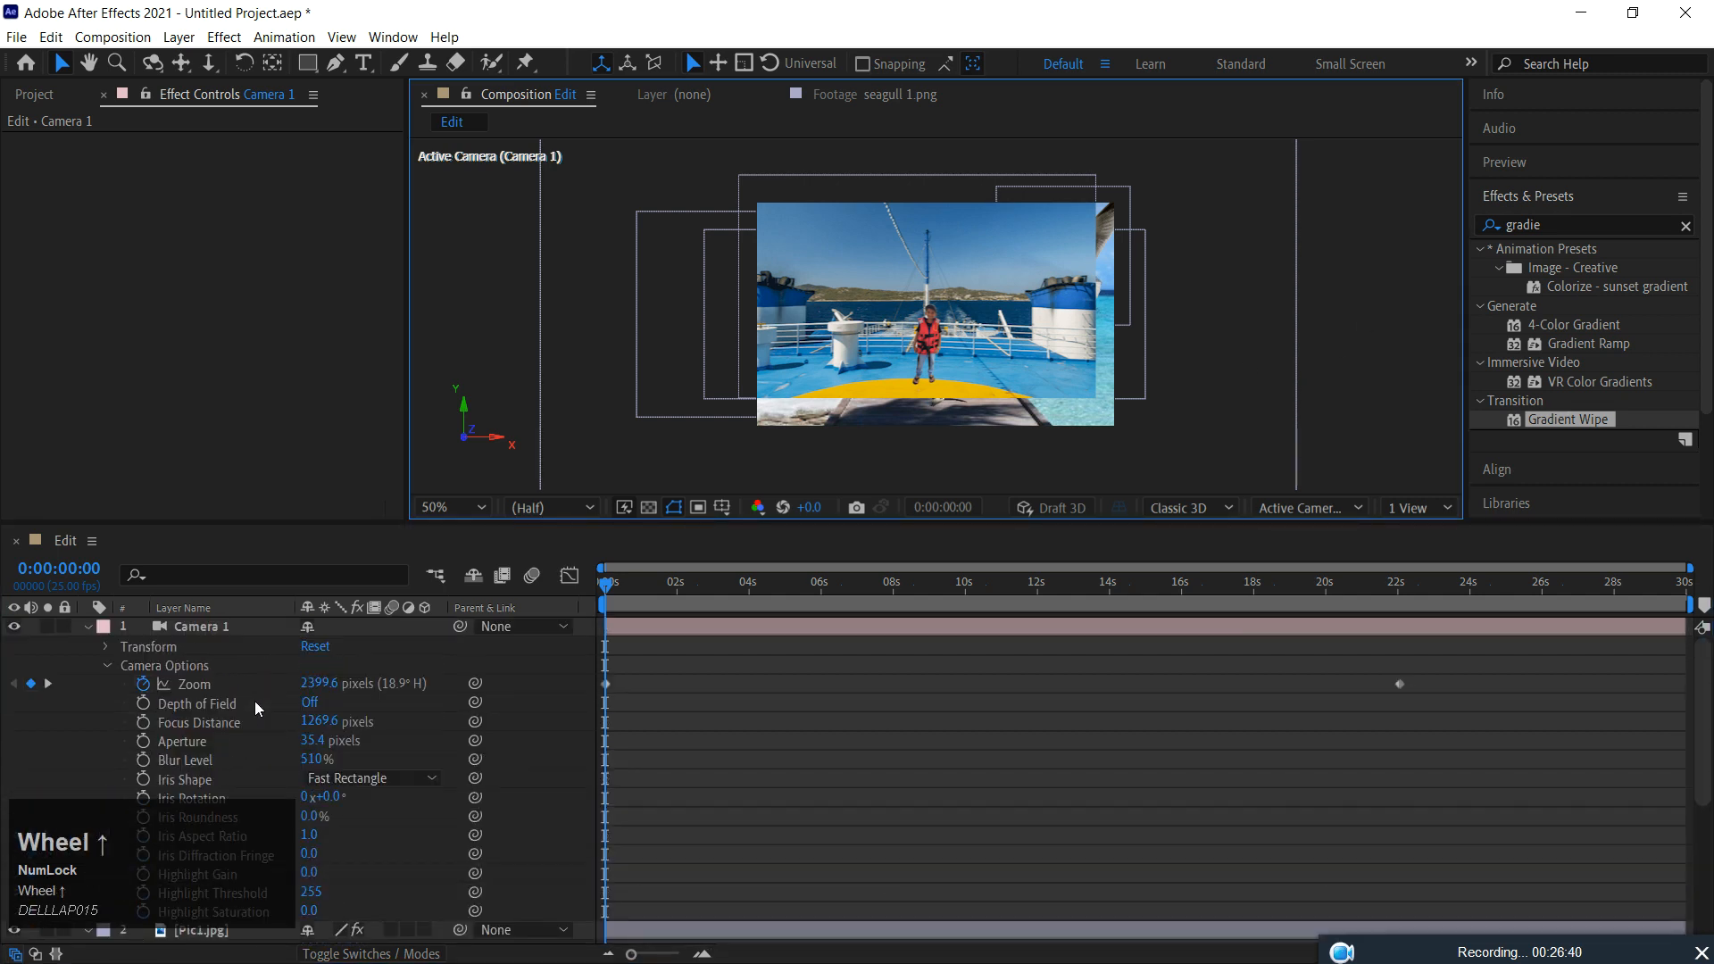
Try changing Camera 1's Zoom, undo it, and parent the Pic1.jpg layer to Camera 1
drag(308, 685, 371, 683)
key(ctrl+z)
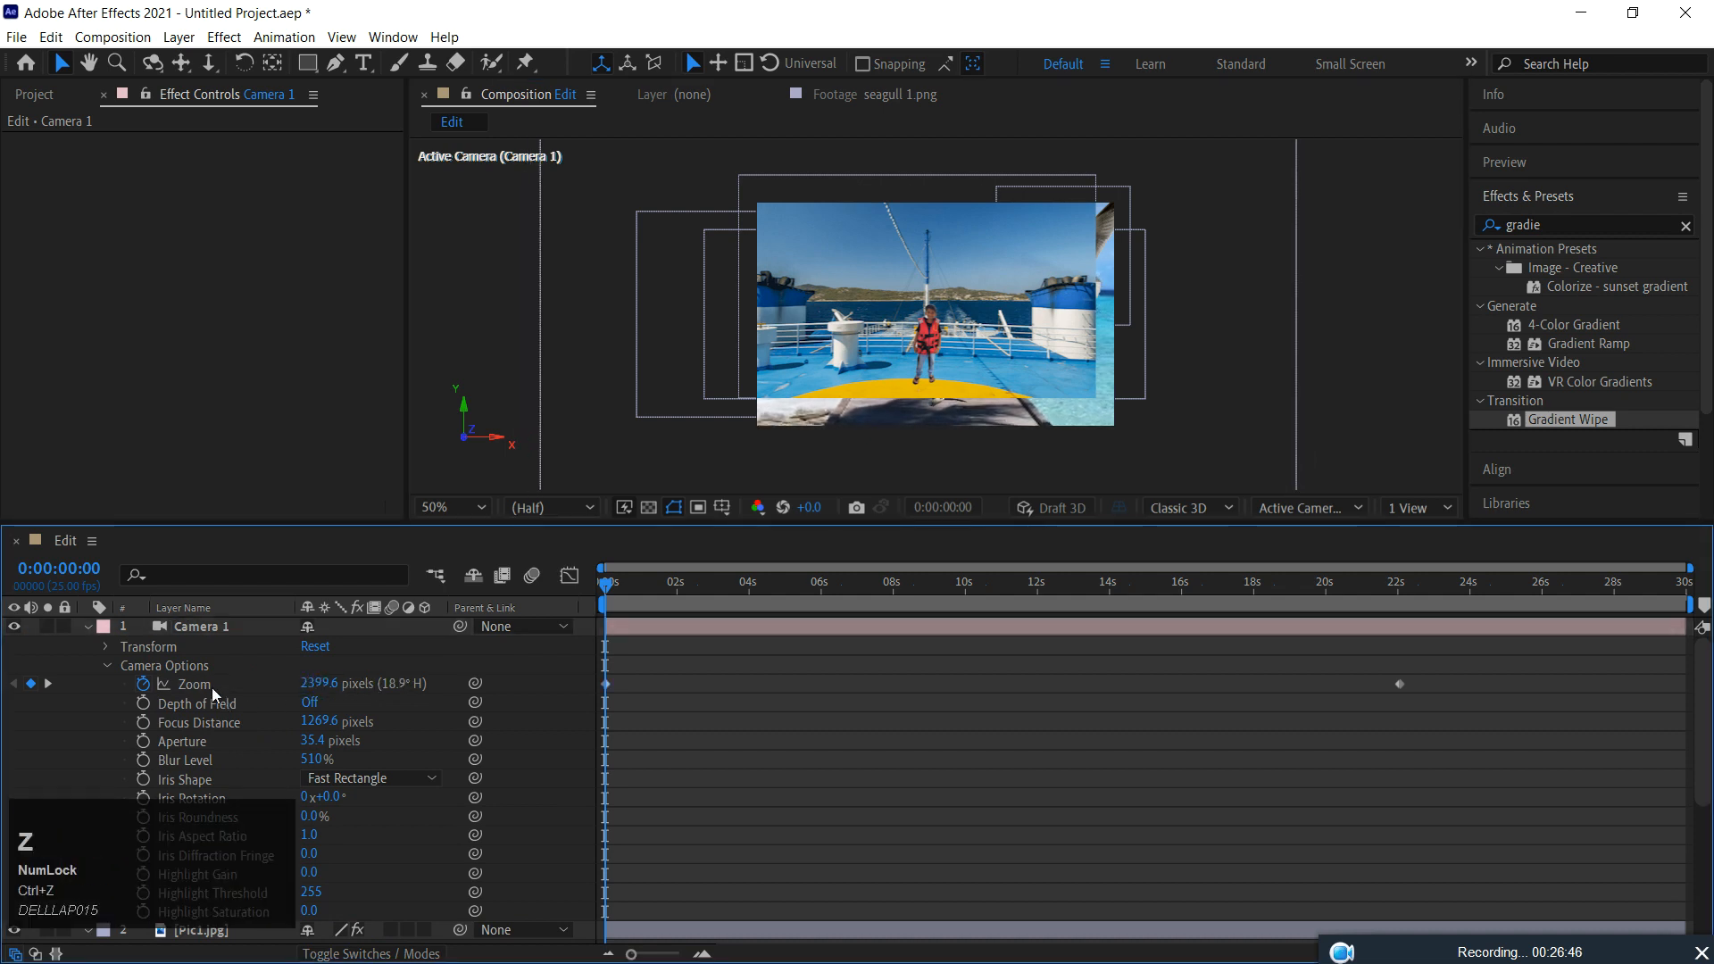
click(89, 629)
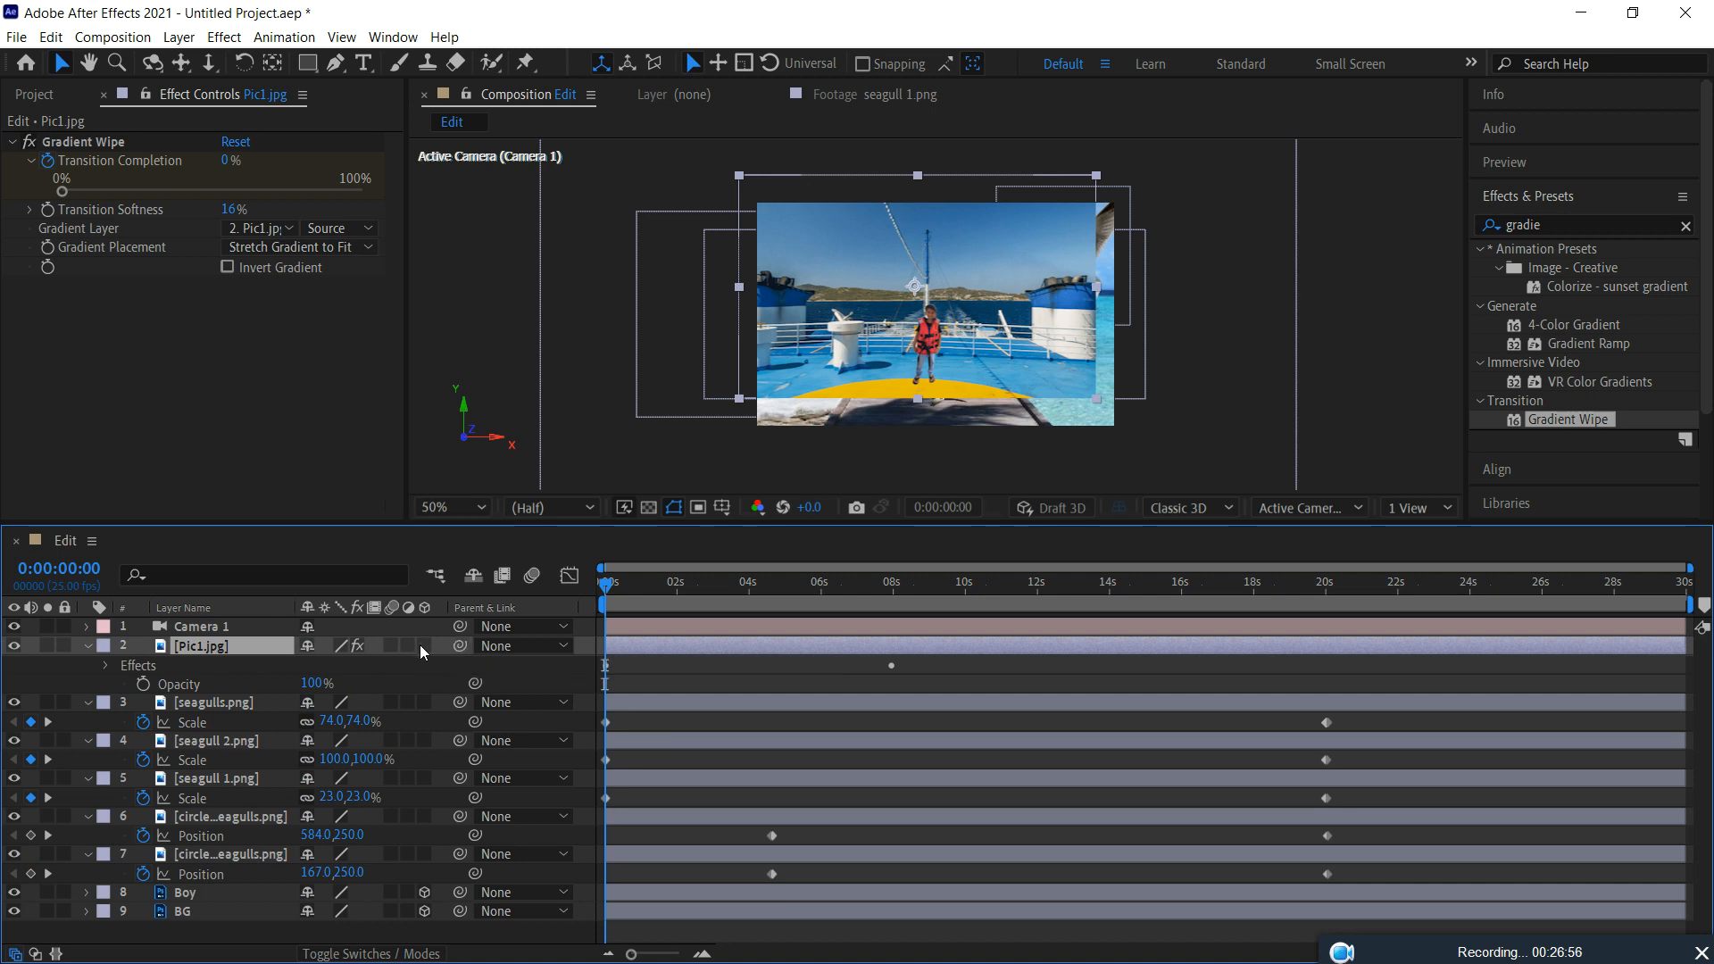
drag(459, 645, 214, 623)
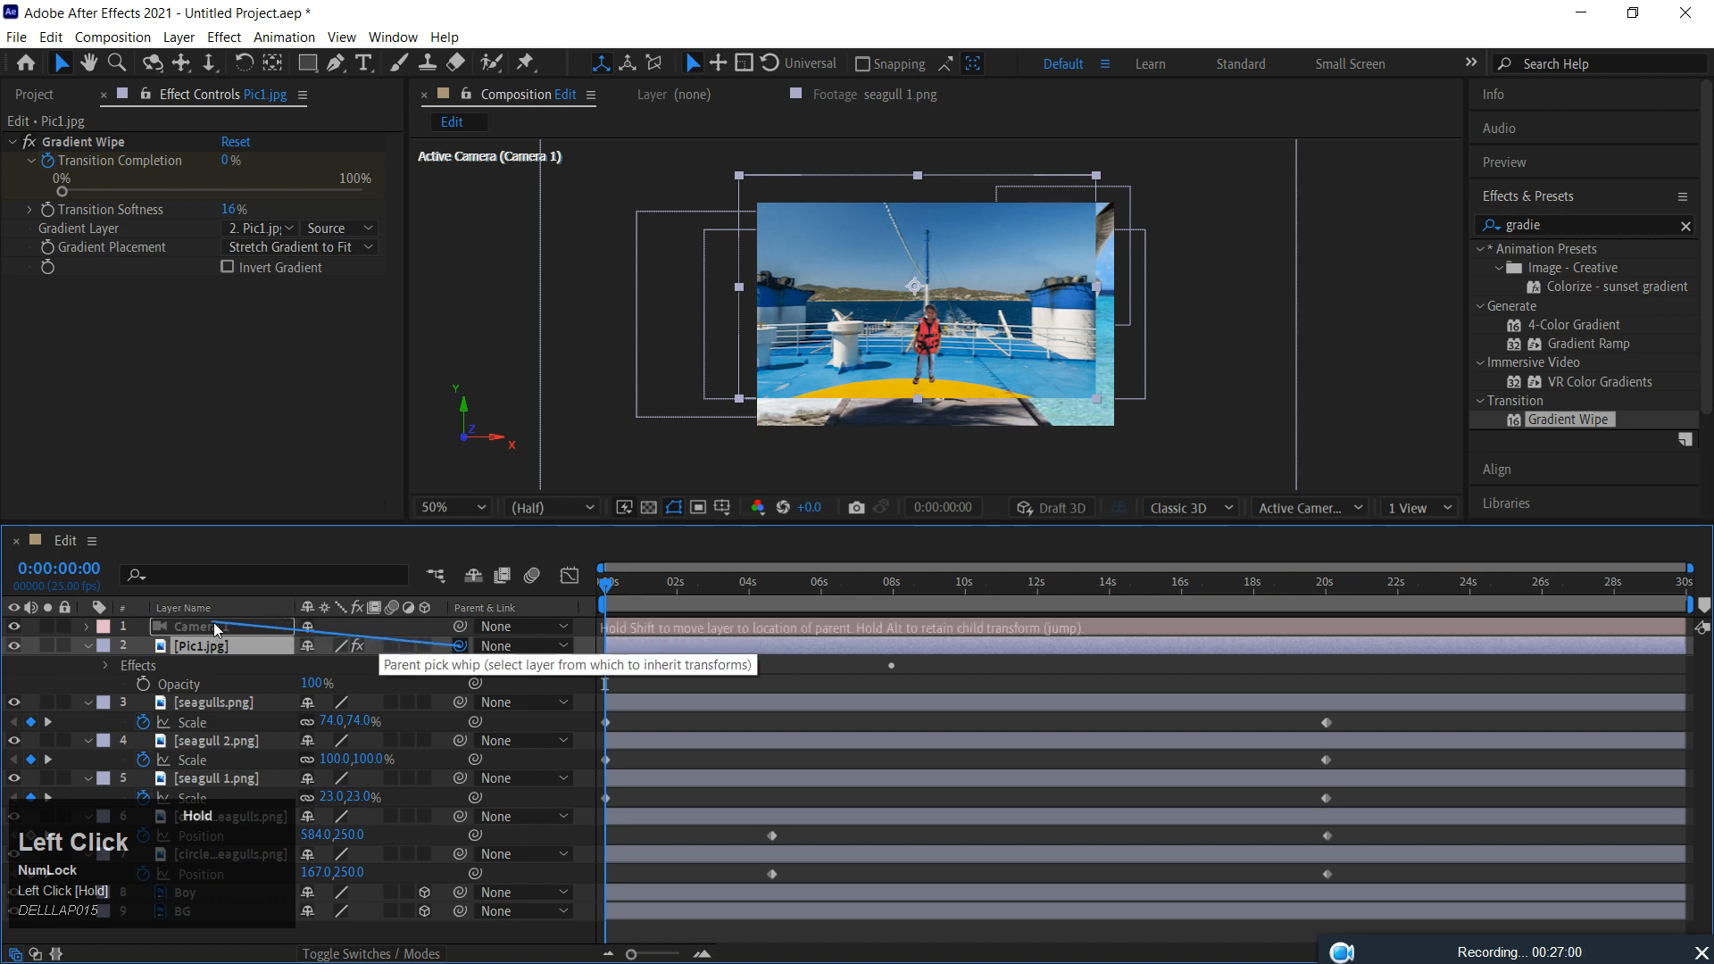
drag(214, 625, 214, 625)
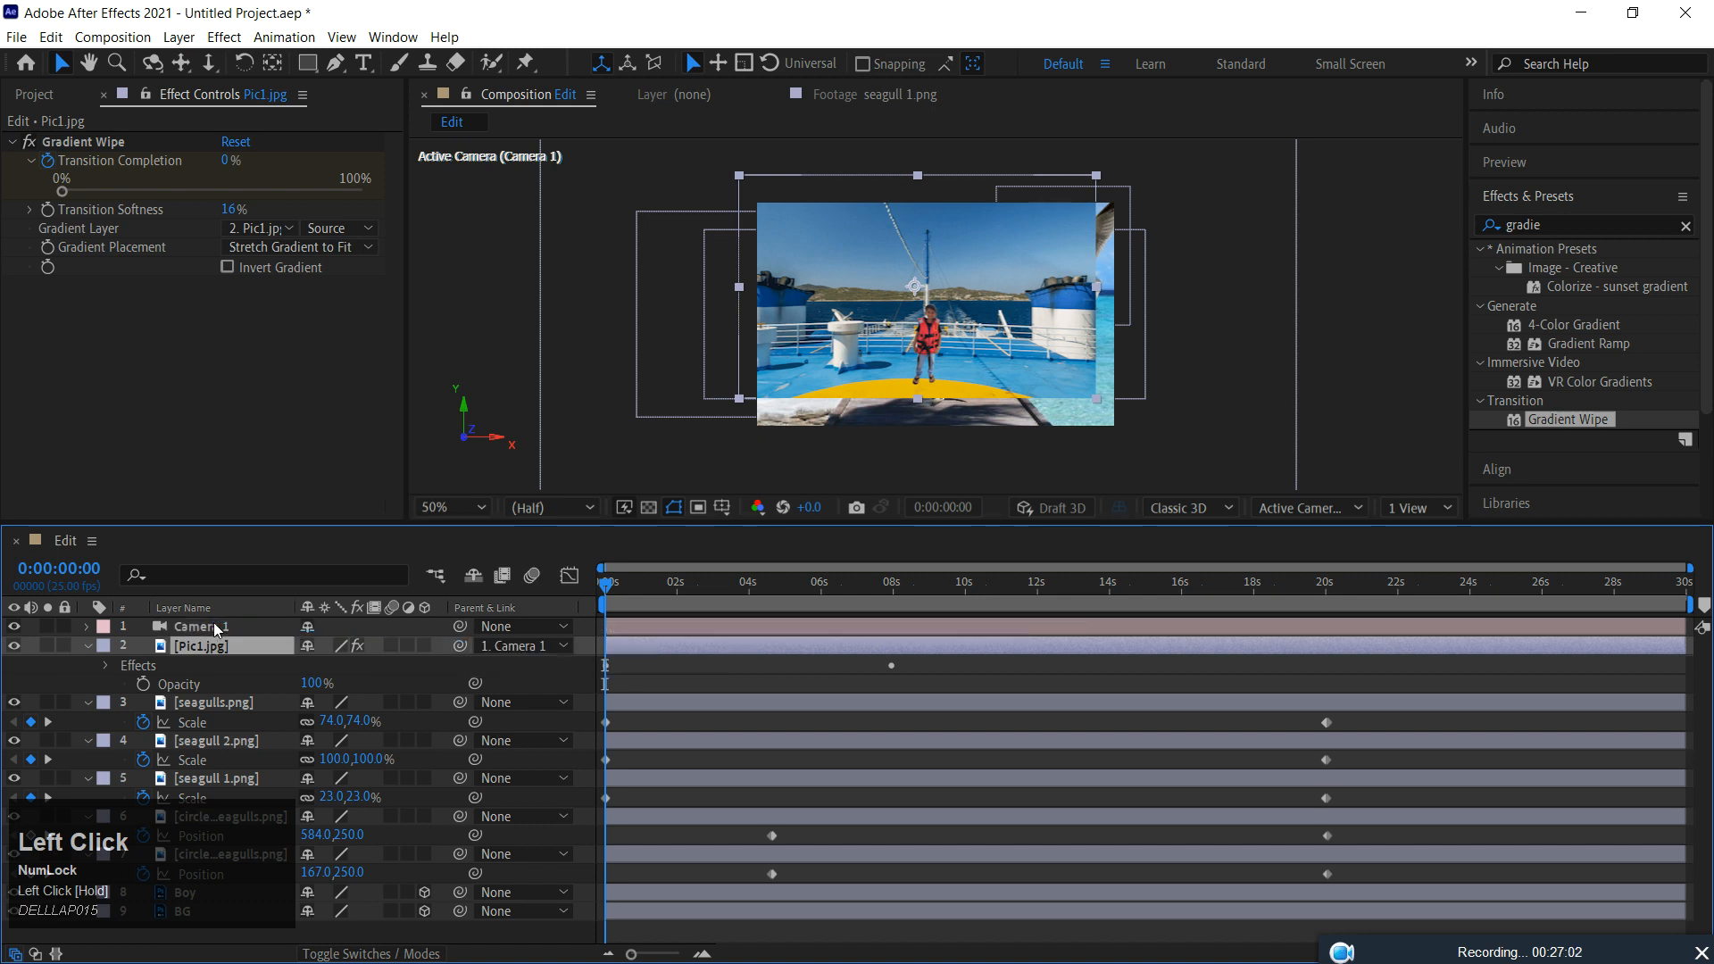
Try another Zoom change on Camera 1, undo it, and remove all of the camera's Zoom keyframes
click(86, 626)
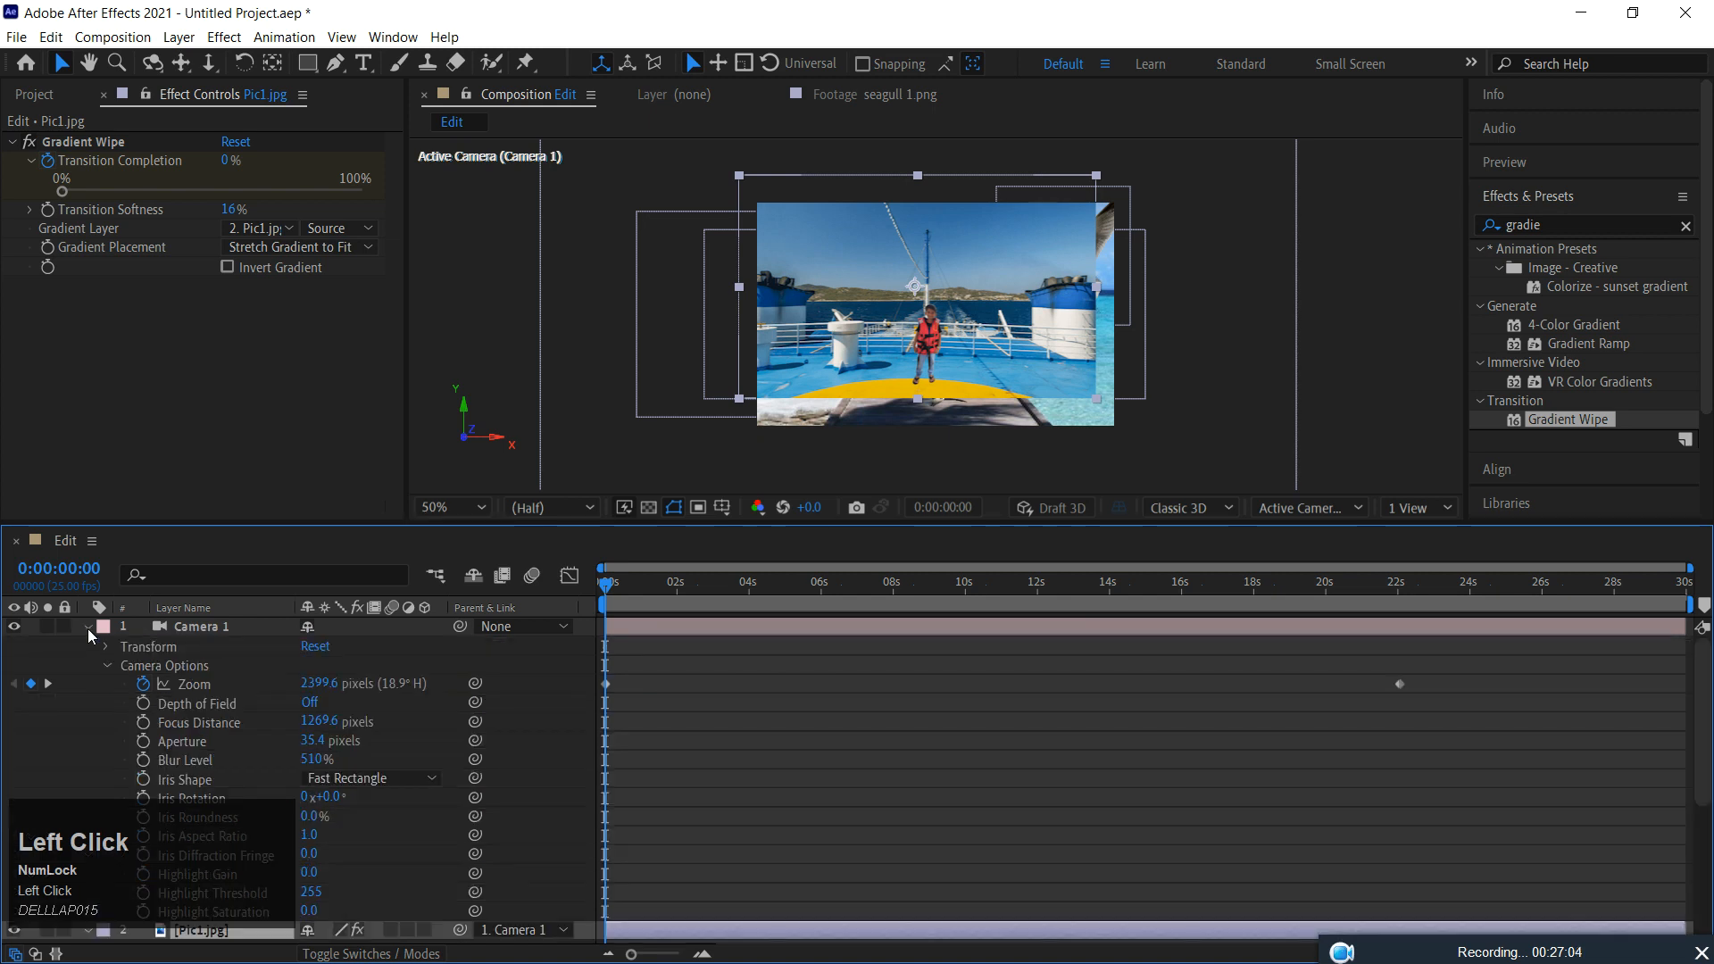
drag(312, 692, 452, 684)
key(ctrl+z)
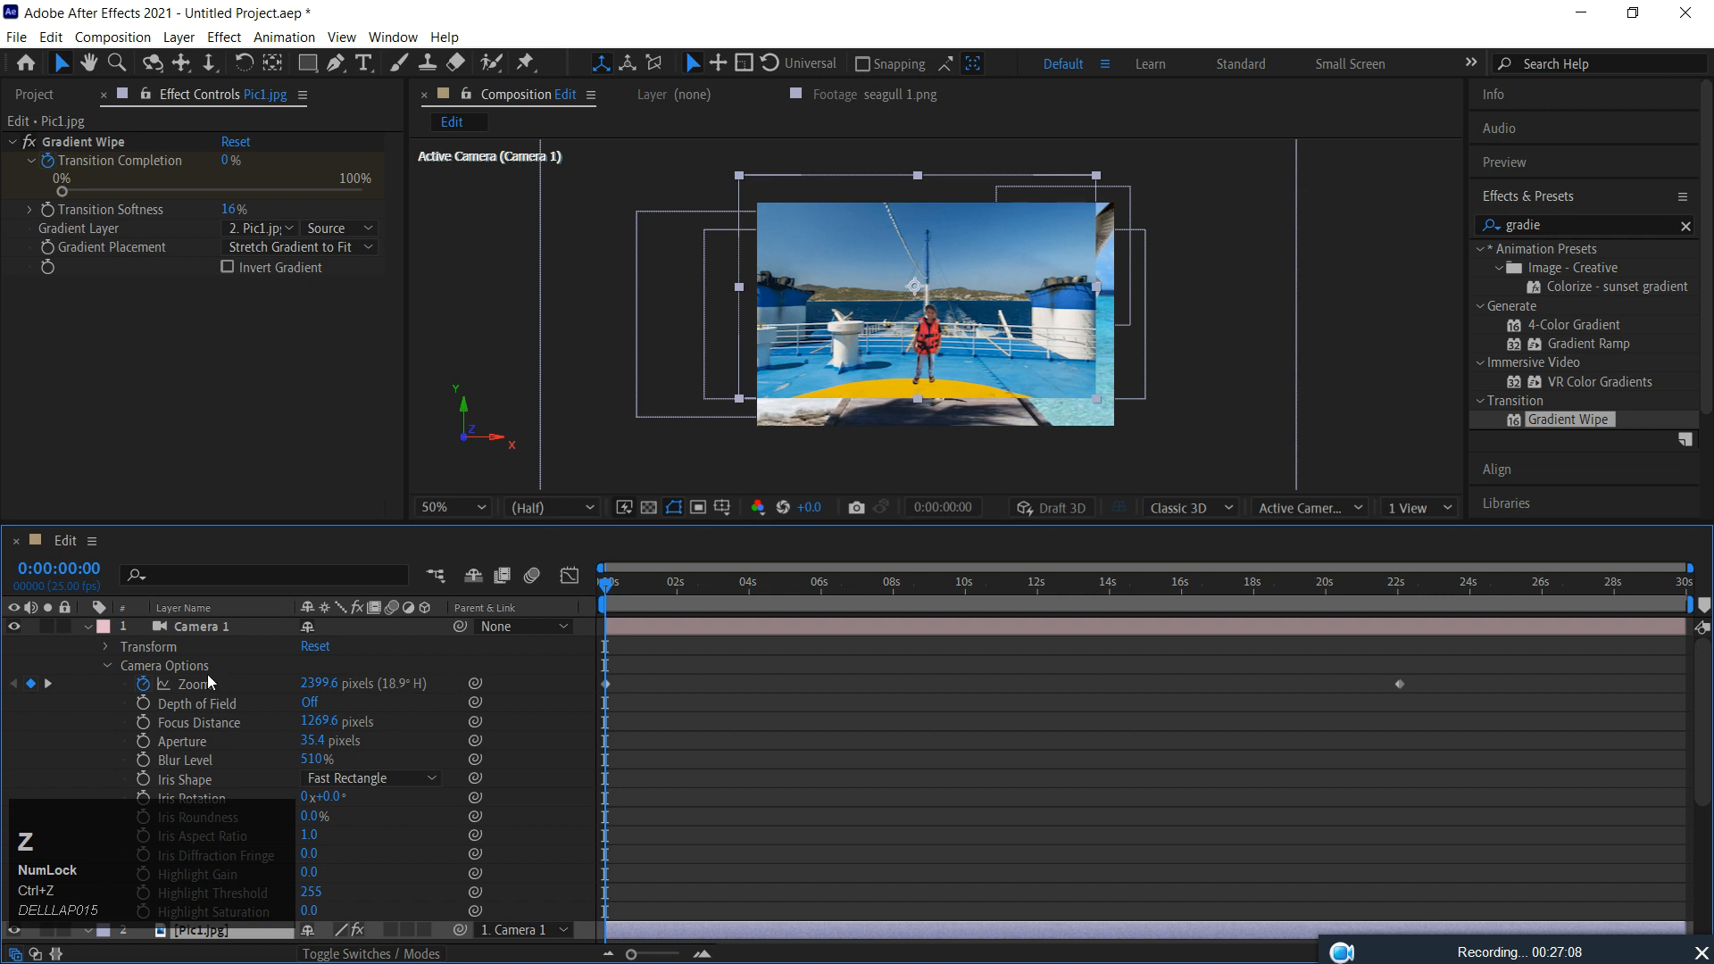
click(144, 683)
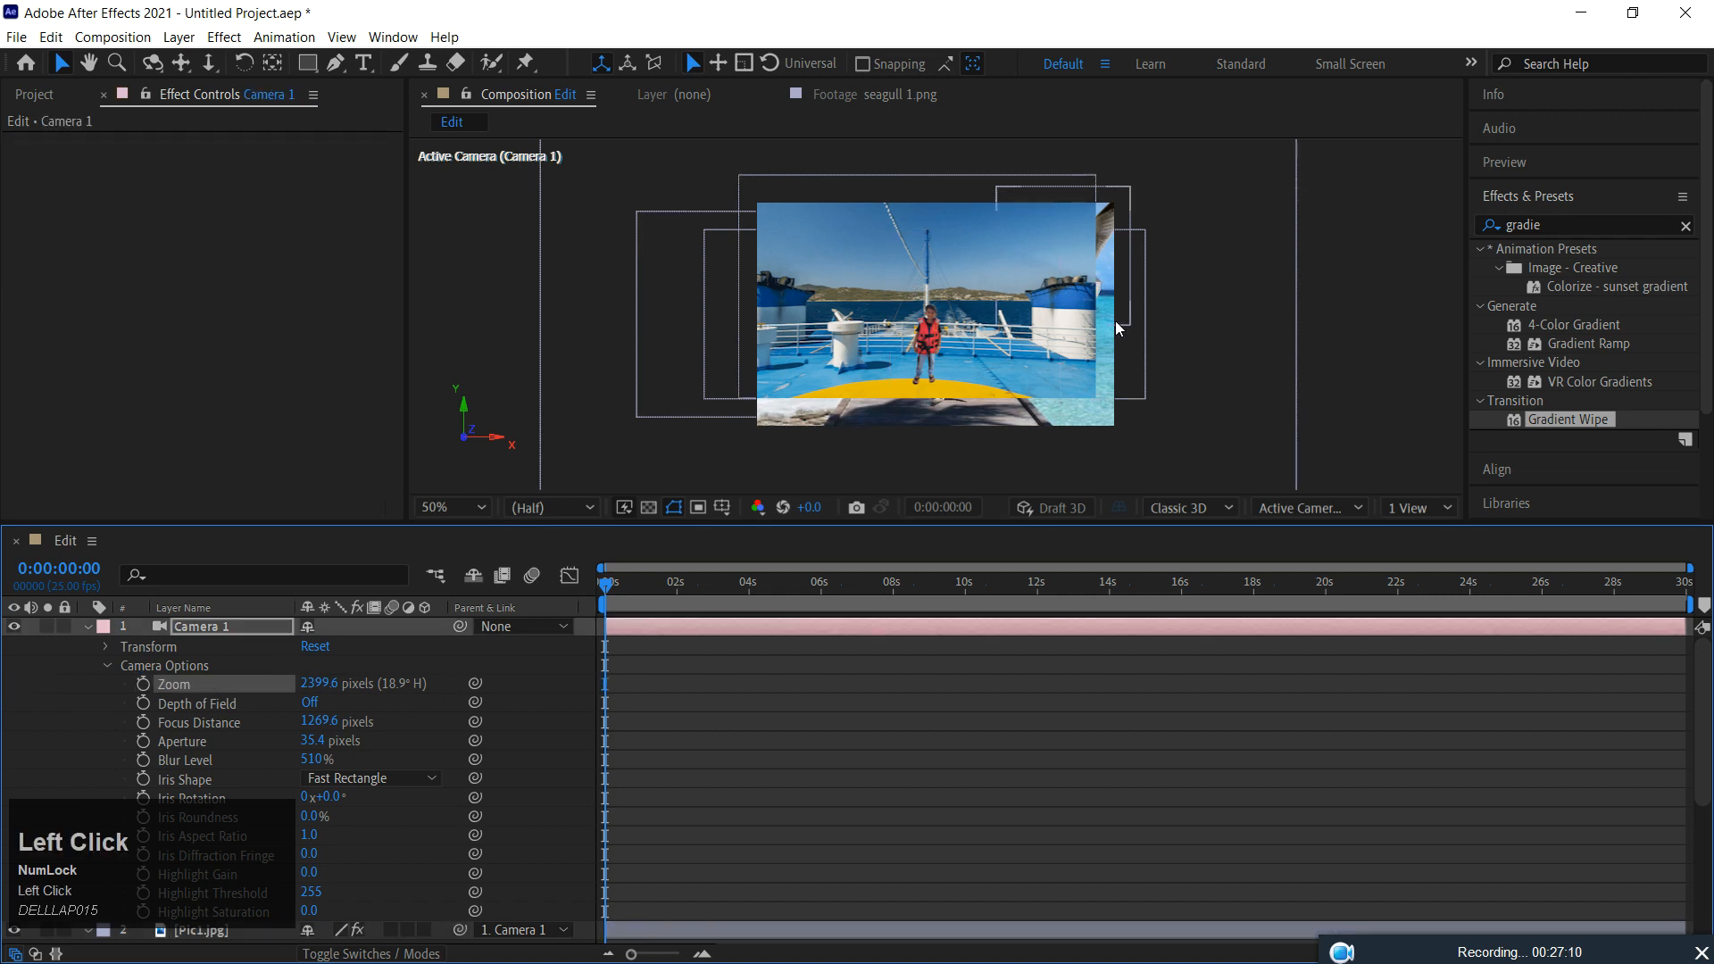
scroll(1114, 326, up, 2)
scroll(1114, 326, down, 2)
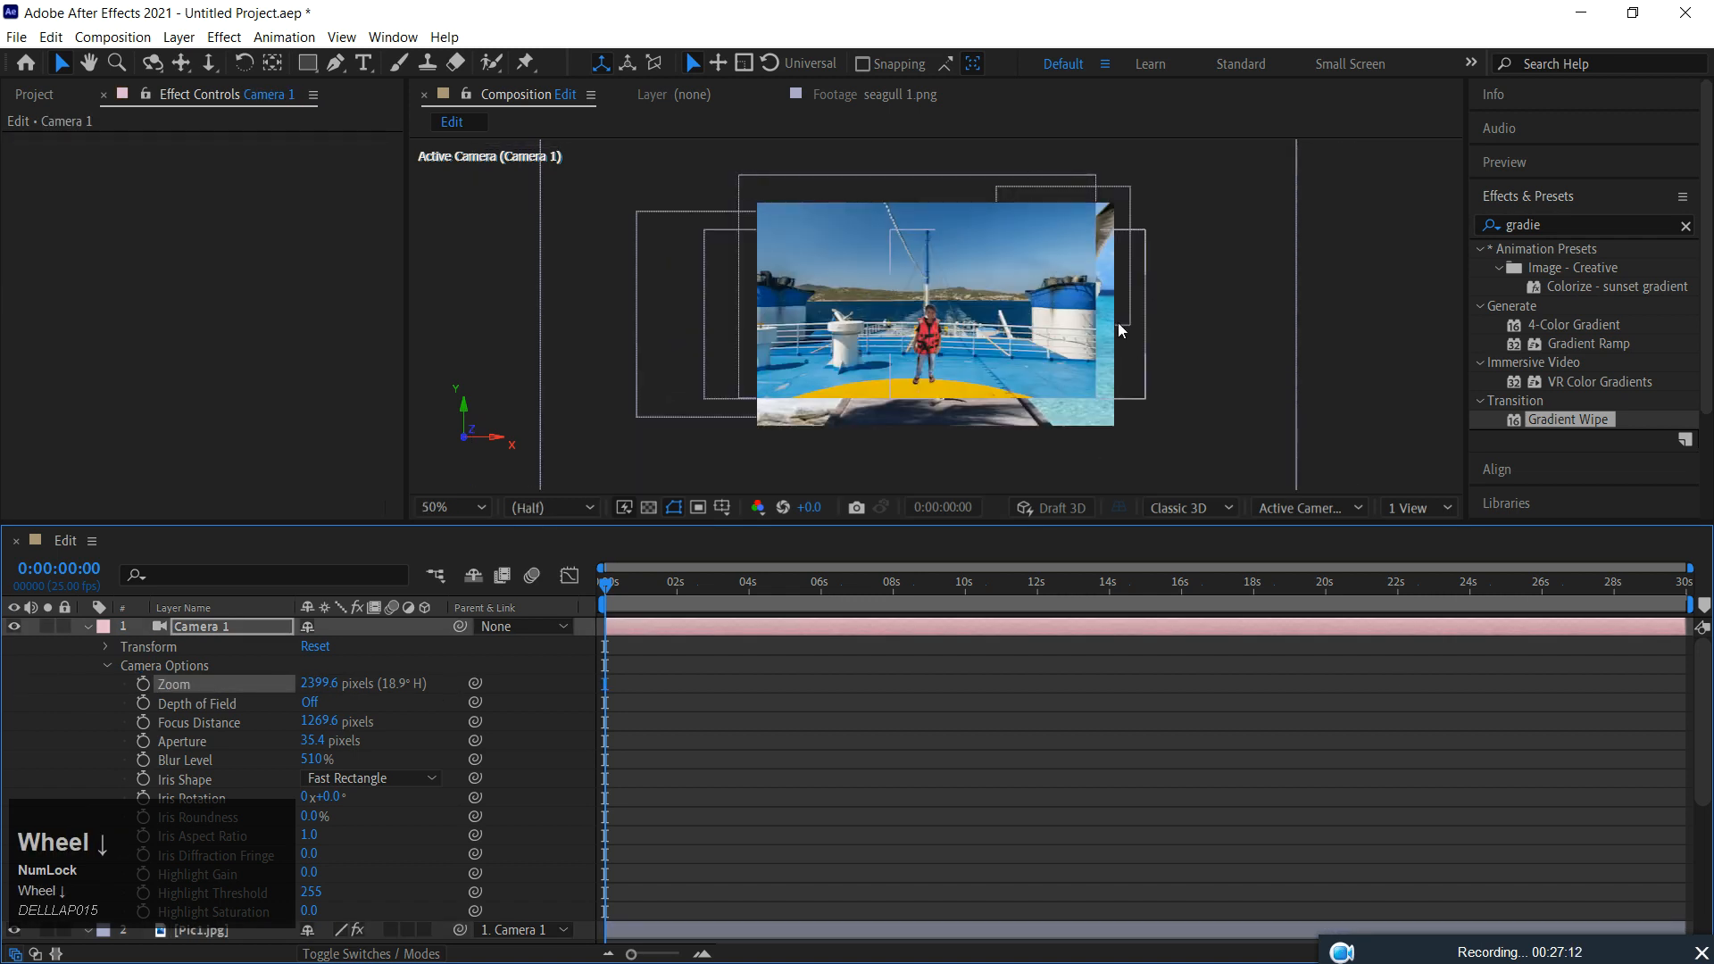
Open the original Pic1.jpg from the project in its external viewer, examine the picture, and return to the composition
click(290, 364)
click(36, 94)
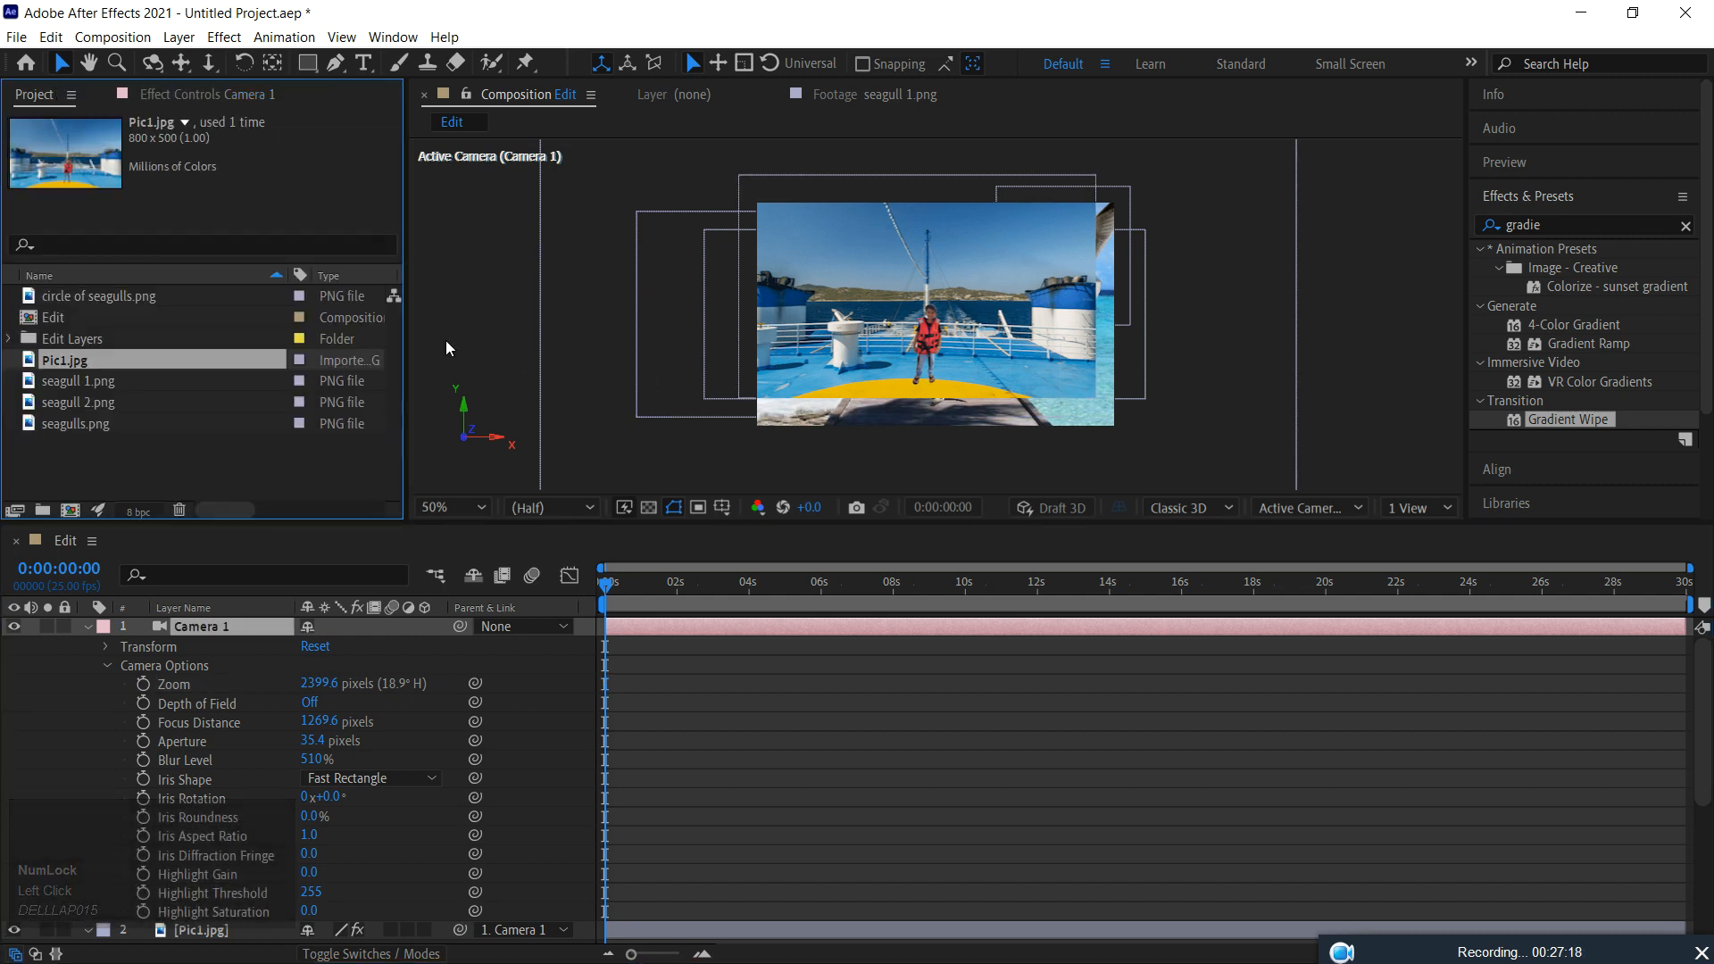
key(ctrl+e)
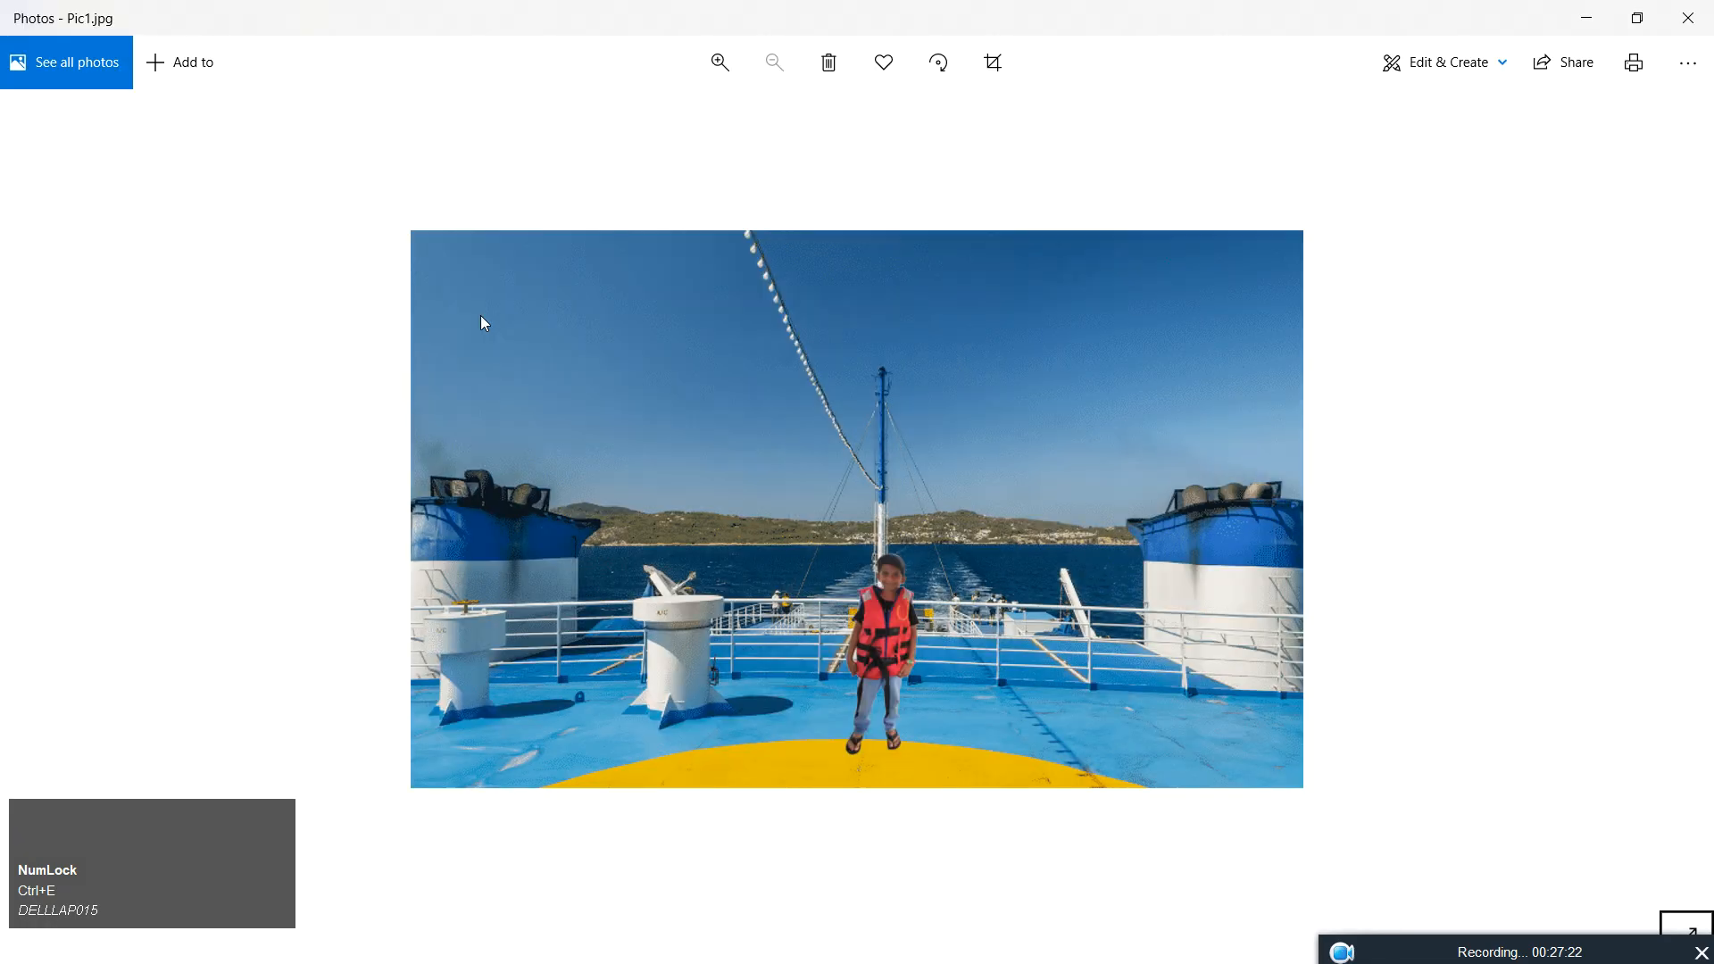
click(1582, 18)
click(596, 273)
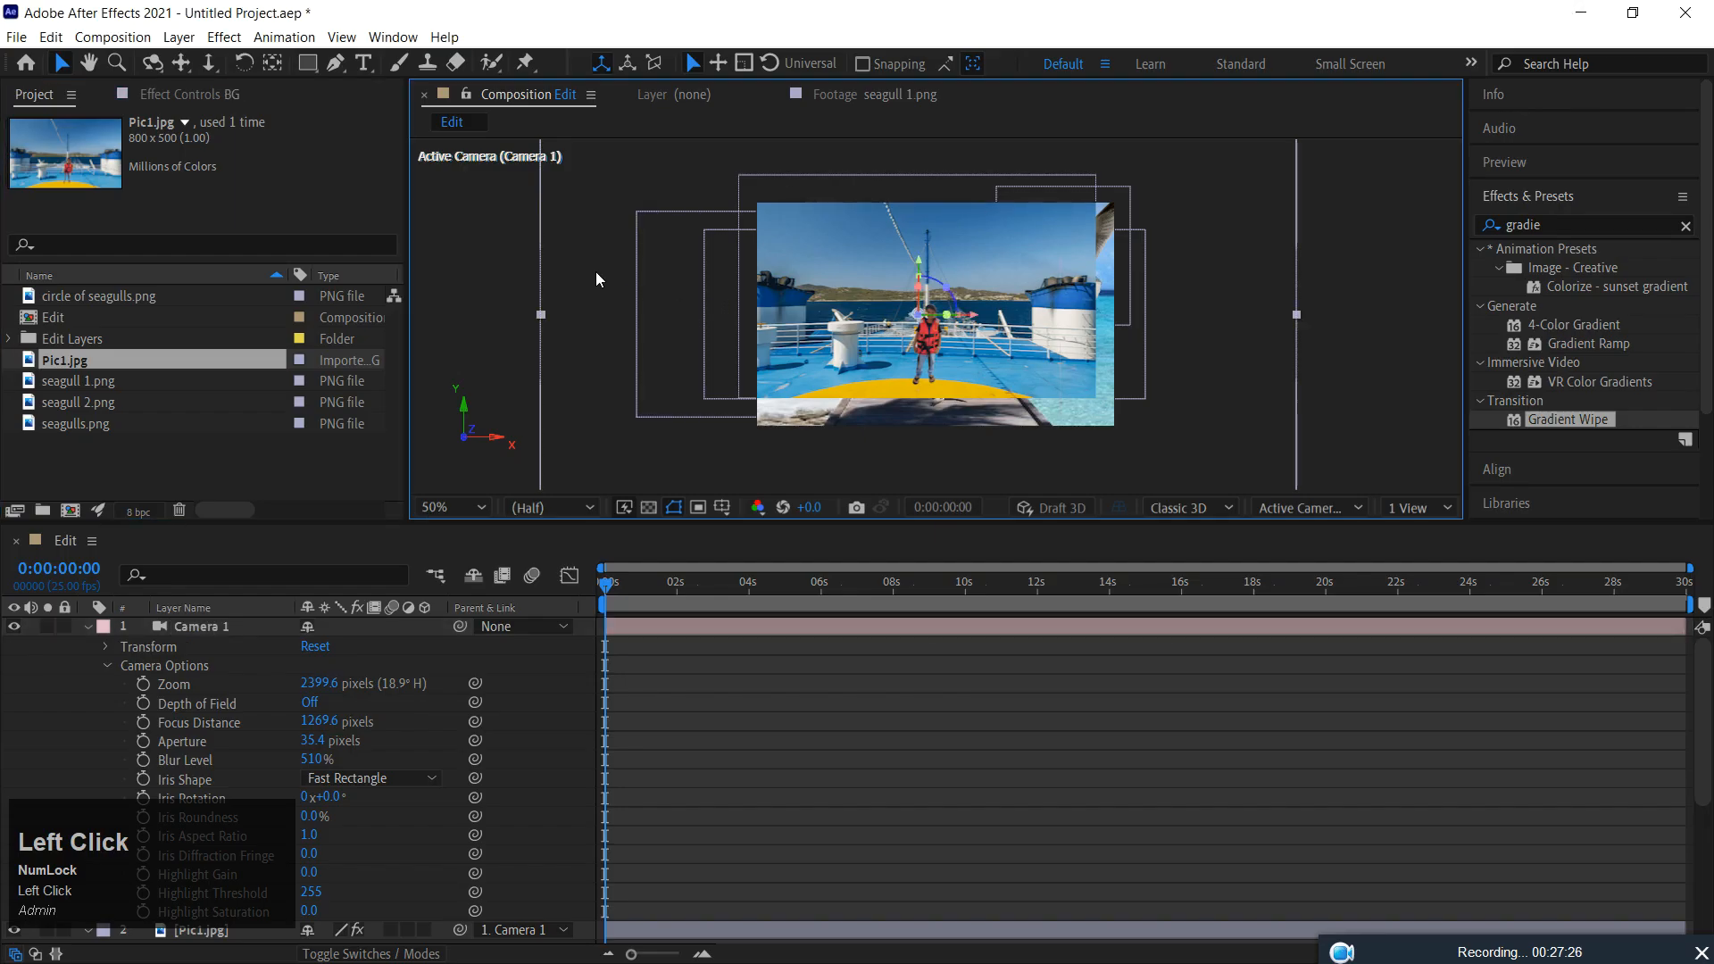
Add the Edit composition to the Render Queue and expand its render settings details
click(16, 37)
mouse_move(134, 341)
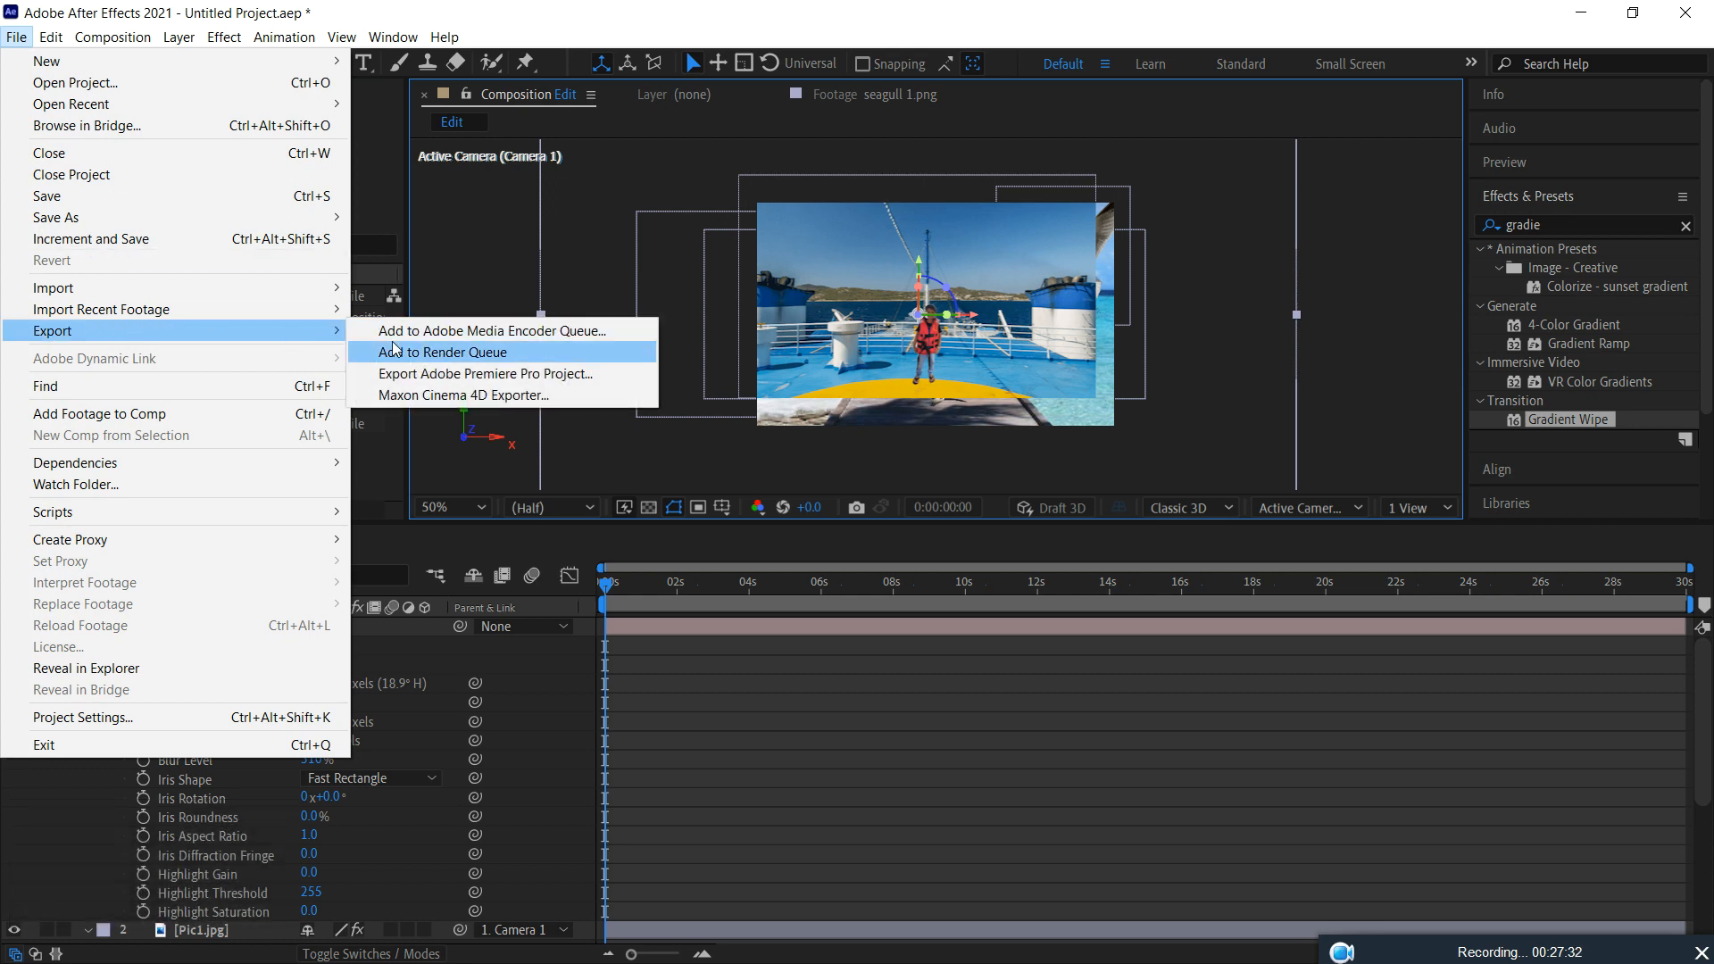
click(449, 354)
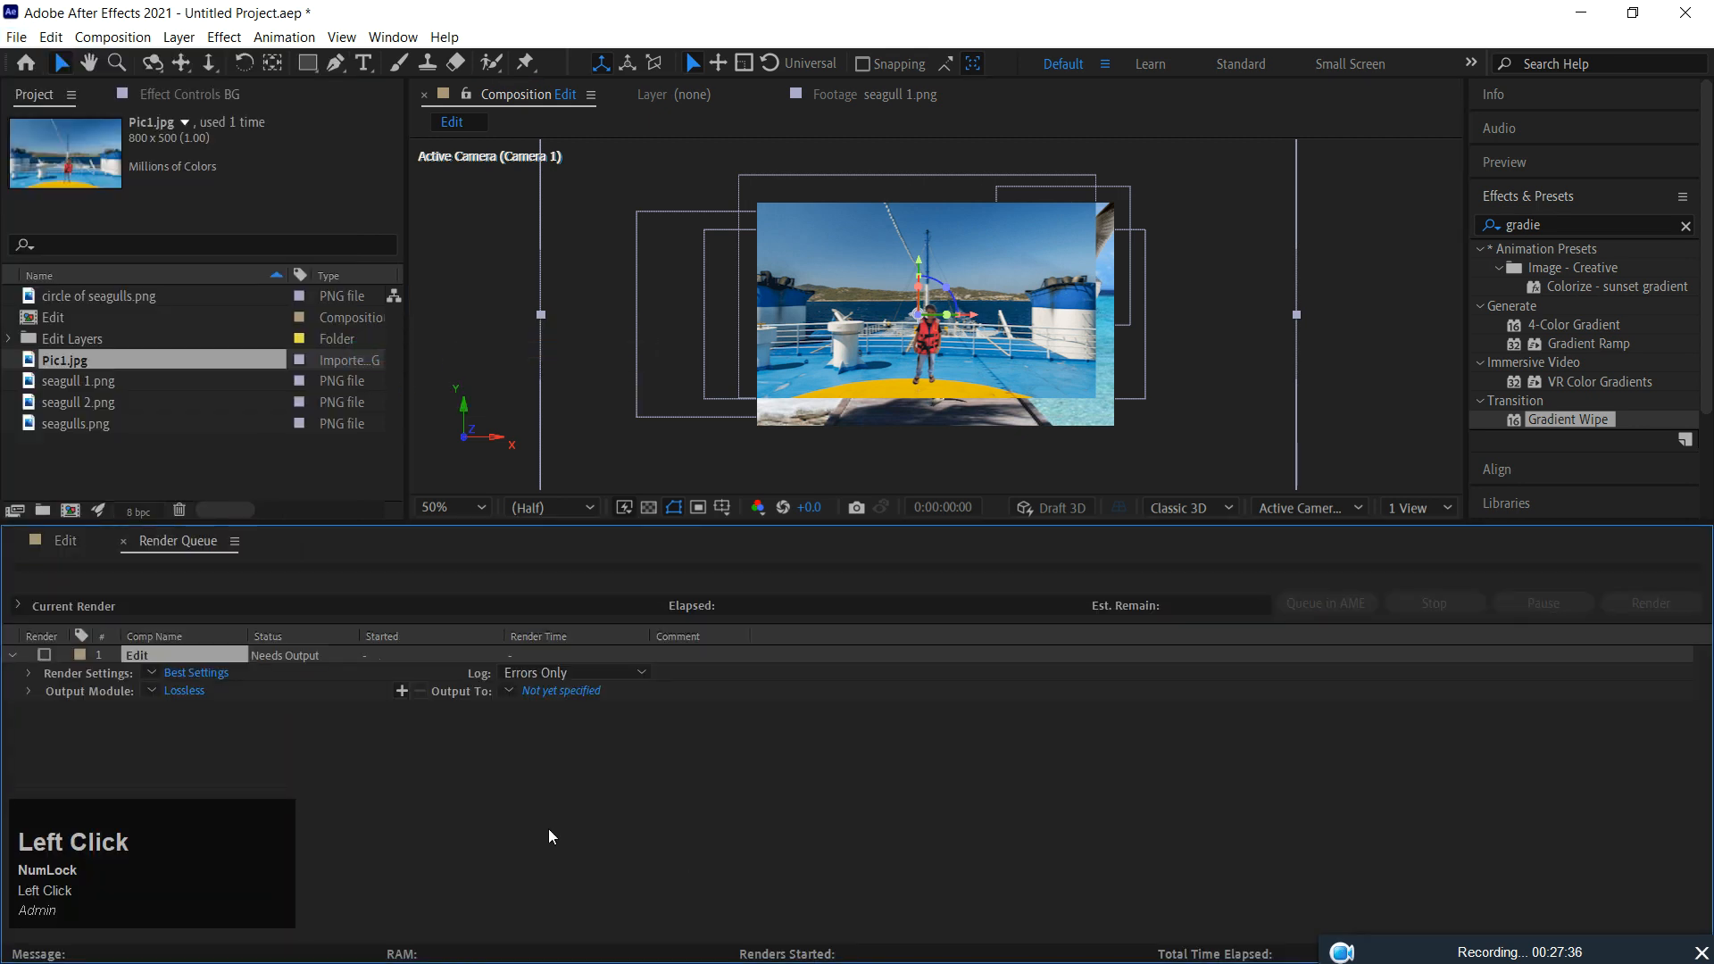
click(28, 675)
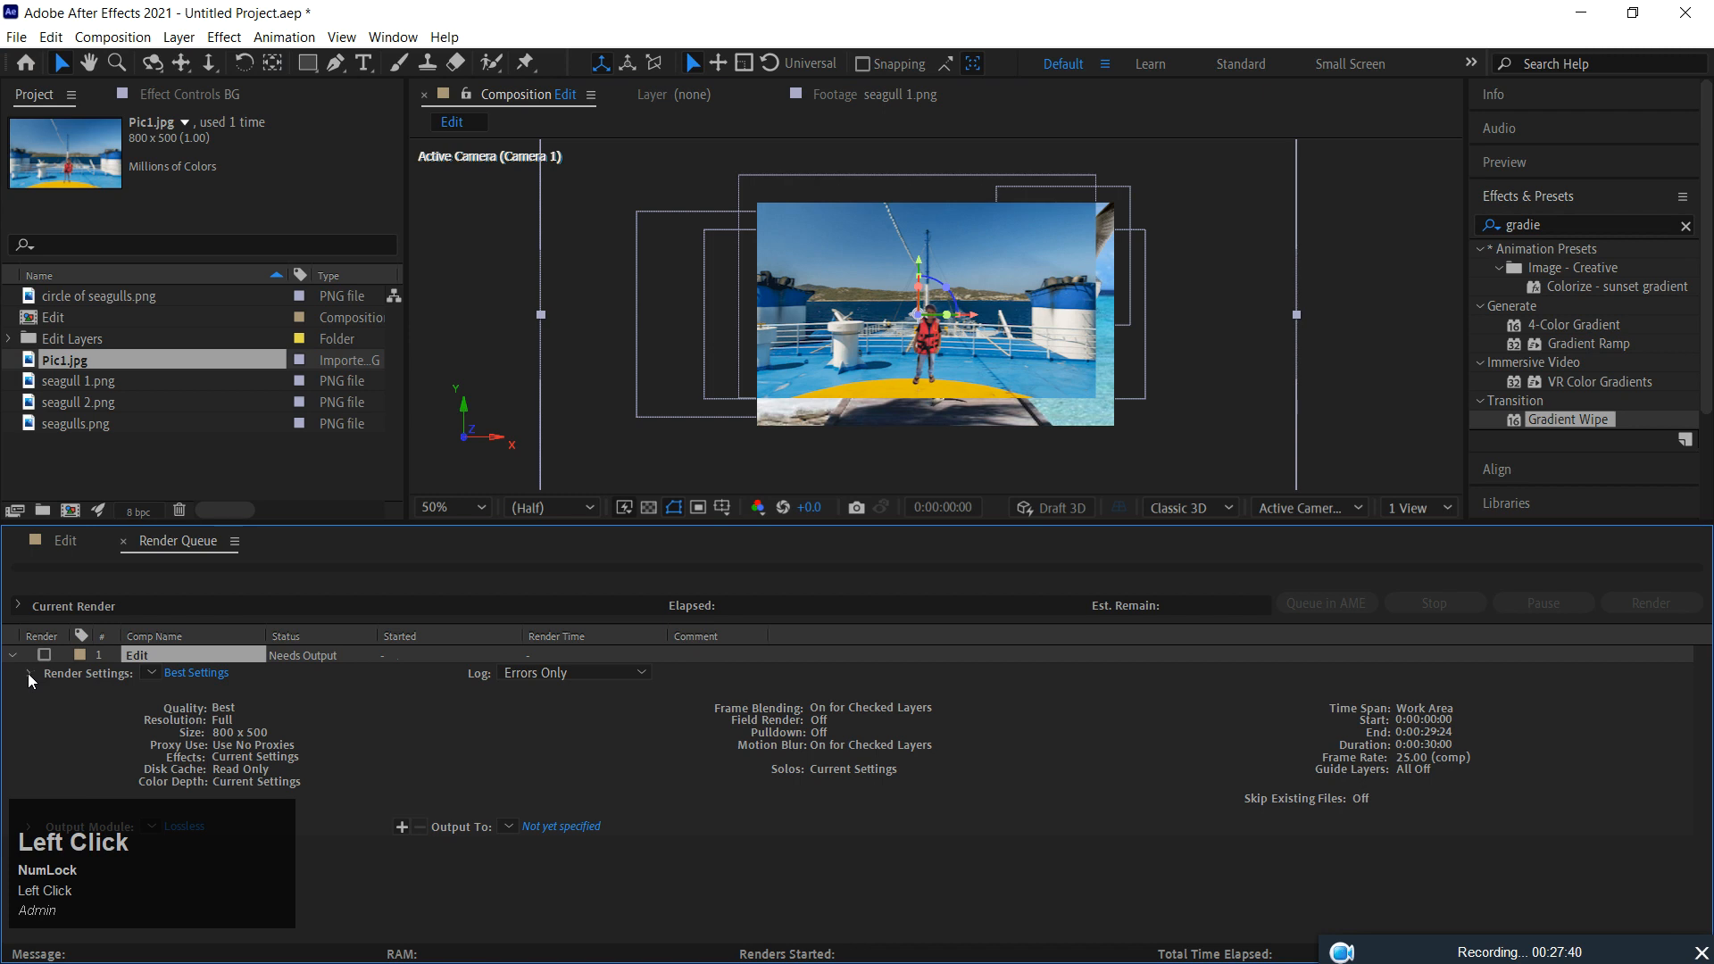
click(28, 676)
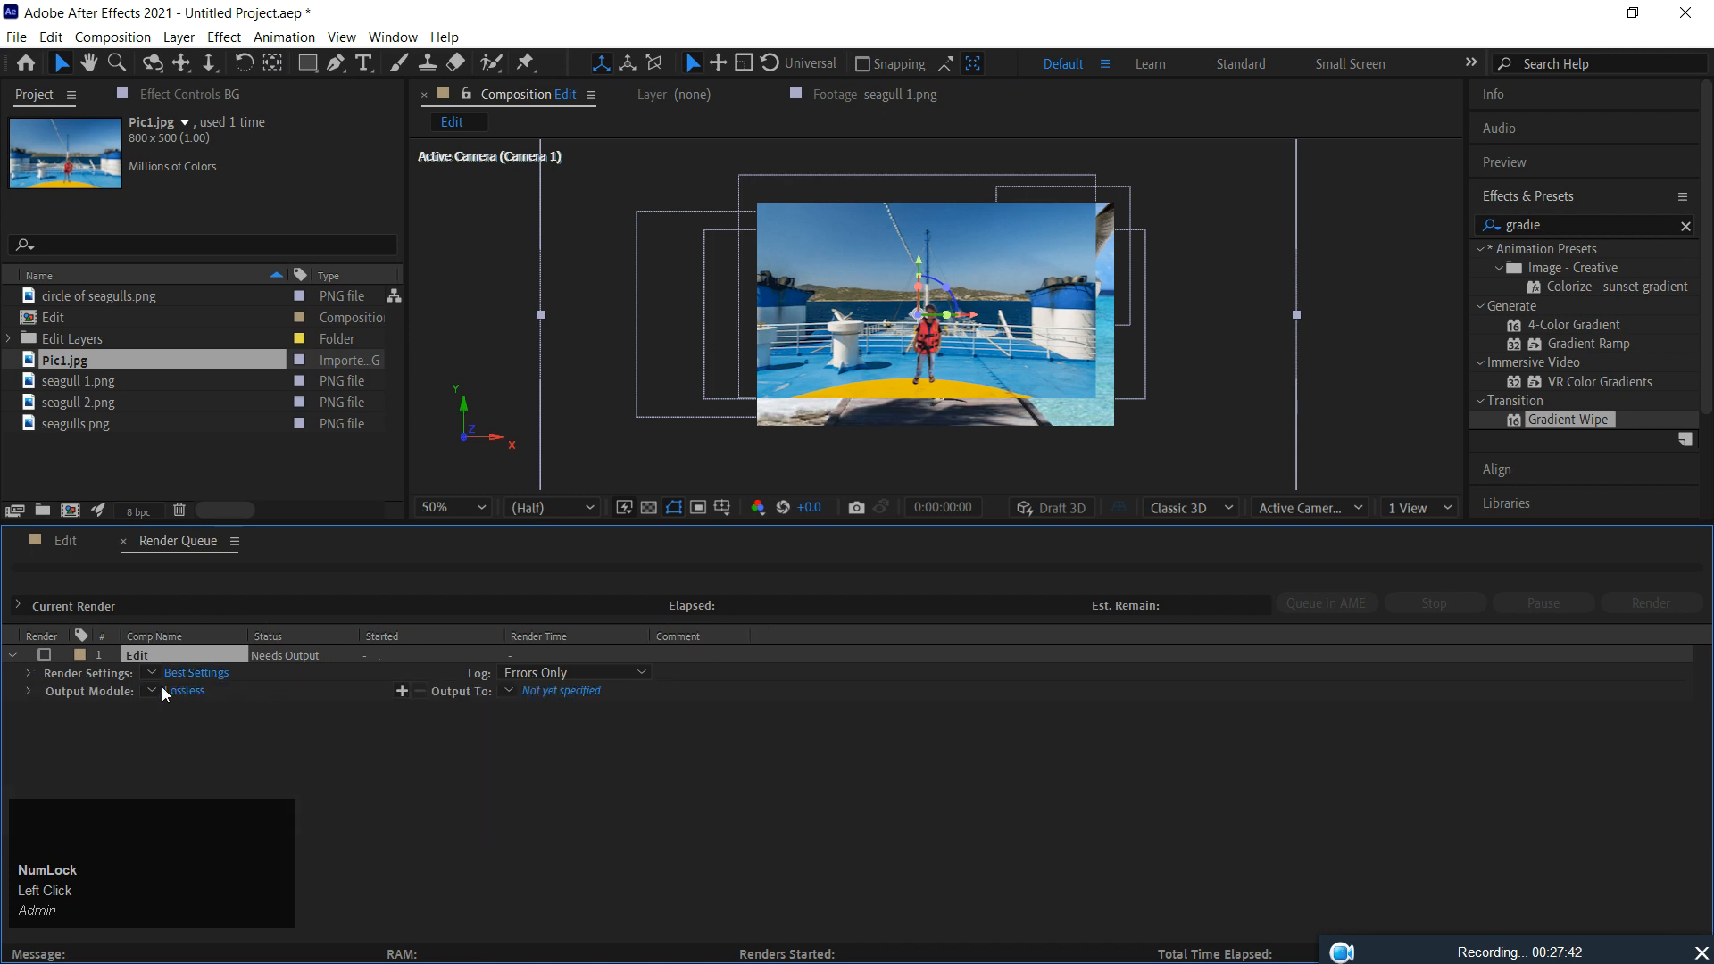
click(29, 675)
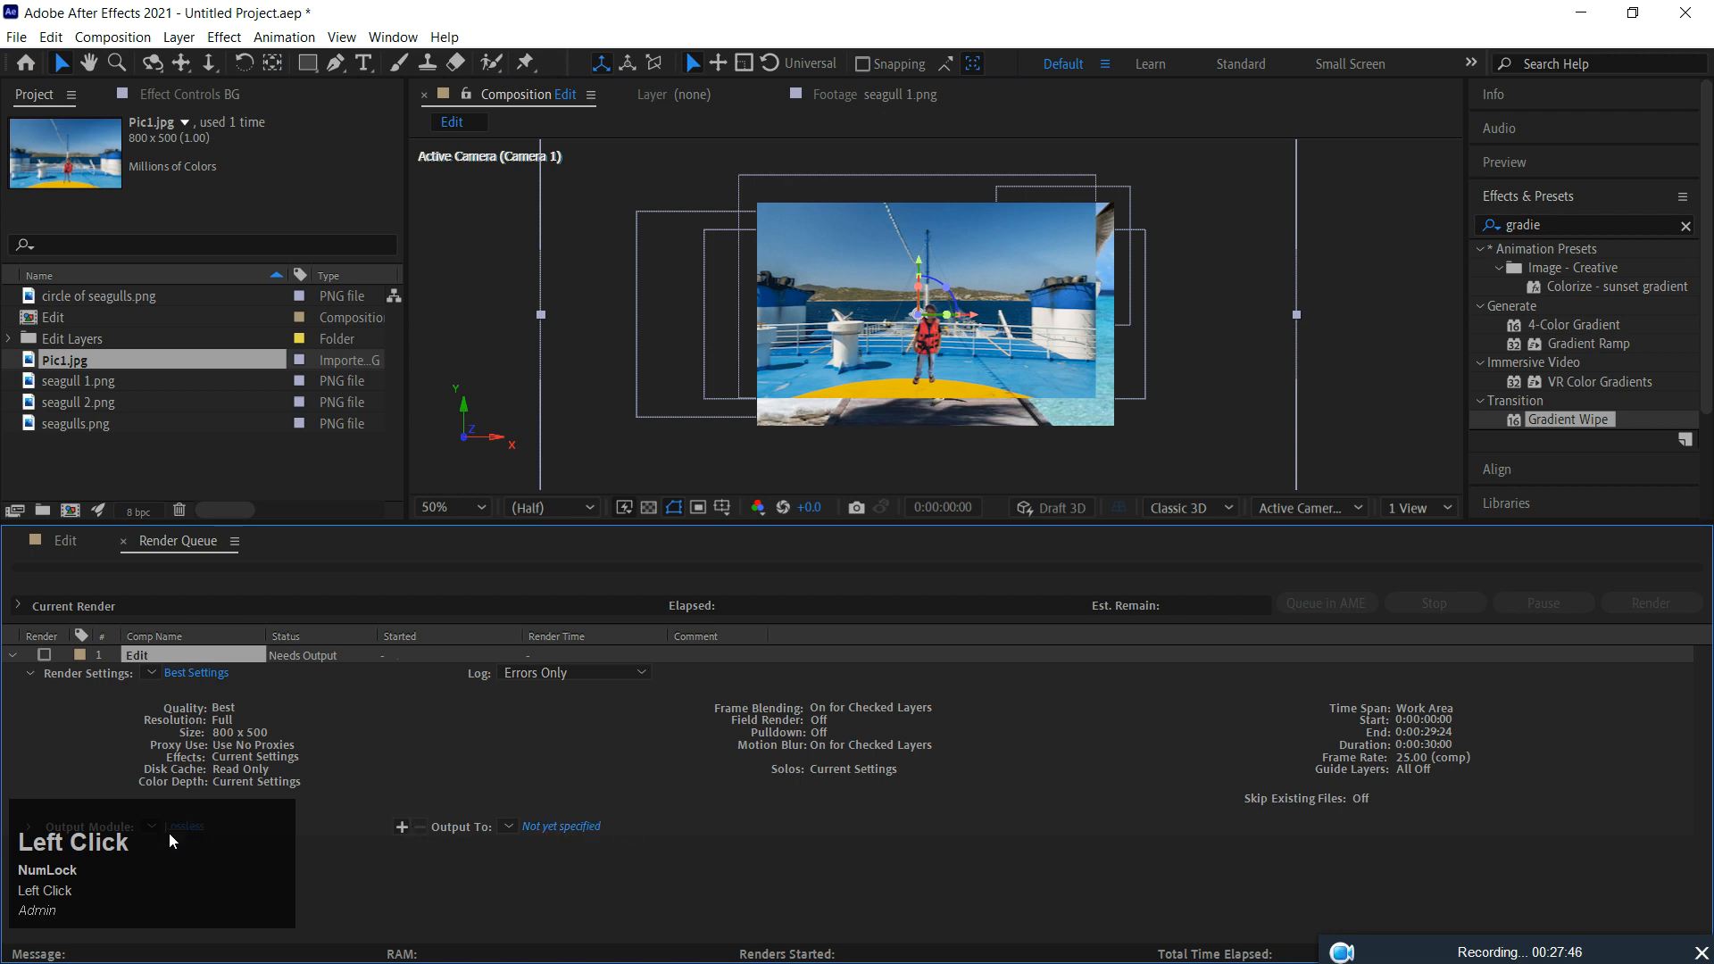
Set the render output to Edit.avi in the VFX > Session 2 > Photo Edit_Effects folder
click(571, 821)
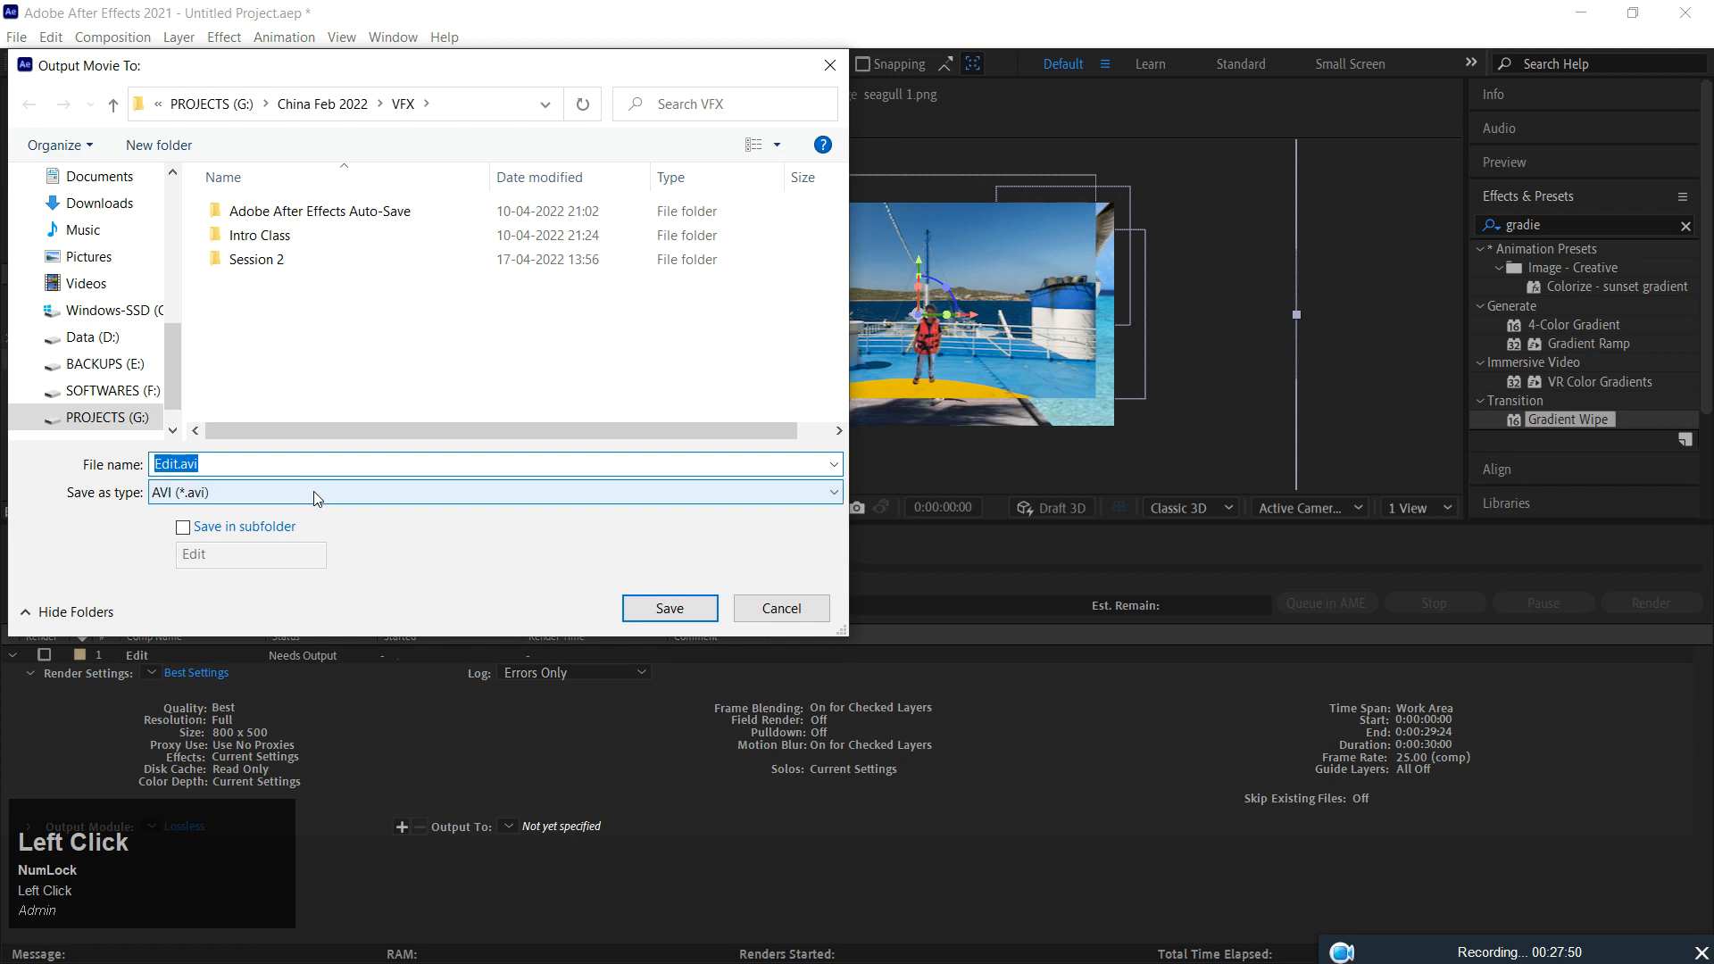
click(313, 491)
click(228, 498)
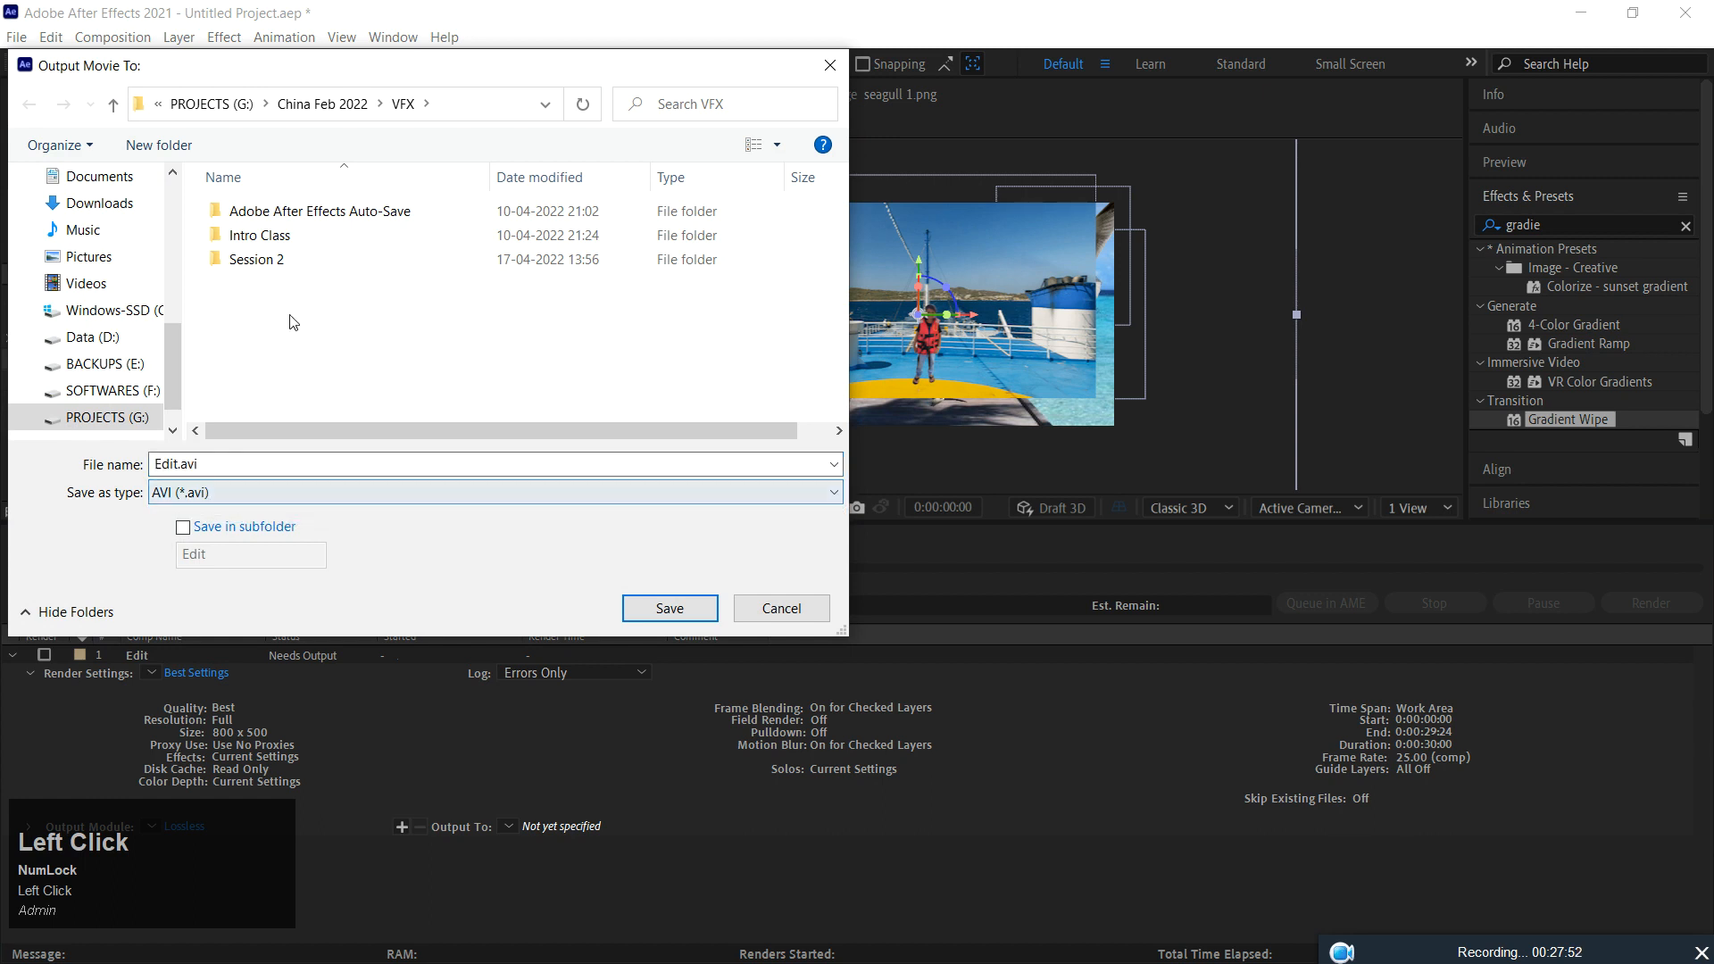
click(270, 262)
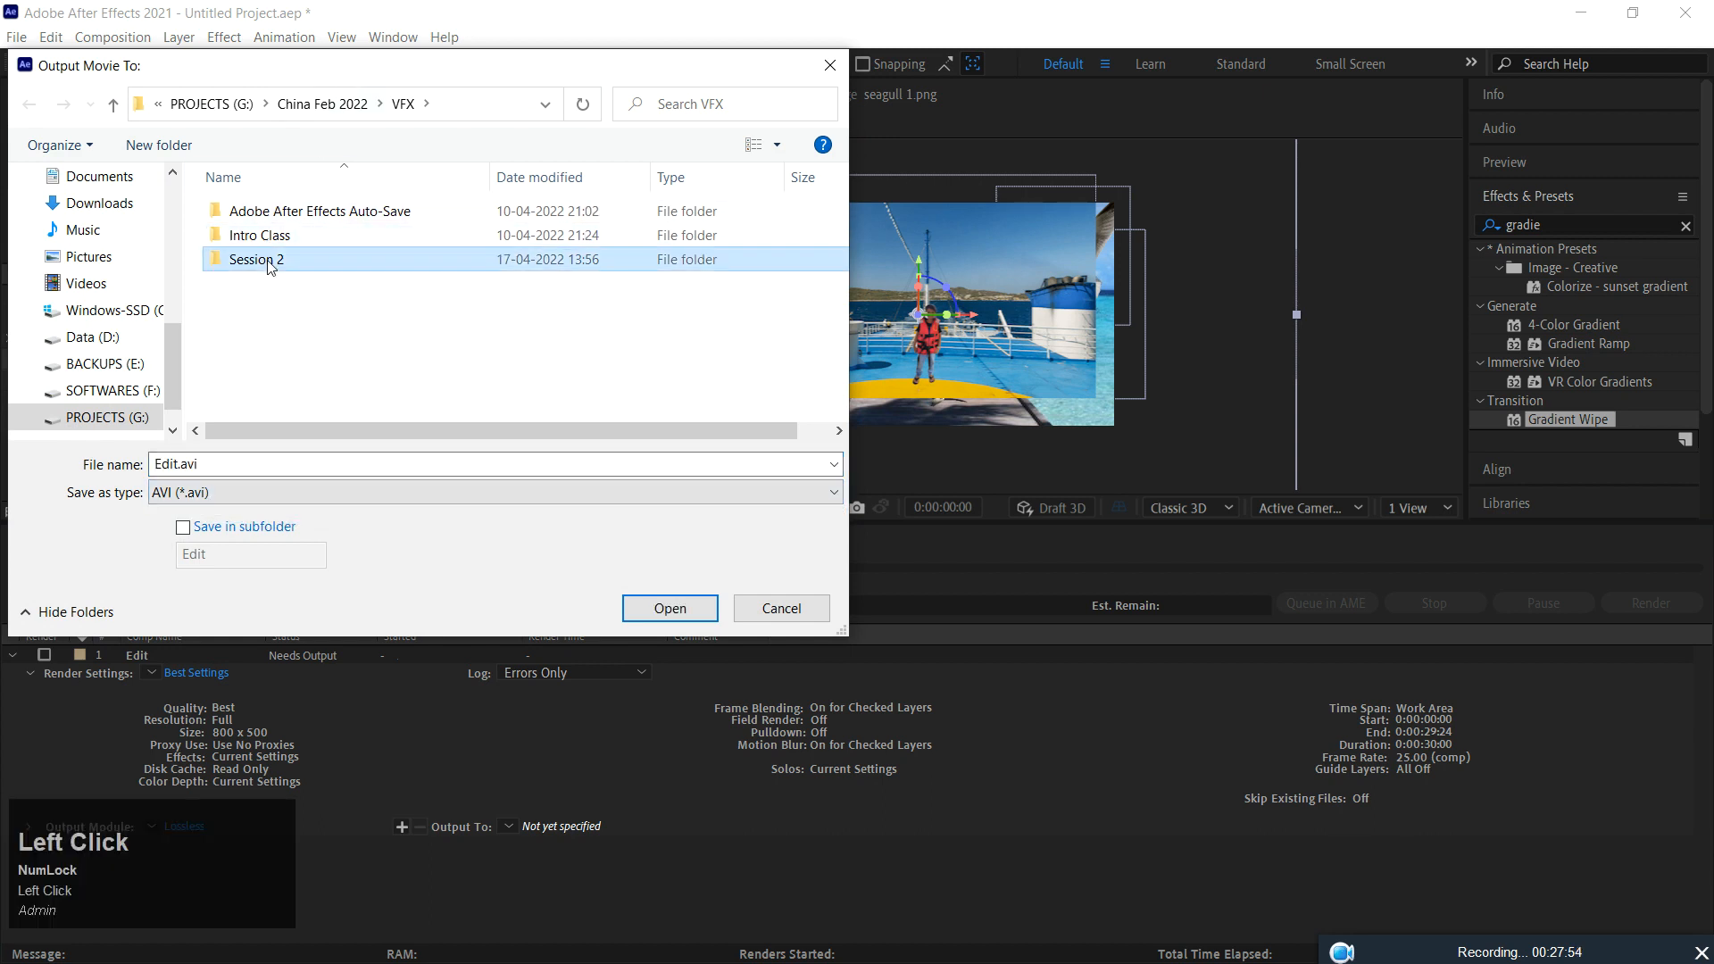
double_click(264, 269)
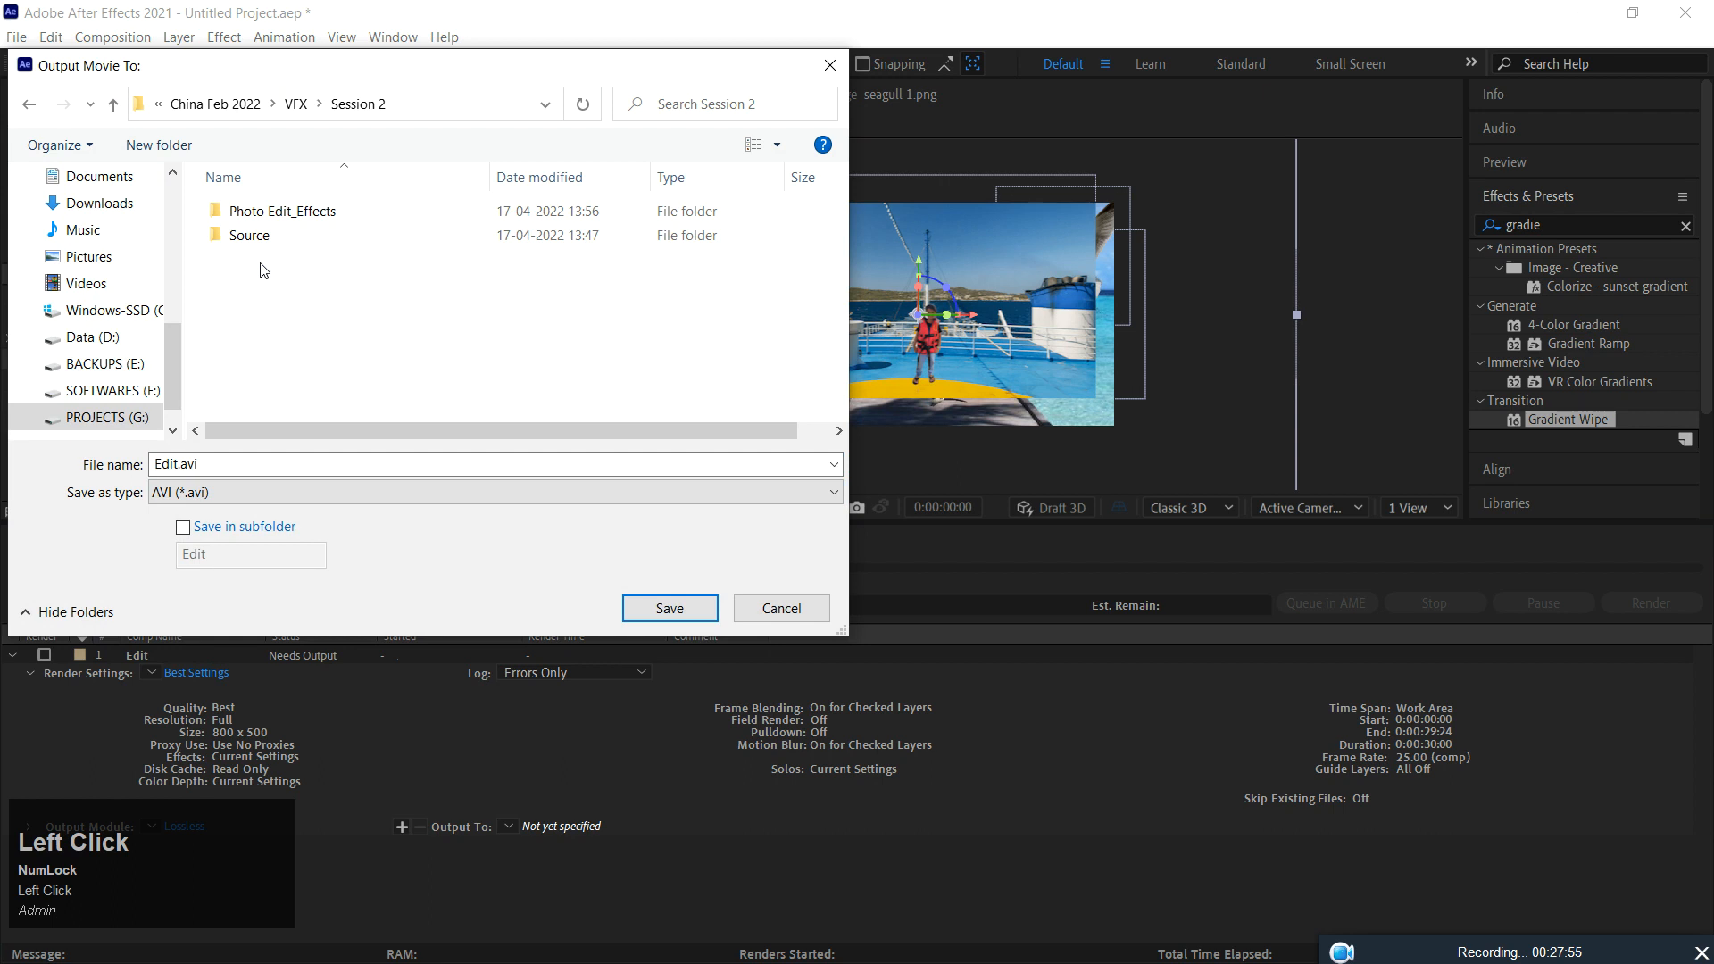
double_click(295, 214)
click(183, 464)
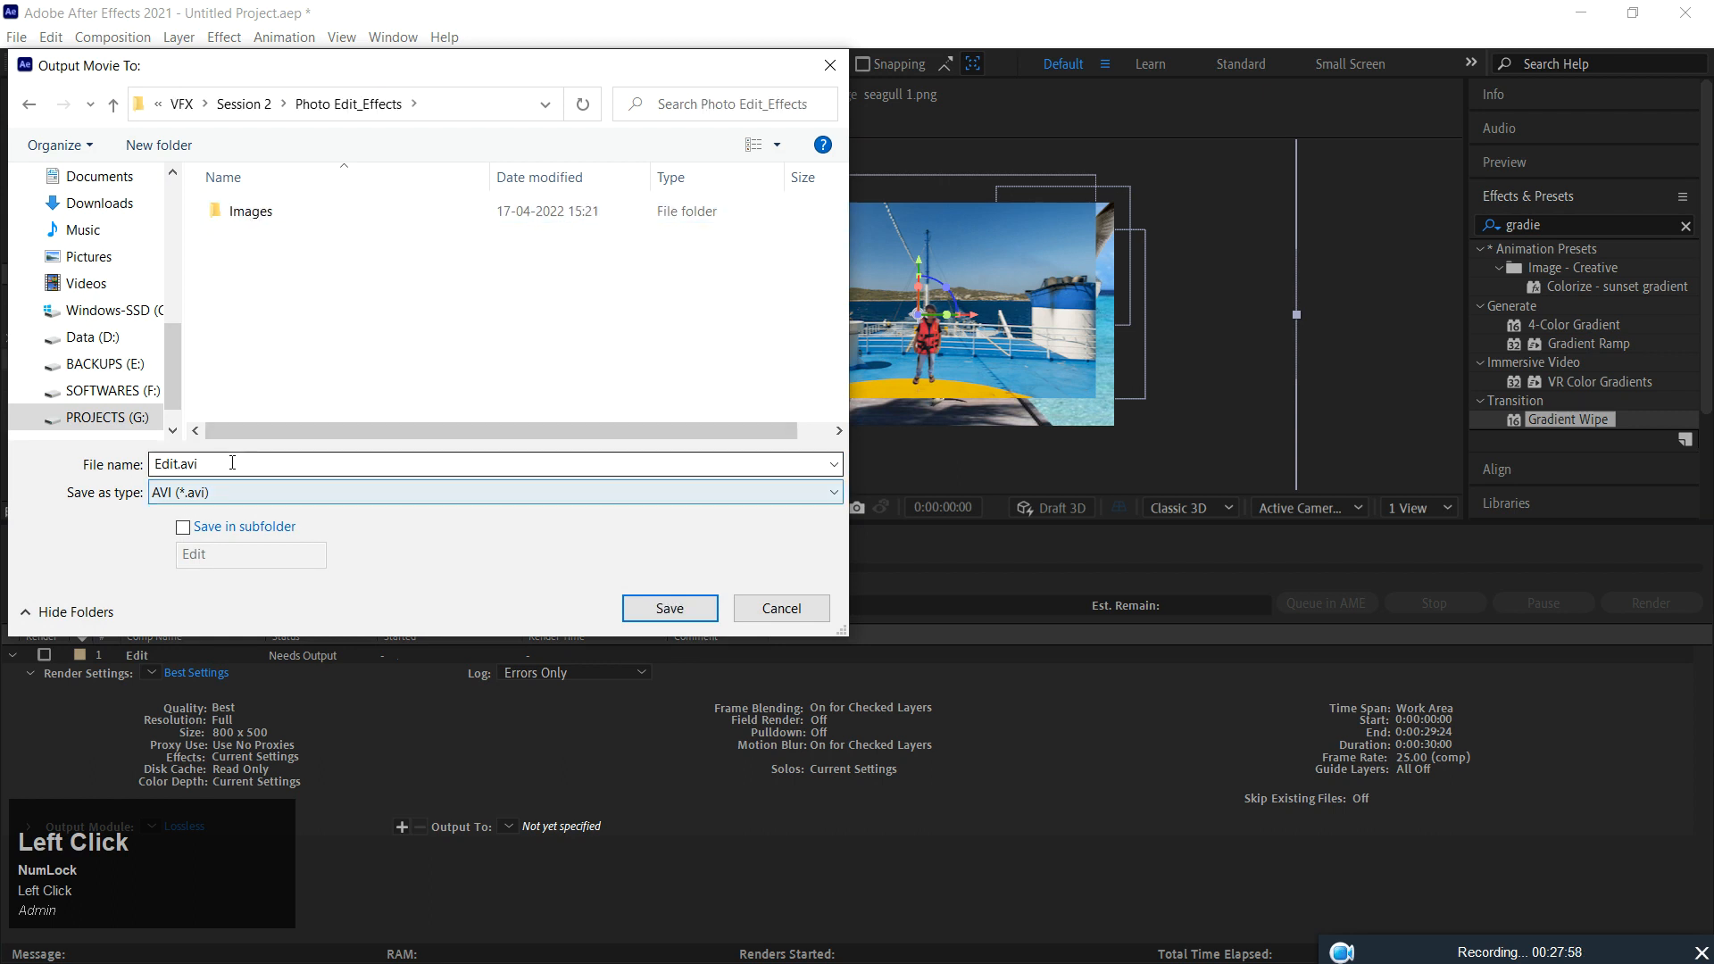
click(705, 607)
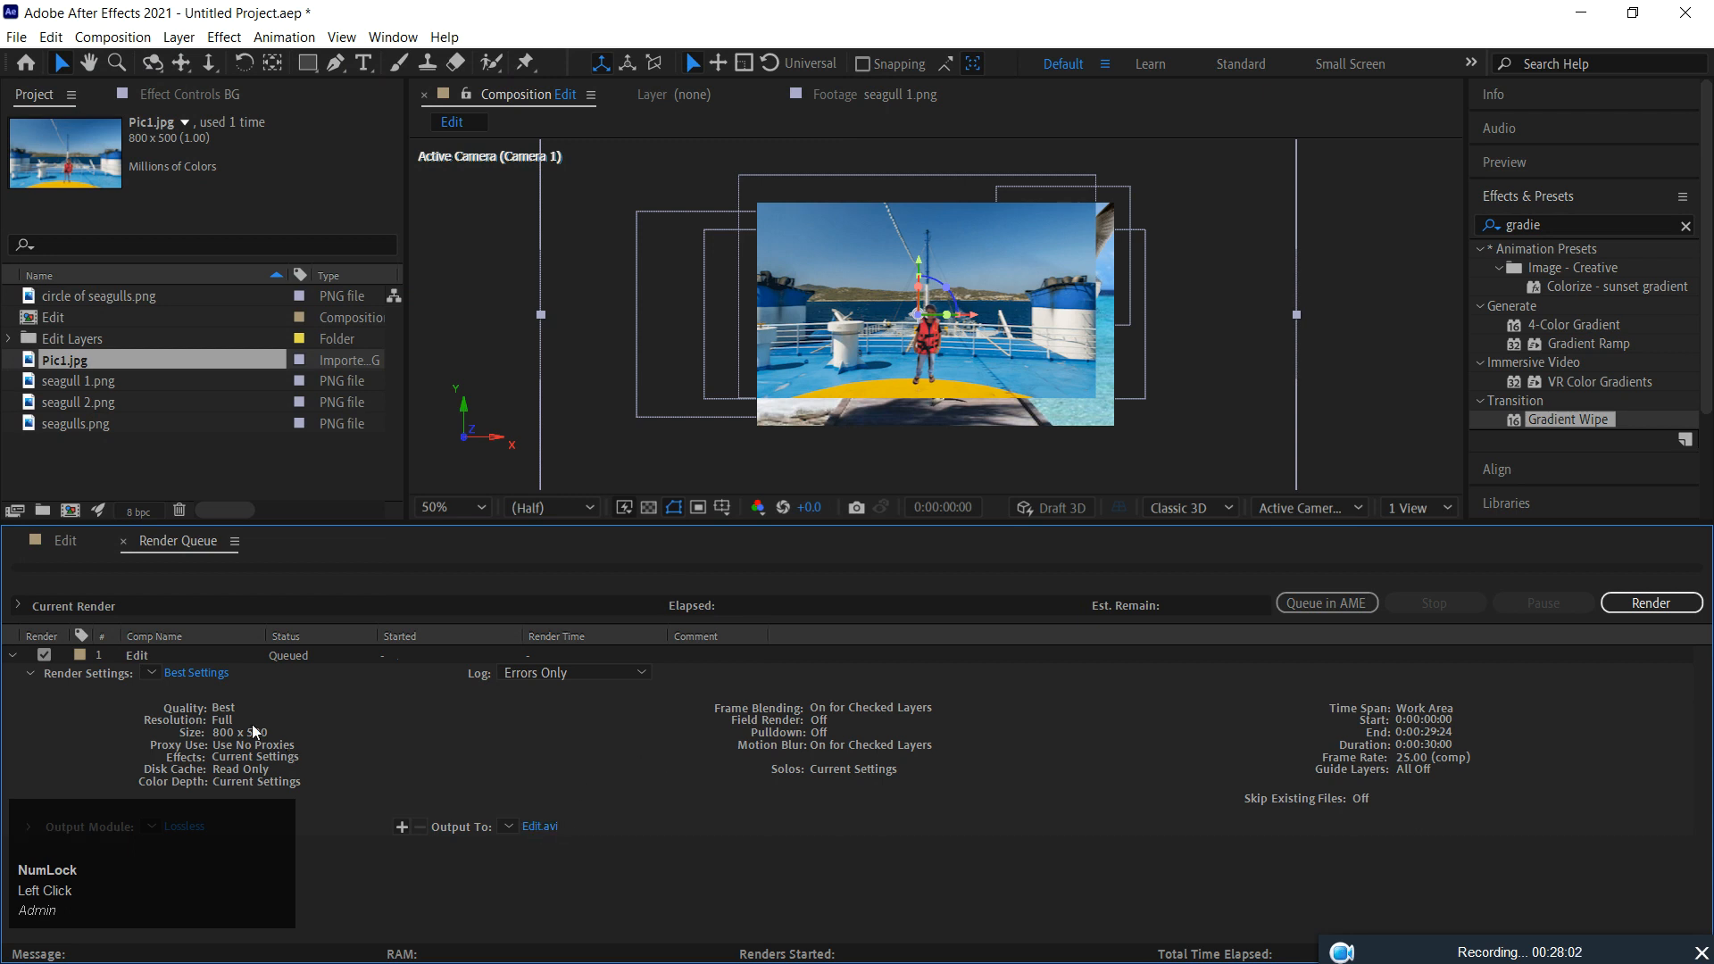
Set a custom render time span for the Edit composition with its end at 0:00:15:00
click(211, 677)
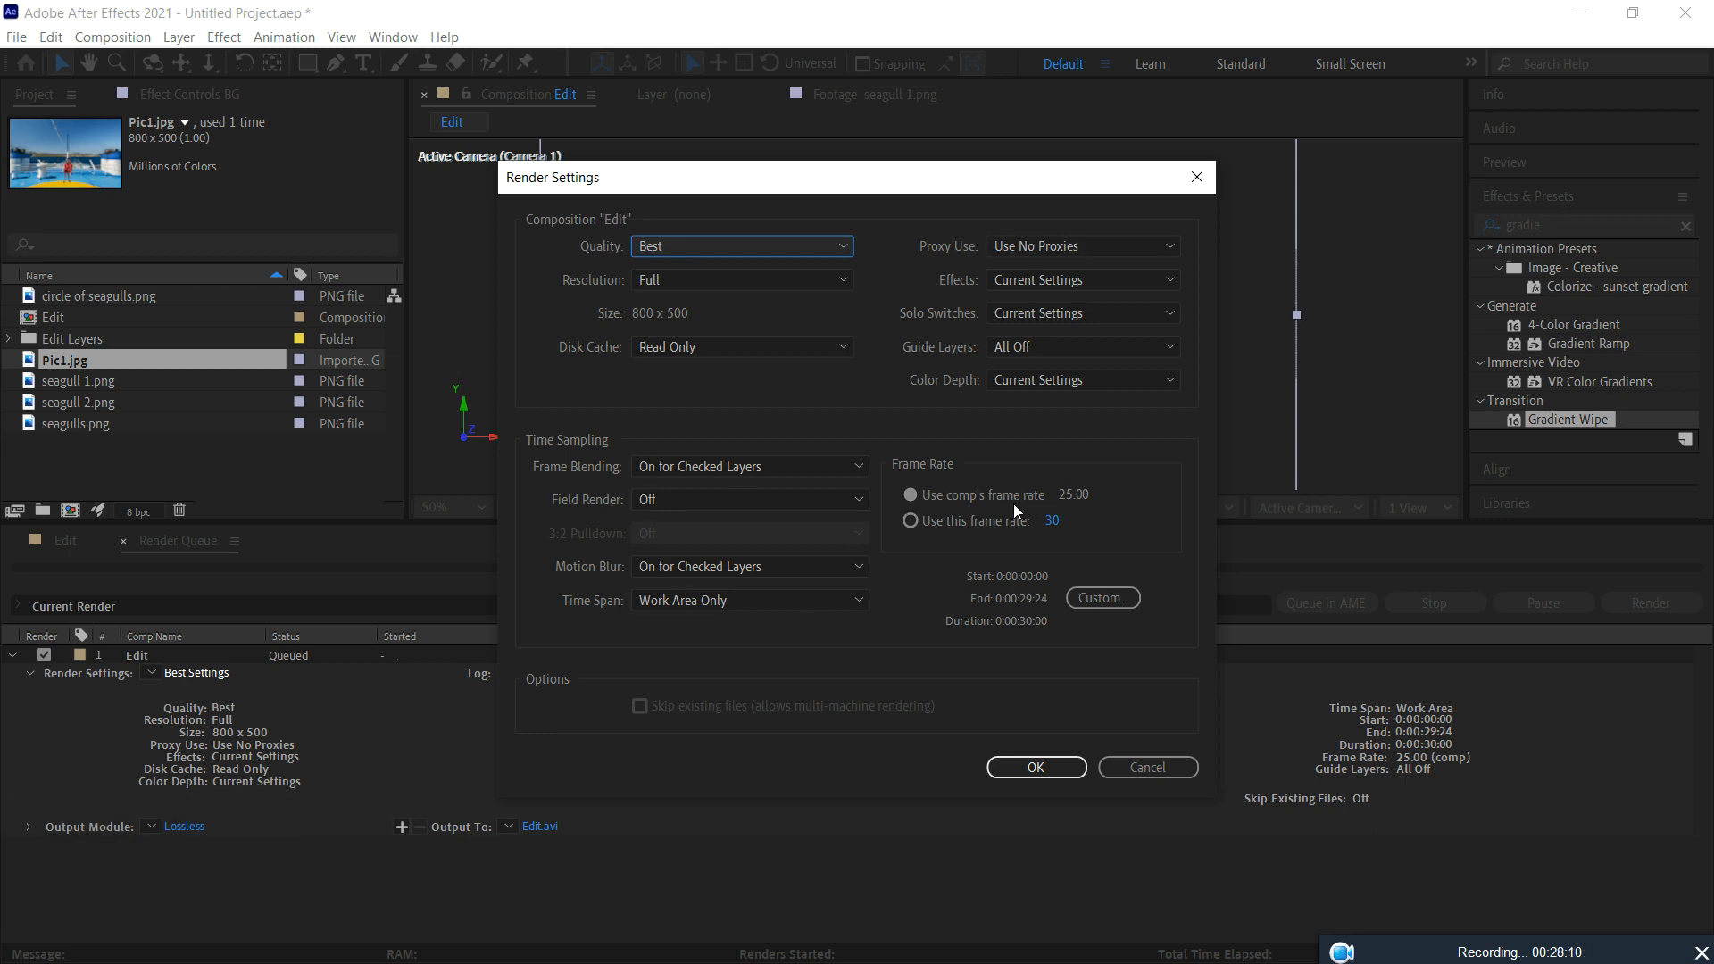
click(1087, 600)
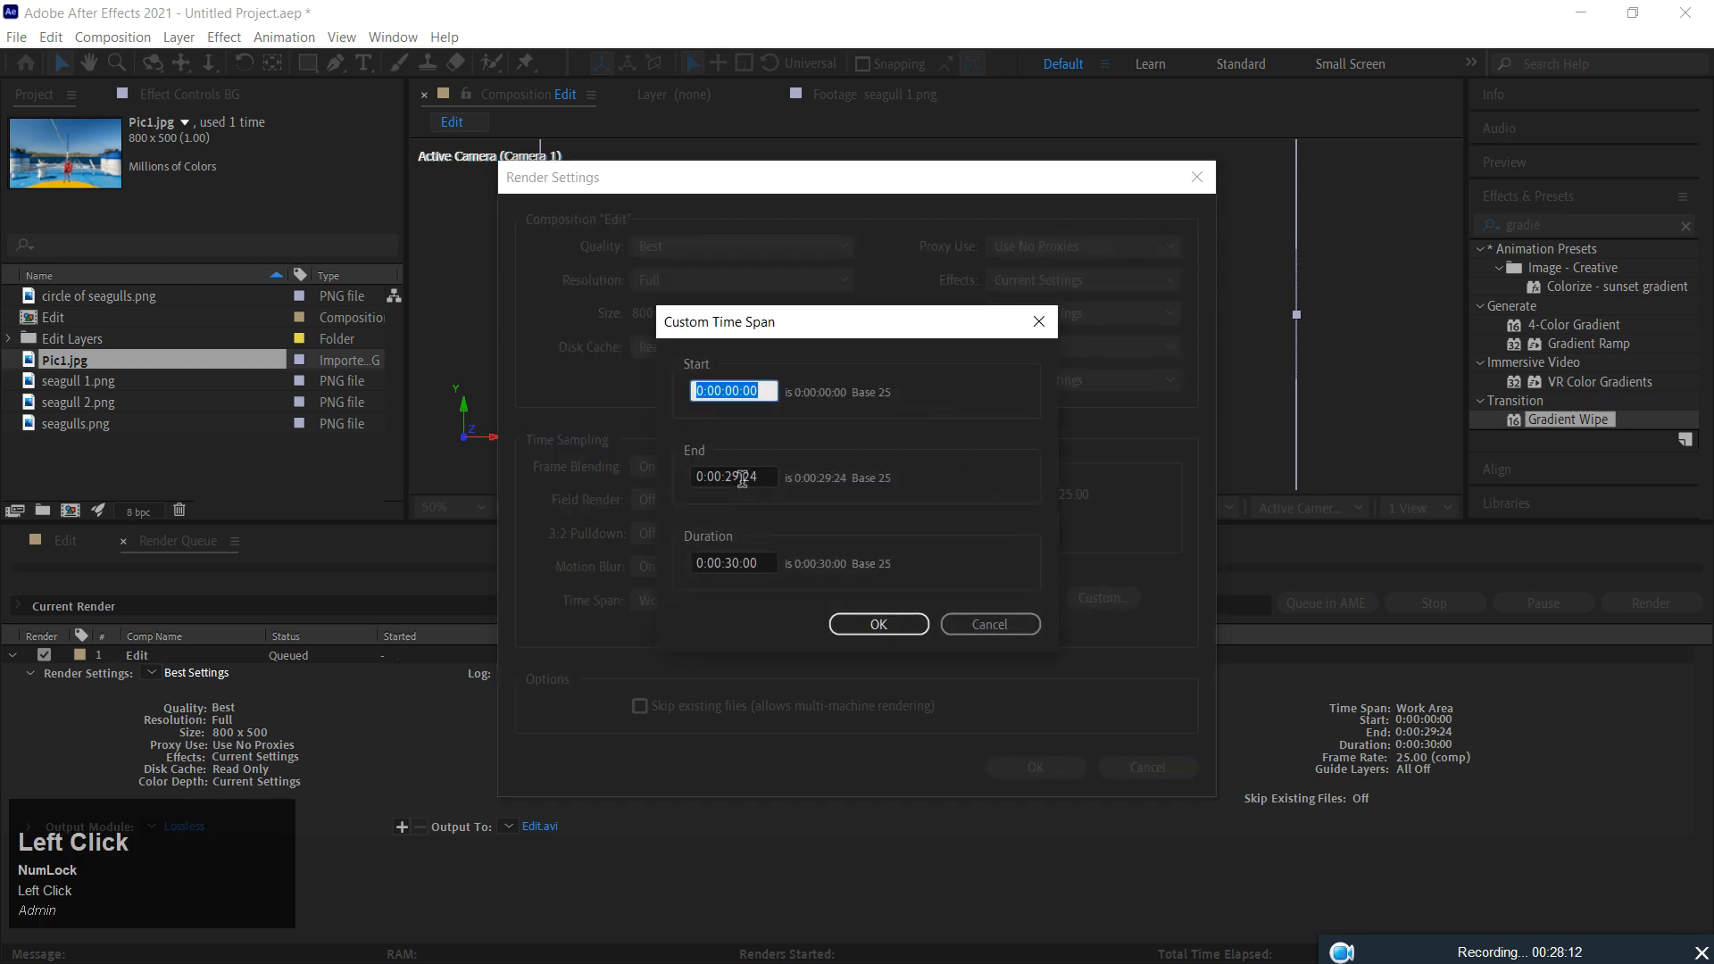
drag(726, 476, 739, 476)
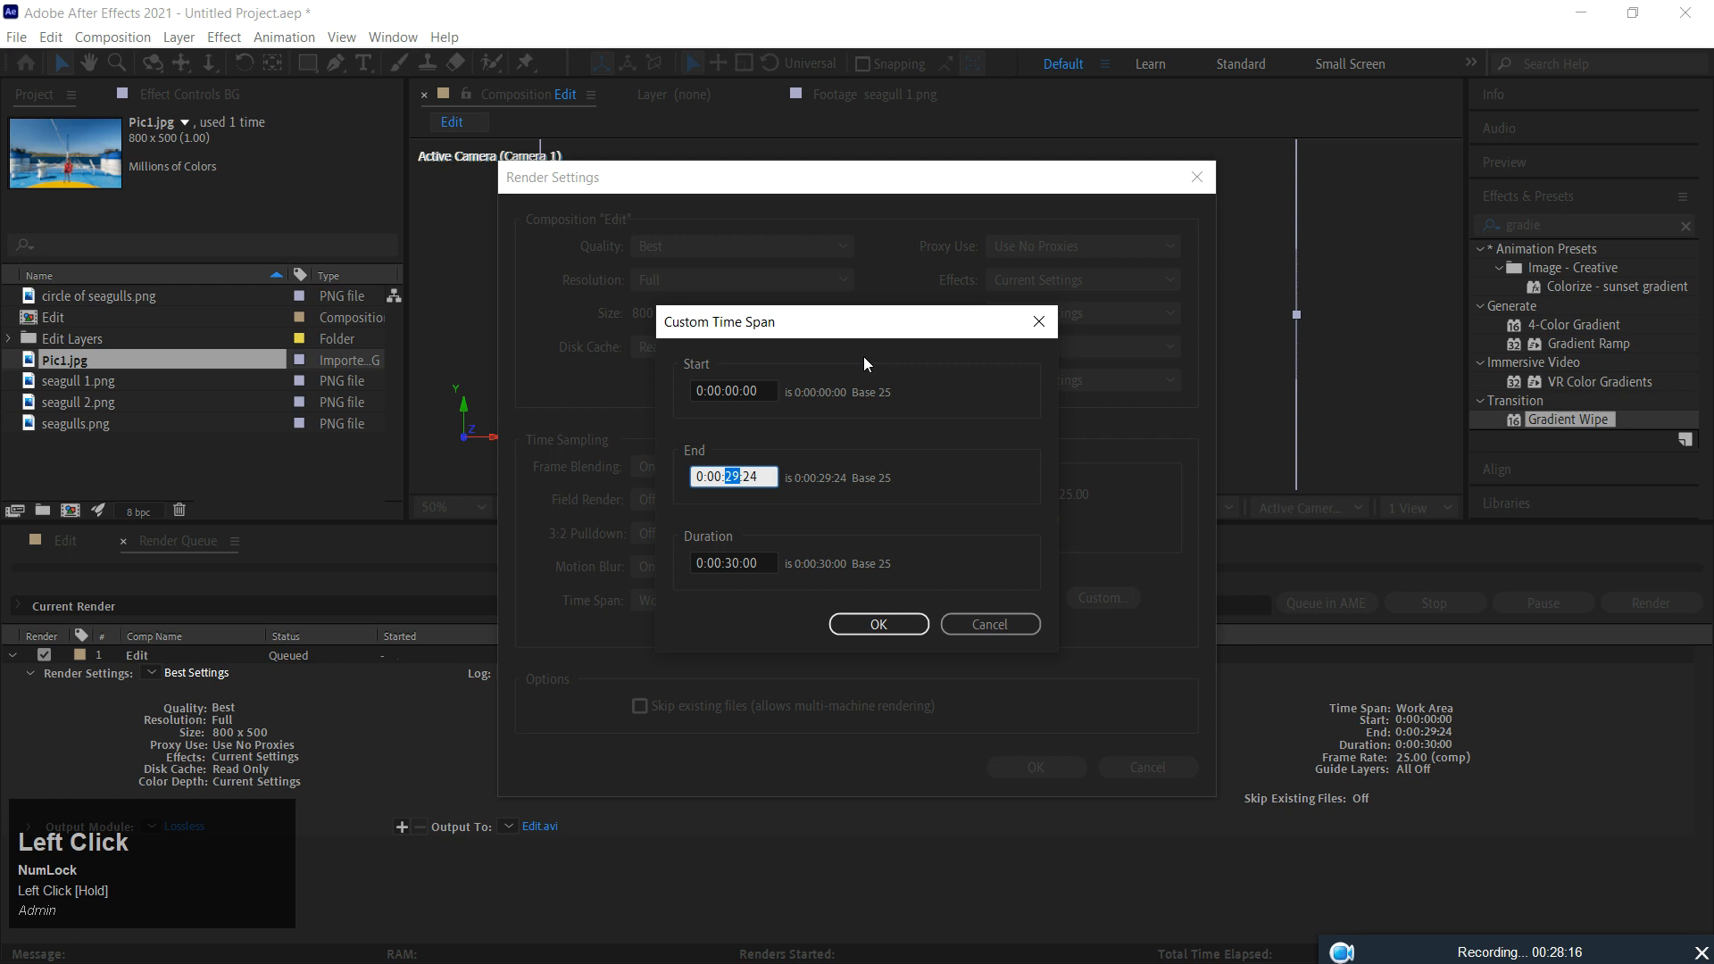
text(15)
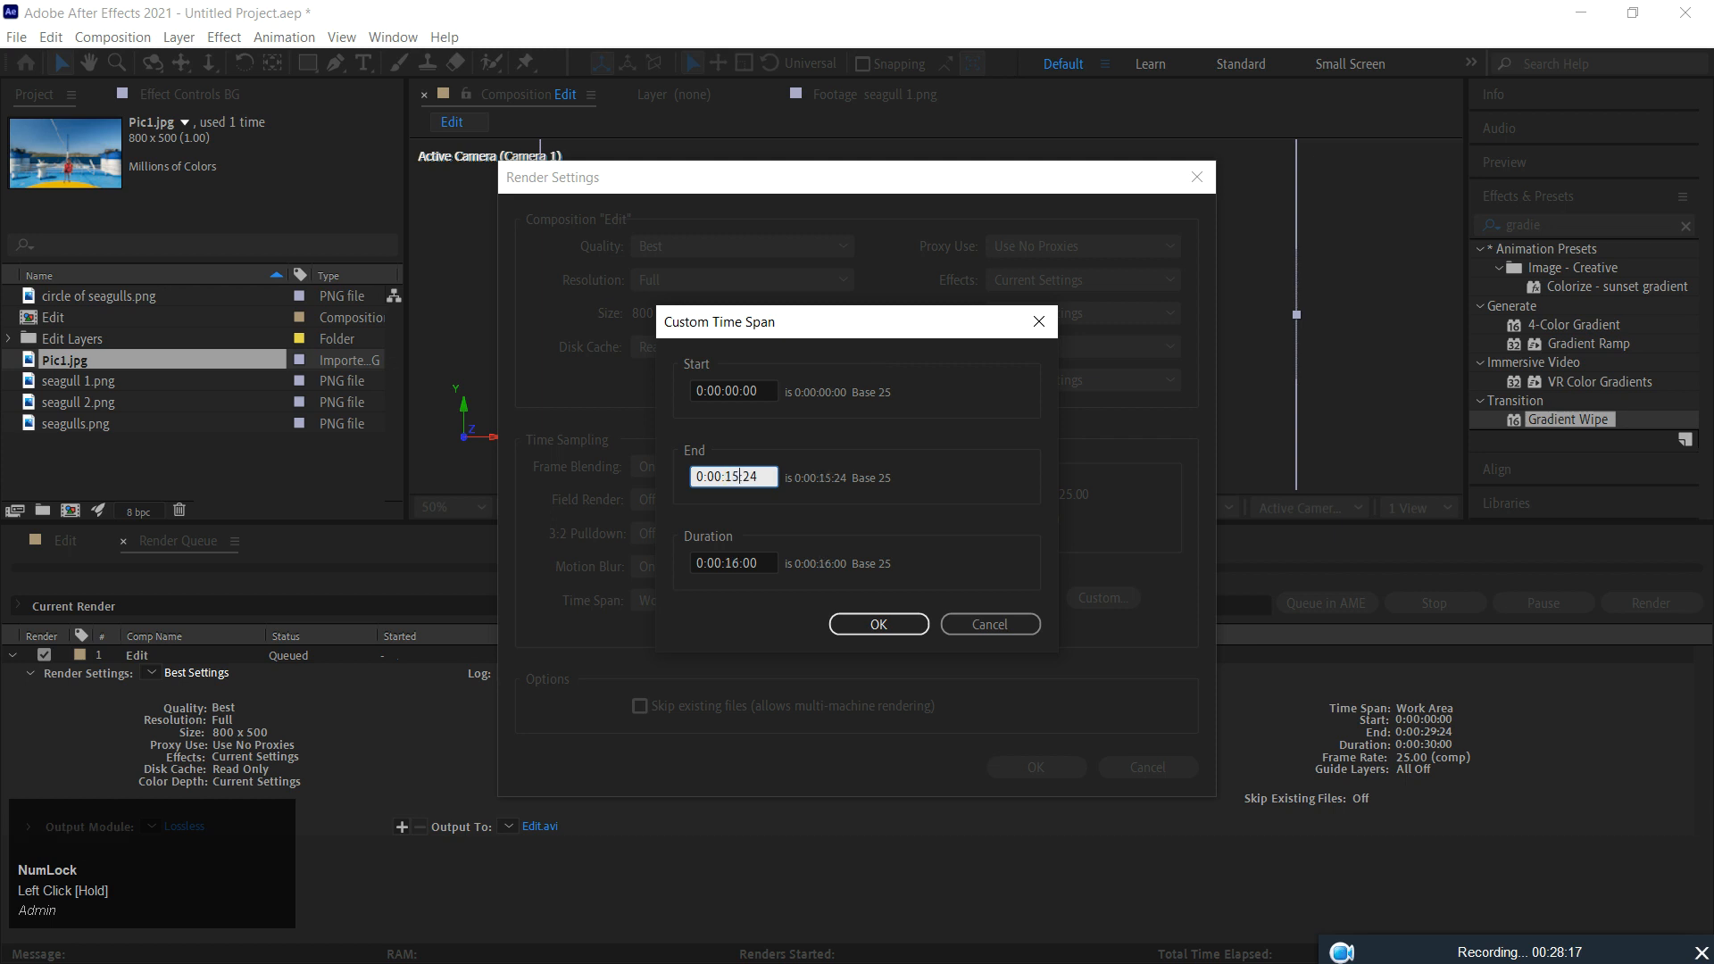
click(766, 473)
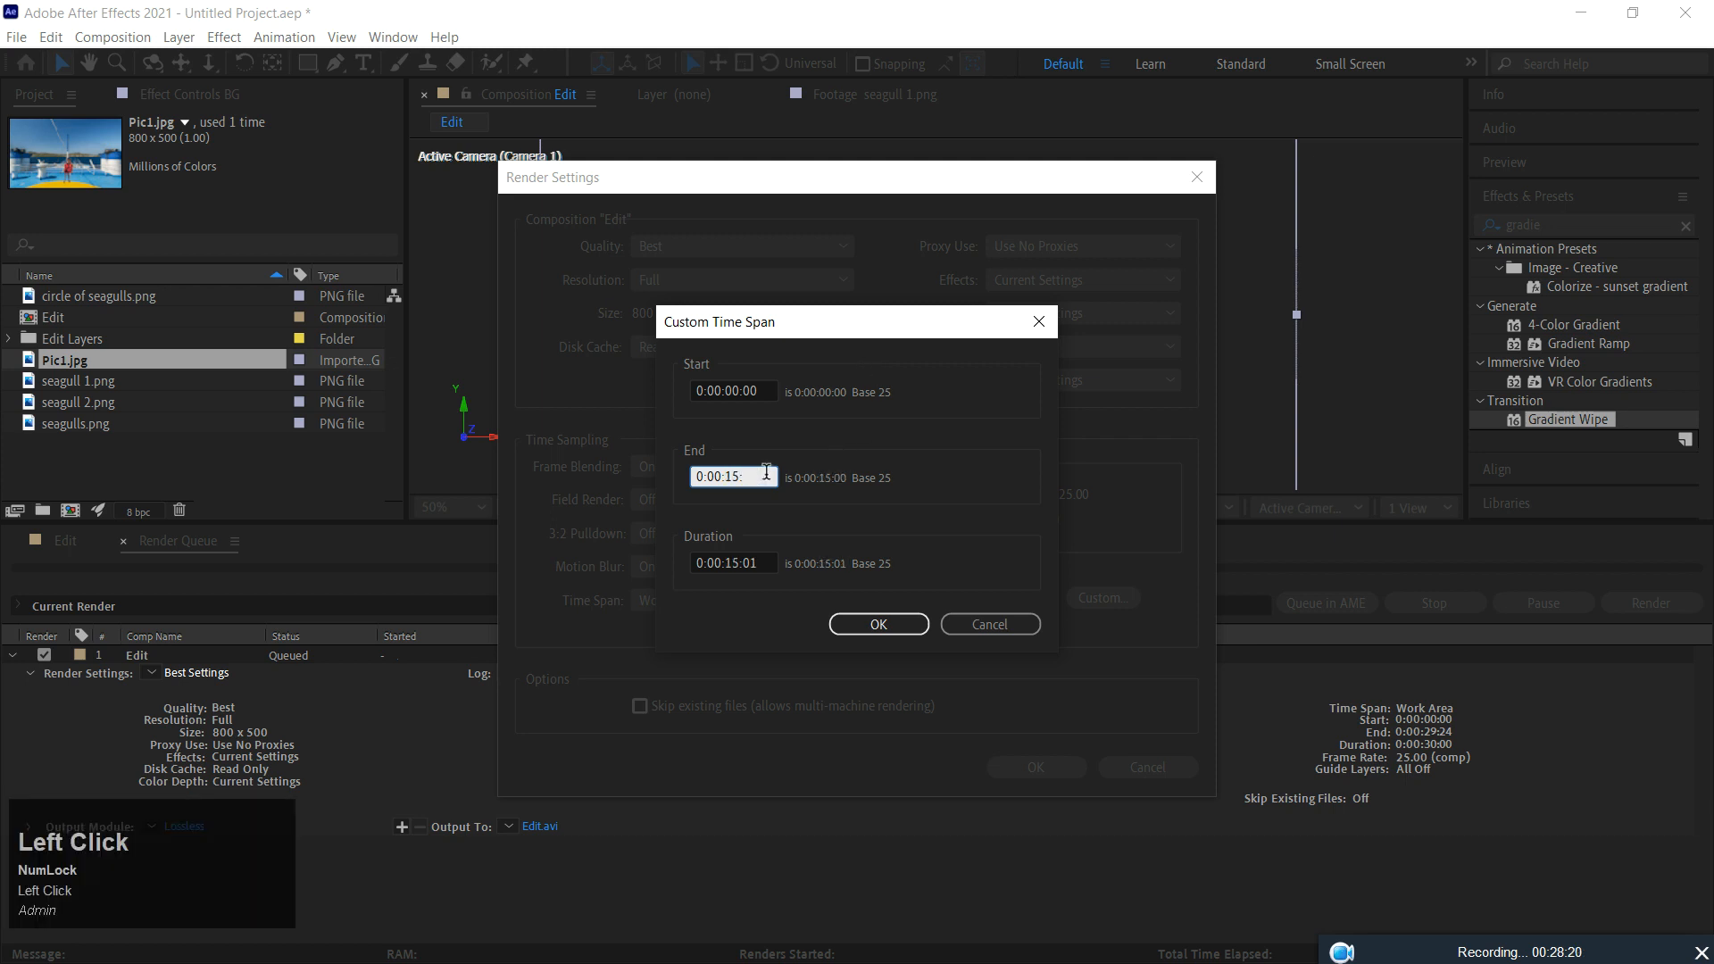
click(896, 629)
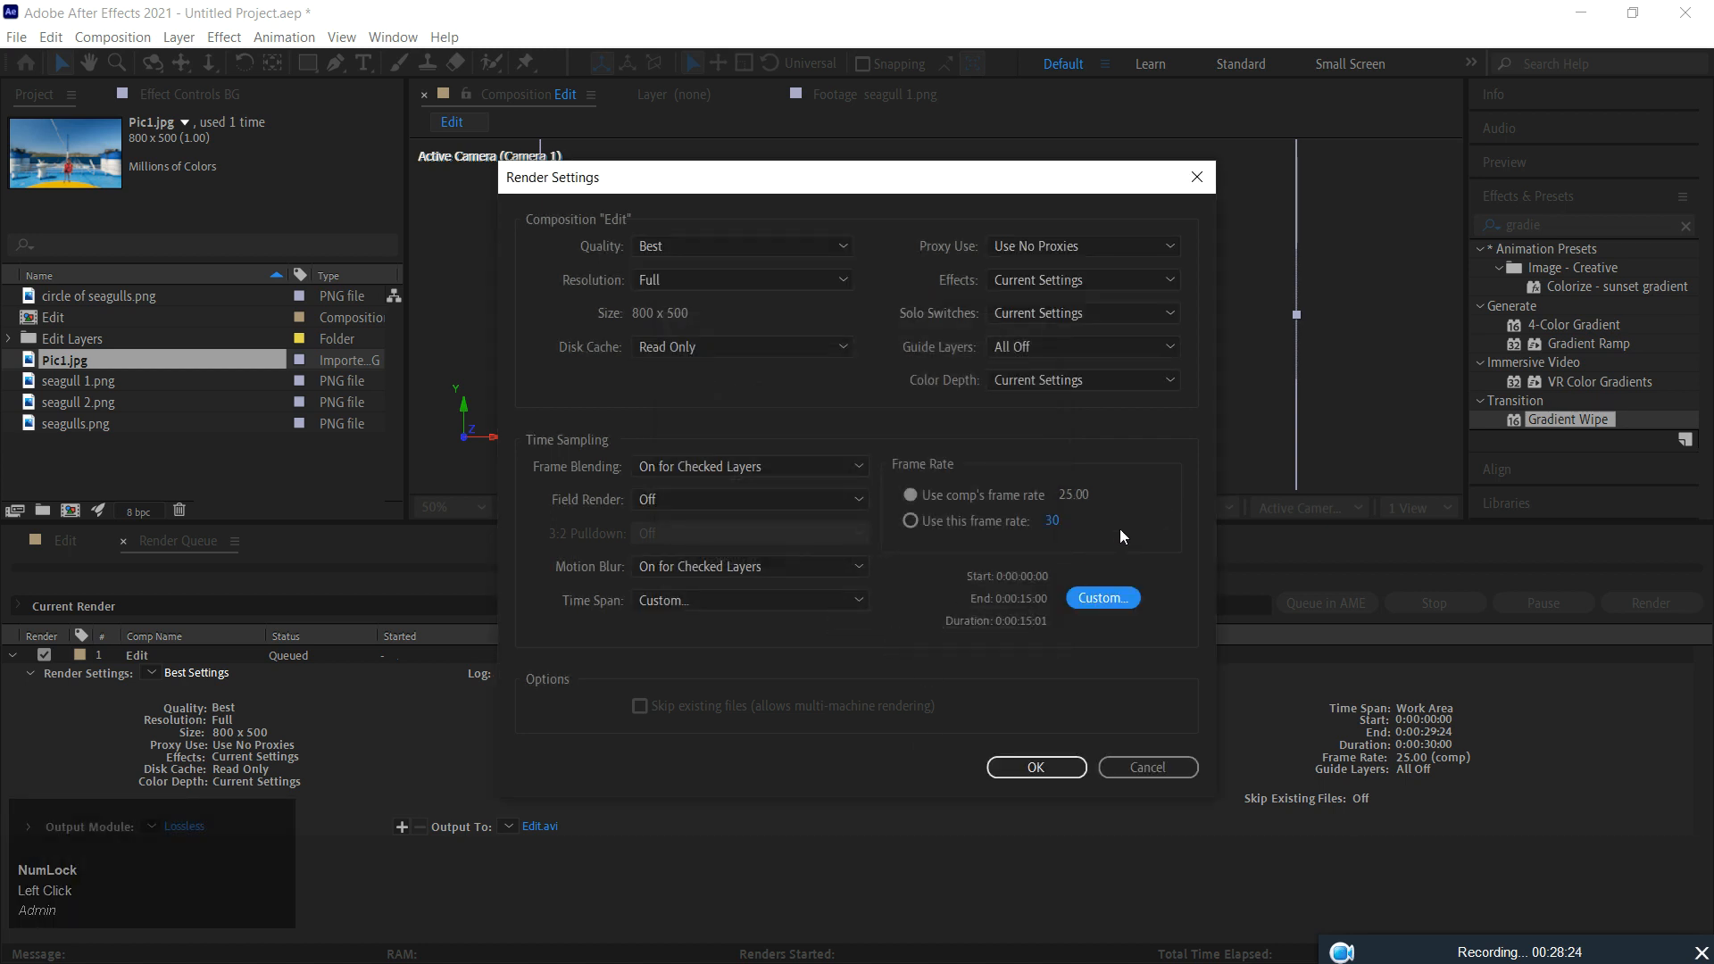
click(1035, 766)
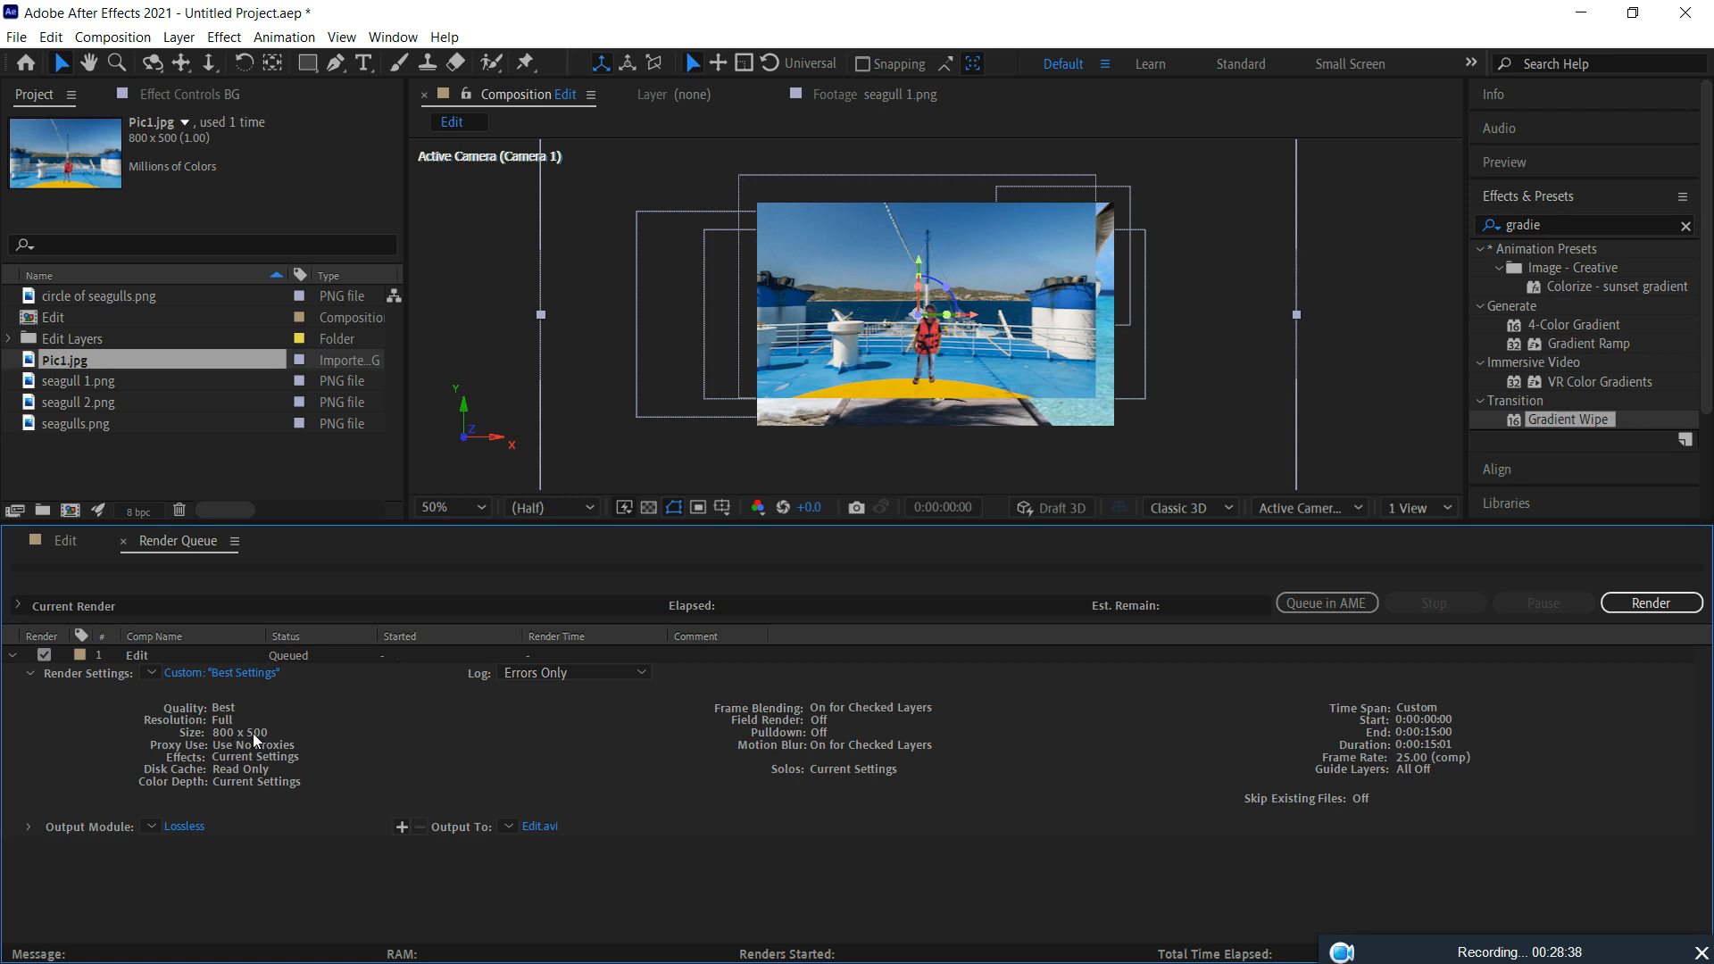
Recheck and accept the render settings, and render the Edit composition
click(240, 675)
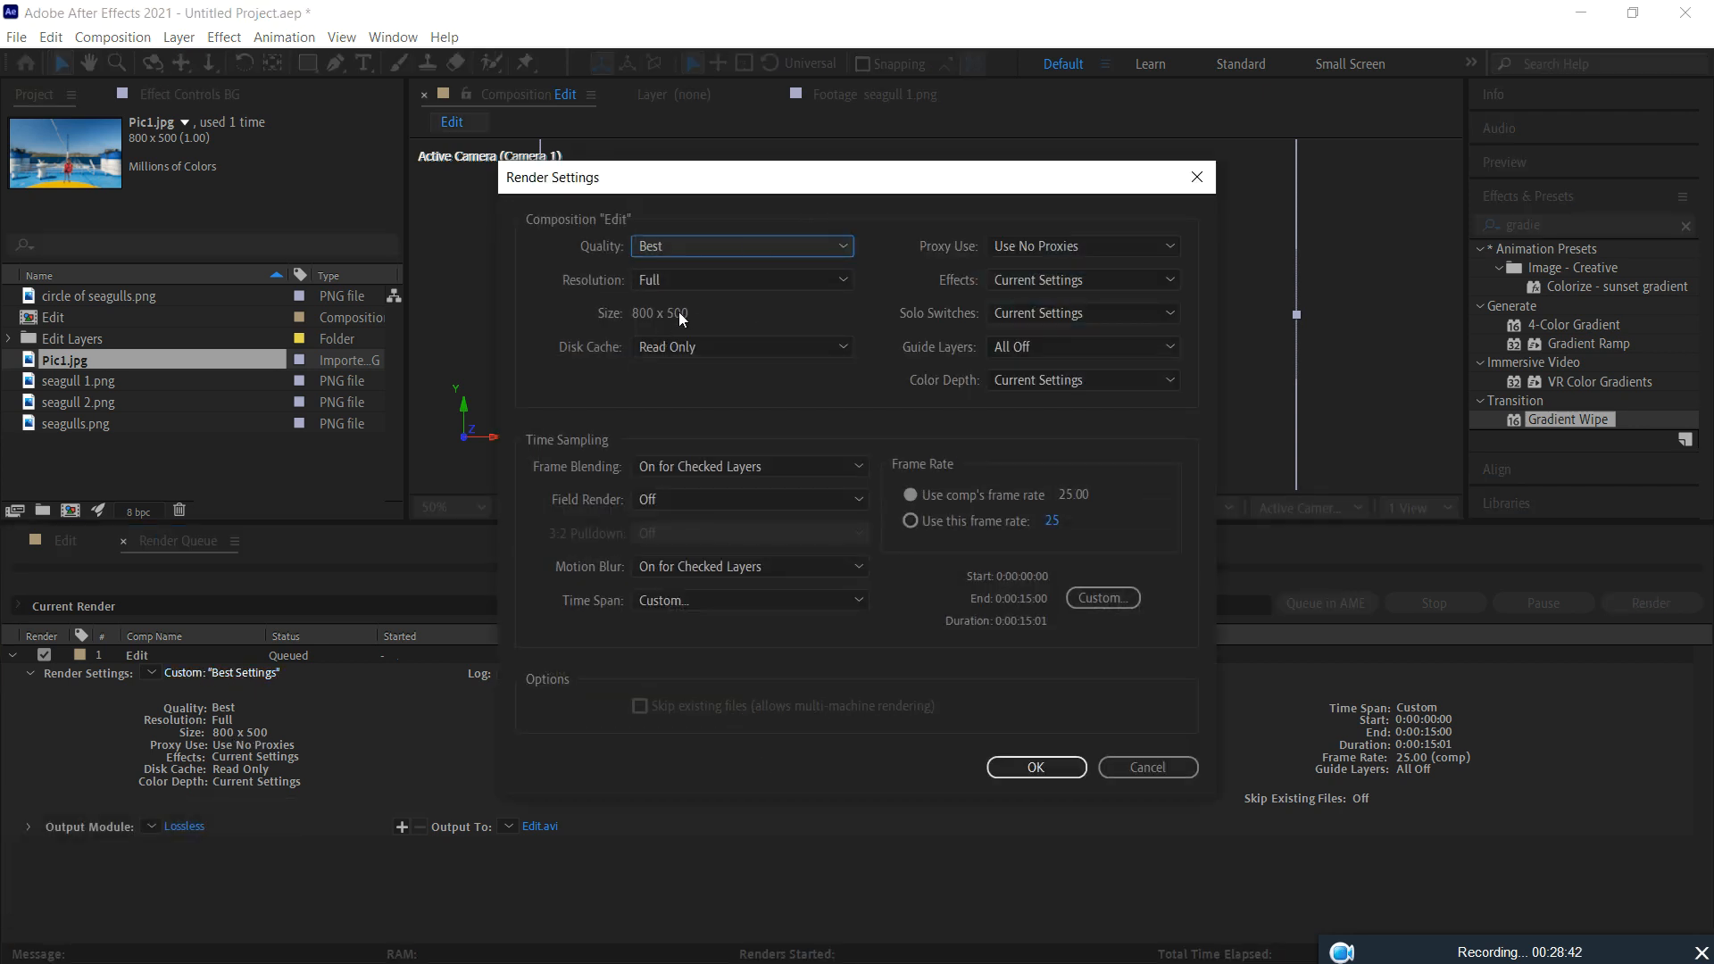
click(1036, 768)
click(1662, 613)
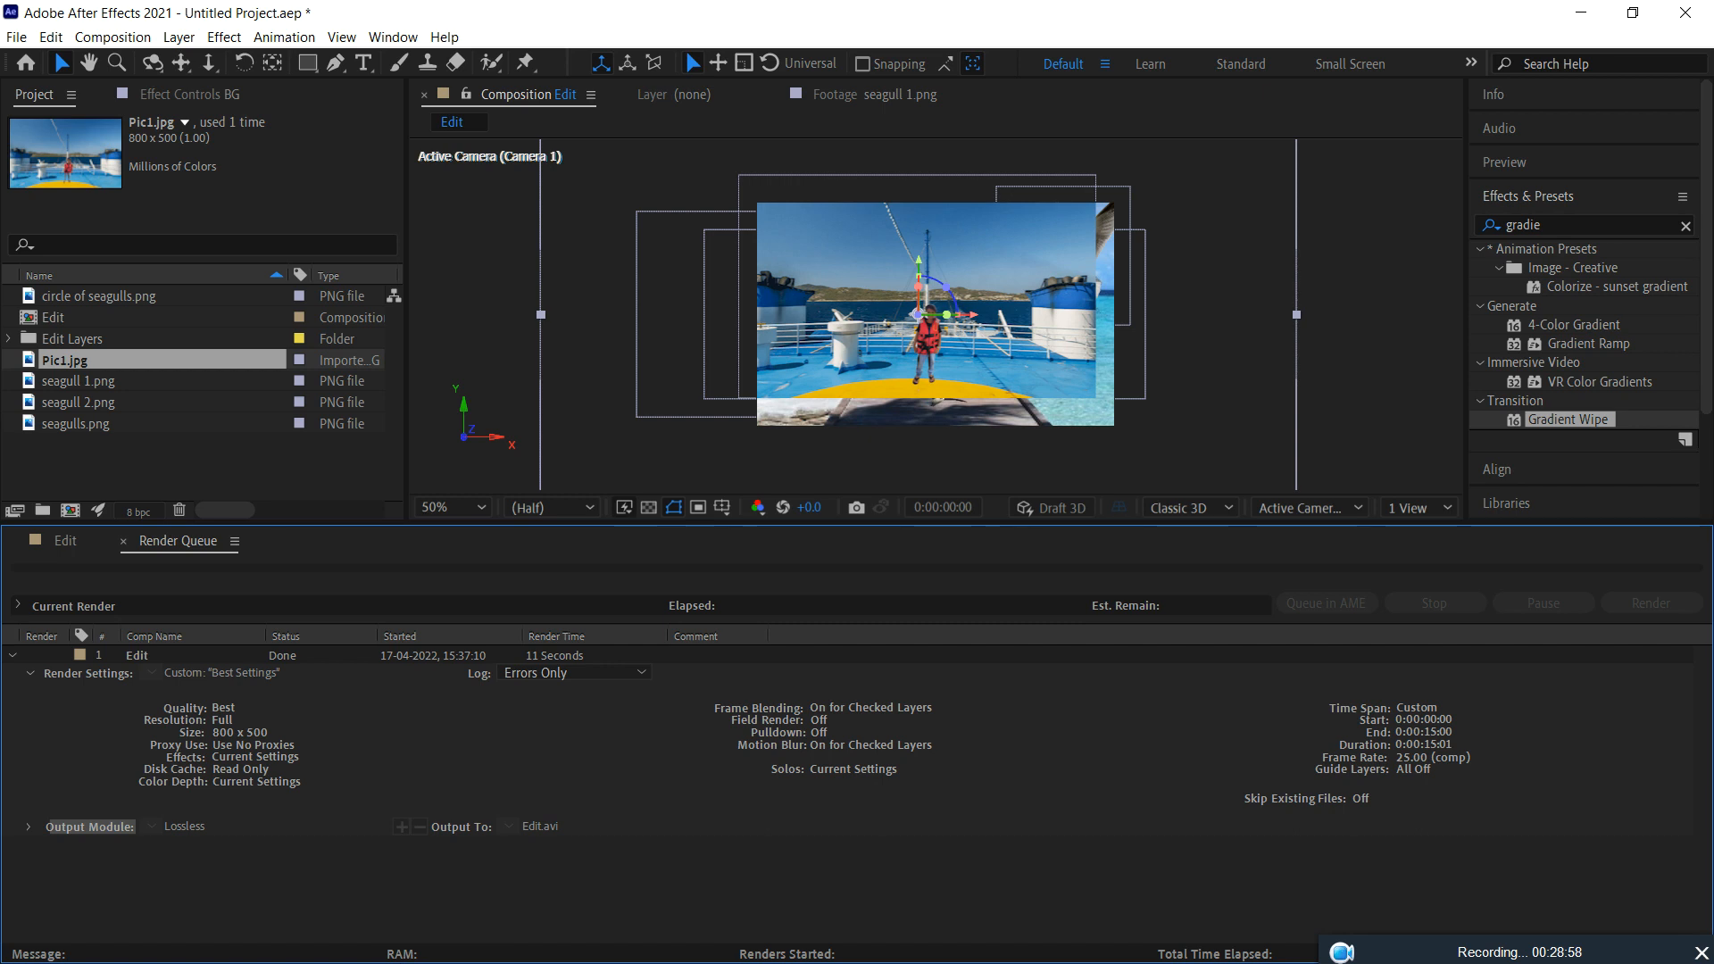
Switch to File Explorer, go up to the Photo Edit_Effects folder and play the rendered Edit.avi
key(alt+Tab)
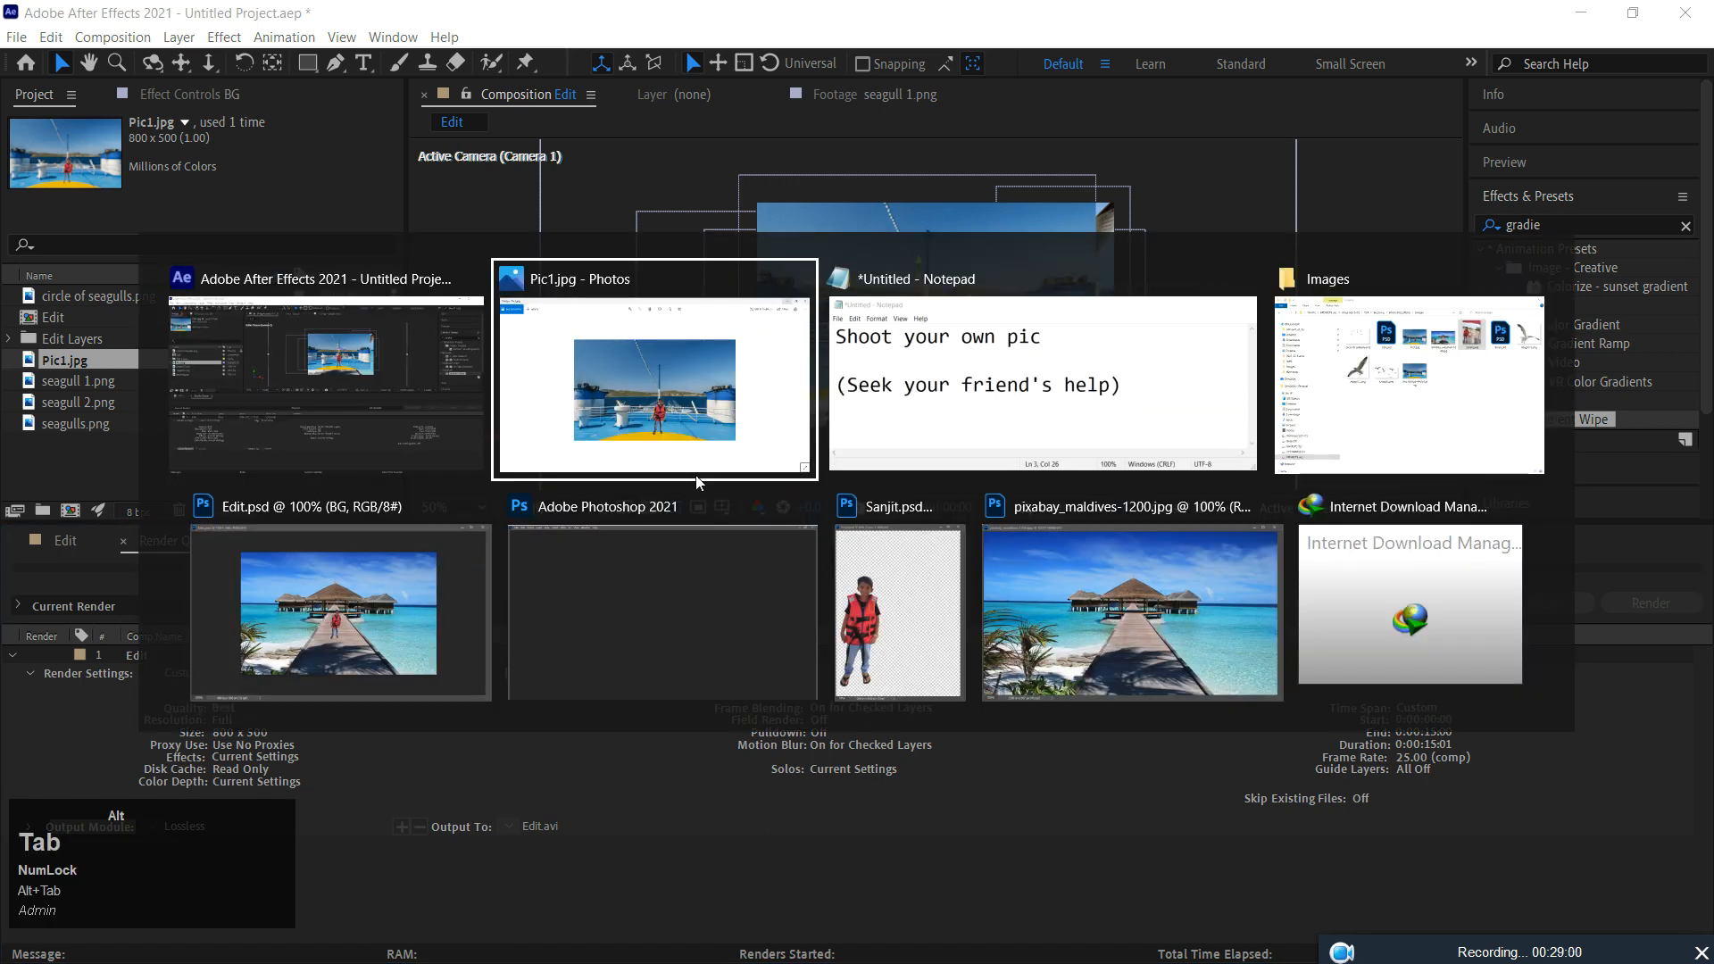
click(1367, 334)
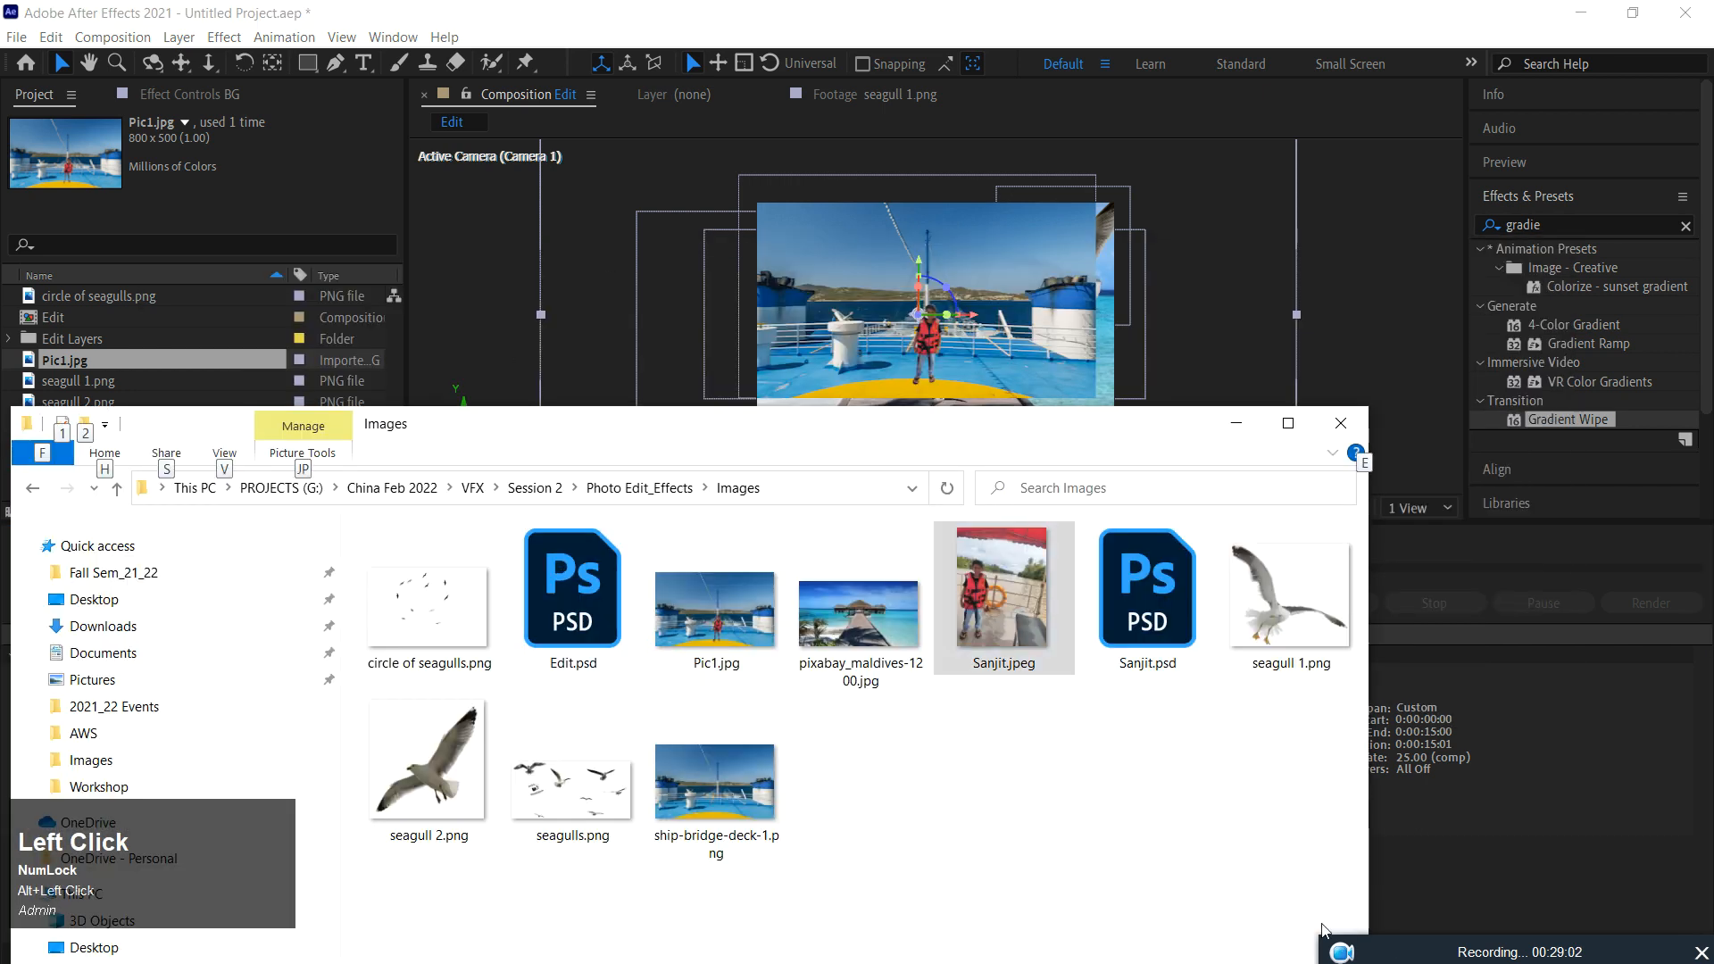
click(604, 490)
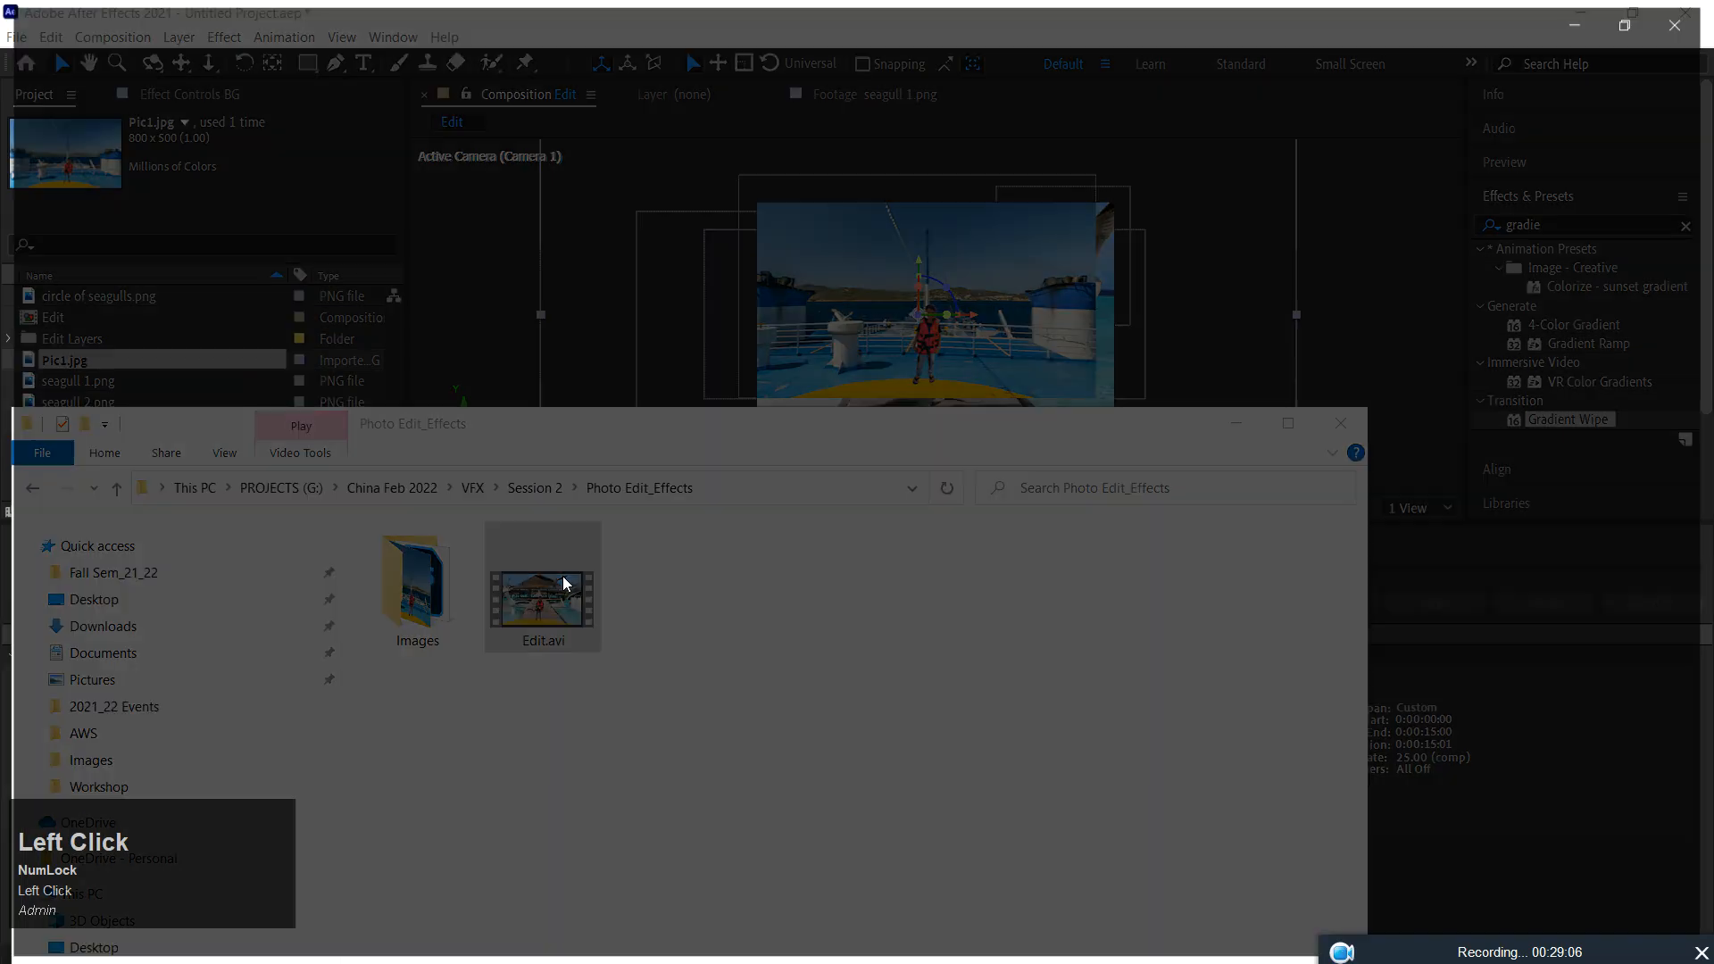
double_click(543, 598)
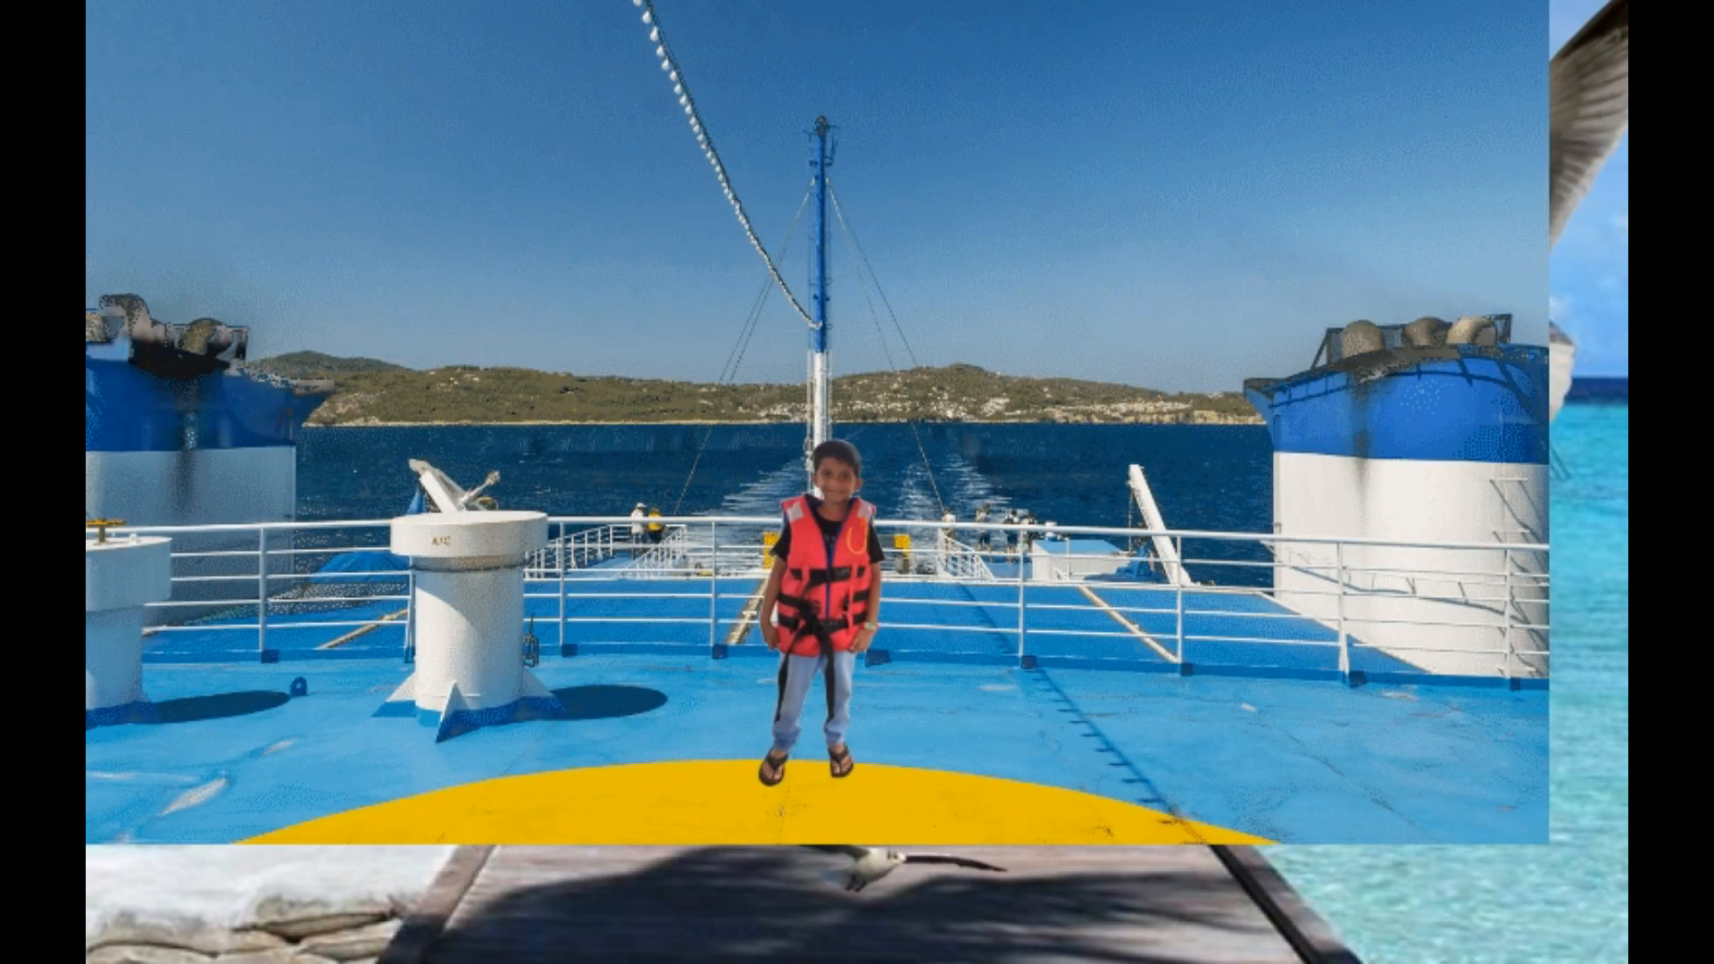
Scrub the rendered Edit.avi back to check the gradient wipe, and close the video player
mouse_move(119, 942)
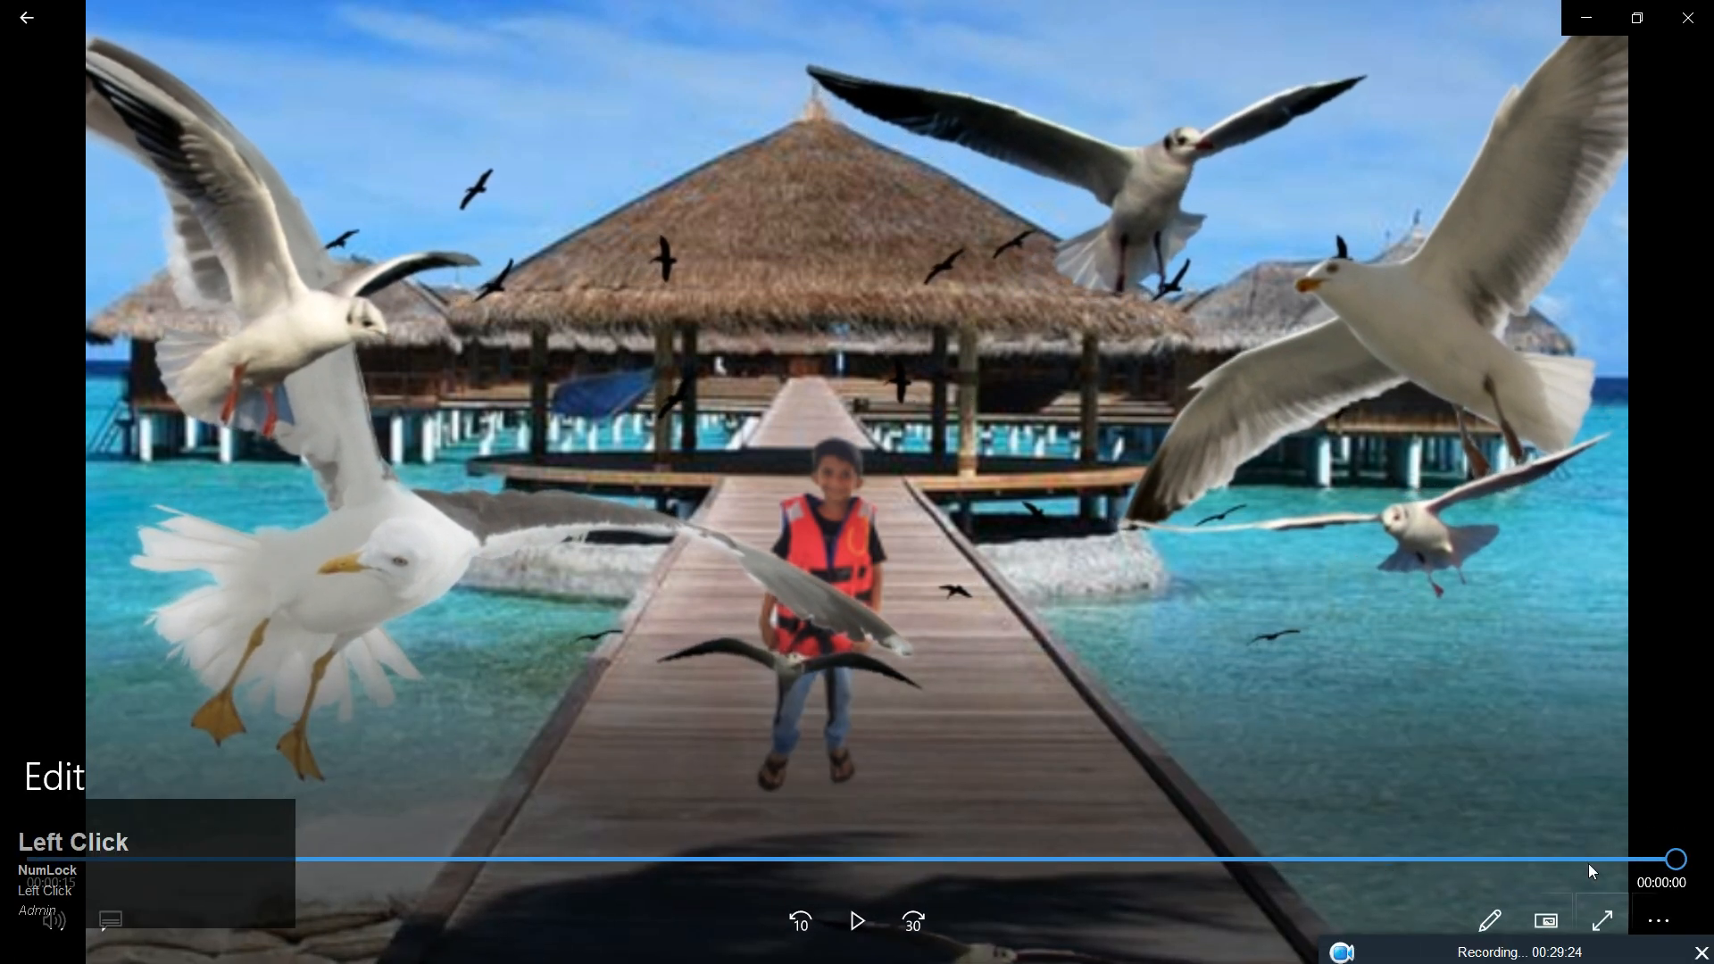
drag(1687, 869, 648, 871)
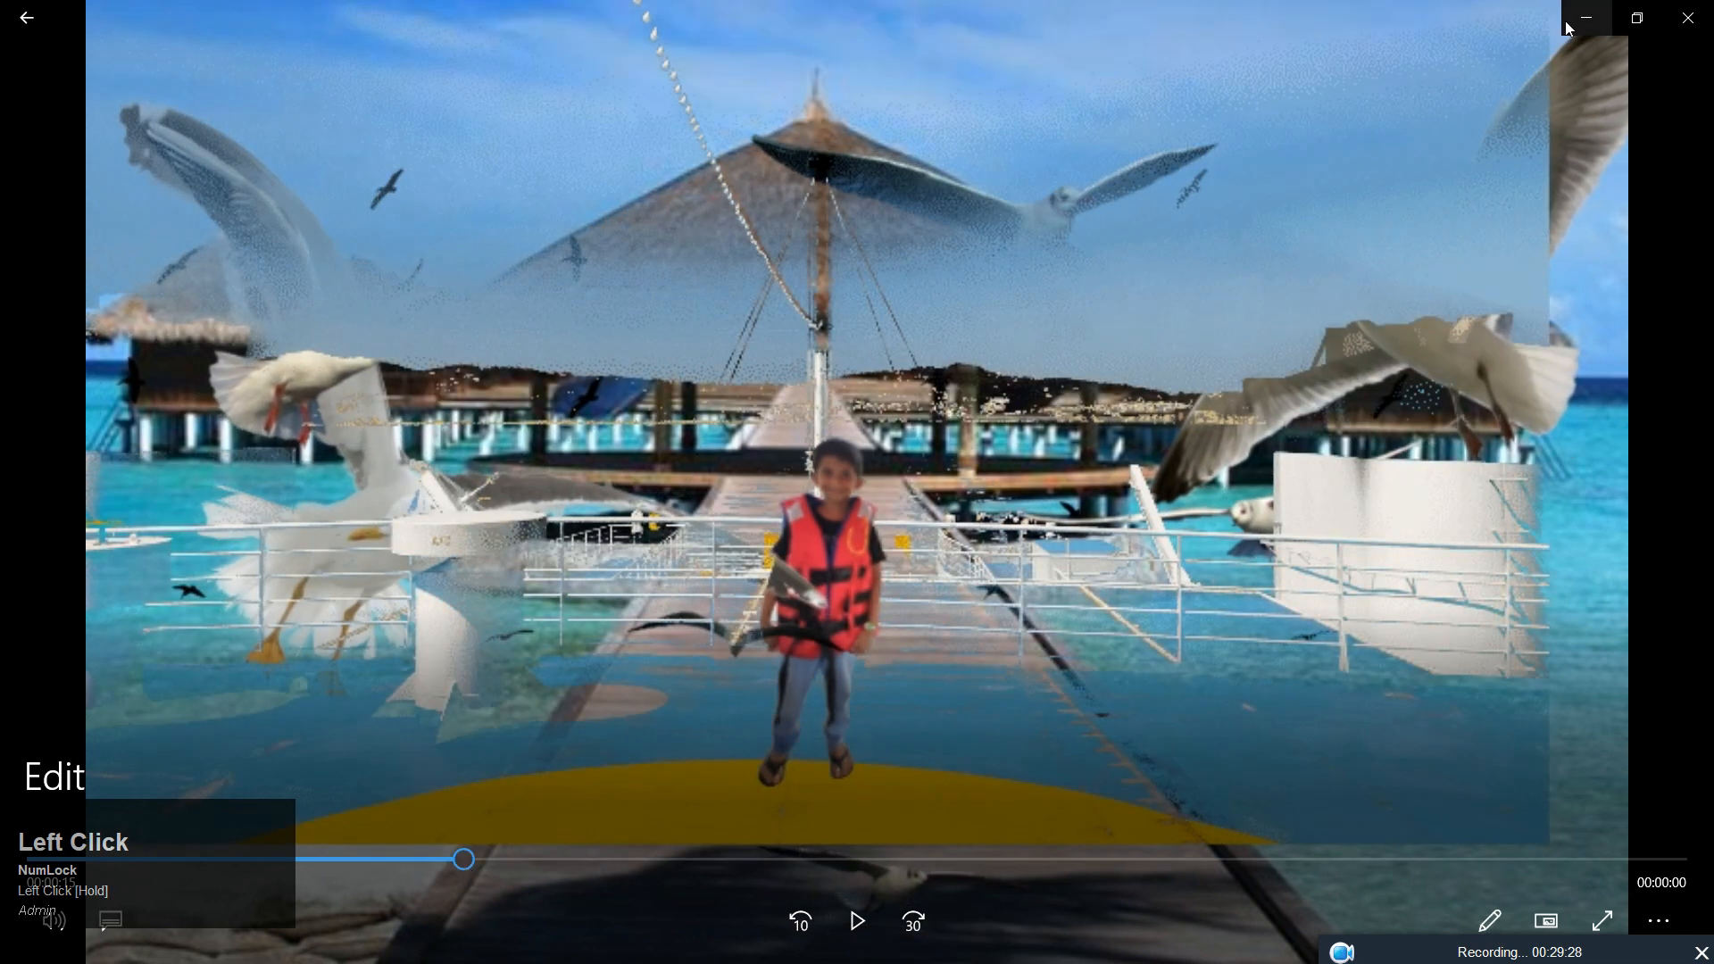
click(1687, 18)
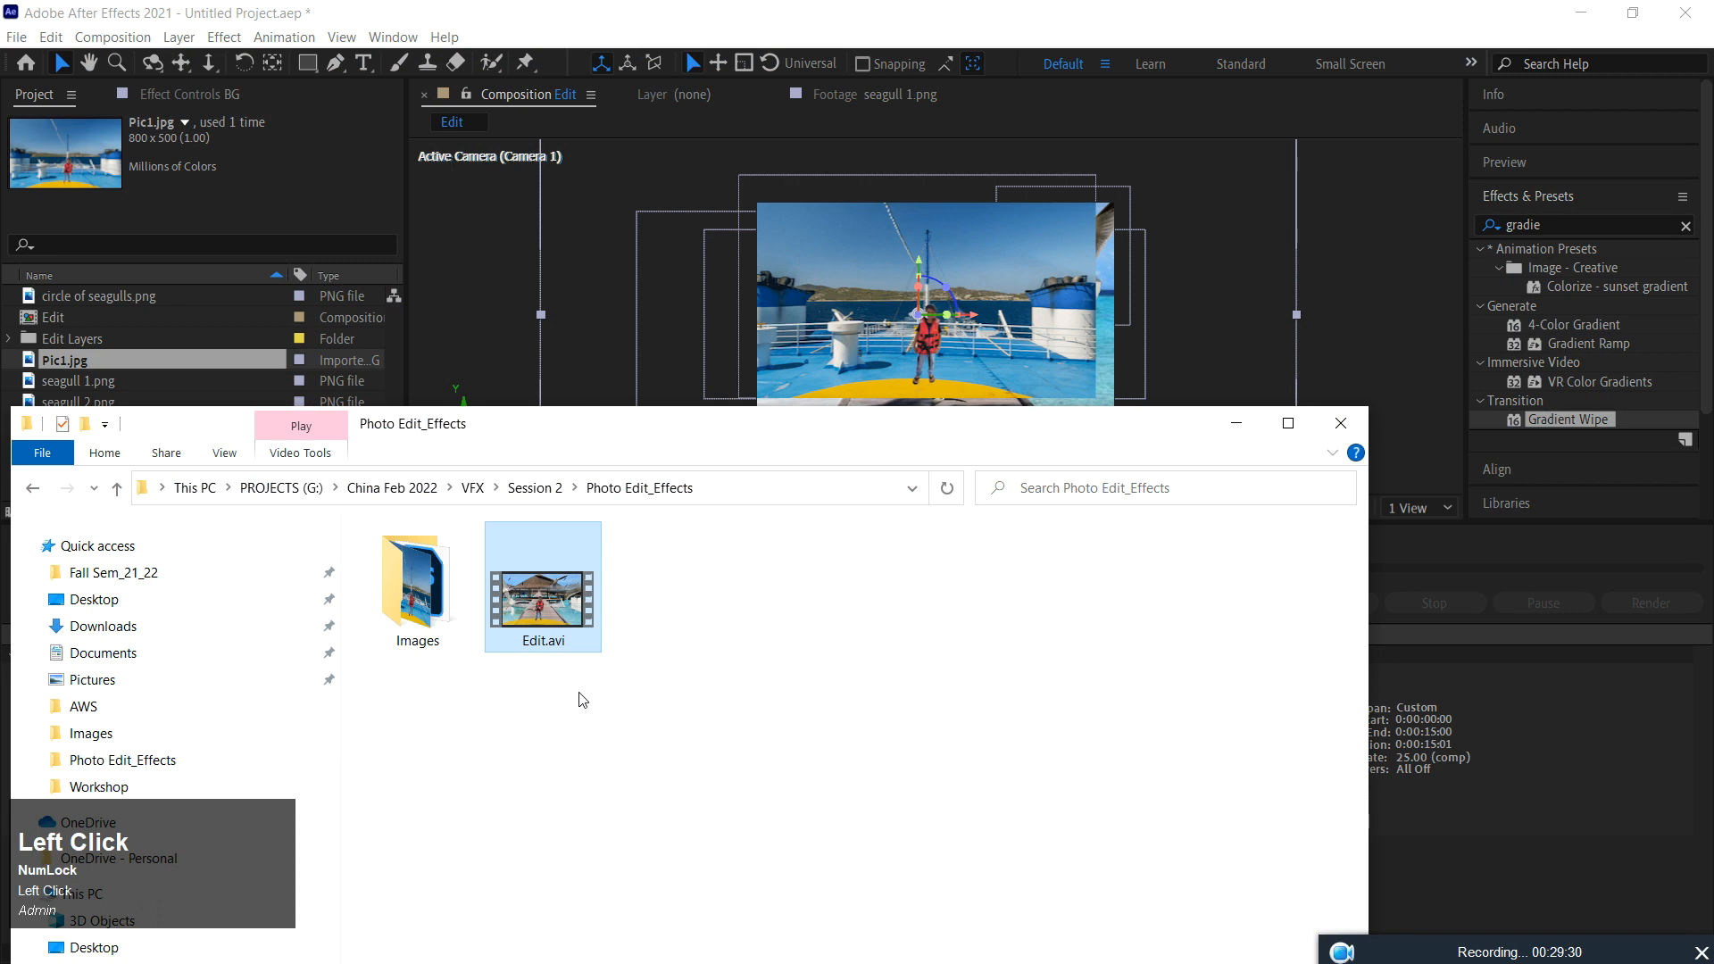
Switch to pixabay_maldives-1200.jpg in Photoshop, maximize its window and bring up the Layers panel
key(alt+Tab)
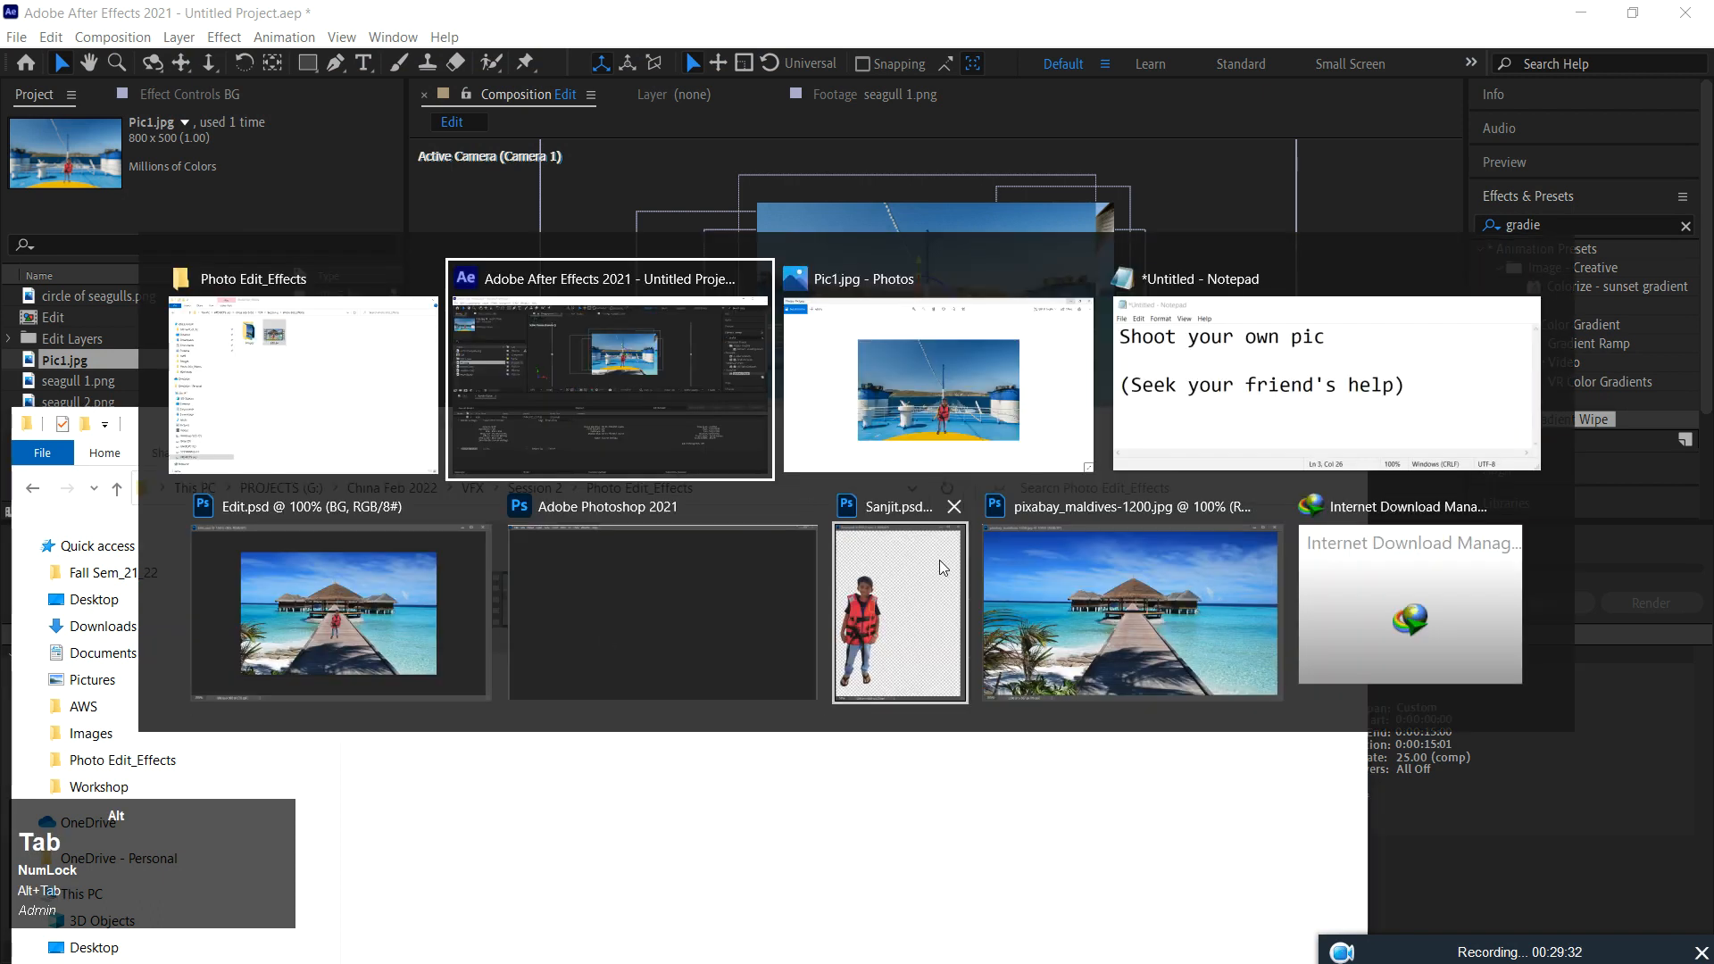
click(1077, 597)
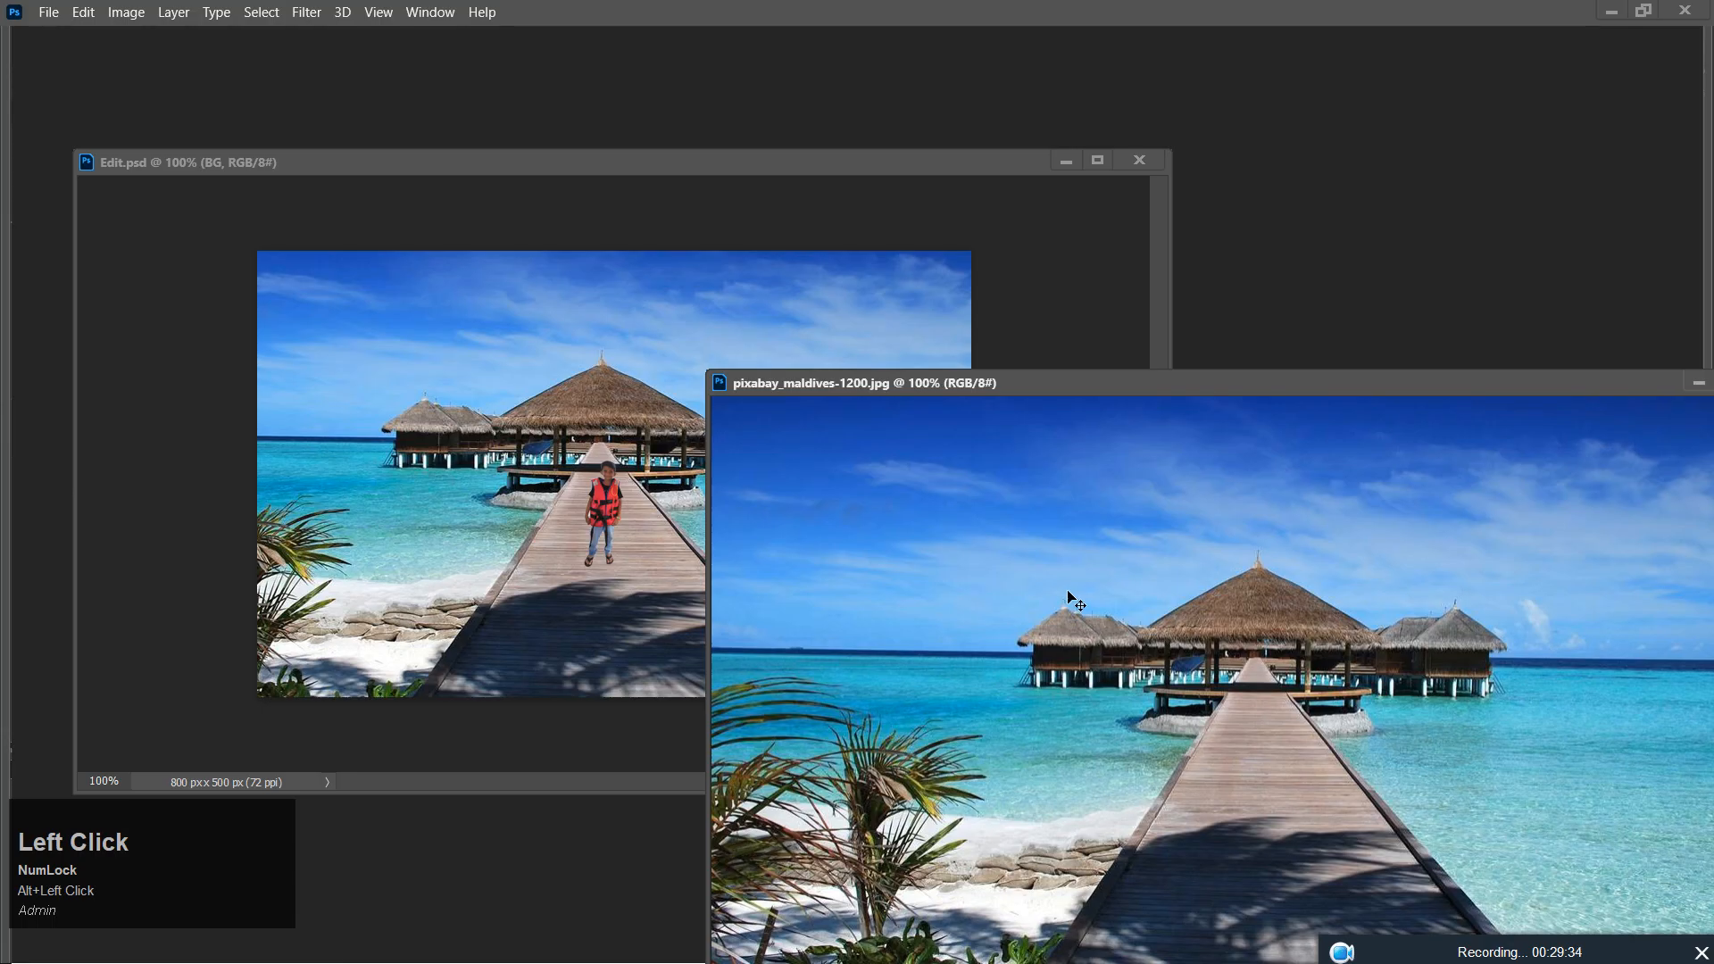
double_click(1082, 382)
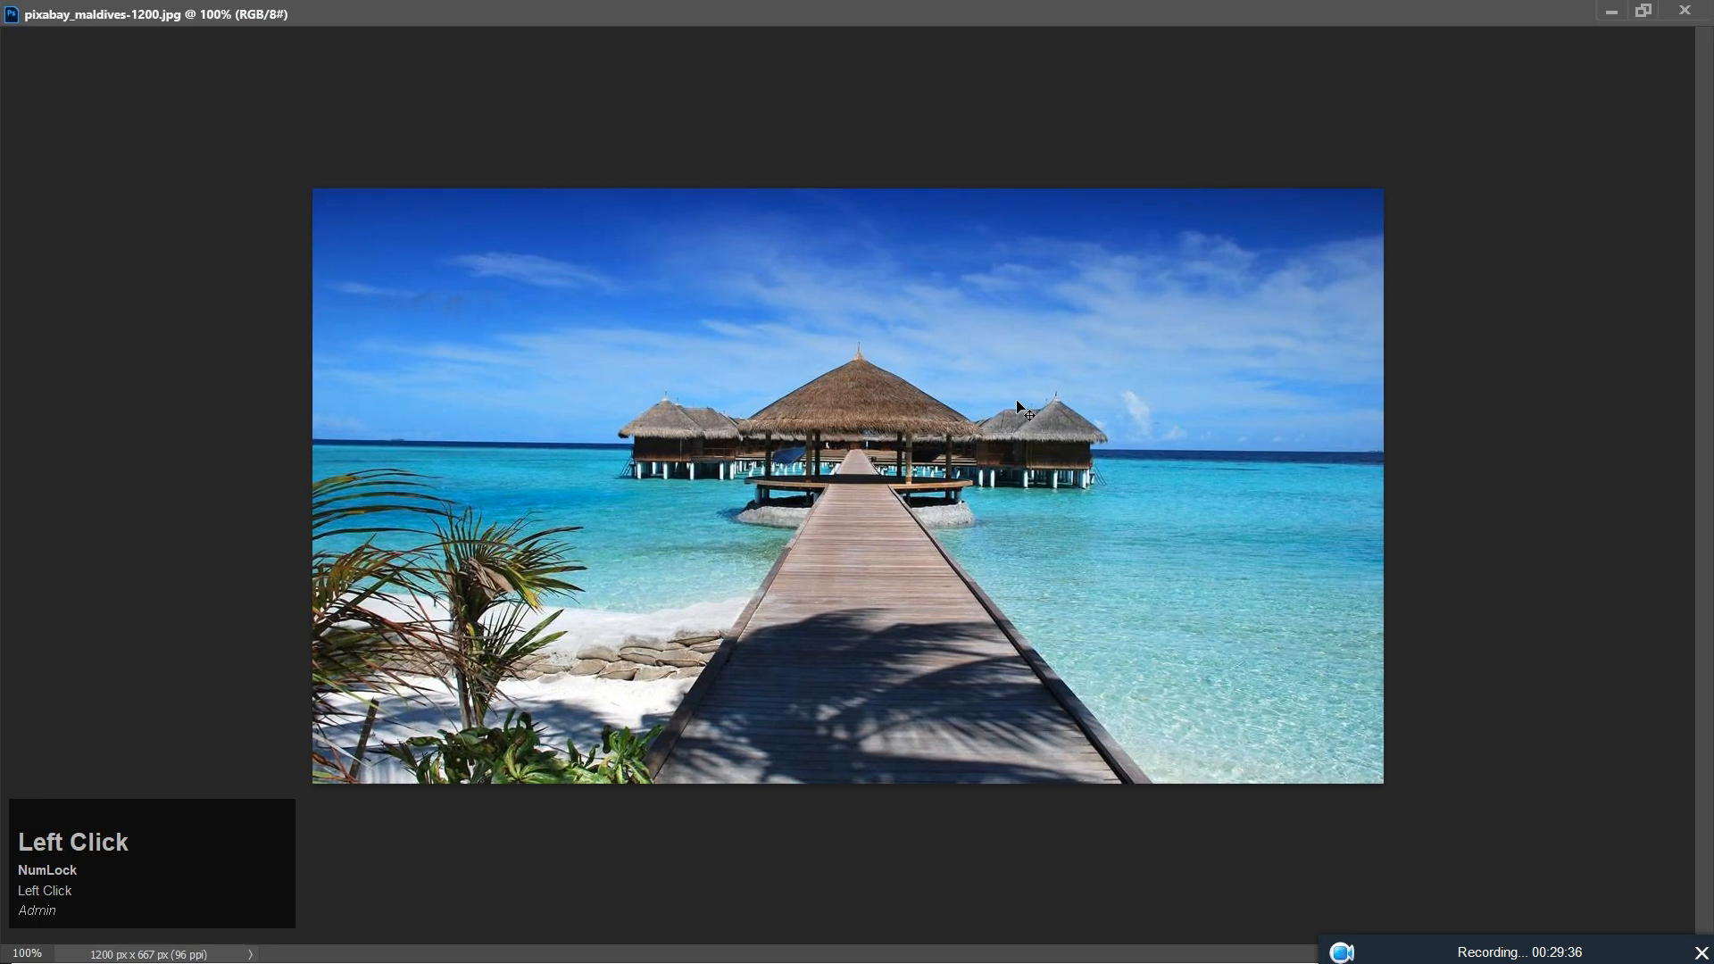
key(f)
key(f)
key(f)
key(Tab)
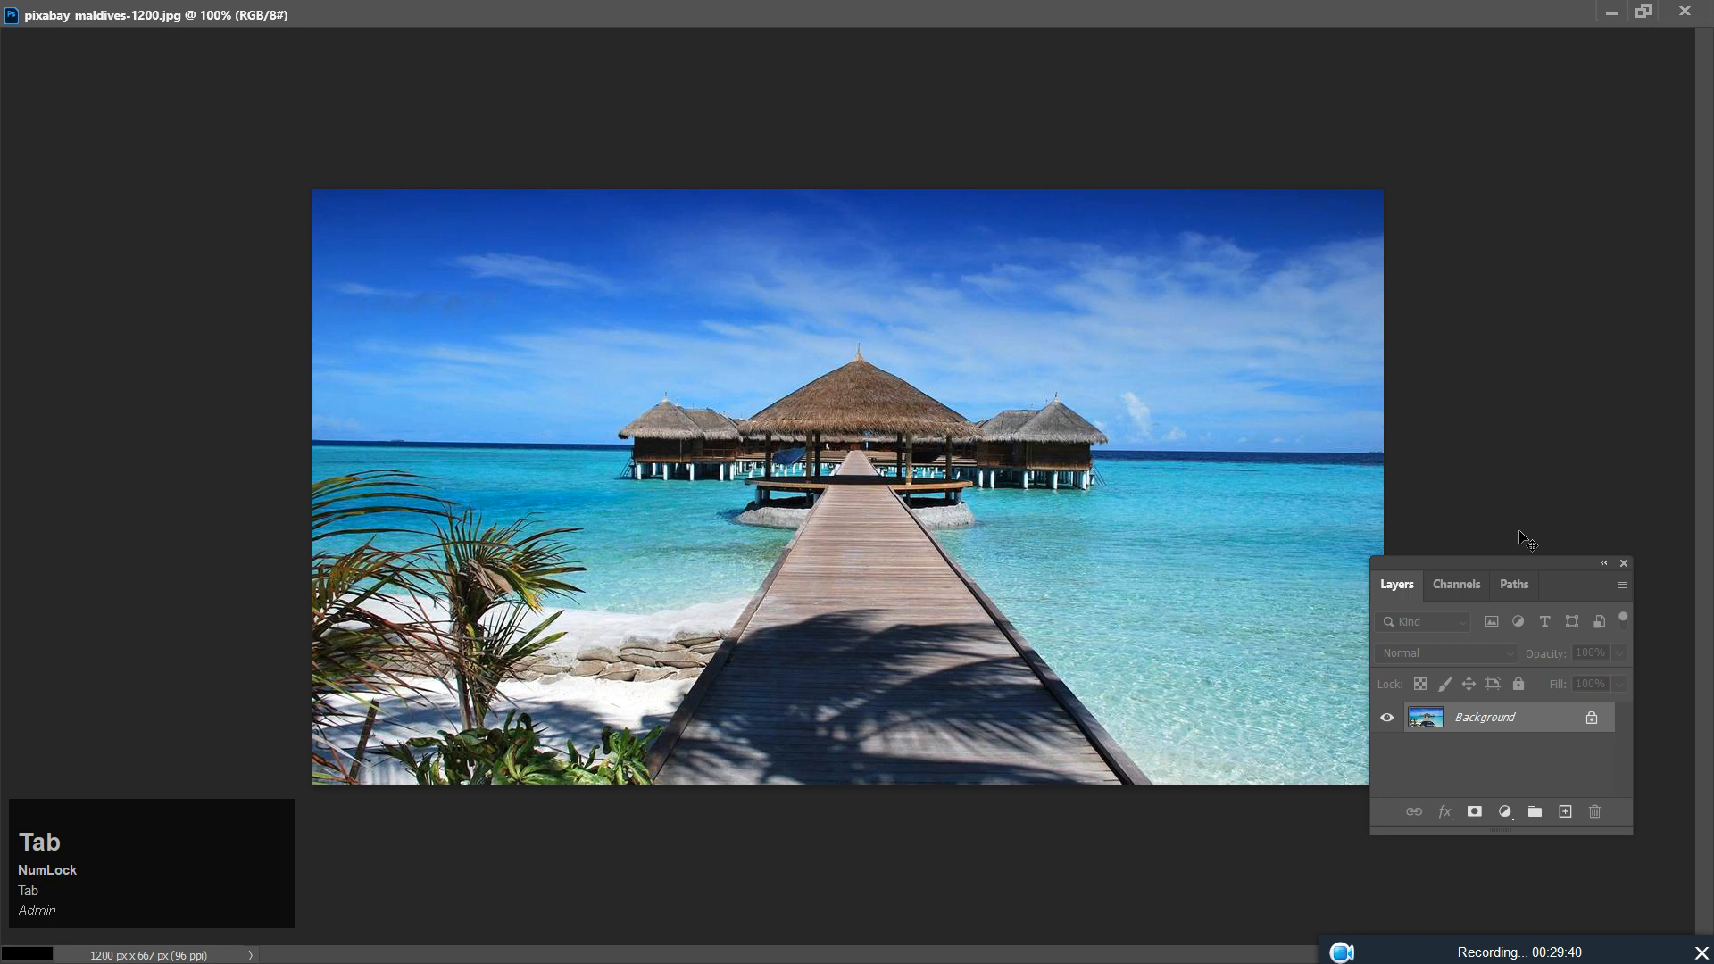
Reposition the floating Layers panel so that it is clear of the Maldives image
drag(1489, 568, 1542, 346)
key(alt+Tab)
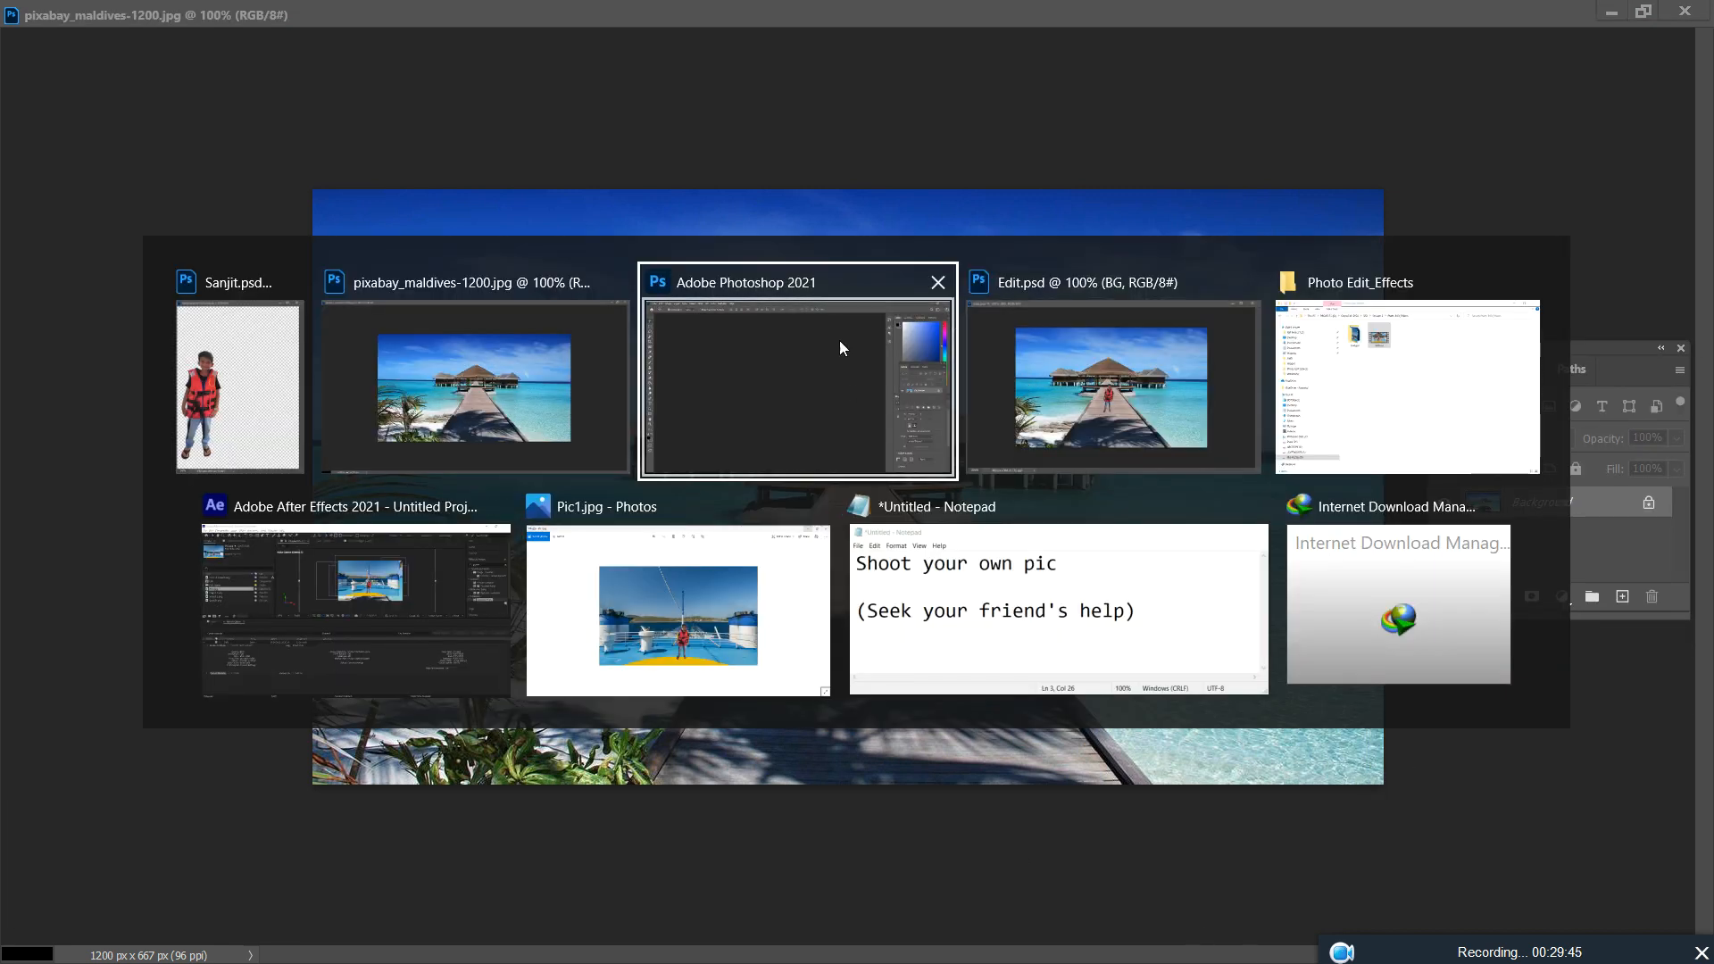
alt+click(813, 389)
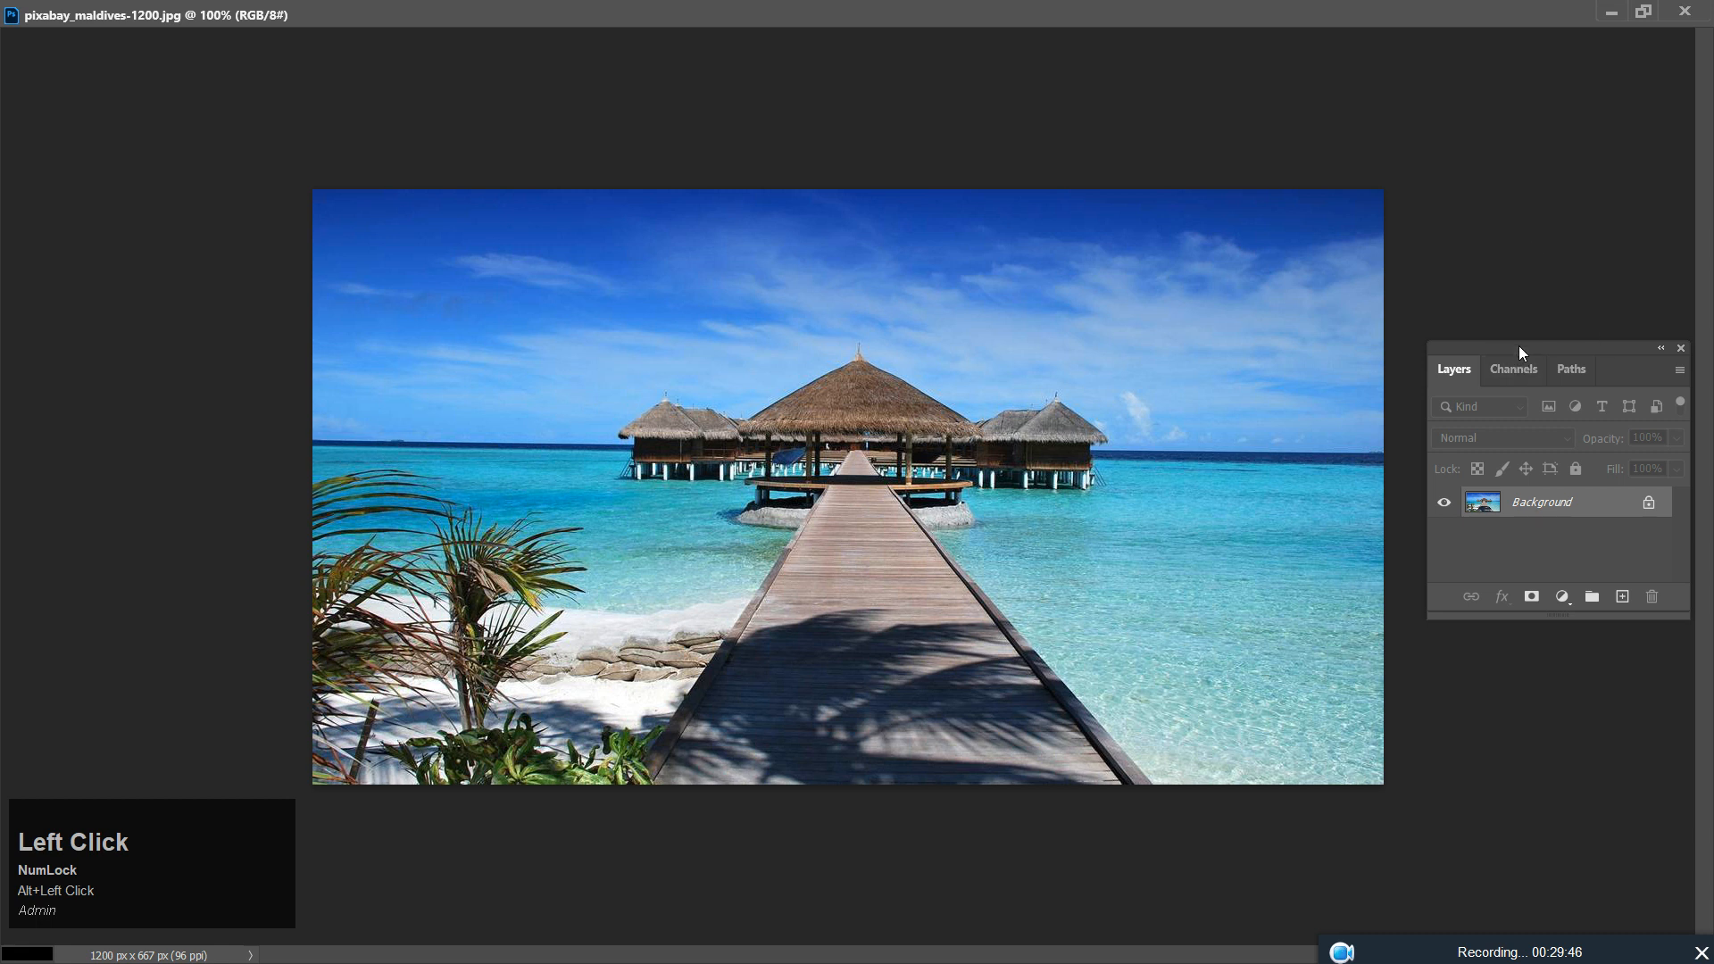
drag(1522, 353, 1503, 312)
Cycle the screen modes, restore the full workspace with all panels, and close pixabay_maldives-1200.jpg
key(f)
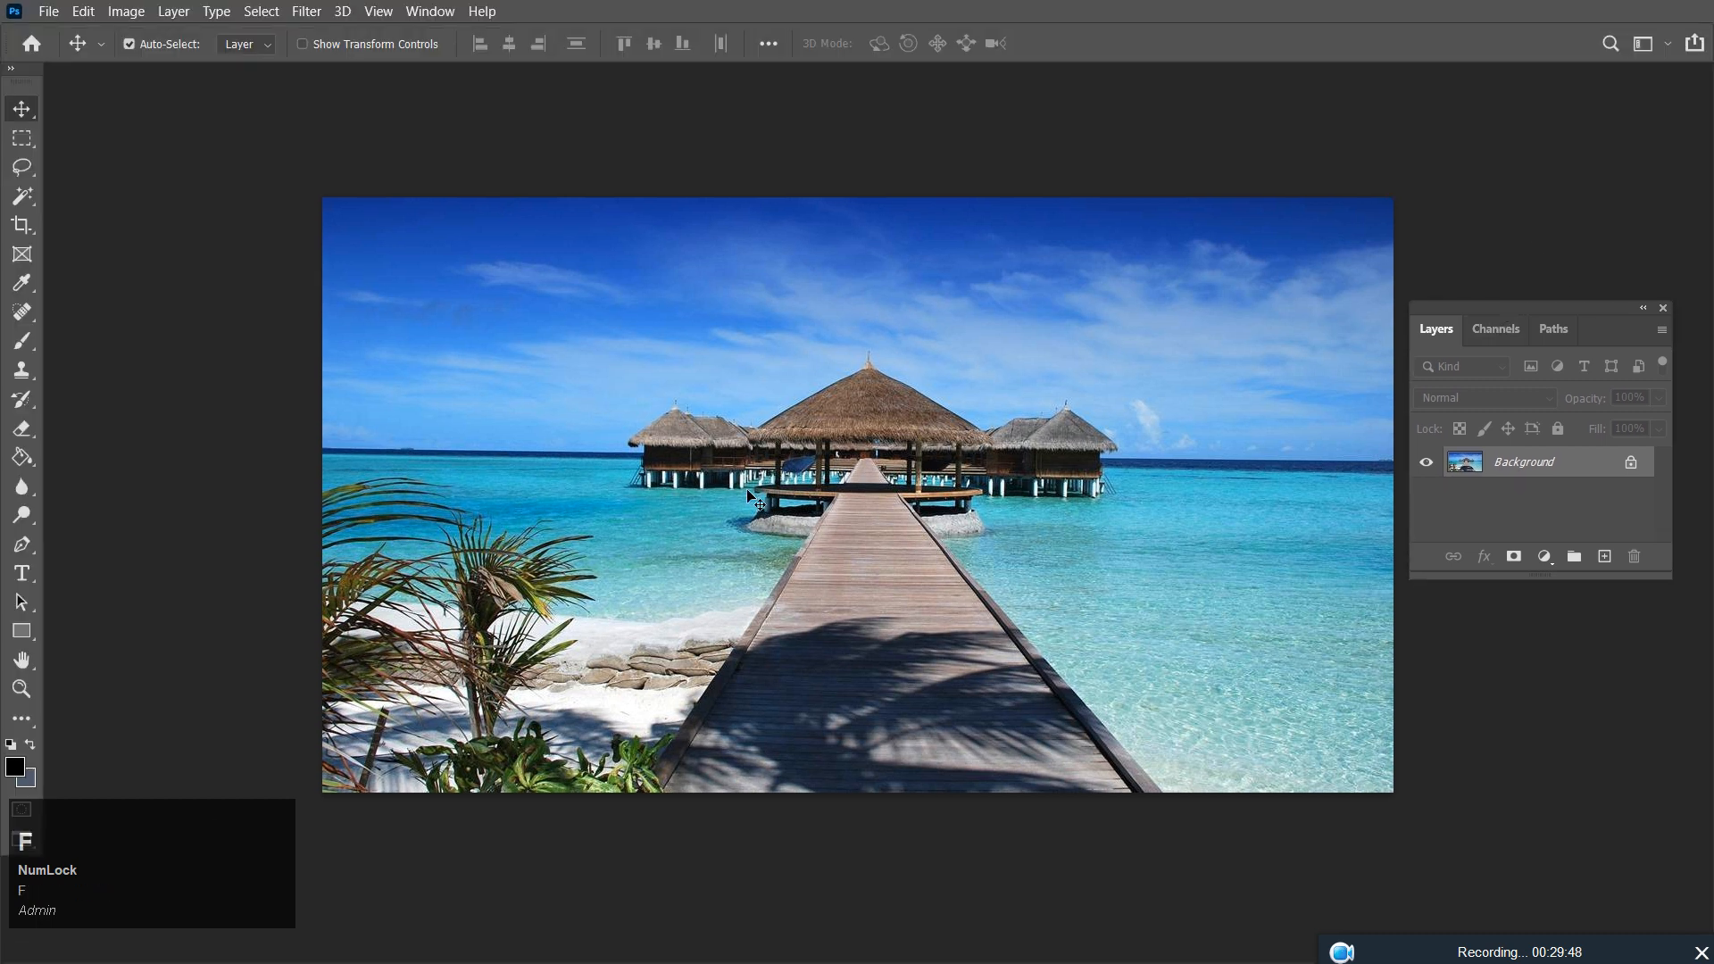
key(f)
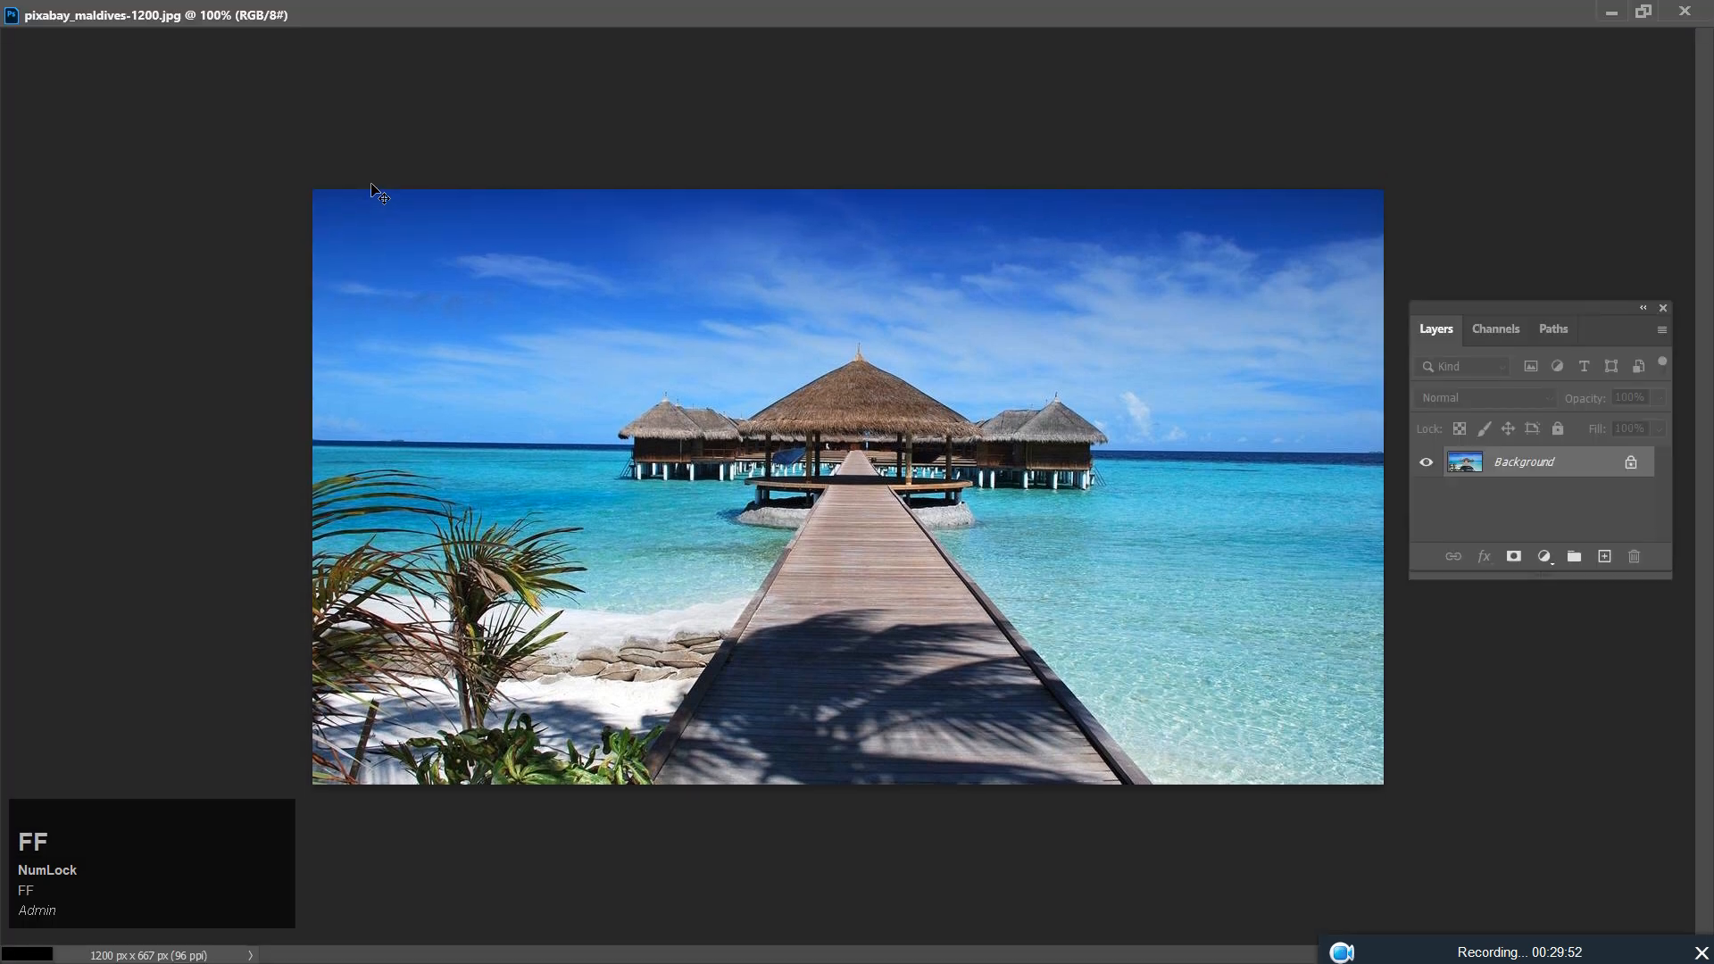
key(f)
key(Tab)
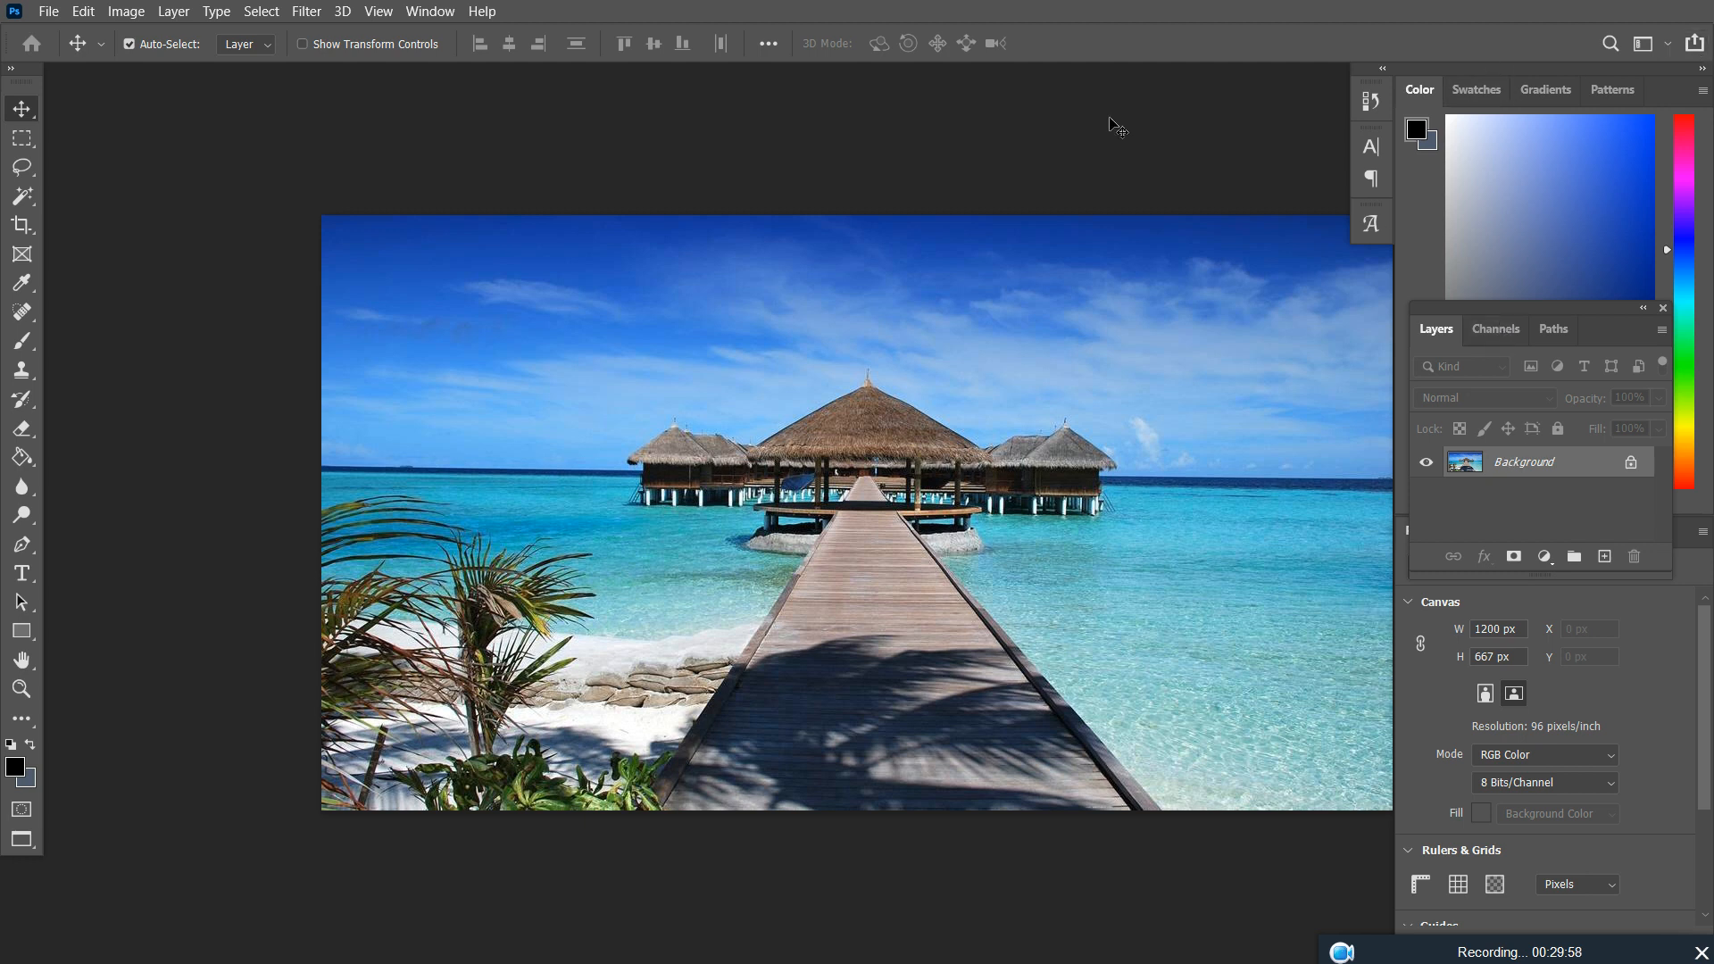
click(49, 12)
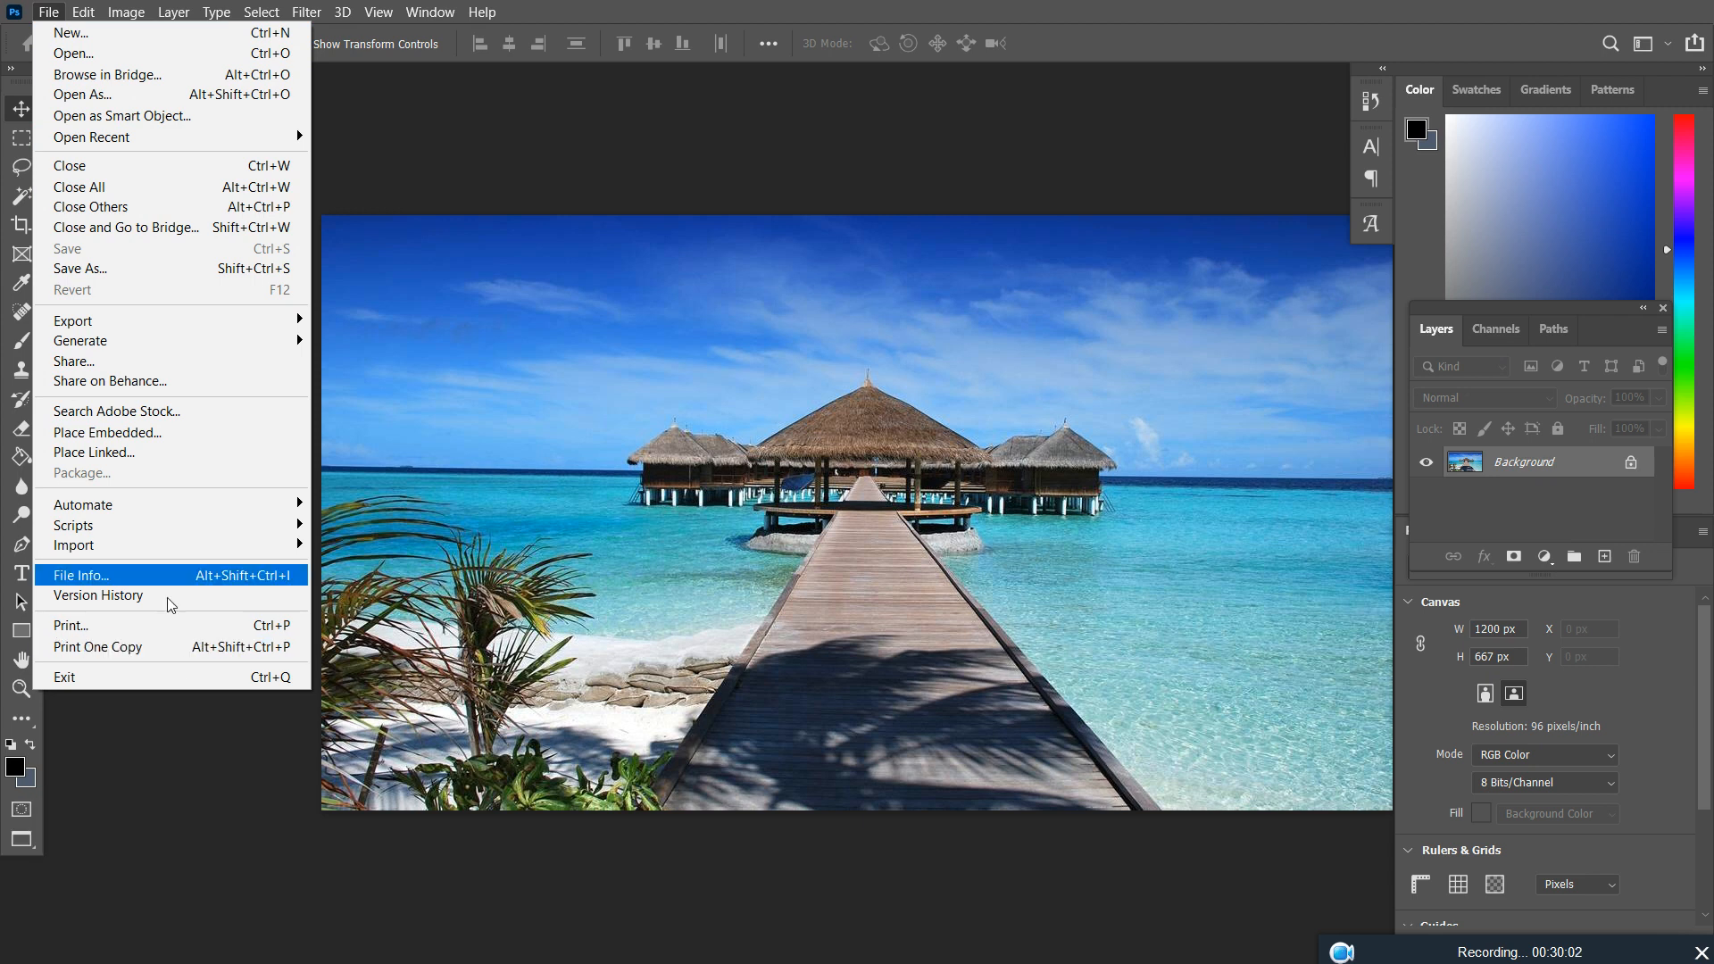
click(89, 165)
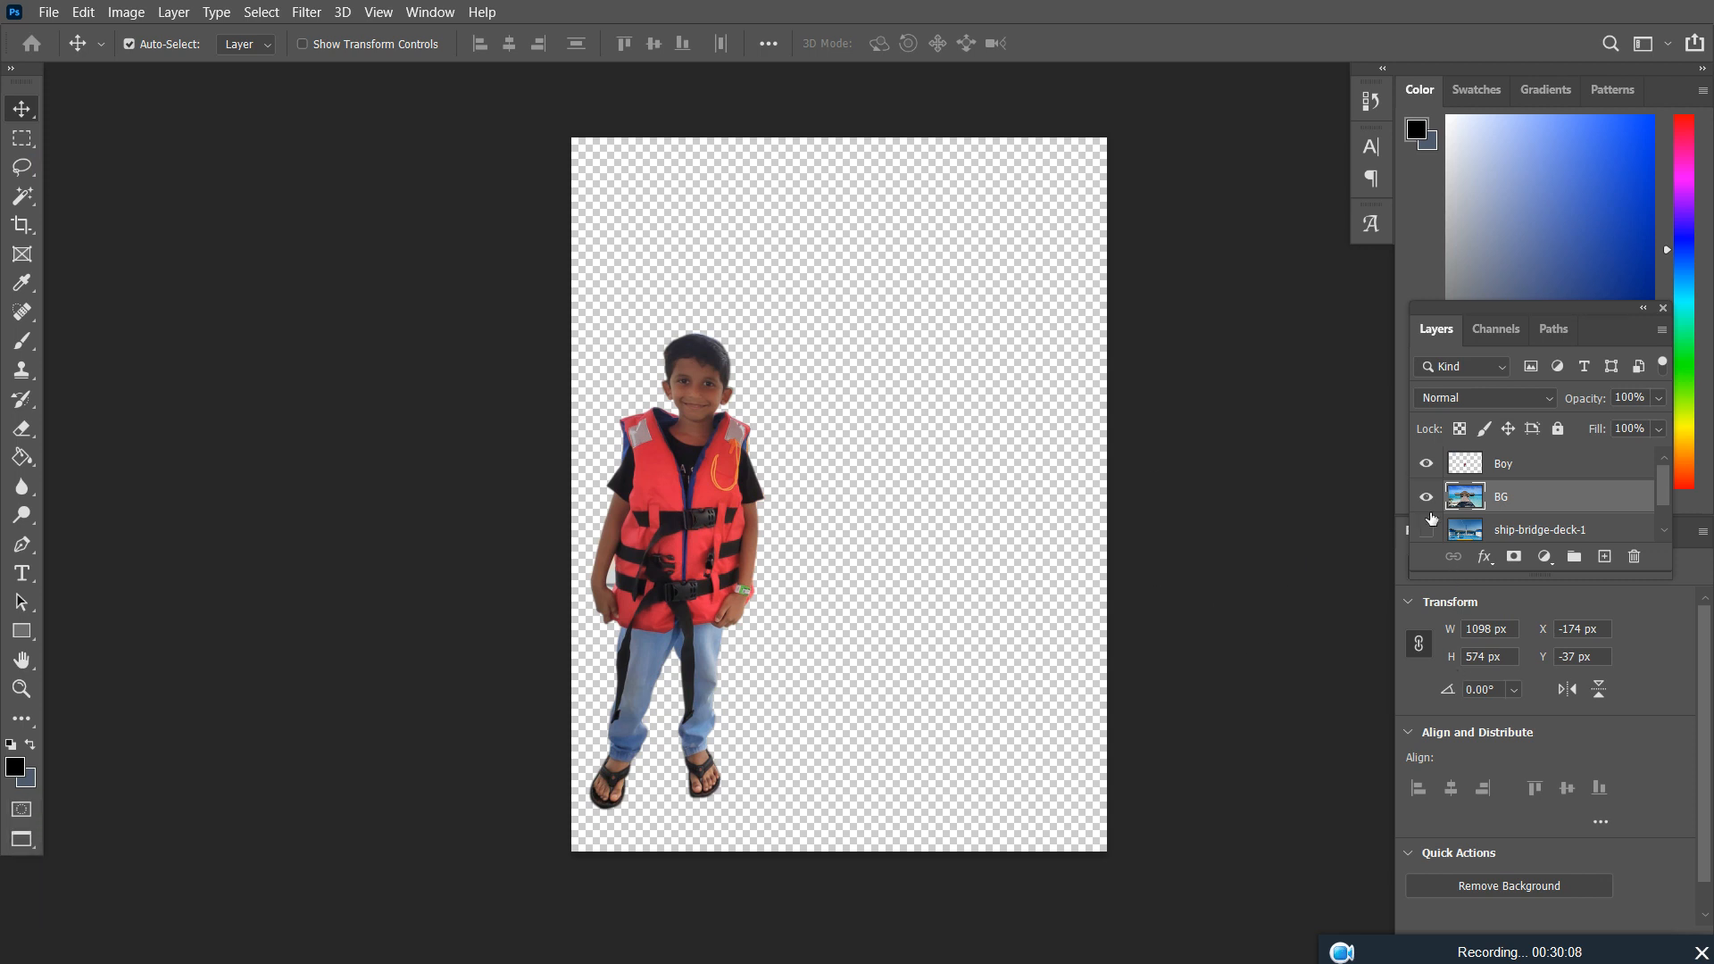
Show the ship-bridge-deck-1 layer of Edit.psd, and enlarge and move the Layers panel to list all layers
click(1425, 532)
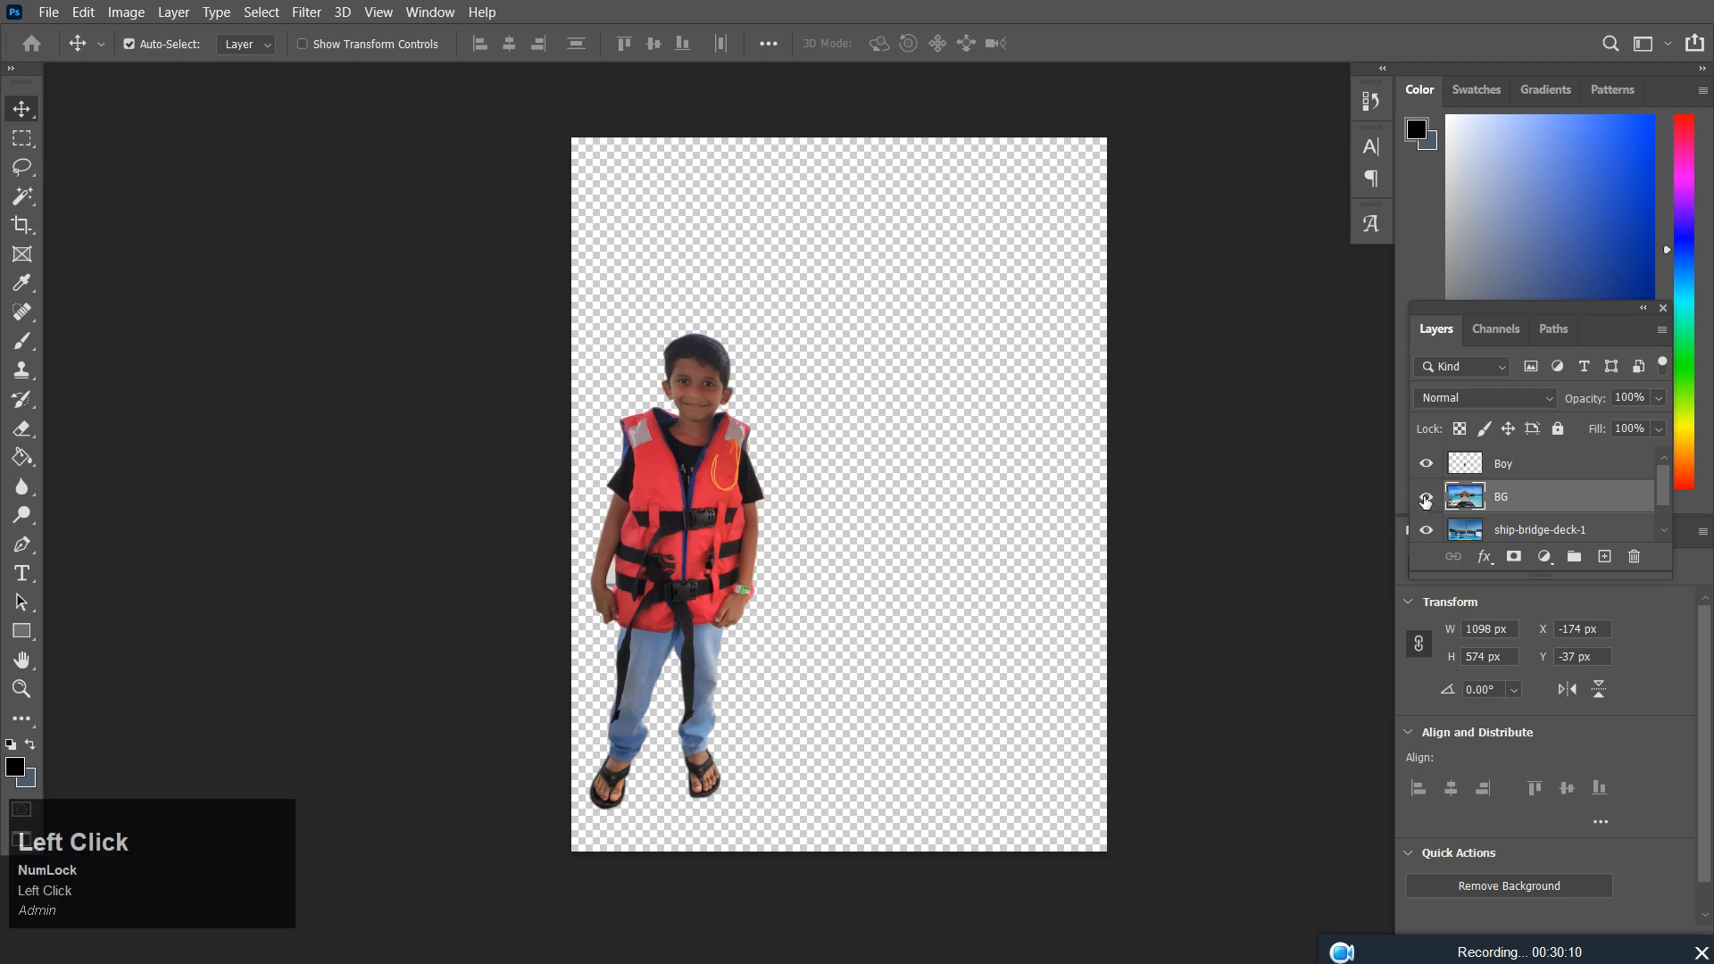
drag(1598, 577, 1604, 751)
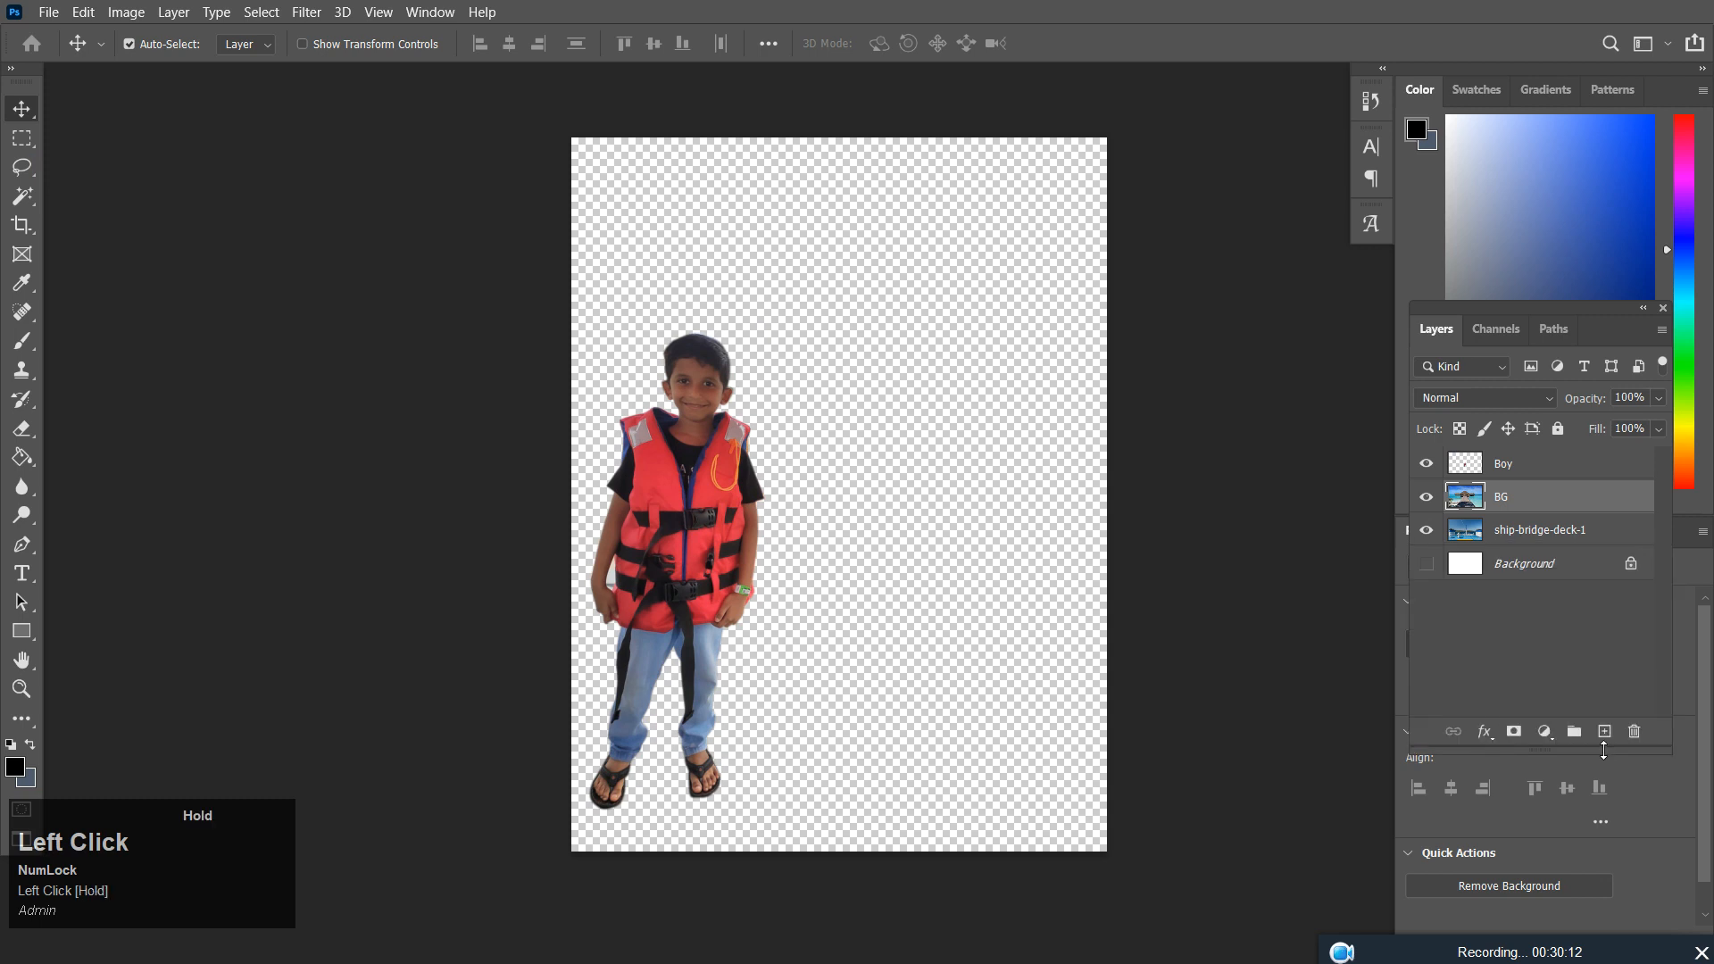
drag(1547, 316, 1259, 249)
Activate the boy cutout document and close it, leaving Edit.psd open
click(1124, 146)
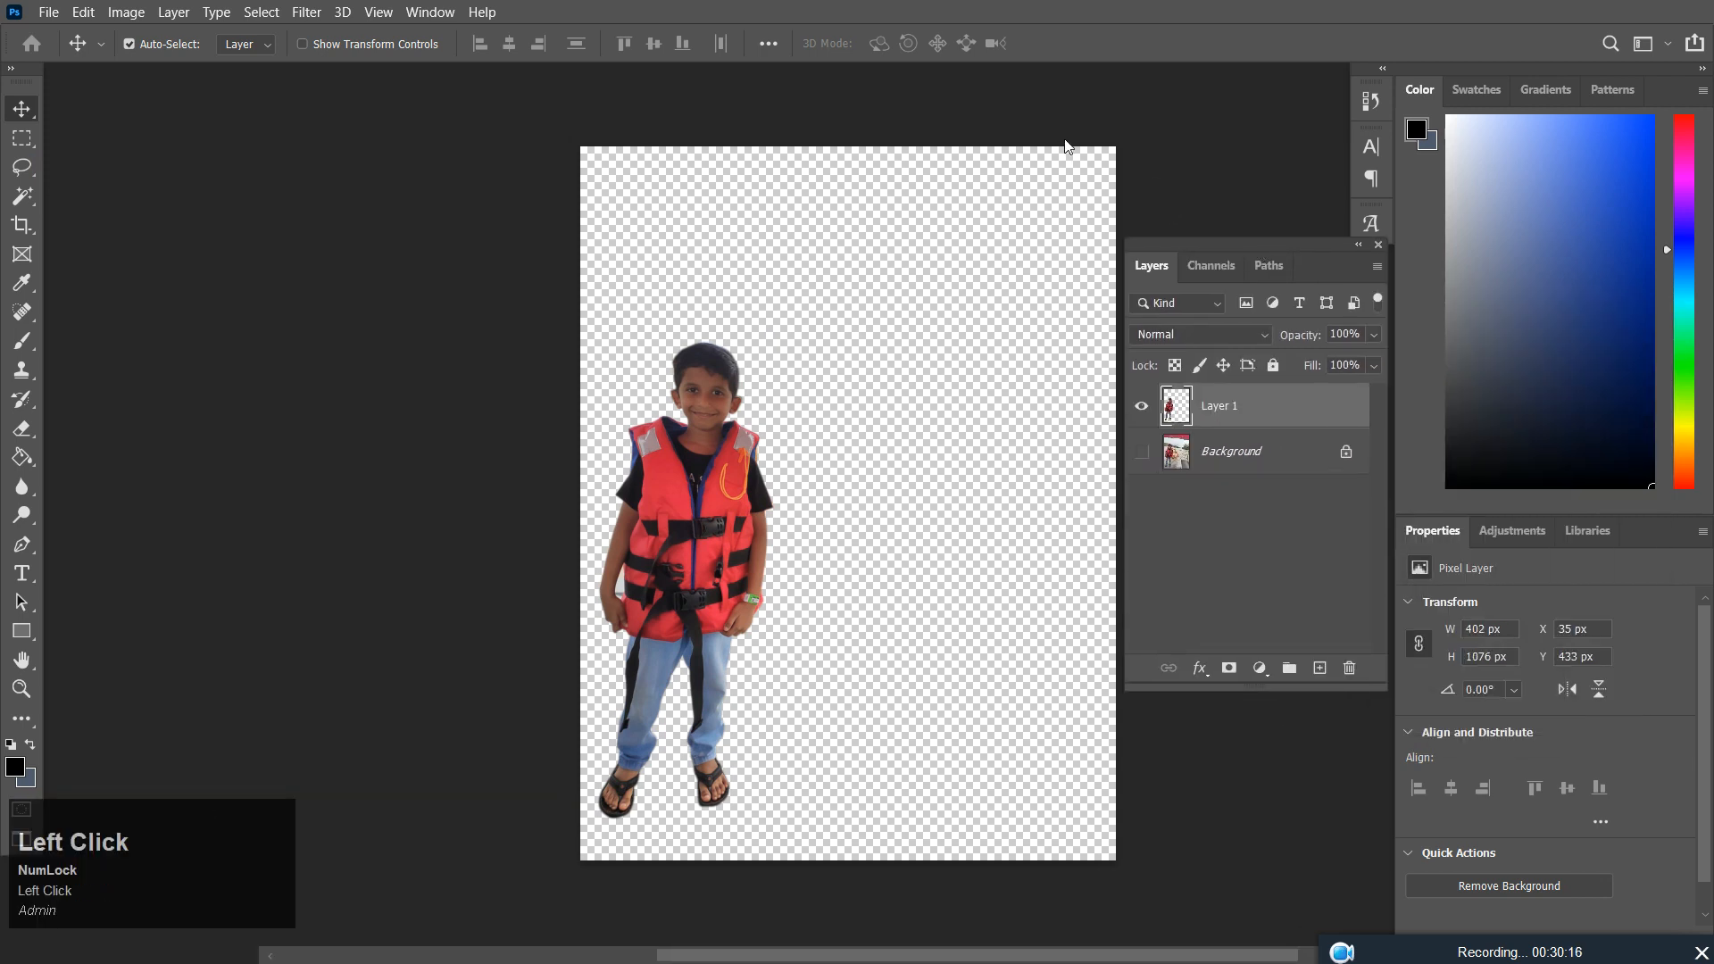
click(45, 15)
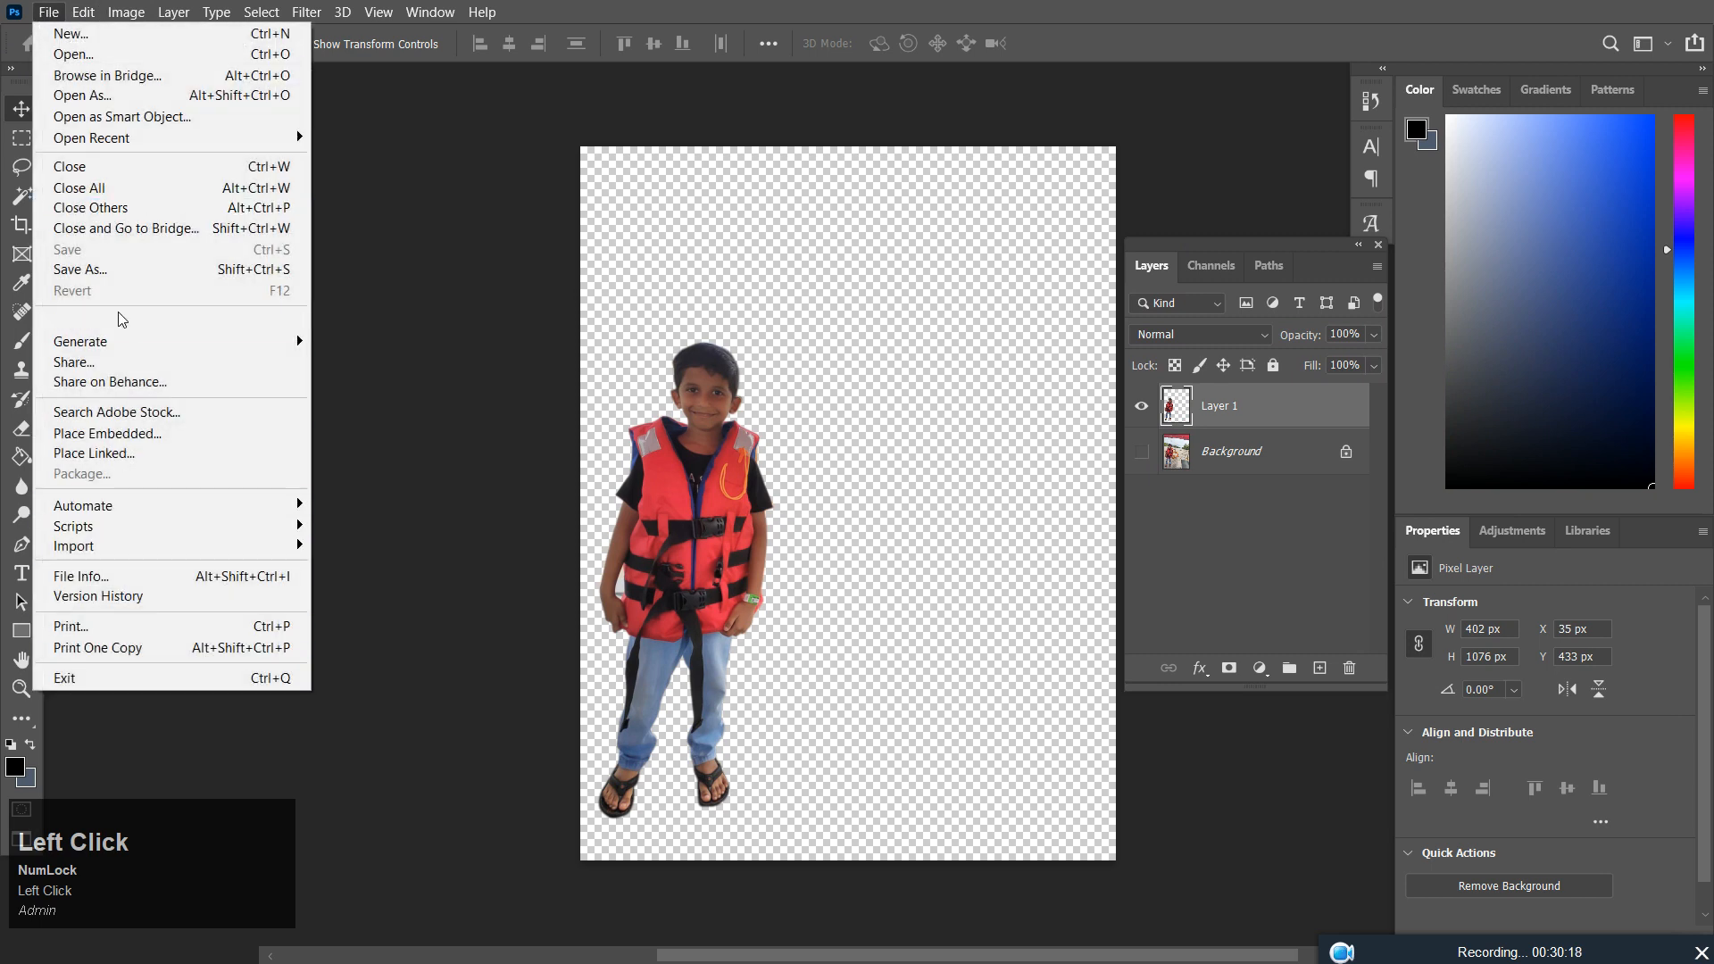
click(103, 175)
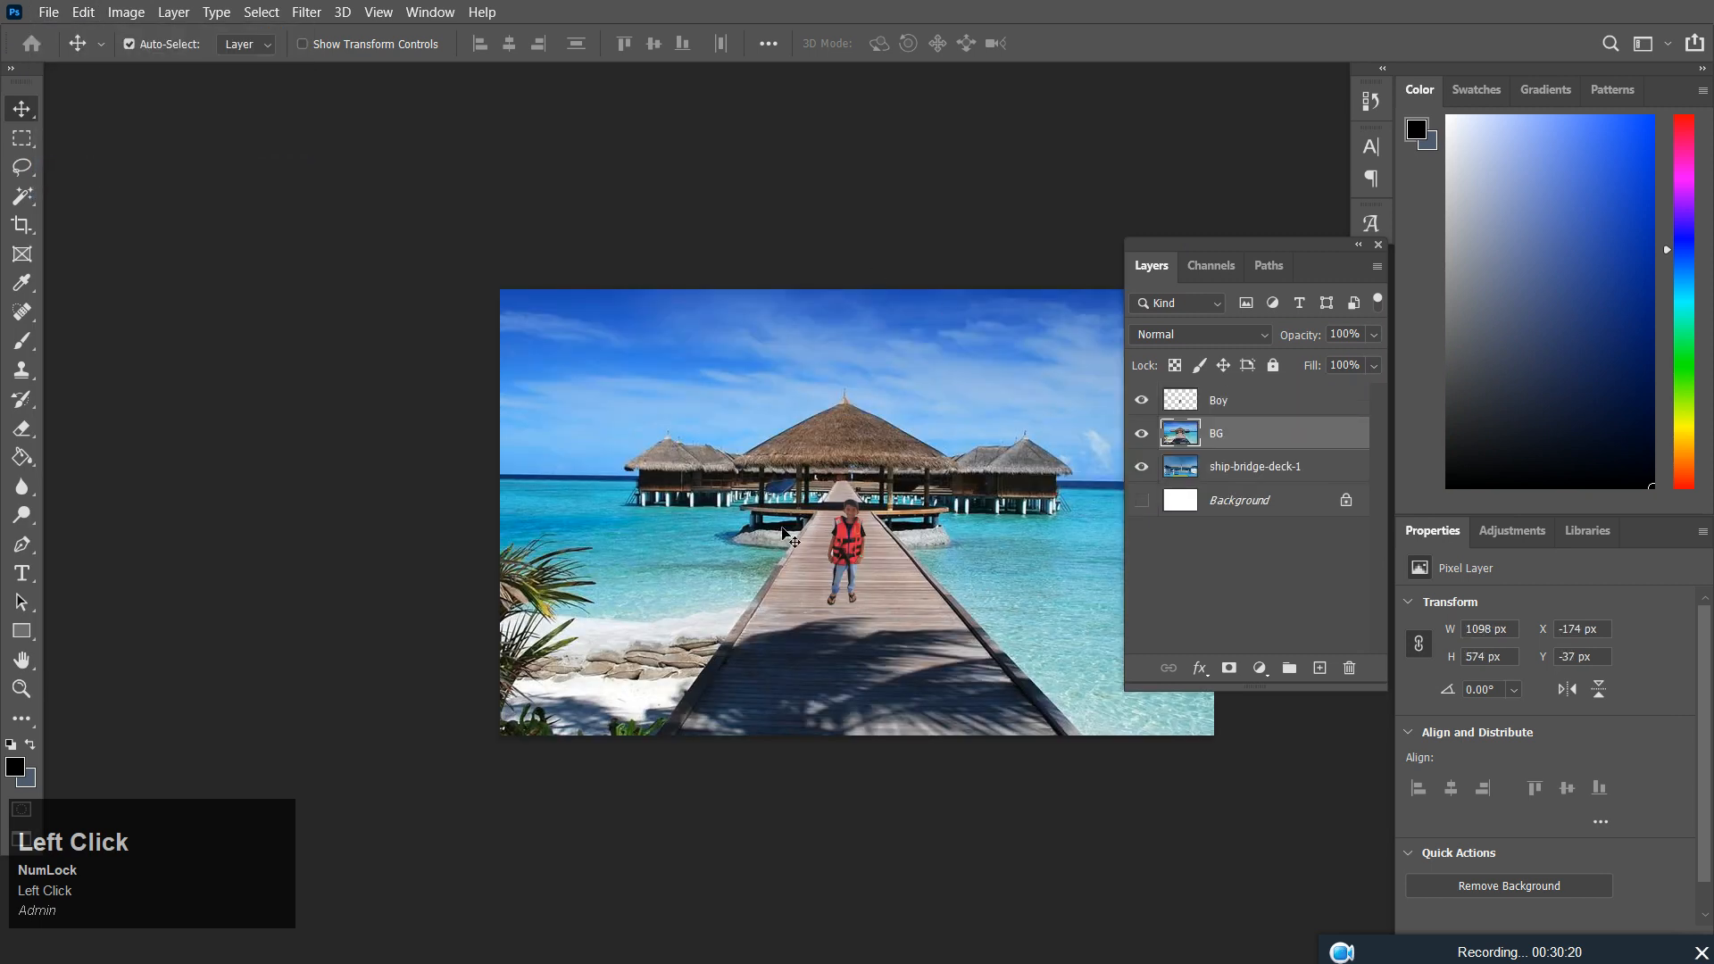
Toggle the BG layer's visibility in Edit.psd to compare the pier and ship deck backgrounds
click(1142, 434)
click(1143, 435)
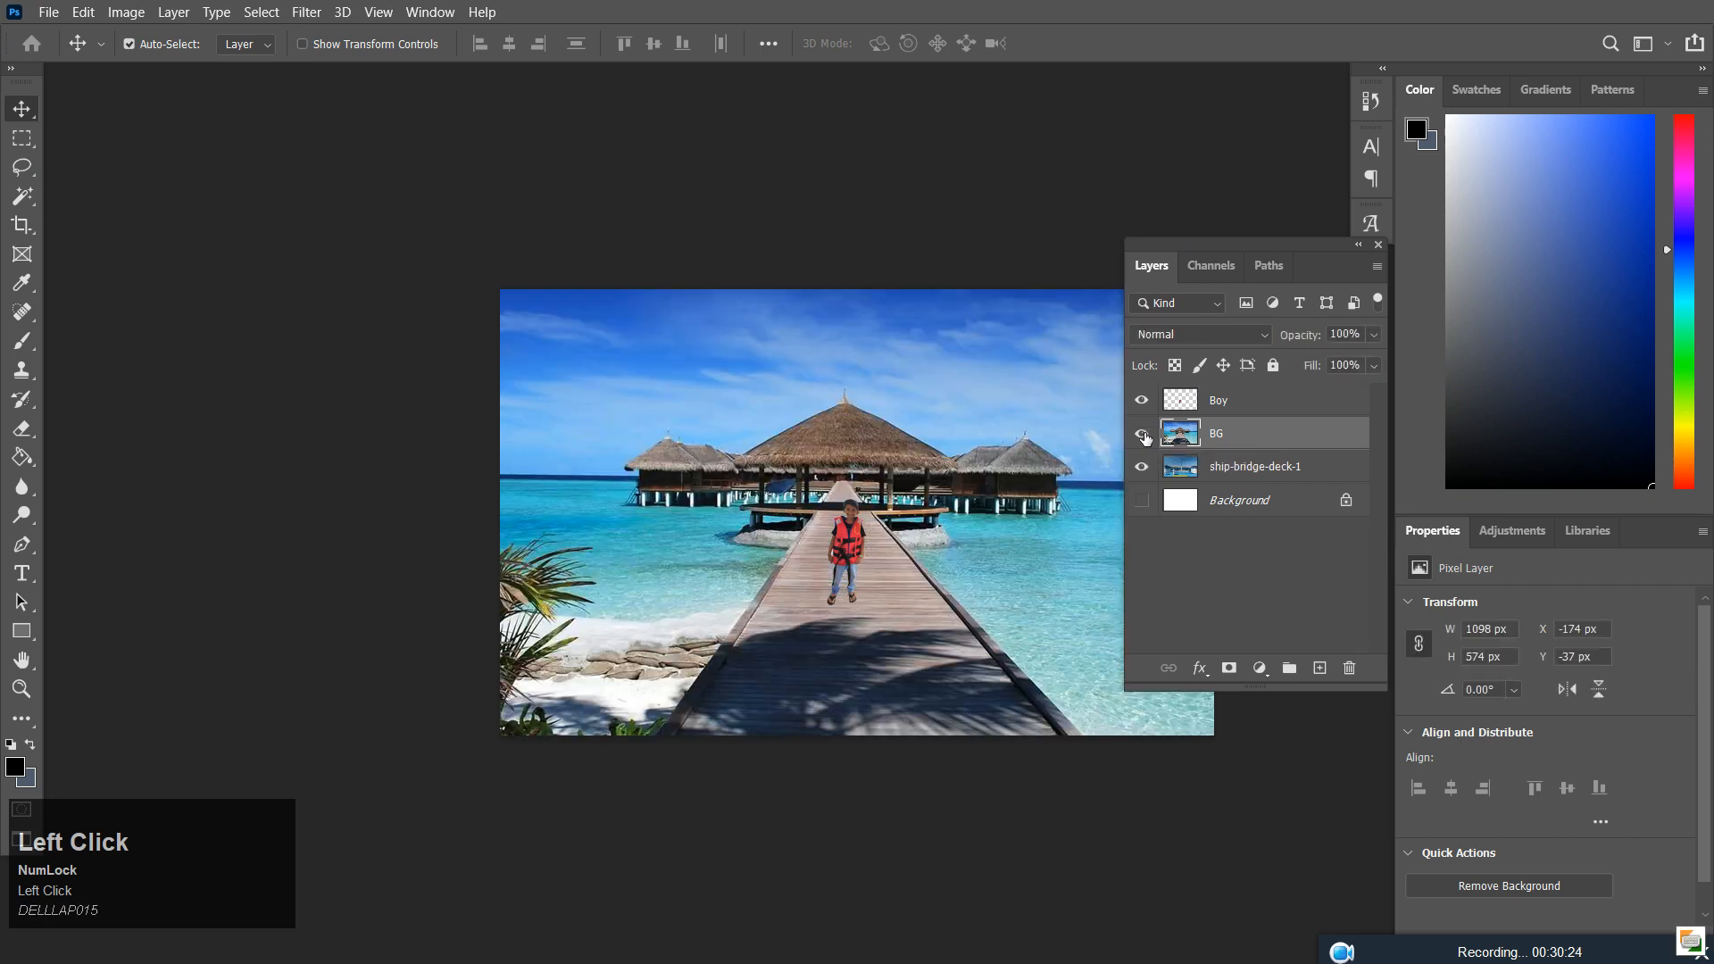
click(1142, 434)
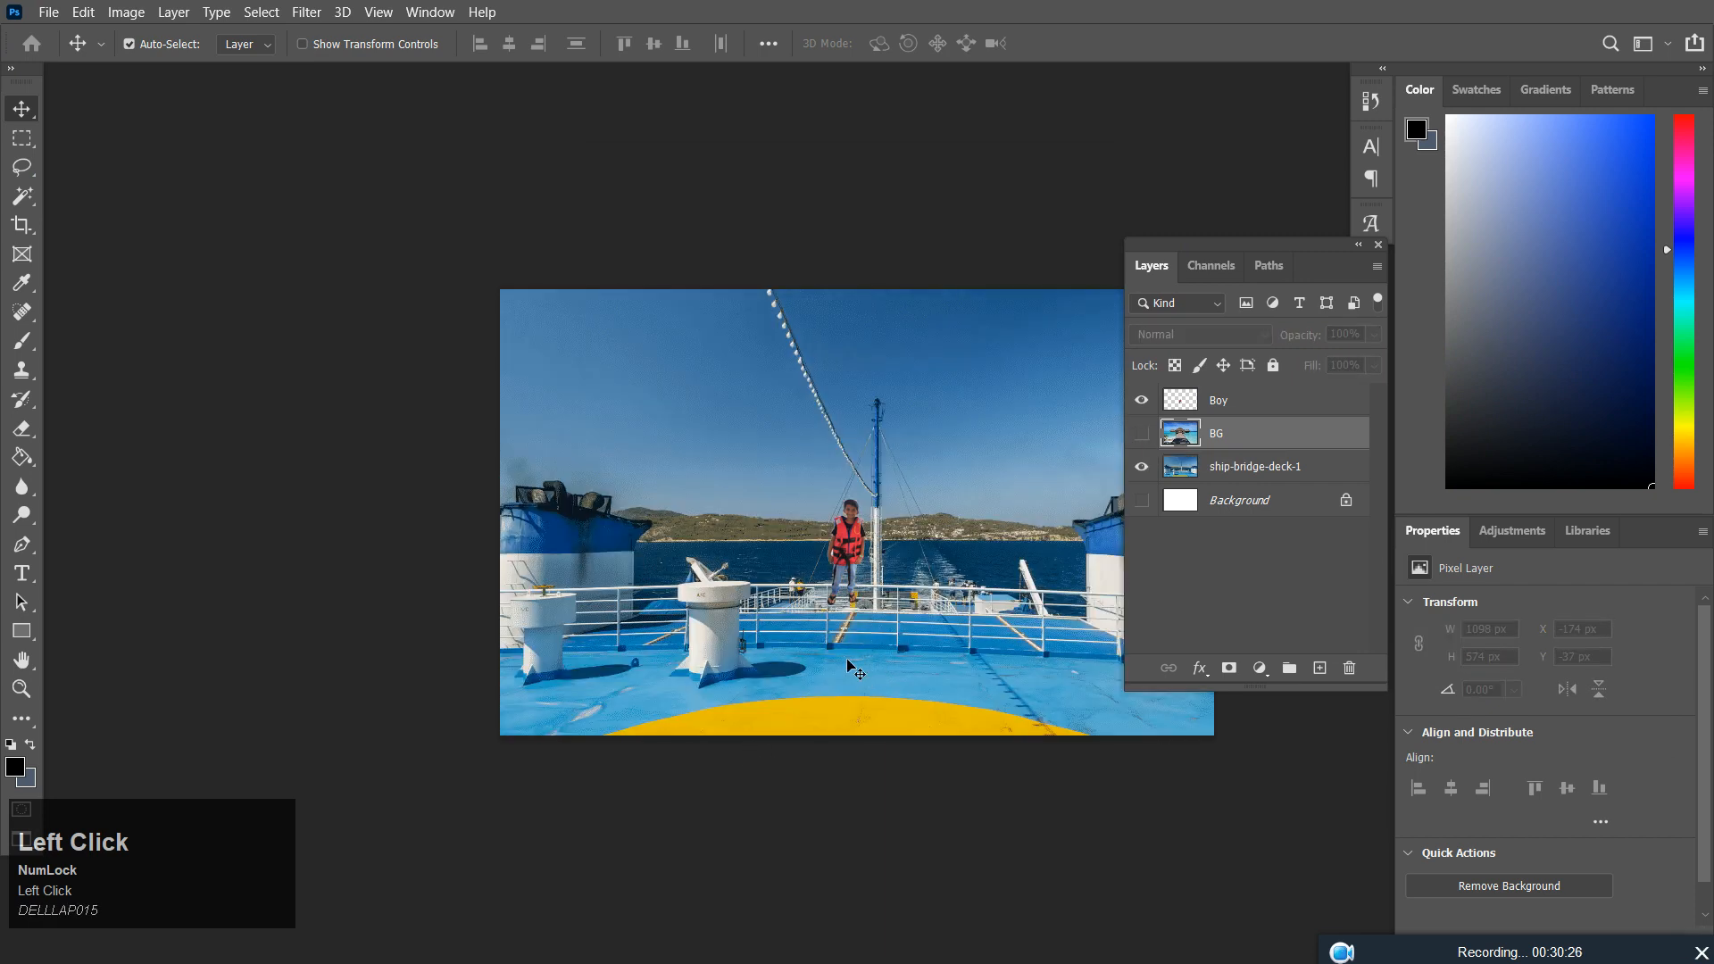
click(1142, 435)
Switch to After Effects, enlarge the Edit composition view to 100% and set its preview resolution to Full
key(alt+Tab)
key(alt+Tab)
key(alt+Tab)
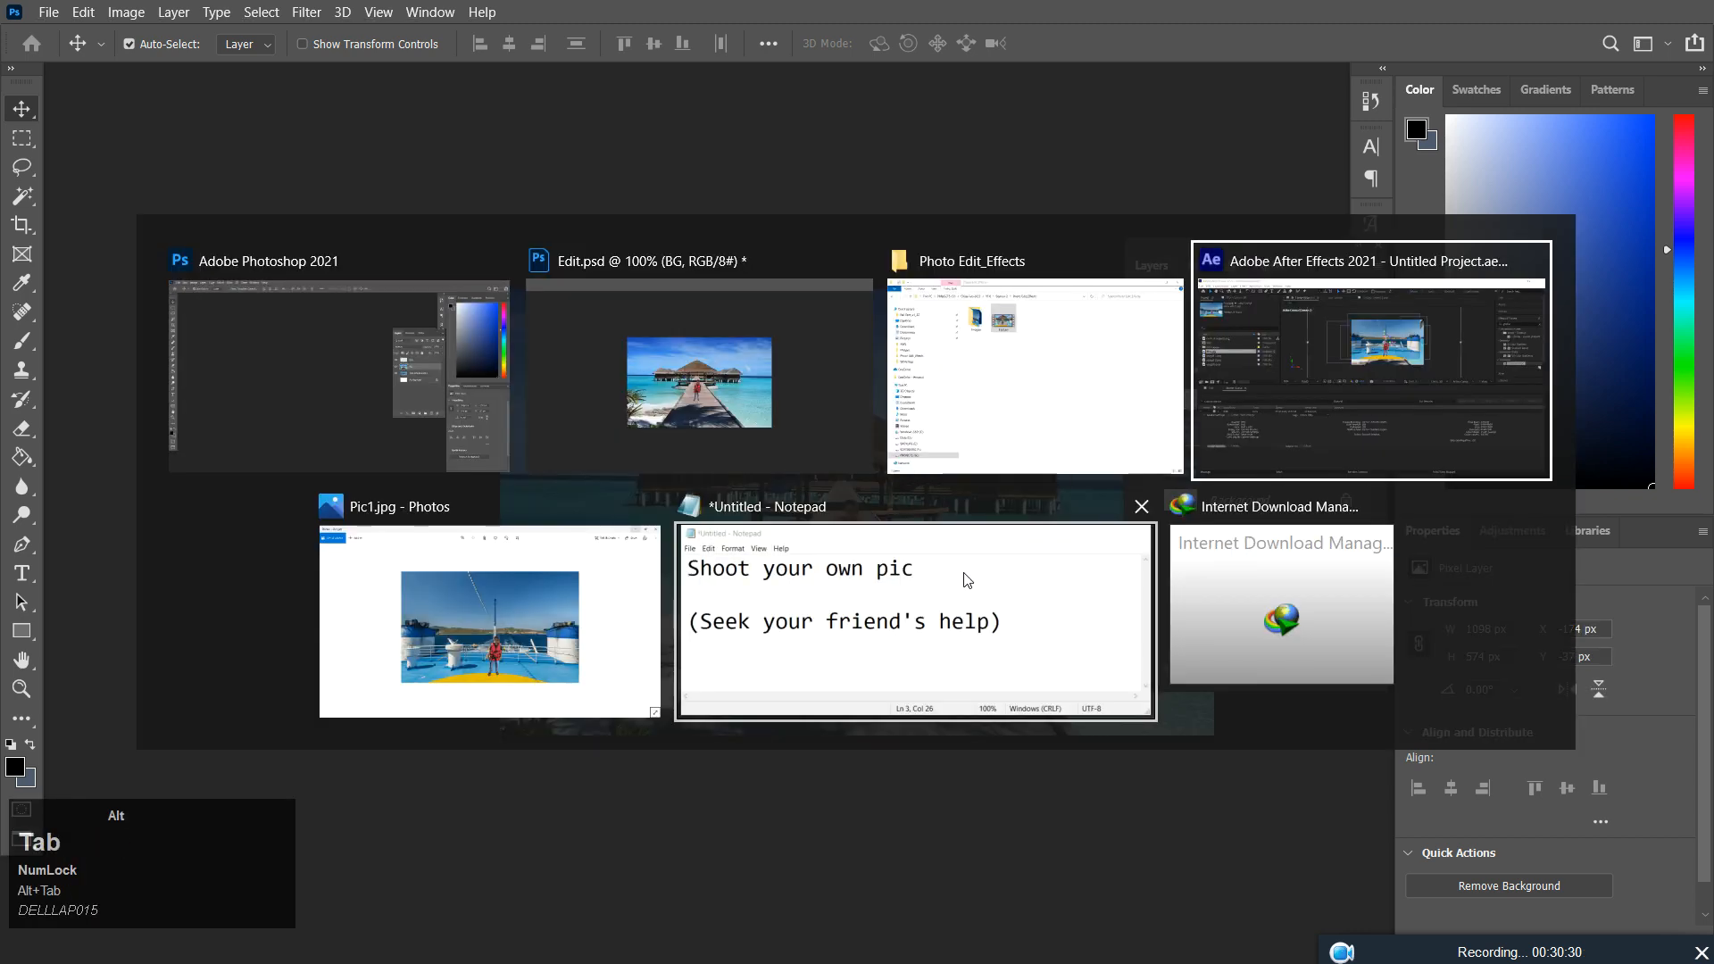
click(1255, 319)
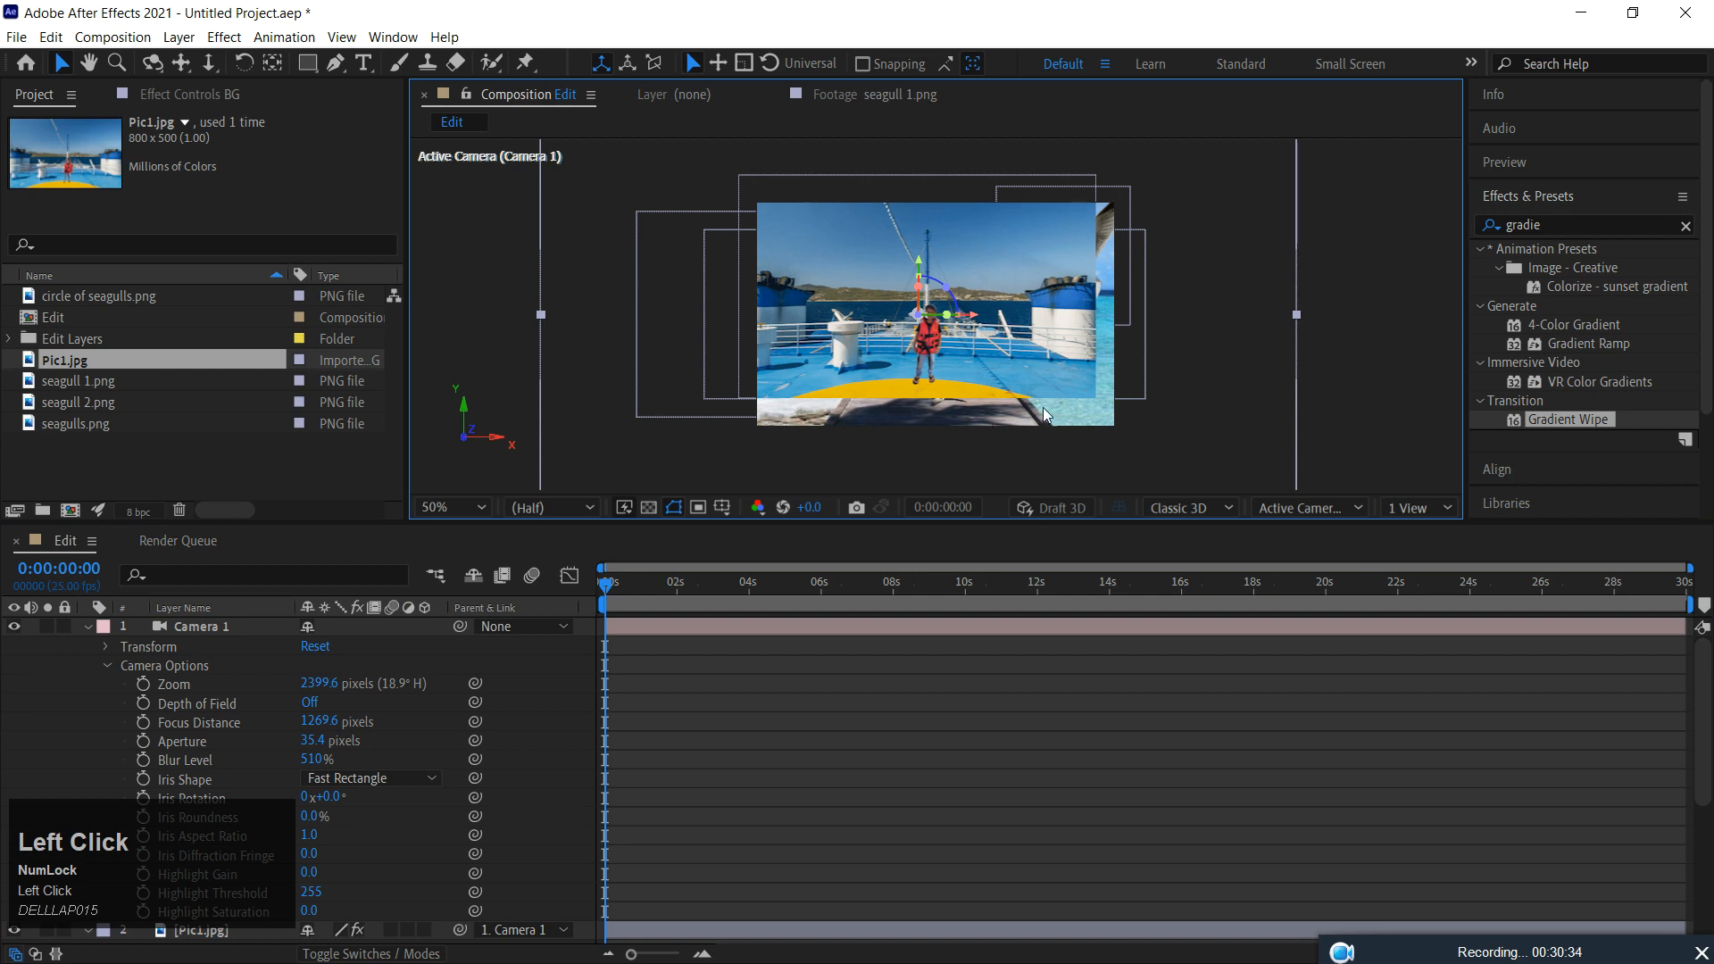
scroll(1068, 334, up, 2)
scroll(1068, 335, down, 2)
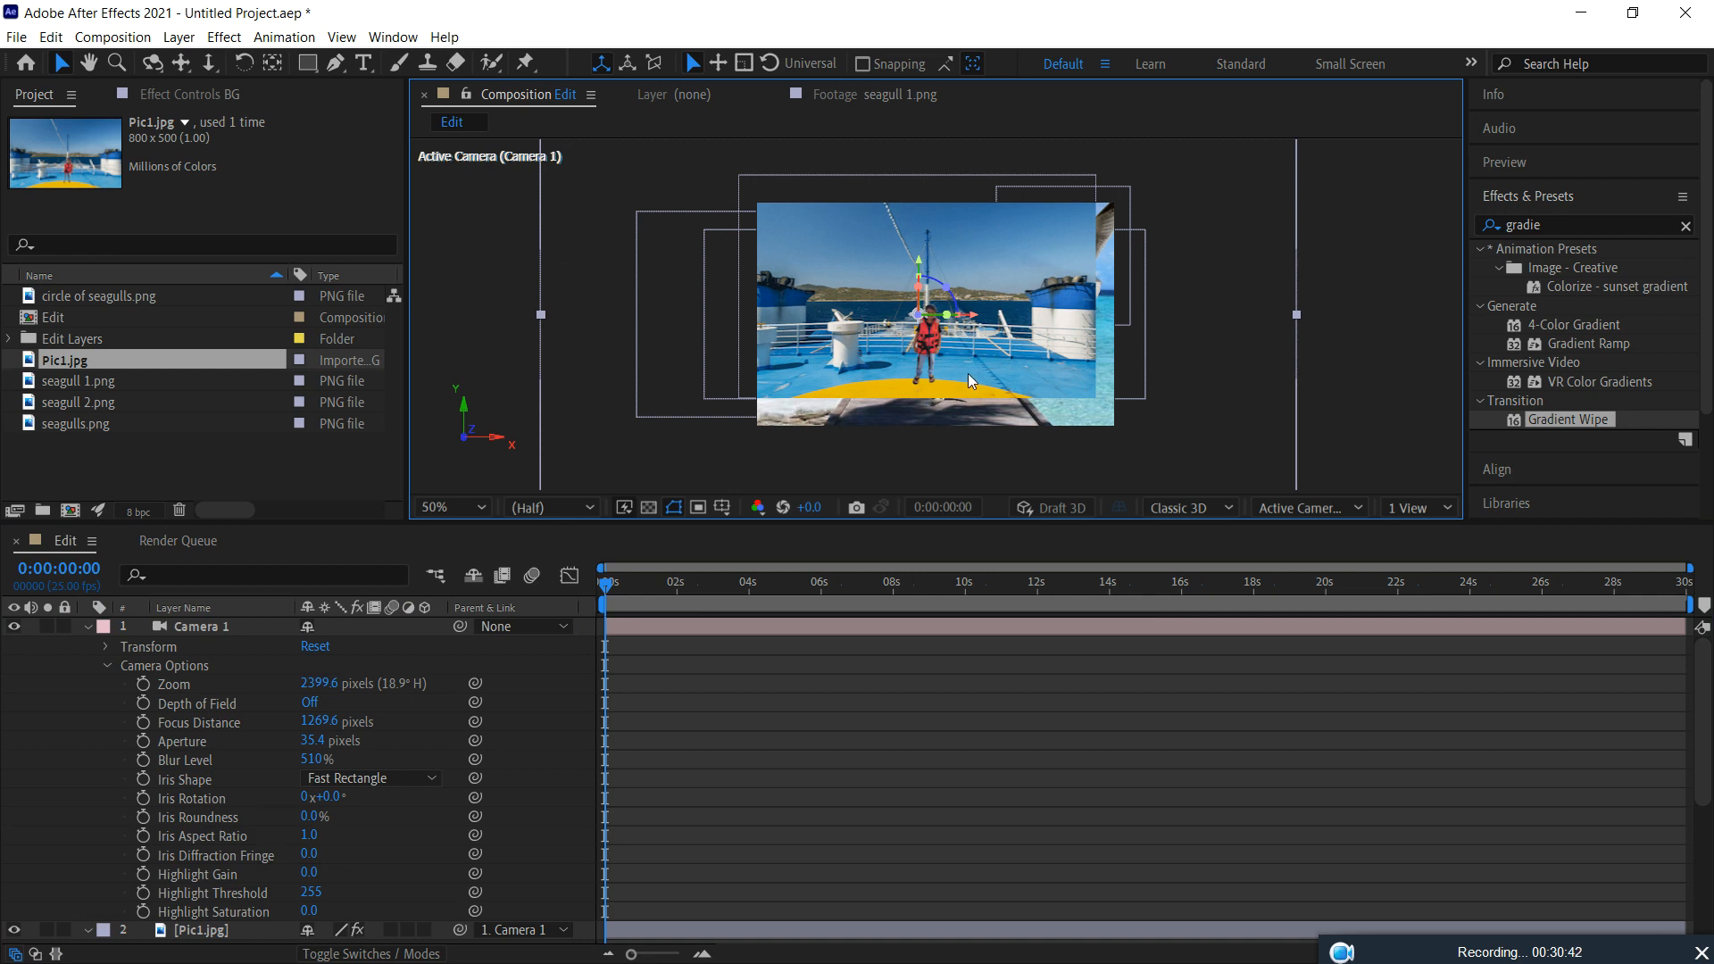
click(1364, 304)
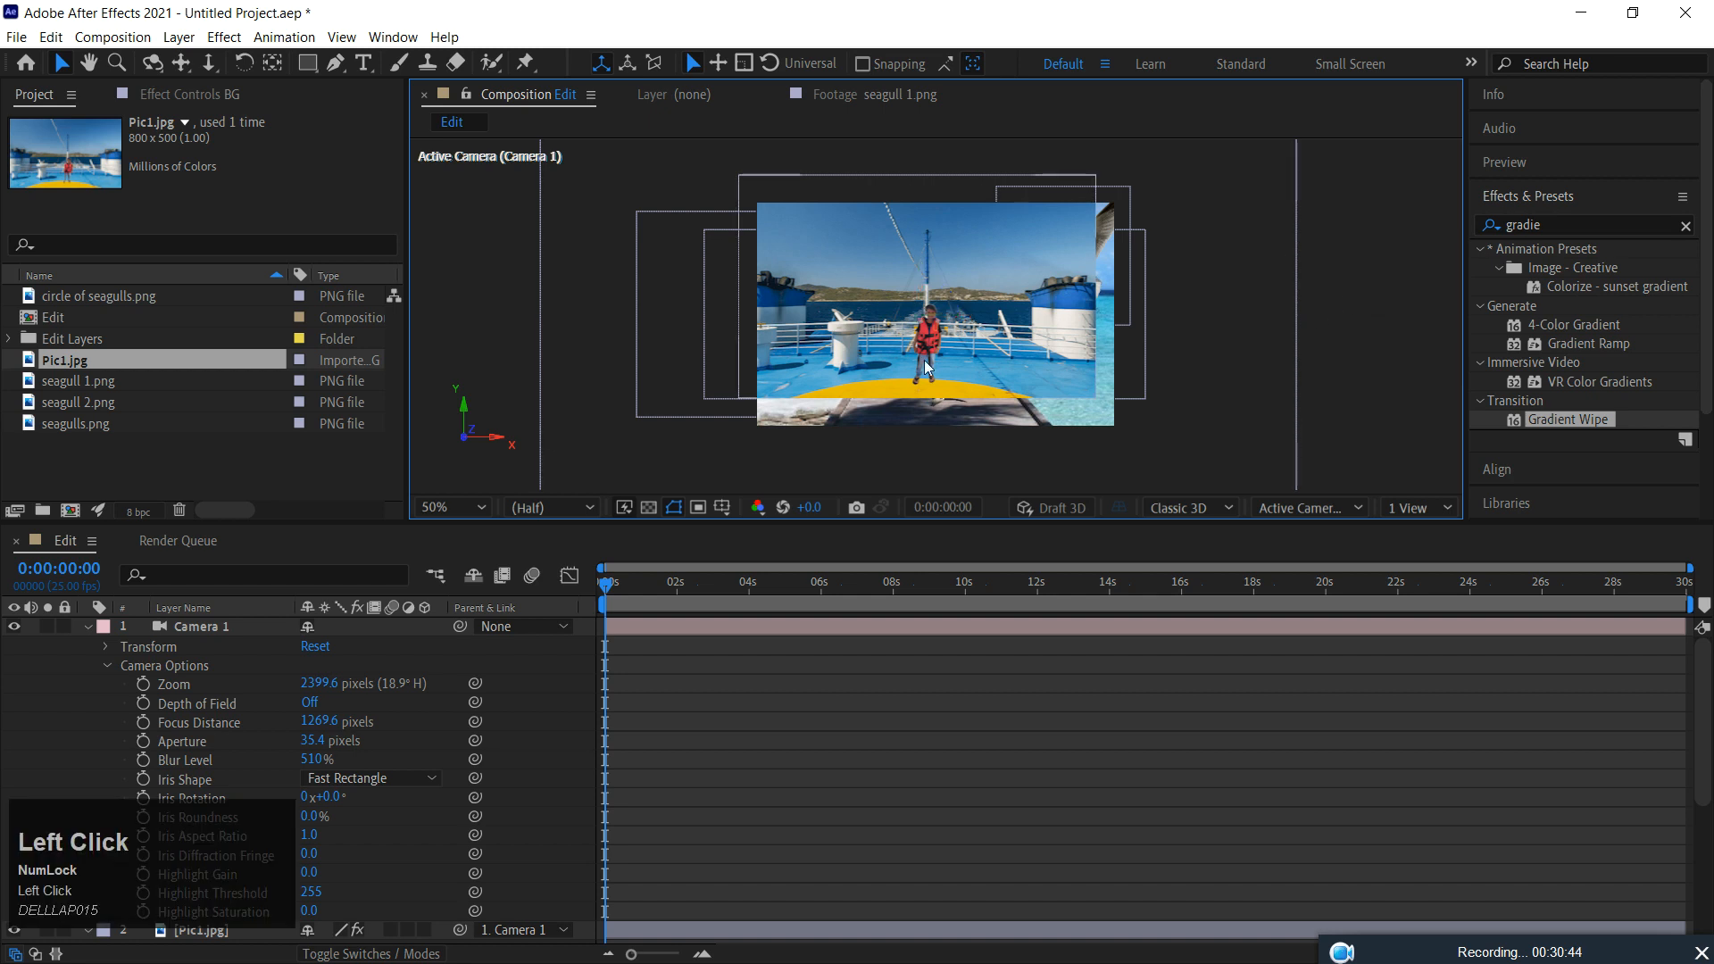
scroll(922, 343, down, 2)
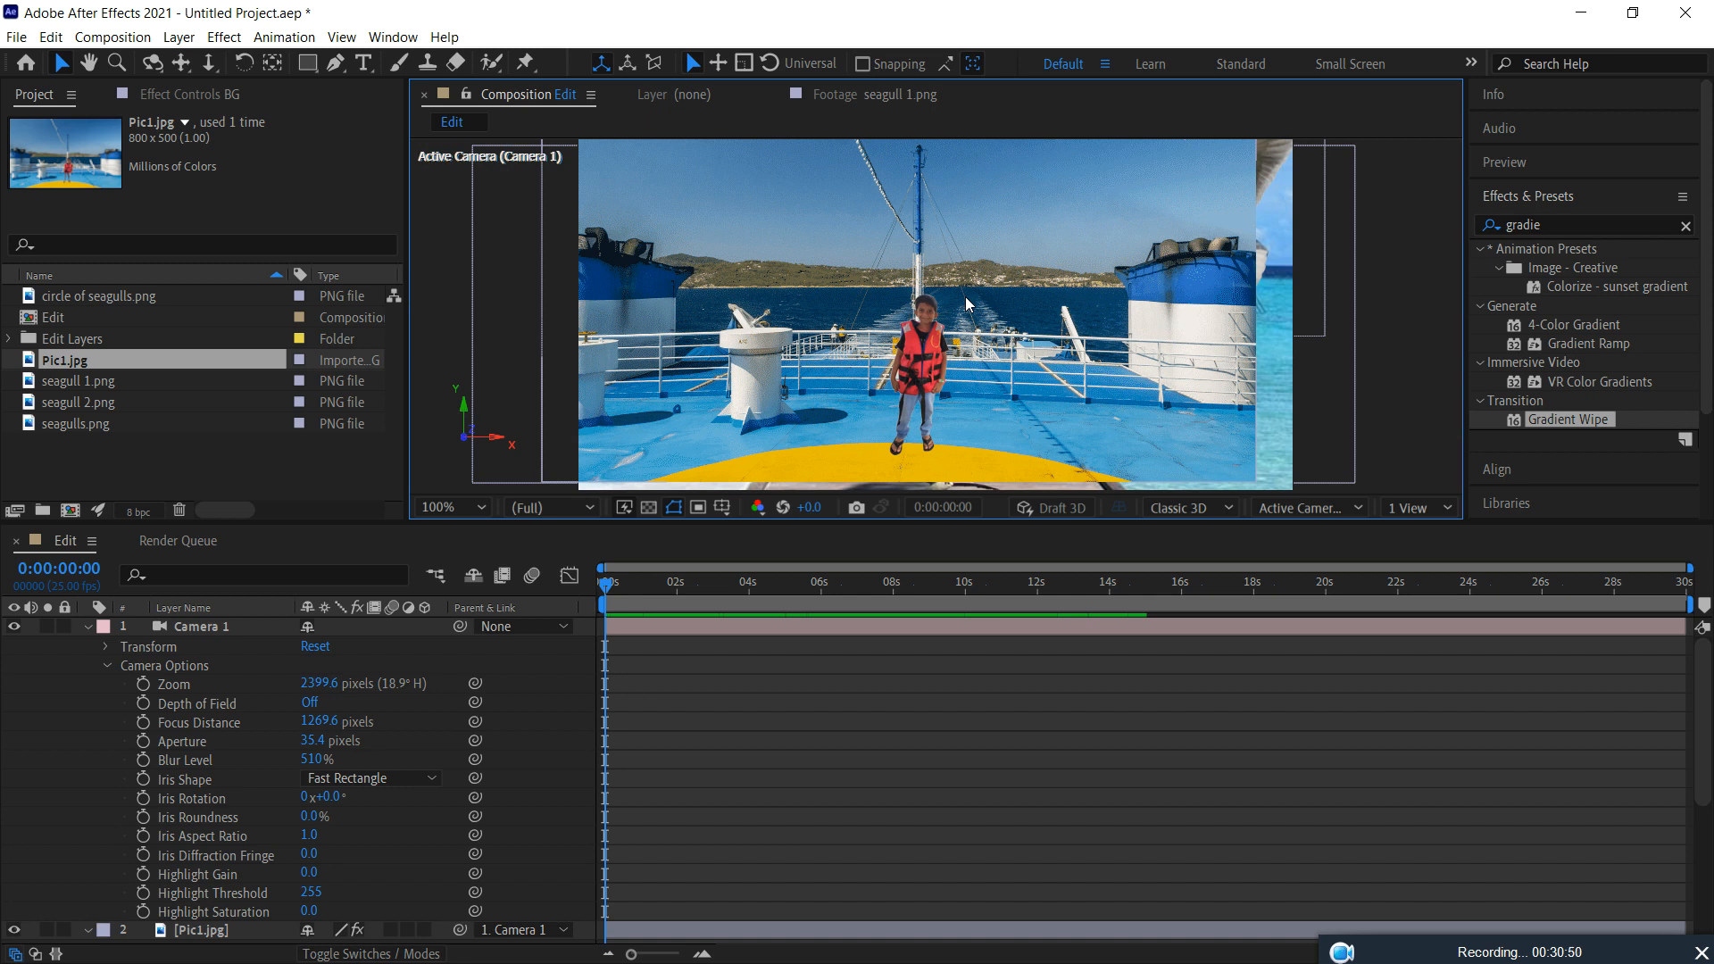
click(568, 504)
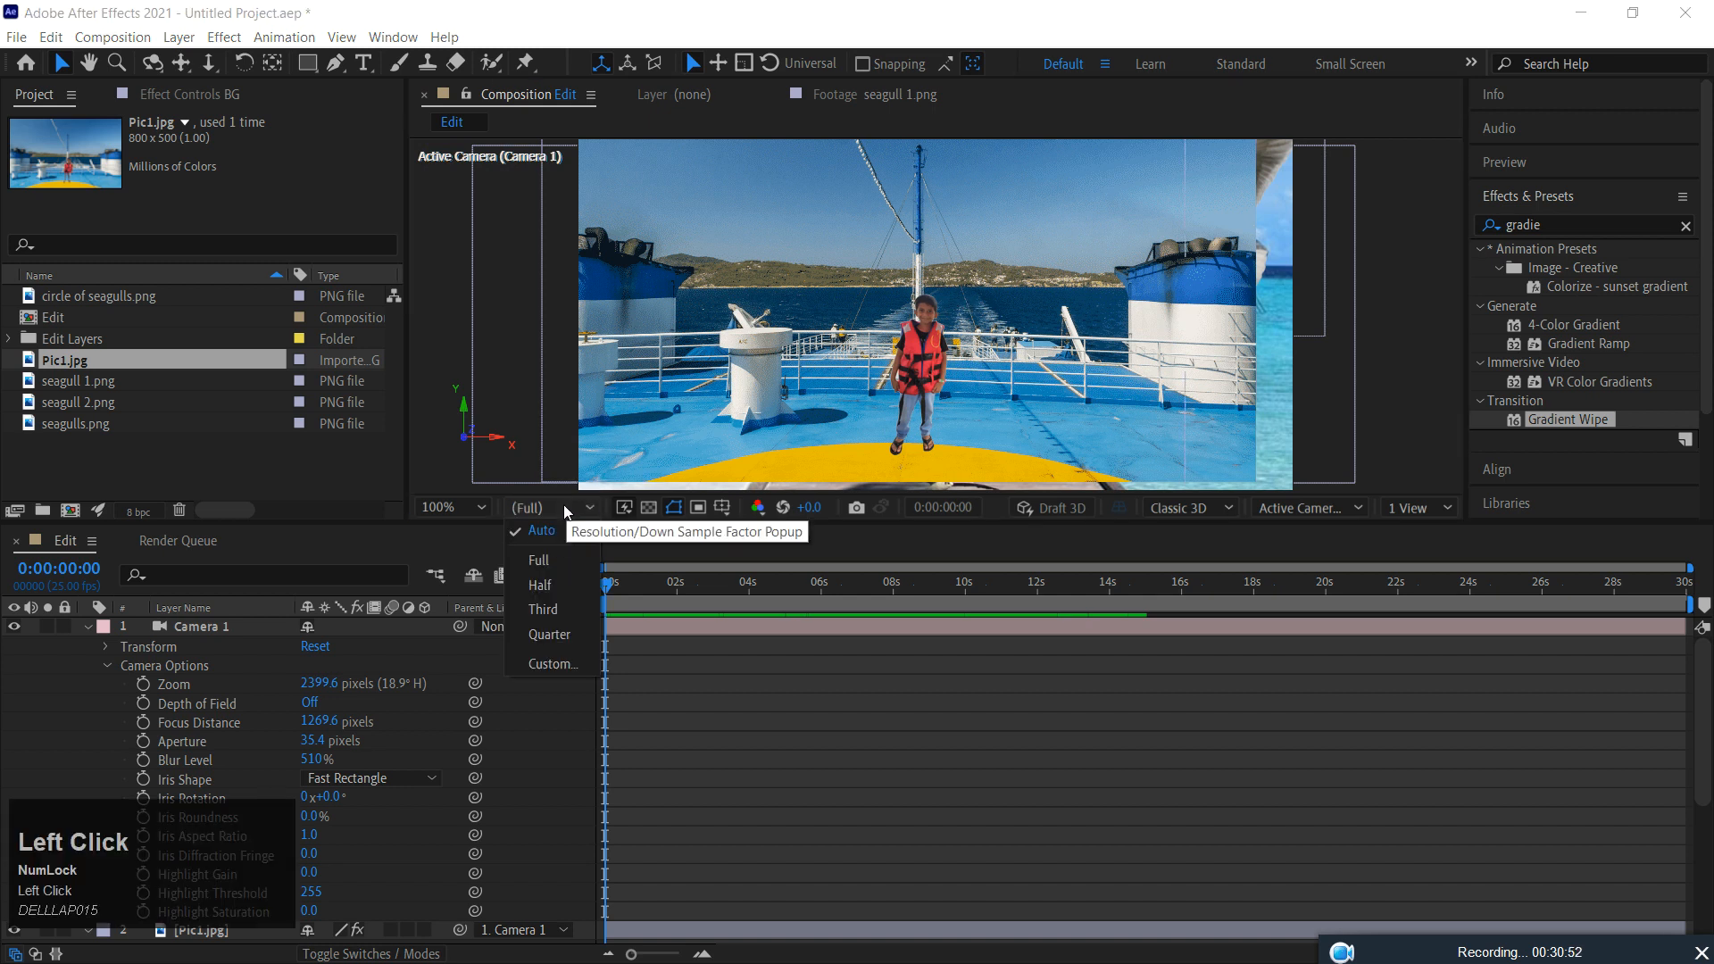
click(554, 560)
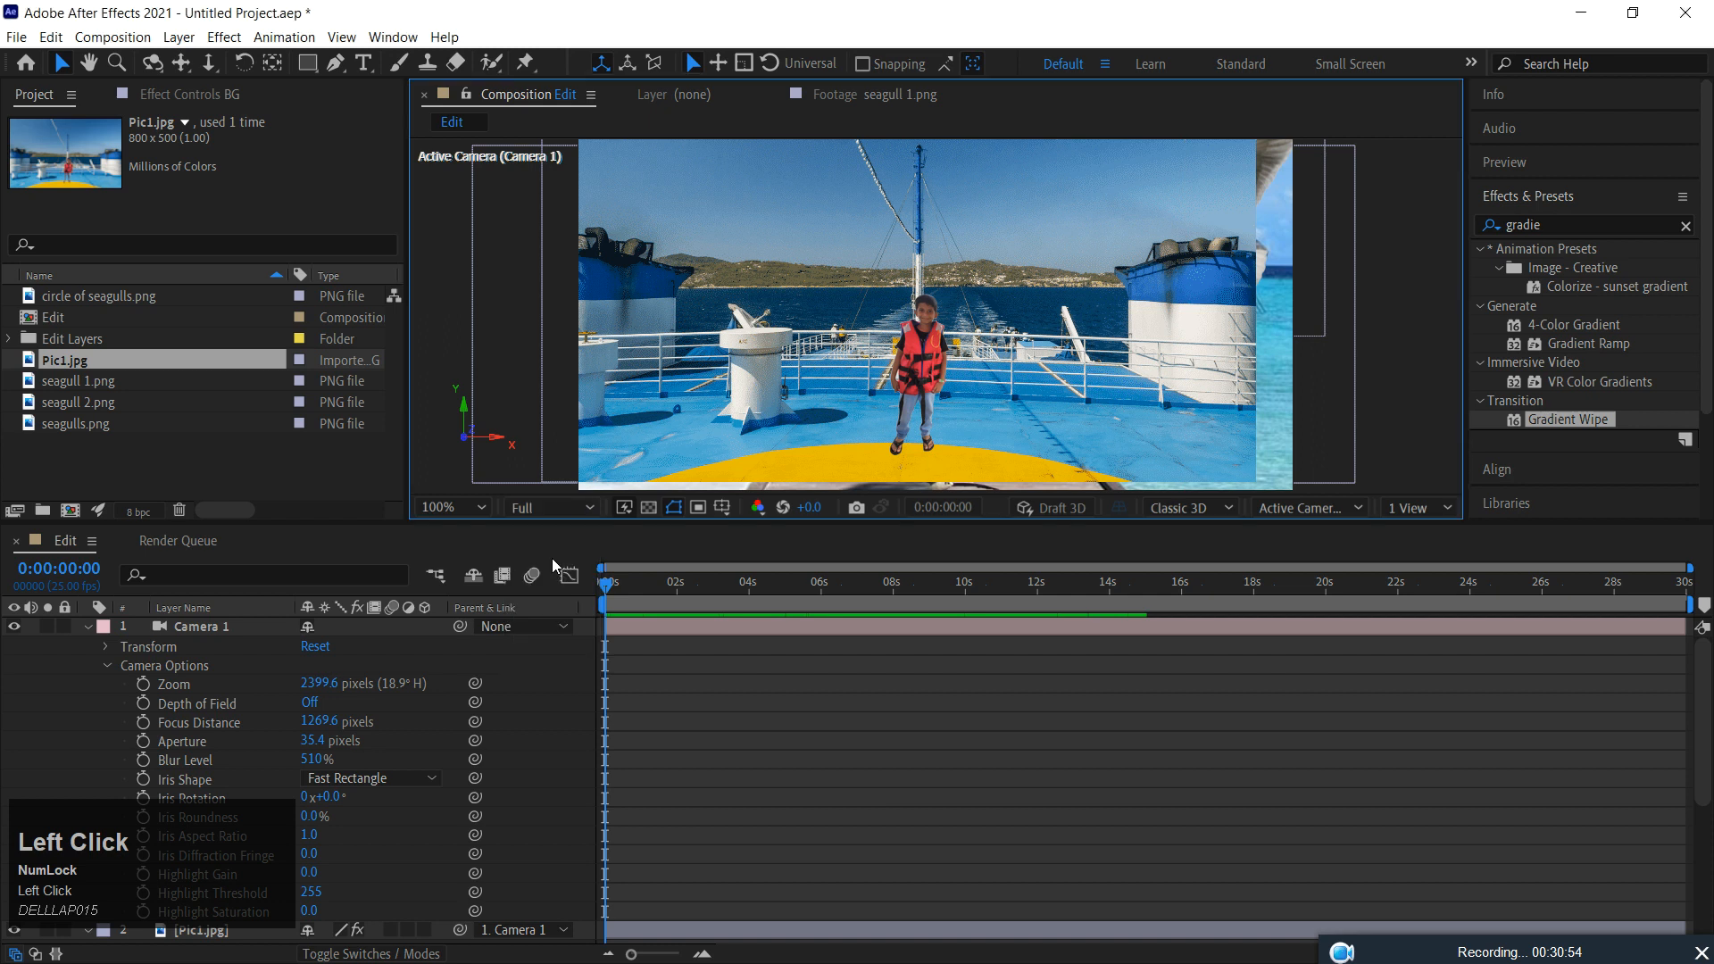
Move the current time to 0:00:15:24 and collapse the Camera 1 layer to review the other layers' keyframes
scroll(955, 338, up, 1)
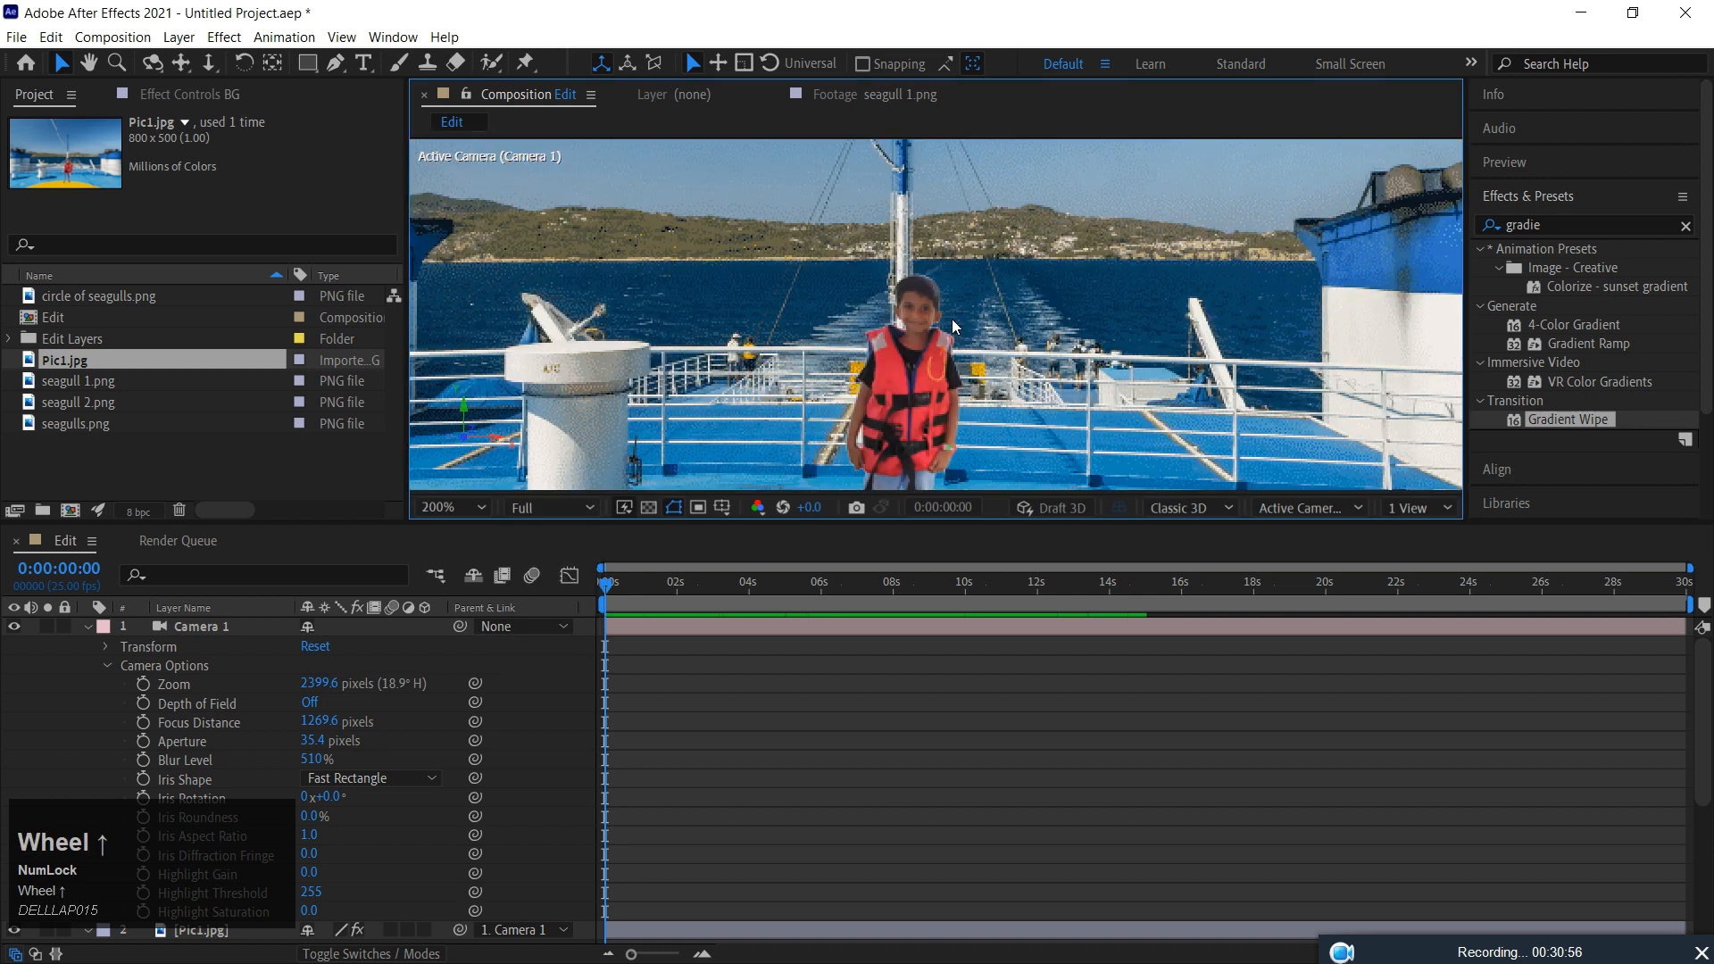
scroll(953, 330, down, 2)
scroll(953, 326, up, 1)
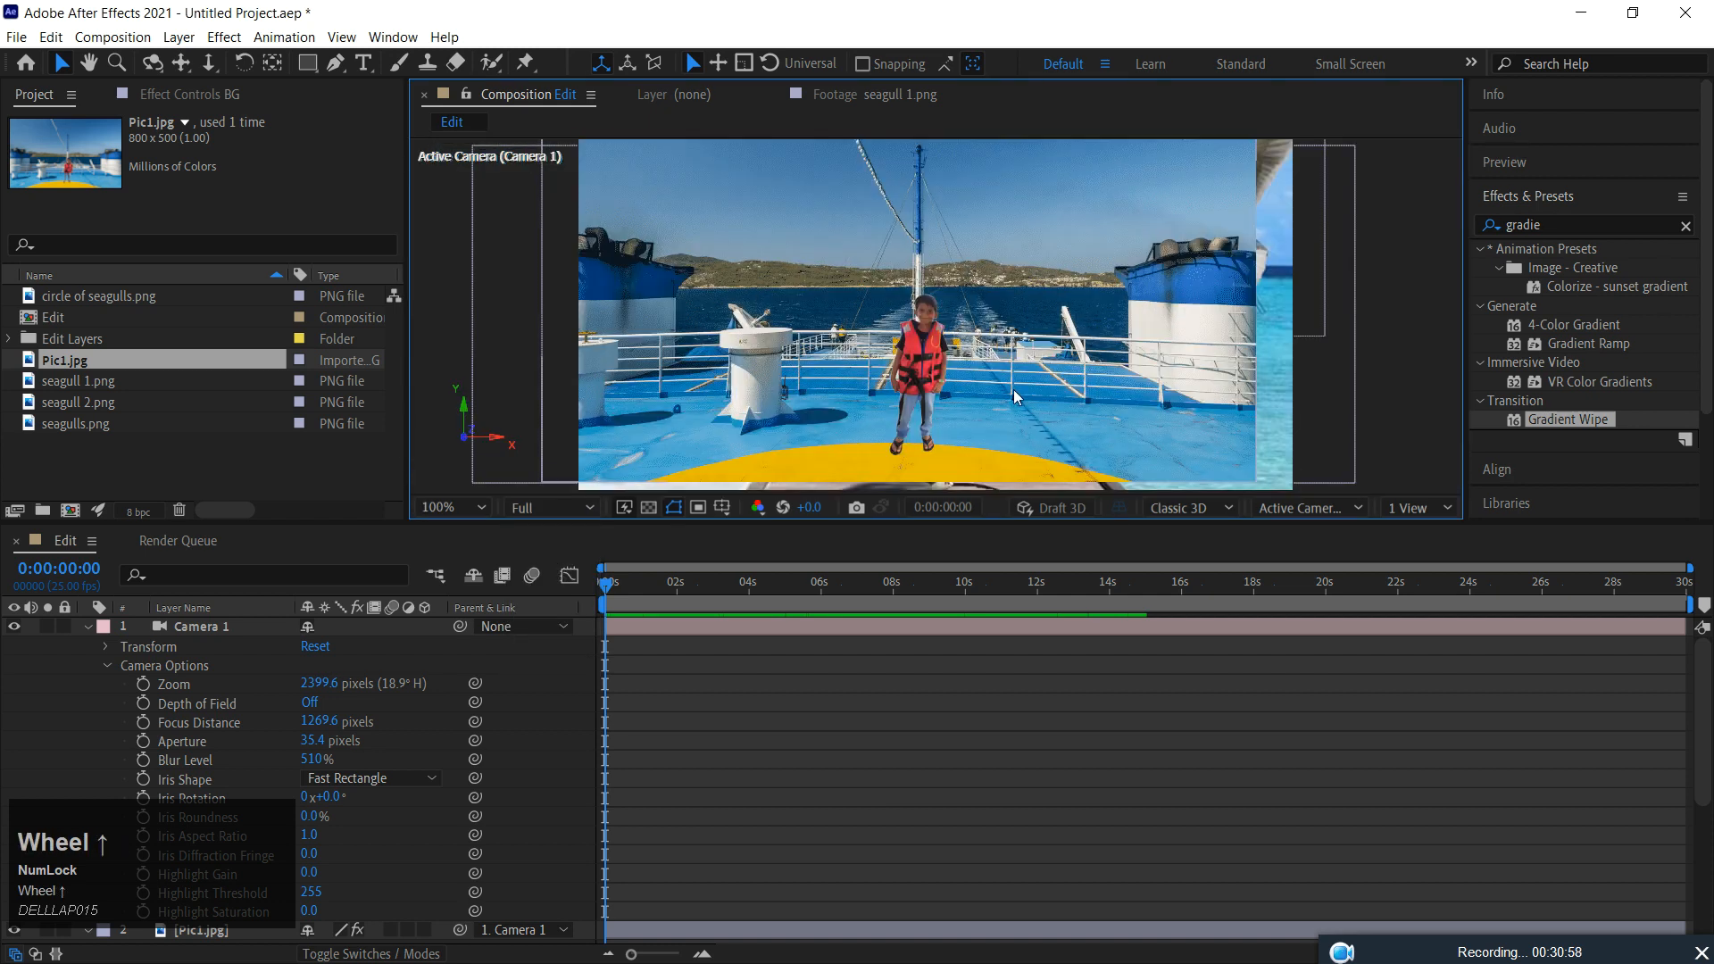
drag(802, 582, 1180, 595)
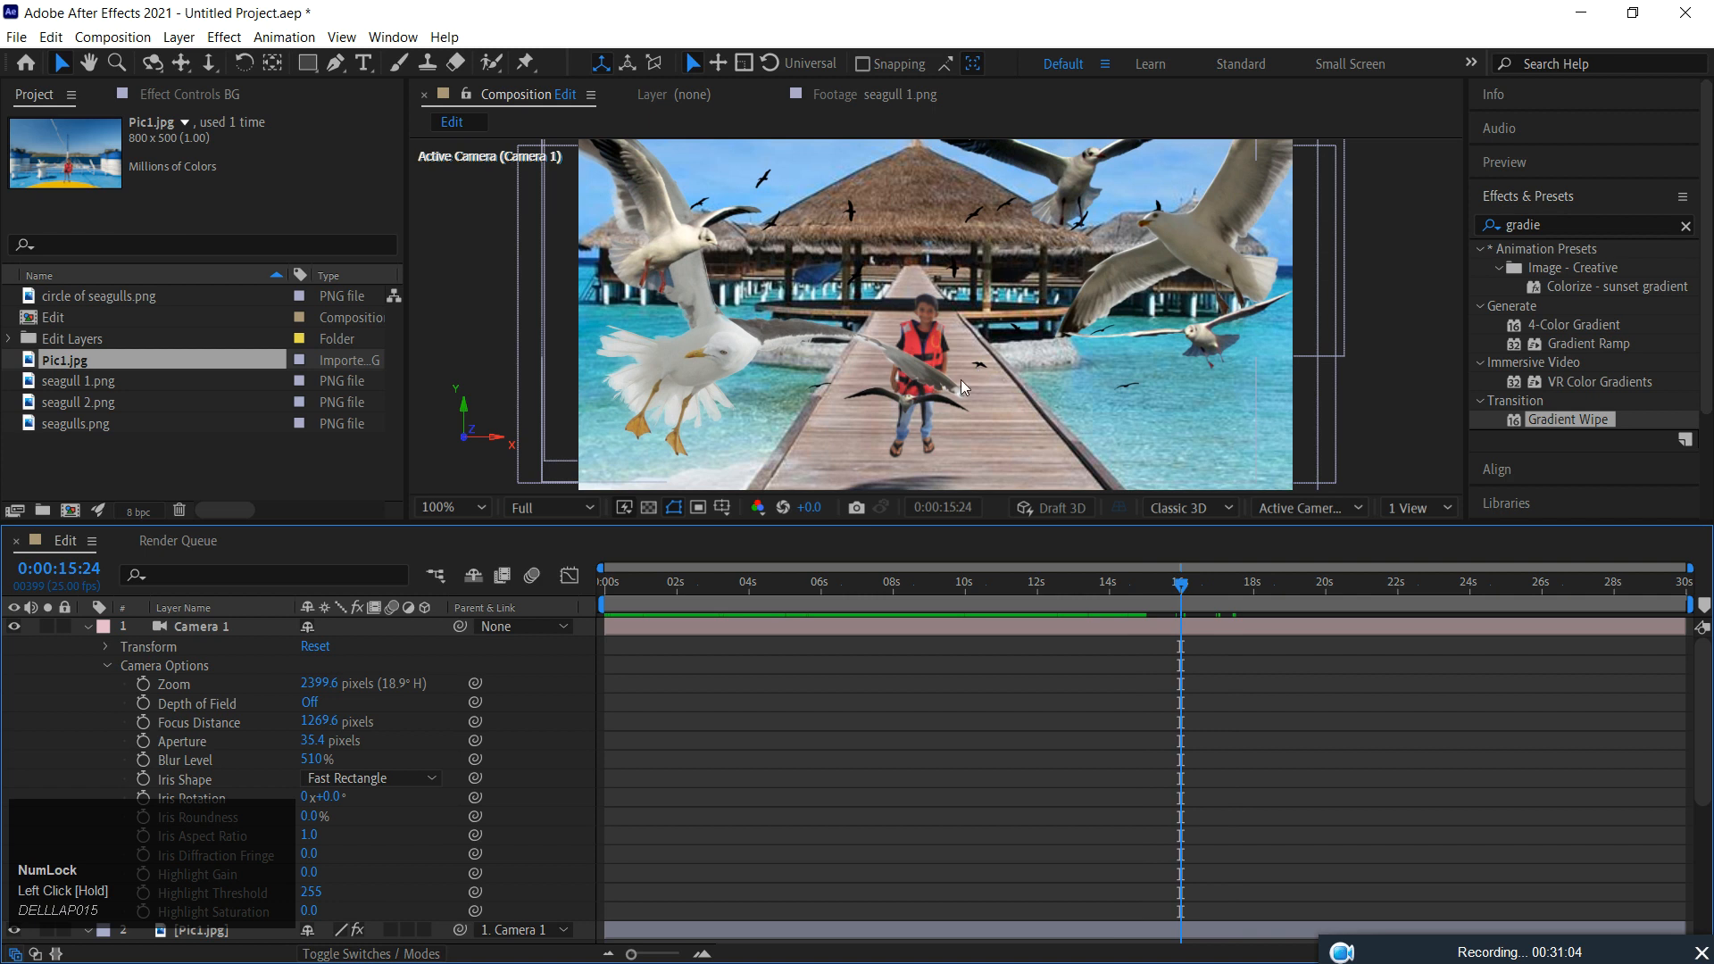
click(88, 627)
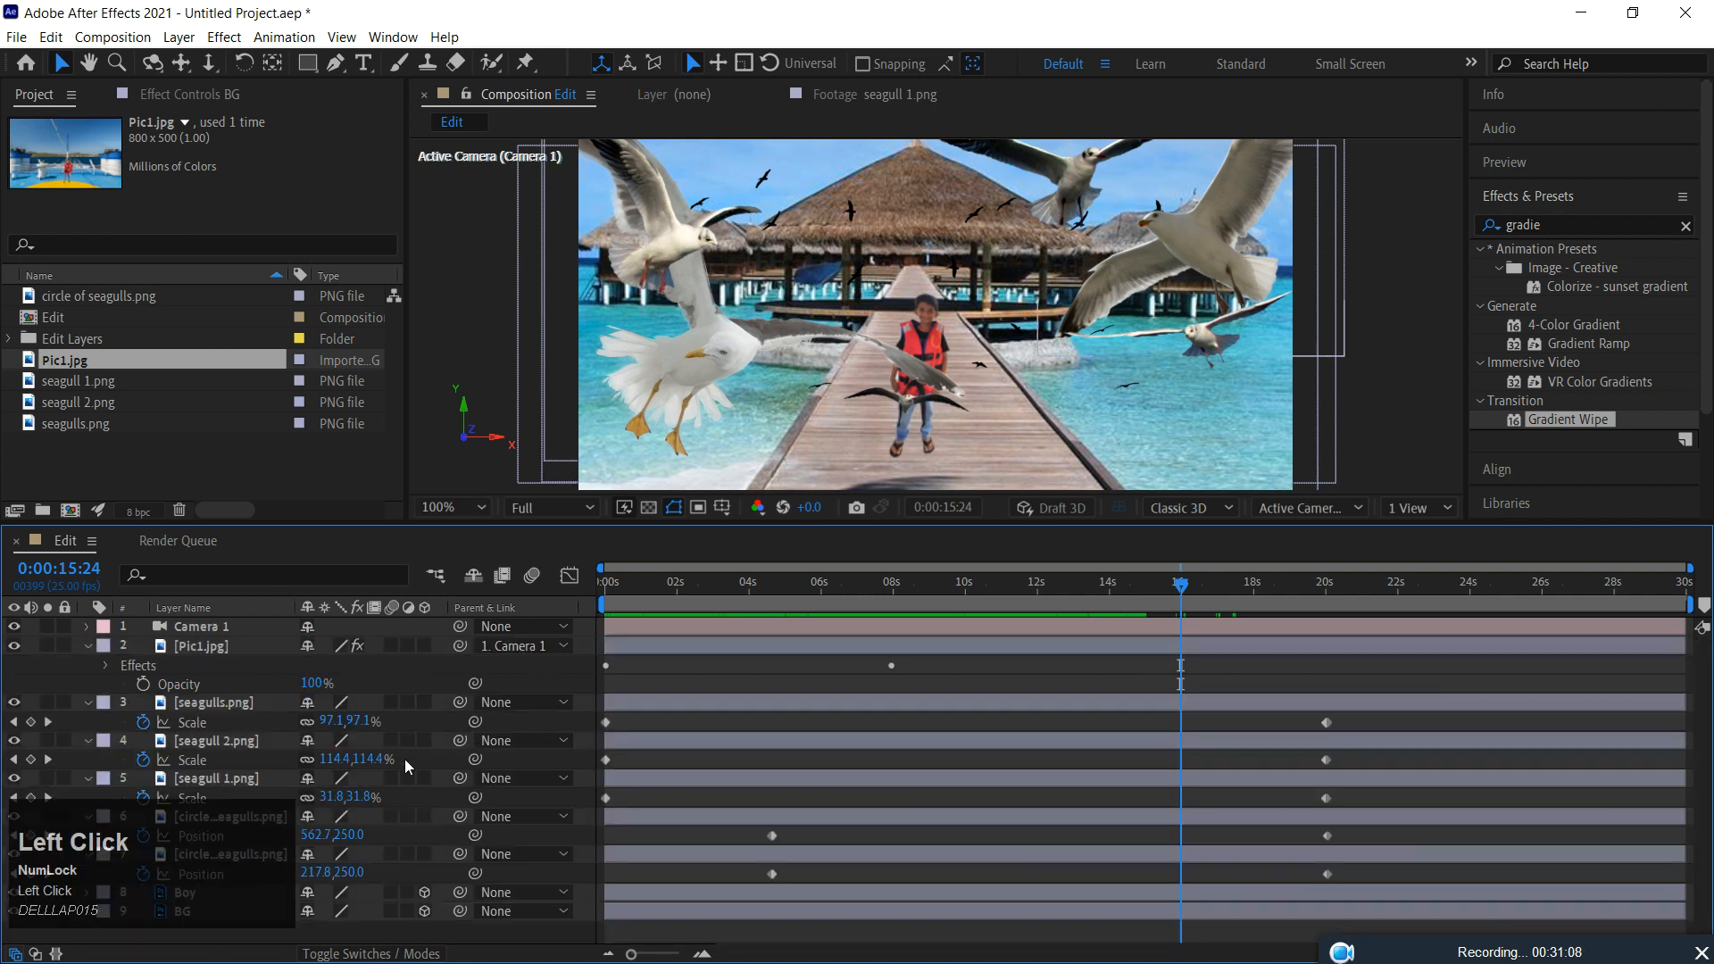
scroll(406, 765, down, 2)
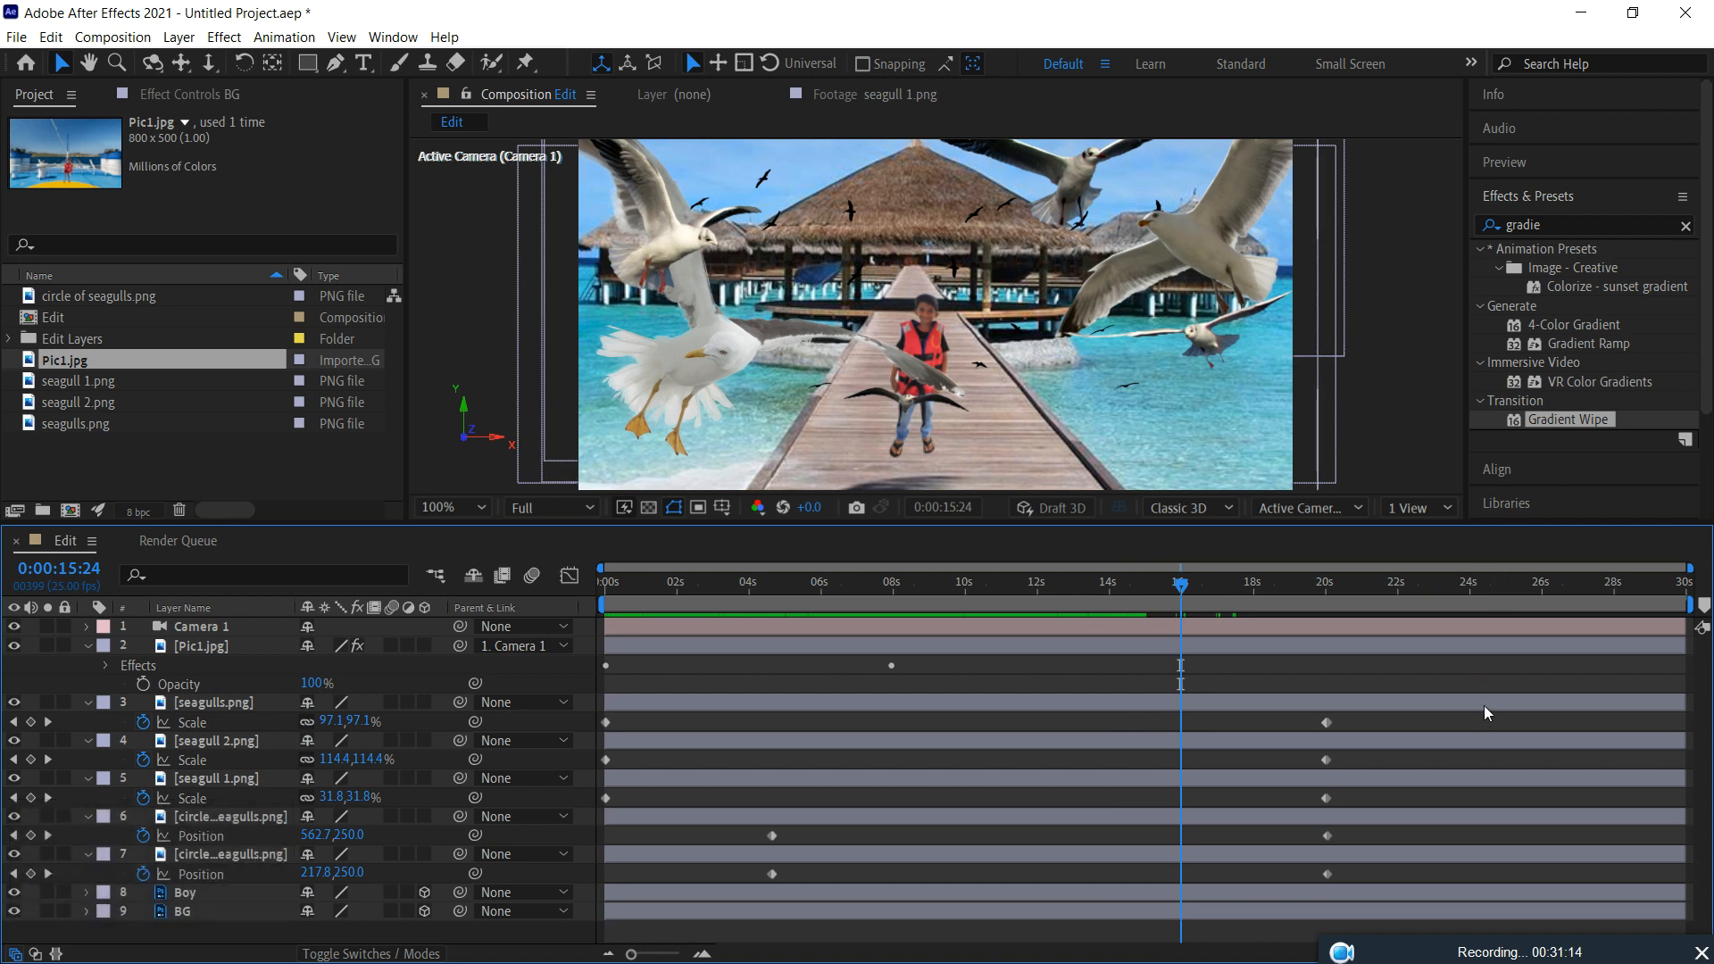
click(1489, 960)
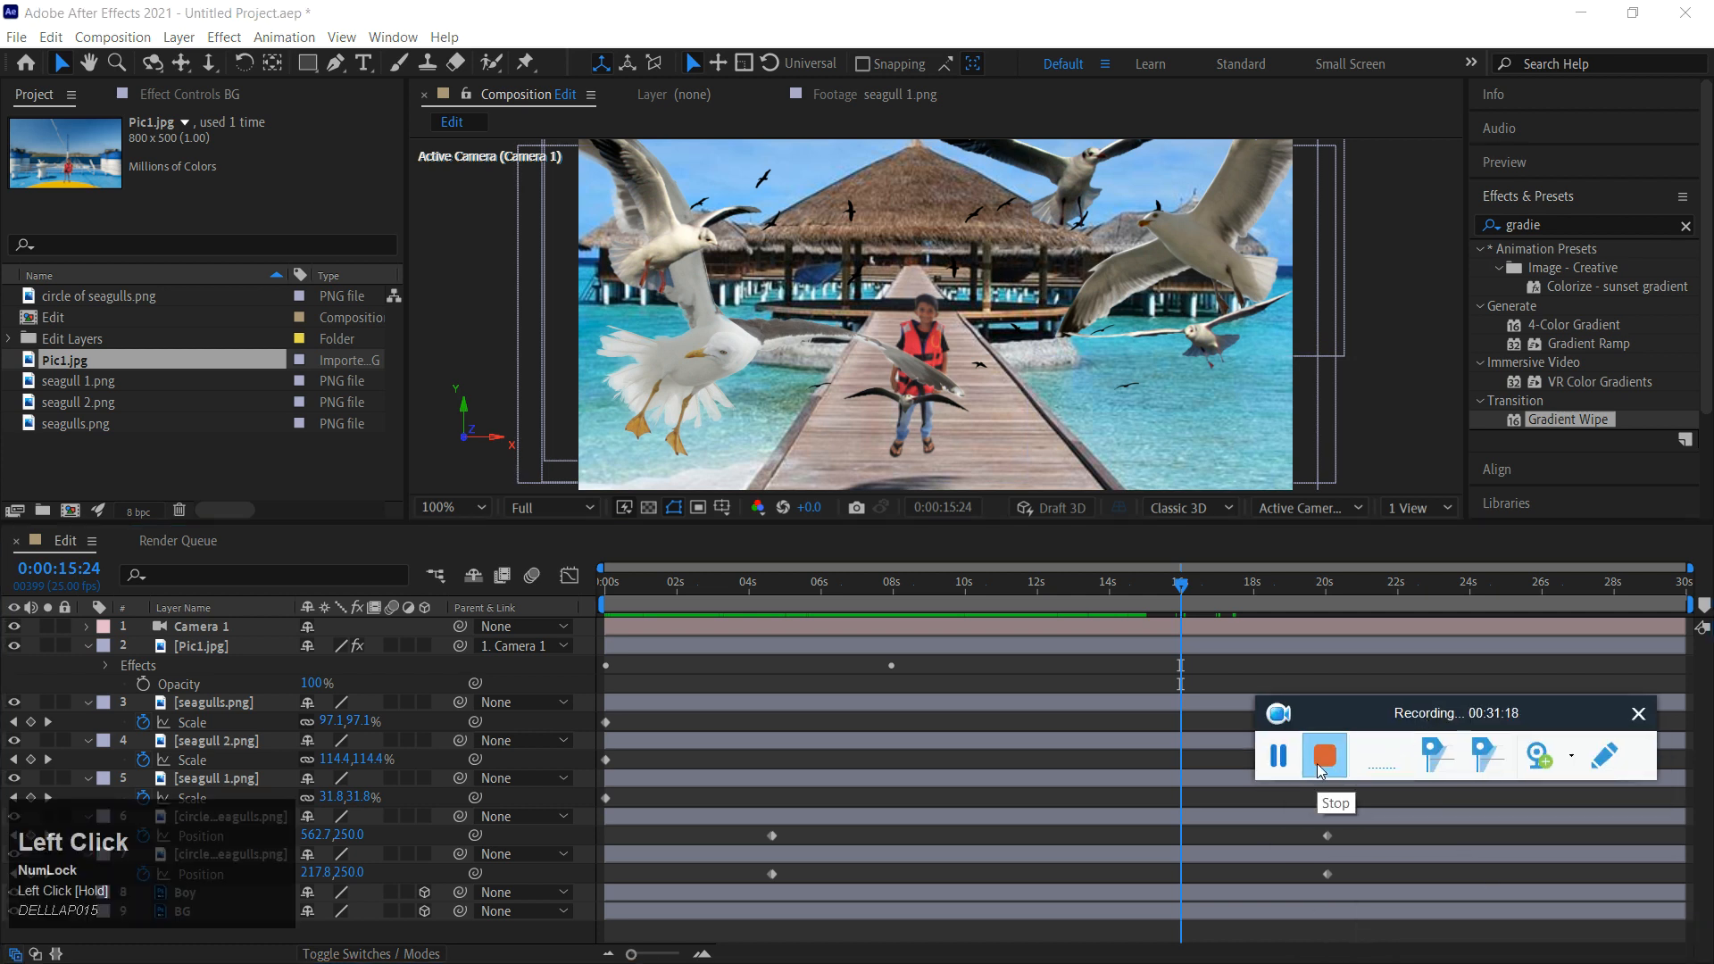